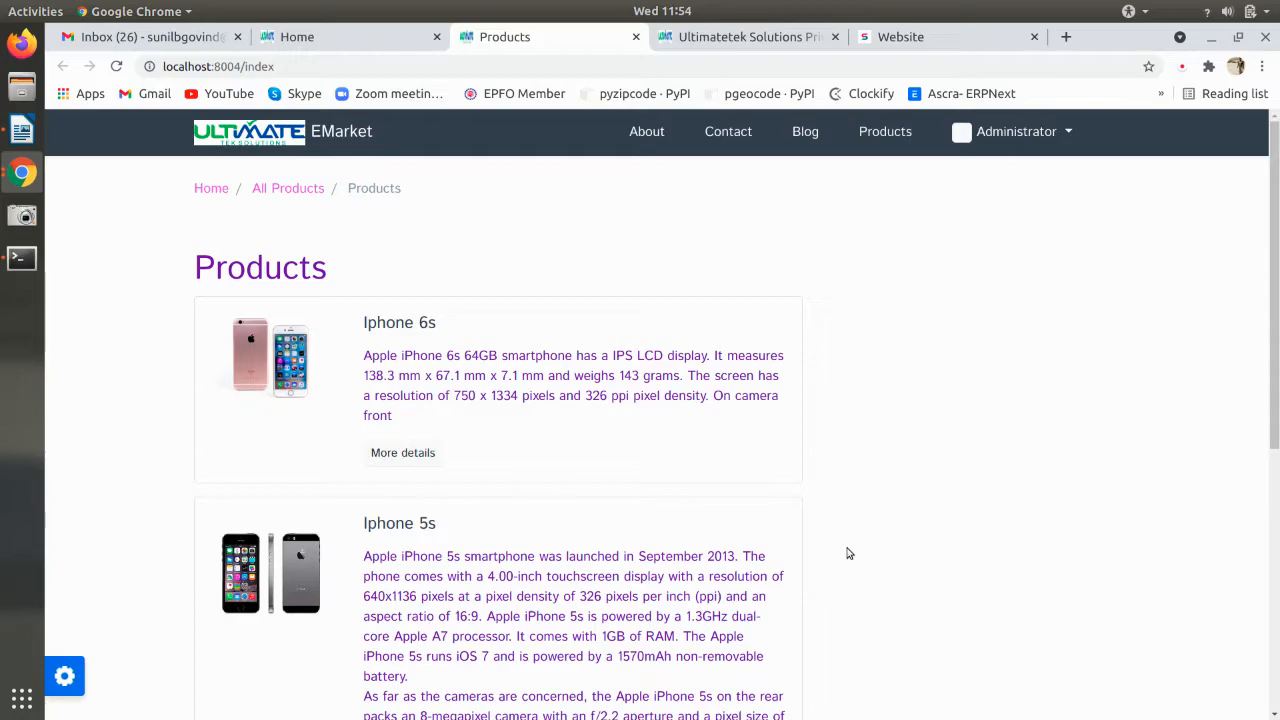
- Browse the EMarket product list and open the Iphone 6s product page
{"action": "scroll", "coordinate": [848, 553], "scroll_direction": "down", "scroll_amount": 2}
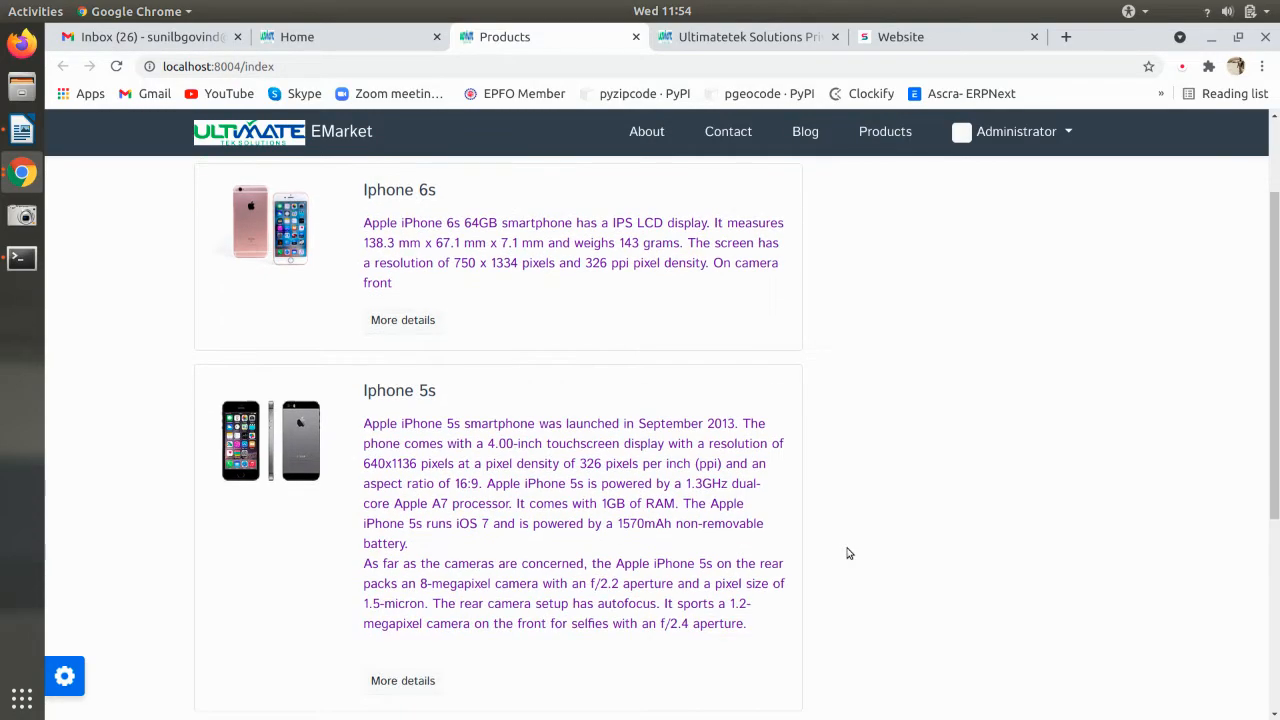
{"action": "scroll", "coordinate": [848, 553], "scroll_direction": "up", "scroll_amount": 1}
{"action": "scroll", "coordinate": [848, 553], "scroll_direction": "up", "scroll_amount": 1}
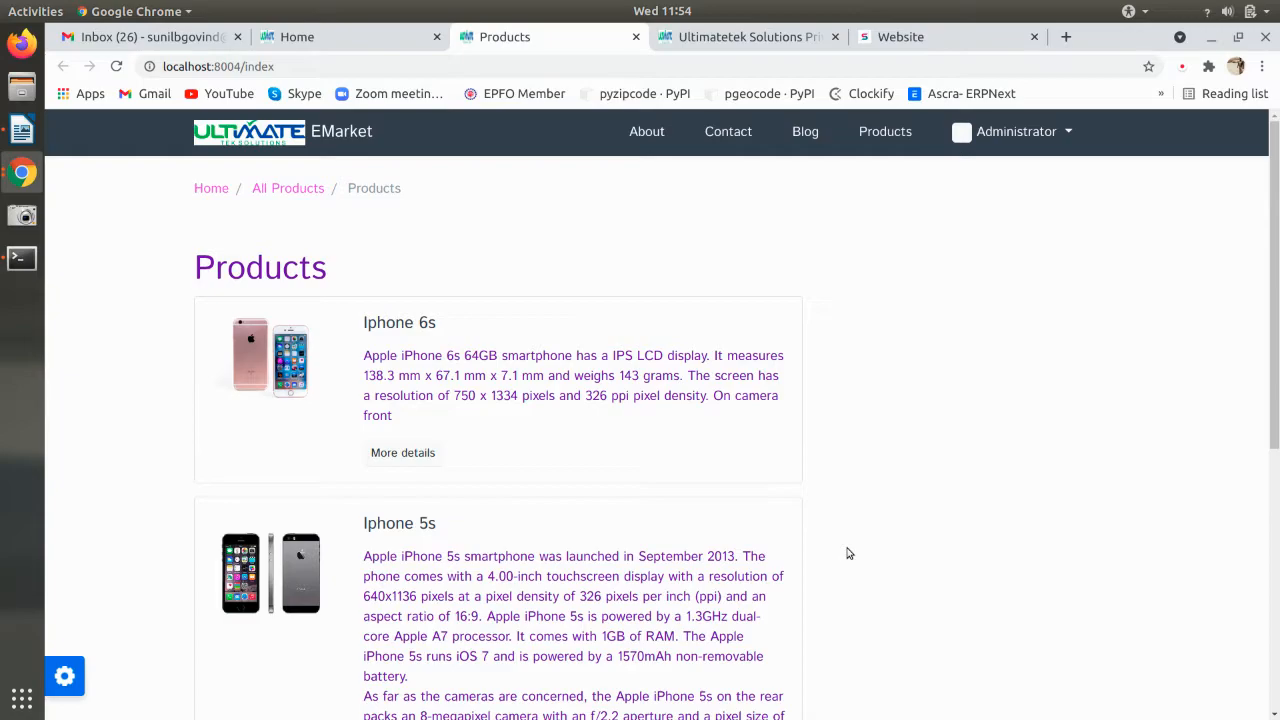
{"action": "scroll", "coordinate": [391, 366], "scroll_direction": "down", "scroll_amount": 2}
{"action": "scroll", "coordinate": [405, 440], "scroll_direction": "up", "scroll_amount": 1}
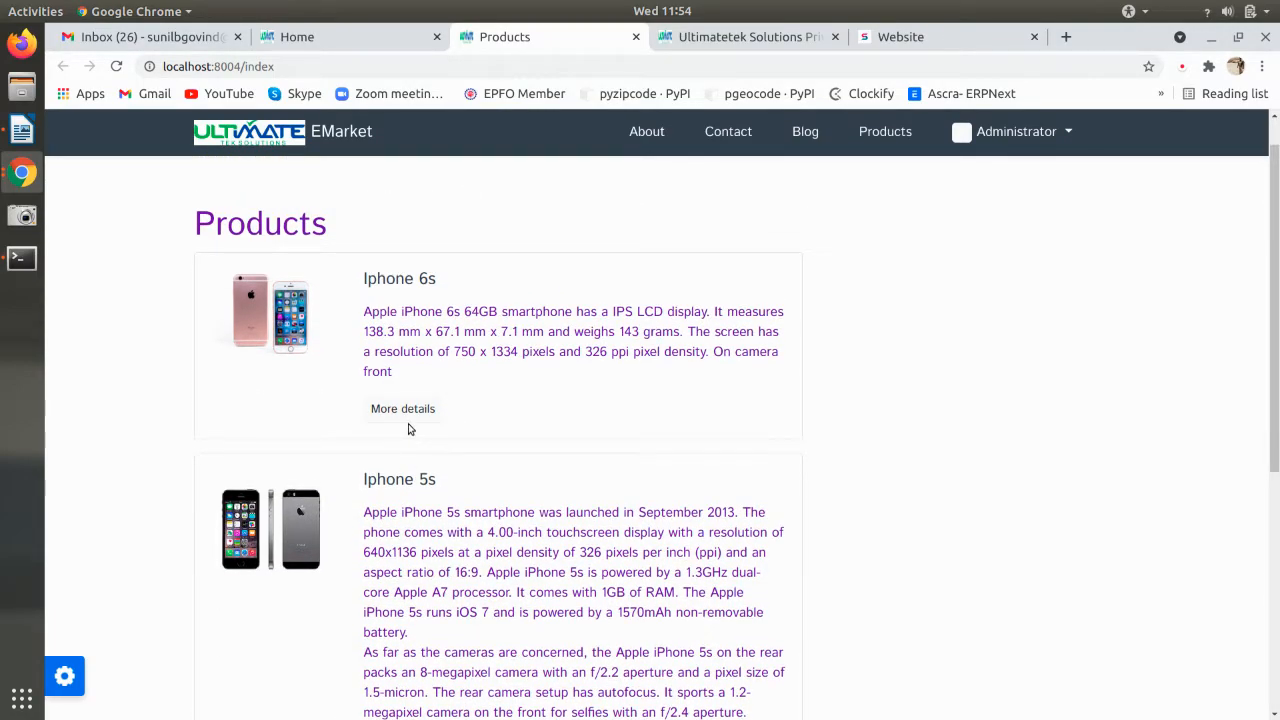
{"action": "scroll", "coordinate": [408, 429], "scroll_direction": "down", "scroll_amount": 2}
{"action": "scroll", "coordinate": [409, 424], "scroll_direction": "down", "scroll_amount": 2}
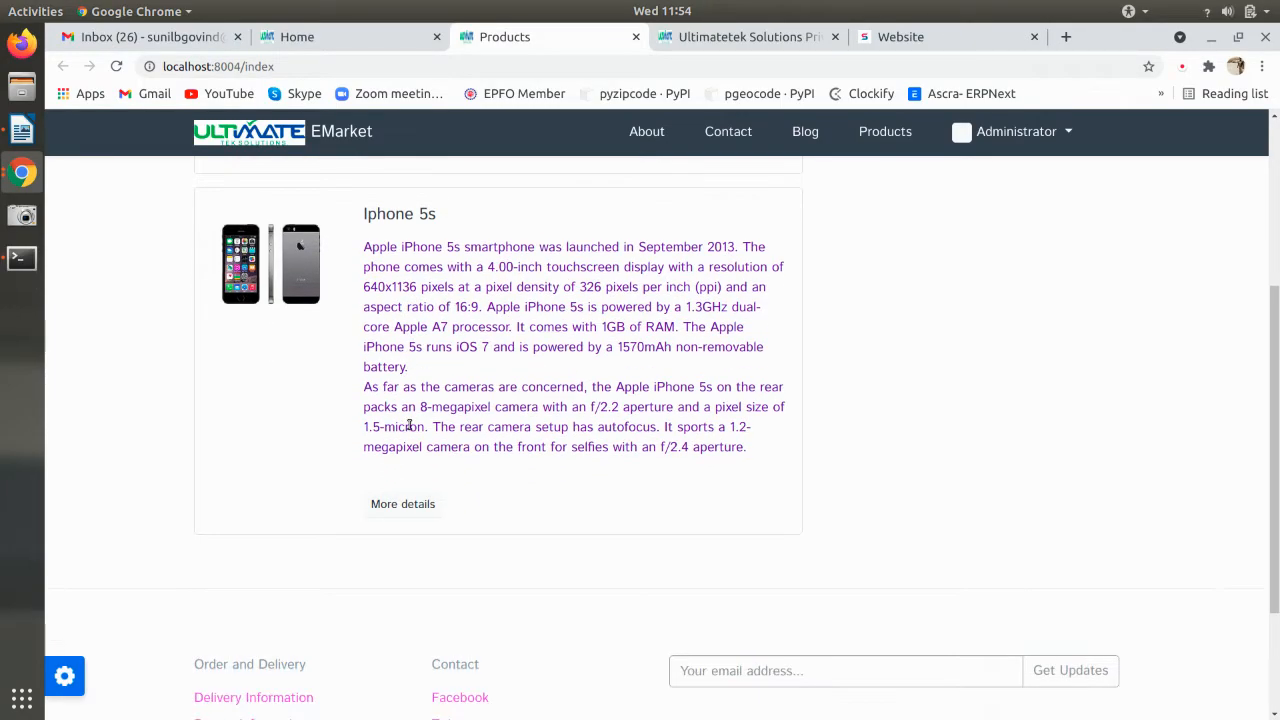
{"action": "scroll", "coordinate": [409, 424], "scroll_direction": "up", "scroll_amount": 2}
{"action": "scroll", "coordinate": [409, 424], "scroll_direction": "up", "scroll_amount": 2}
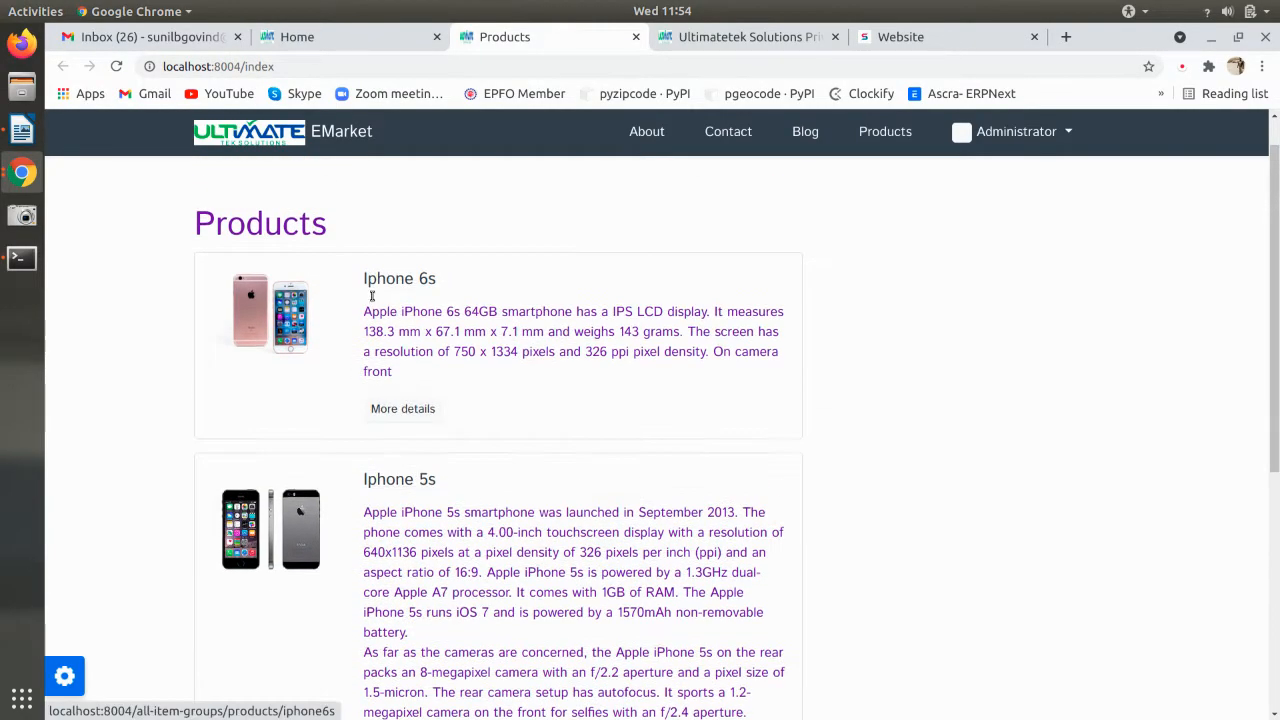
{"action": "left_click", "coordinate": [403, 409]}
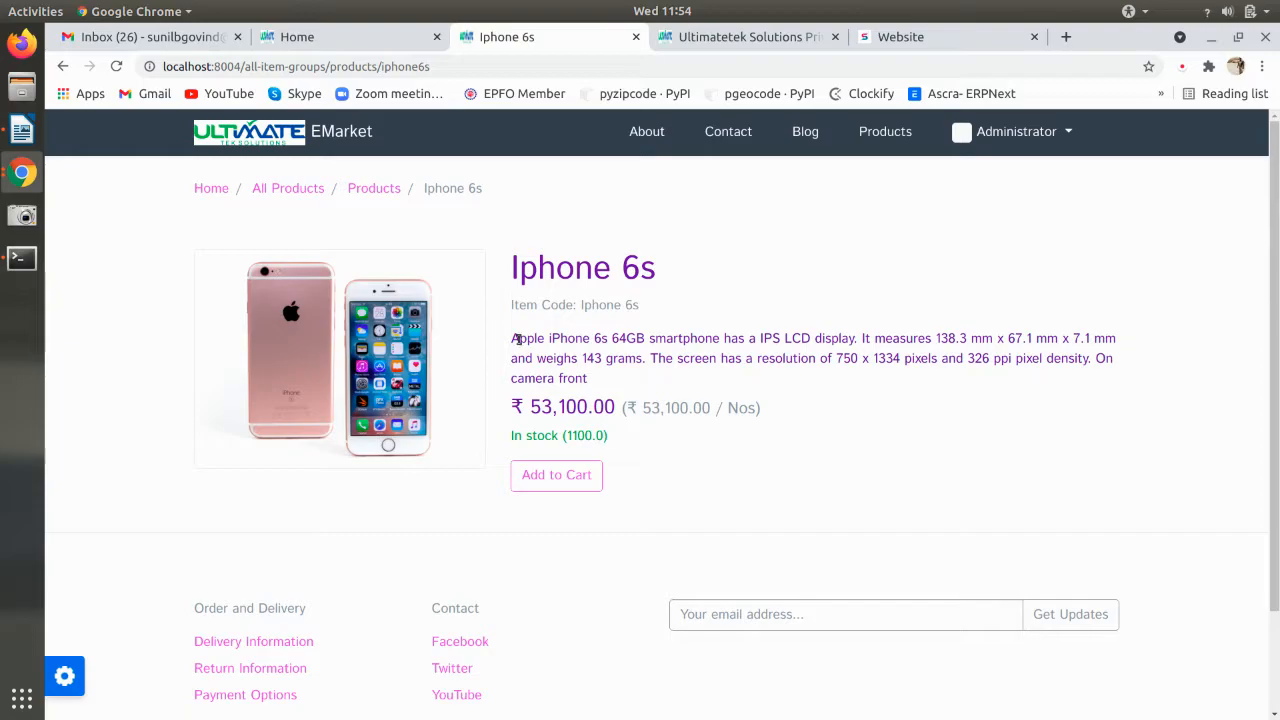
- Check the Iphone 6s price of 53,100.00 per Nos and its stock, then add it to the cart
{"action": "left_click_drag", "start_coordinate": [512, 339], "coordinate": [603, 382]}
{"action": "left_click", "coordinate": [600, 390]}
{"action": "left_click_drag", "start_coordinate": [530, 408], "coordinate": [612, 407]}
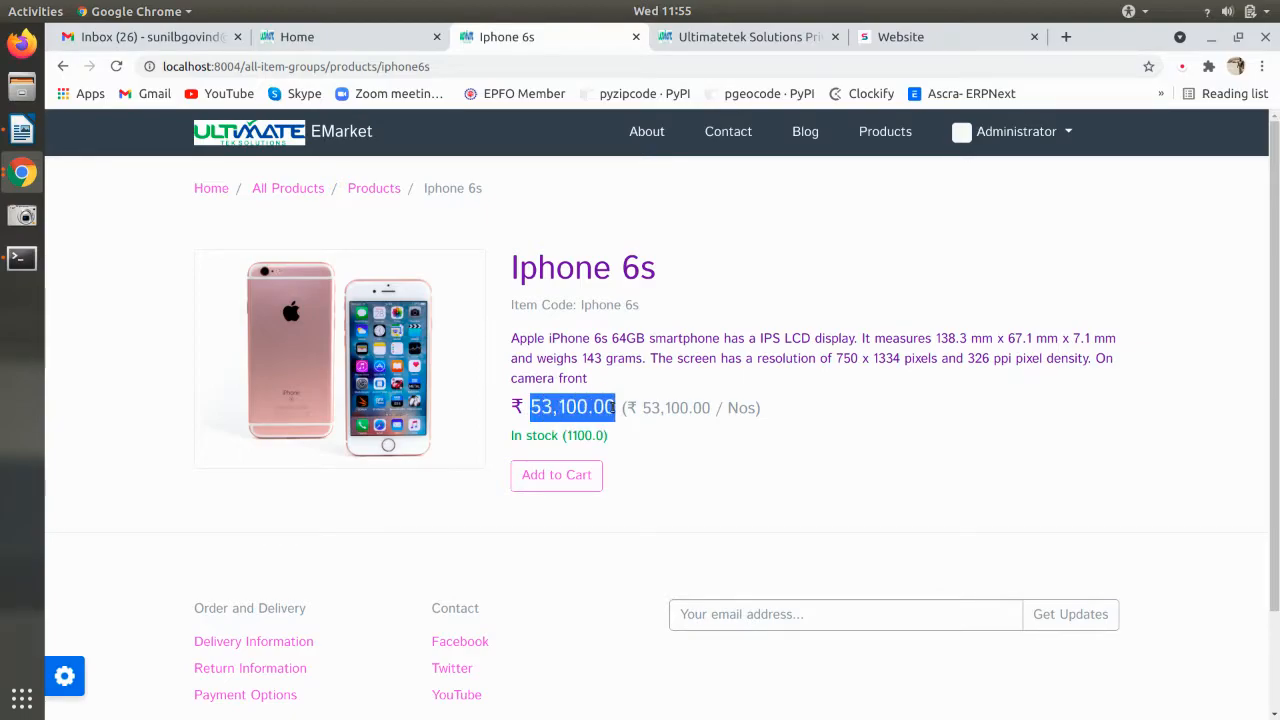
{"action": "left_click_drag", "start_coordinate": [720, 409], "coordinate": [754, 412]}
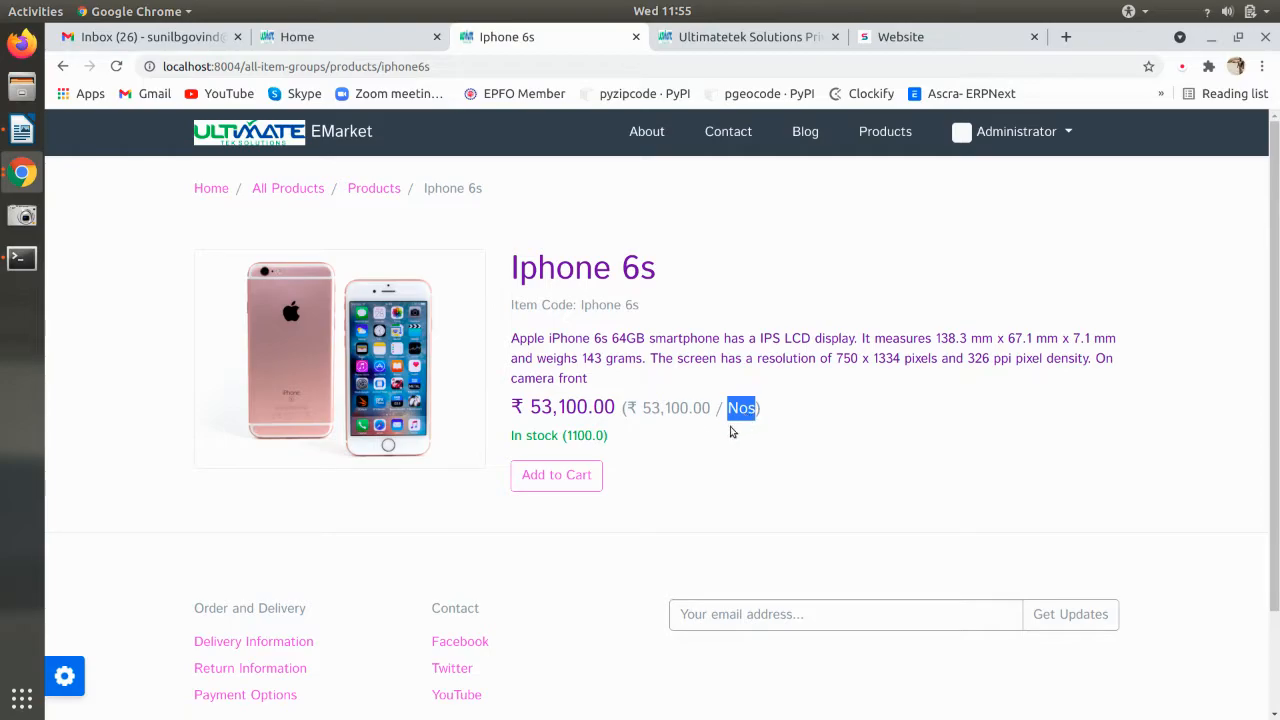
{"action": "left_click_drag", "start_coordinate": [512, 437], "coordinate": [601, 436]}
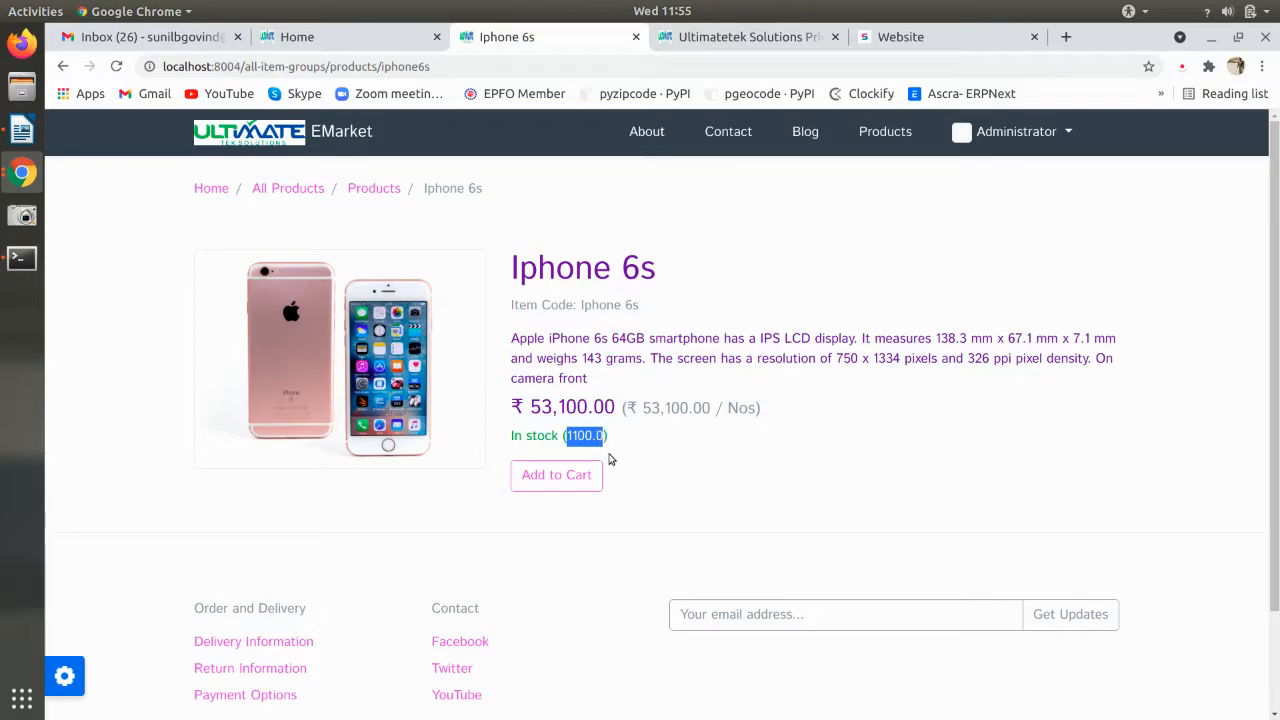
{"action": "left_click", "coordinate": [628, 489]}
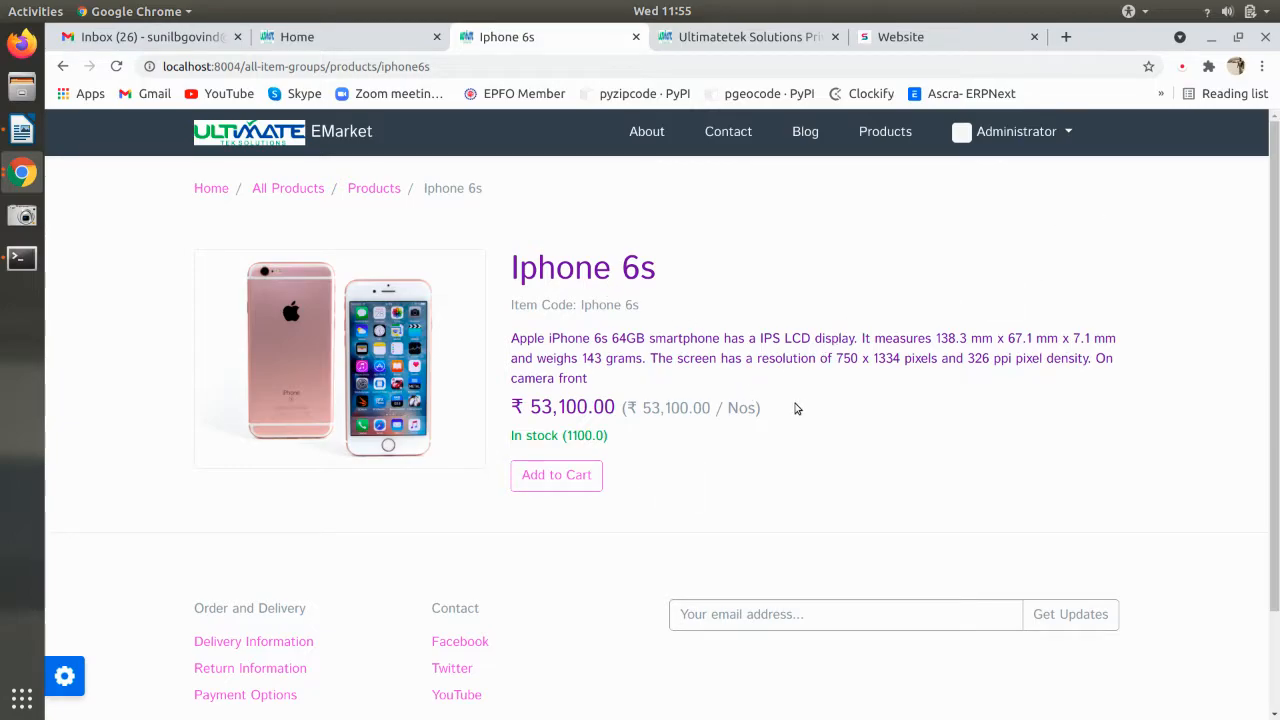
{"action": "left_click", "coordinate": [567, 482]}
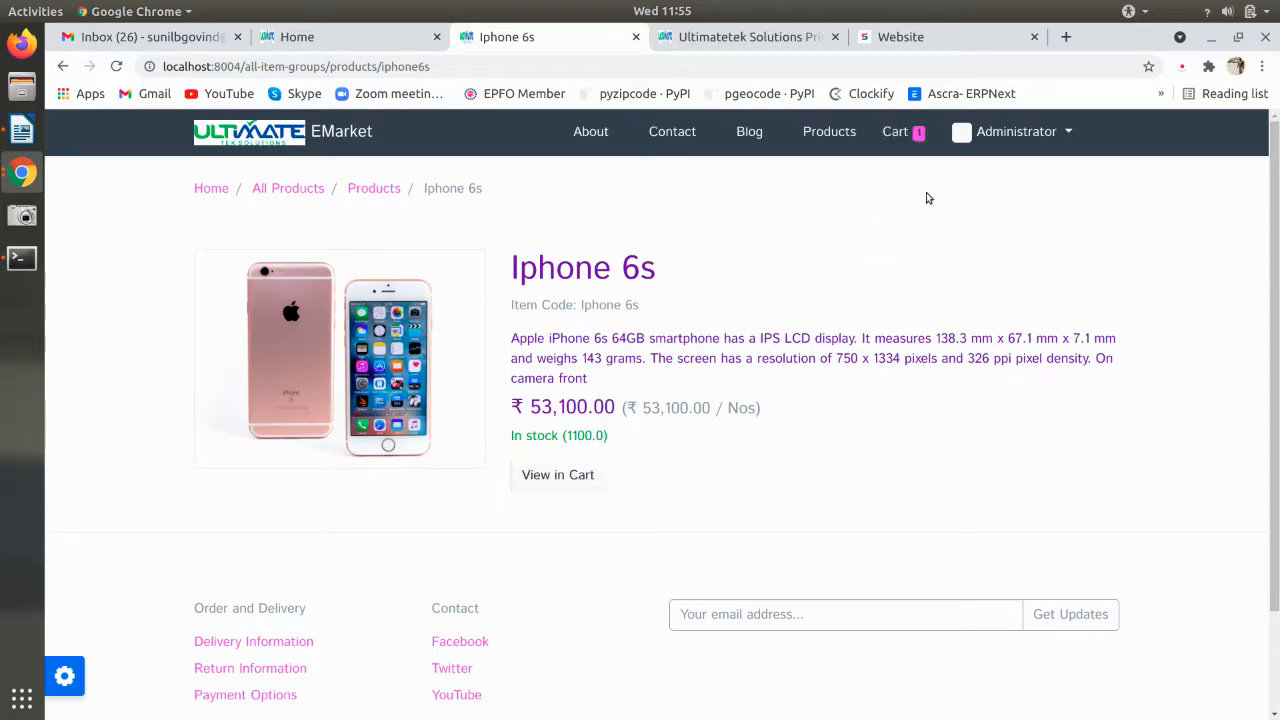
- View the cart holding one Iphone 6s, note port 8004, and bring up the server Terminal
{"action": "left_click", "coordinate": [896, 134]}
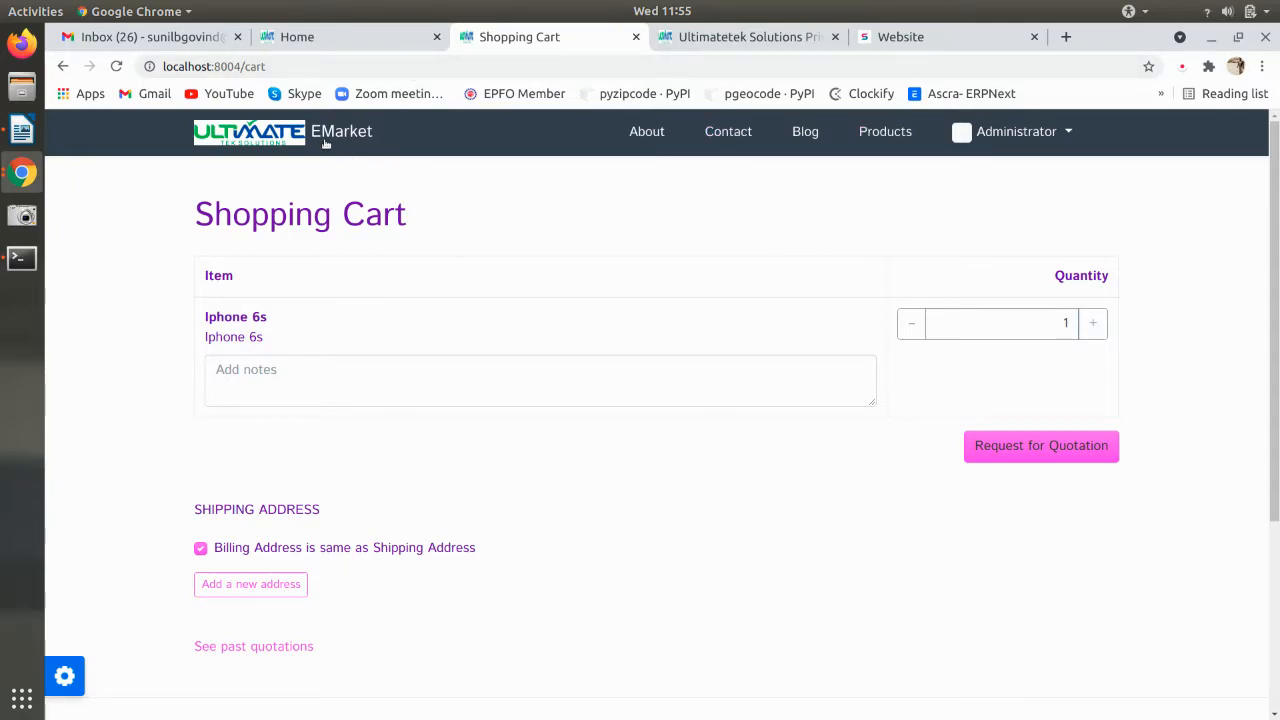
{"action": "left_click", "coordinate": [247, 70]}
{"action": "left_click", "coordinate": [241, 67]}
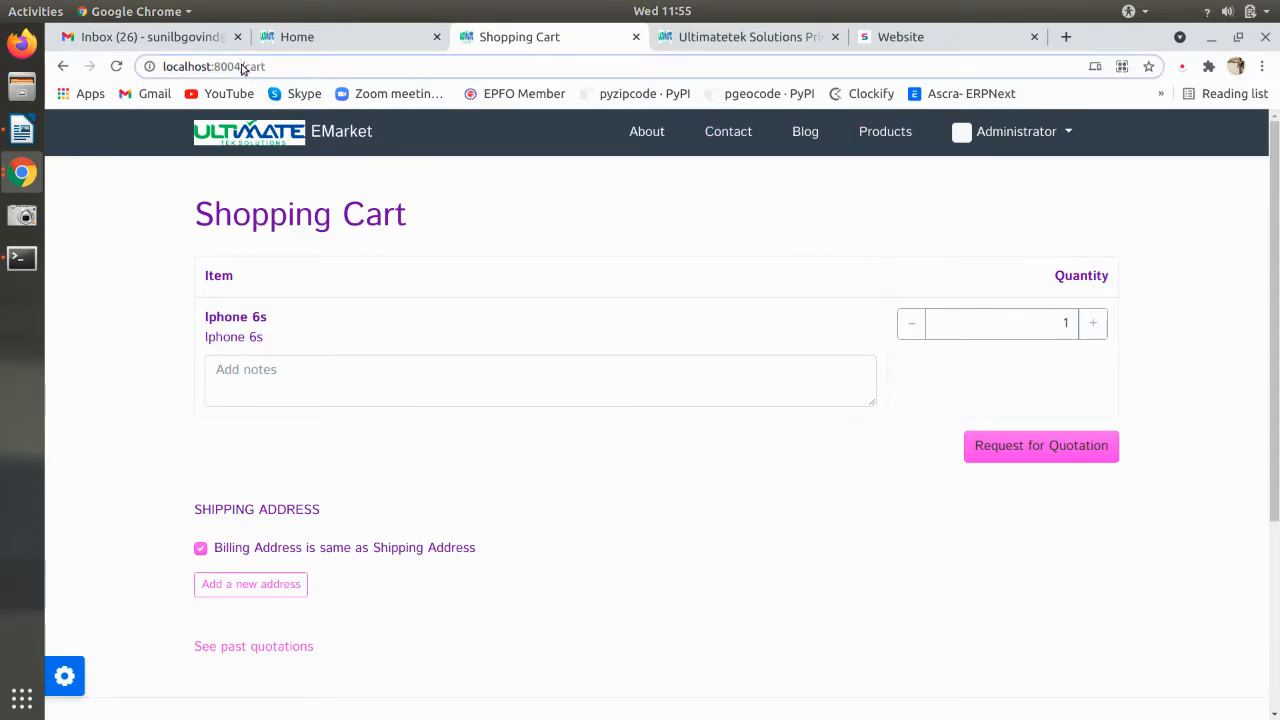
{"action": "left_click_drag", "start_coordinate": [241, 67], "coordinate": [214, 70]}
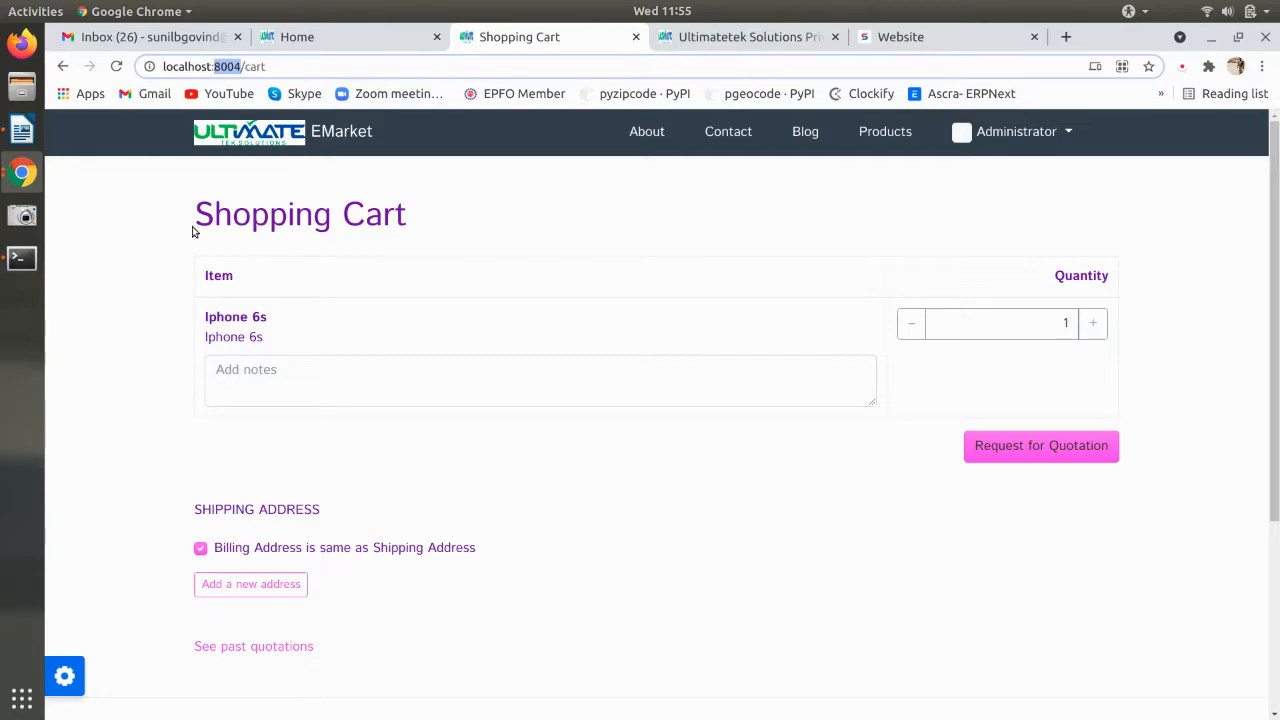
{"action": "left_click", "coordinate": [22, 258]}
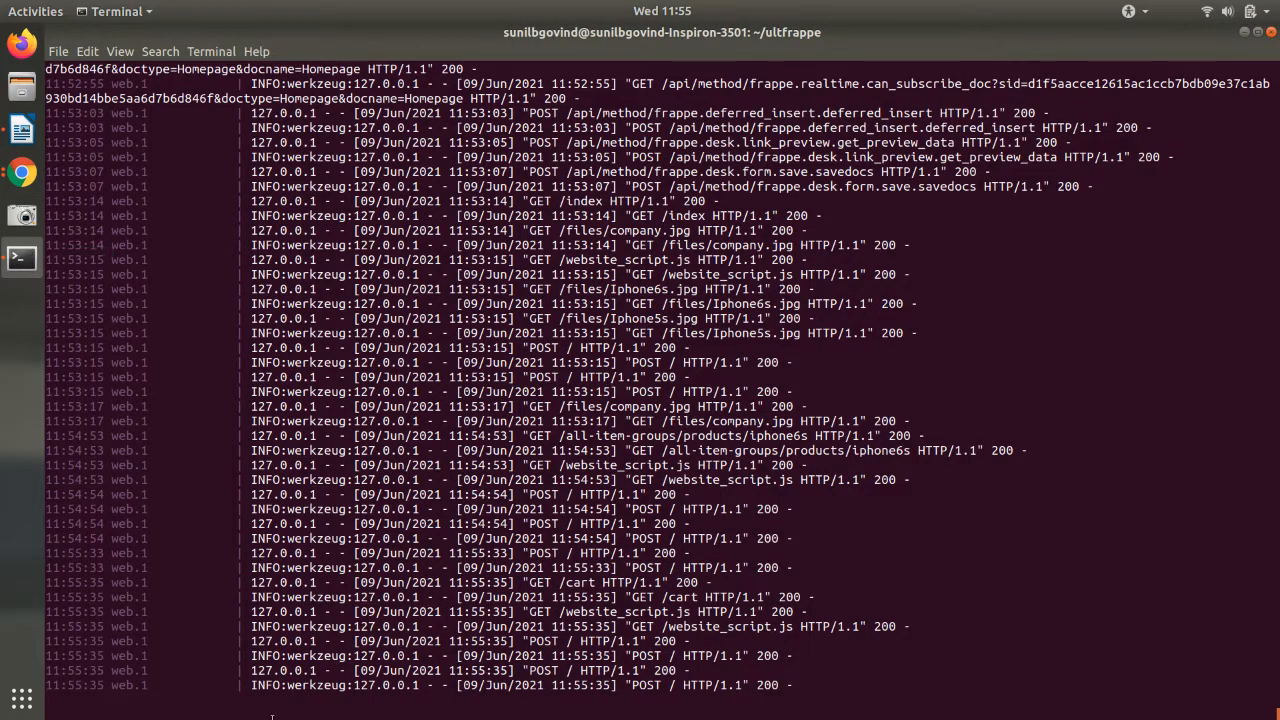
- Stop bench, move into the frappe-bench folder, run bench start, and return to the browser
{"action": "key", "text": "ctrl+c"}
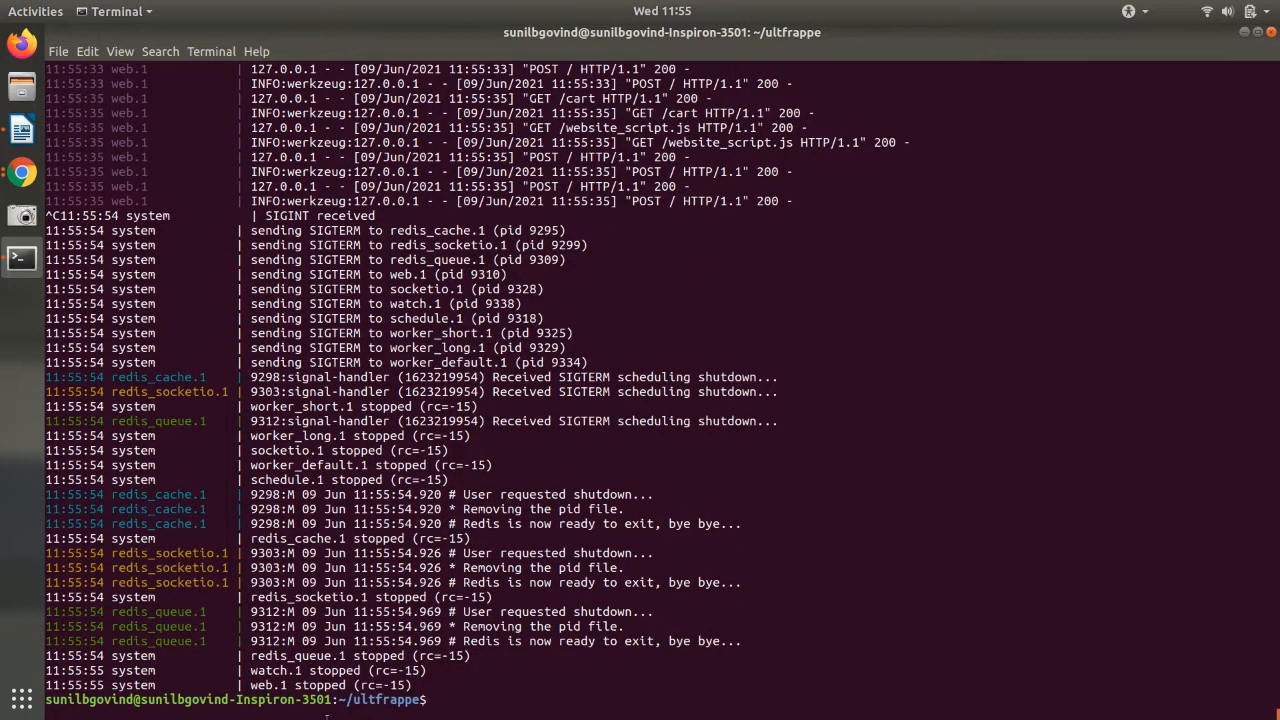
{"action": "type", "text": "cd .."}
{"action": "key", "text": "Return"}
{"action": "type", "text": "cd fra"}
{"action": "key", "text": "Tab"}
{"action": "key", "text": "Return"}
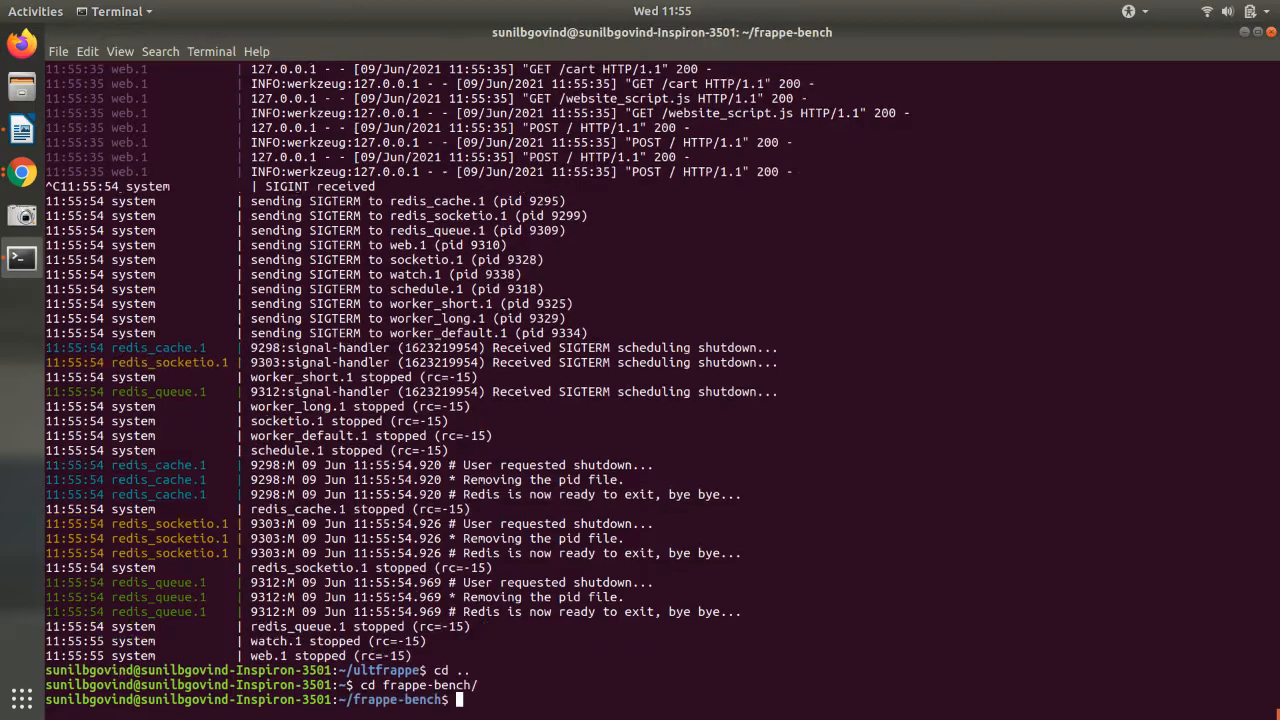
{"action": "type", "text": "bench start"}
{"action": "key", "text": "Return"}
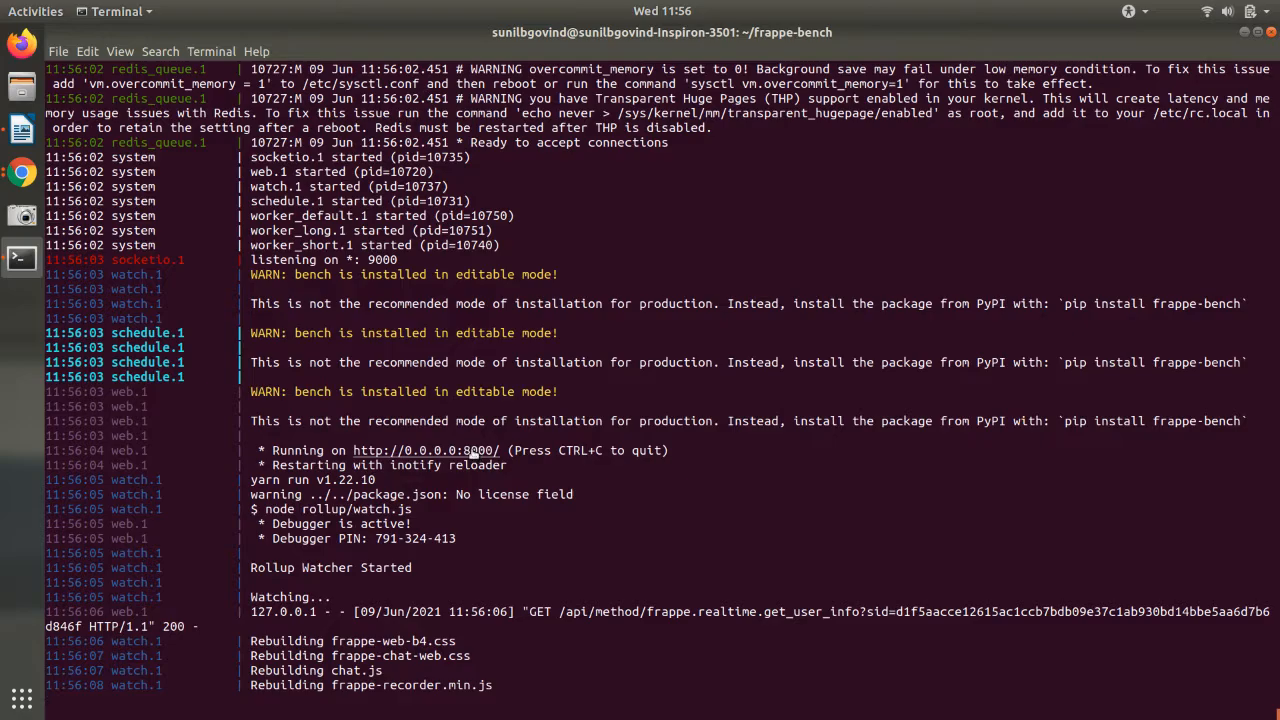
{"action": "key", "text": "alt+Tab"}
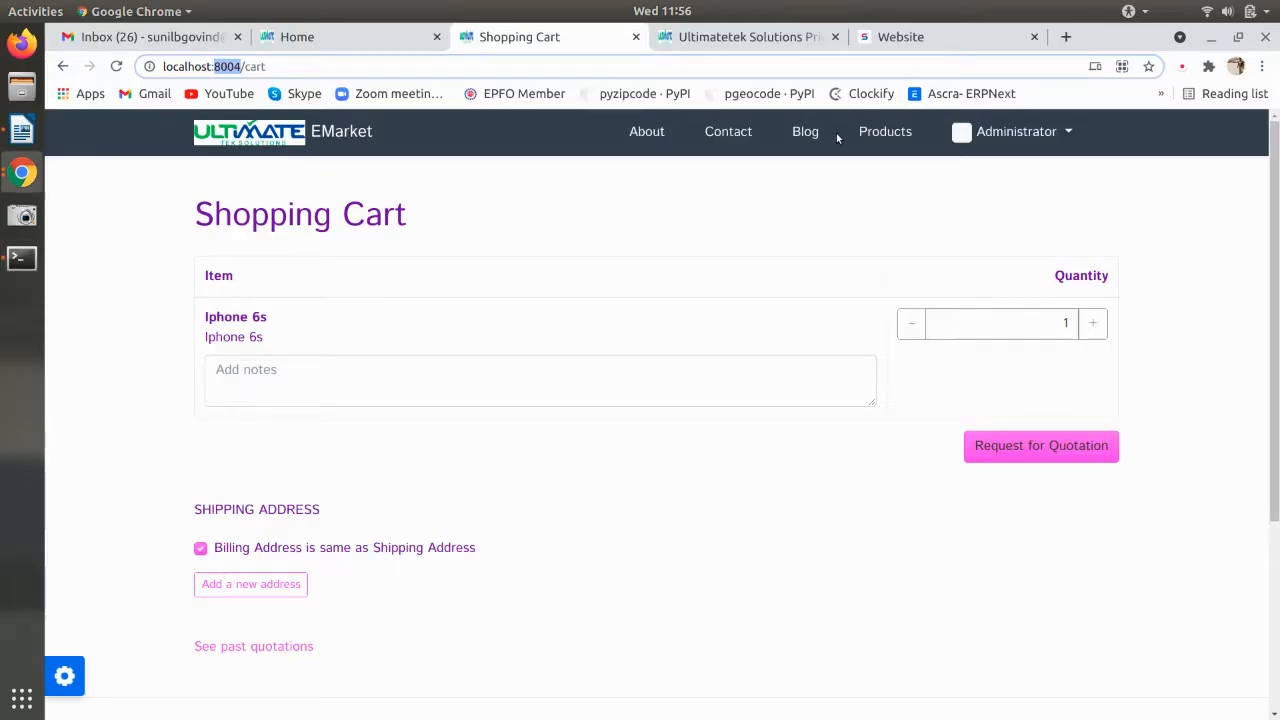
- Log back in to the port 8000 site with the account password
{"action": "left_click", "coordinate": [893, 36]}
{"action": "left_click", "coordinate": [196, 126]}
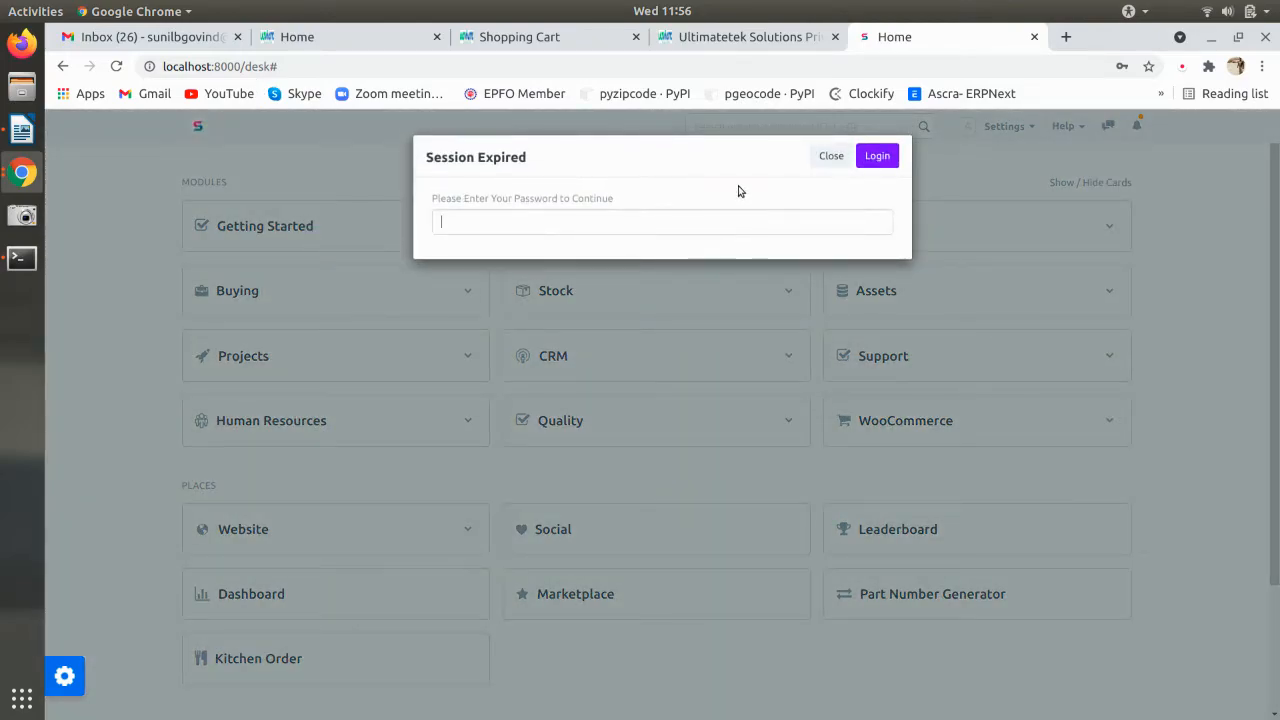
{"action": "type", "text": "******"}
{"action": "key", "text": "Return"}
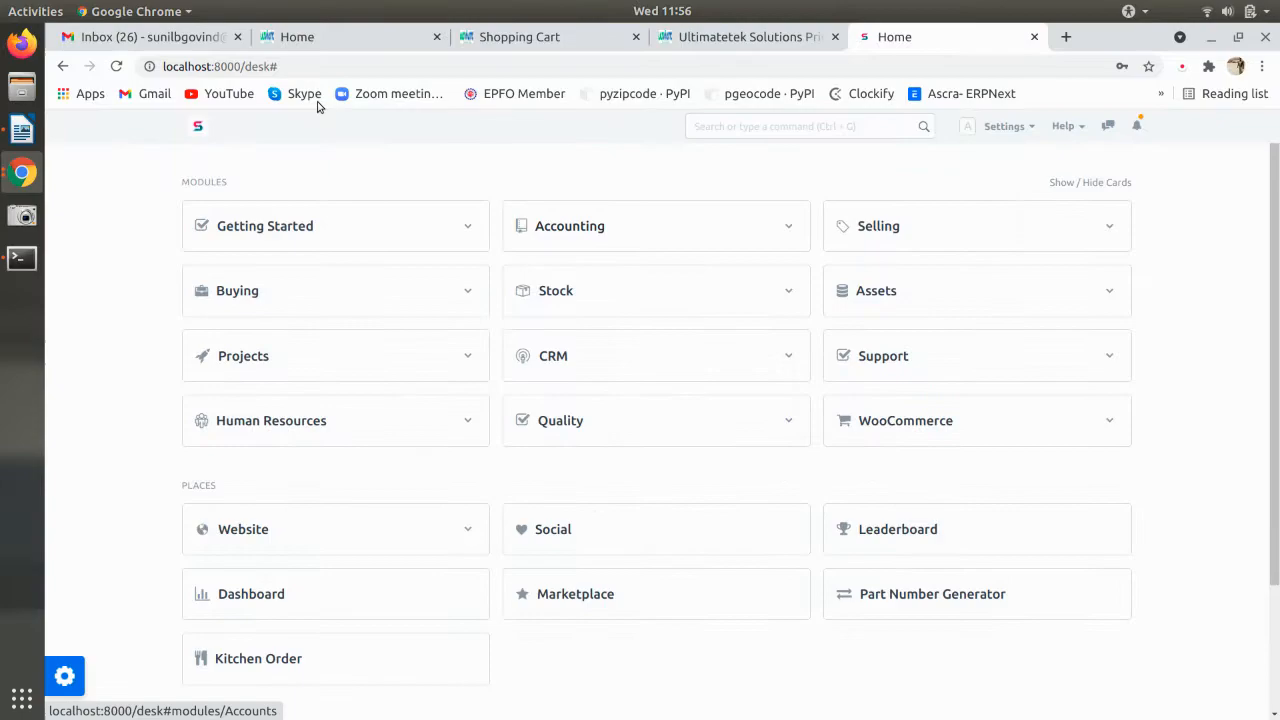
- Preview the Test Technology public website, then switch back to the desk
{"action": "left_click", "coordinate": [1063, 126]}
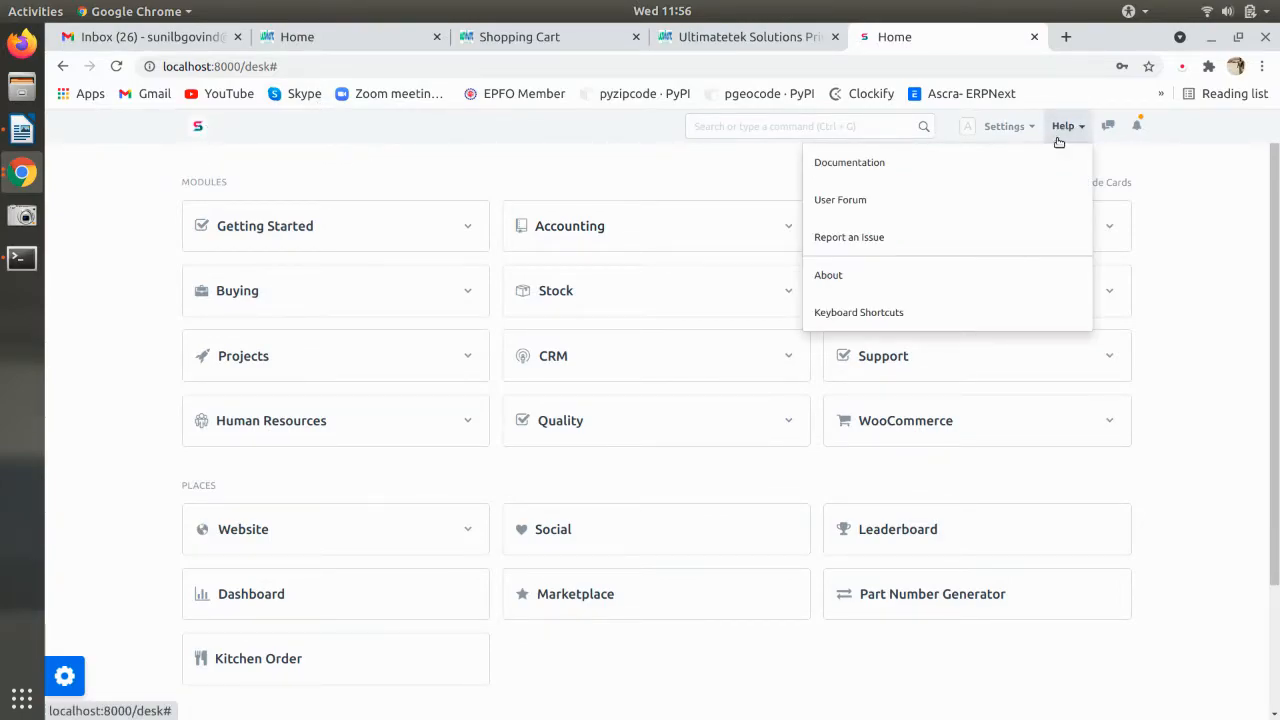
{"action": "left_click", "coordinate": [990, 128]}
{"action": "left_click", "coordinate": [937, 313]}
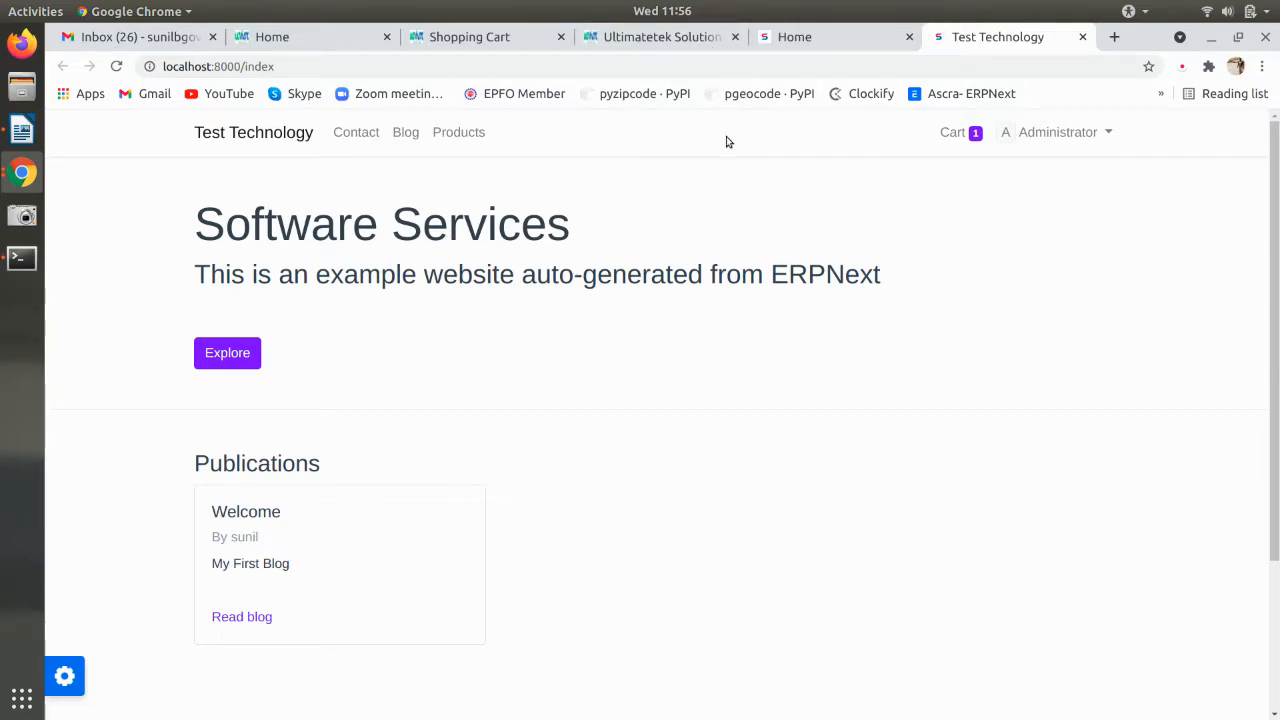
{"action": "left_click", "coordinate": [953, 132]}
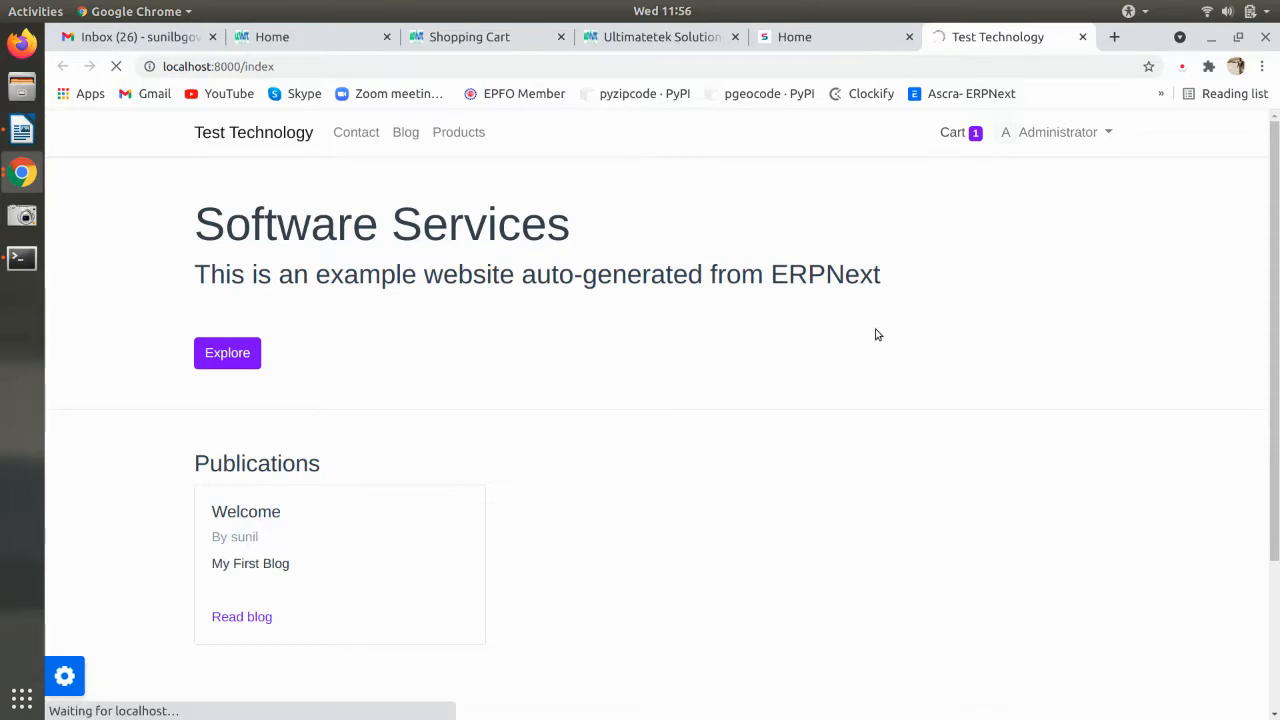
{"action": "left_click", "coordinate": [243, 134]}
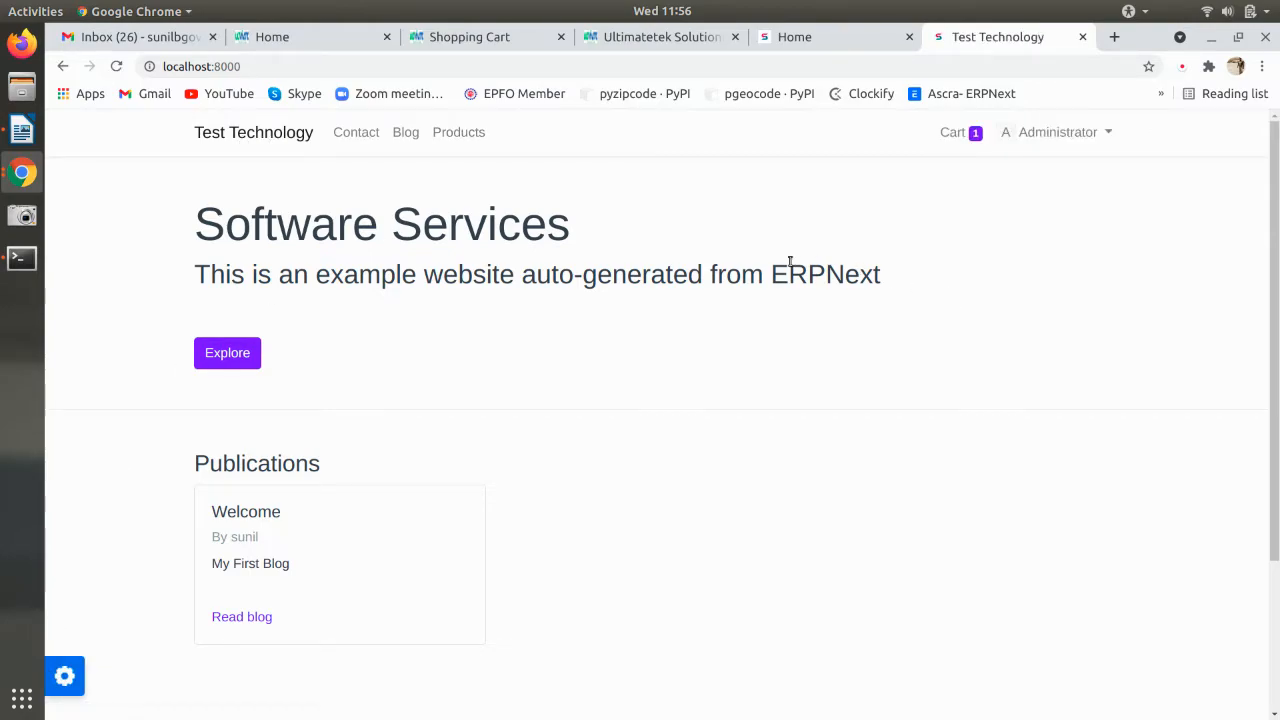
{"action": "left_click", "coordinate": [1068, 133]}
{"action": "left_click", "coordinate": [1046, 232]}
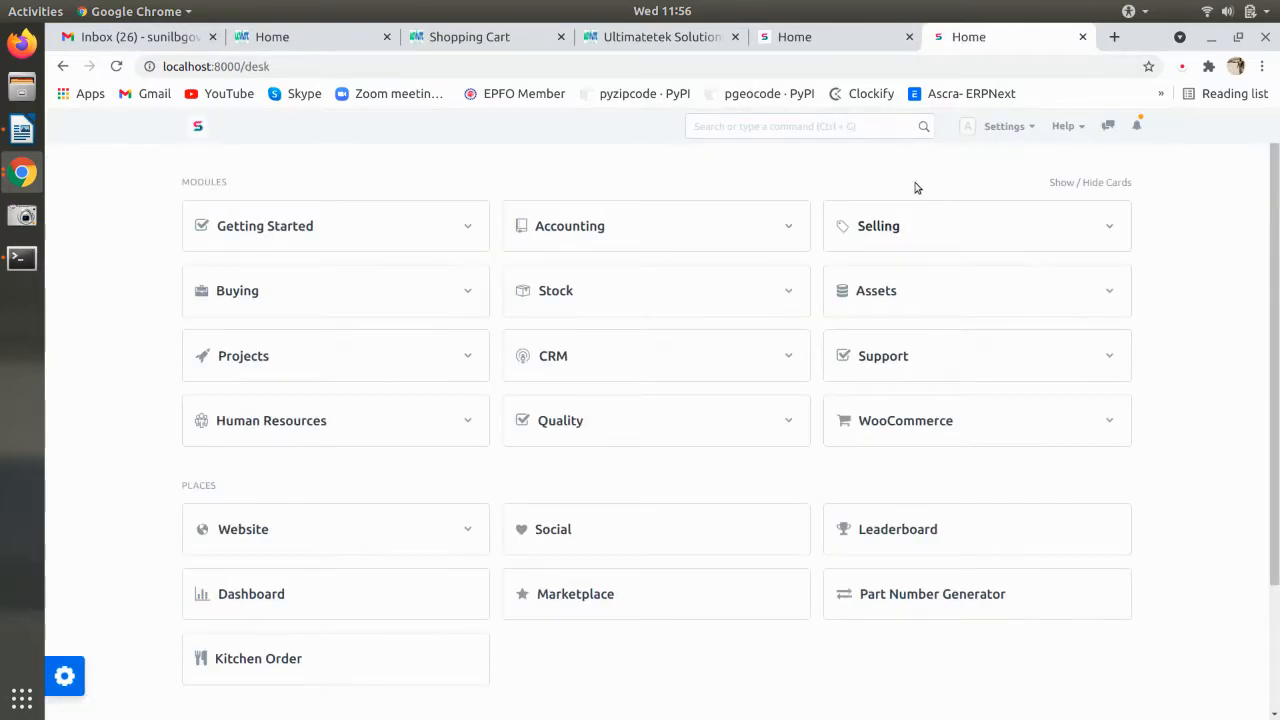
- Read the Website Setting and Website Theme sections of the Ecommerce-ERPNext notes
{"action": "left_click", "coordinate": [29, 137]}
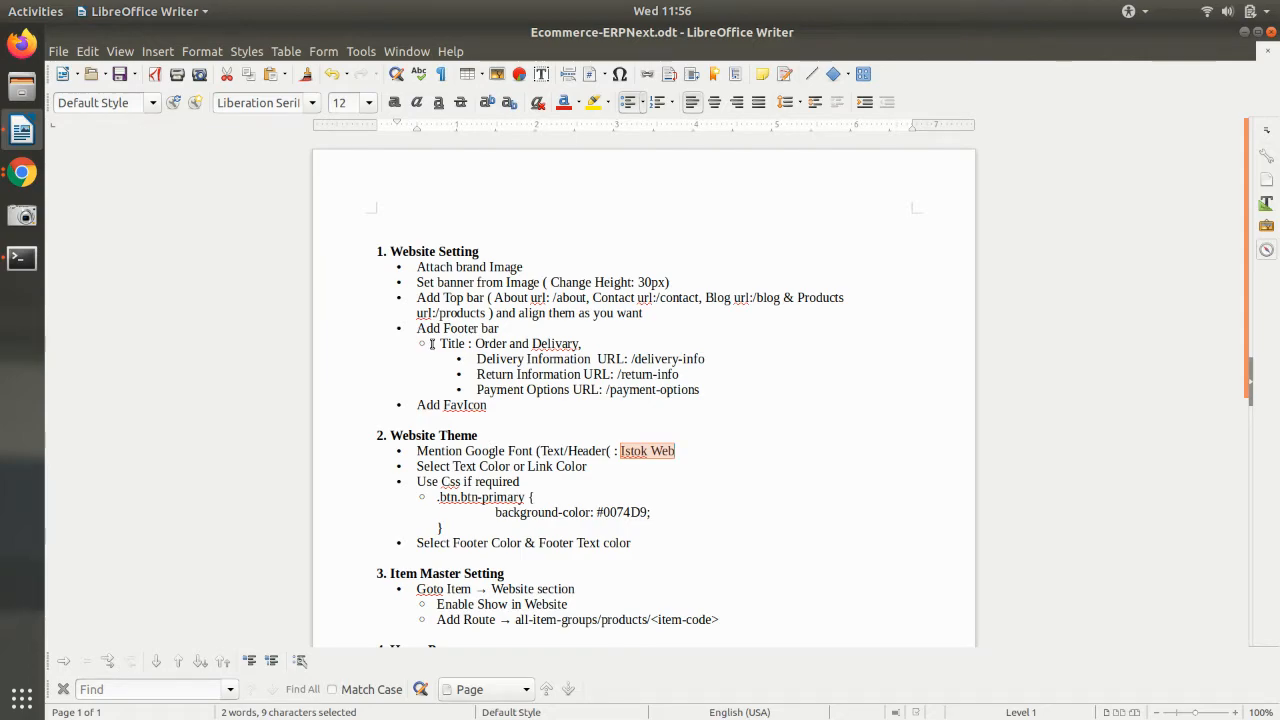
{"action": "left_click_drag", "start_coordinate": [489, 251], "coordinate": [390, 251]}
{"action": "left_click_drag", "start_coordinate": [482, 435], "coordinate": [390, 436]}
{"action": "scroll", "coordinate": [442, 437], "scroll_direction": "down", "scroll_amount": 2}
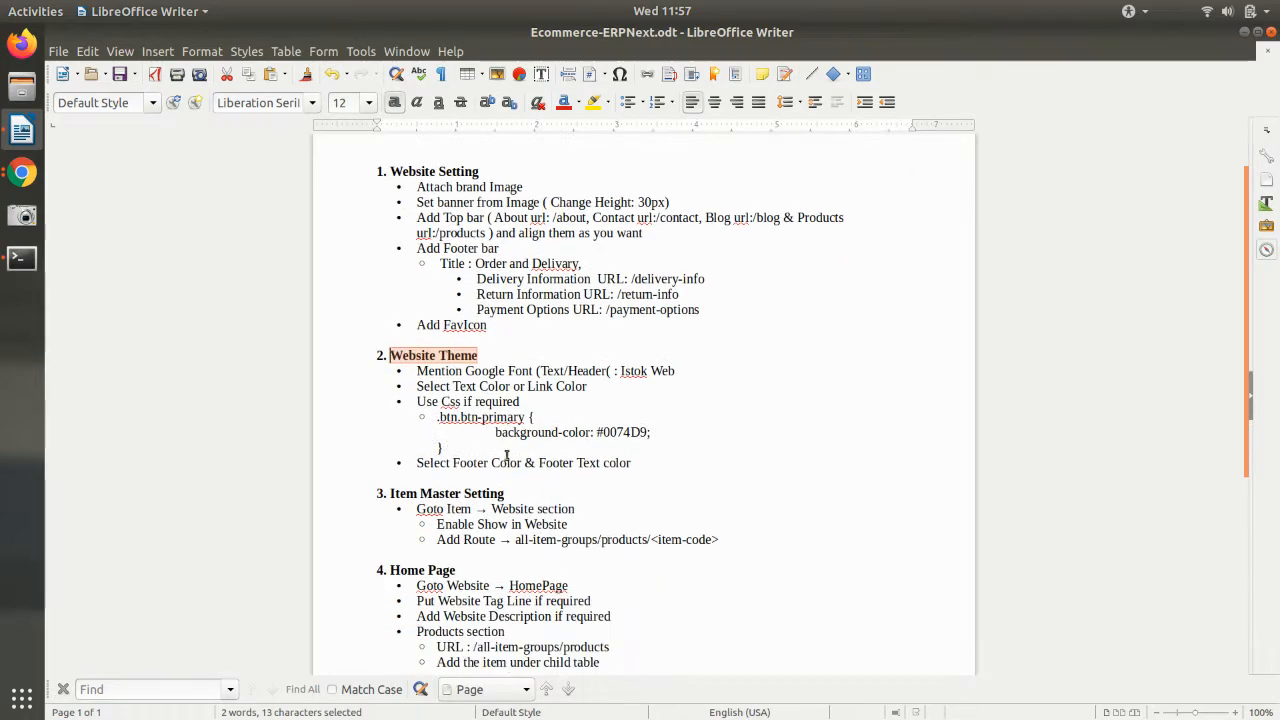
{"action": "left_click_drag", "start_coordinate": [505, 493], "coordinate": [390, 494]}
{"action": "scroll", "coordinate": [411, 496], "scroll_direction": "down", "scroll_amount": 2}
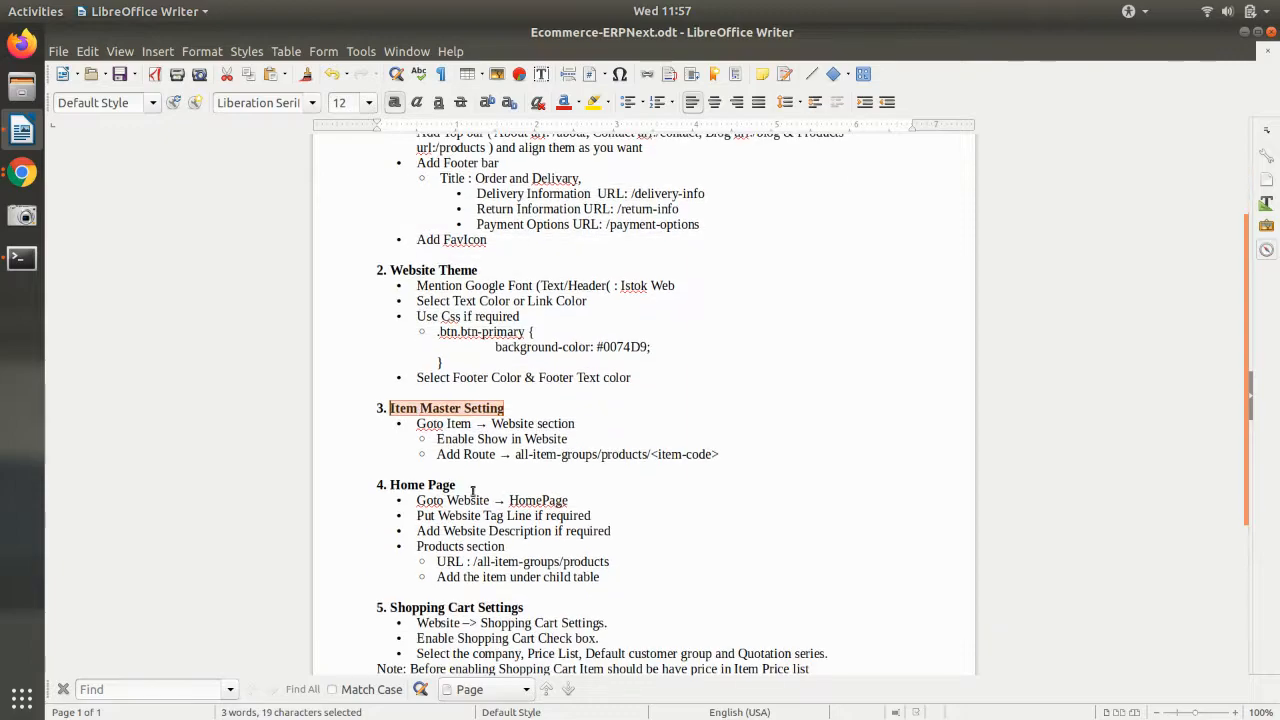
{"action": "left_click_drag", "start_coordinate": [458, 485], "coordinate": [391, 485]}
{"action": "scroll", "coordinate": [391, 485], "scroll_direction": "down", "scroll_amount": 4}
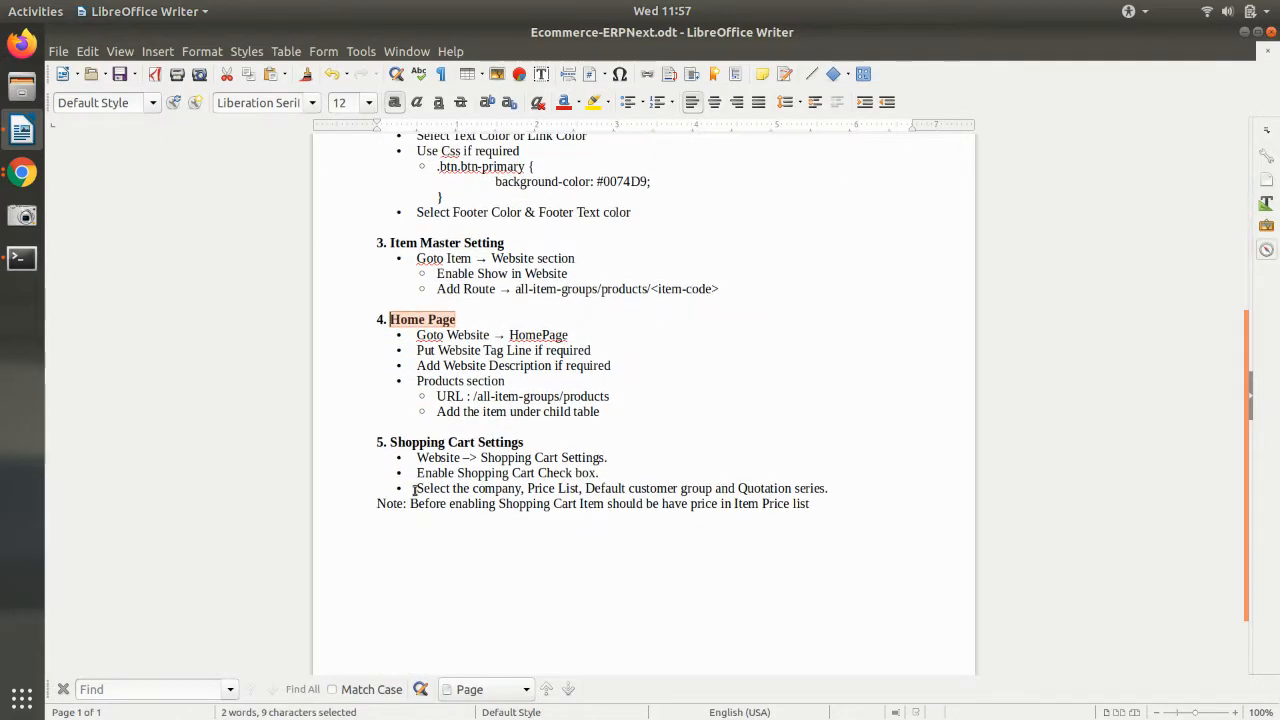
{"action": "left_click_drag", "start_coordinate": [524, 443], "coordinate": [391, 443]}
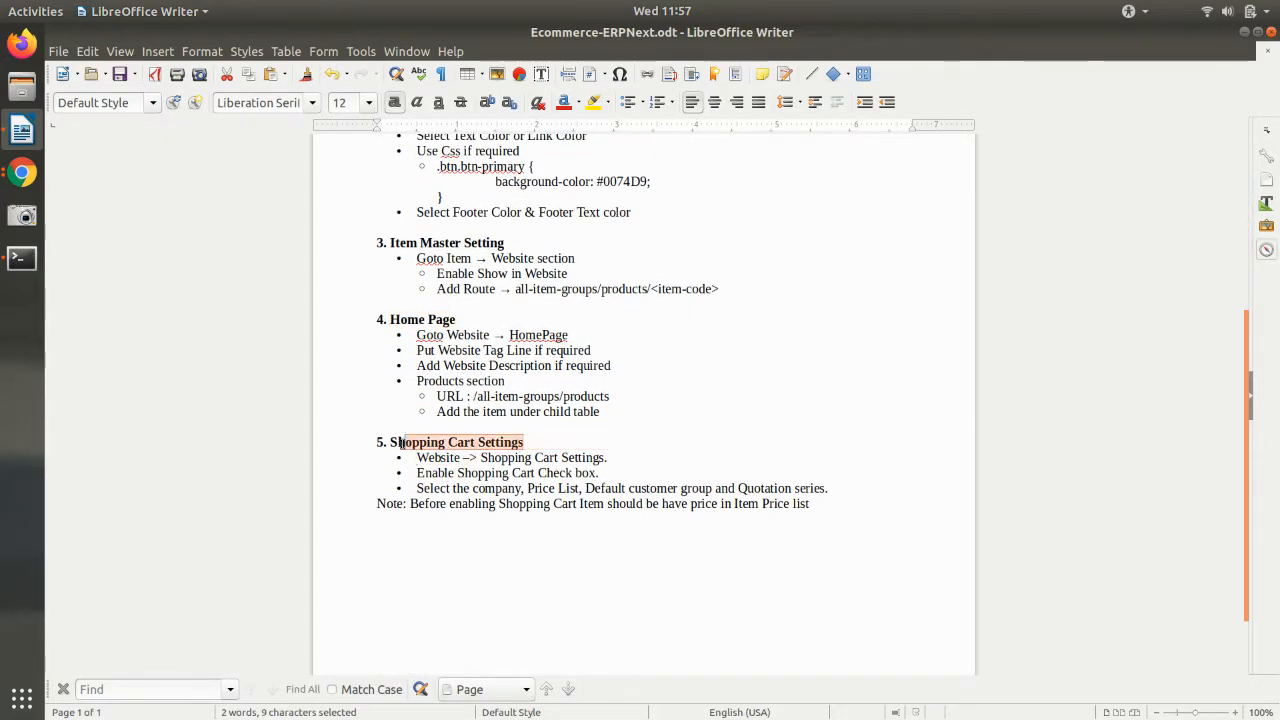
- Scroll through the remaining notes and return to the ERPNext desk in Chrome
{"action": "scroll", "coordinate": [560, 513], "scroll_direction": "up", "scroll_amount": 4}
{"action": "scroll", "coordinate": [560, 513], "scroll_direction": "down", "scroll_amount": 5}
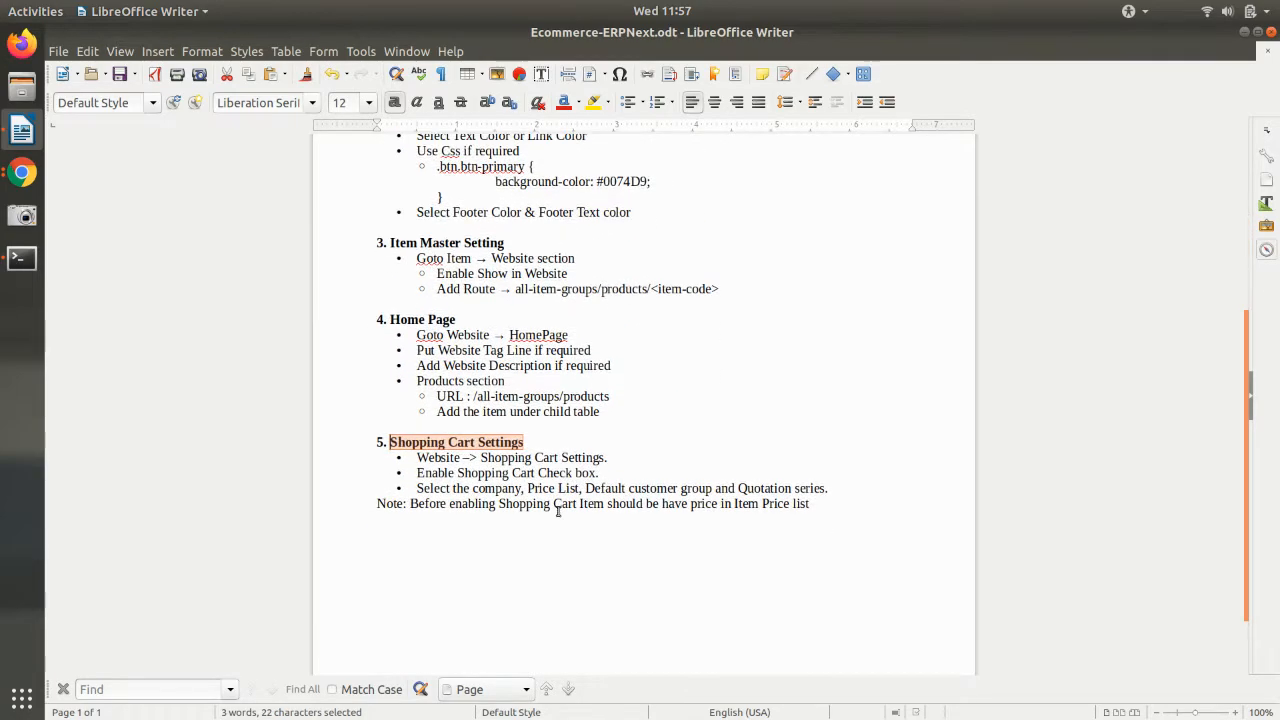
{"action": "scroll", "coordinate": [560, 513], "scroll_direction": "up", "scroll_amount": 3}
{"action": "scroll", "coordinate": [557, 511], "scroll_direction": "up", "scroll_amount": 7}
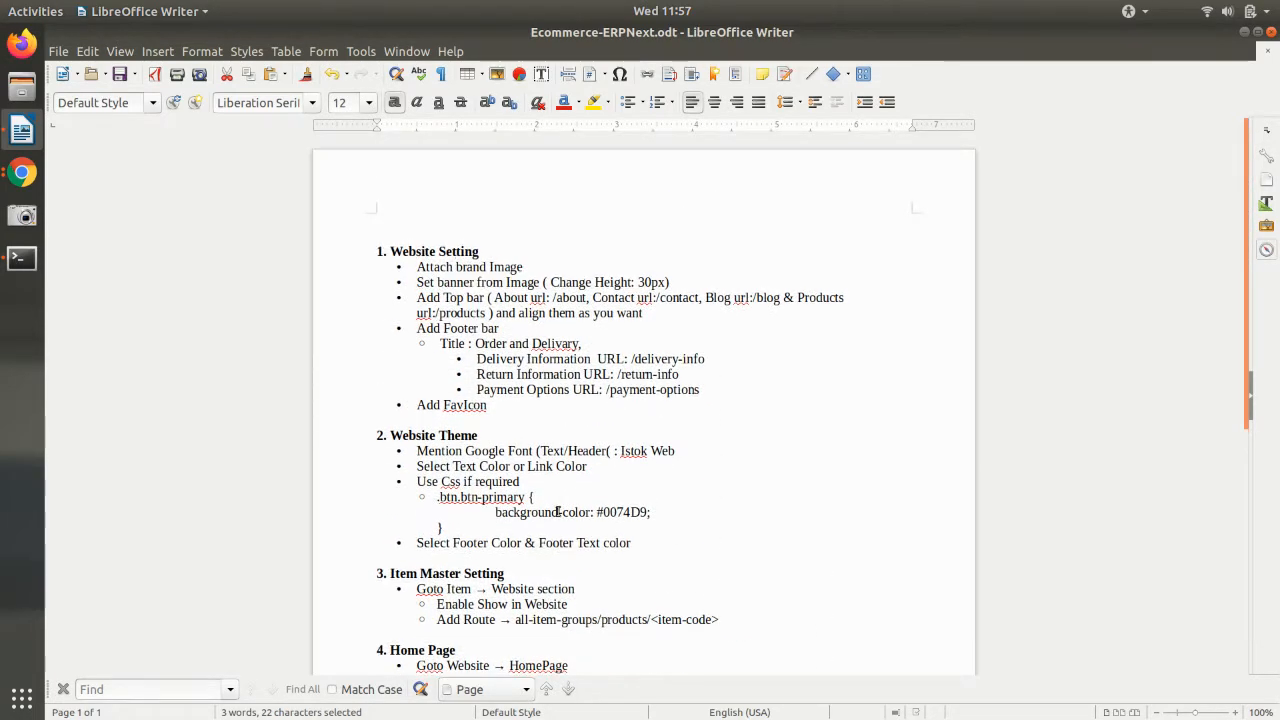
{"action": "scroll", "coordinate": [557, 511], "scroll_direction": "down", "scroll_amount": 1}
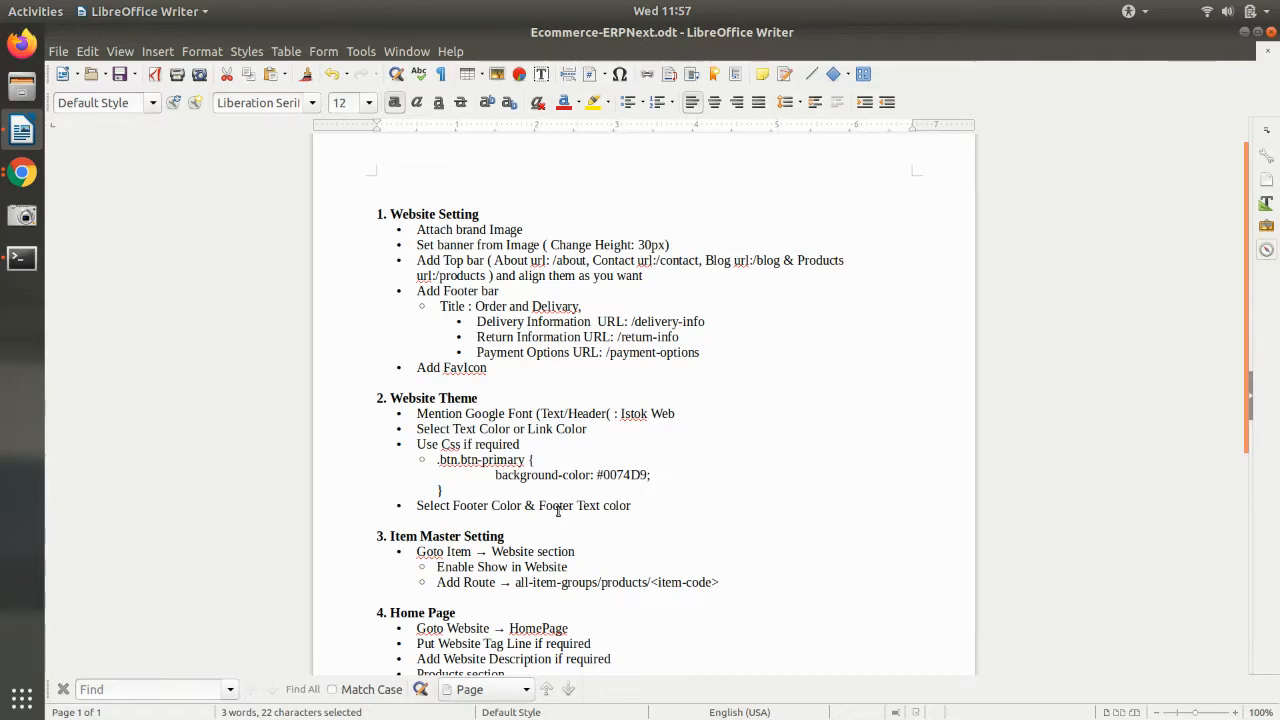
{"action": "scroll", "coordinate": [557, 511], "scroll_direction": "down", "scroll_amount": 1}
{"action": "scroll", "coordinate": [557, 511], "scroll_direction": "down", "scroll_amount": 3}
{"action": "scroll", "coordinate": [446, 213], "scroll_direction": "up", "scroll_amount": 5}
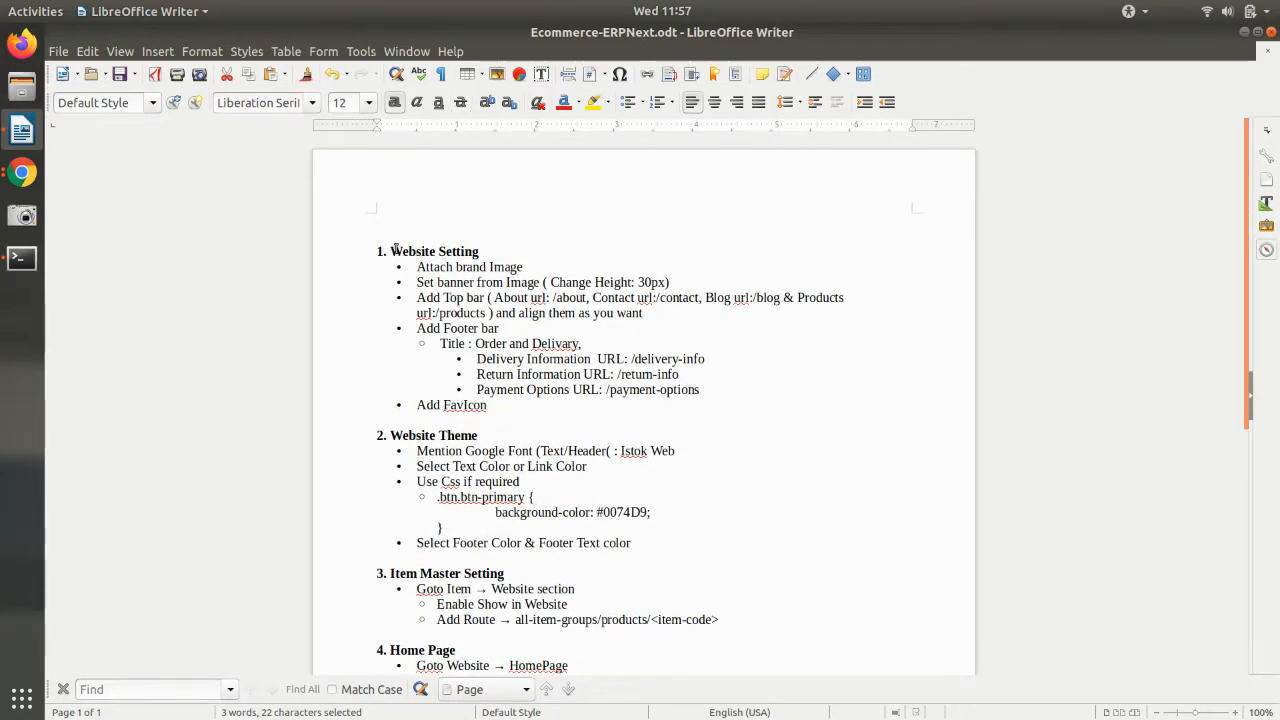
{"action": "key", "text": "alt+Tab"}
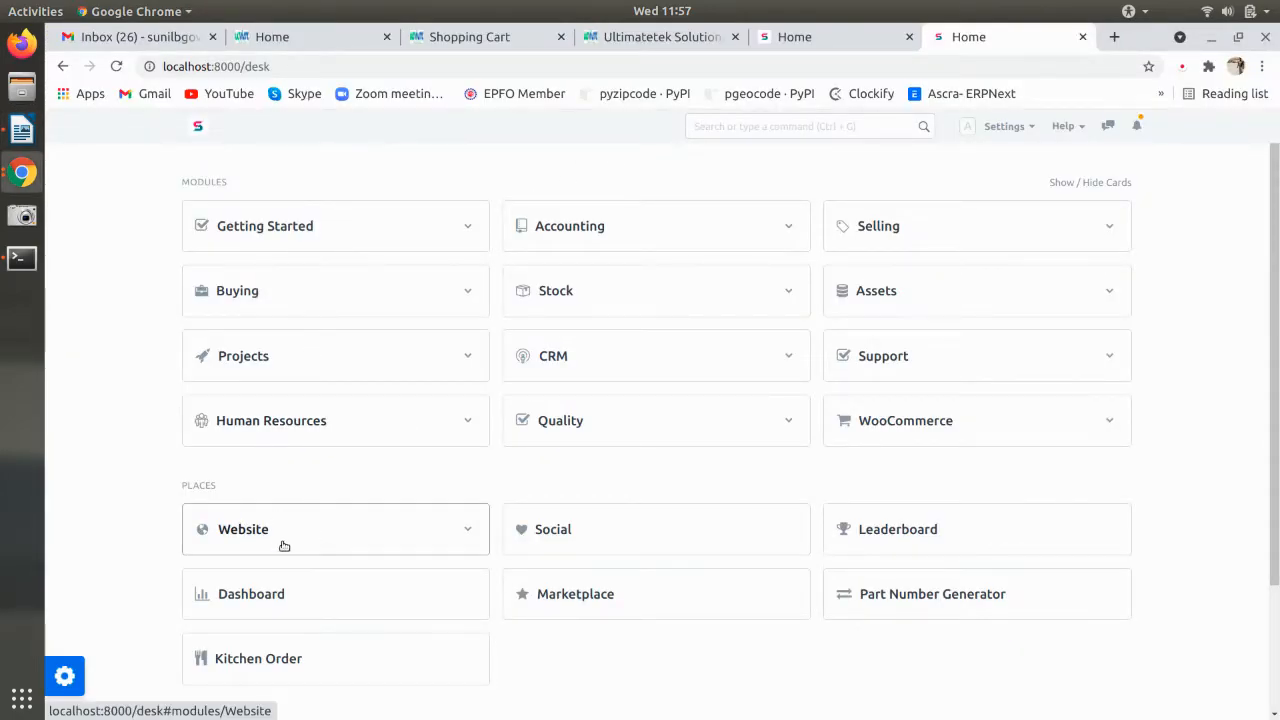
- Open Website Settings from the Website module and expand its Brand section
{"action": "left_click", "coordinate": [284, 545]}
{"action": "key", "text": "alt+Tab"}
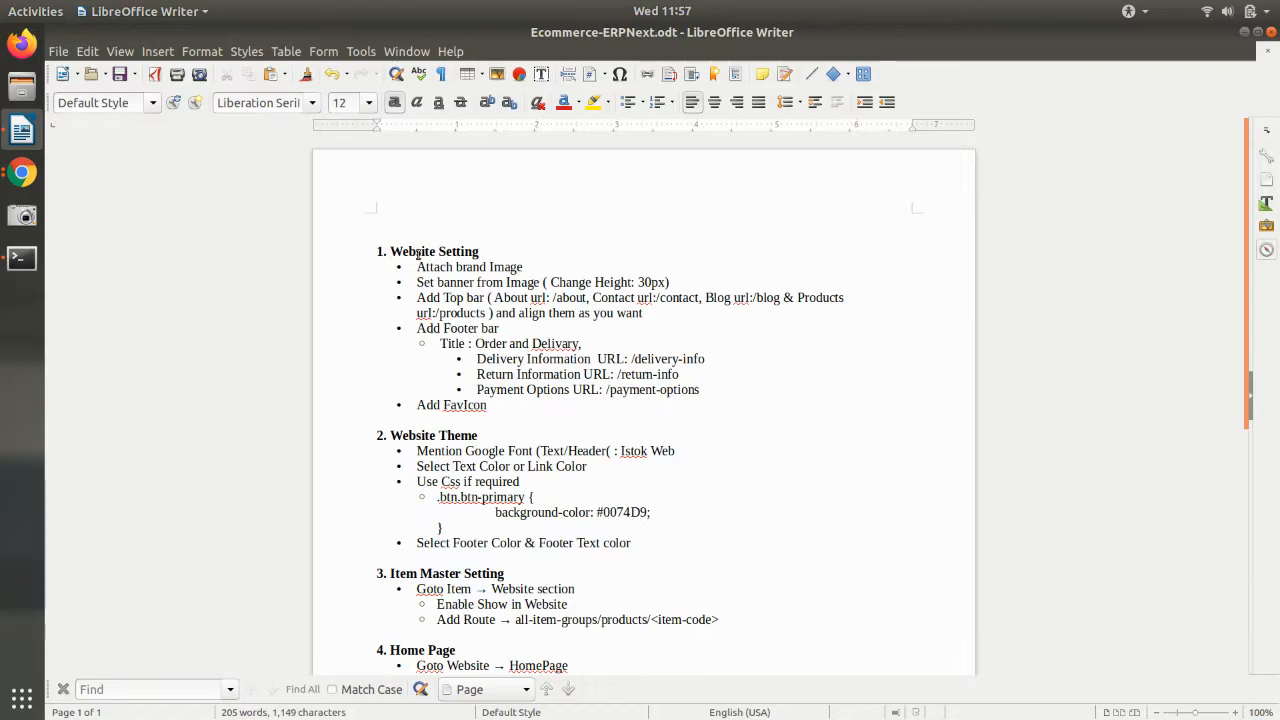
{"action": "key", "text": "alt+Tab"}
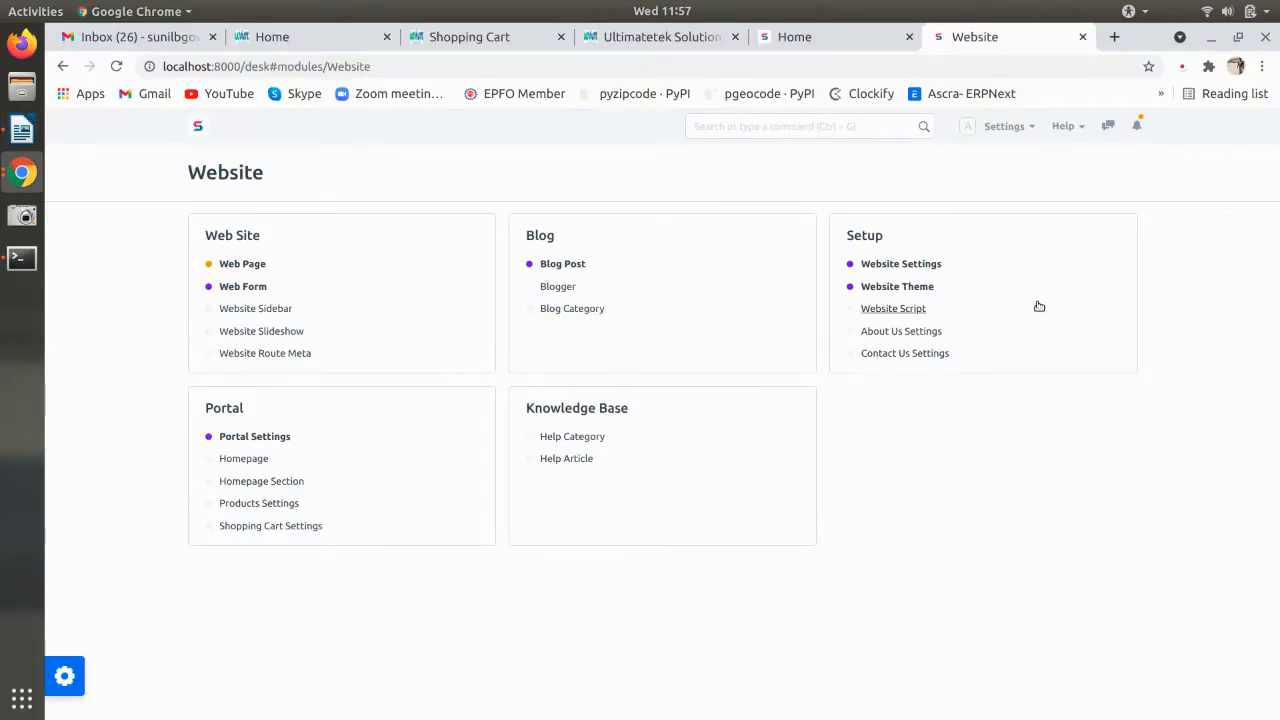
{"action": "left_click", "coordinate": [907, 269]}
{"action": "key", "text": "alt+Tab"}
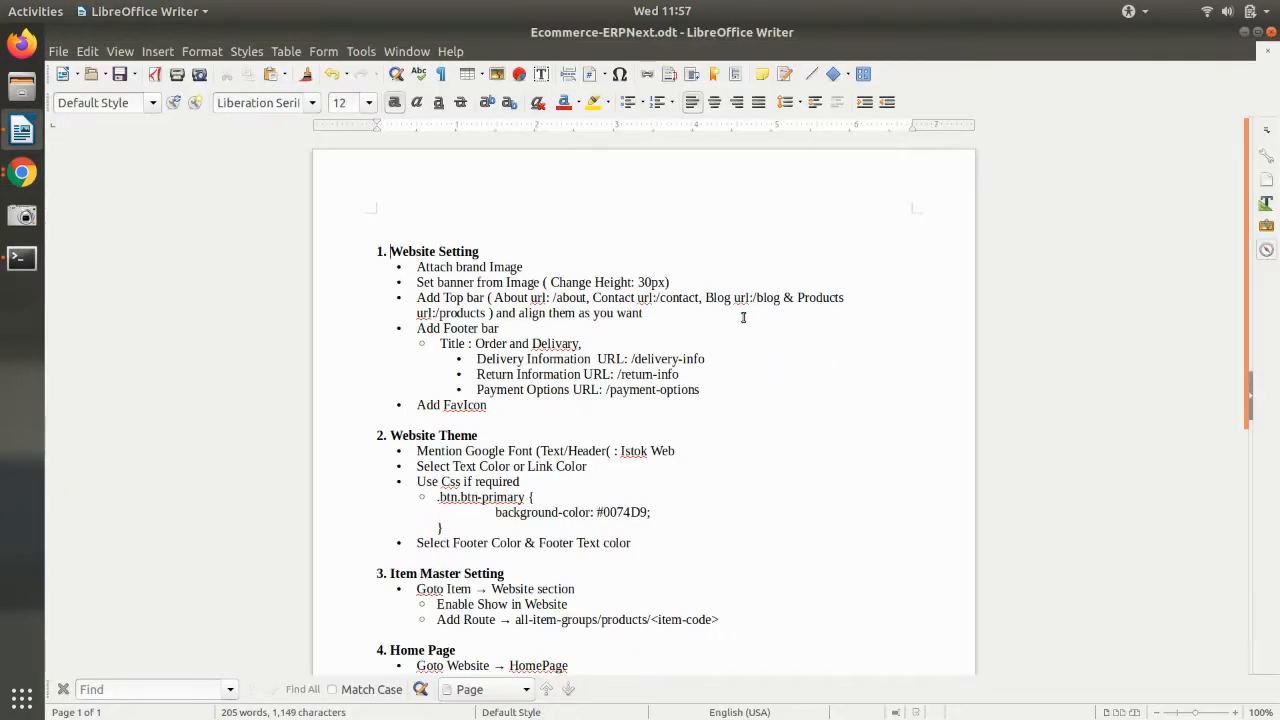
{"action": "key", "text": "alt+Tab"}
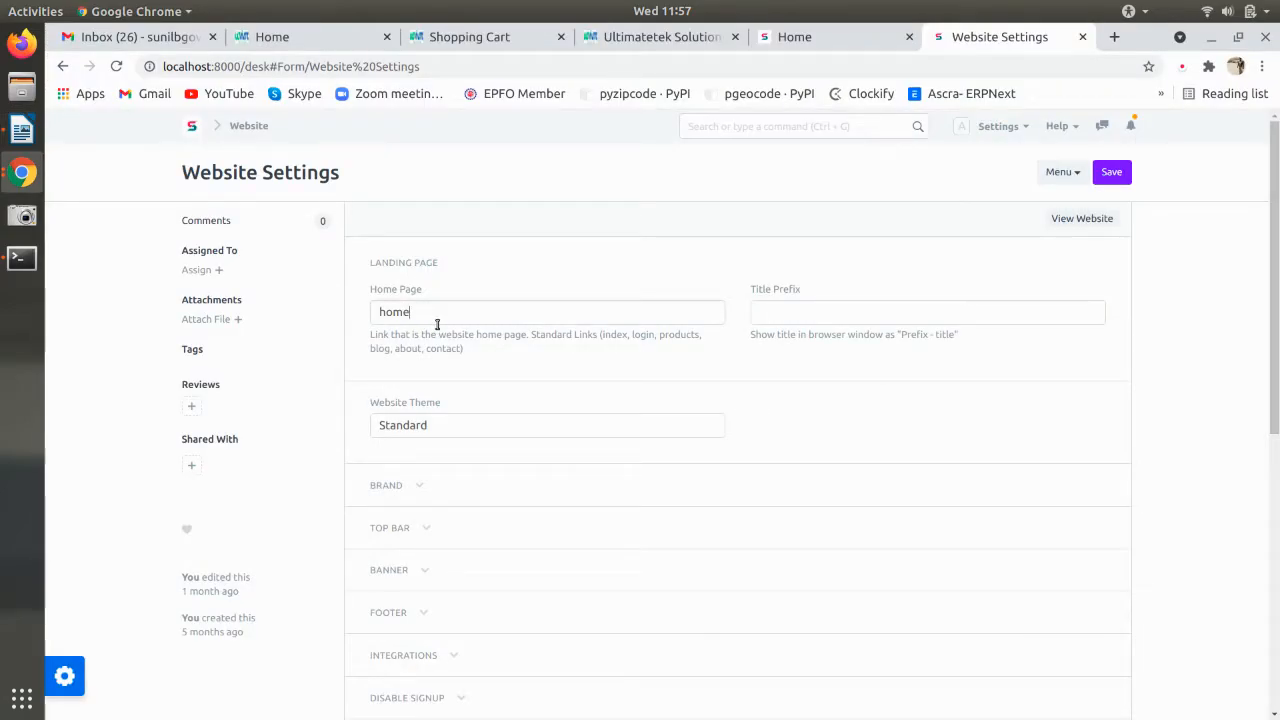
{"action": "left_click", "coordinate": [450, 314]}
{"action": "key", "text": "alt+Tab"}
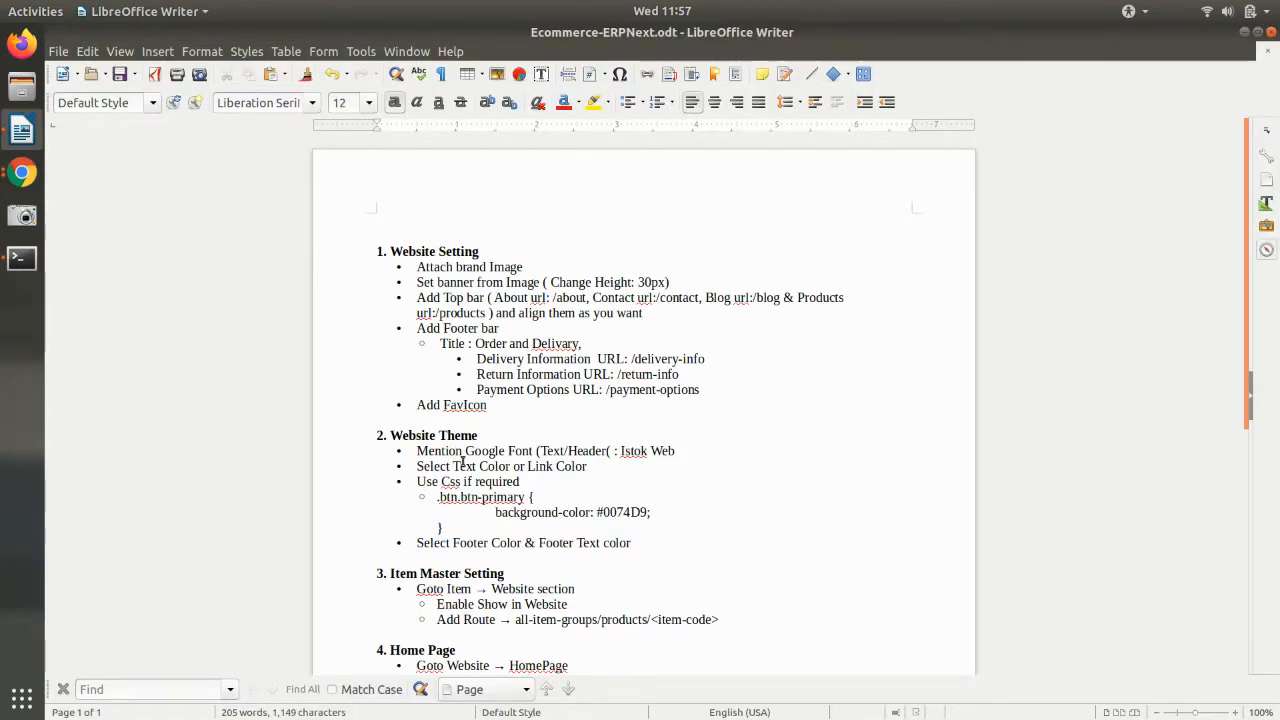
{"action": "key", "text": "alt+Tab"}
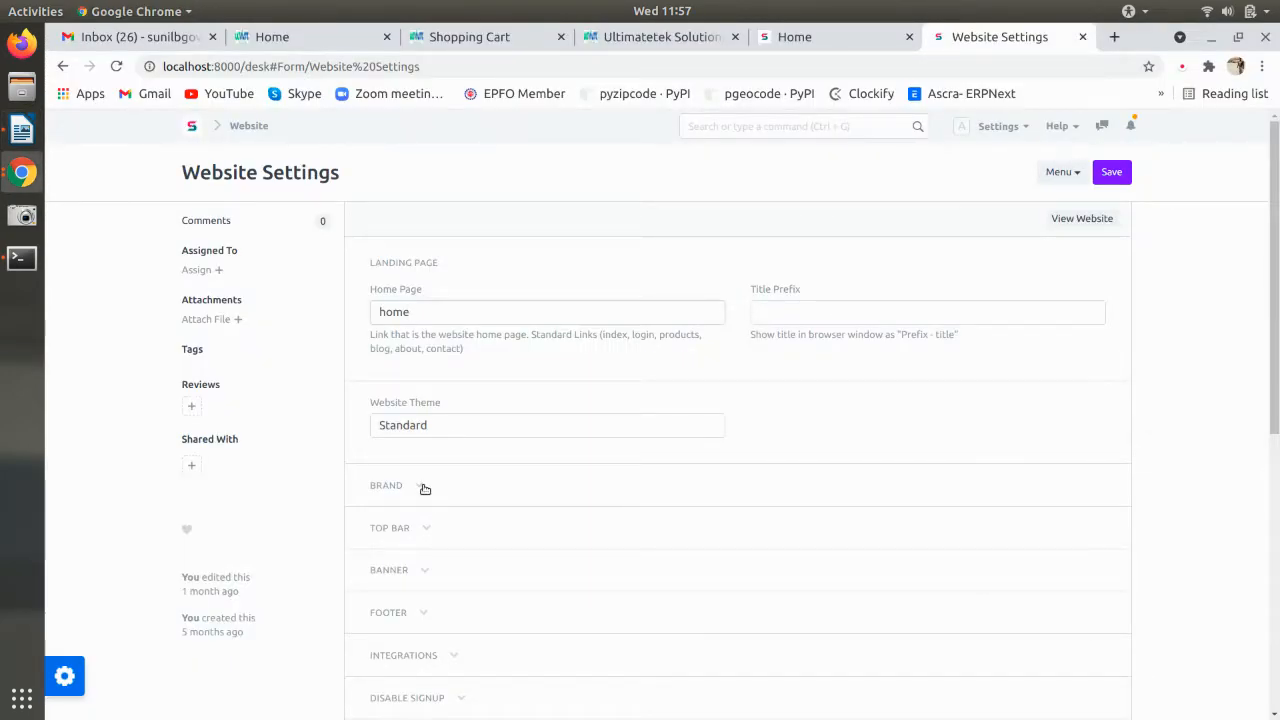
{"action": "left_click", "coordinate": [424, 488]}
{"action": "scroll", "coordinate": [447, 495], "scroll_direction": "down", "scroll_amount": 2}
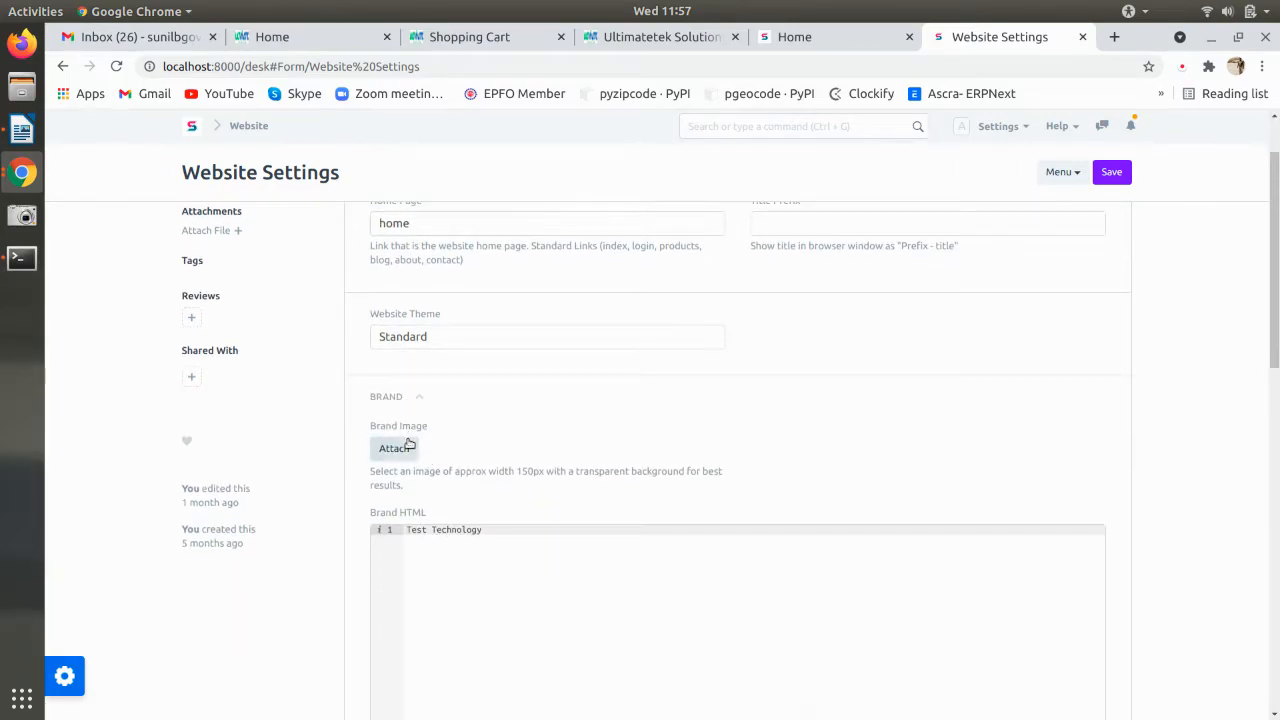
{"action": "left_click", "coordinate": [280, 36]}
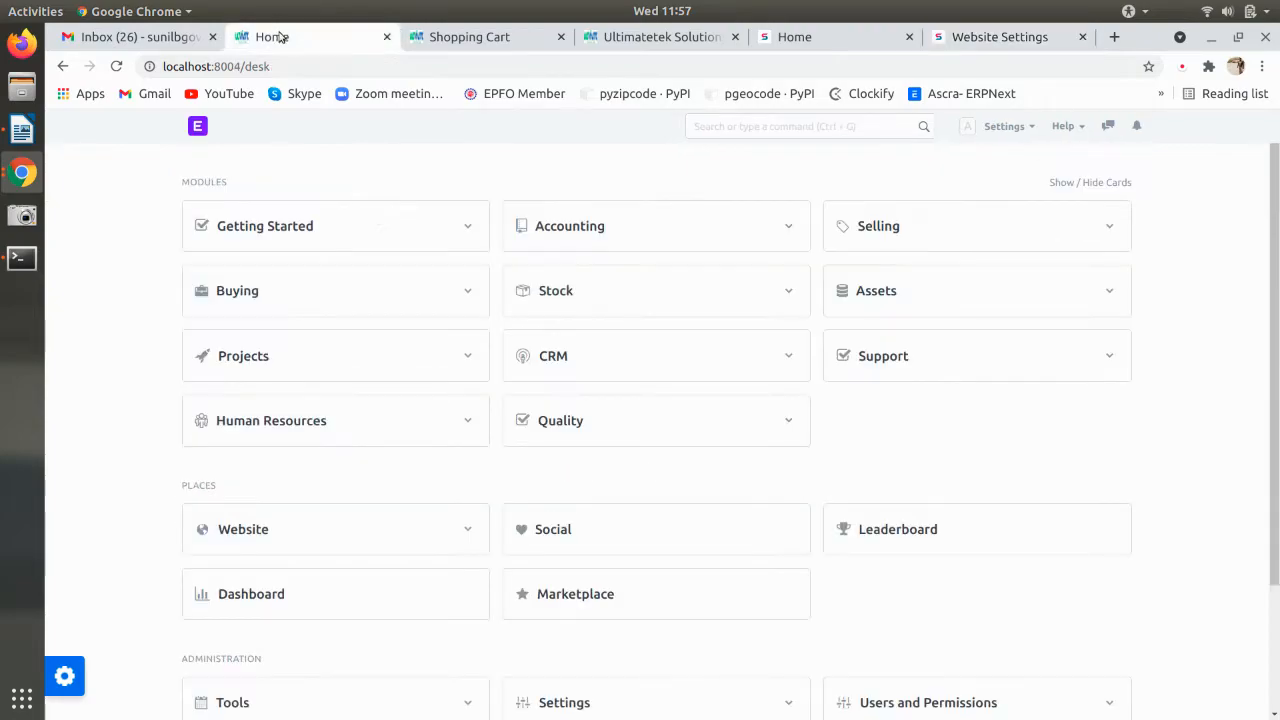
{"action": "left_click", "coordinate": [442, 37]}
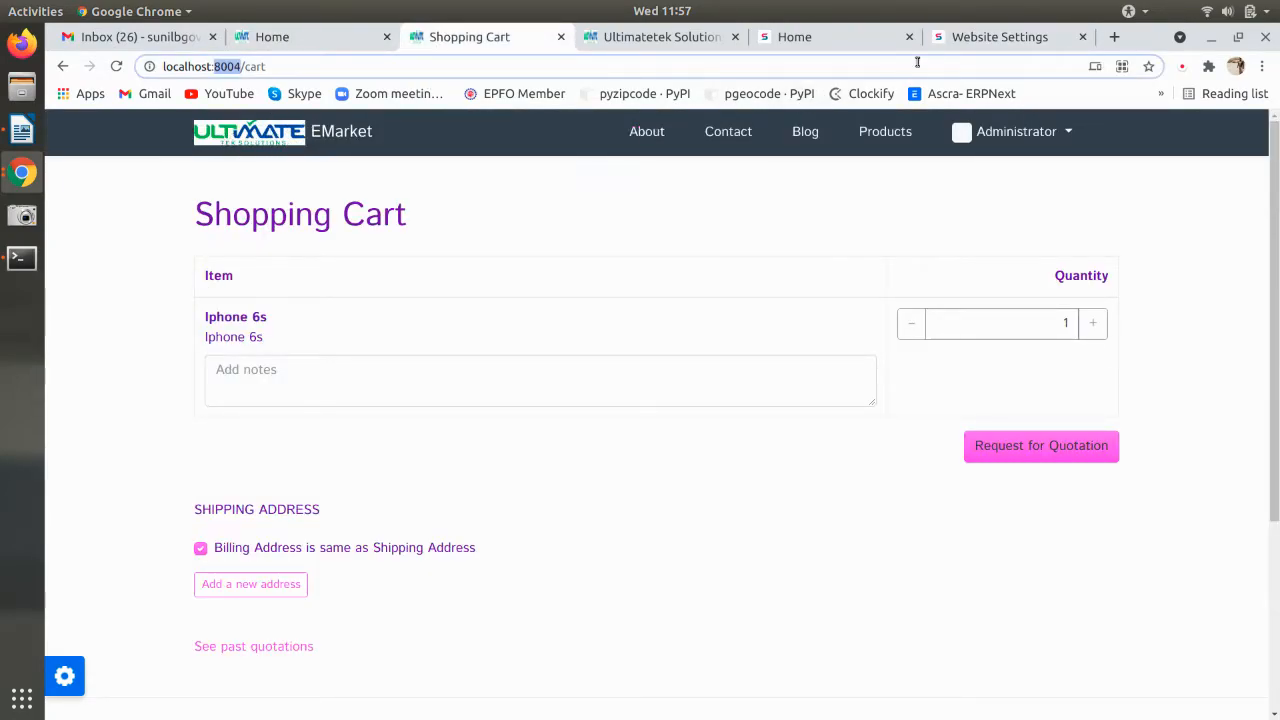
{"action": "left_click", "coordinate": [950, 38]}
- Attach and upload company.jpg from Documents/Ultimatetek as the brand image
{"action": "left_click", "coordinate": [408, 450]}
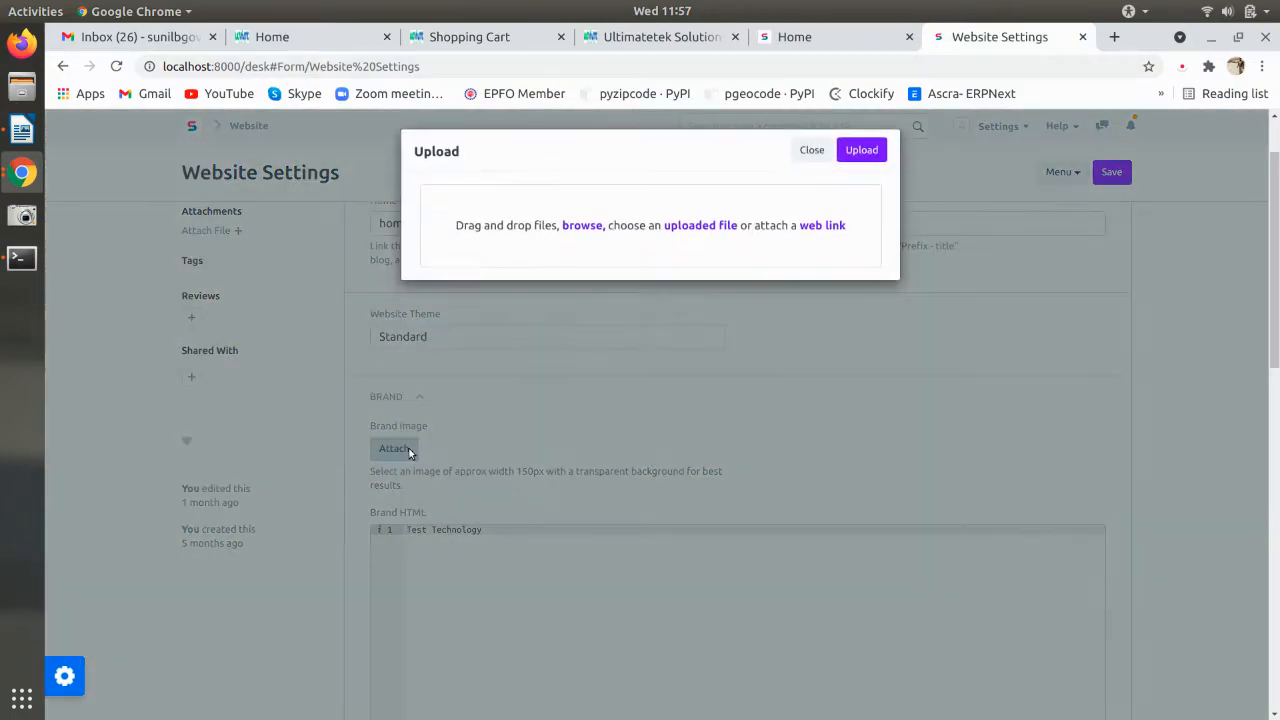
{"action": "left_click", "coordinate": [588, 236]}
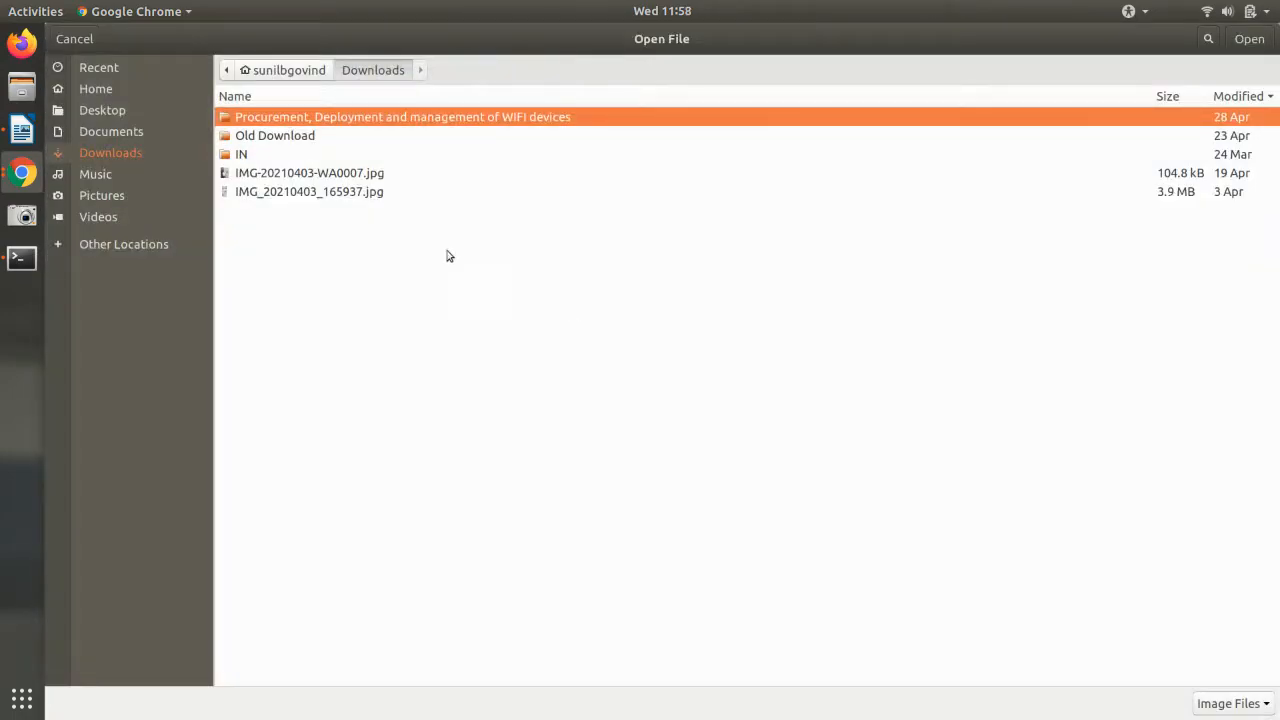
{"action": "left_click", "coordinate": [147, 135]}
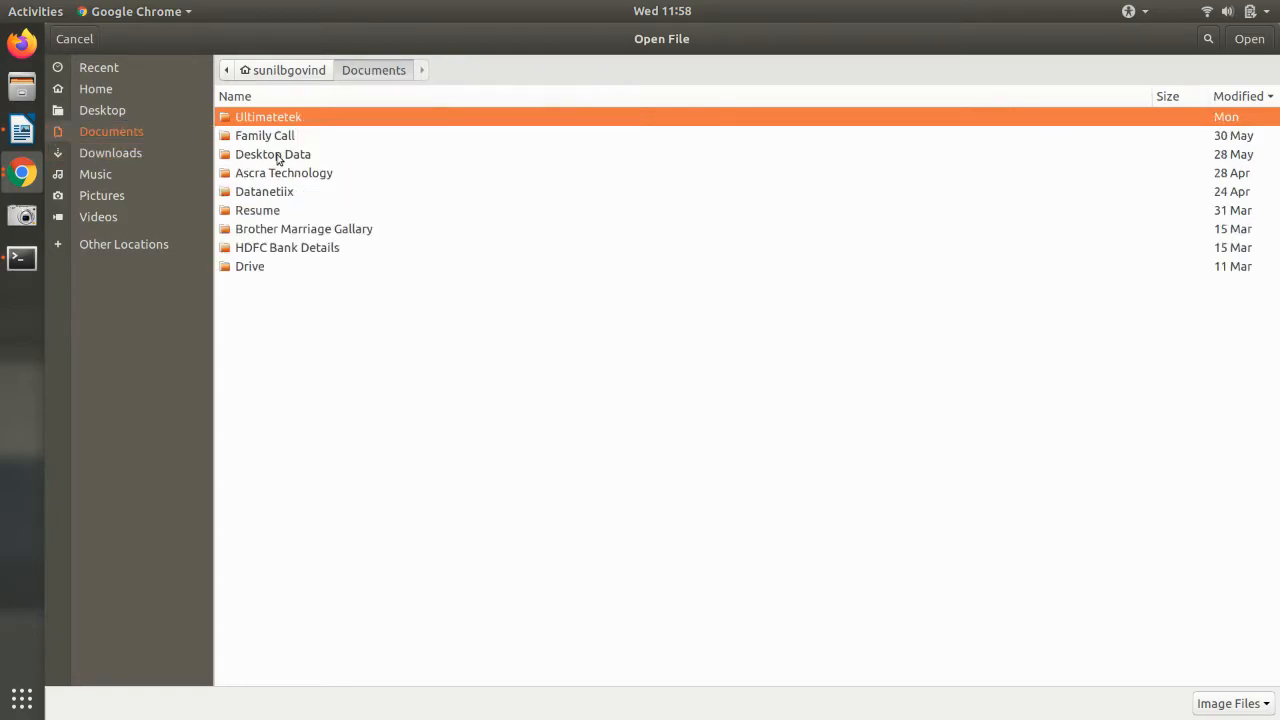
{"action": "double_click", "coordinate": [277, 119]}
{"action": "left_click", "coordinate": [272, 158]}
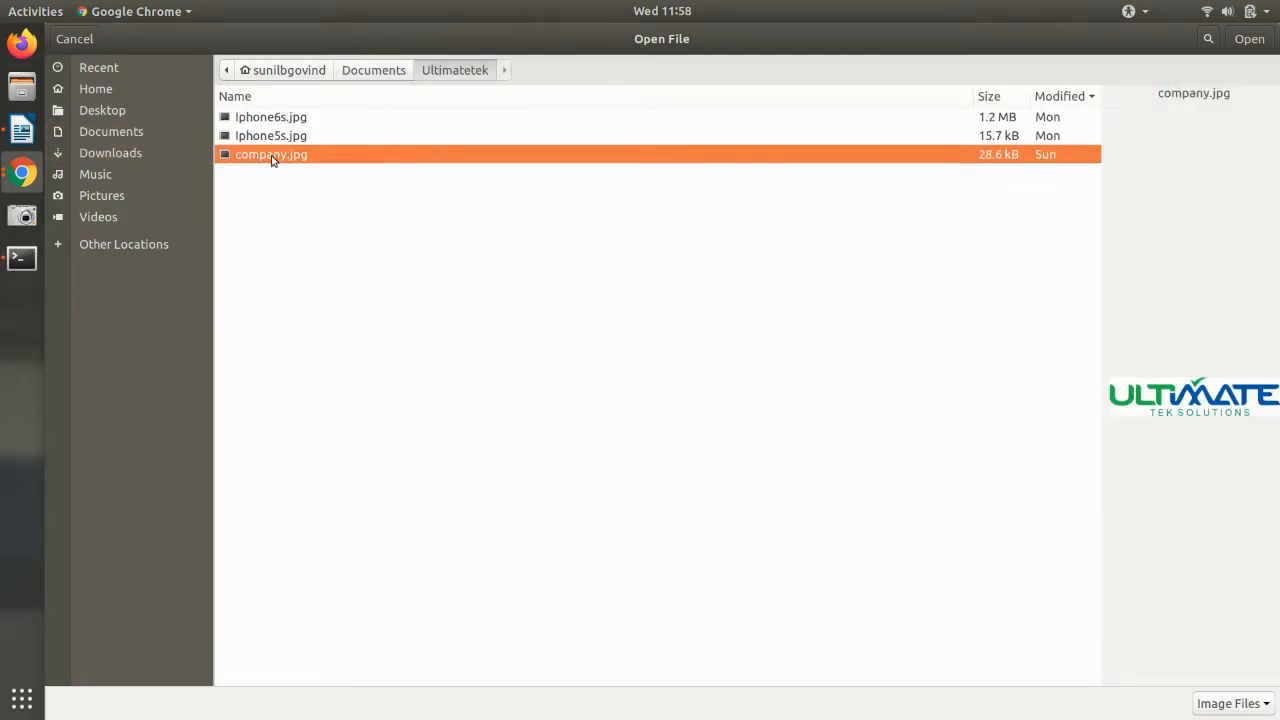
{"action": "left_click", "coordinate": [1249, 39]}
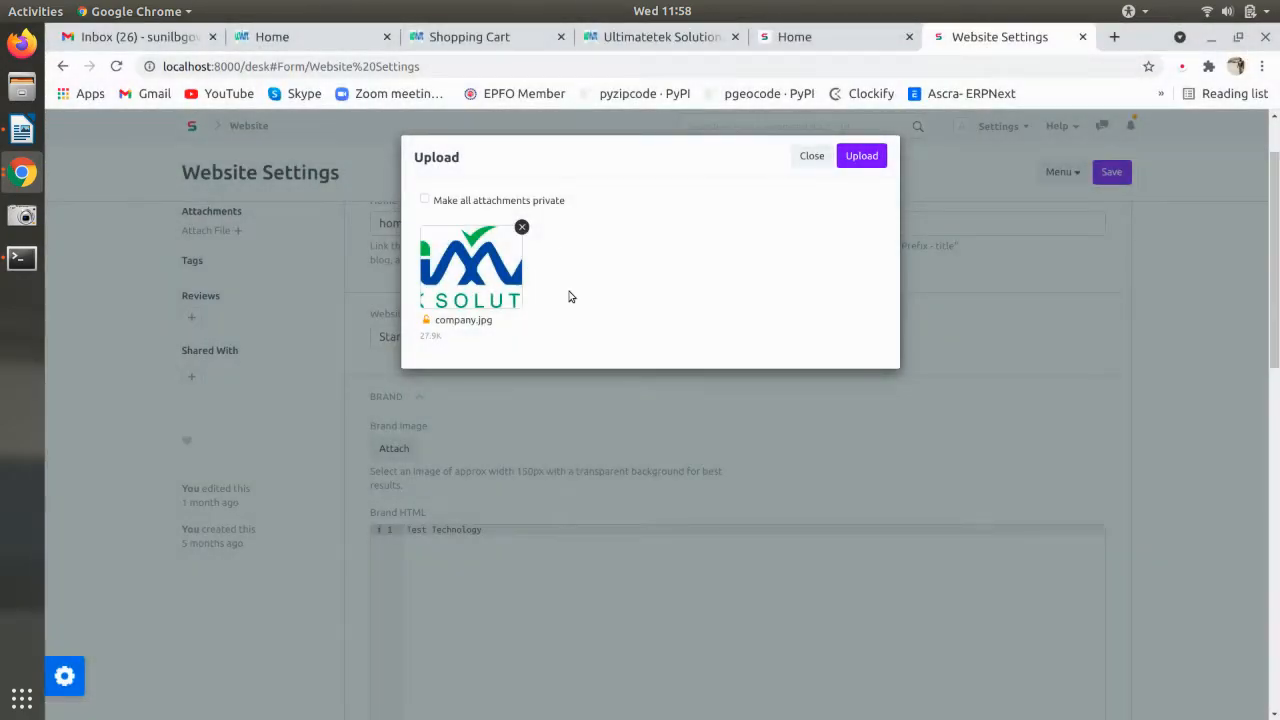
{"action": "left_click", "coordinate": [861, 155]}
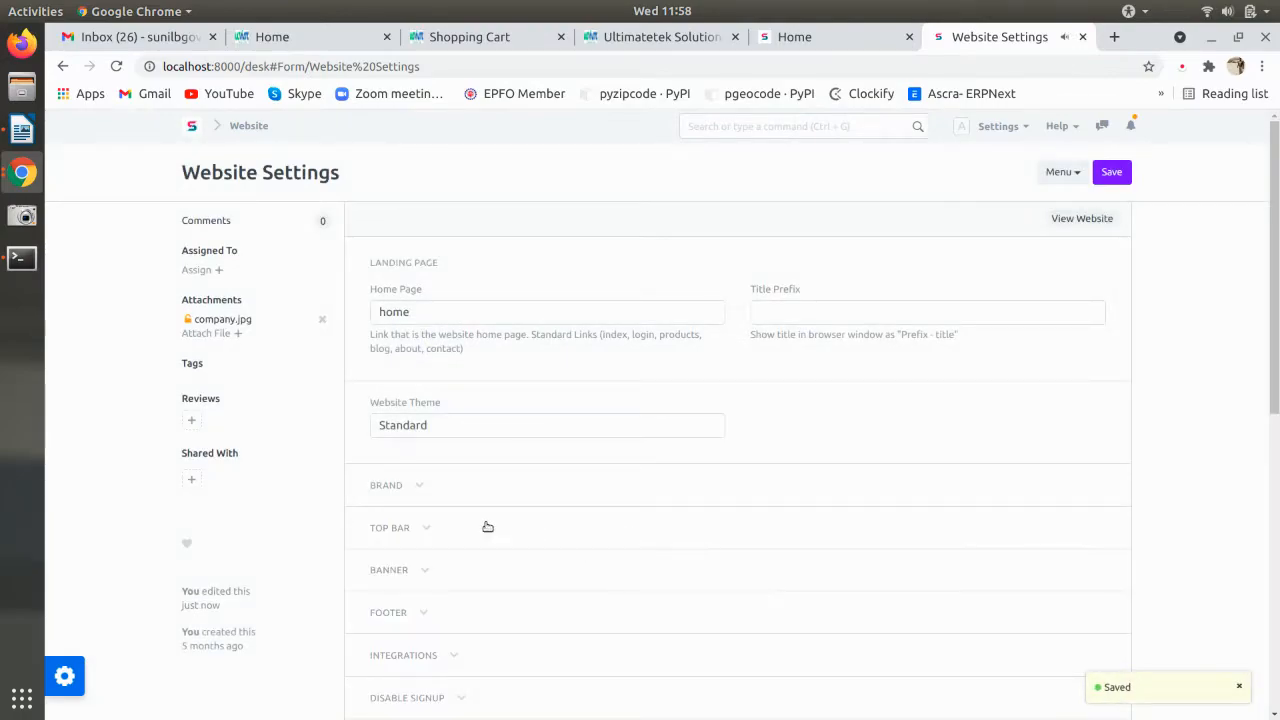
- Fill Brand HTML with a 150px img tag for /files/company.jpg
{"action": "left_click", "coordinate": [397, 488]}
{"action": "scroll", "coordinate": [632, 512], "scroll_direction": "down", "scroll_amount": 4}
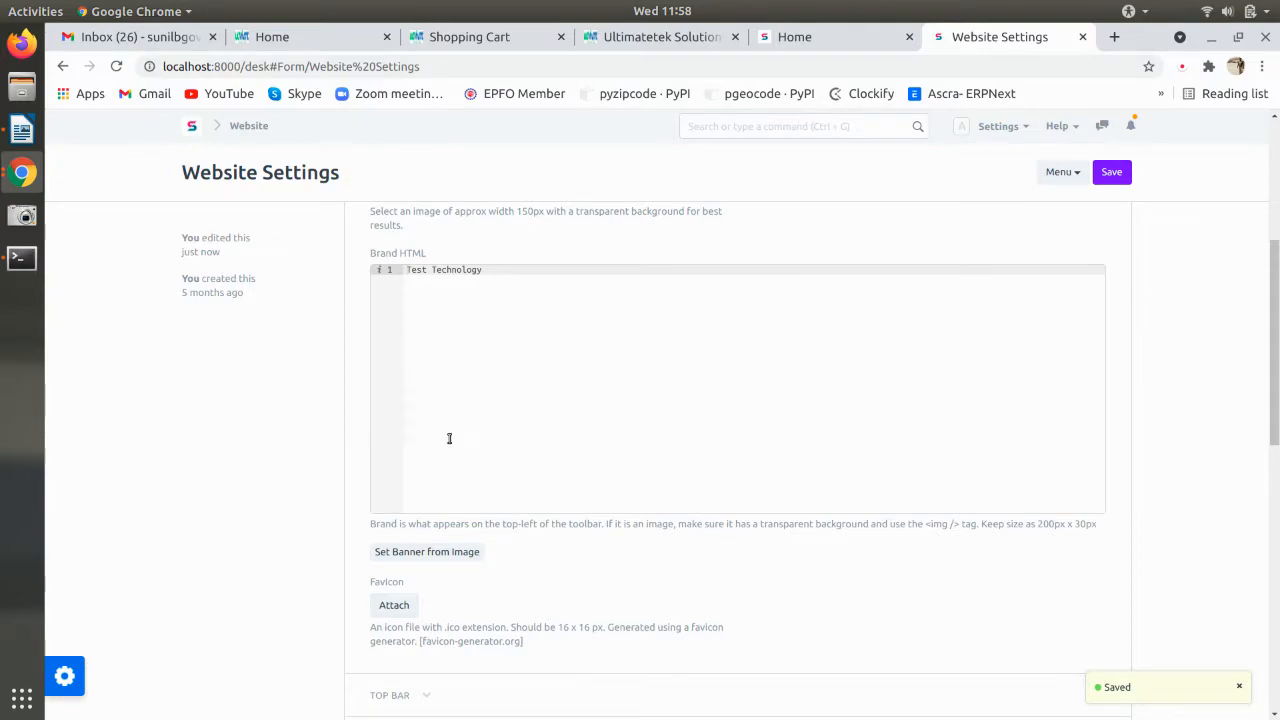
{"action": "left_click", "coordinate": [400, 558]}
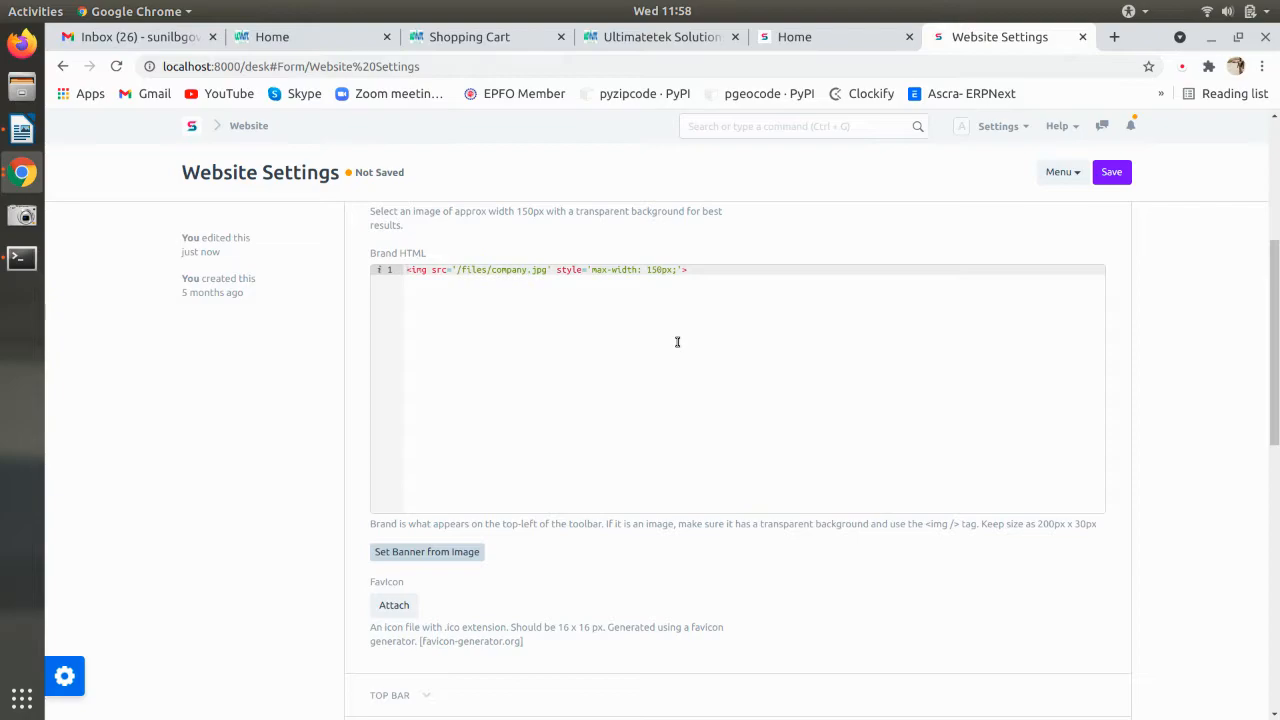
{"action": "scroll", "coordinate": [677, 342], "scroll_direction": "down", "scroll_amount": 4}
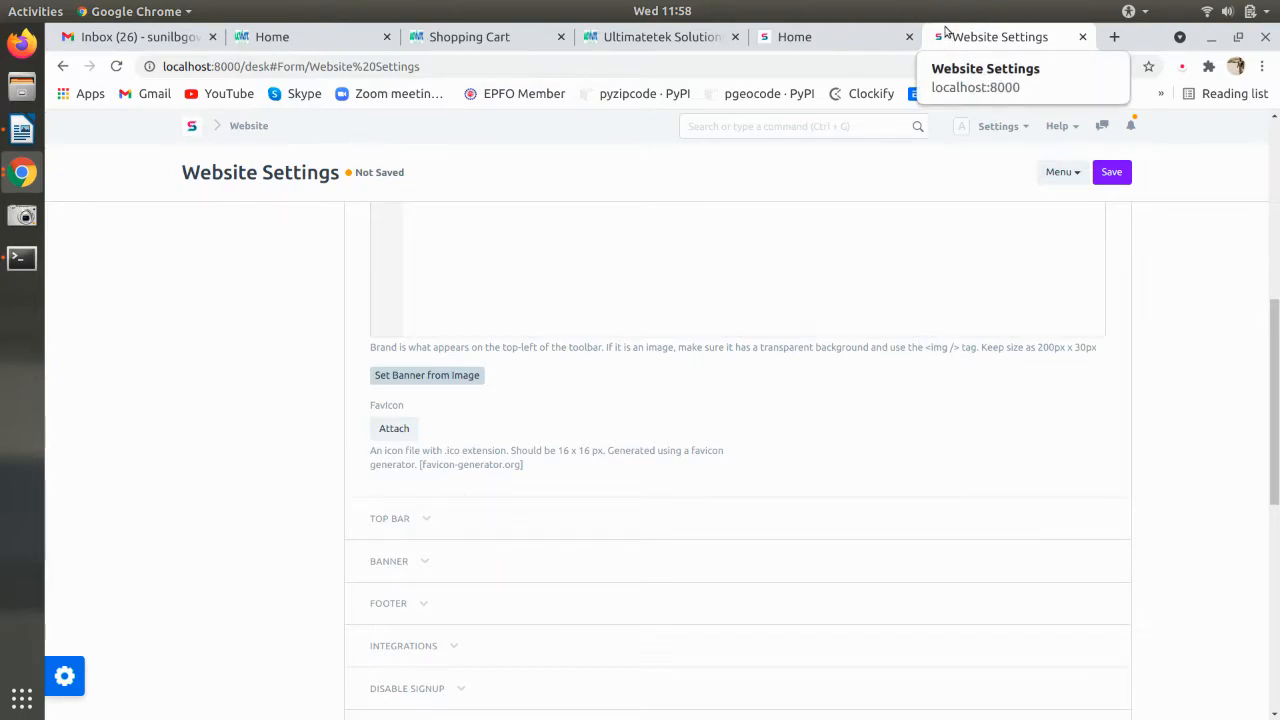
- Upload company.jpg as the website favicon
{"action": "left_click", "coordinate": [406, 426]}
{"action": "left_click", "coordinate": [582, 232]}
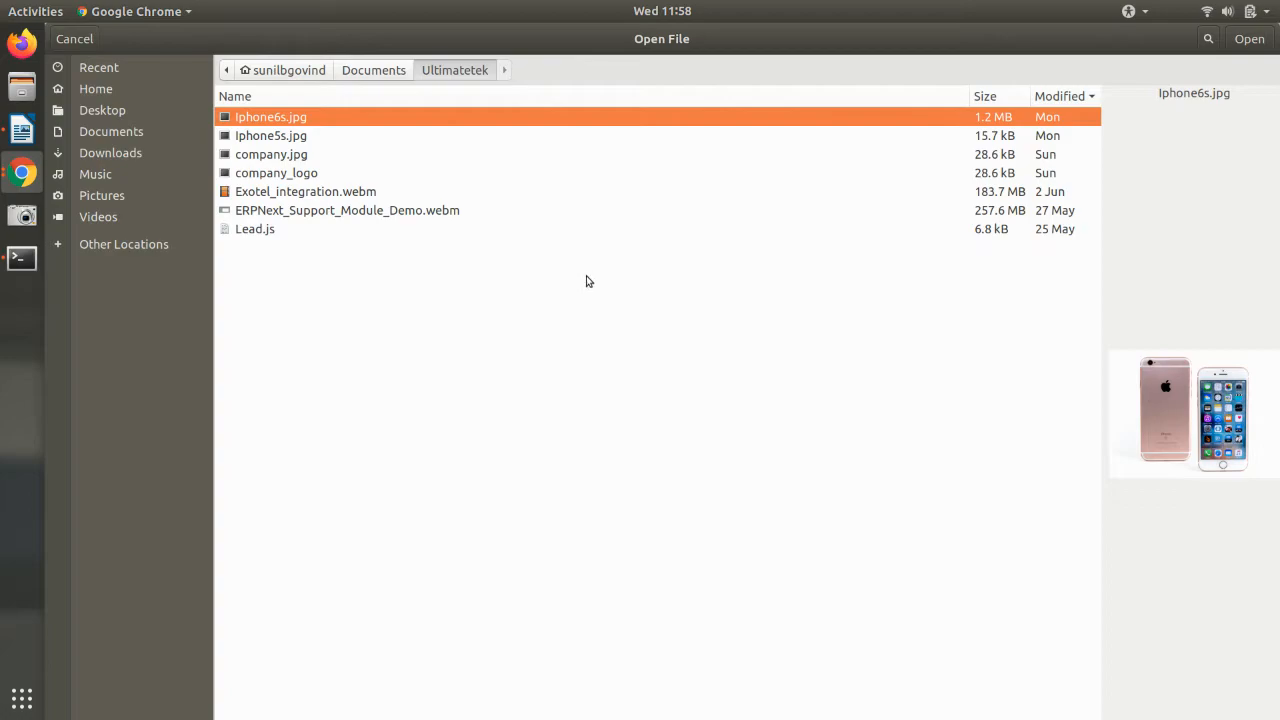
{"action": "left_click", "coordinate": [297, 159]}
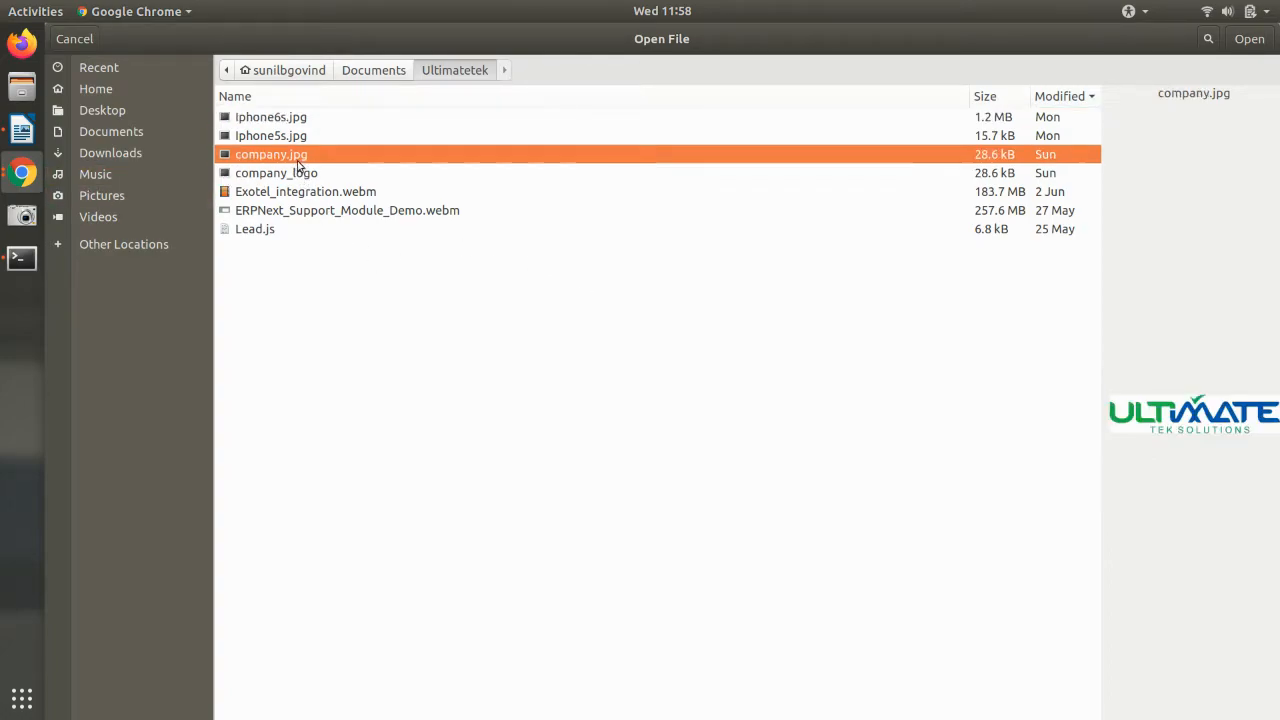
{"action": "left_click", "coordinate": [1249, 39]}
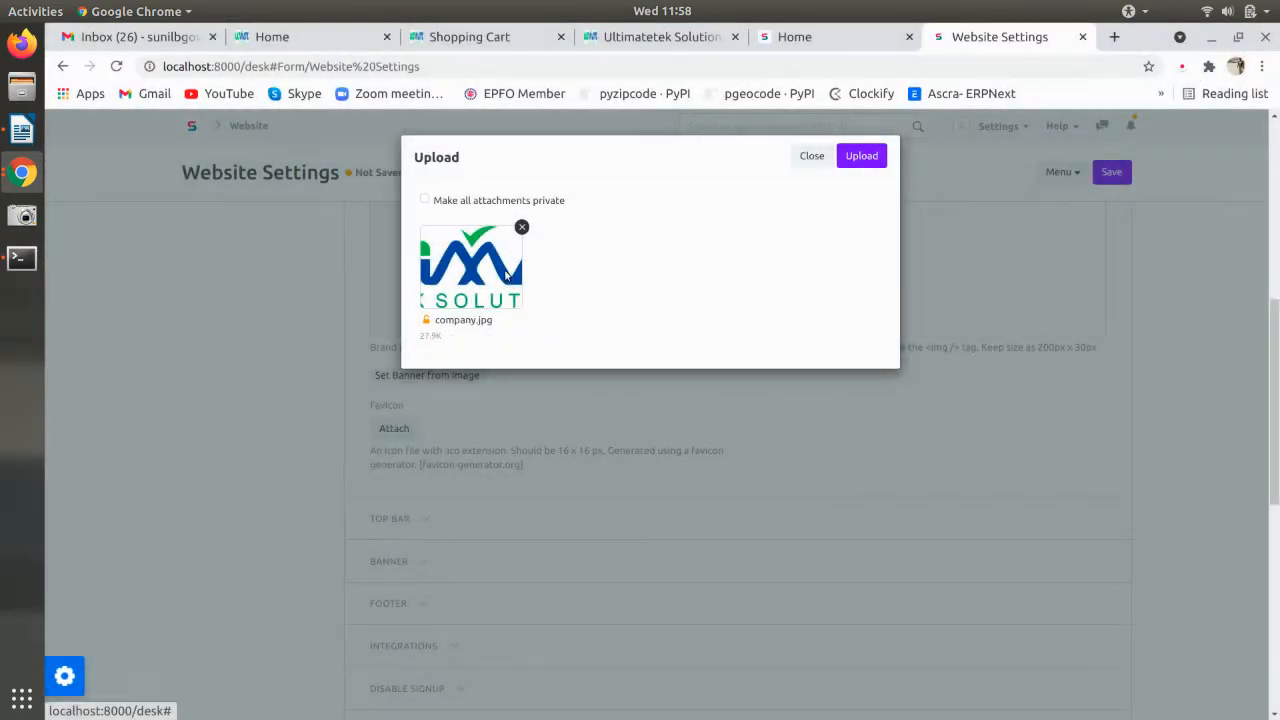
{"action": "left_click", "coordinate": [866, 157]}
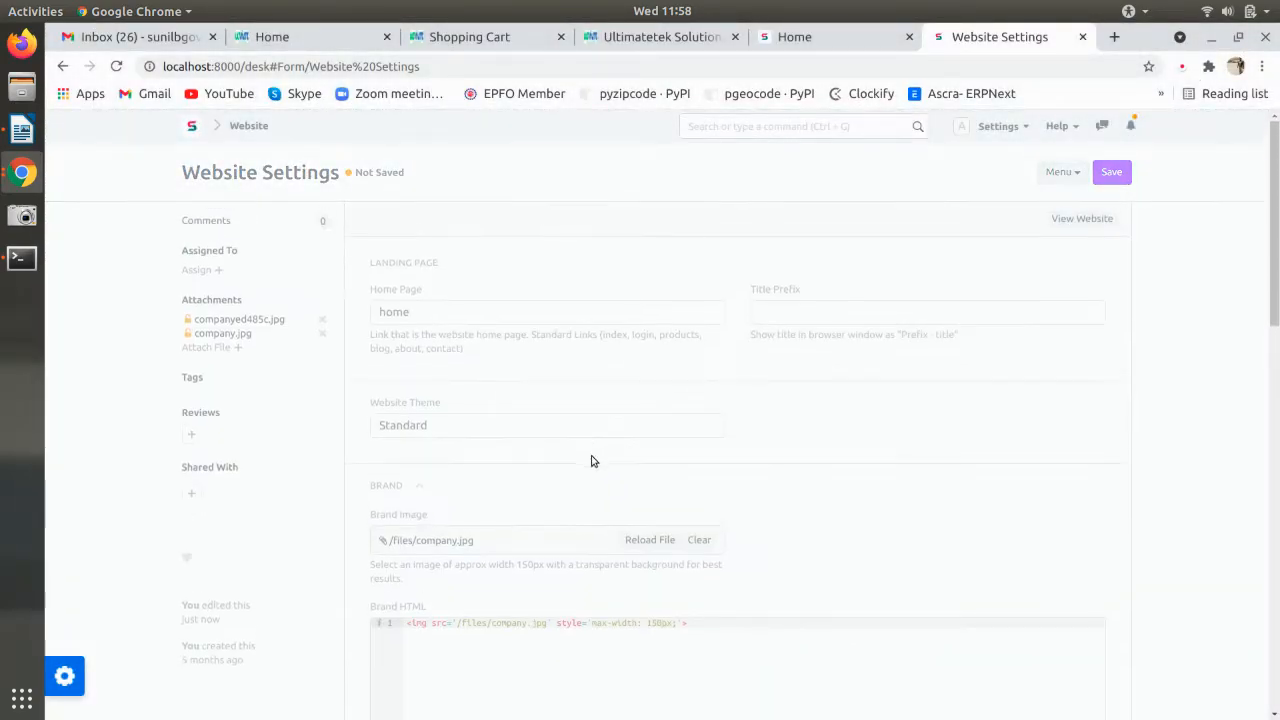
- Replace max-width with height in the Brand HTML logo style and save Website Settings
{"action": "scroll", "coordinate": [586, 468], "scroll_direction": "down", "scroll_amount": 6}
{"action": "scroll", "coordinate": [450, 380], "scroll_direction": "up", "scroll_amount": 2}
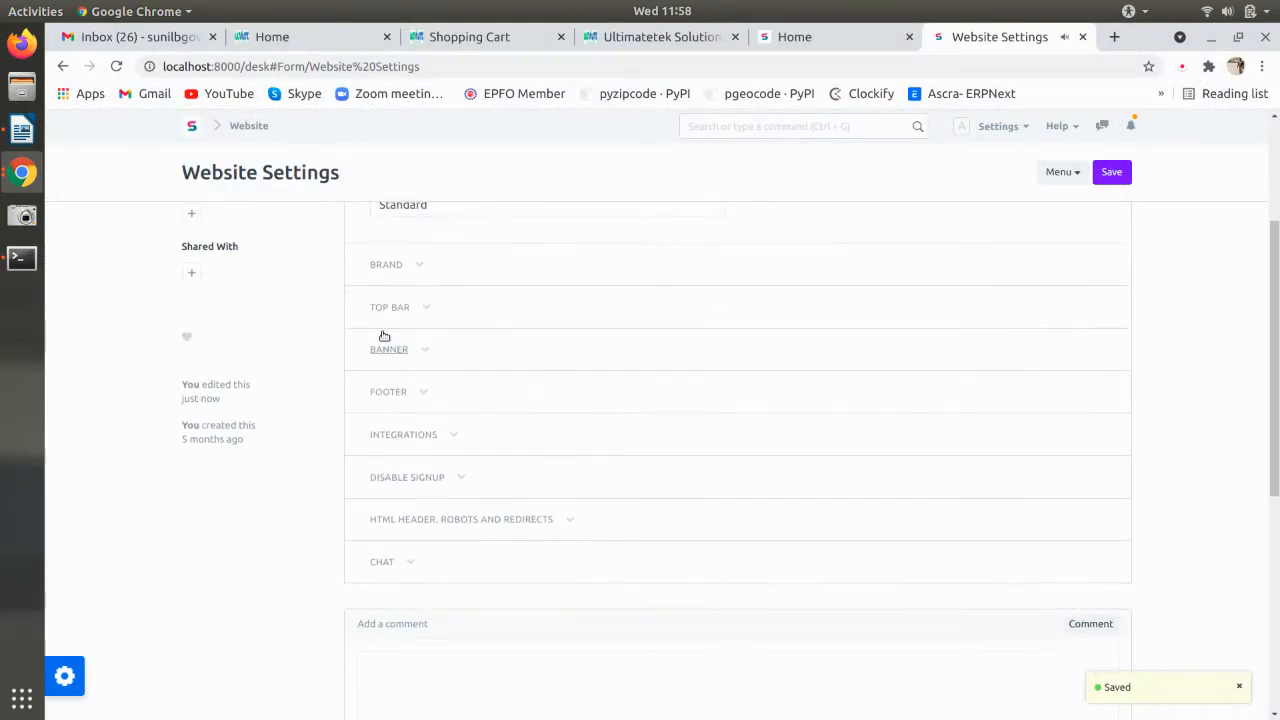
{"action": "left_click", "coordinate": [385, 264]}
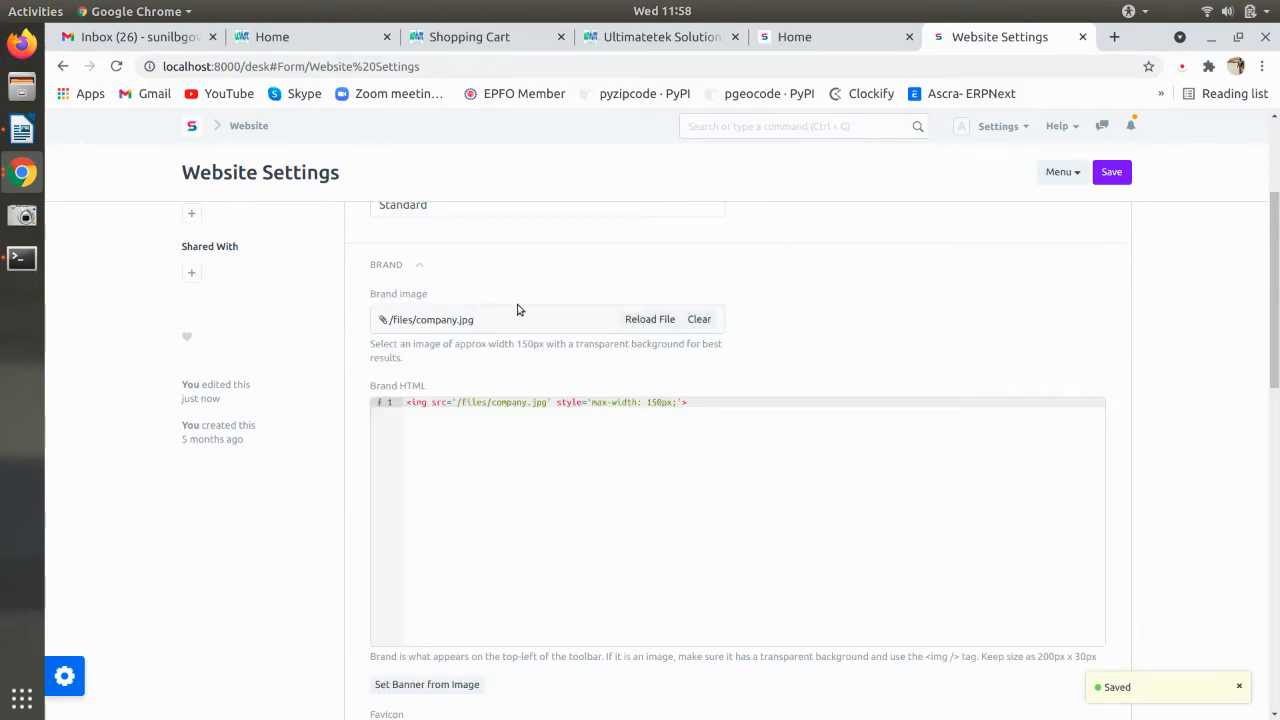
{"action": "scroll", "coordinate": [517, 403], "scroll_direction": "down", "scroll_amount": 2}
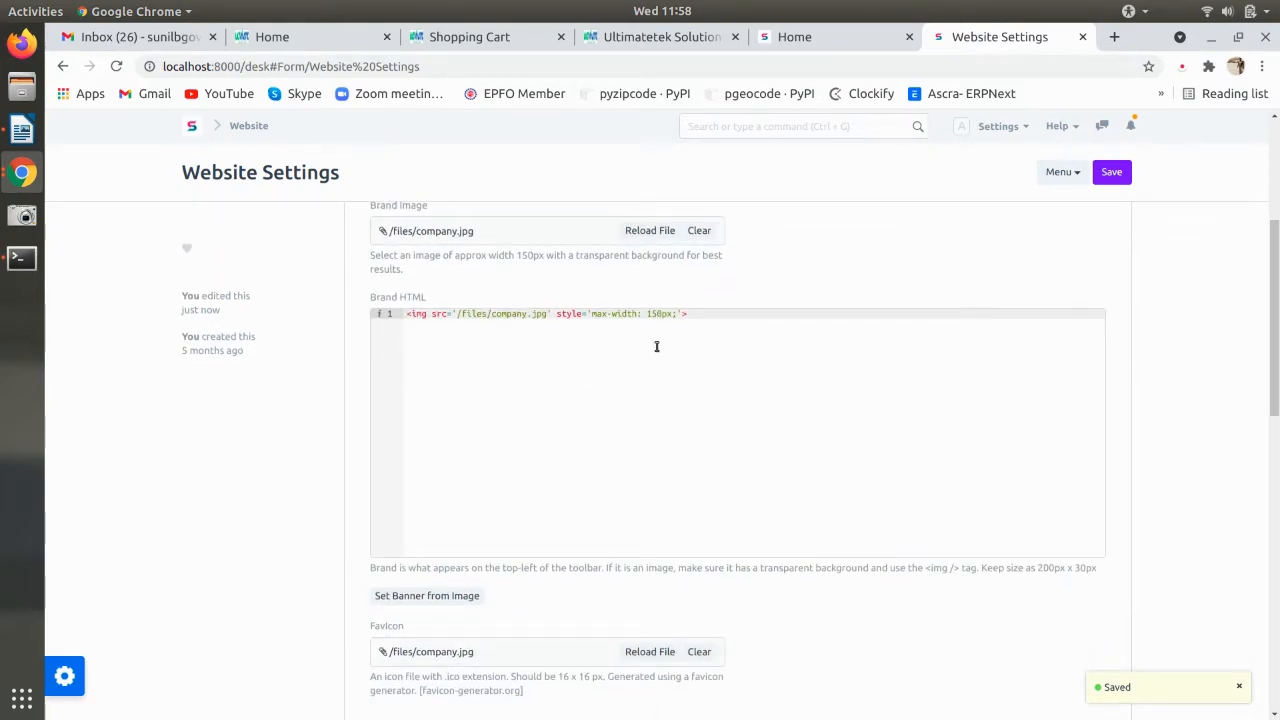
{"action": "scroll", "coordinate": [645, 370], "scroll_direction": "down", "scroll_amount": 1}
{"action": "scroll", "coordinate": [640, 386], "scroll_direction": "up", "scroll_amount": 1}
{"action": "scroll", "coordinate": [591, 471], "scroll_direction": "down", "scroll_amount": 1}
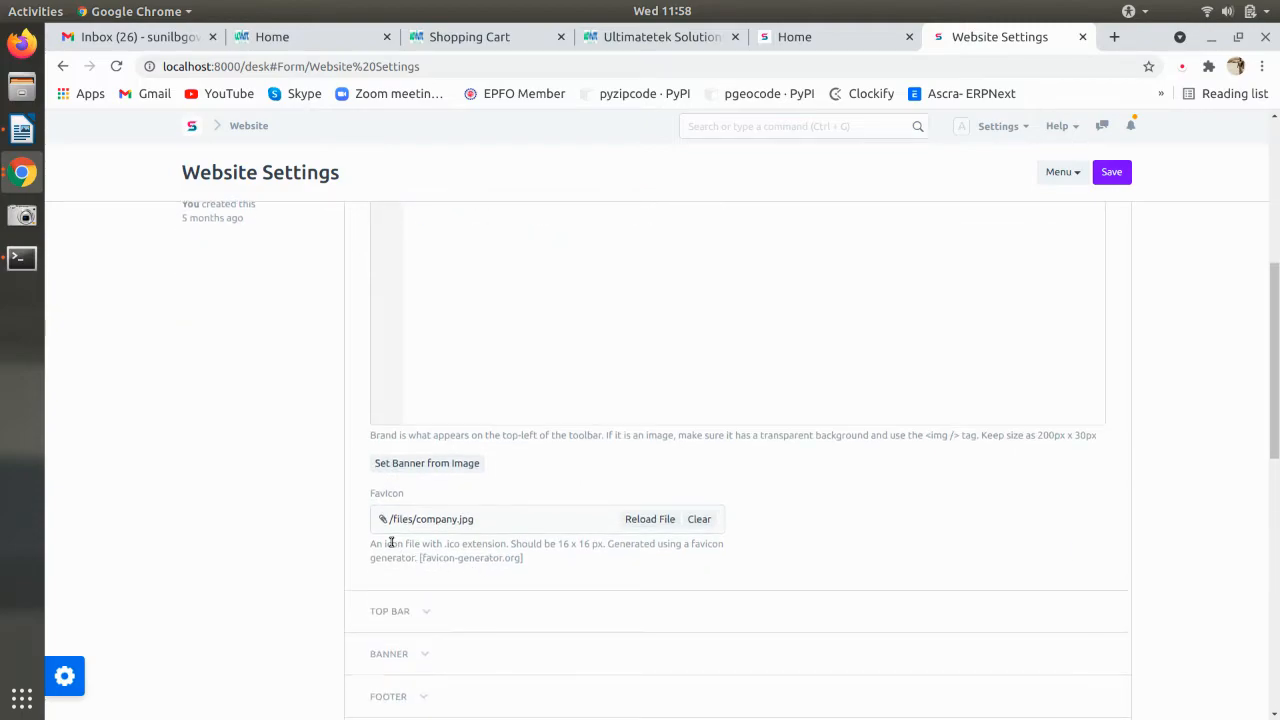
{"action": "scroll", "coordinate": [437, 540], "scroll_direction": "up", "scroll_amount": 2}
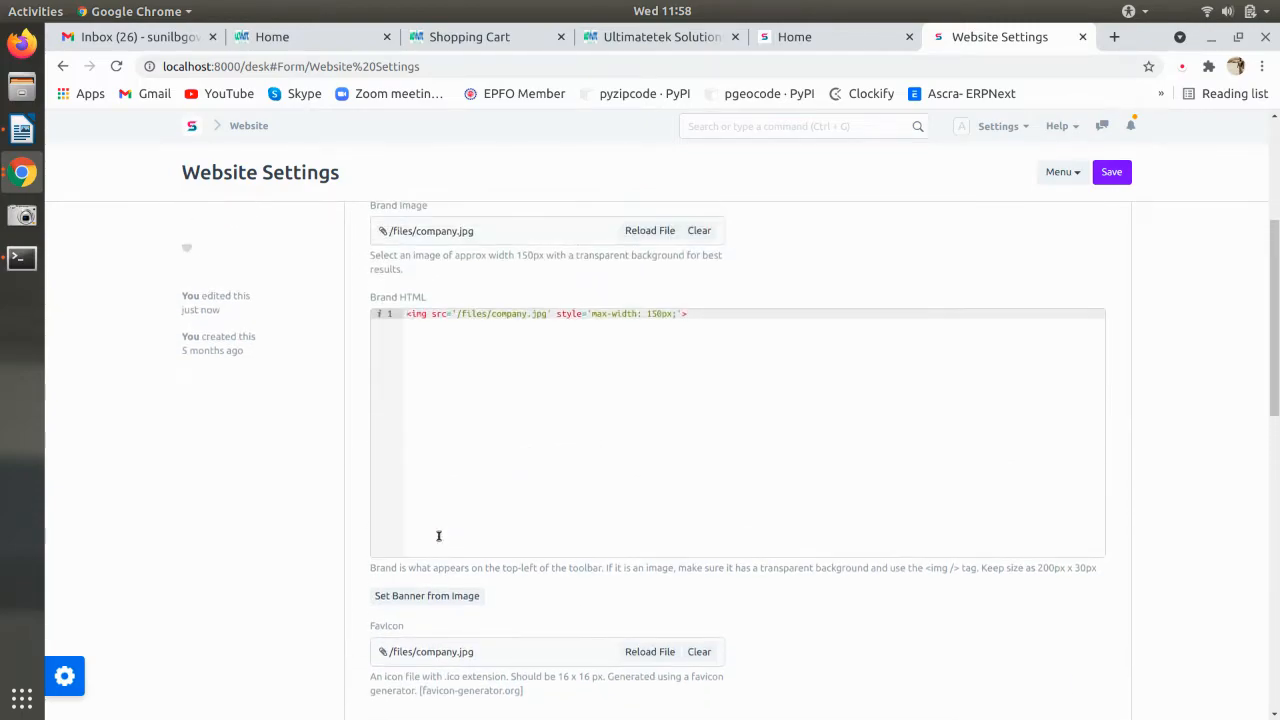
{"action": "double_click", "coordinate": [597, 314]}
{"action": "type", "text": "height"}
{"action": "key", "text": "alt+Tab"}
{"action": "key", "text": "alt+Tab"}
{"action": "key", "text": "ctrl+s"}
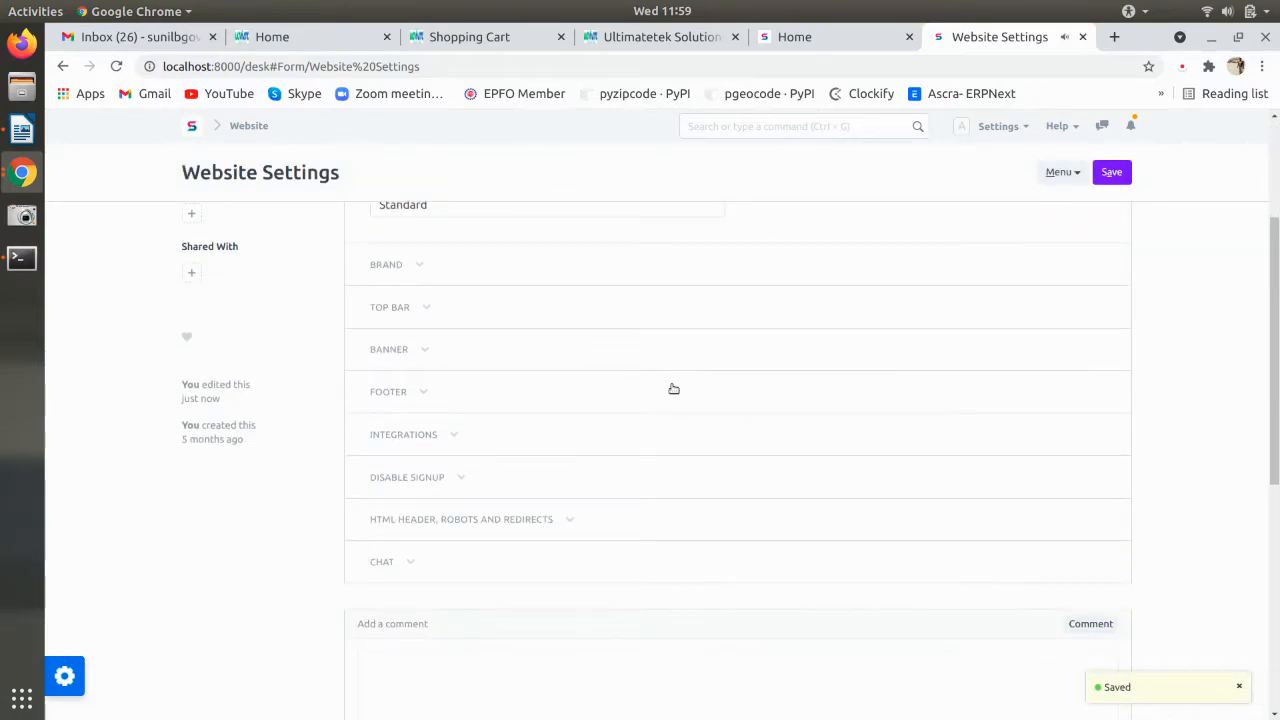
{"action": "key", "text": "alt+Tab"}
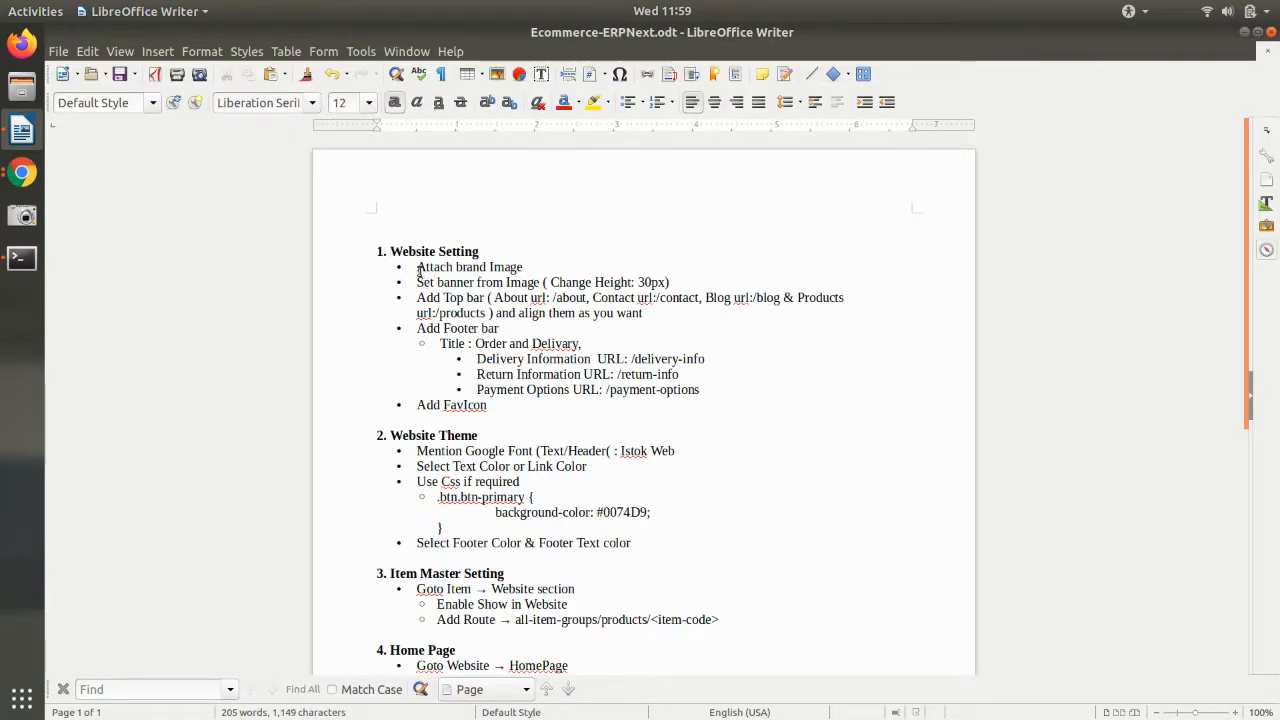
- Mark the Attach brand Image, Set banner from Image and Add Top bar steps in the notes
{"action": "left_click_drag", "start_coordinate": [419, 268], "coordinate": [524, 269]}
{"action": "left_click_drag", "start_coordinate": [417, 283], "coordinate": [568, 285]}
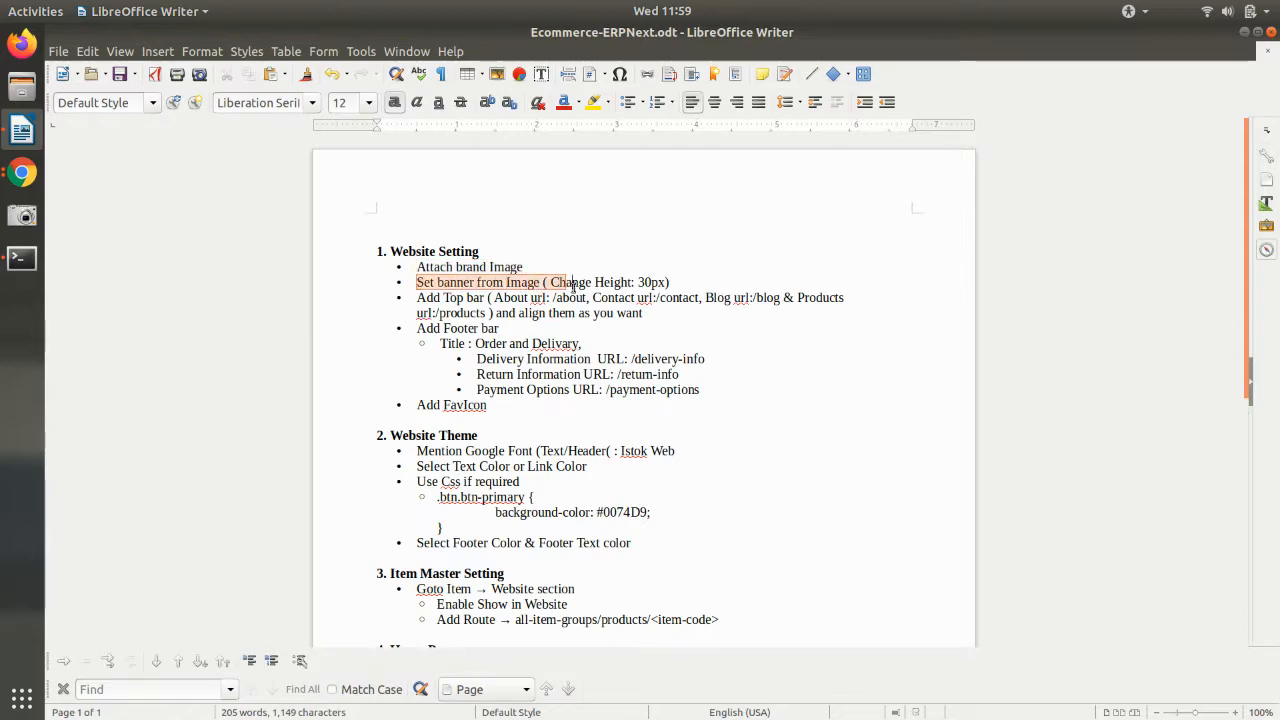
{"action": "left_click", "coordinate": [415, 298]}
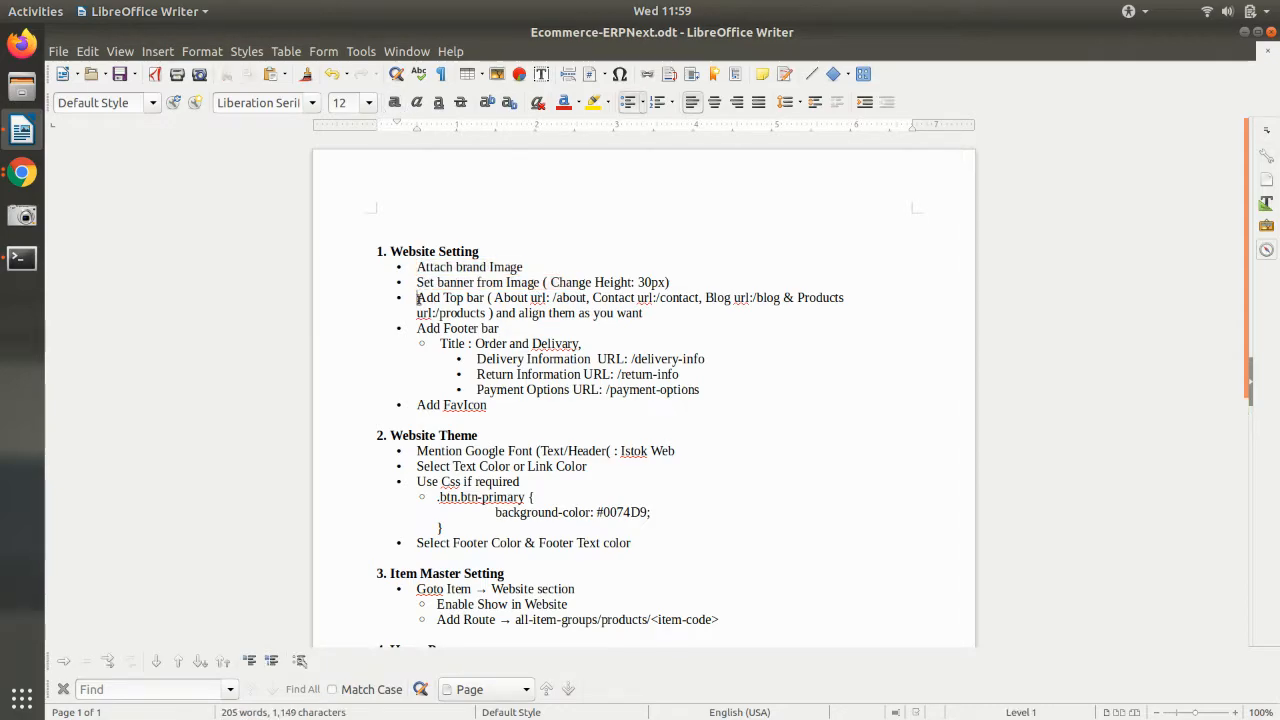
{"action": "left_click_drag", "start_coordinate": [418, 299], "coordinate": [466, 304]}
{"action": "left_click", "coordinate": [419, 328]}
{"action": "key", "text": "alt+Tab"}
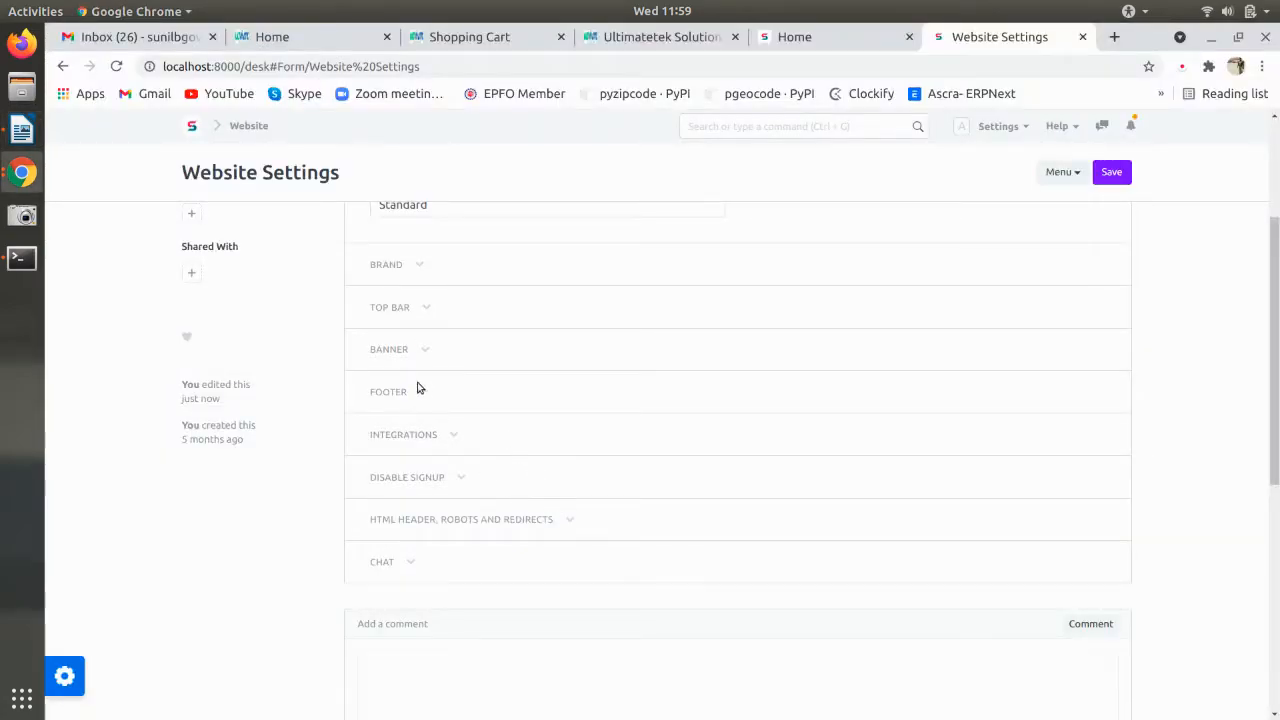
- Add a Top Bar item labelled About linking to /about
{"action": "left_click", "coordinate": [404, 318]}
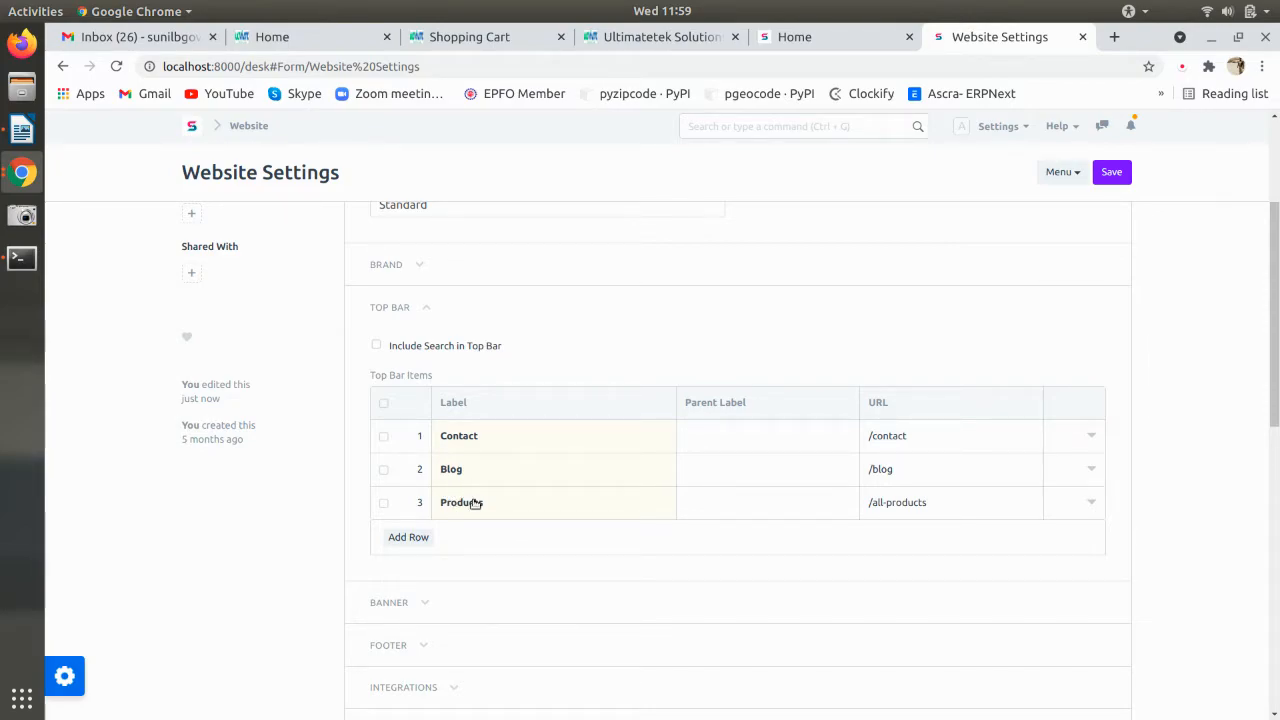
{"action": "left_click", "coordinate": [428, 536]}
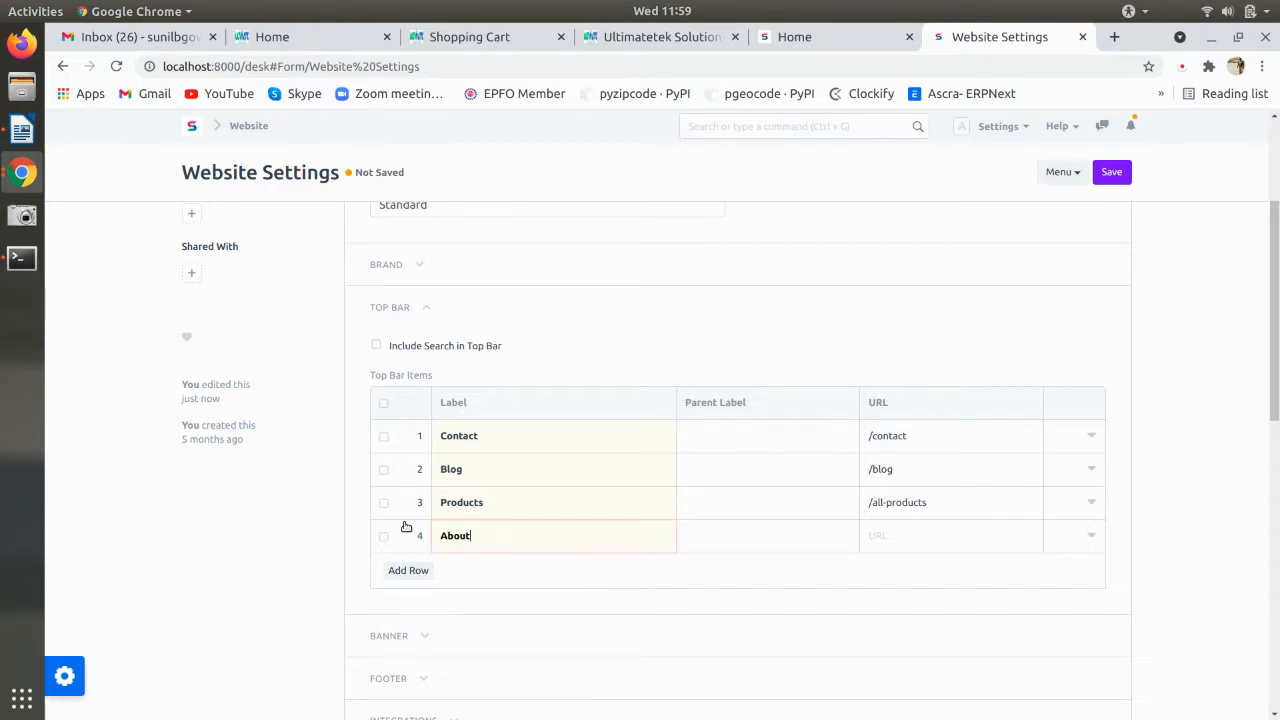
{"action": "left_click", "coordinate": [897, 530]}
{"action": "scroll", "coordinate": [443, 600], "scroll_direction": "down", "scroll_amount": 2}
{"action": "left_click", "coordinate": [427, 553]}
{"action": "left_click", "coordinate": [428, 551]}
{"action": "scroll", "coordinate": [430, 530], "scroll_direction": "down", "scroll_amount": 4}
- Expand the Footer section and add a first footer item row
{"action": "left_click", "coordinate": [431, 412]}
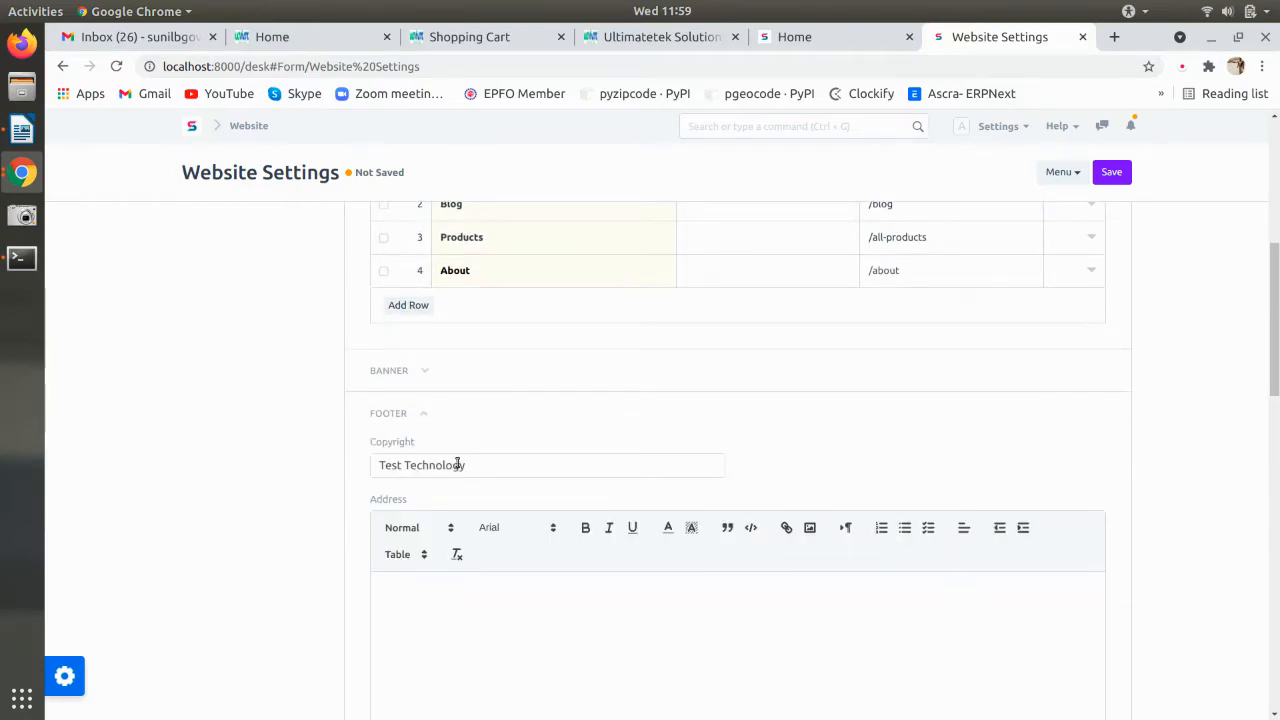
{"action": "scroll", "coordinate": [457, 465], "scroll_direction": "down", "scroll_amount": 9}
{"action": "scroll", "coordinate": [457, 467], "scroll_direction": "down", "scroll_amount": 3}
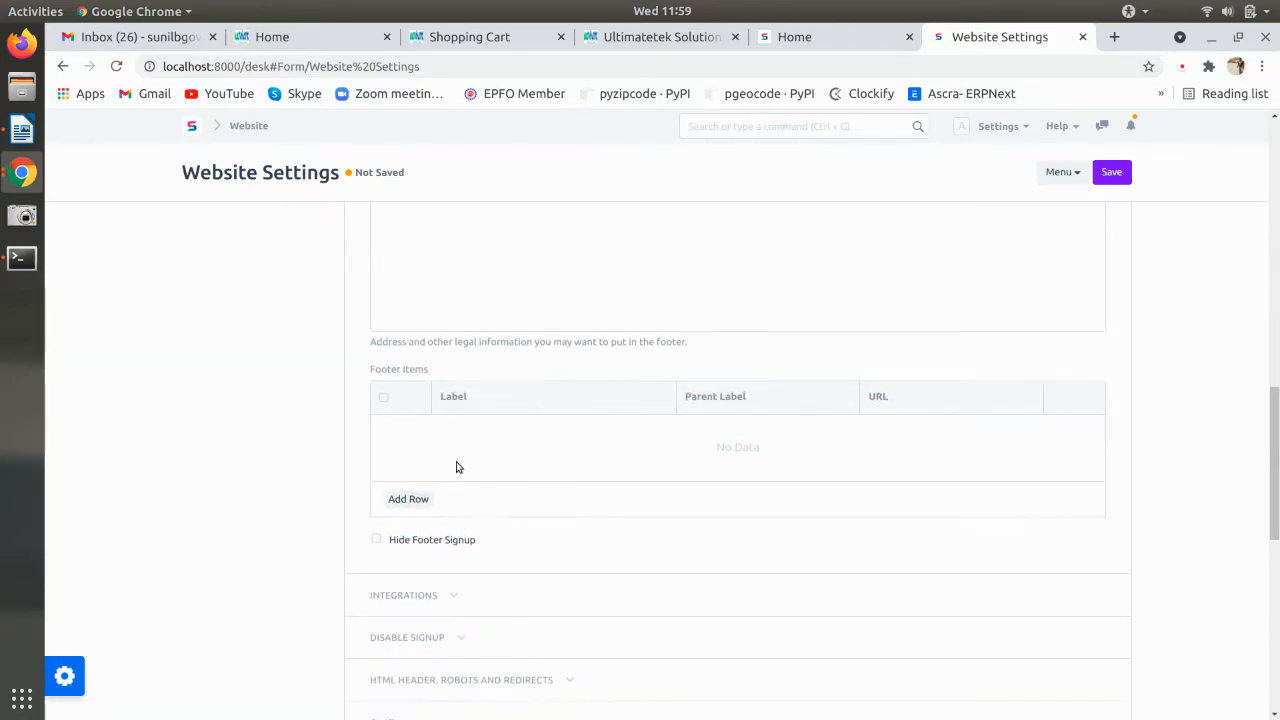
{"action": "left_click", "coordinate": [410, 497]}
{"action": "left_click", "coordinate": [451, 443]}
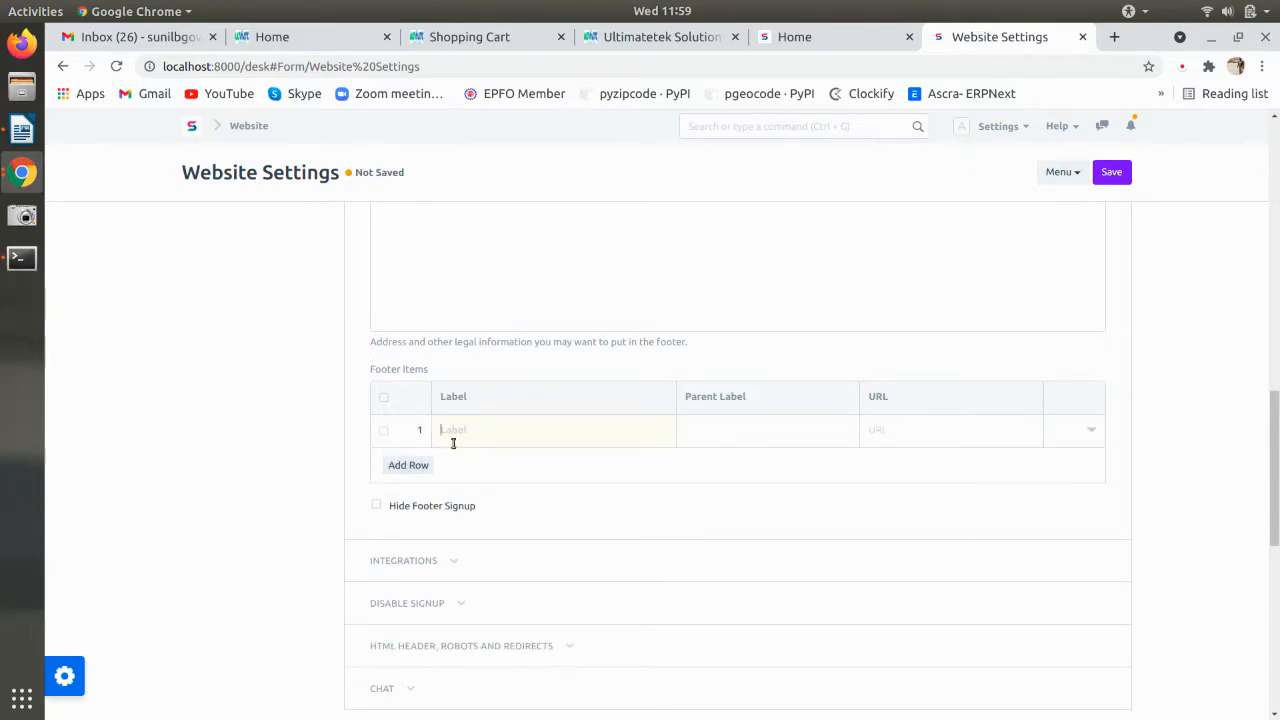
- Paste 'Order and Delivary' from the notes as the first footer label and add a second row
{"action": "key", "text": "alt+Tab"}
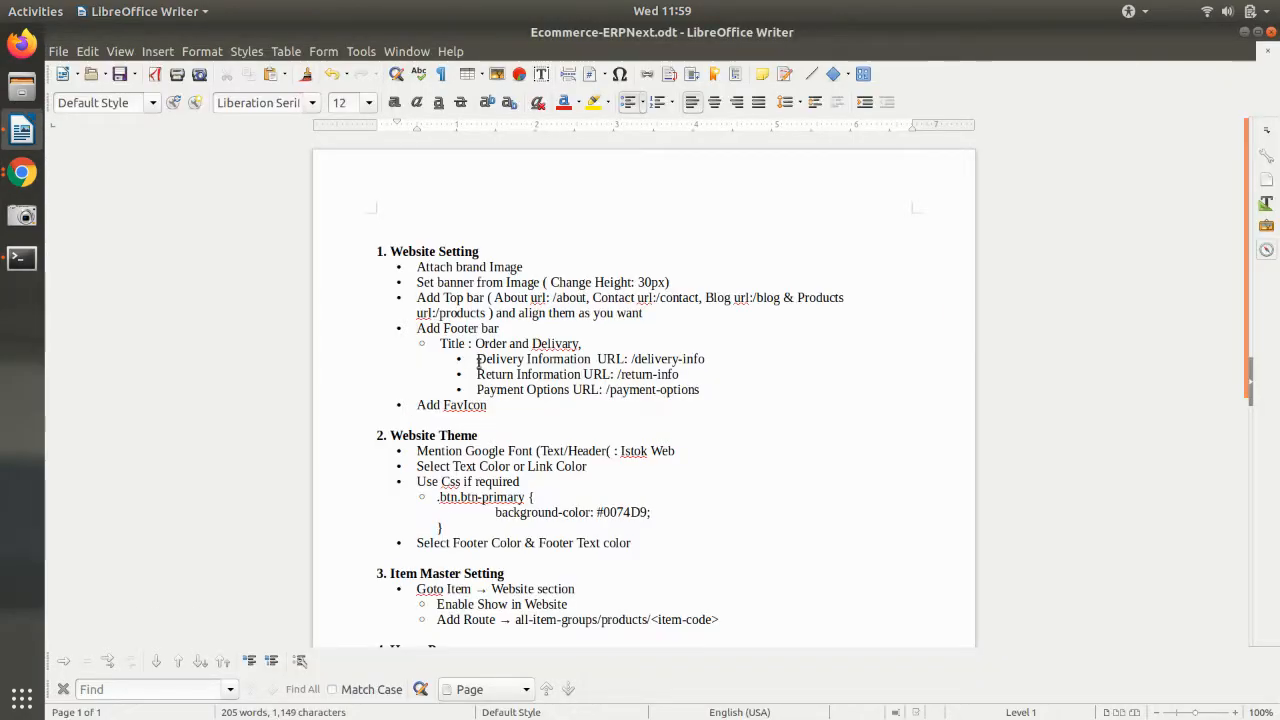
{"action": "left_click_drag", "start_coordinate": [475, 343], "coordinate": [579, 343]}
{"action": "key", "text": "ctrl+c"}
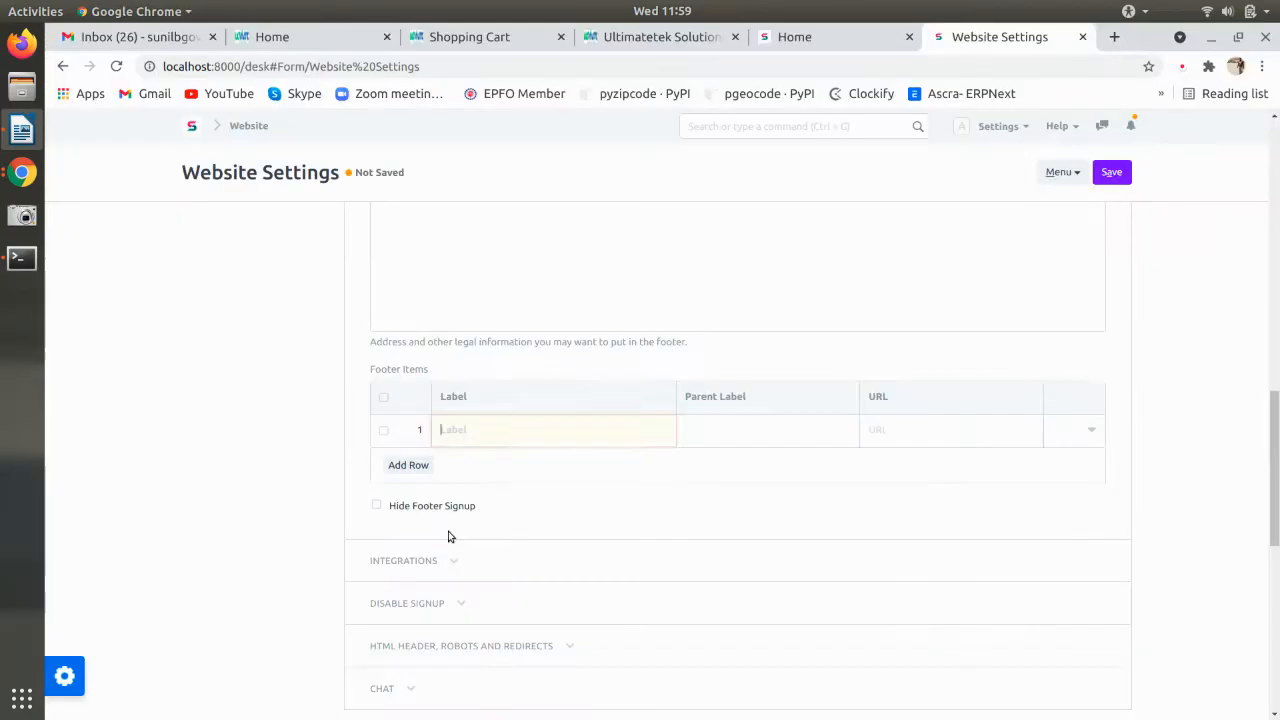
{"action": "key", "text": "alt+Tab"}
{"action": "key", "text": "ctrl+v"}
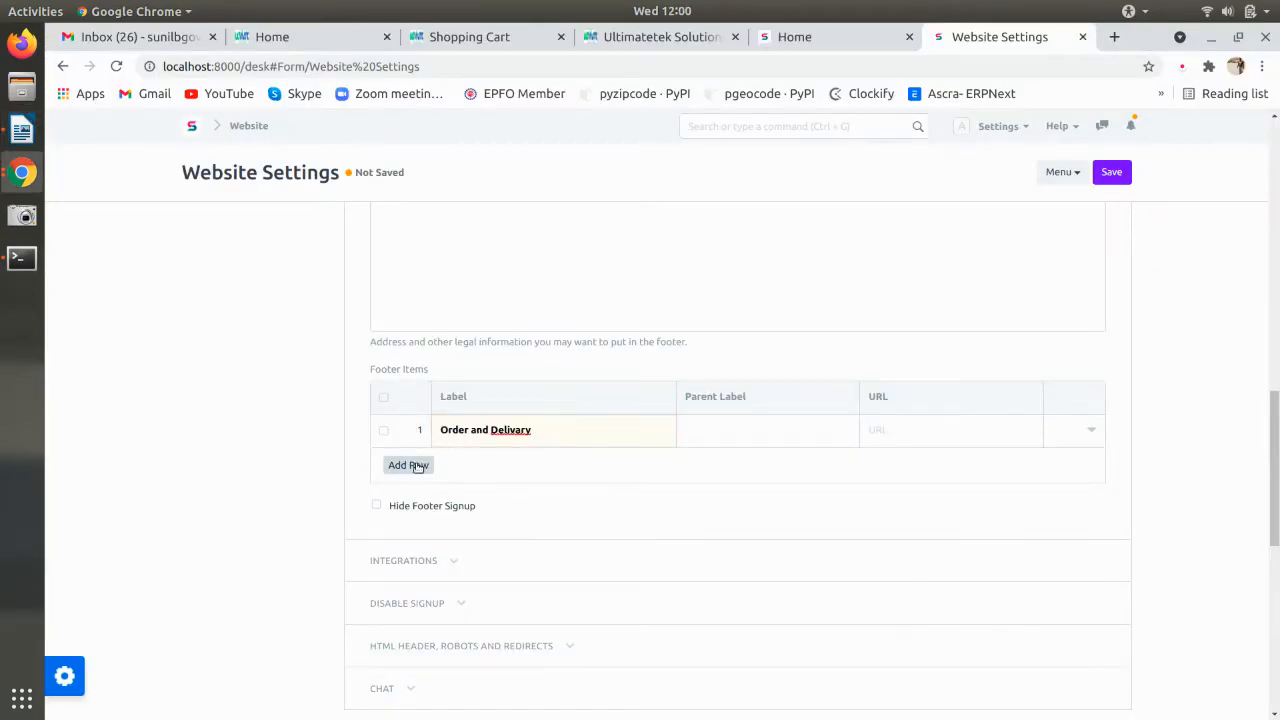
{"action": "left_click", "coordinate": [420, 465]}
{"action": "left_click", "coordinate": [459, 469]}
- Copy 'Delivery Information' from the notes into the second footer item's label
{"action": "key", "text": "alt+Tab"}
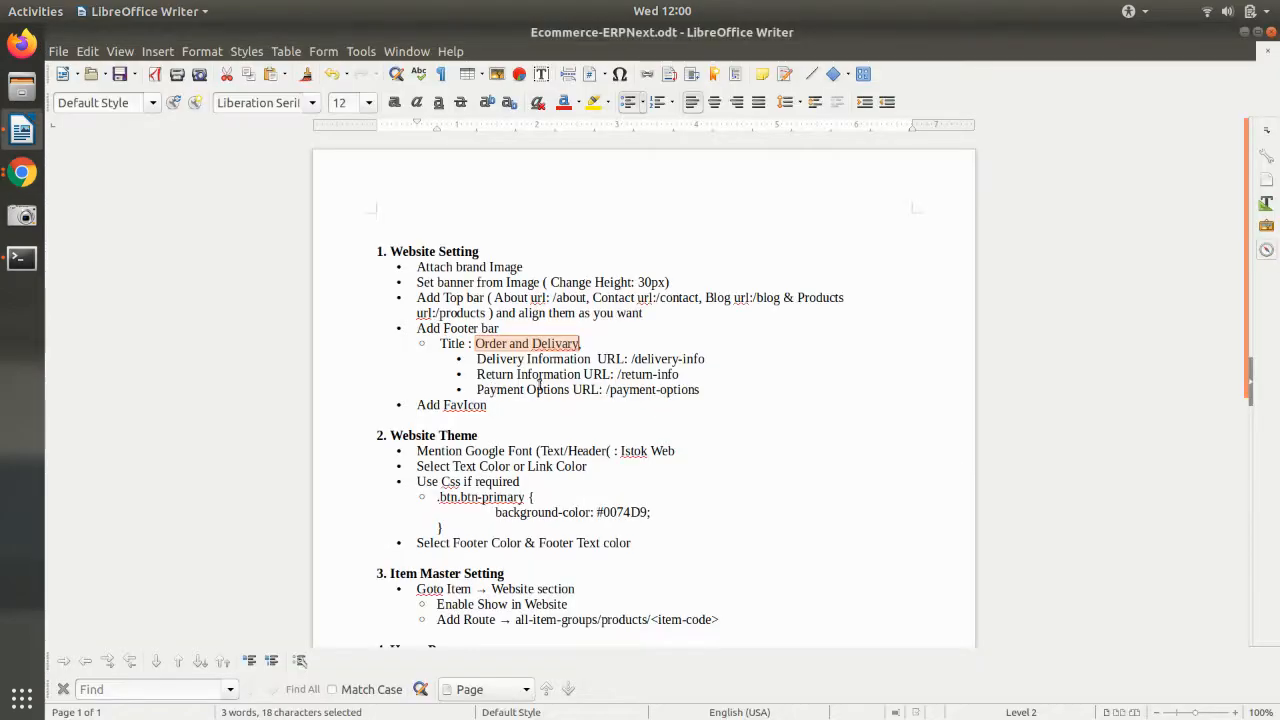
{"action": "double_click", "coordinate": [492, 365]}
{"action": "left_click", "coordinate": [591, 363], "text": "shift"}
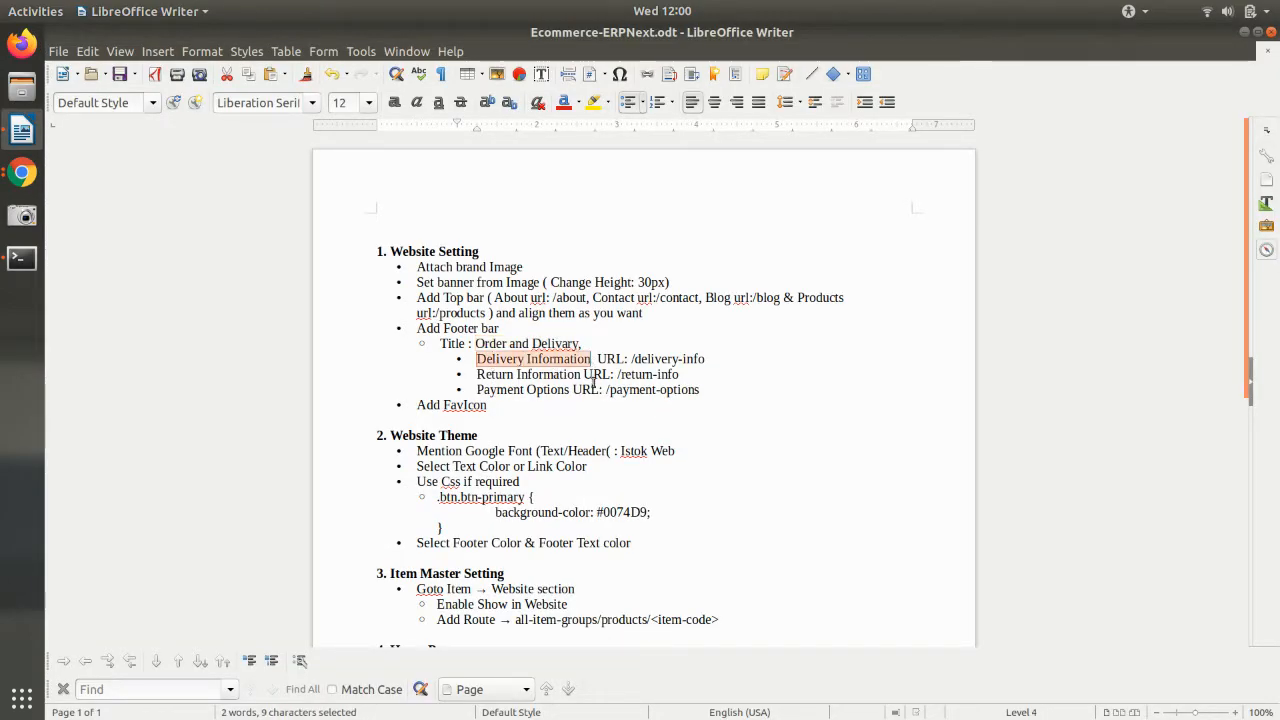
{"action": "key", "text": "ctrl+c"}
{"action": "key", "text": "alt+Tab"}
{"action": "key", "text": "ctrl+v"}
- Add a third footer row and copy 'Return Information' from the notes for its label
{"action": "left_click", "coordinate": [415, 492]}
{"action": "key", "text": "alt+Tab"}
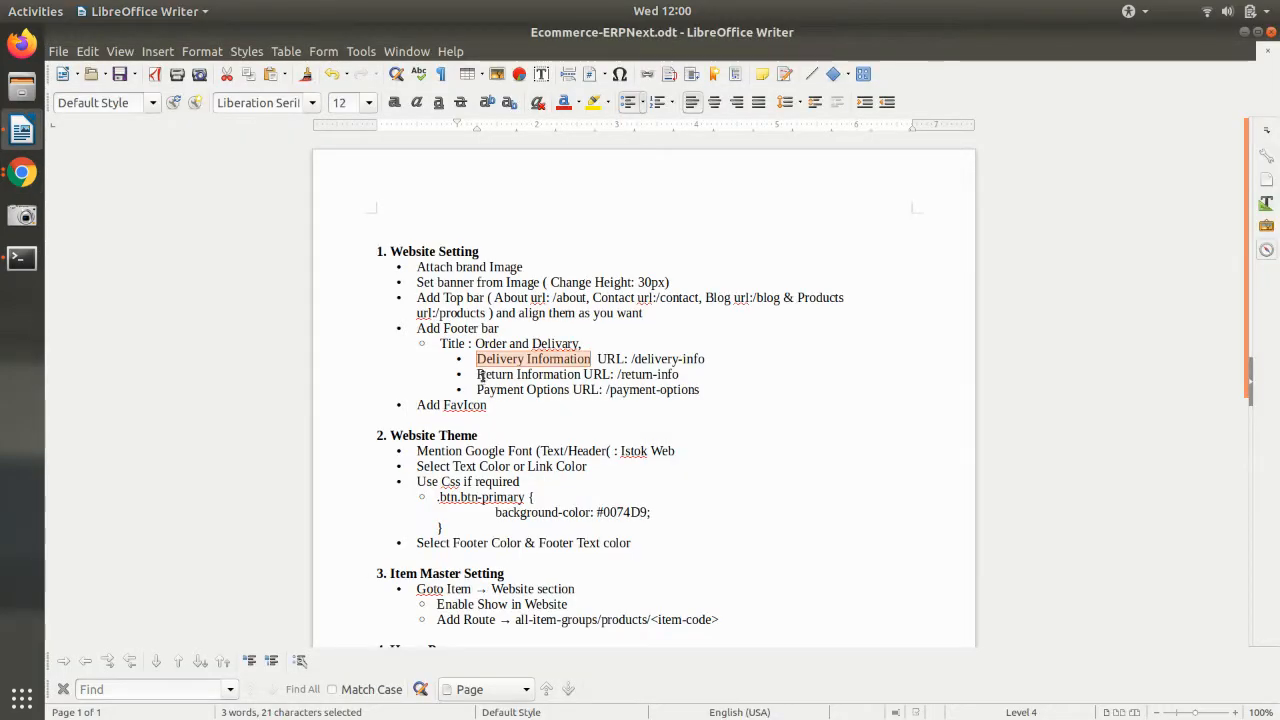
{"action": "left_click_drag", "start_coordinate": [478, 374], "coordinate": [580, 372]}
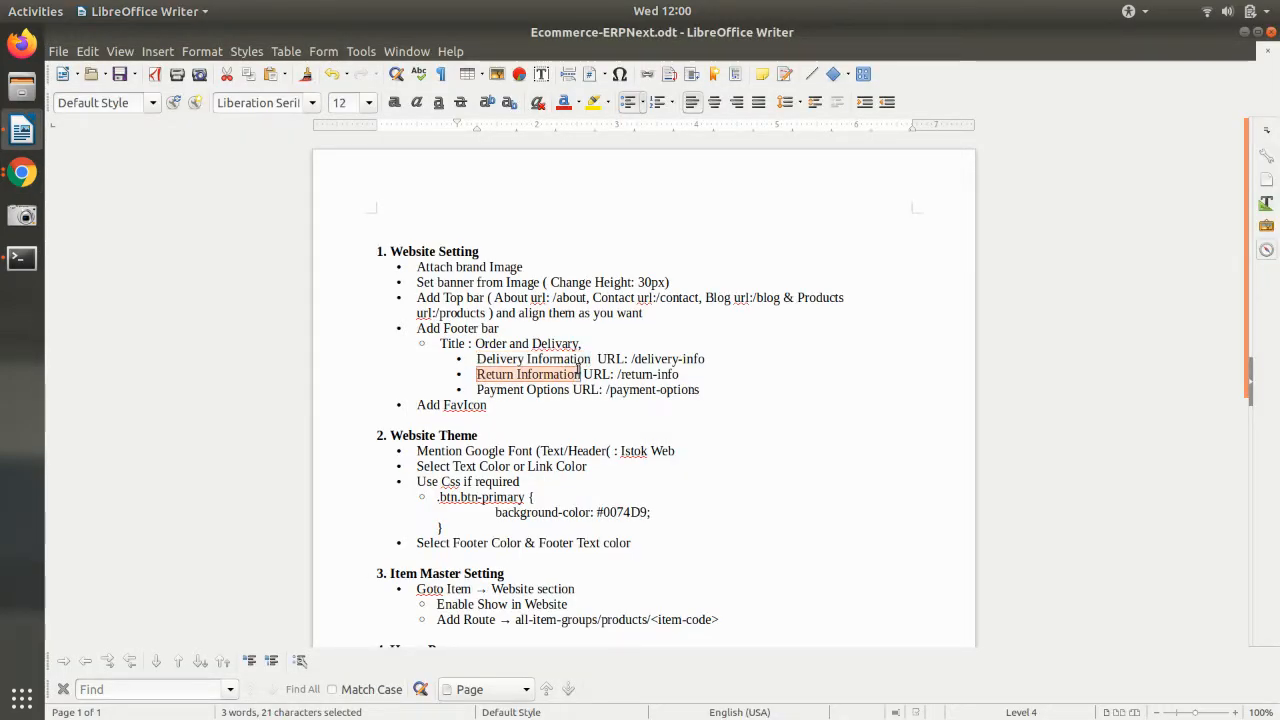
{"action": "key", "text": "ctrl+c"}
{"action": "key", "text": "alt+Tab"}
- Label footer item three 'Return Information' and add a fourth footer item labelled 'Payment Options'
{"action": "left_click", "coordinate": [464, 500]}
{"action": "key", "text": "ctrl+v"}
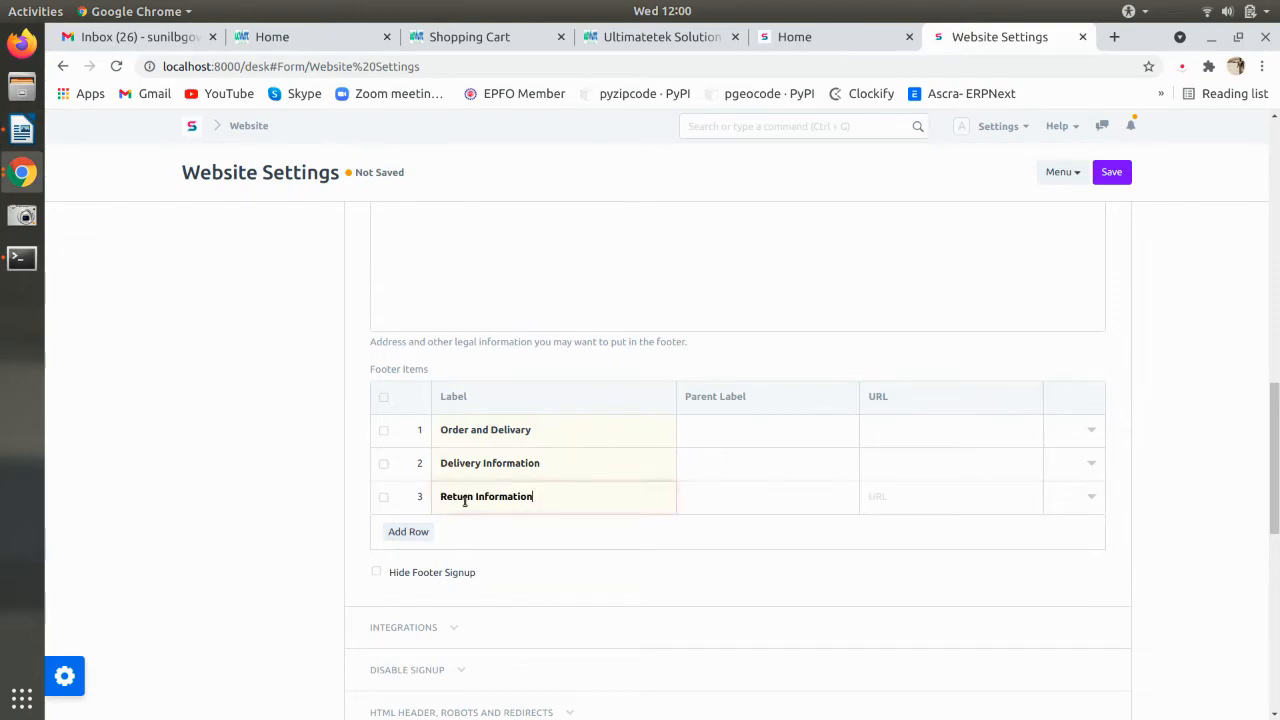
{"action": "key", "text": "alt+Tab"}
{"action": "left_click_drag", "start_coordinate": [477, 389], "coordinate": [570, 389]}
{"action": "key", "text": "ctrl+c"}
{"action": "key", "text": "alt+Tab"}
{"action": "left_click", "coordinate": [410, 528]}
{"action": "left_click", "coordinate": [441, 530]}
{"action": "key", "text": "ctrl+v"}
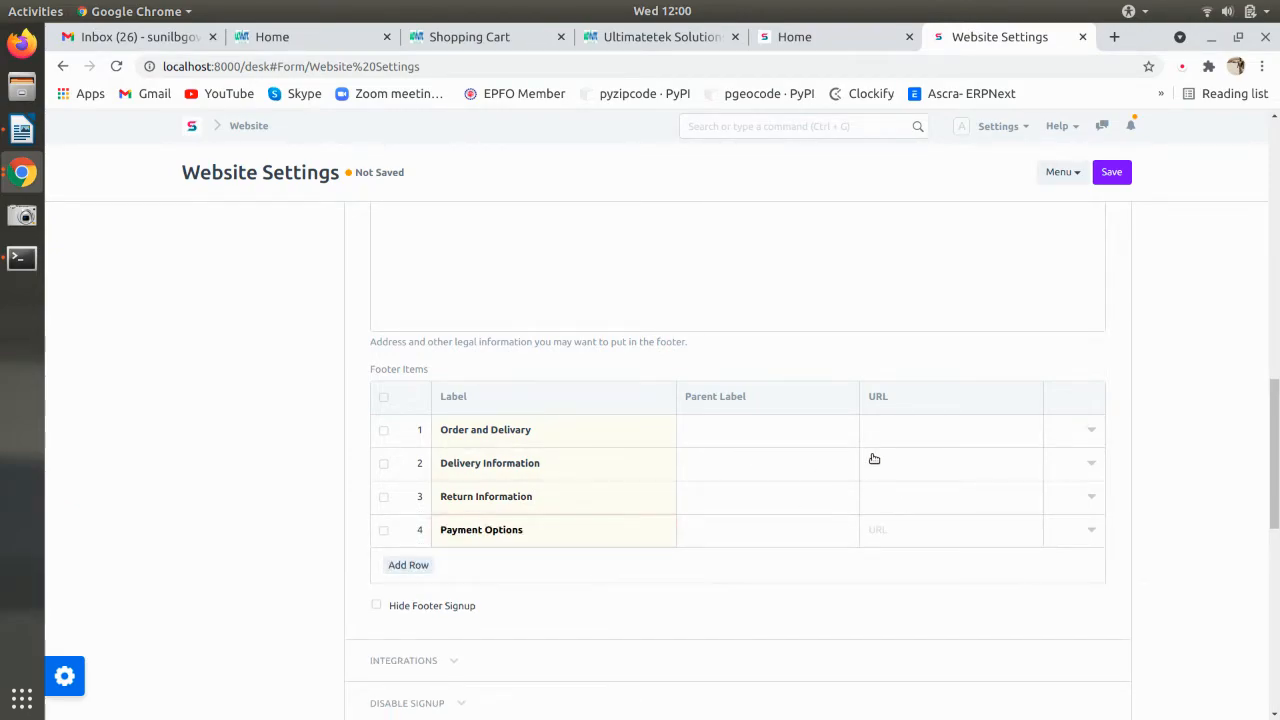
- Set Order and Delivery as parent label for Delivery Information, Return Information and Payment Options
{"action": "left_click", "coordinate": [727, 465]}
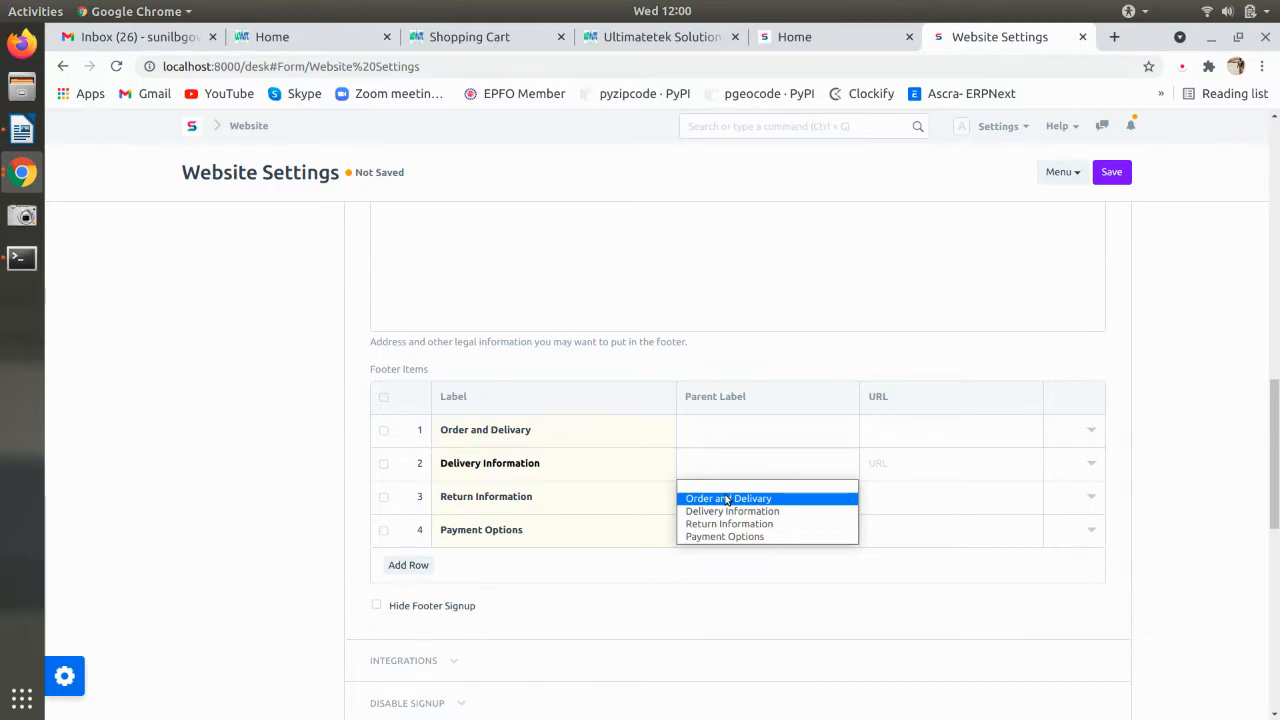
{"action": "left_click", "coordinate": [727, 498]}
{"action": "left_click", "coordinate": [730, 499]}
{"action": "left_click", "coordinate": [744, 531]}
{"action": "left_click", "coordinate": [746, 539]}
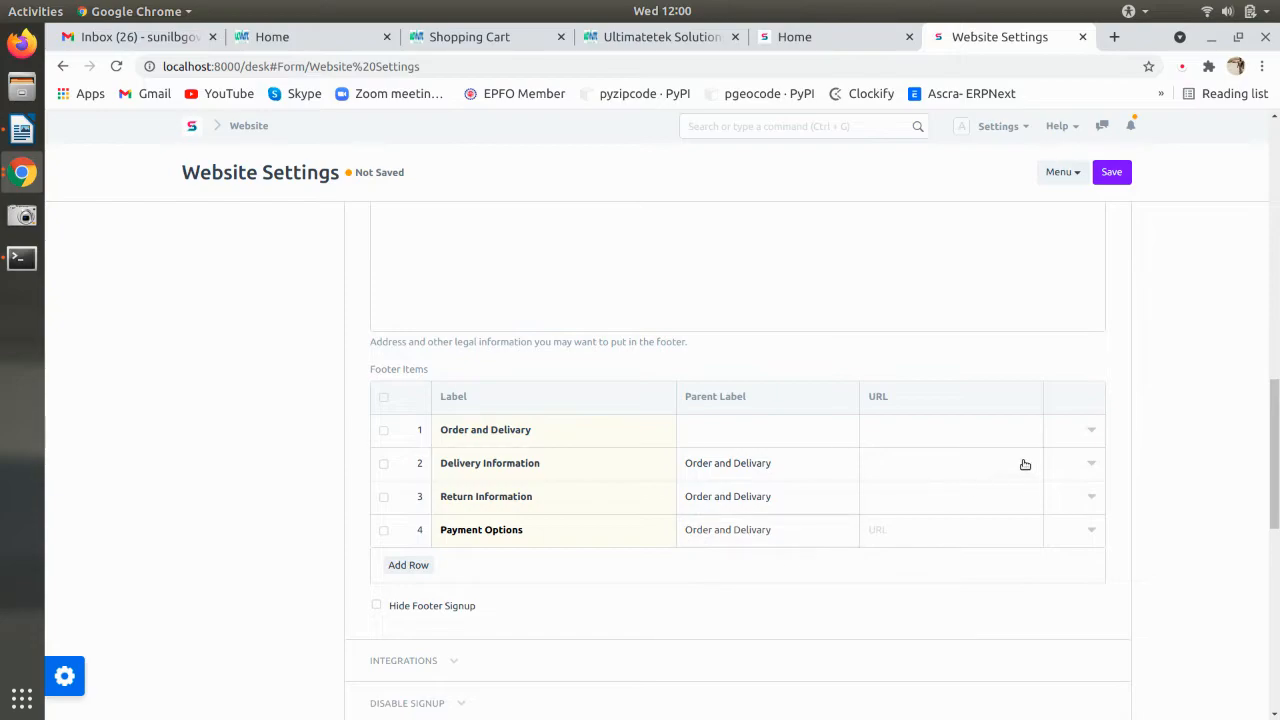
{"action": "key", "text": "alt+Tab"}
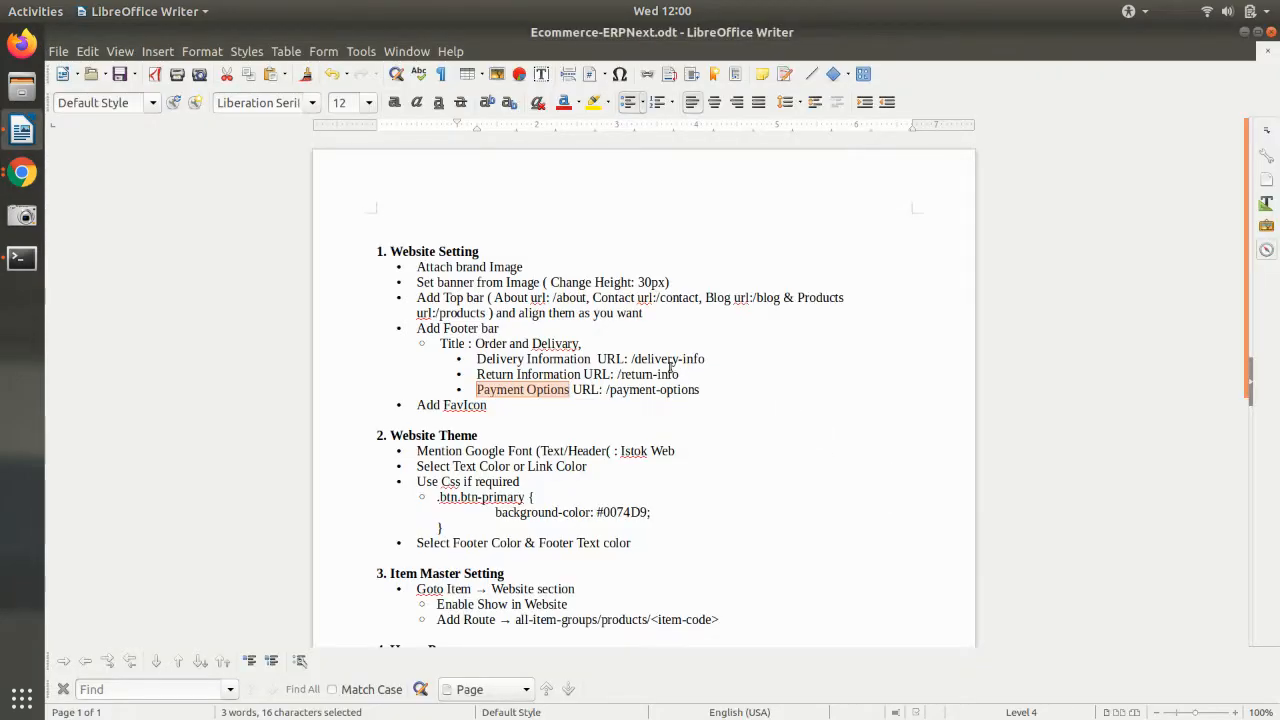
- Give the Delivery Information and Return Information footer items the URLs /delivery-info and /return-info
{"action": "left_click_drag", "start_coordinate": [633, 362], "coordinate": [737, 355]}
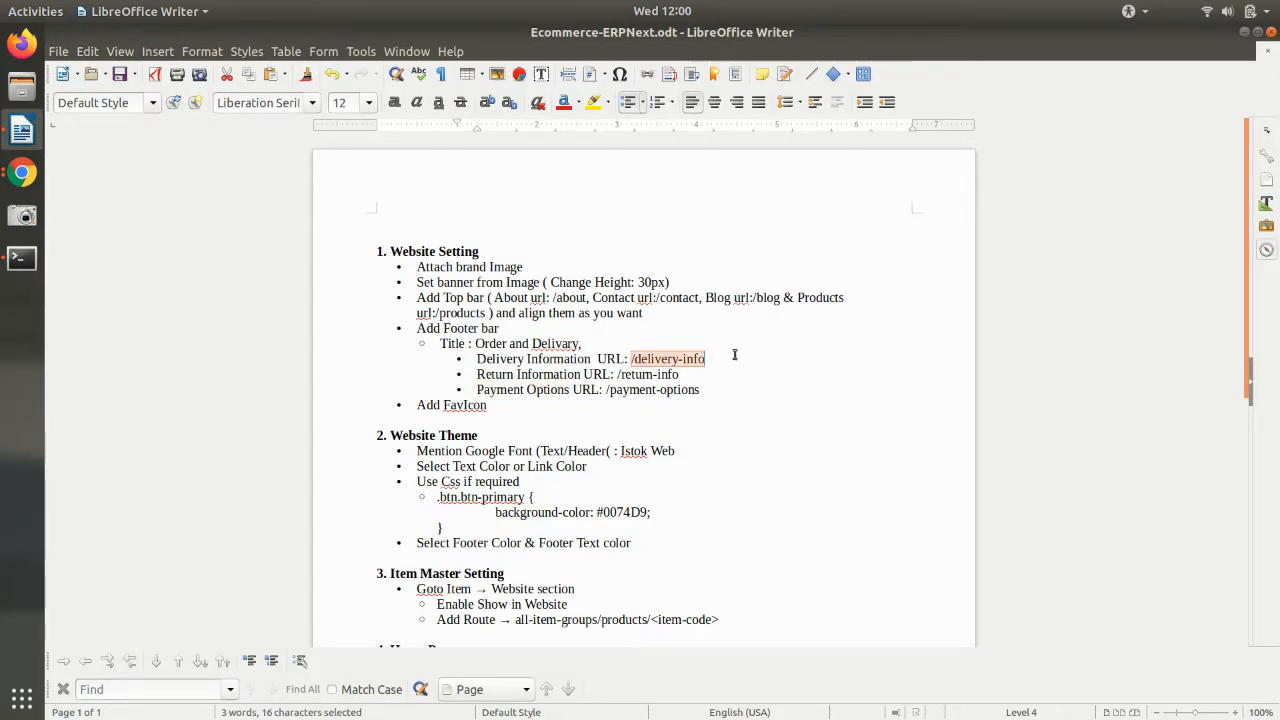
{"action": "key", "text": "alt+Tab"}
{"action": "key", "text": "ctrl+v"}
{"action": "key", "text": "alt+Tab"}
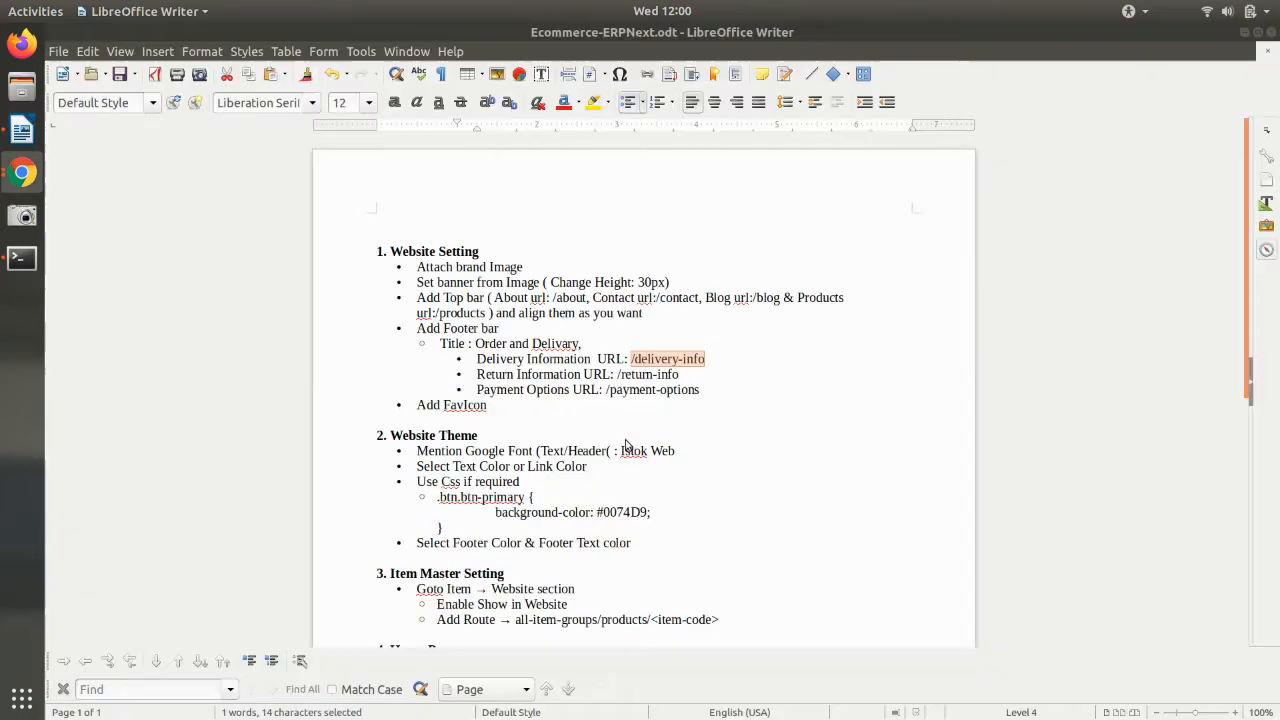
{"action": "left_click_drag", "start_coordinate": [616, 375], "coordinate": [698, 366]}
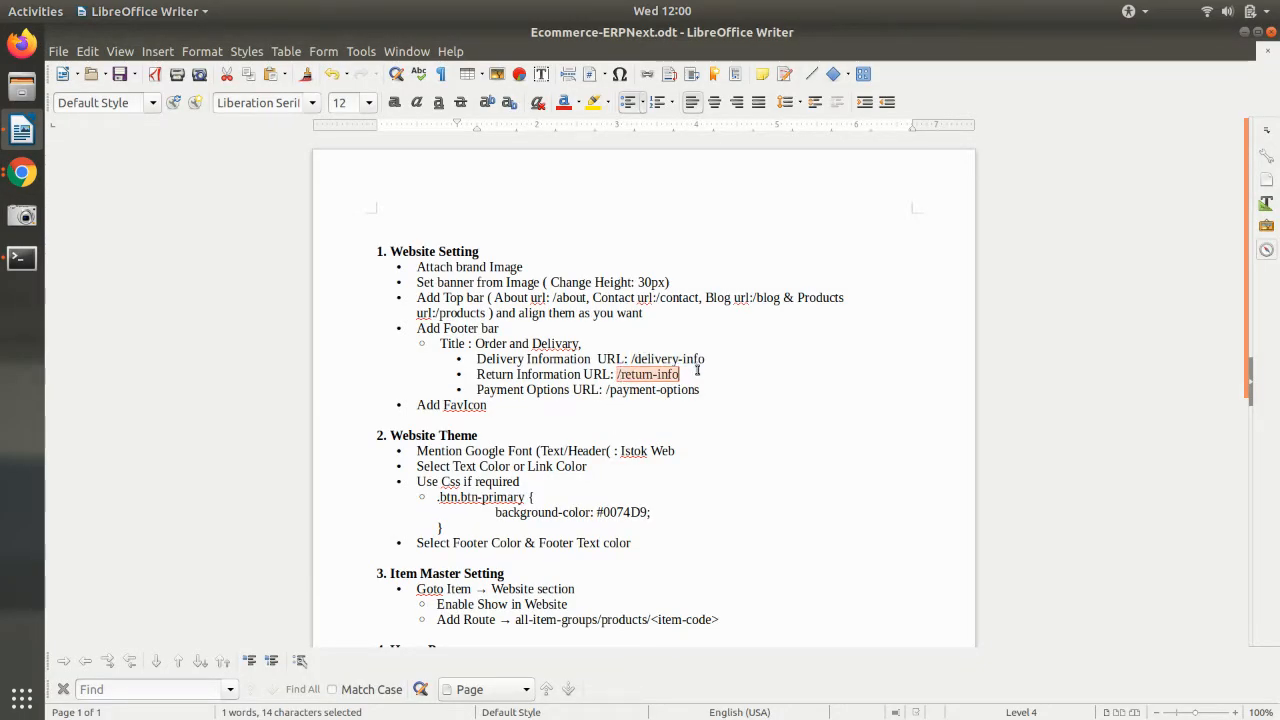
{"action": "key", "text": "ctrl+c"}
{"action": "key", "text": "alt+Tab"}
{"action": "left_click", "coordinate": [920, 497]}
{"action": "key", "text": "ctrl+v"}
{"action": "key", "text": "alt+Tab"}
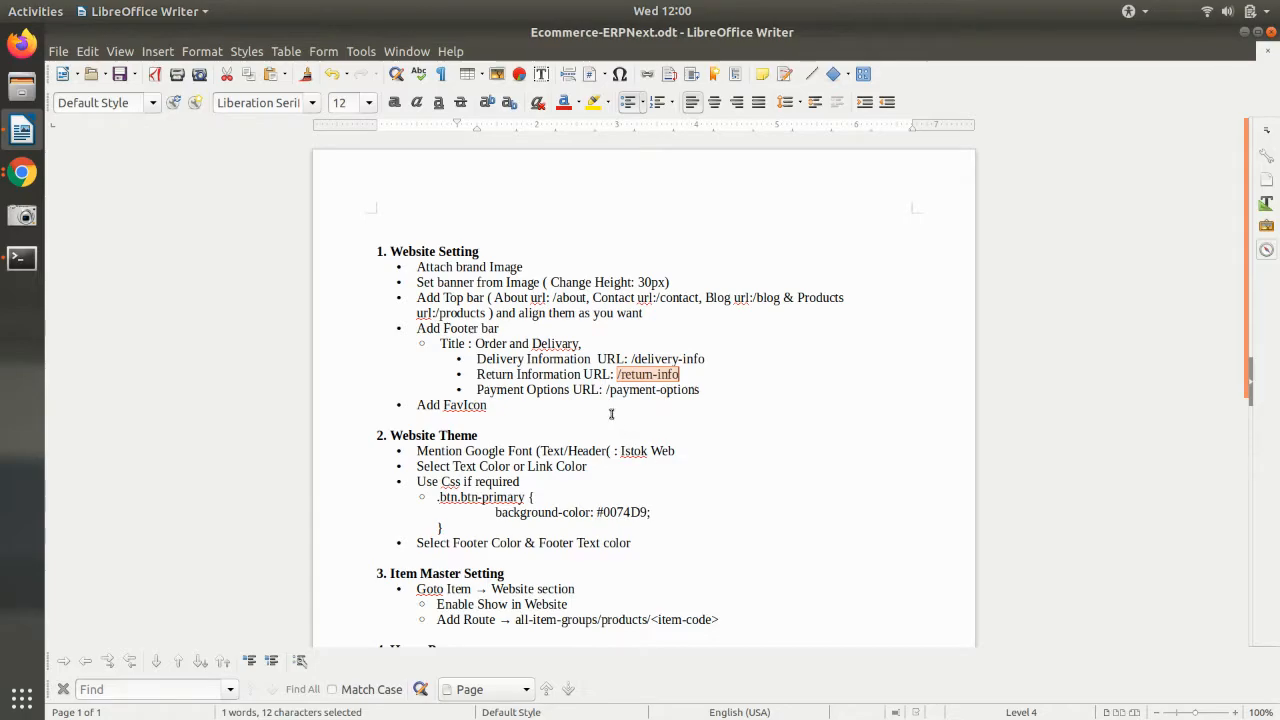
- Give the Payment Options footer item the URL /payment-options
{"action": "left_click_drag", "start_coordinate": [606, 391], "coordinate": [701, 392]}
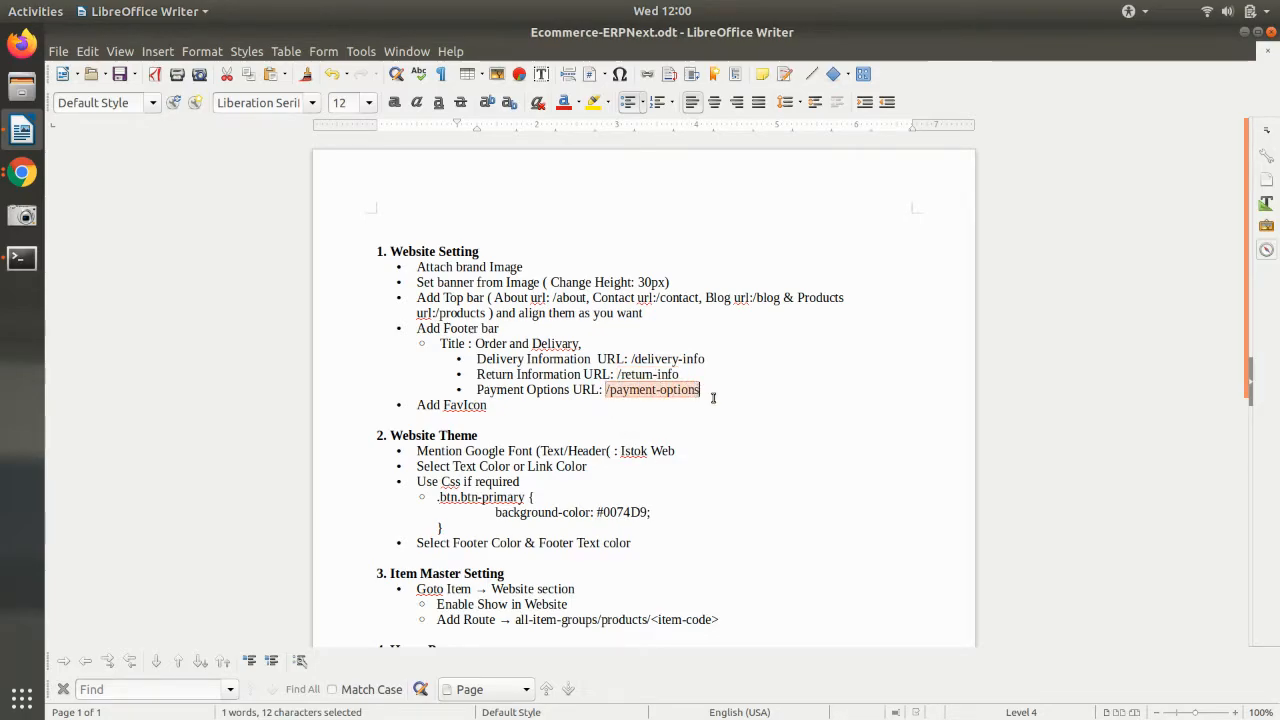
{"action": "key", "text": "ctrl+c"}
{"action": "key", "text": "alt+Tab"}
{"action": "left_click", "coordinate": [920, 530]}
{"action": "key", "text": "ctrl+v"}
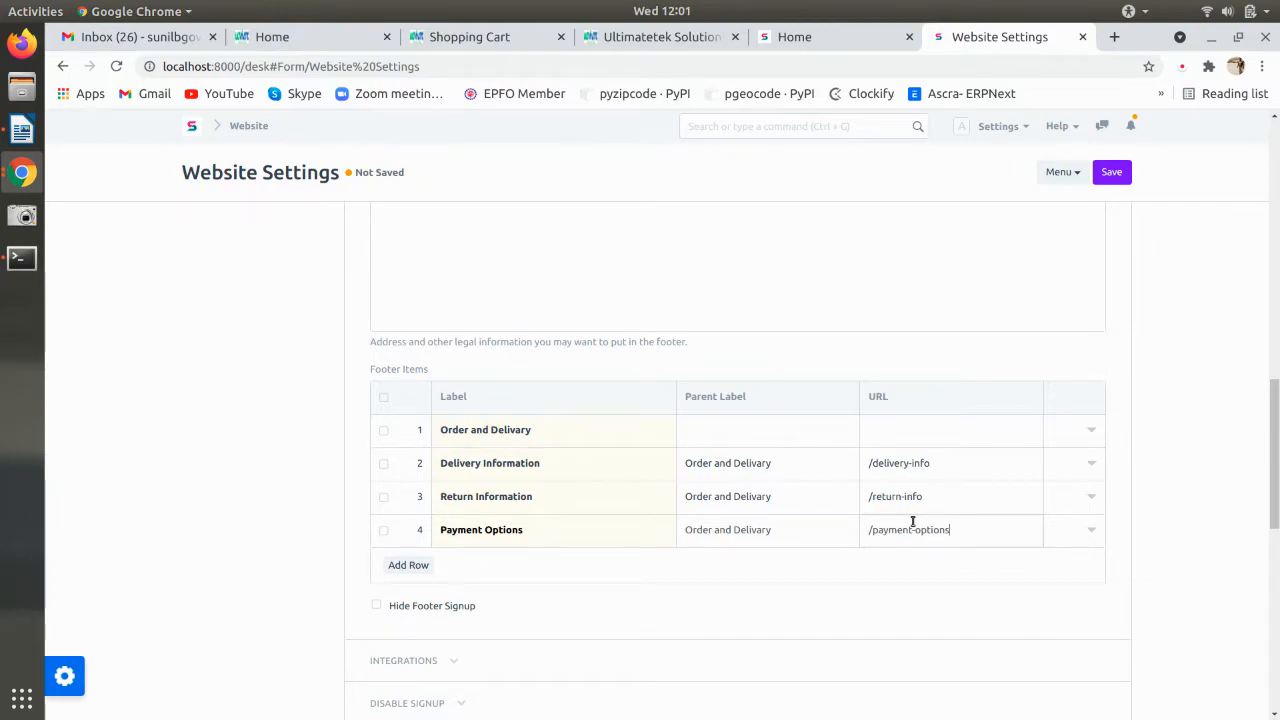
{"action": "key", "text": "alt+Tab"}
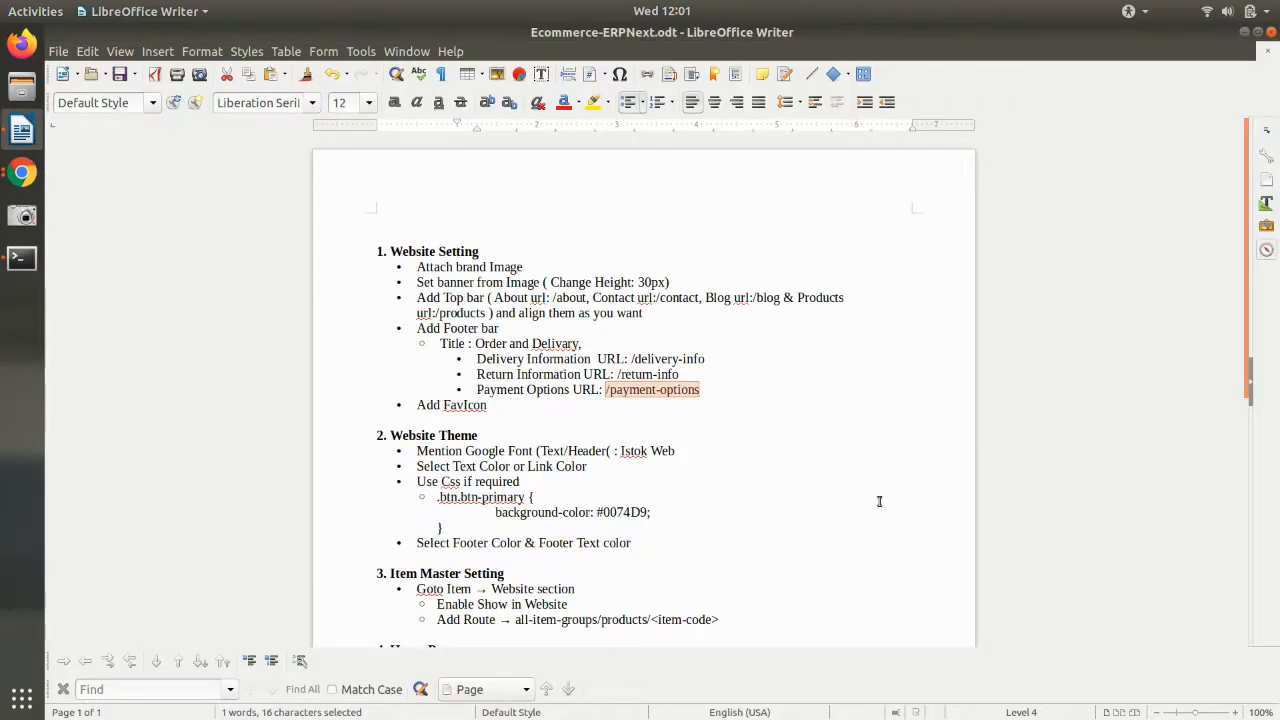
{"action": "key", "text": "alt+Tab"}
{"action": "scroll", "coordinate": [779, 428], "scroll_direction": "down", "scroll_amount": 1}
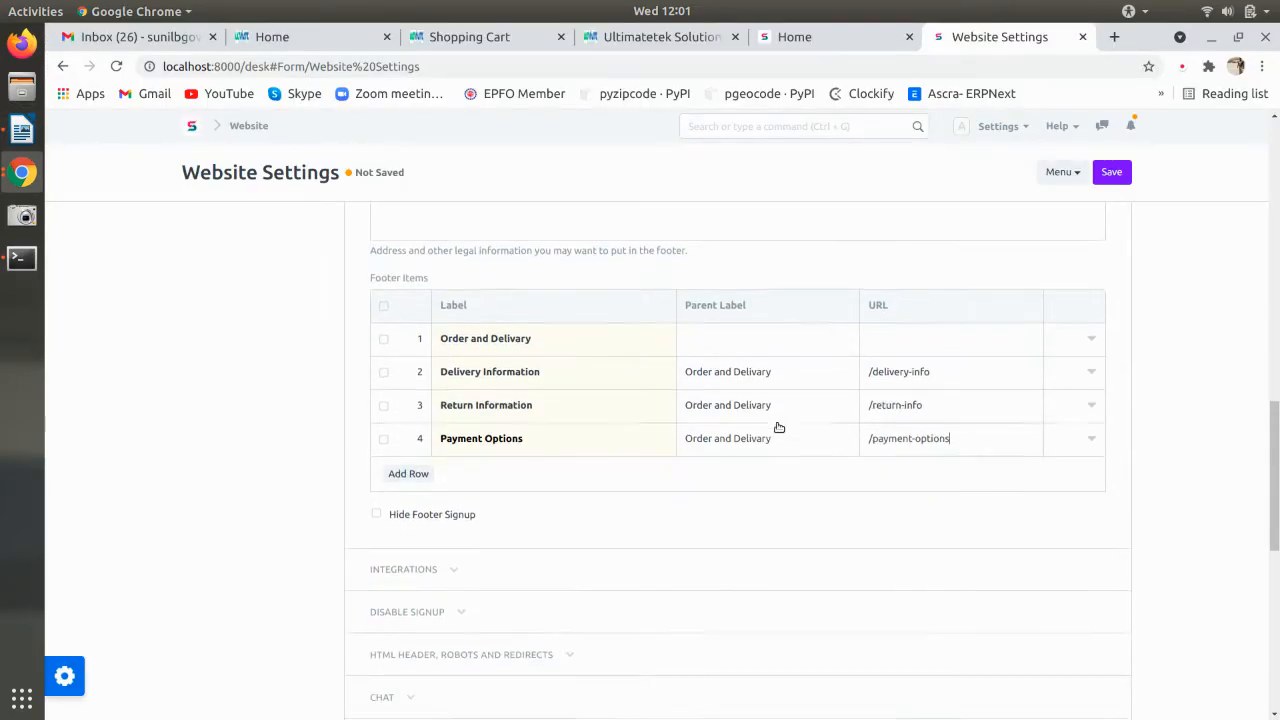
{"action": "scroll", "coordinate": [779, 428], "scroll_direction": "down", "scroll_amount": 1}
{"action": "scroll", "coordinate": [686, 446], "scroll_direction": "up", "scroll_amount": 3}
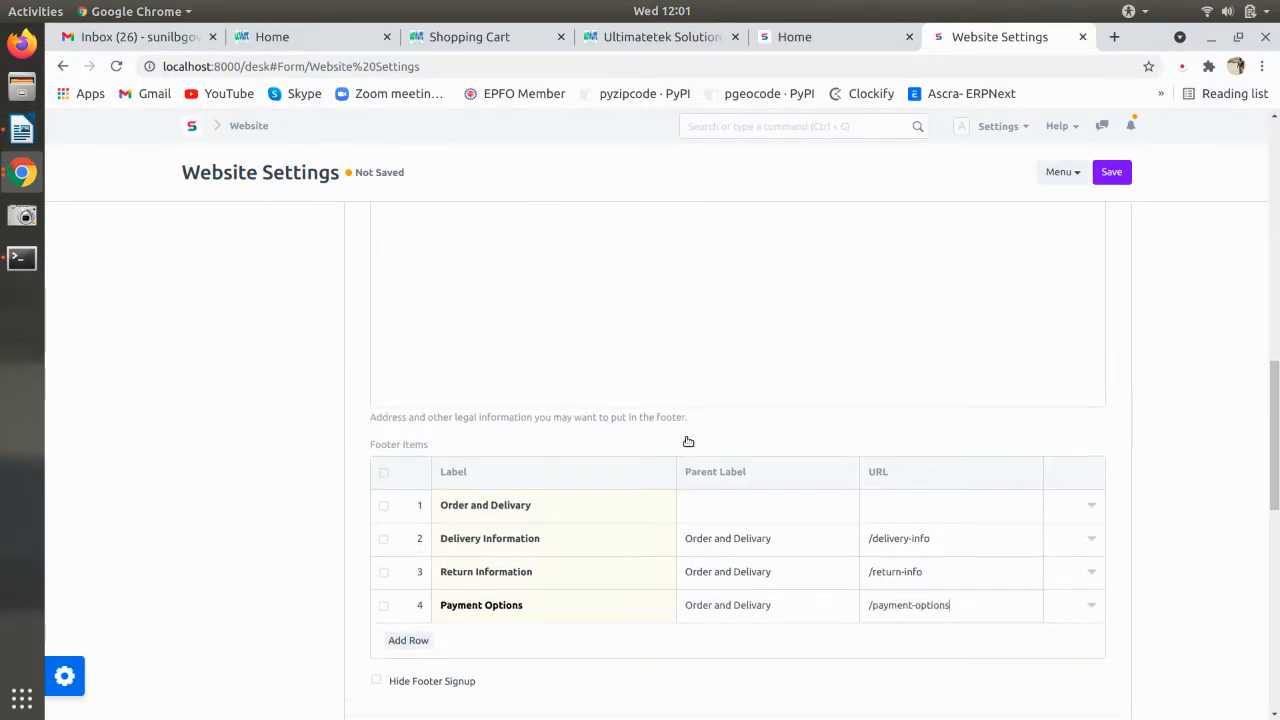
- Save the Website Settings and reopen the desk home in a new tab after an Invalid Request error
{"action": "left_click", "coordinate": [1111, 172]}
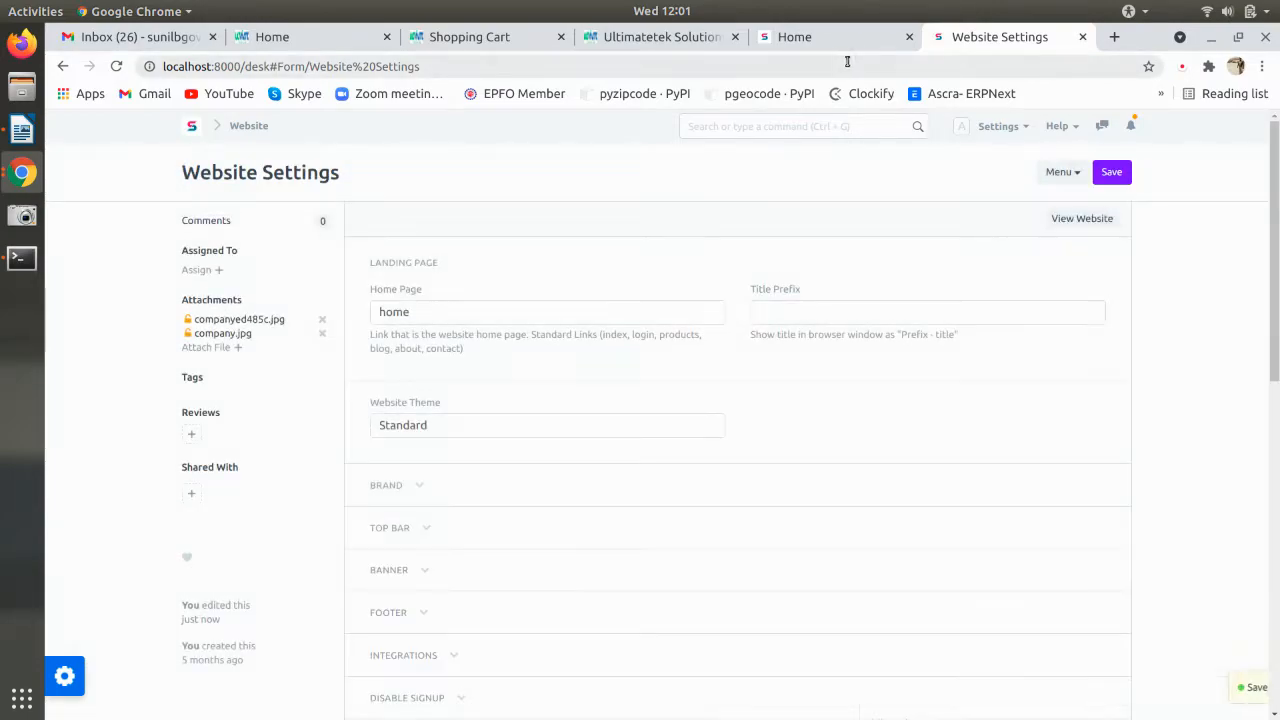
{"action": "left_click", "coordinate": [824, 38]}
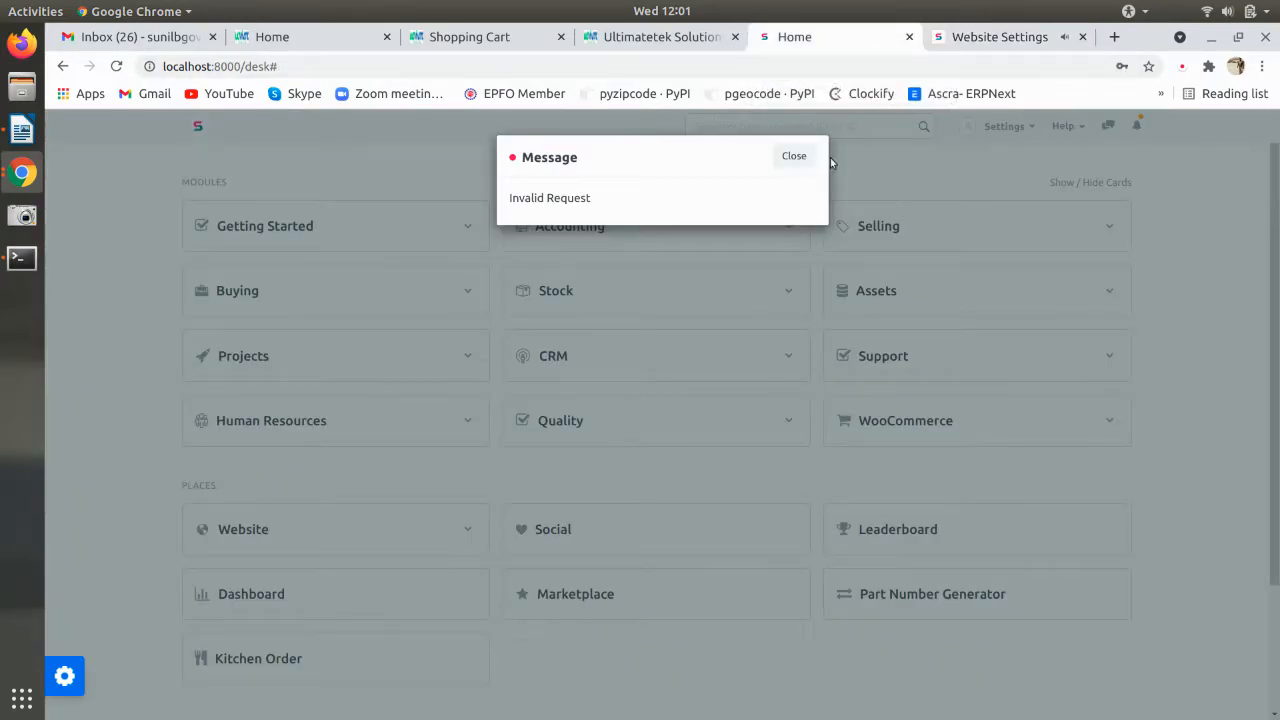
{"action": "left_click", "coordinate": [796, 157]}
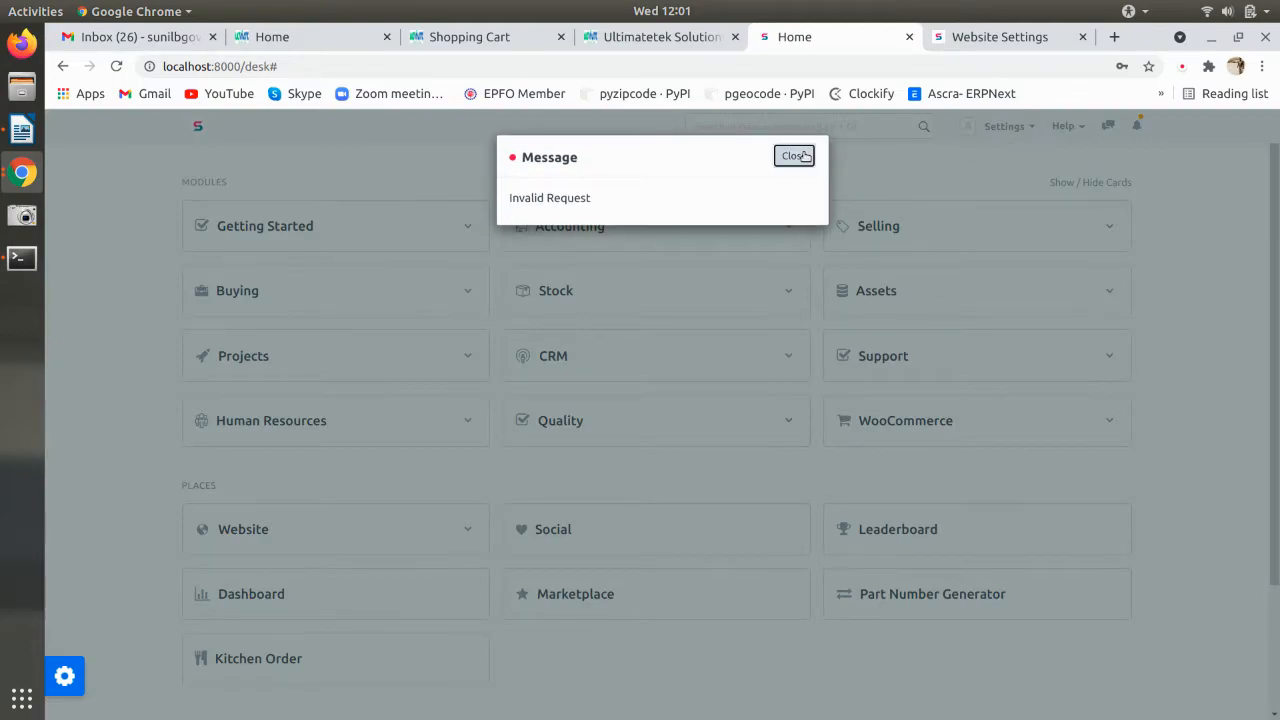
{"action": "left_click", "coordinate": [800, 155]}
{"action": "left_click", "coordinate": [909, 36]}
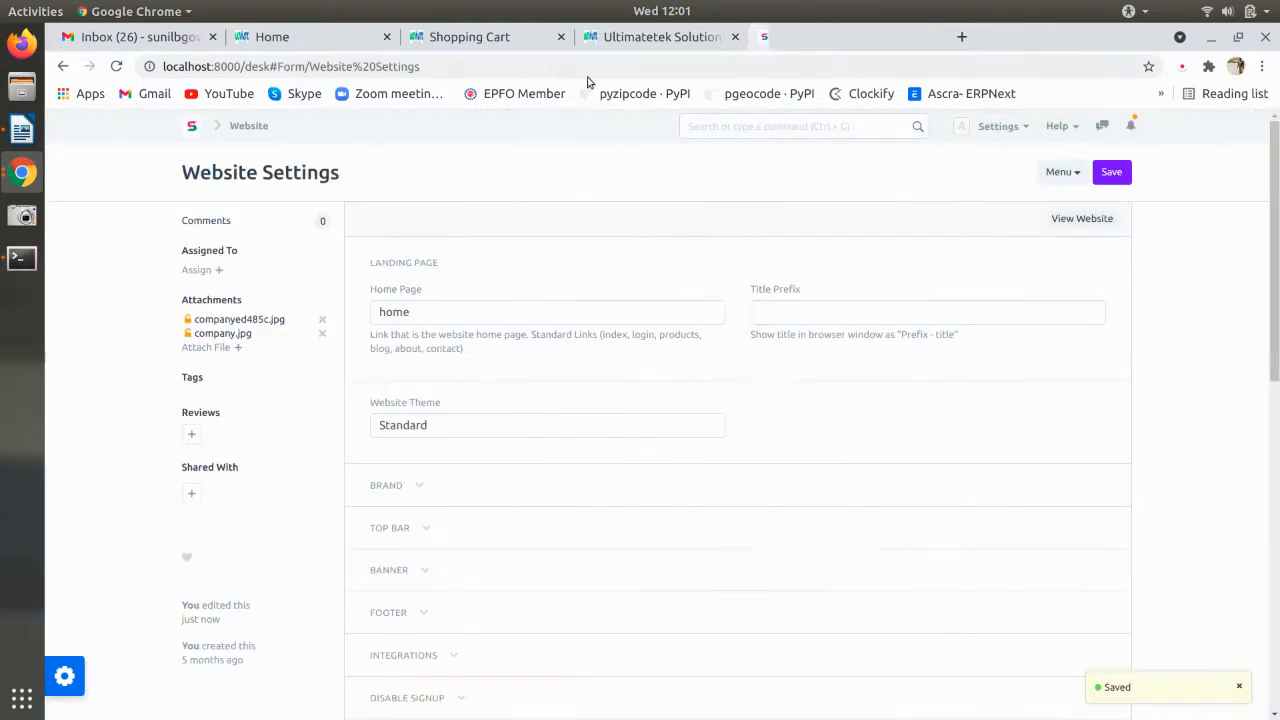
{"action": "left_click", "coordinate": [191, 129], "text": "ctrl"}
{"action": "left_click", "coordinate": [958, 40]}
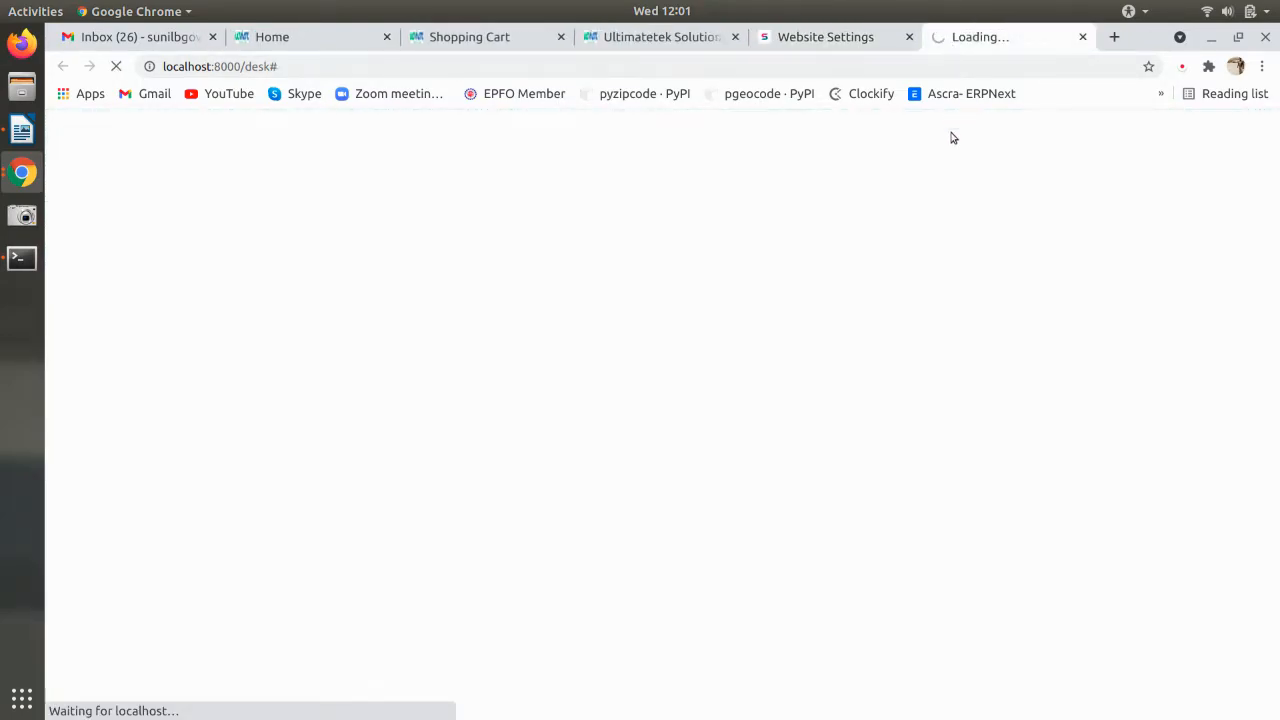
- Open the public website from the account menu and scroll through it
{"action": "left_click", "coordinate": [1038, 126]}
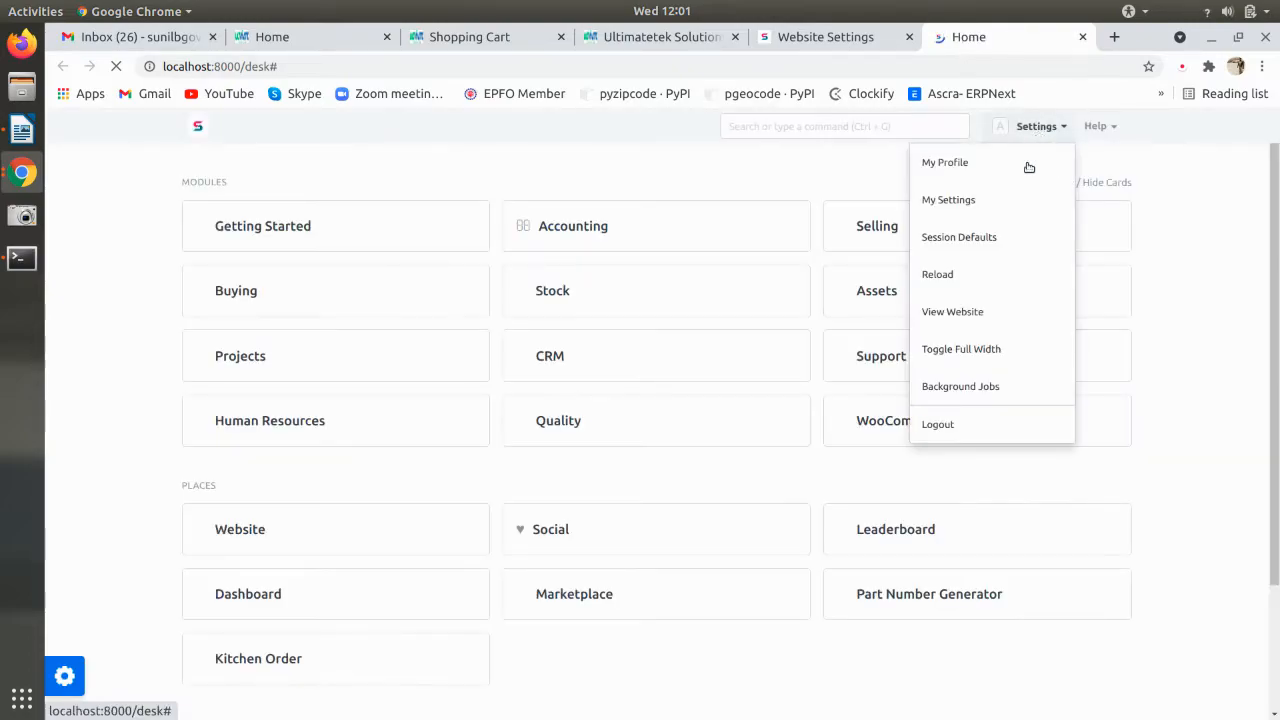
{"action": "left_click", "coordinate": [962, 315]}
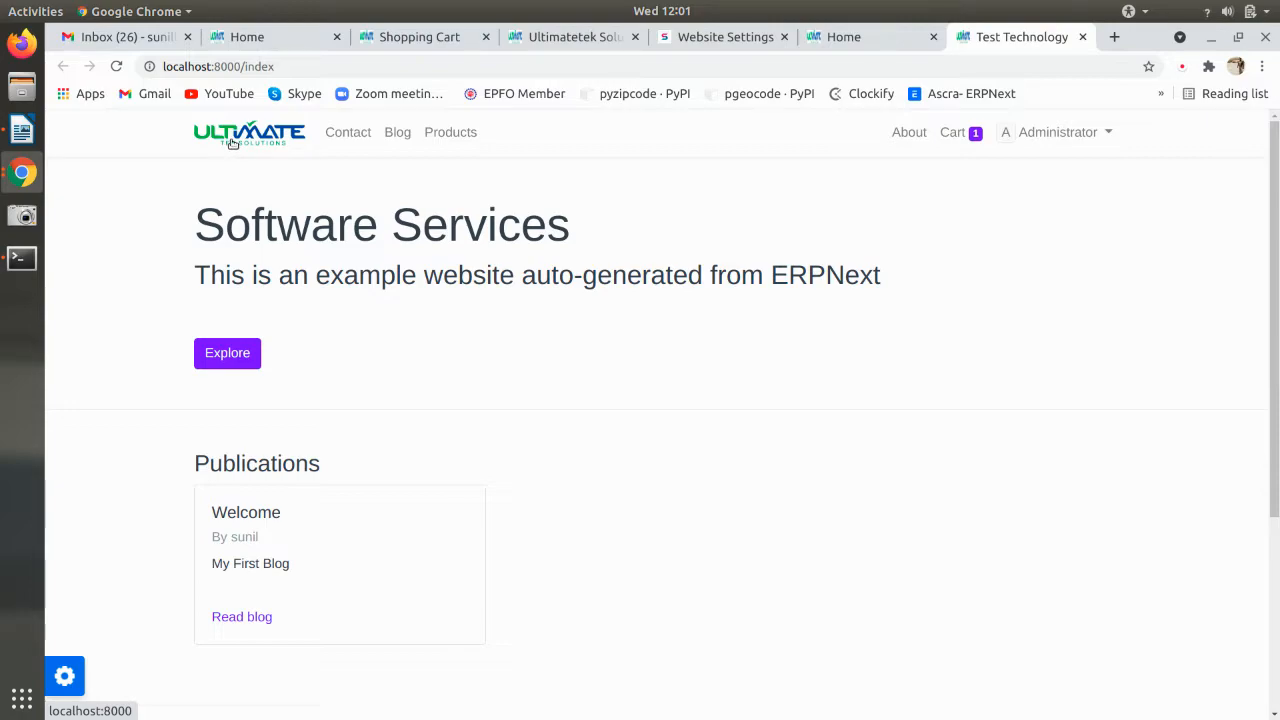
{"action": "scroll", "coordinate": [314, 271], "scroll_direction": "down", "scroll_amount": 3}
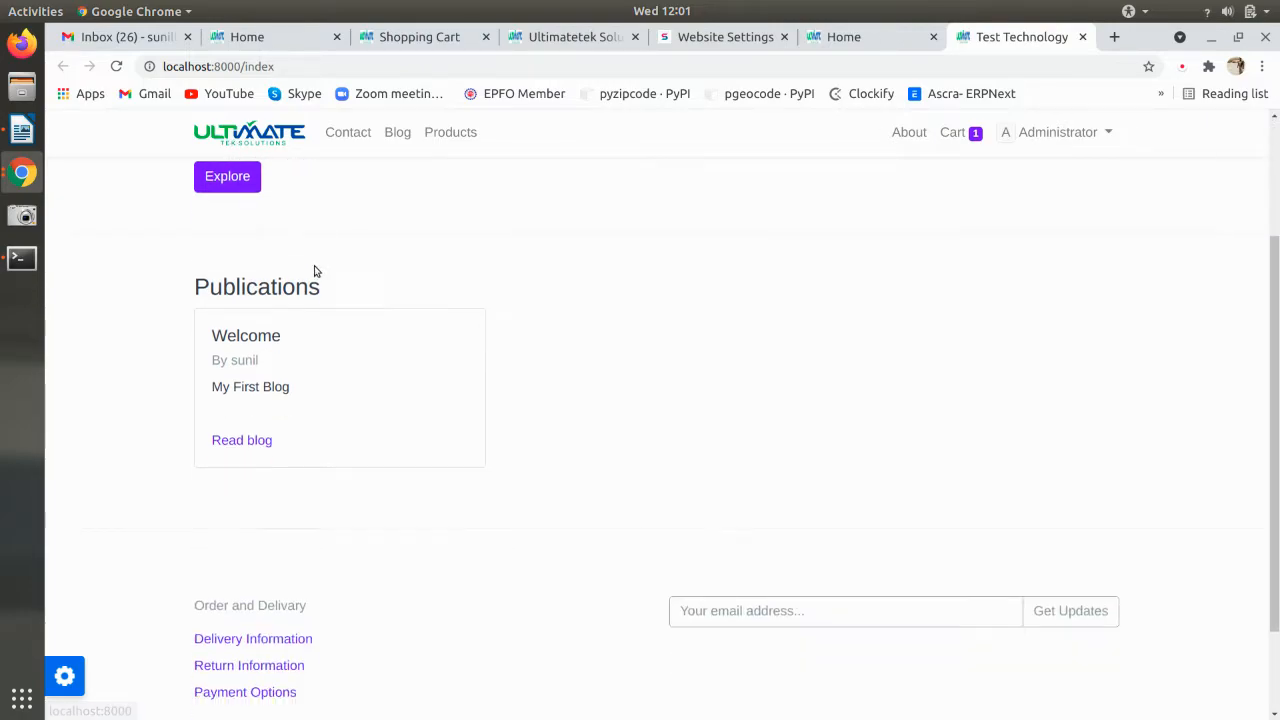
{"action": "scroll", "coordinate": [287, 520], "scroll_direction": "up", "scroll_amount": 3}
{"action": "scroll", "coordinate": [290, 500], "scroll_direction": "up", "scroll_amount": 1}
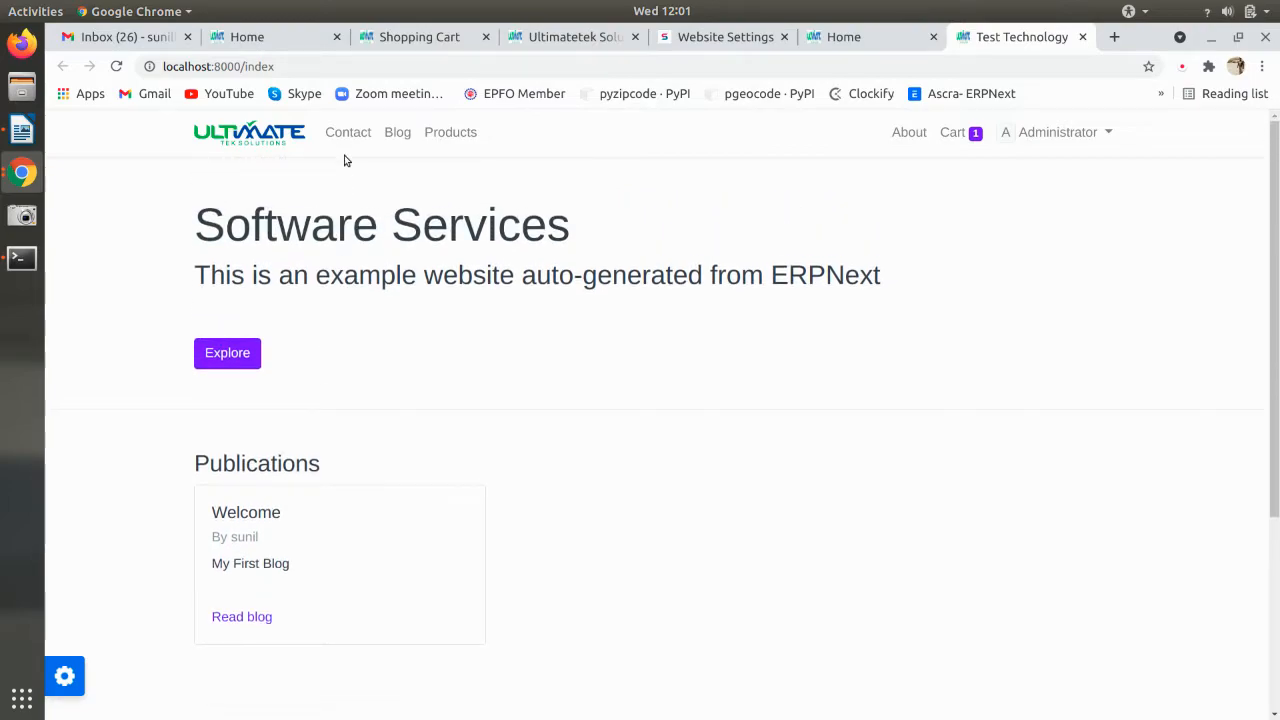
- Record the cart page's network requests on reload in DevTools, then open the site home
{"action": "left_click", "coordinate": [950, 133]}
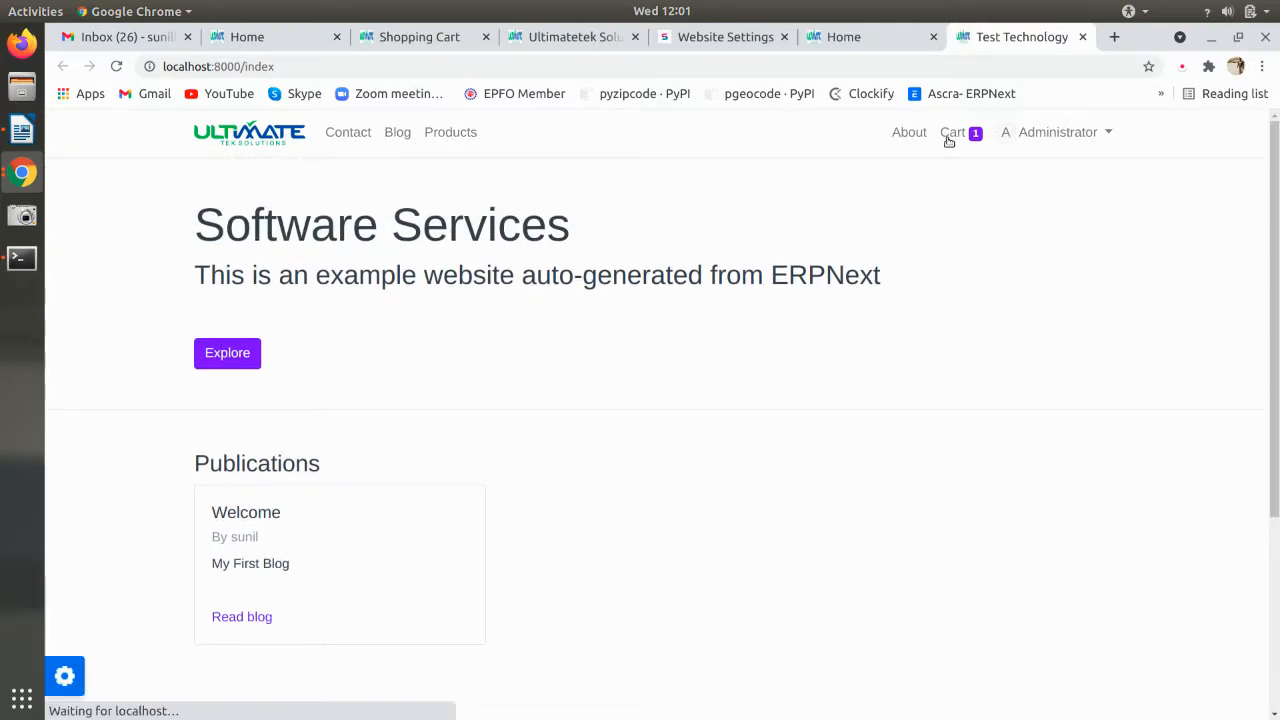
{"action": "key", "text": "ctrl+shift+i"}
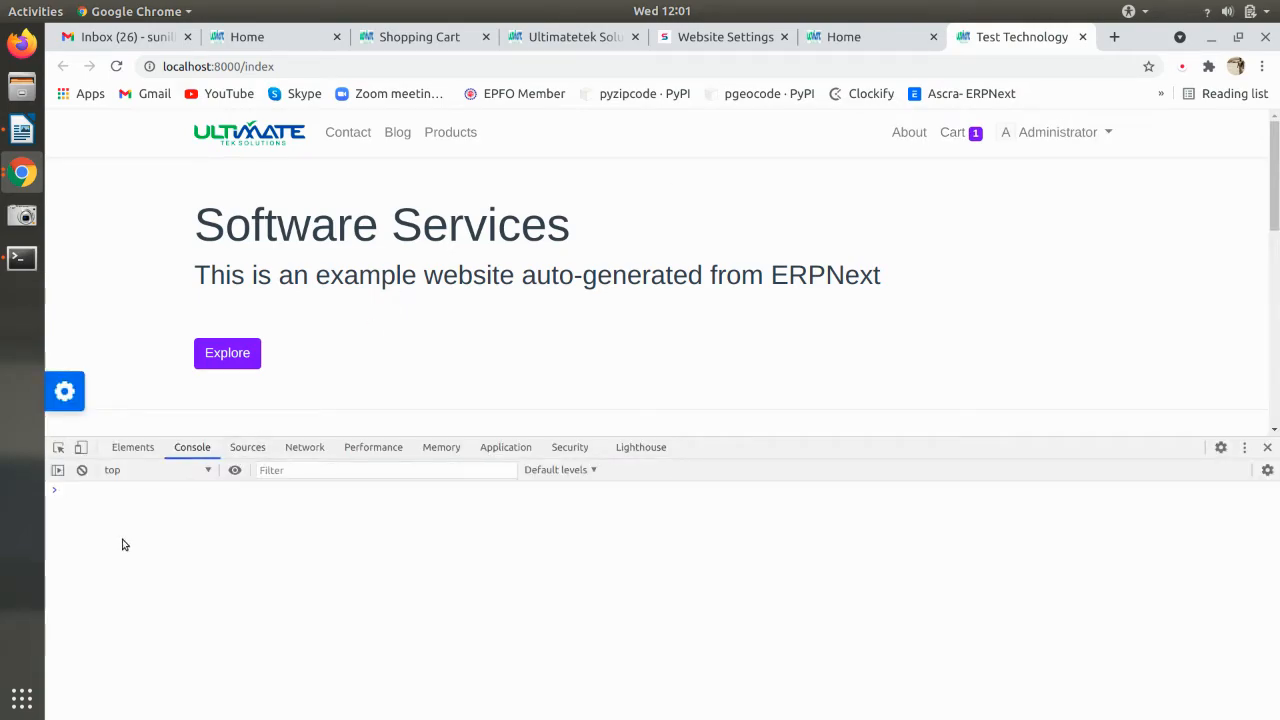
{"action": "left_click", "coordinate": [246, 450]}
{"action": "left_click", "coordinate": [304, 447]}
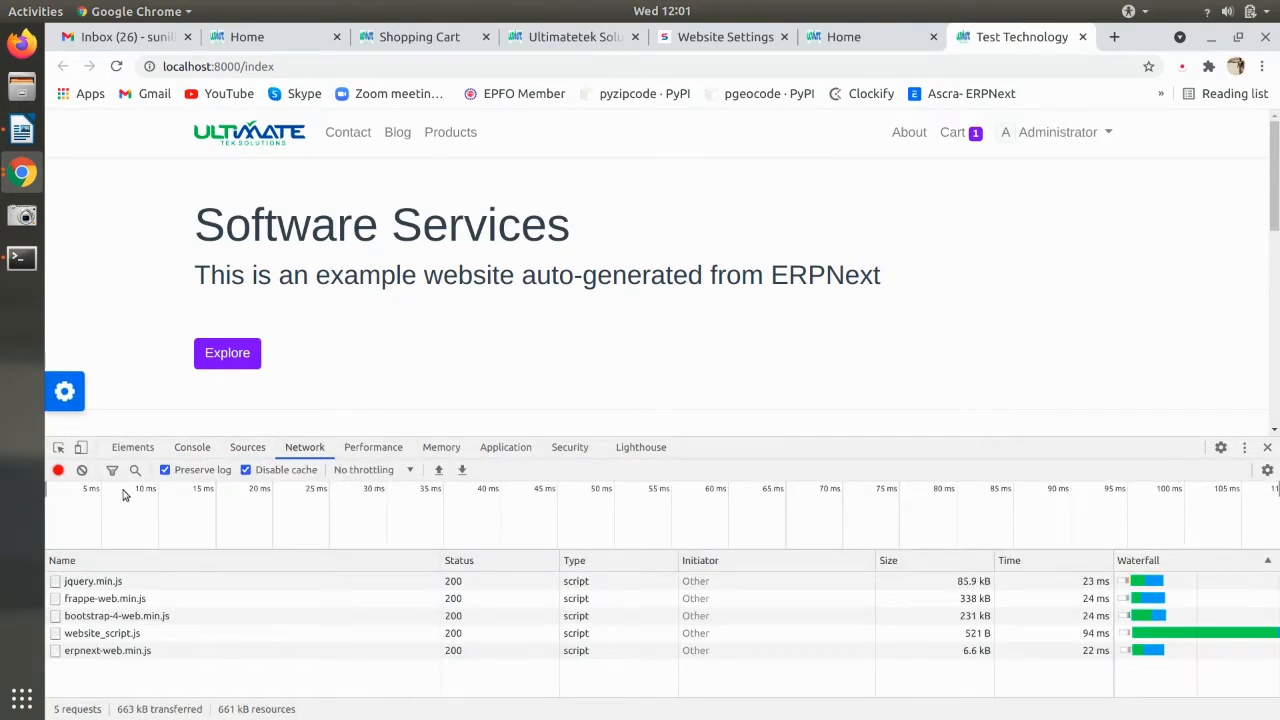
{"action": "left_click", "coordinate": [246, 470]}
{"action": "left_click", "coordinate": [58, 470]}
{"action": "left_click", "coordinate": [81, 470]}
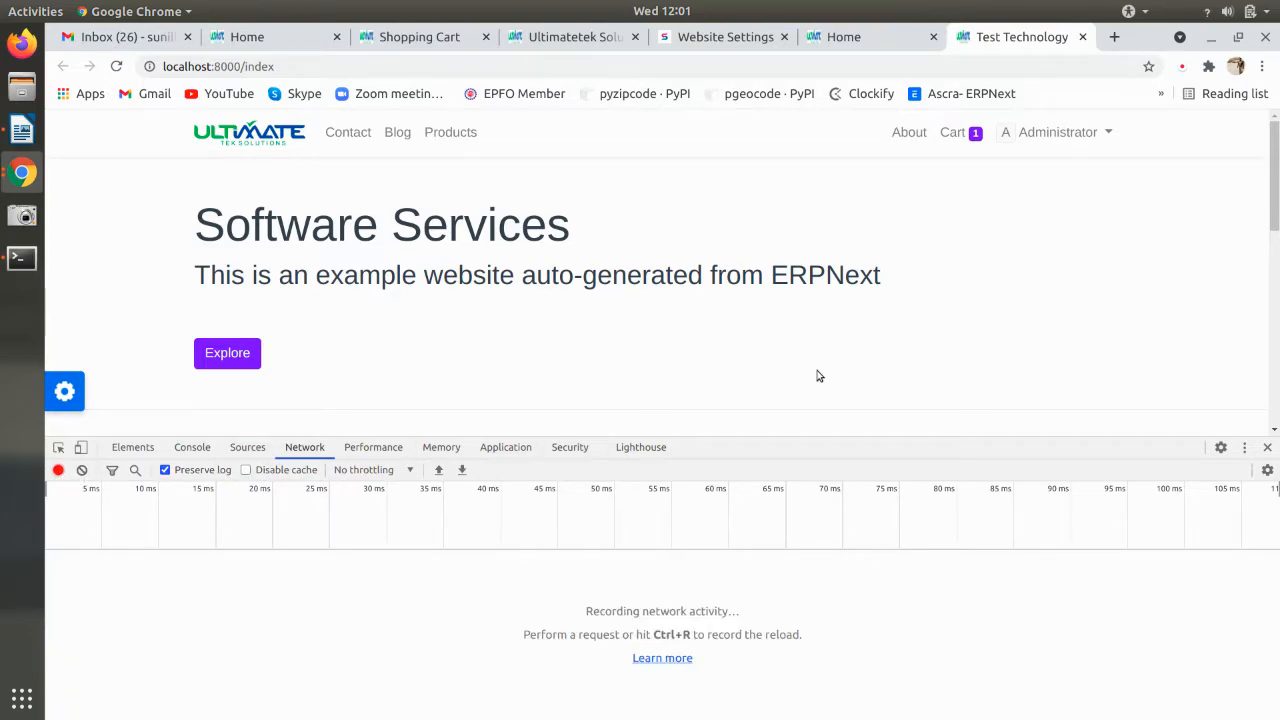
{"action": "key", "text": "ctrl+r"}
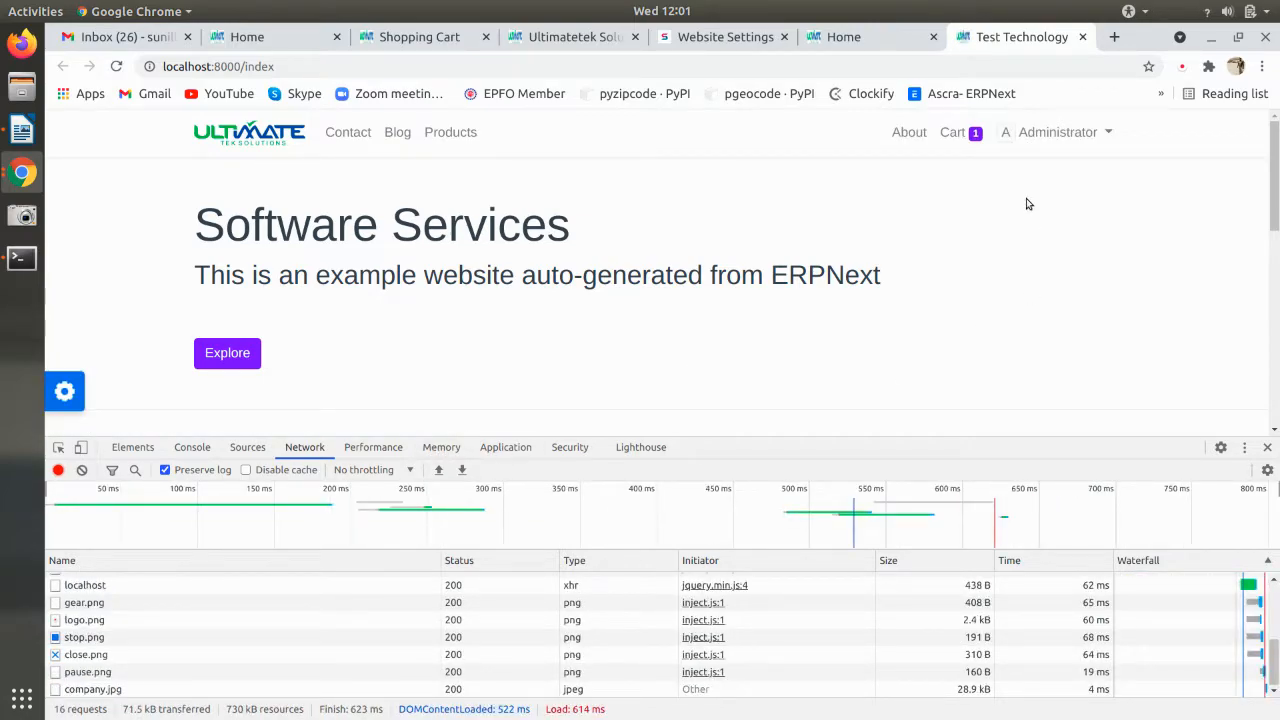
{"action": "key", "text": "F12"}
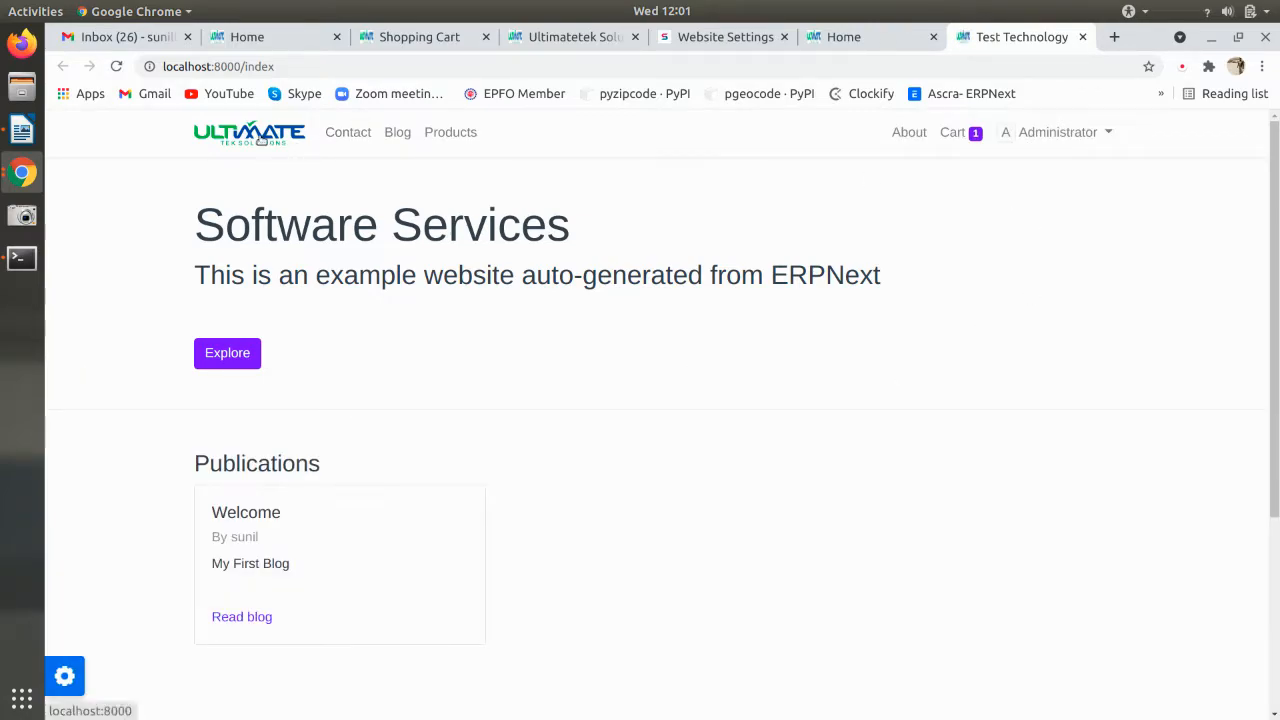
{"action": "left_click", "coordinate": [285, 142], "text": "ctrl"}
{"action": "left_click", "coordinate": [973, 38]}
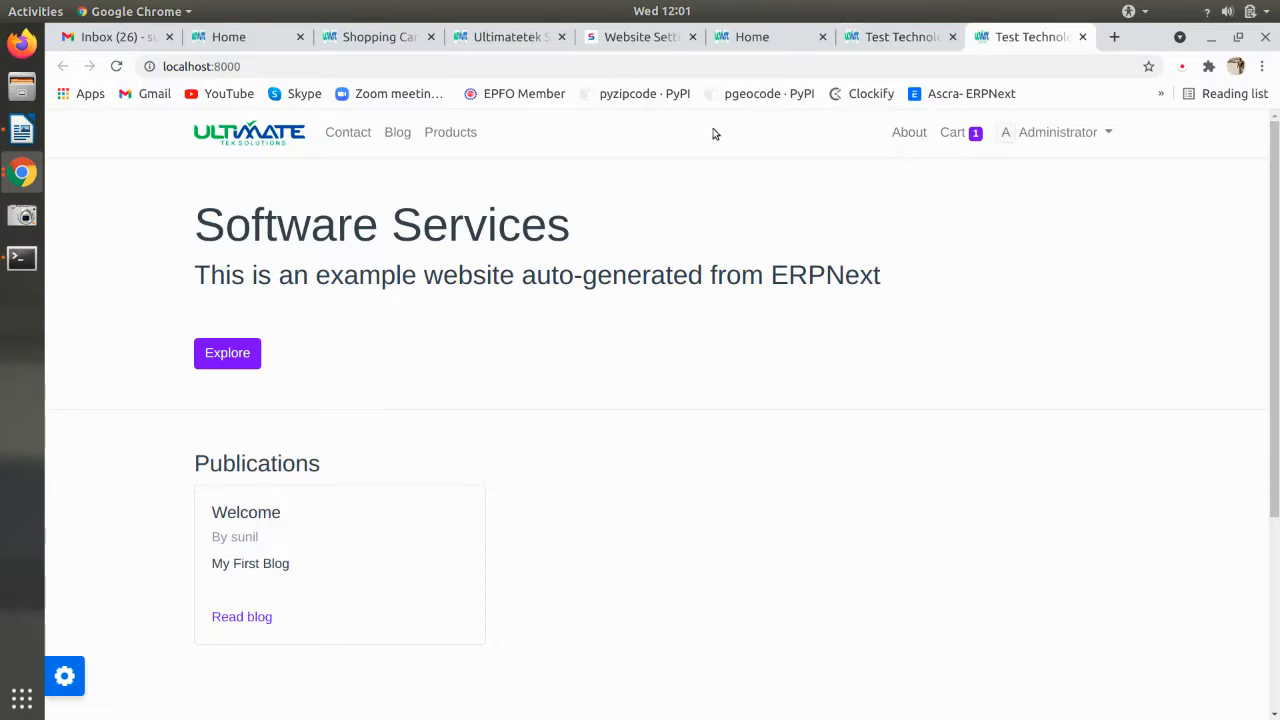
- Disable the shopping cart in Shopping Cart Settings and save
{"action": "left_click", "coordinate": [751, 40]}
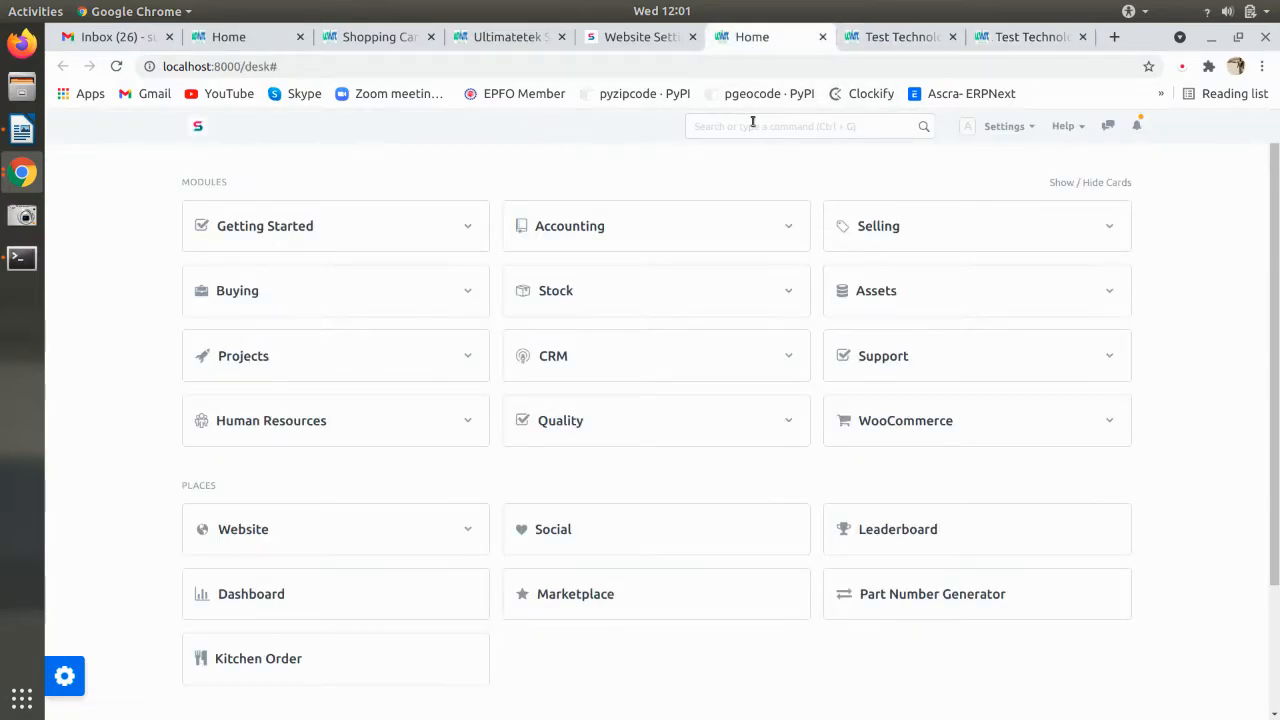
{"action": "left_click", "coordinate": [764, 123]}
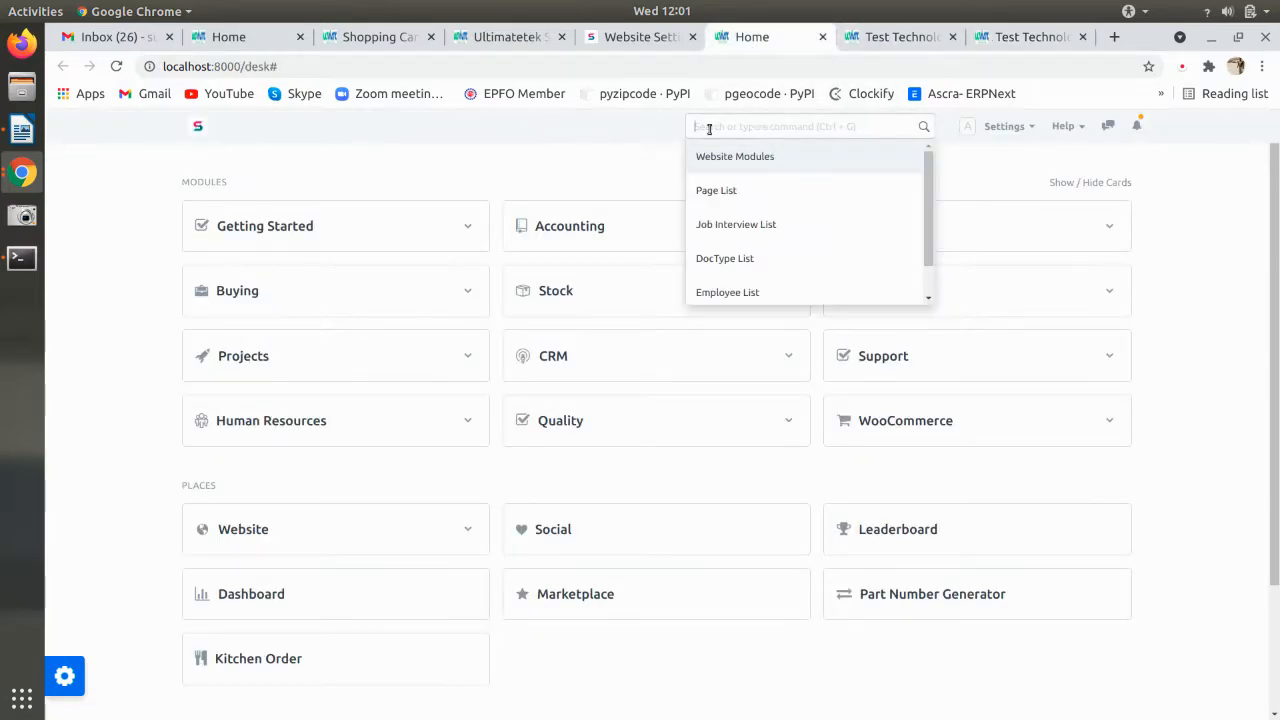
{"action": "left_click", "coordinate": [289, 532]}
{"action": "left_click", "coordinate": [270, 526]}
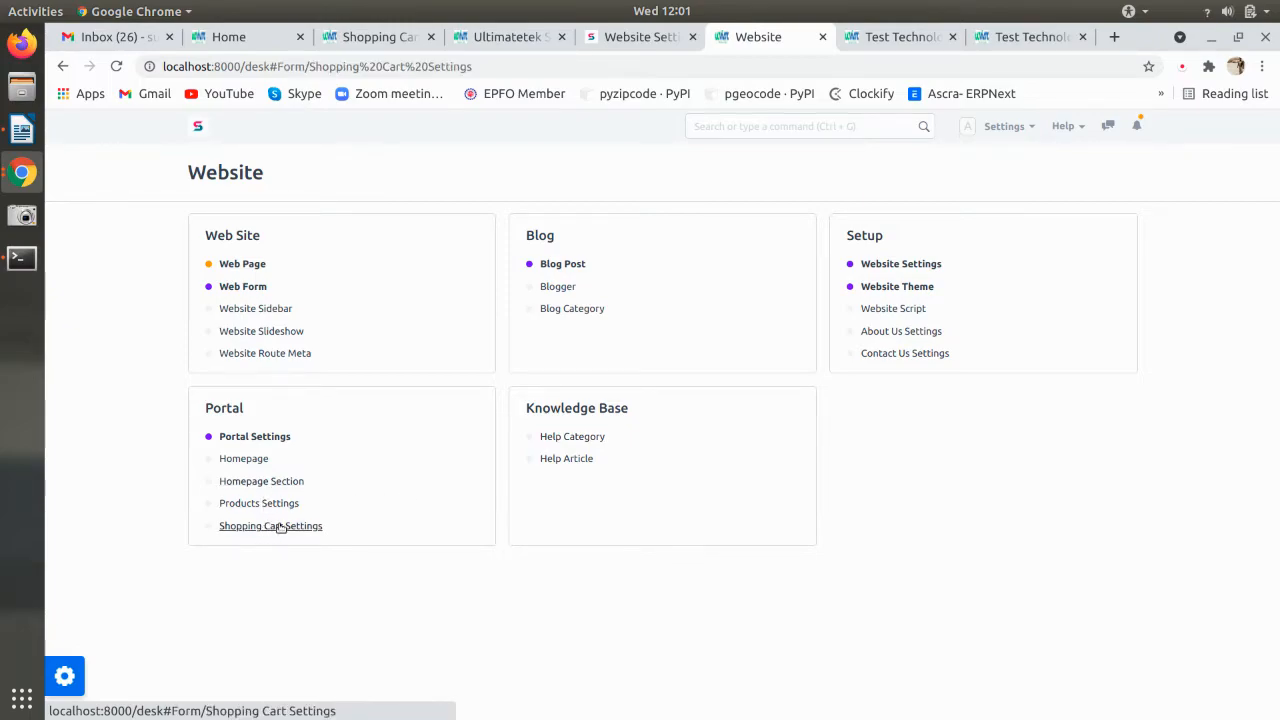
{"action": "left_click", "coordinate": [376, 231]}
{"action": "key", "text": "ctrl+s"}
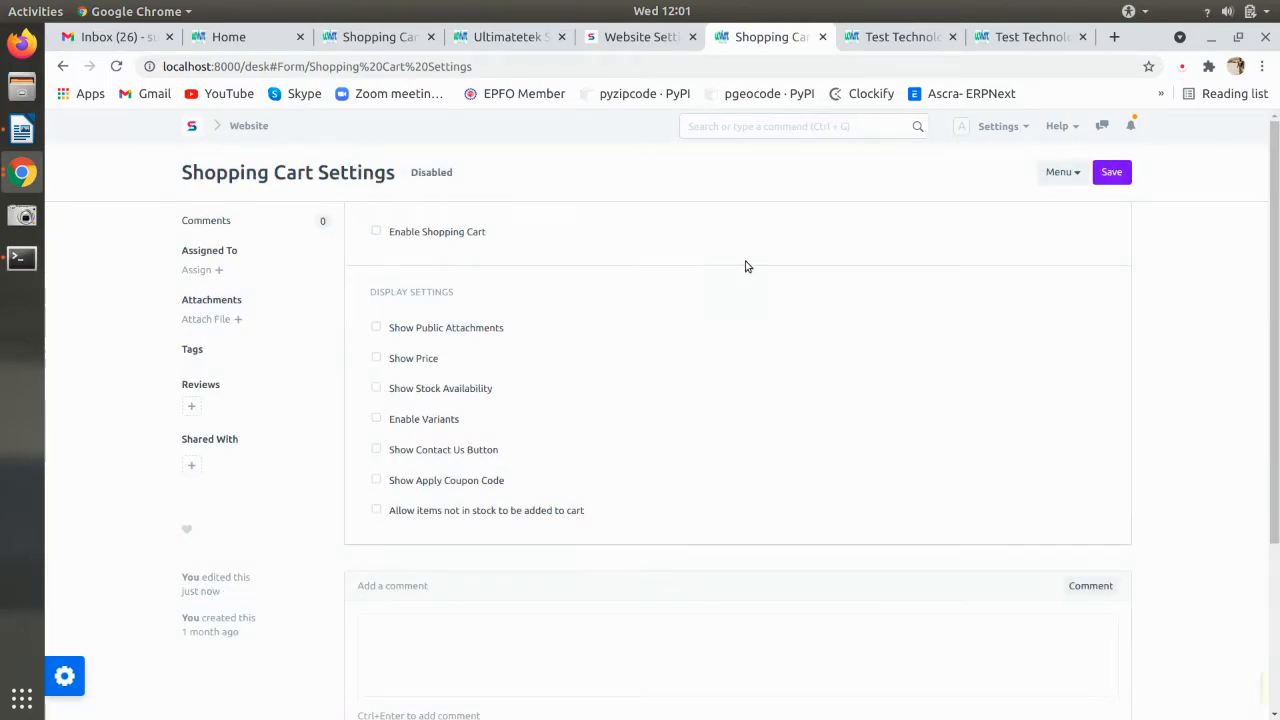
- Reload the public website and review it down to the footer's Order and Delivary links
{"action": "left_click", "coordinate": [904, 40]}
{"action": "left_click", "coordinate": [973, 147]}
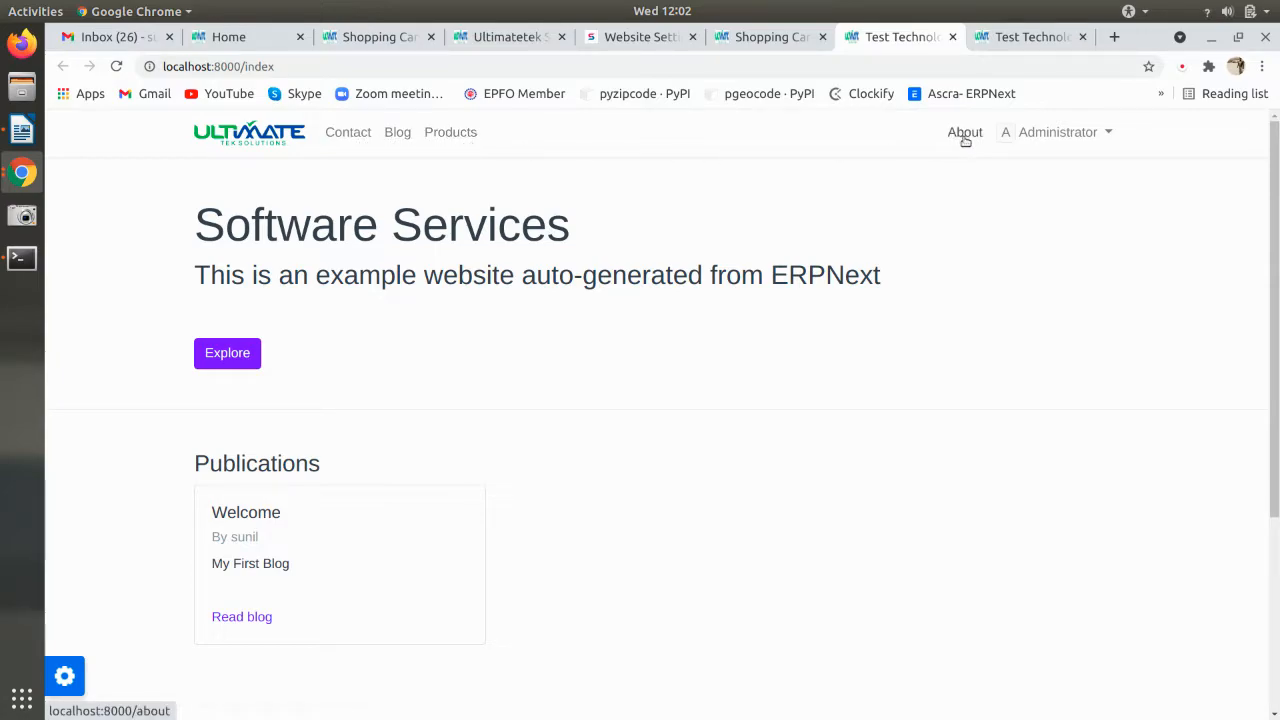
{"action": "scroll", "coordinate": [227, 213], "scroll_direction": "down", "scroll_amount": 3}
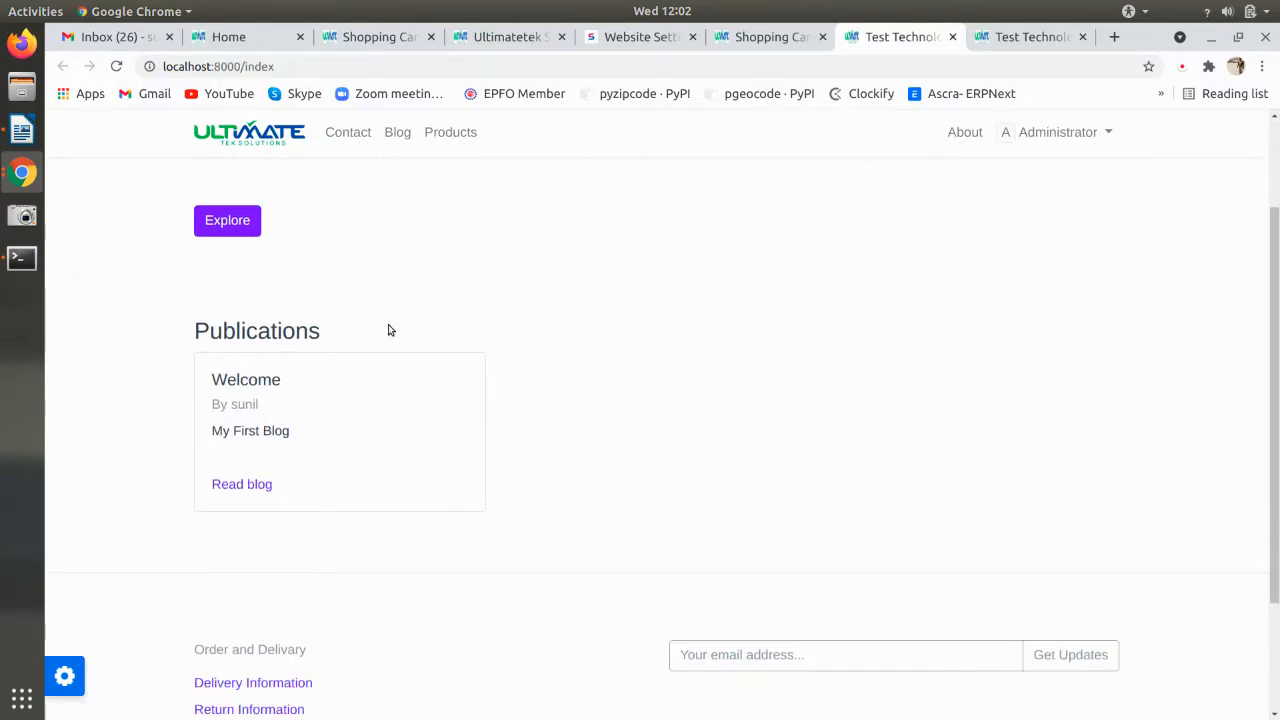
{"action": "scroll", "coordinate": [345, 408], "scroll_direction": "down", "scroll_amount": 3}
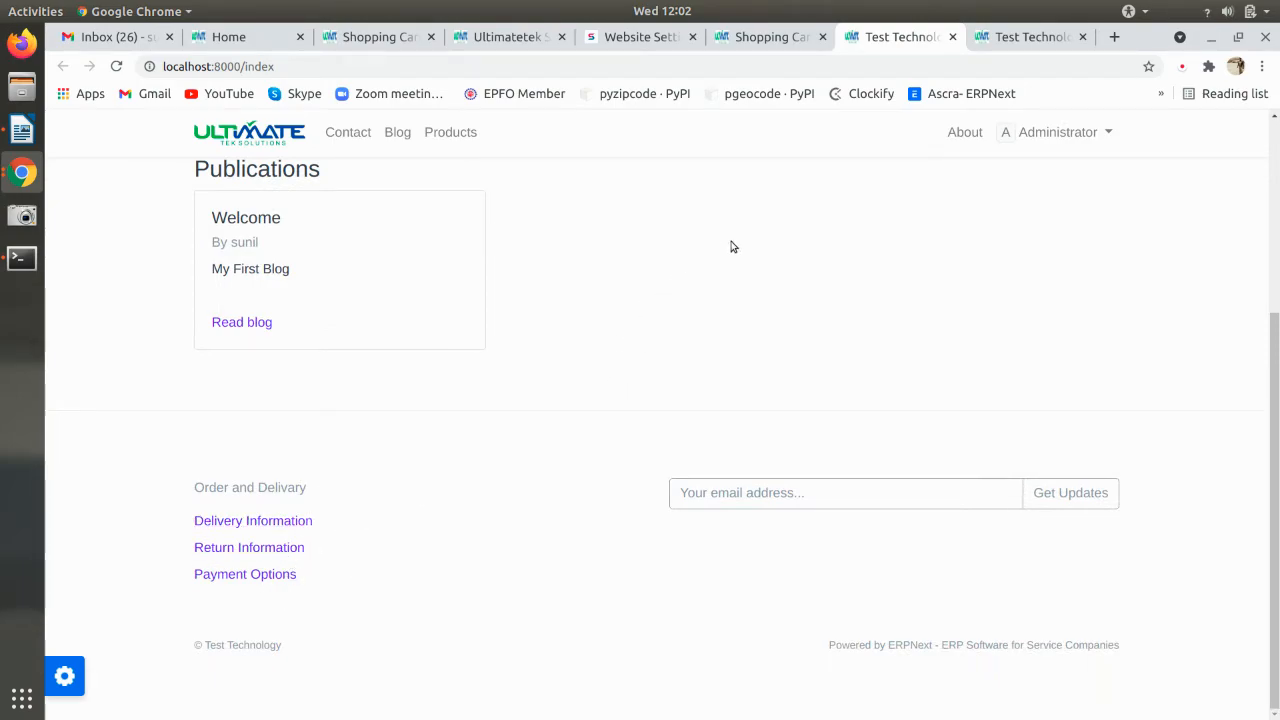
{"action": "scroll", "coordinate": [758, 338], "scroll_direction": "up", "scroll_amount": 5}
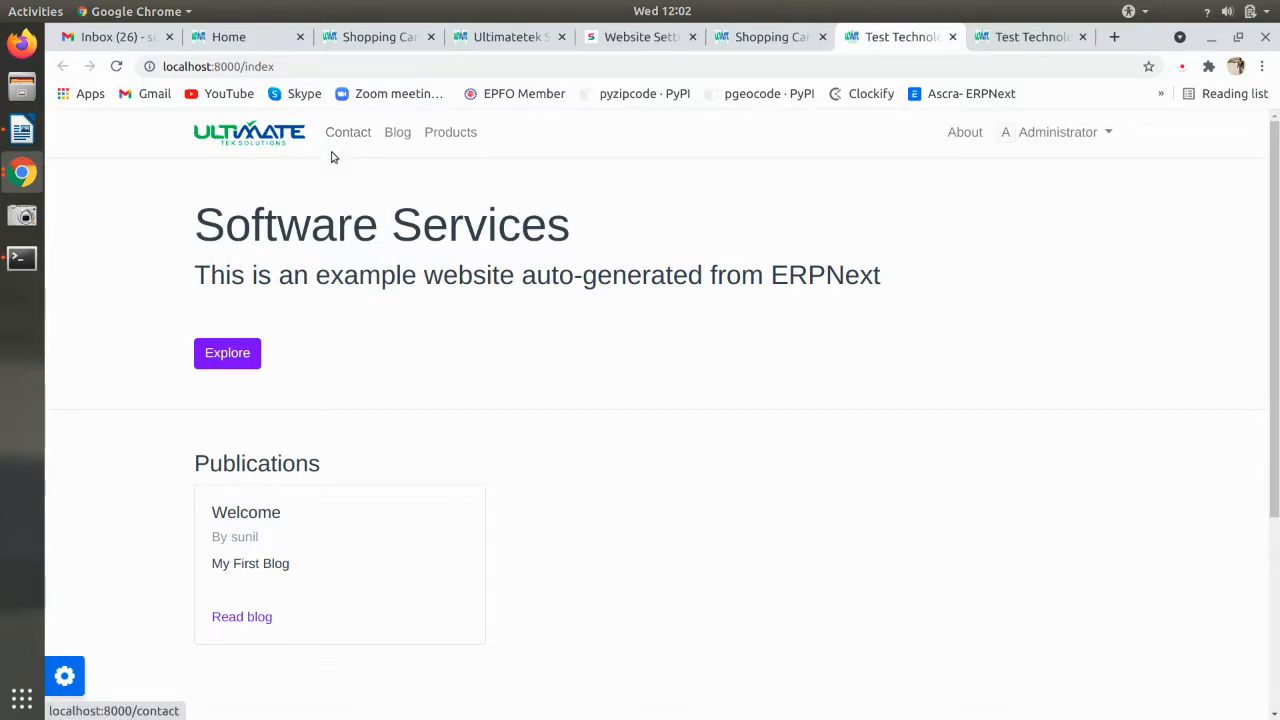
{"action": "left_click", "coordinate": [778, 38]}
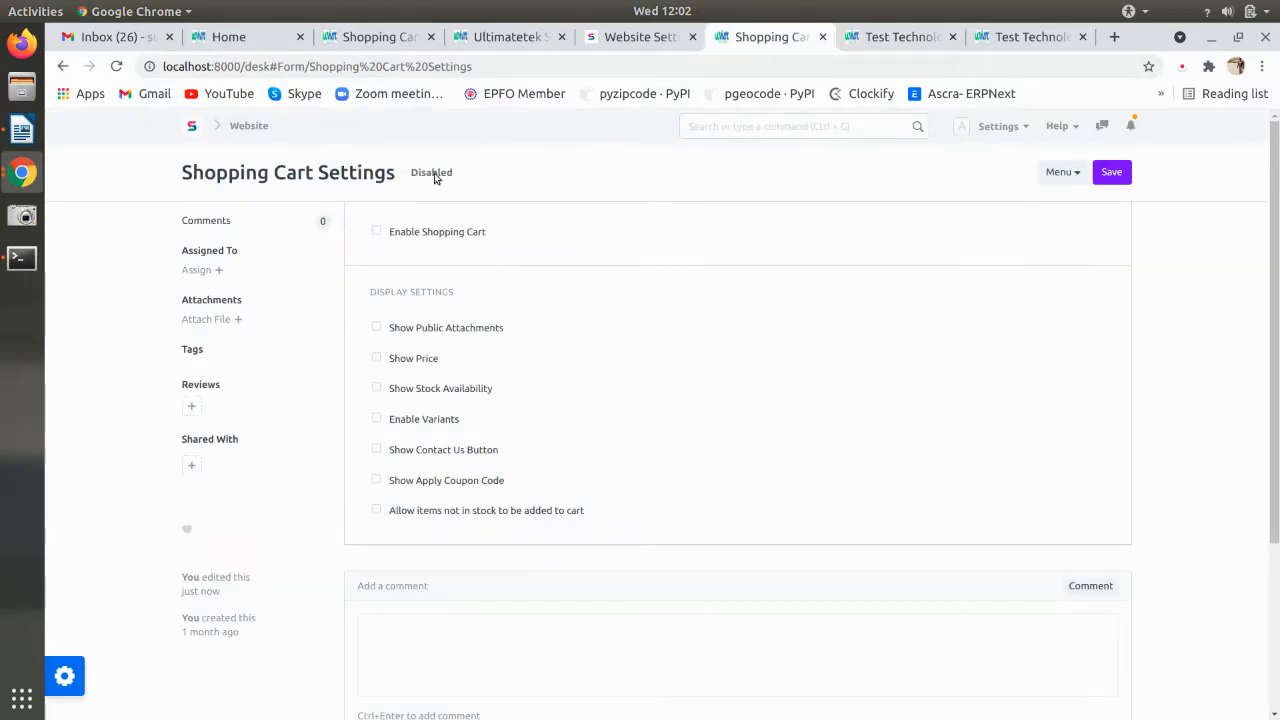
- Tick Right for the Contact, Blog and Products top bar items, save, and reload the homepage
{"action": "left_click", "coordinate": [248, 128]}
{"action": "left_click", "coordinate": [912, 266]}
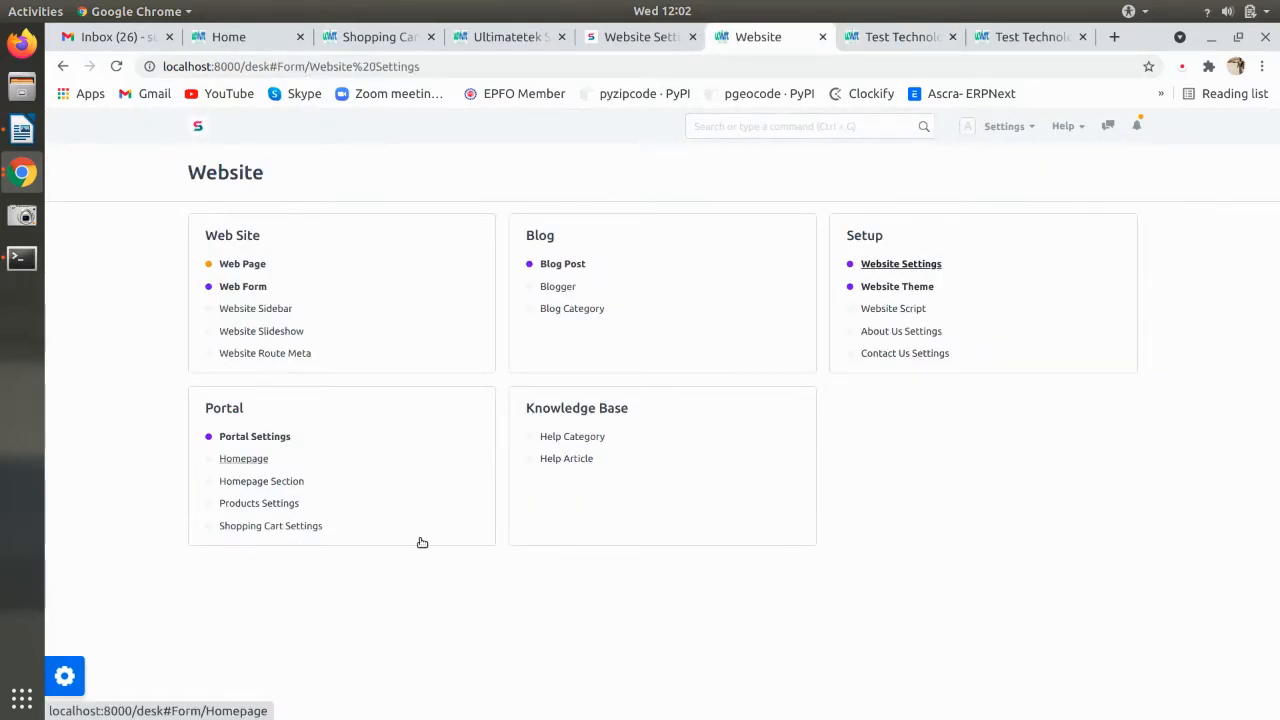
{"action": "left_click", "coordinate": [409, 362]}
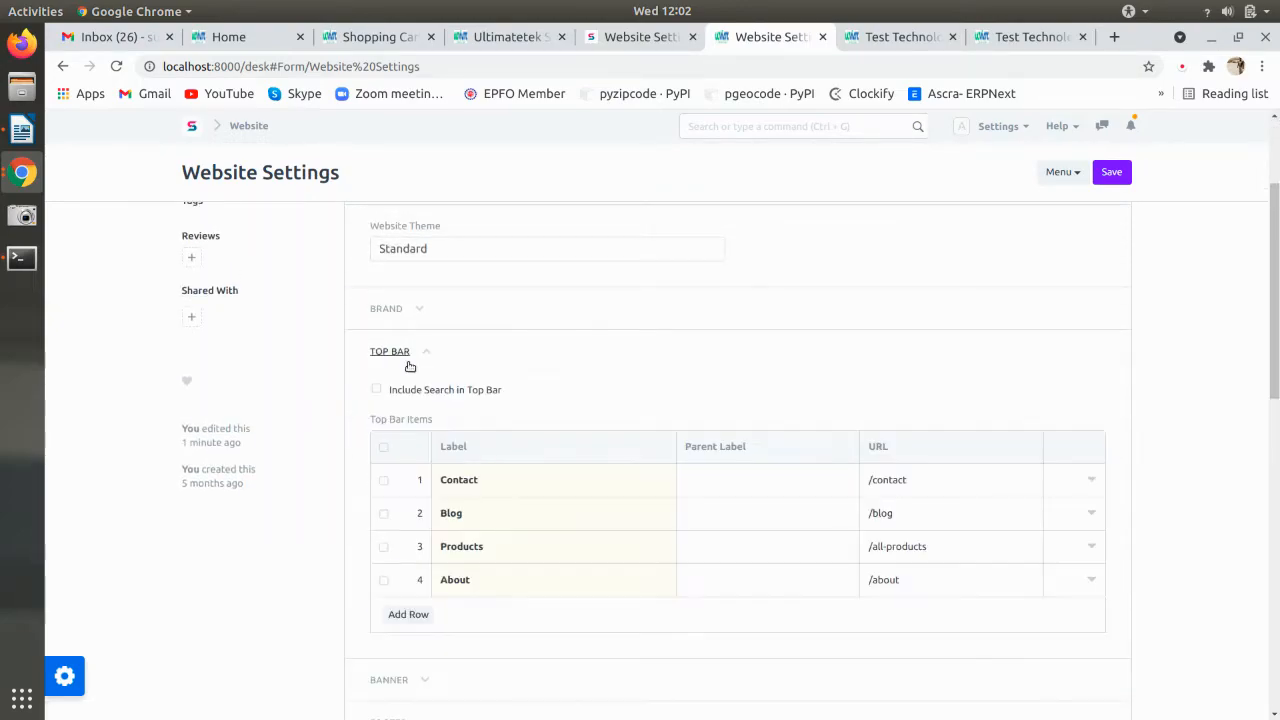
{"action": "left_click", "coordinate": [408, 488]}
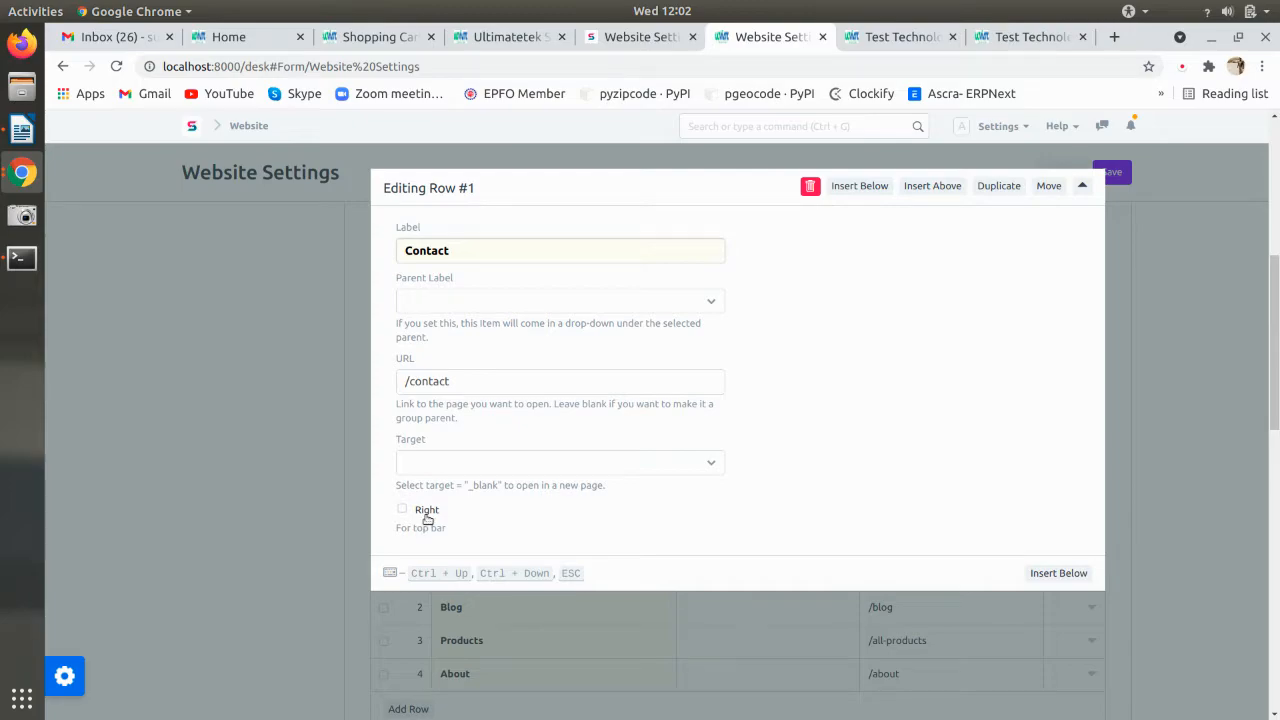
{"action": "left_click", "coordinate": [427, 512]}
{"action": "key", "text": "ctrl+Down"}
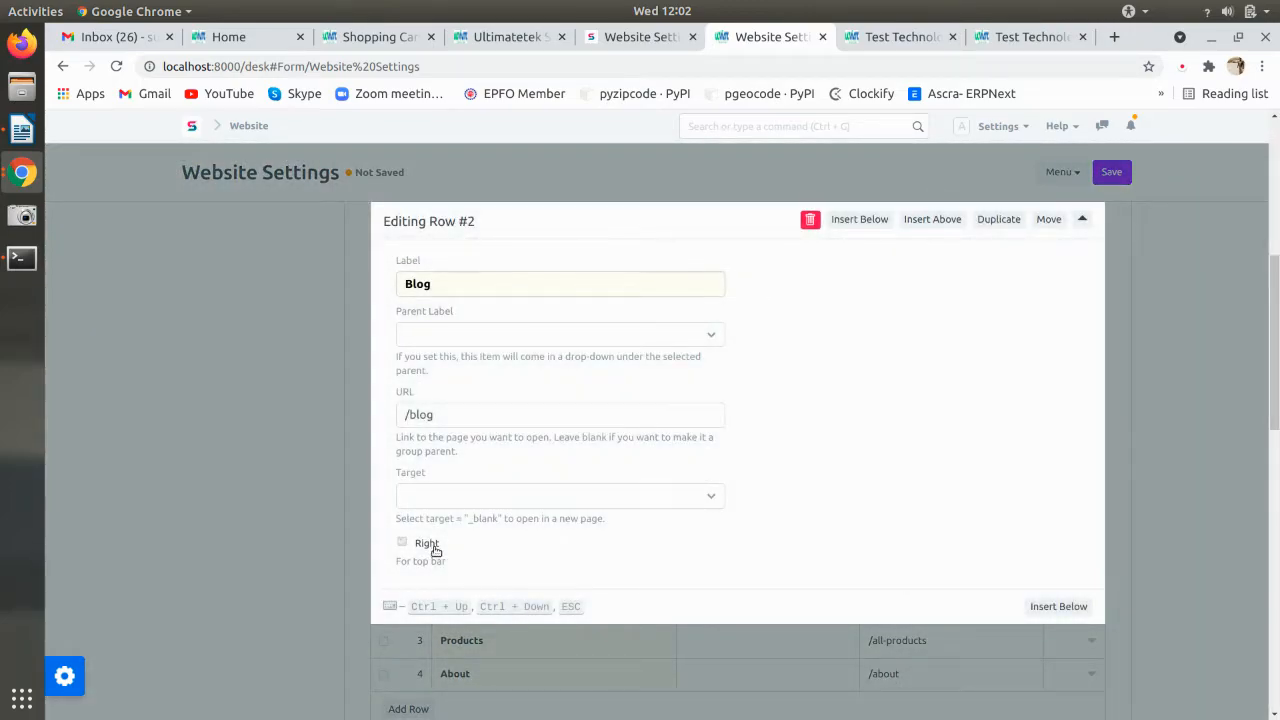
{"action": "key", "text": "ctrl+Down"}
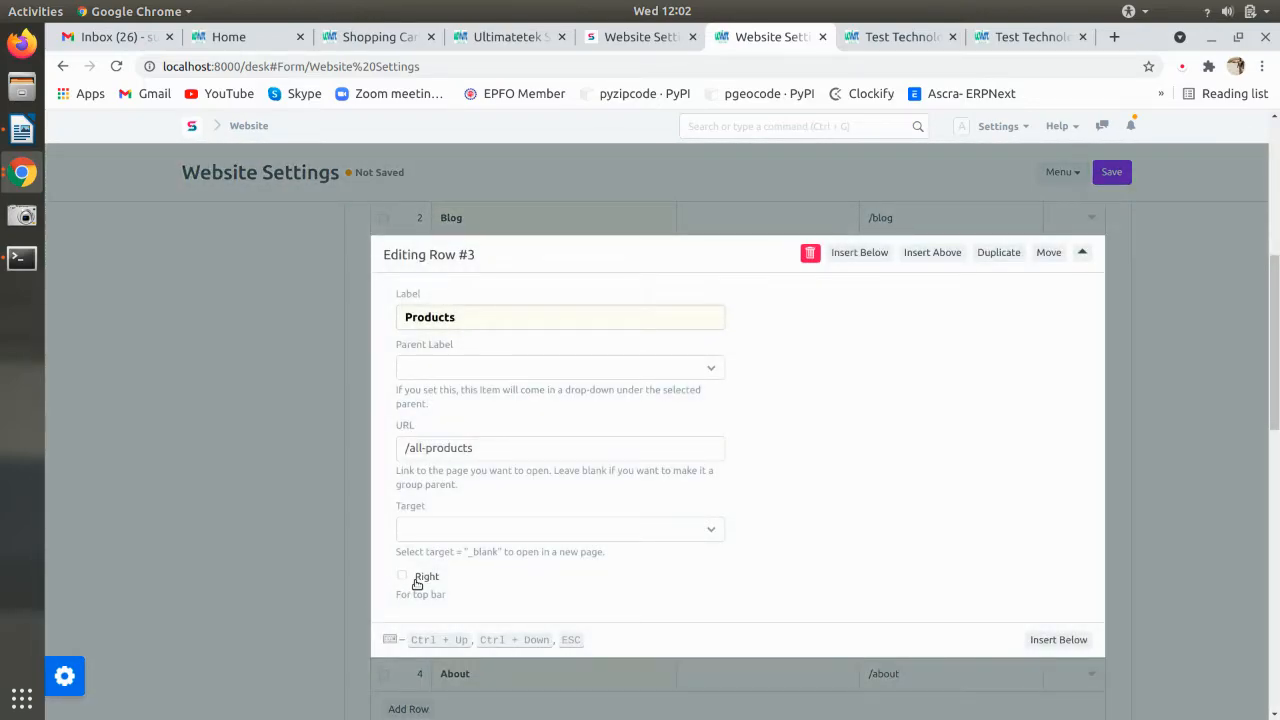
{"action": "left_click", "coordinate": [283, 566]}
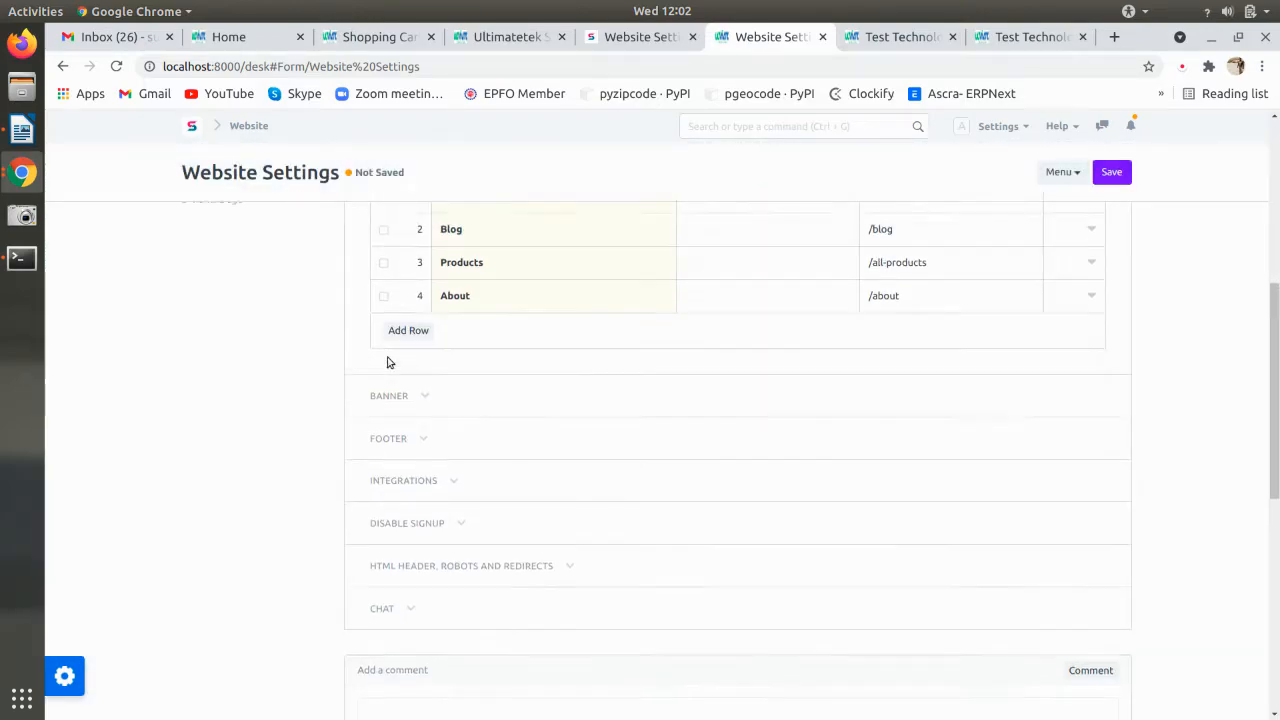
{"action": "scroll", "coordinate": [389, 360], "scroll_direction": "up", "scroll_amount": 1}
{"action": "scroll", "coordinate": [389, 360], "scroll_direction": "up", "scroll_amount": 5}
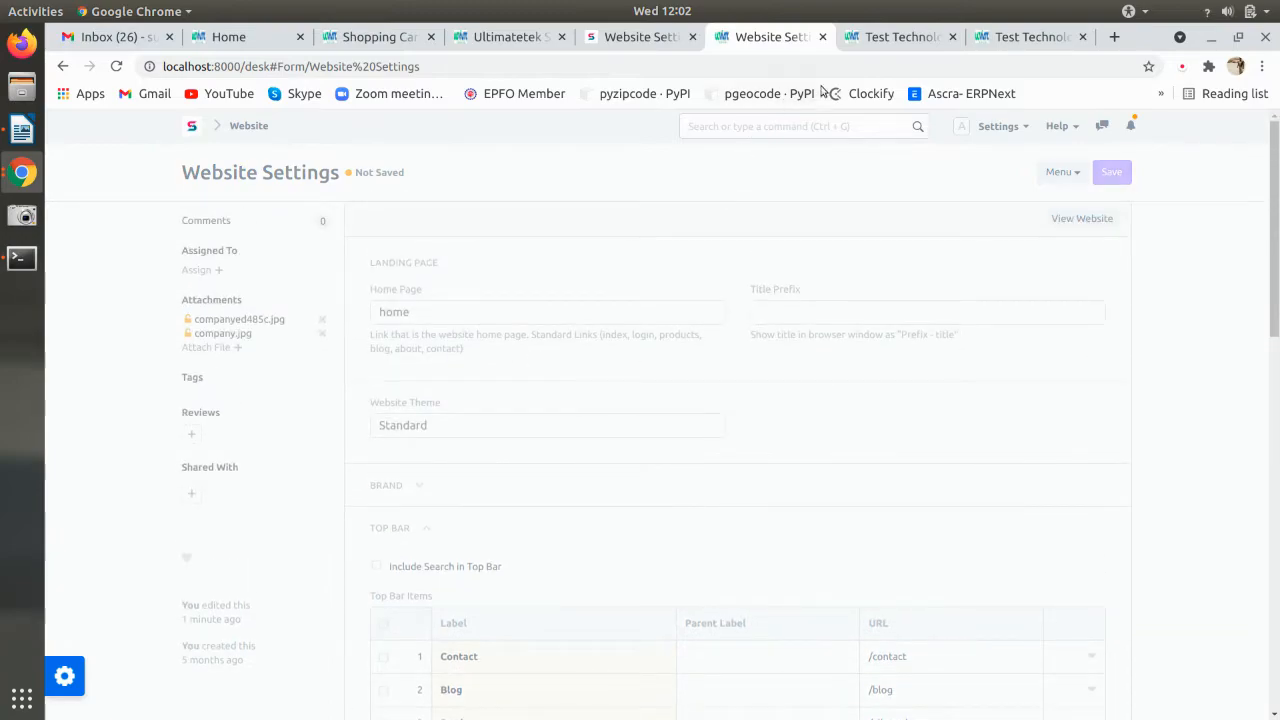
{"action": "left_click", "coordinate": [893, 37]}
{"action": "key", "text": "F5"}
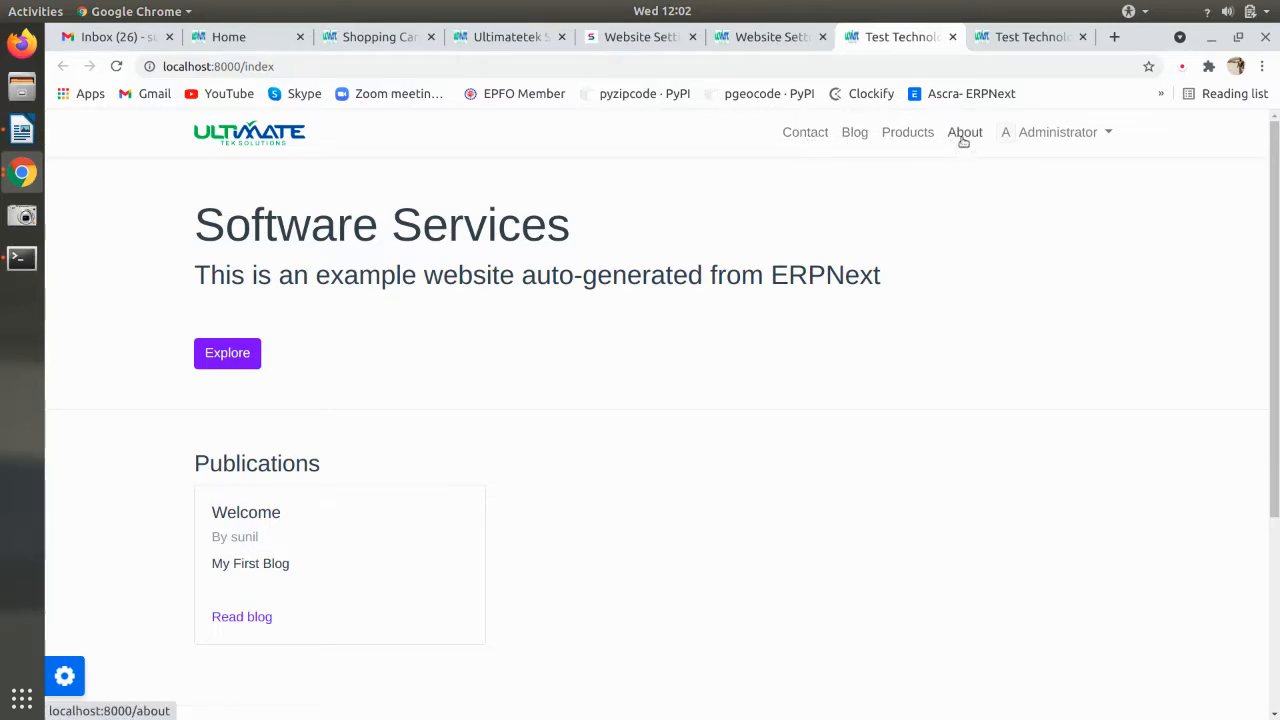
- Move the About row to first place in the Top Bar Items table
{"action": "left_click", "coordinate": [778, 40]}
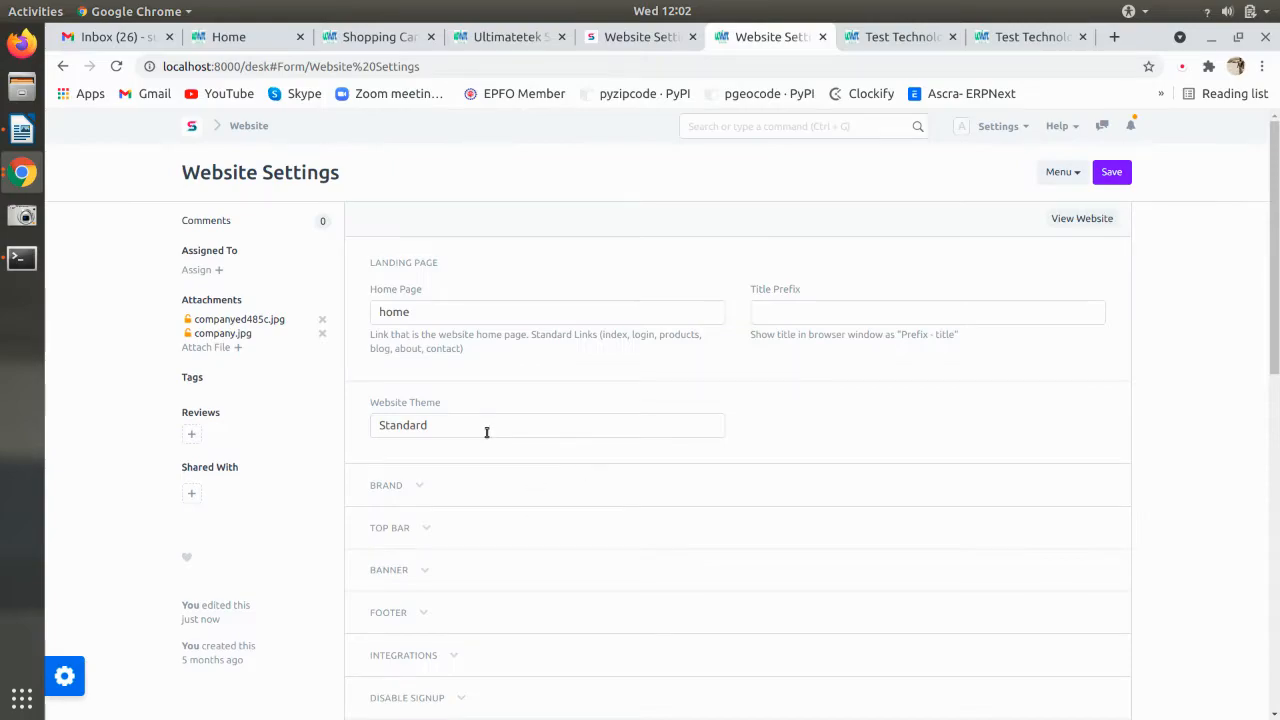
{"action": "scroll", "coordinate": [487, 434], "scroll_direction": "down", "scroll_amount": 3}
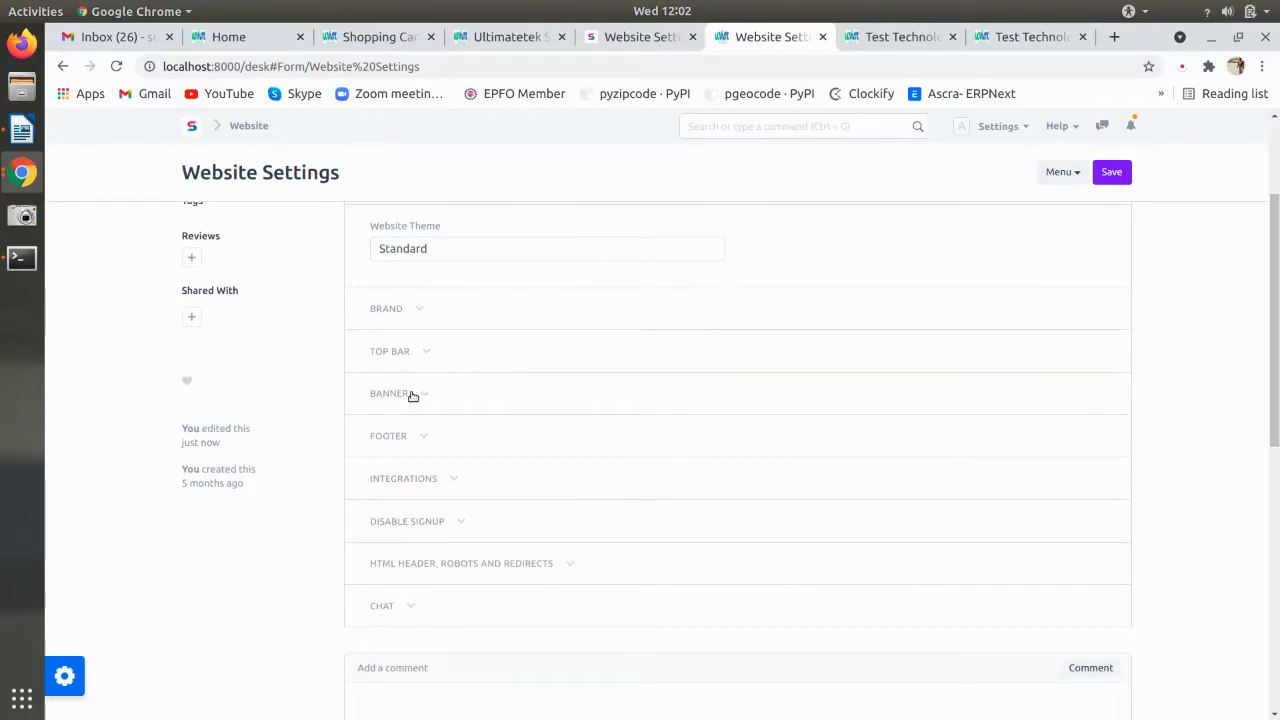
{"action": "left_click", "coordinate": [412, 397]}
{"action": "left_click", "coordinate": [412, 397]}
{"action": "left_click", "coordinate": [412, 397]}
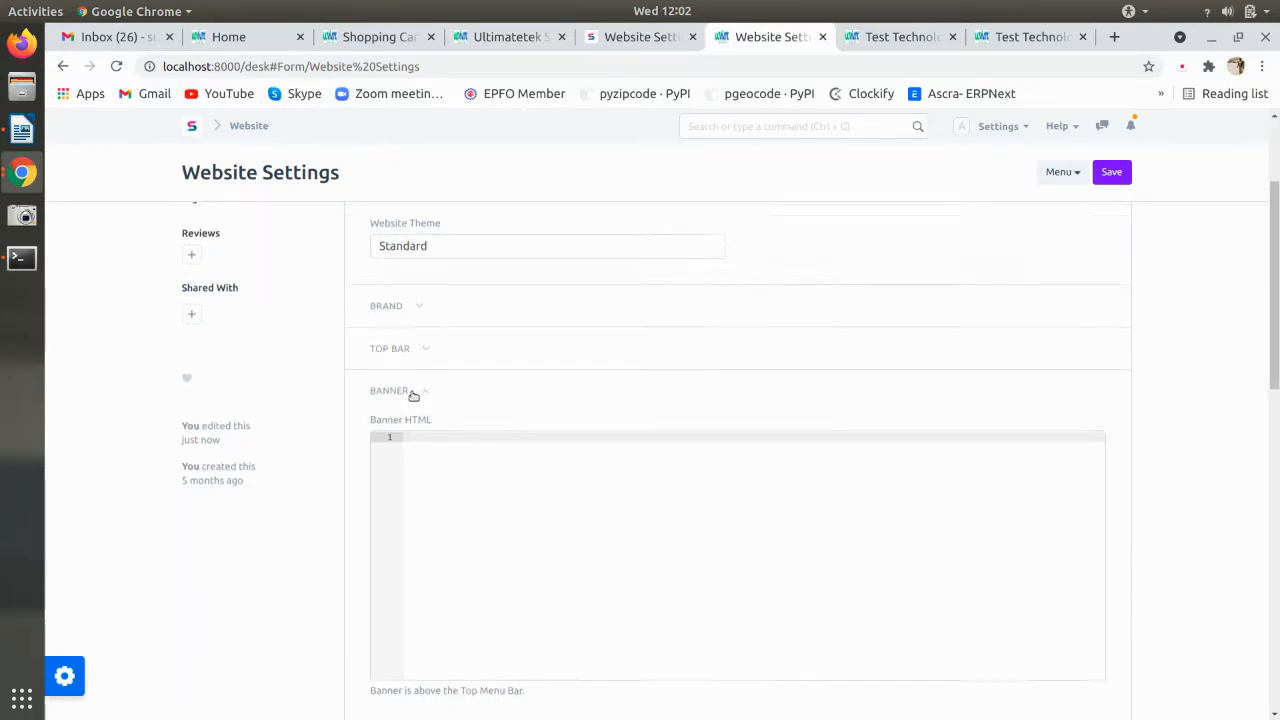
{"action": "scroll", "coordinate": [437, 477], "scroll_direction": "down", "scroll_amount": 5}
{"action": "scroll", "coordinate": [420, 495], "scroll_direction": "up", "scroll_amount": 4}
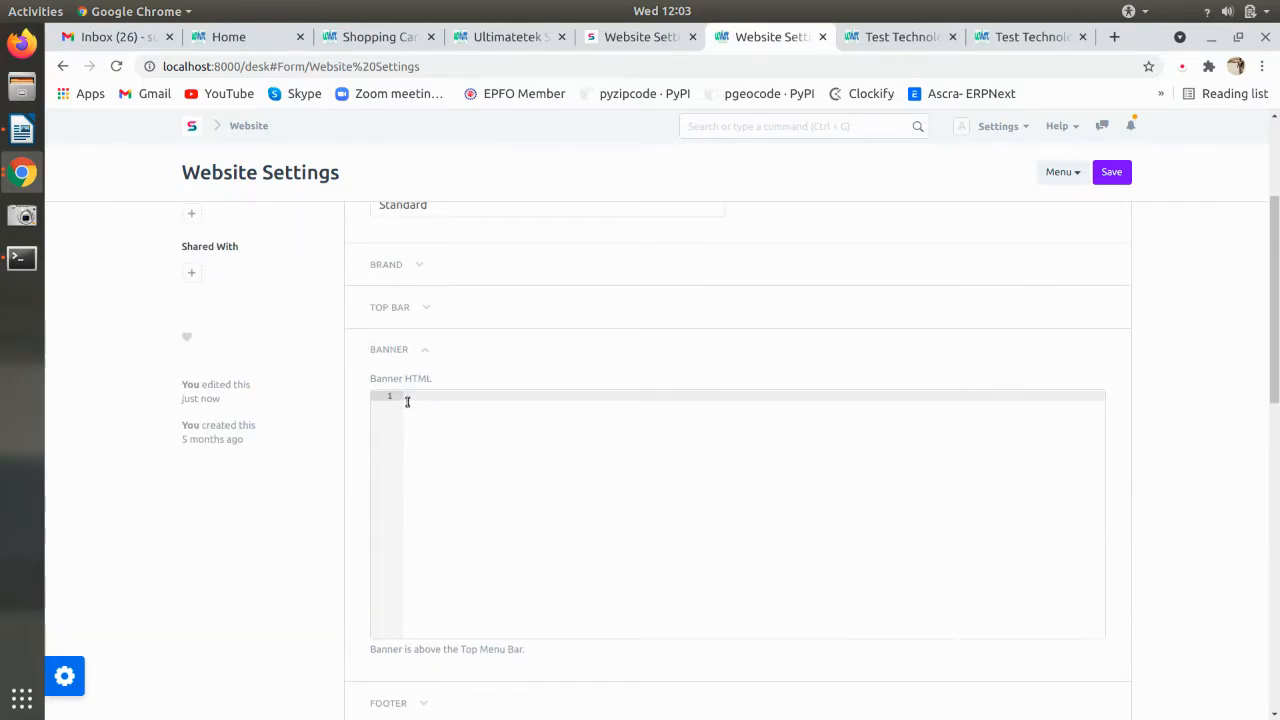
{"action": "left_click", "coordinate": [390, 307]}
{"action": "left_click_drag", "start_coordinate": [412, 543], "coordinate": [471, 420]}
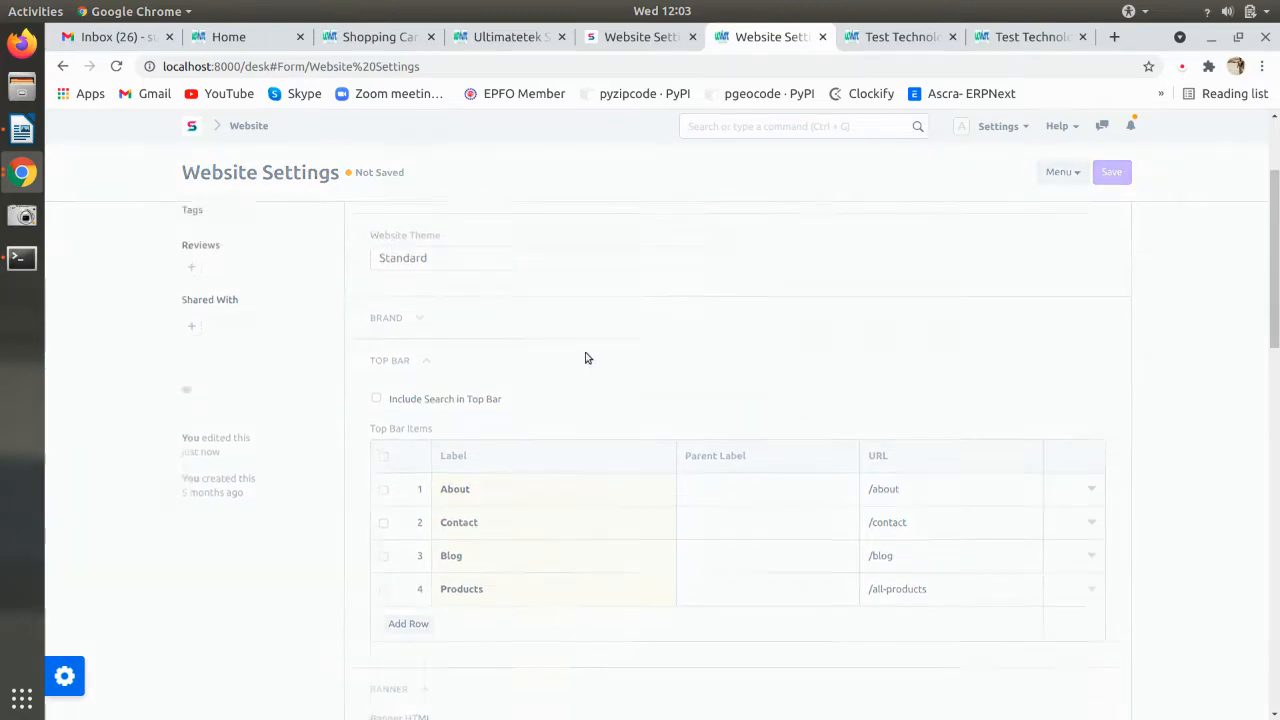
- Check the site's navbar and preview the About Us page
{"action": "left_click", "coordinate": [868, 40]}
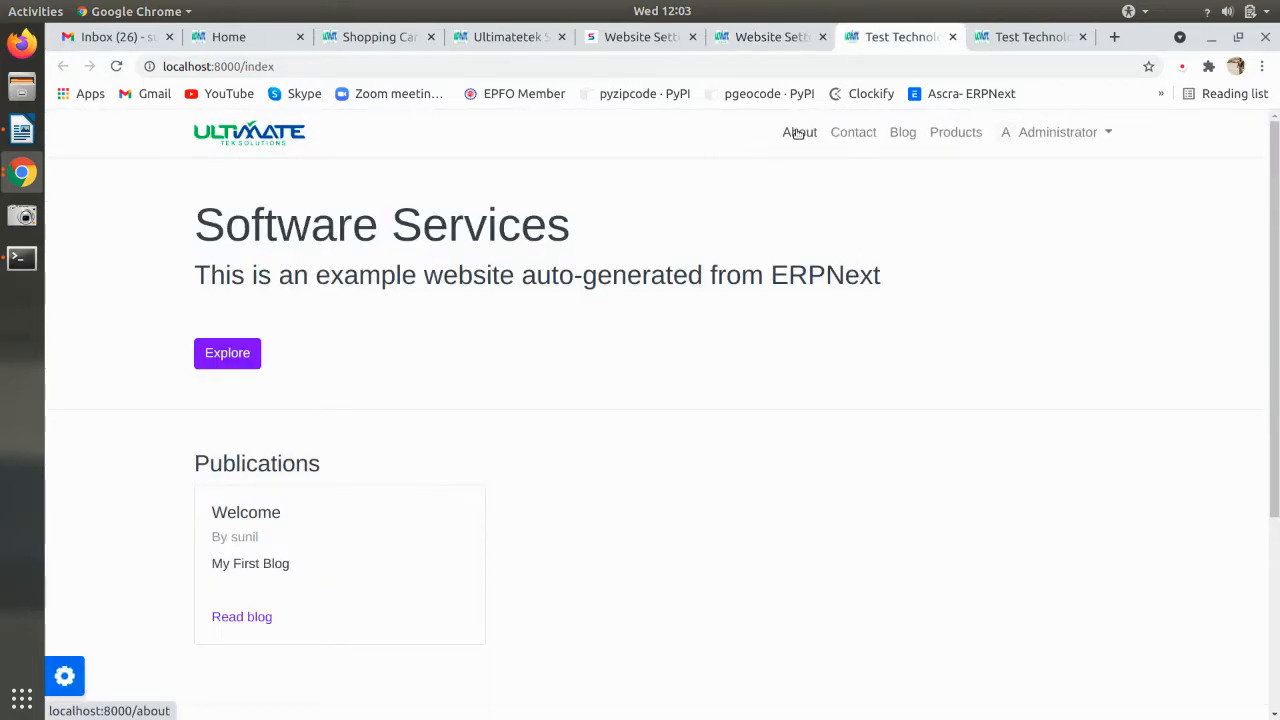
{"action": "left_click", "coordinate": [797, 134]}
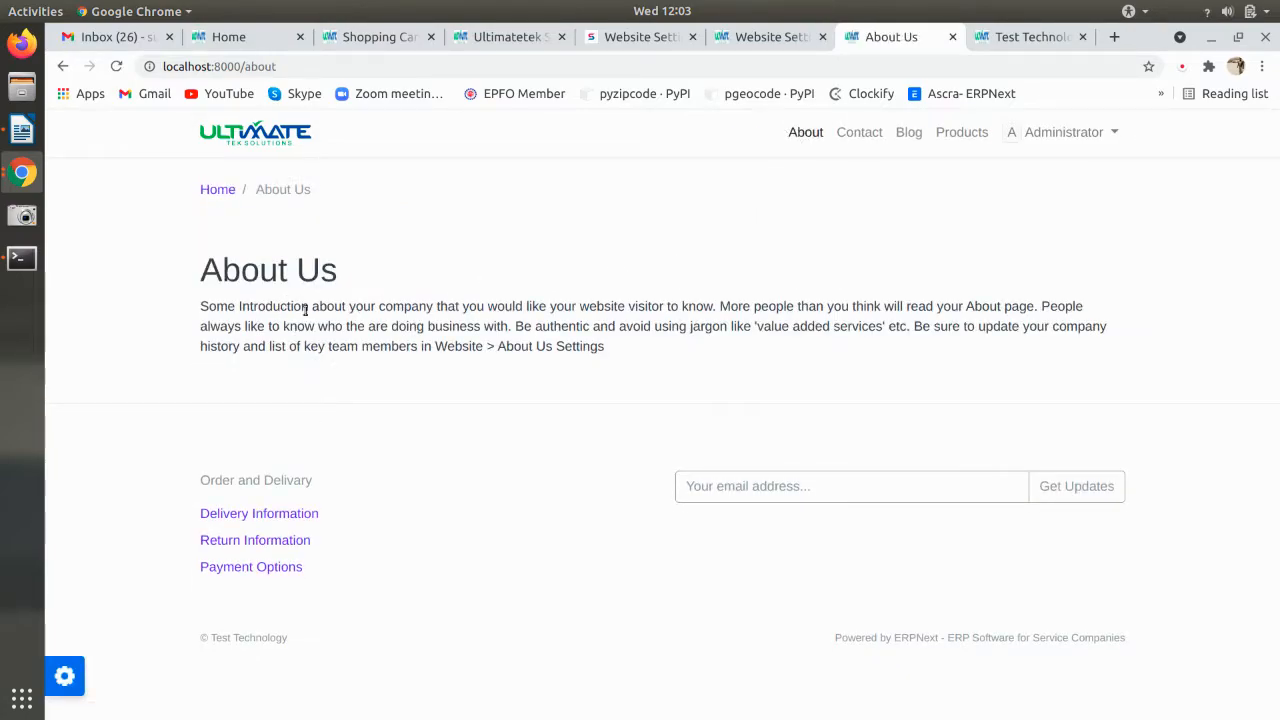
{"action": "left_click", "coordinate": [1016, 40]}
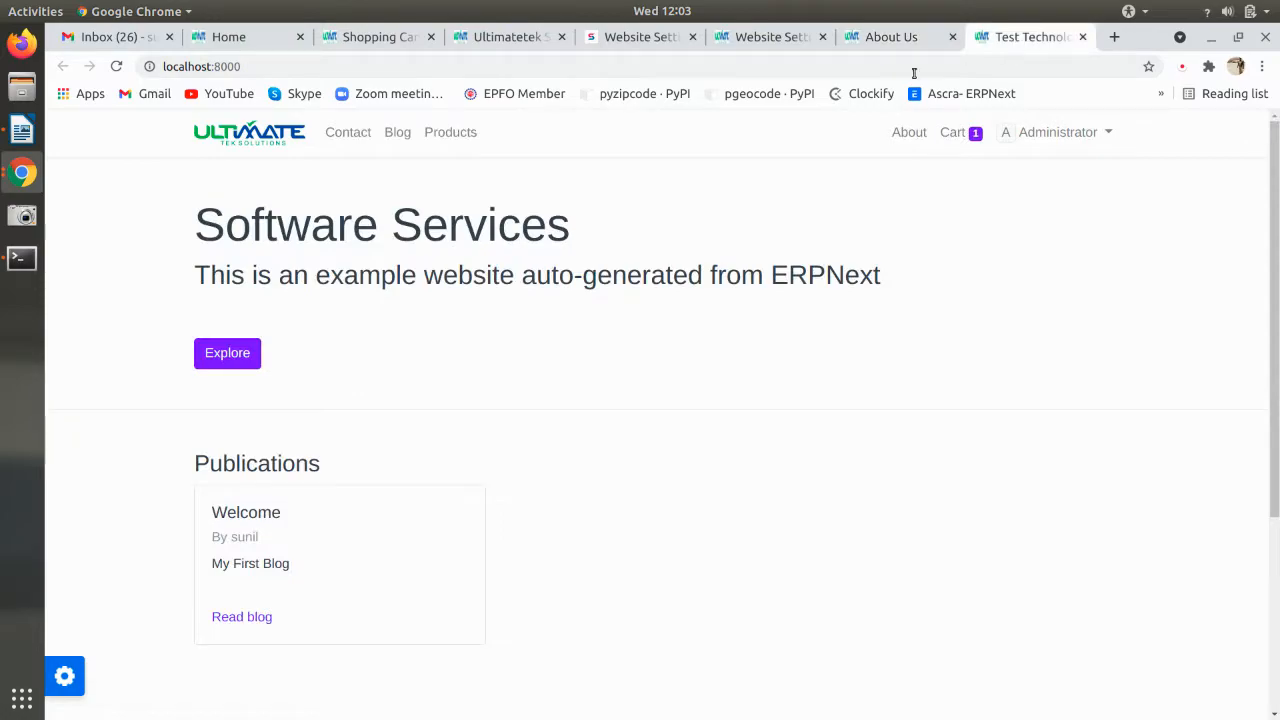
- Set the About Us Settings Company Introduction to 'Sample Text' and save
{"action": "left_click", "coordinate": [1060, 132]}
{"action": "left_click", "coordinate": [1045, 224]}
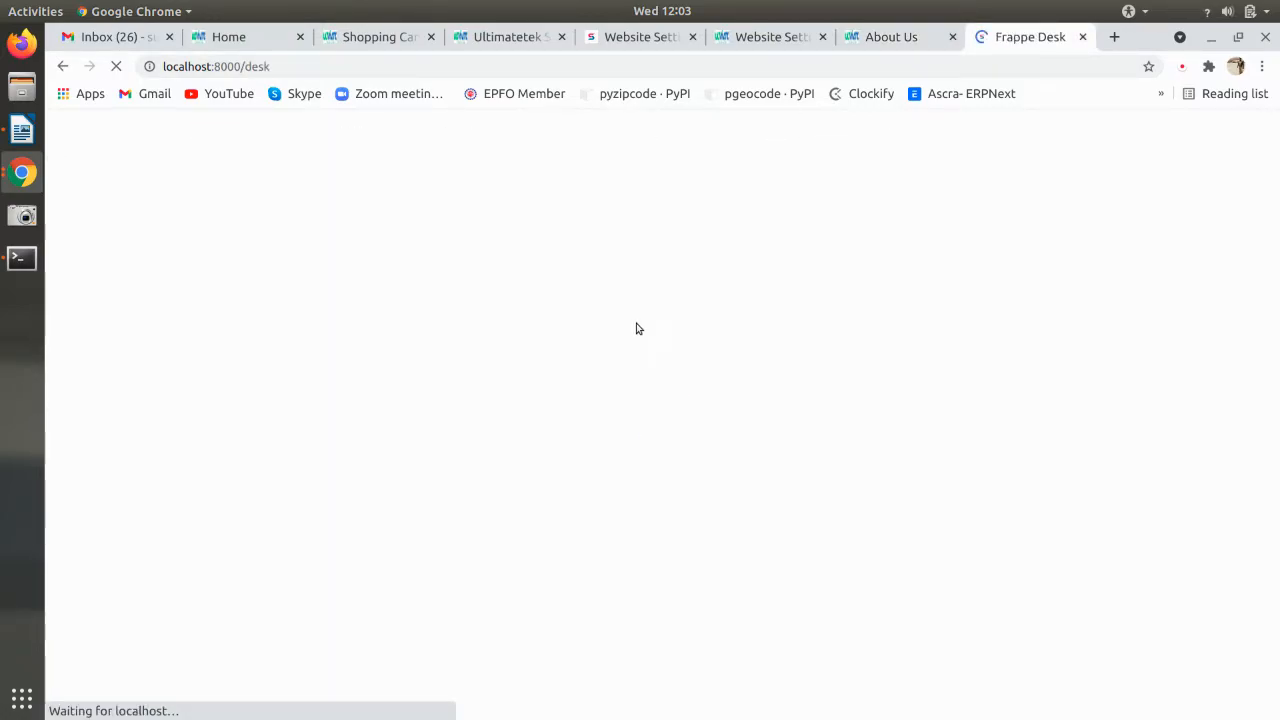
{"action": "left_click", "coordinate": [305, 533]}
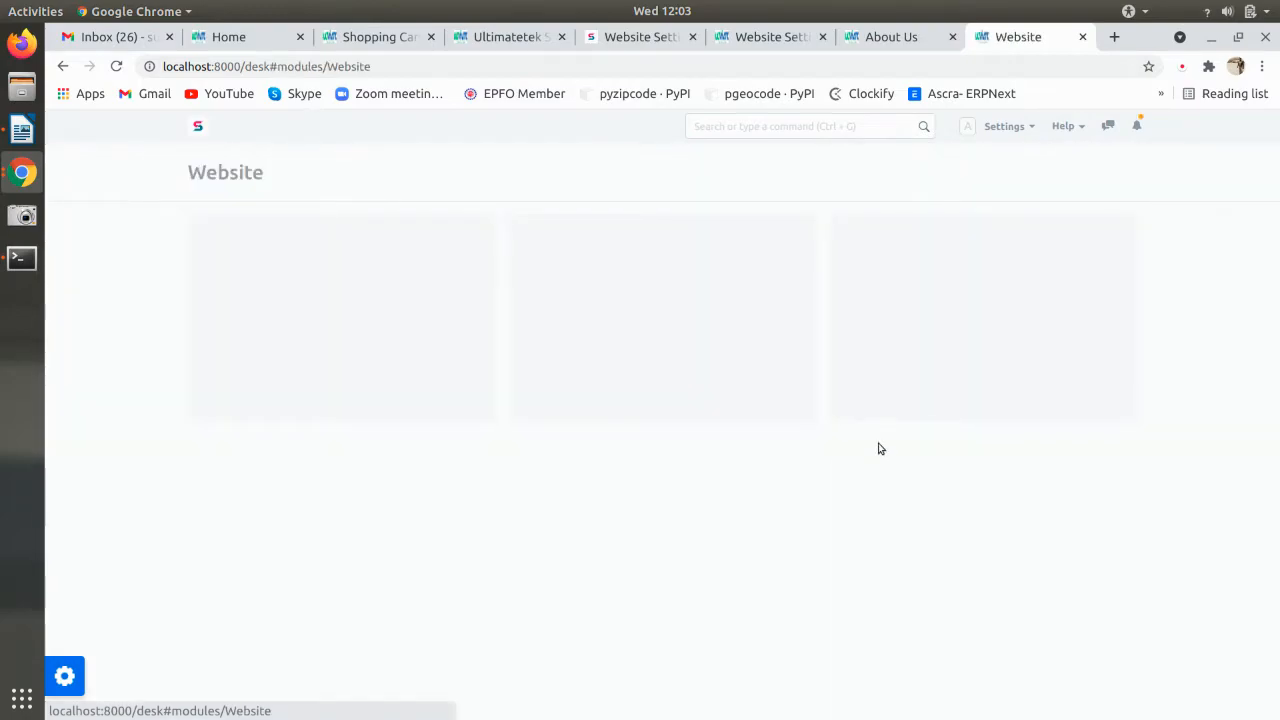
{"action": "left_click", "coordinate": [909, 337]}
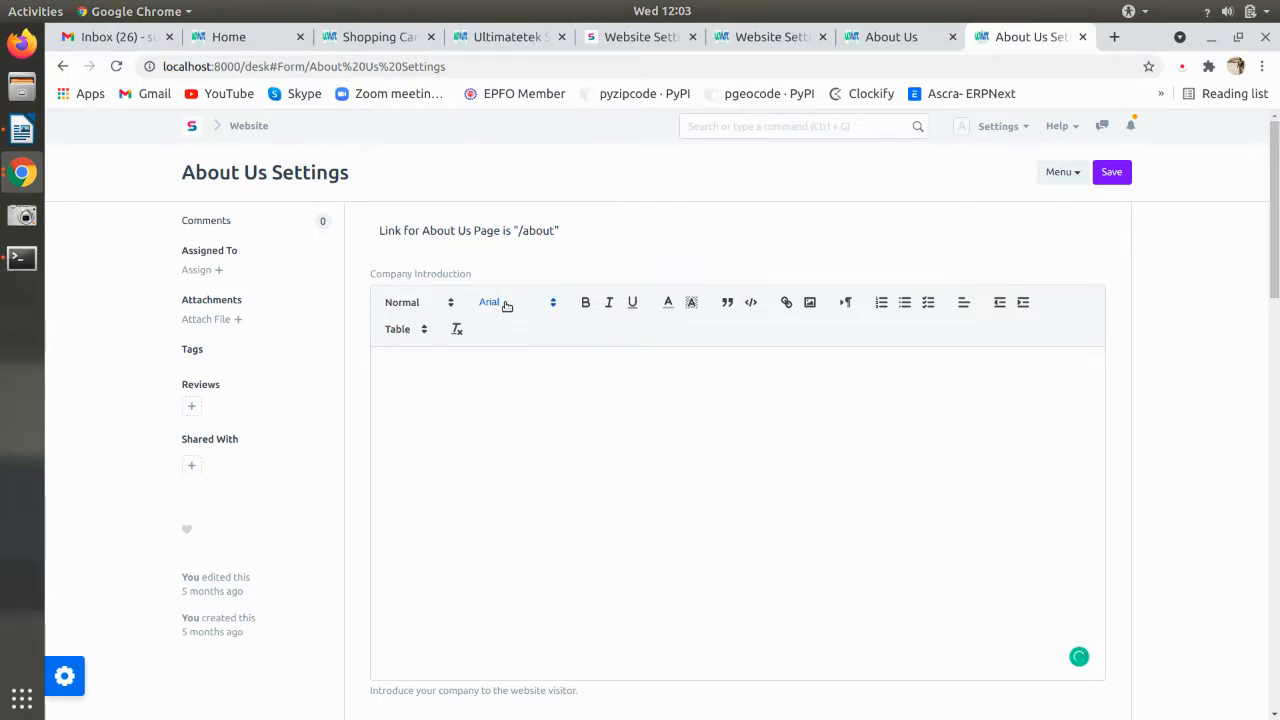
{"action": "type", "text": "ample Text"}
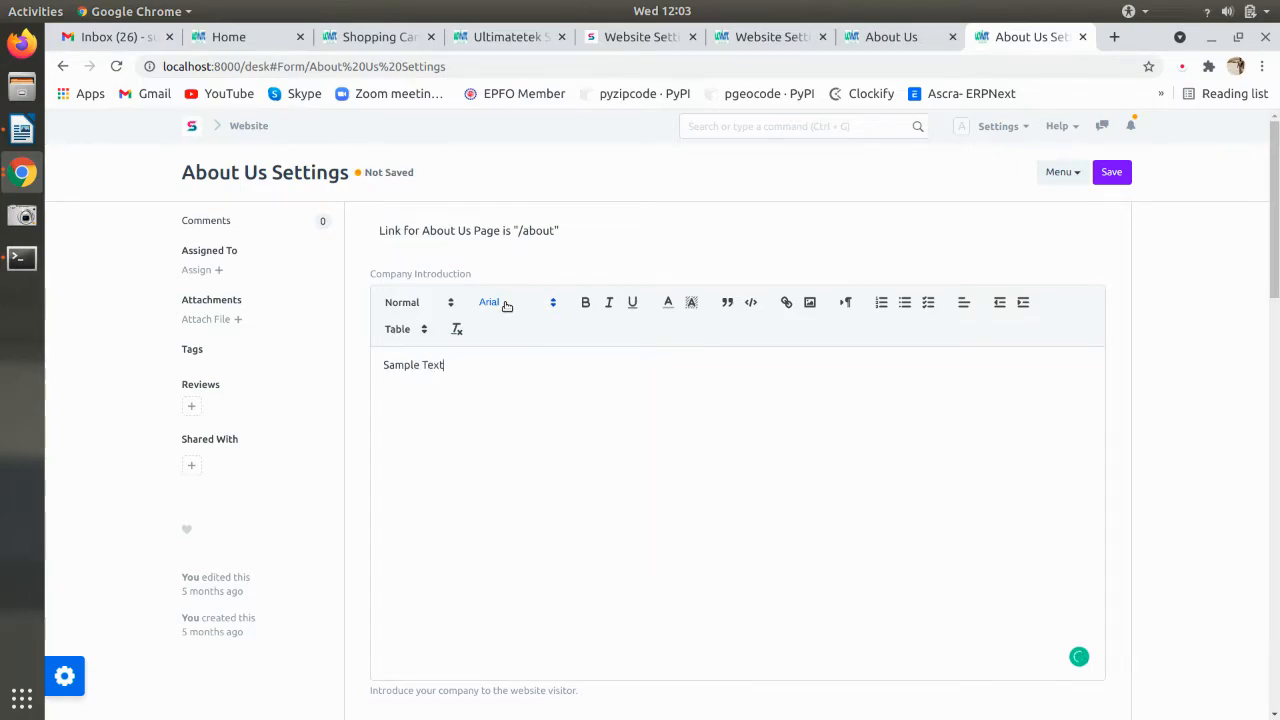
{"action": "key", "text": "ctrl+s"}
- Reload the live About Us page to confirm the Sample Text introduction
{"action": "left_click", "coordinate": [888, 36]}
{"action": "key", "text": "ctrl+r"}
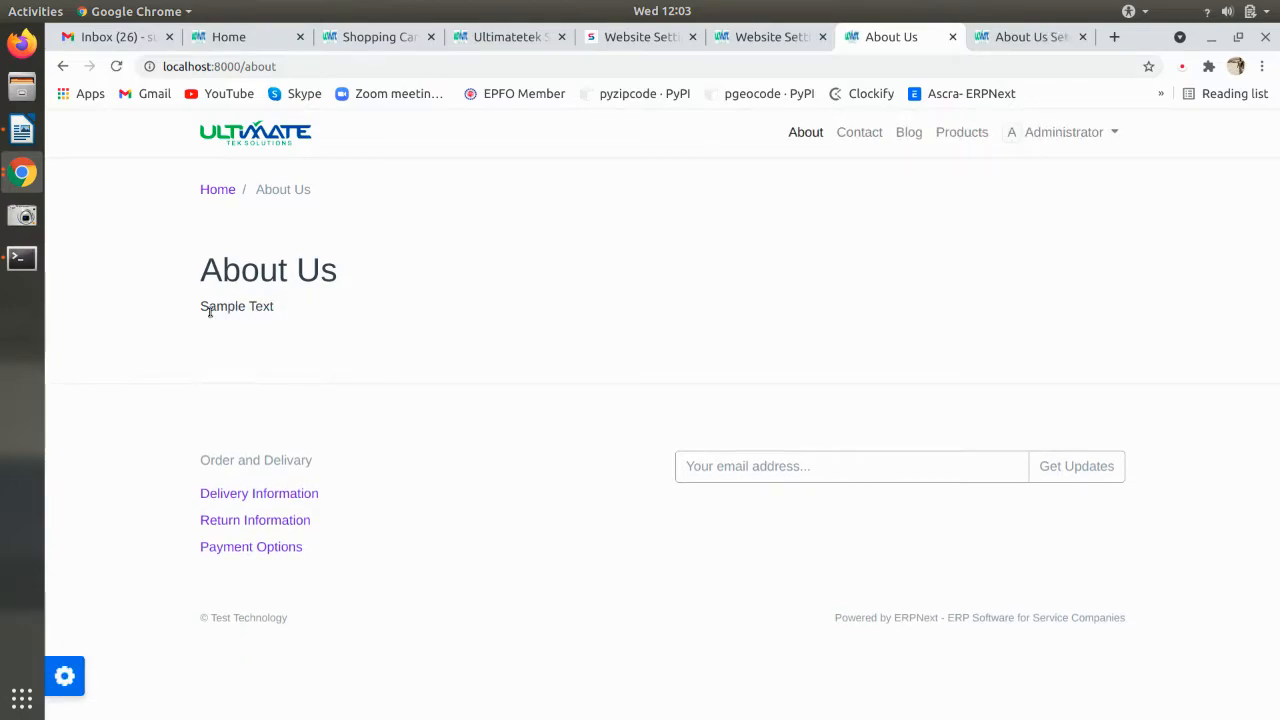
{"action": "left_click_drag", "start_coordinate": [222, 312], "coordinate": [283, 309]}
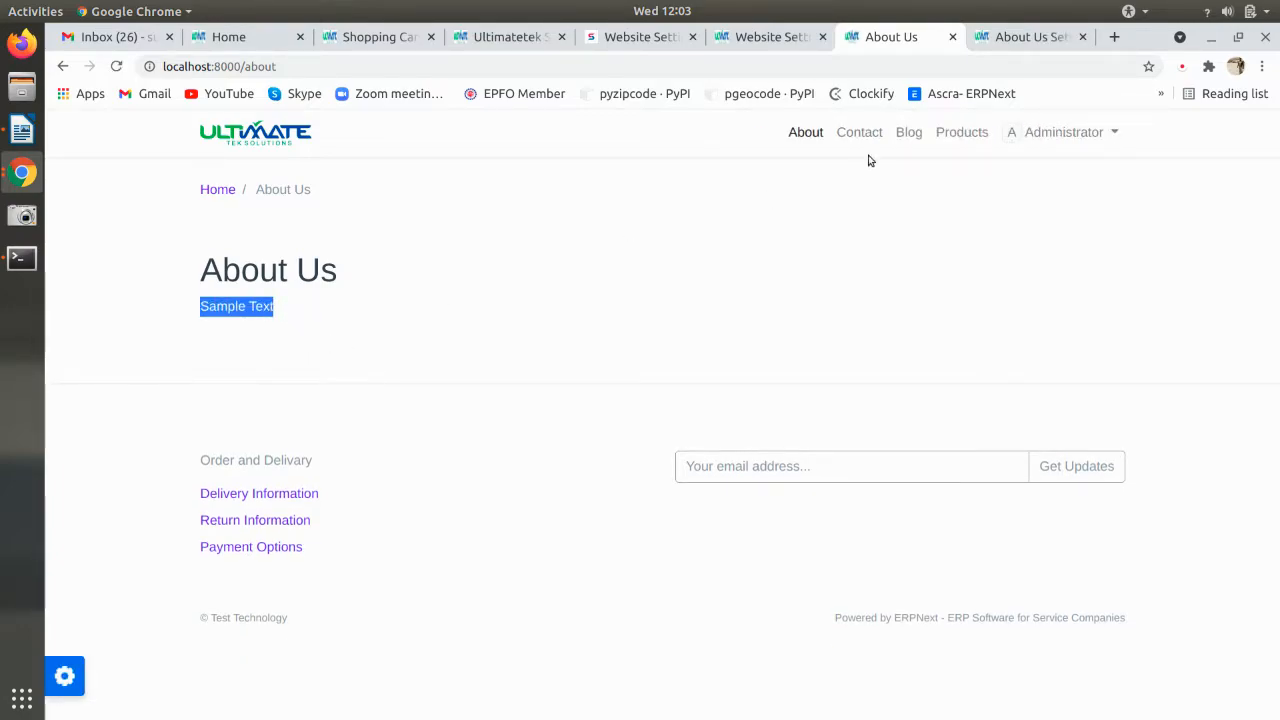
{"action": "left_click", "coordinate": [995, 40]}
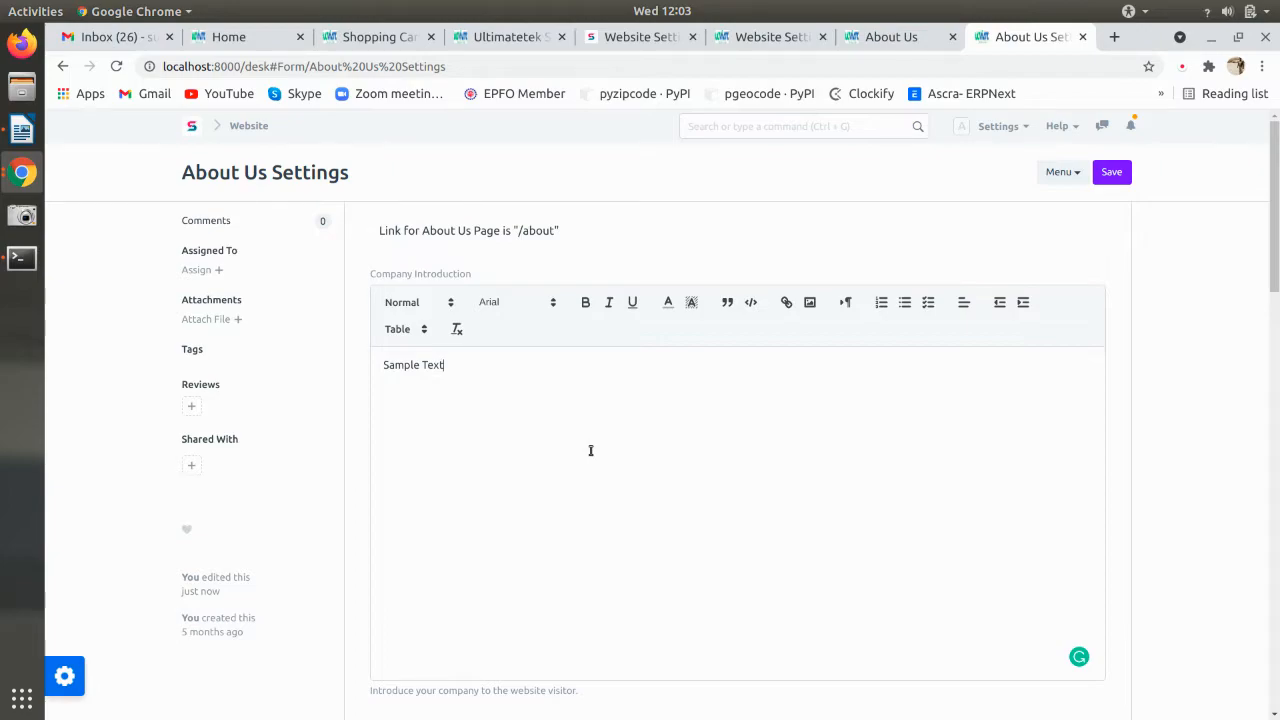
- Add a blank row to the Team Members table in About Us Settings
{"action": "scroll", "coordinate": [590, 450], "scroll_direction": "down", "scroll_amount": 5}
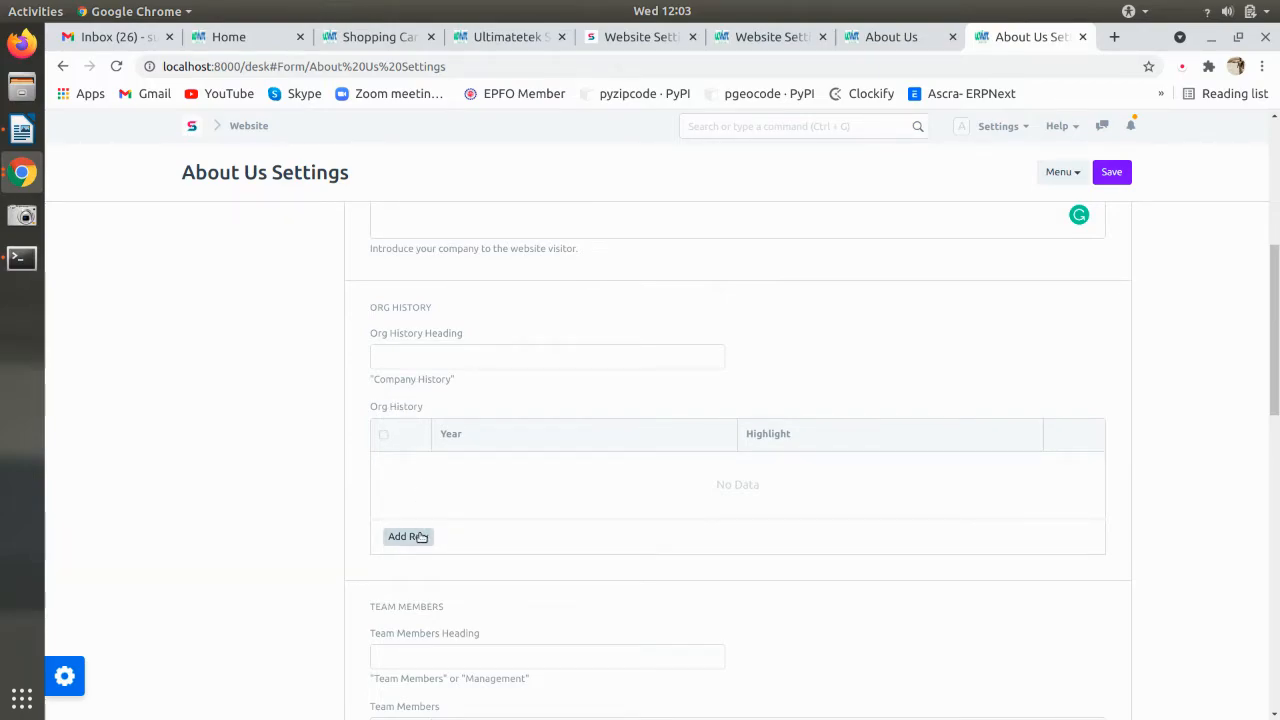
{"action": "scroll", "coordinate": [421, 537], "scroll_direction": "down", "scroll_amount": 2}
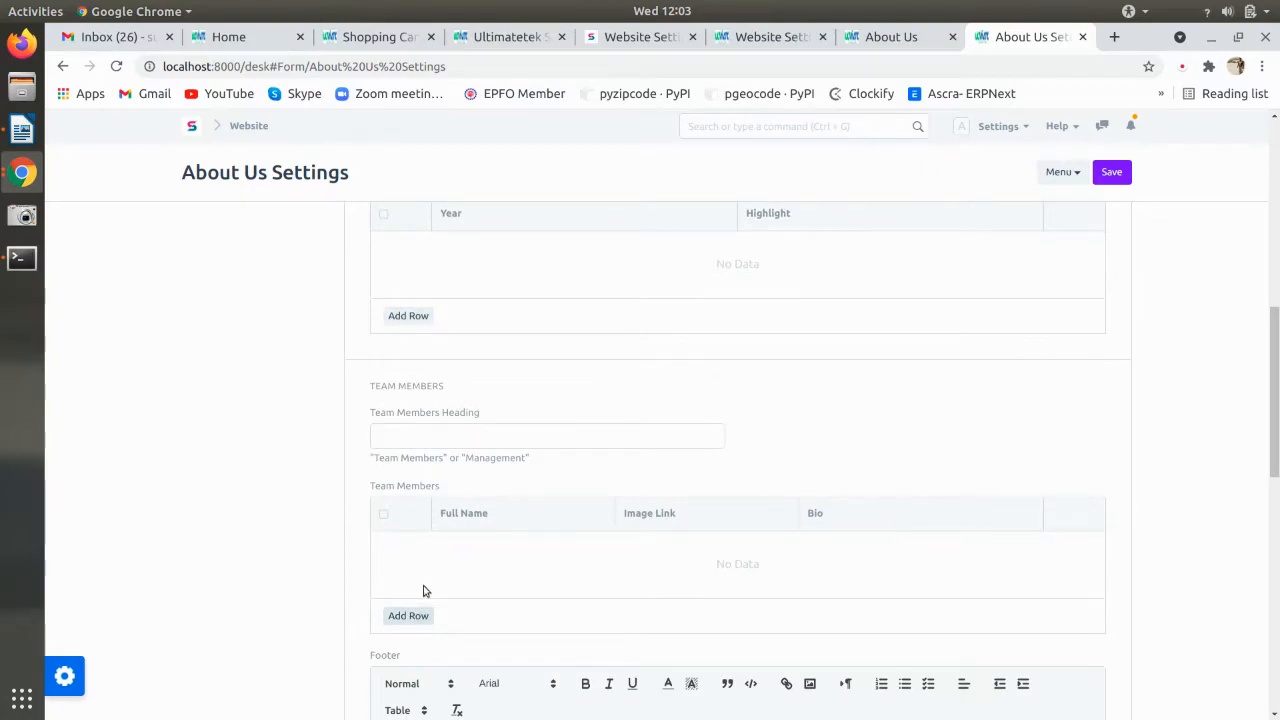
{"action": "scroll", "coordinate": [428, 575], "scroll_direction": "down", "scroll_amount": 1}
{"action": "left_click", "coordinate": [410, 484]}
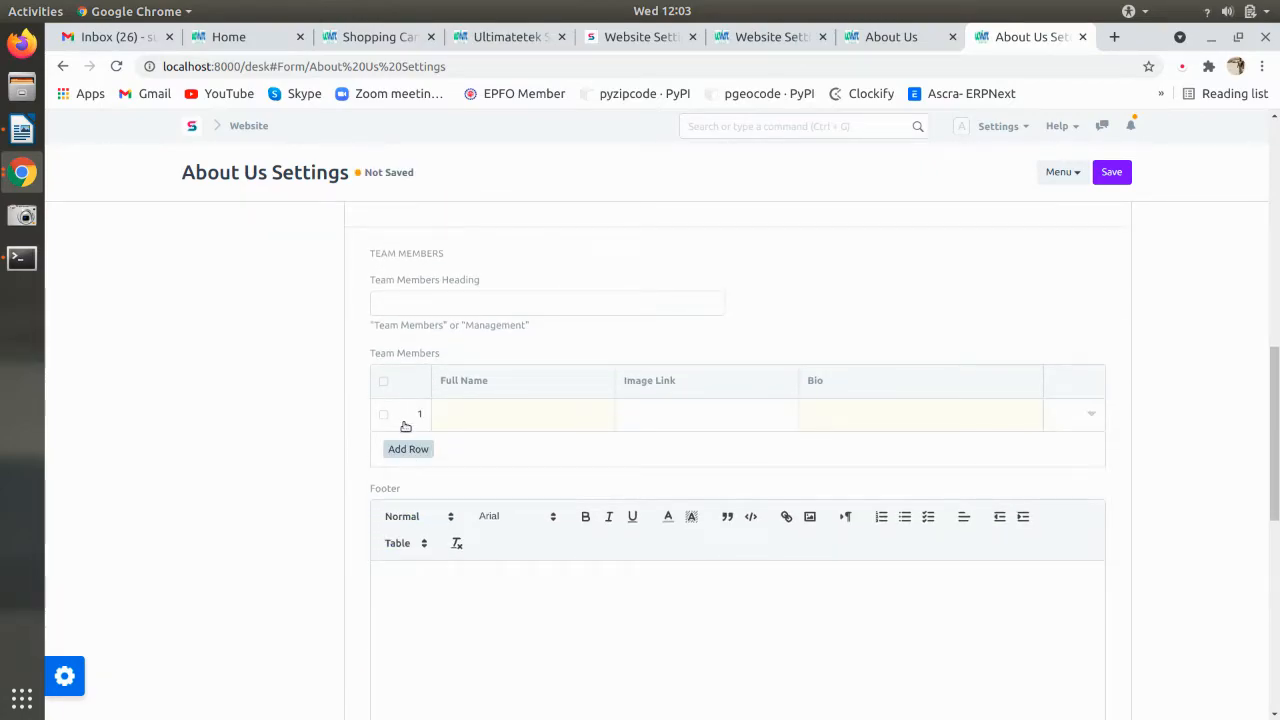
{"action": "left_click", "coordinate": [406, 427]}
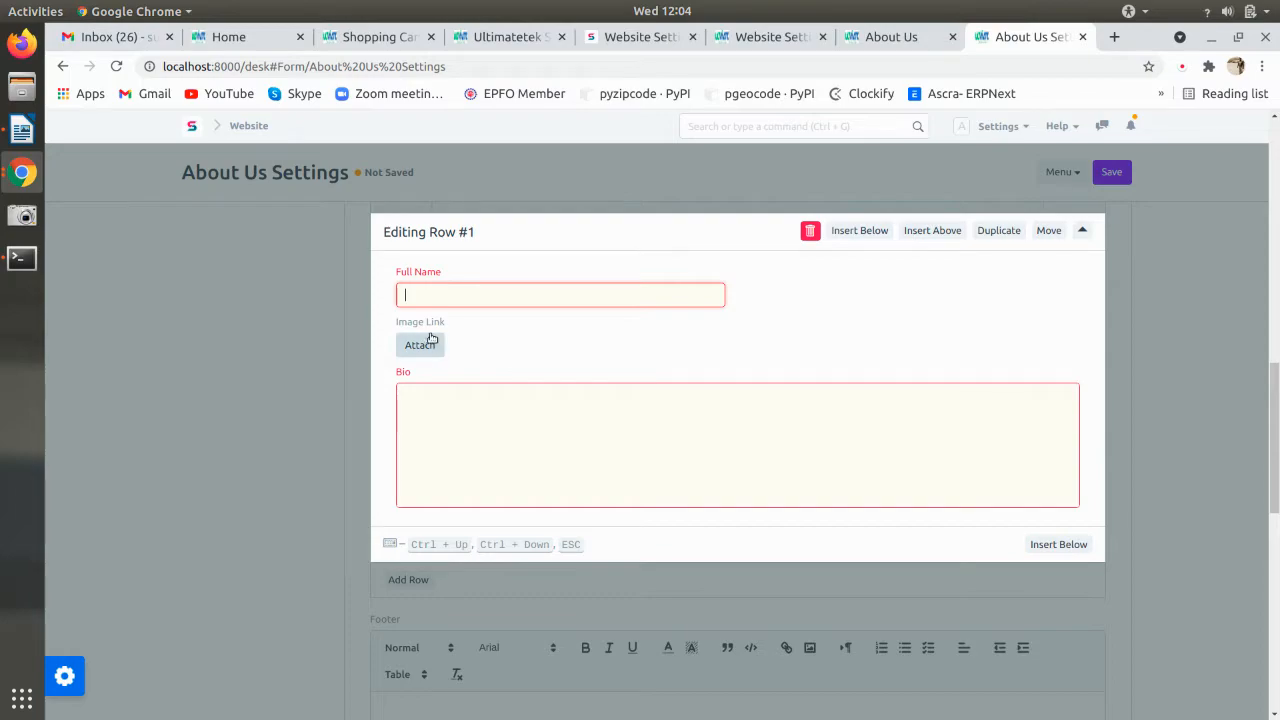
{"action": "left_click", "coordinate": [317, 442]}
{"action": "scroll", "coordinate": [323, 454], "scroll_direction": "down", "scroll_amount": 4}
{"action": "scroll", "coordinate": [323, 454], "scroll_direction": "up", "scroll_amount": 5}
{"action": "scroll", "coordinate": [323, 455], "scroll_direction": "up", "scroll_amount": 10}
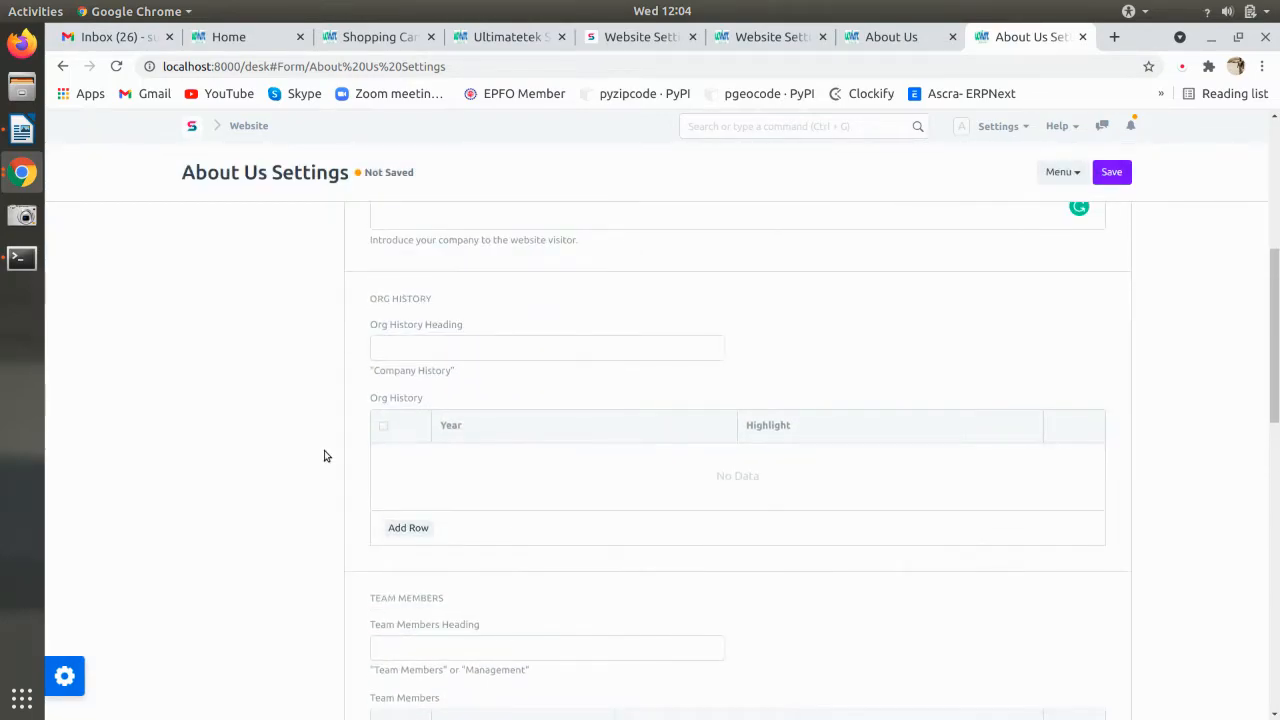
- View the site's About Us page, then the Software Services home page
{"action": "left_click", "coordinate": [248, 126]}
{"action": "left_click", "coordinate": [866, 45]}
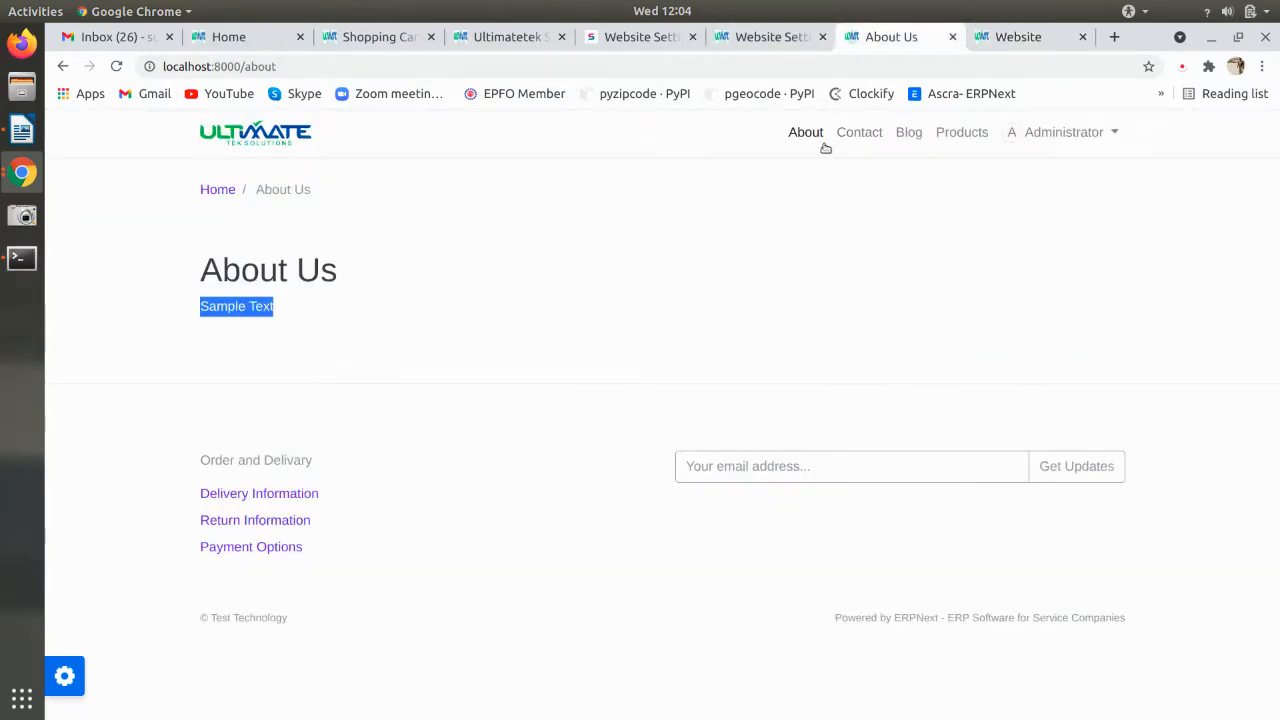
{"action": "left_click", "coordinate": [281, 131]}
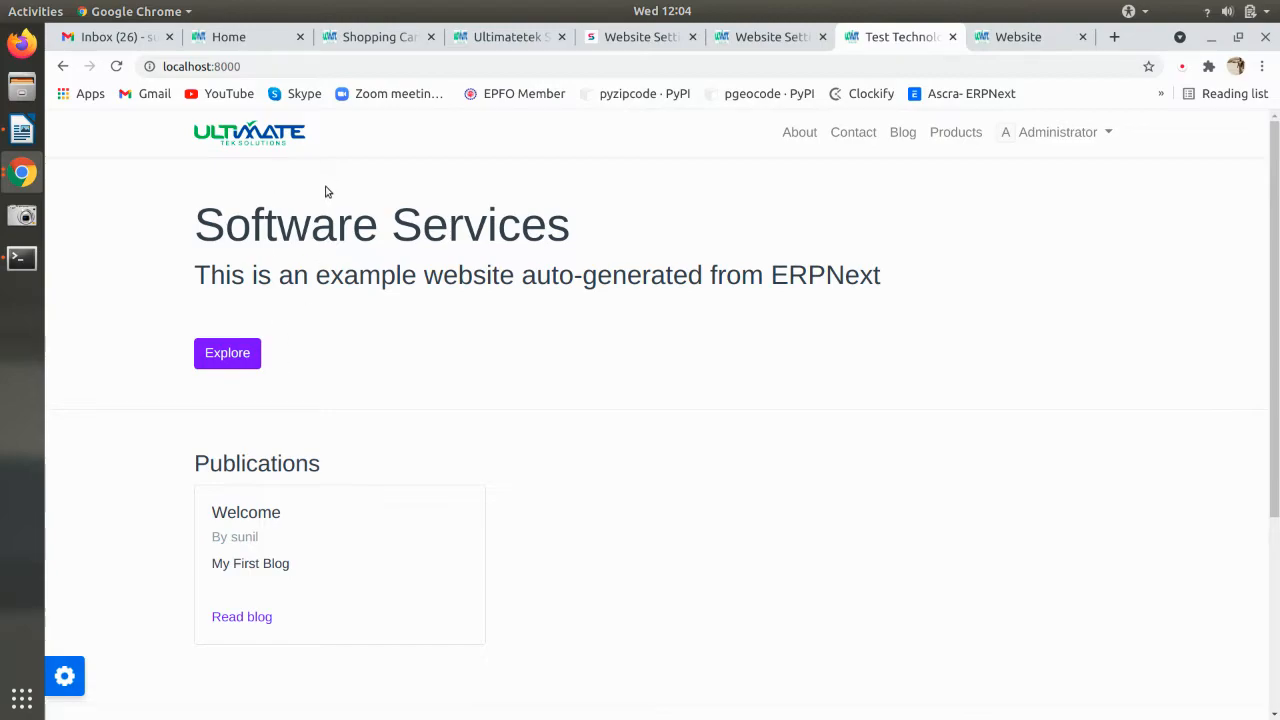
{"action": "scroll", "coordinate": [370, 420], "scroll_direction": "down", "scroll_amount": 3}
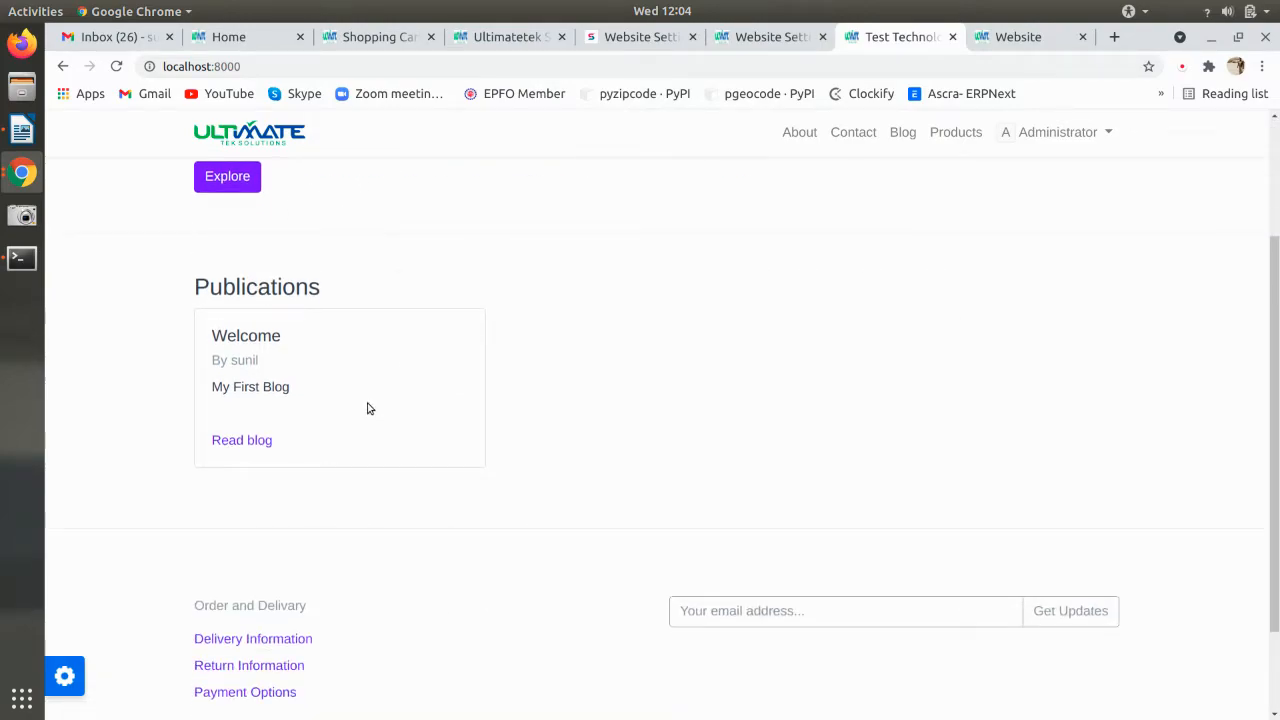
{"action": "scroll", "coordinate": [369, 407], "scroll_direction": "up", "scroll_amount": 3}
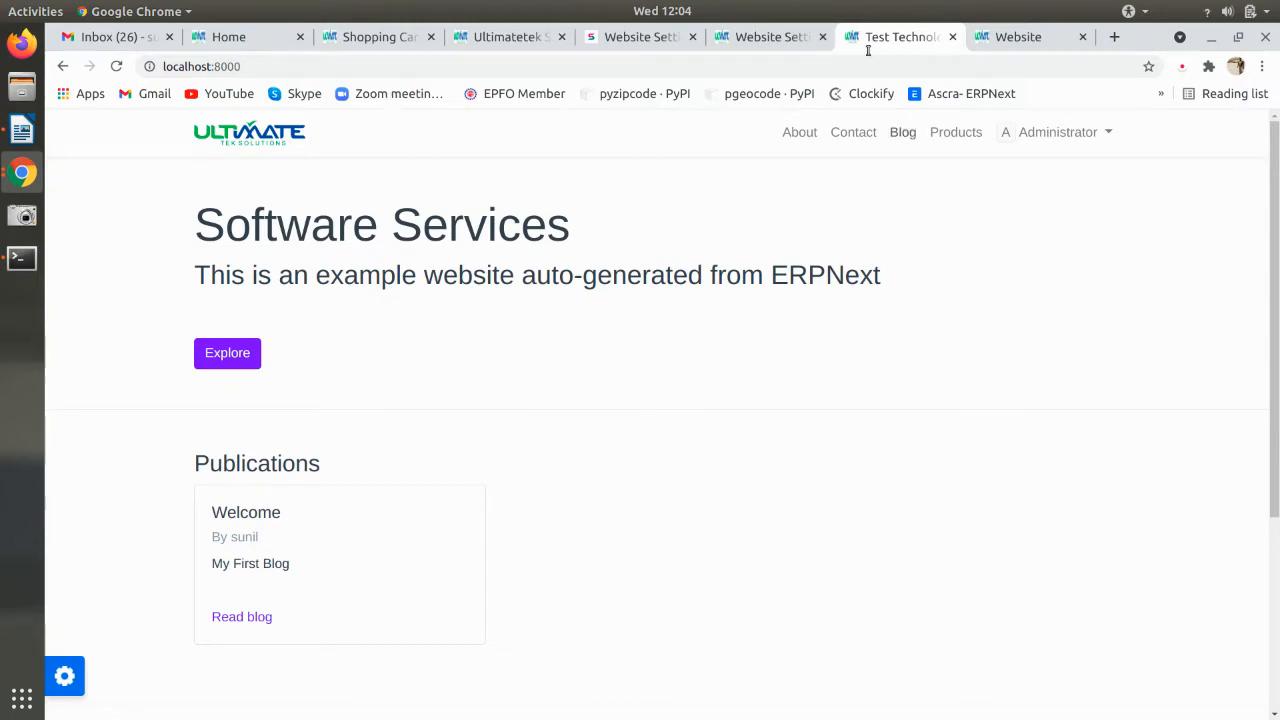
- Mark off the Website Setting section in the notes, moving on to Website Theme
{"action": "key", "text": "alt+Tab"}
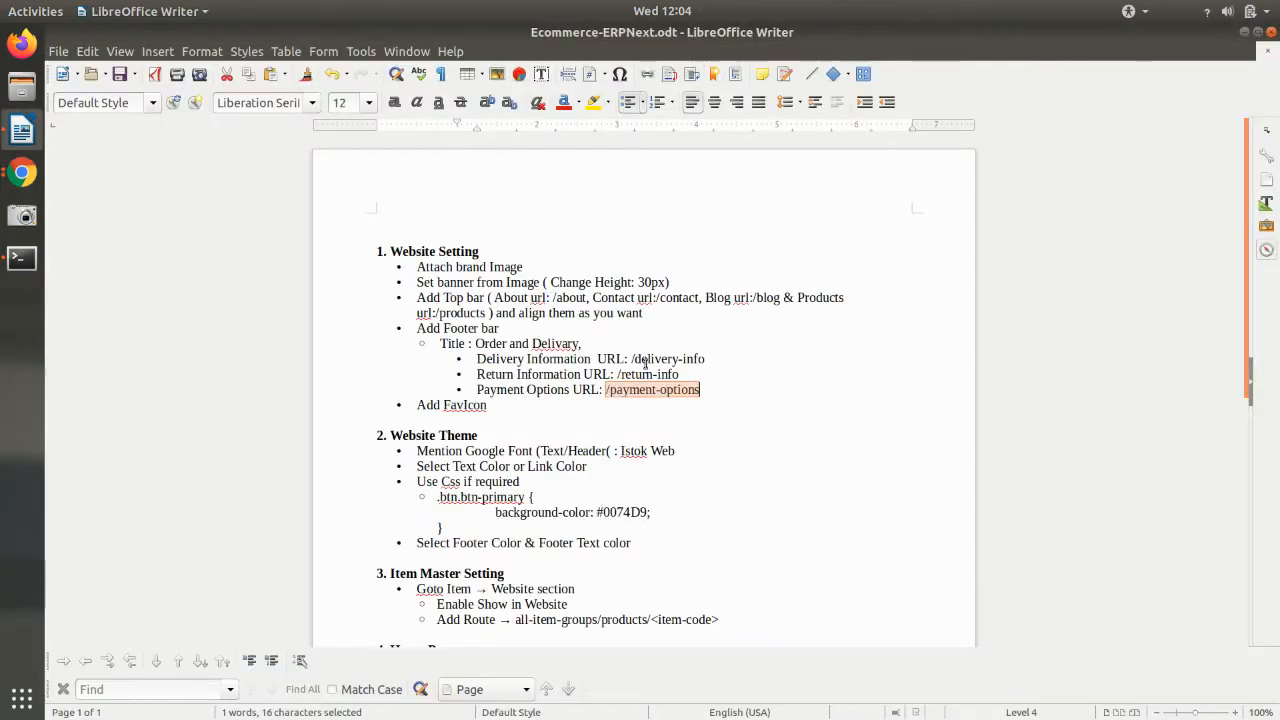
{"action": "left_click_drag", "start_coordinate": [390, 250], "coordinate": [507, 407]}
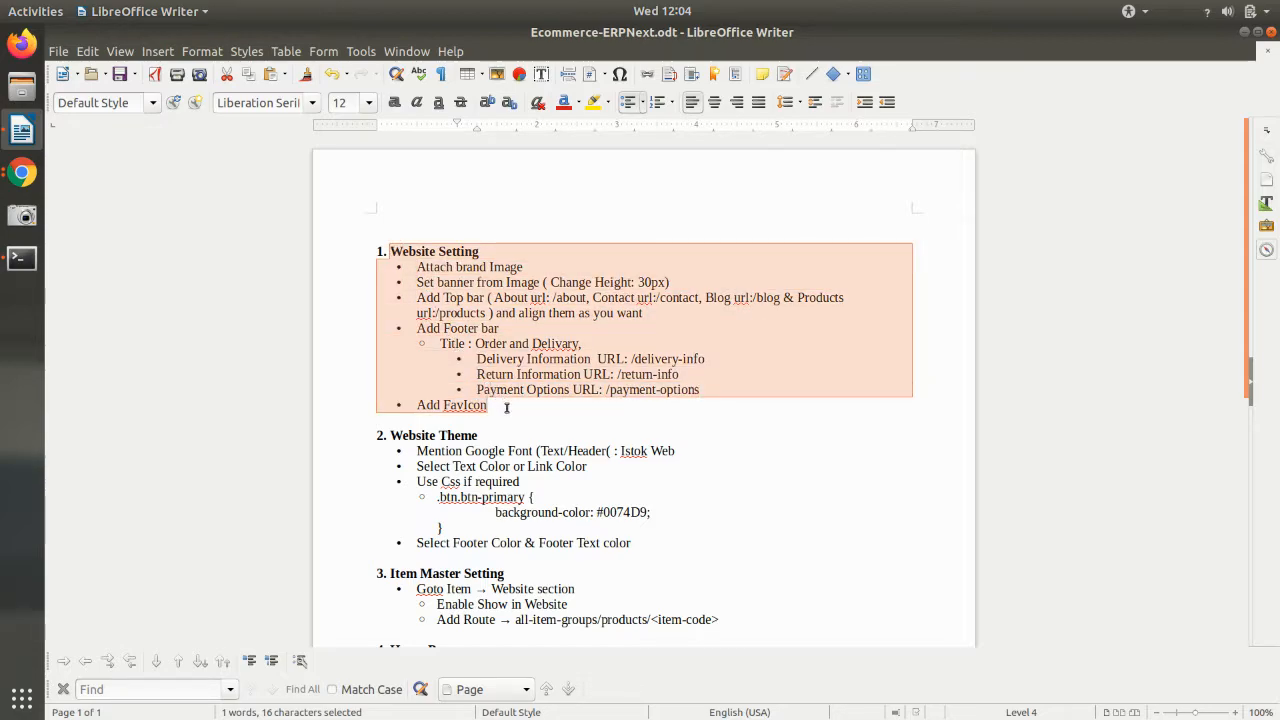
{"action": "left_click", "coordinate": [516, 437]}
{"action": "scroll", "coordinate": [406, 366], "scroll_direction": "down", "scroll_amount": 1}
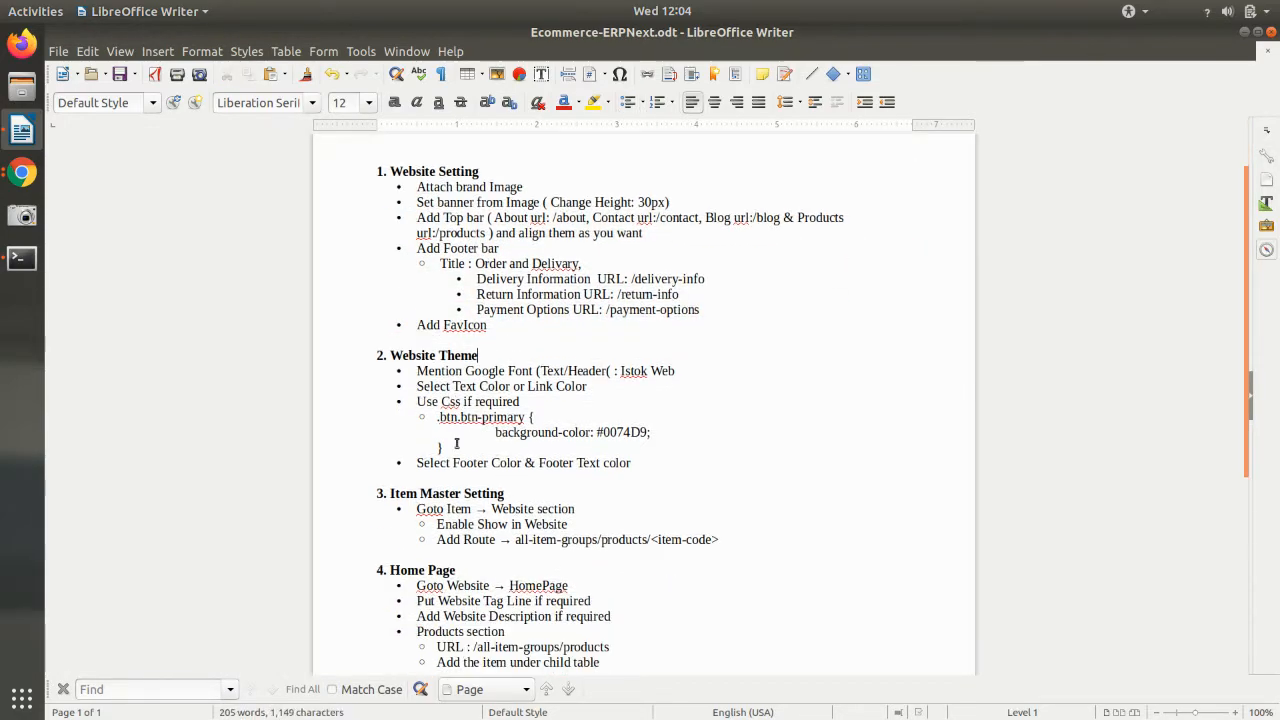
{"action": "key", "text": "alt+Tab"}
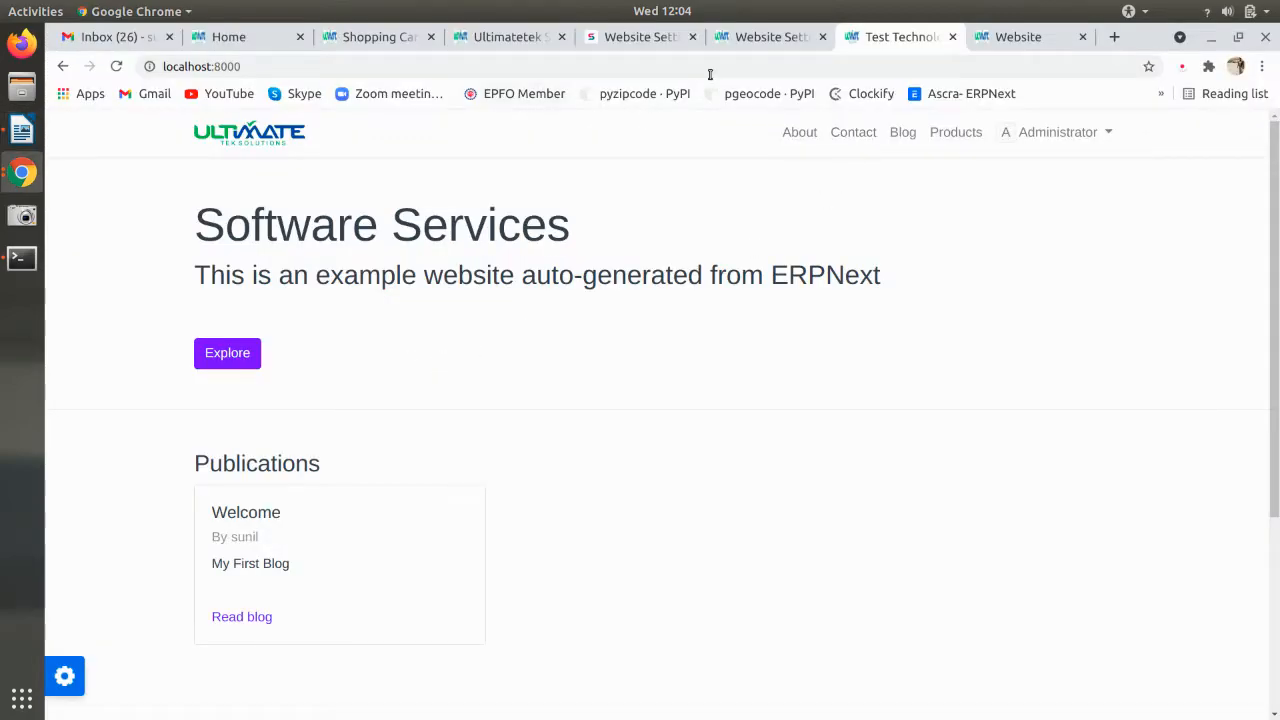
{"action": "left_click", "coordinate": [760, 38]}
- Create a new website theme named 'E commerce' and bring up its Configure Theme options
{"action": "left_click", "coordinate": [246, 127]}
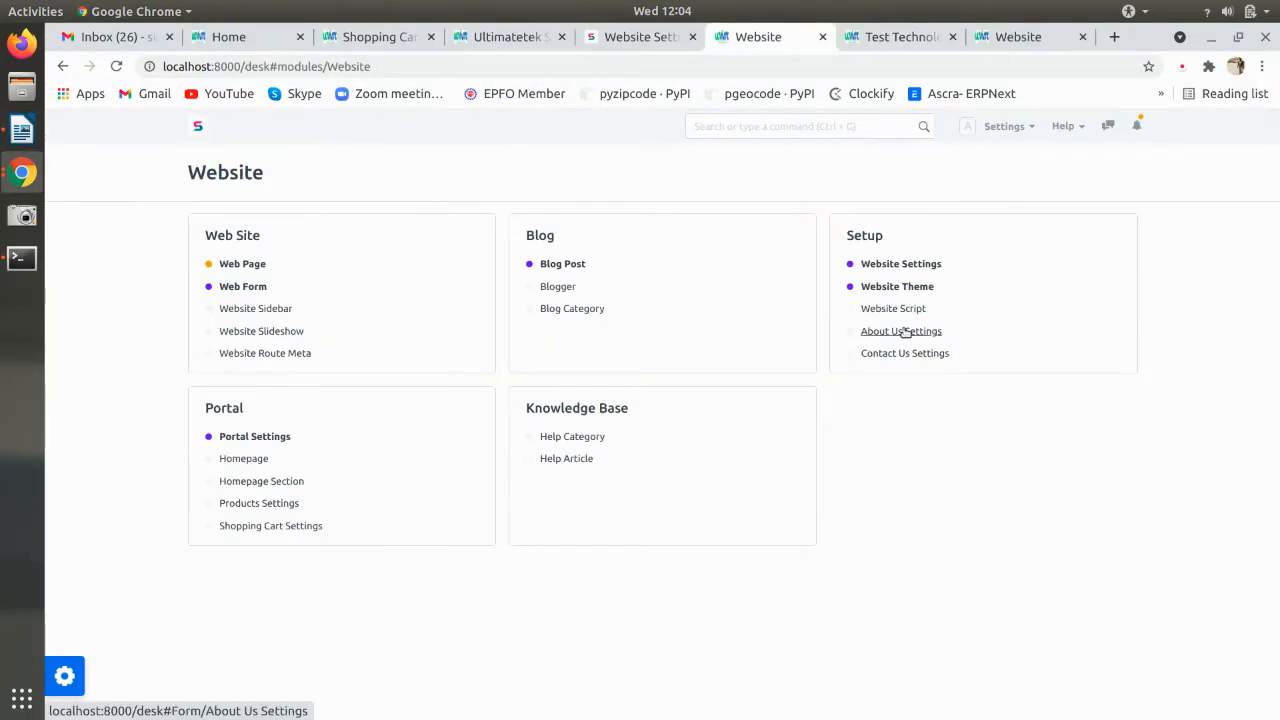
{"action": "left_click", "coordinate": [903, 289]}
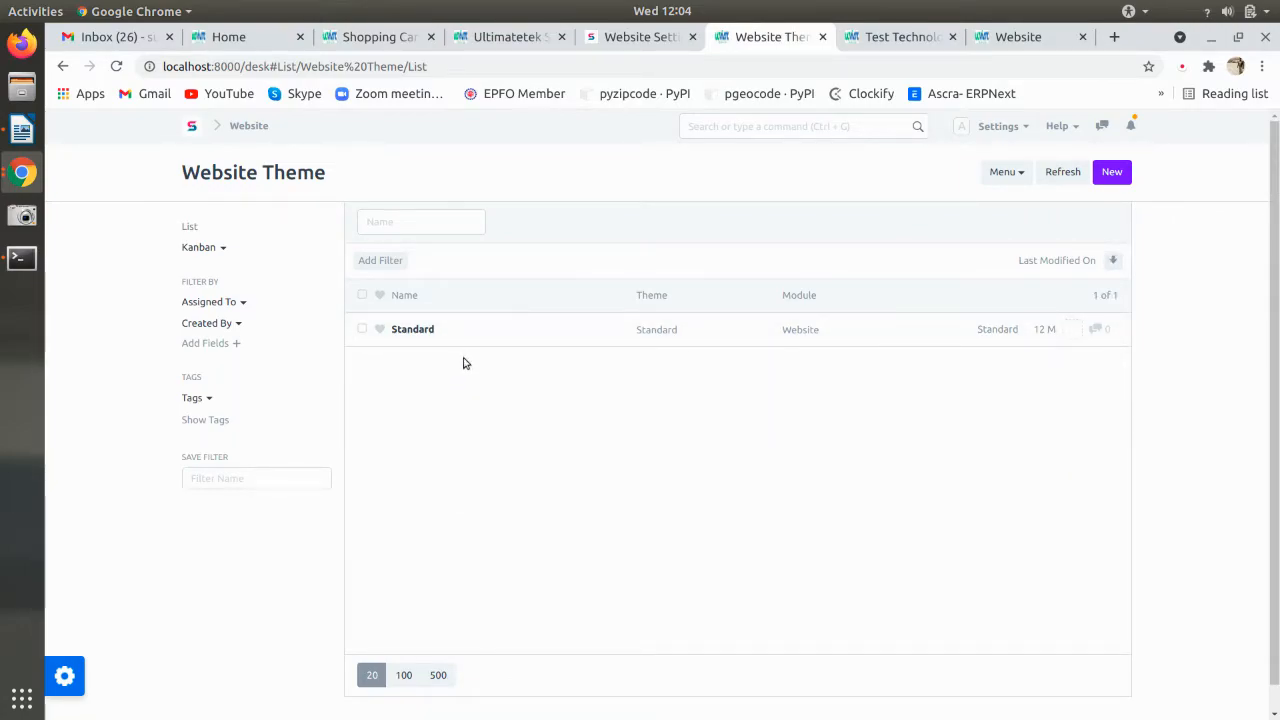
{"action": "key", "text": "ctrl+Tab"}
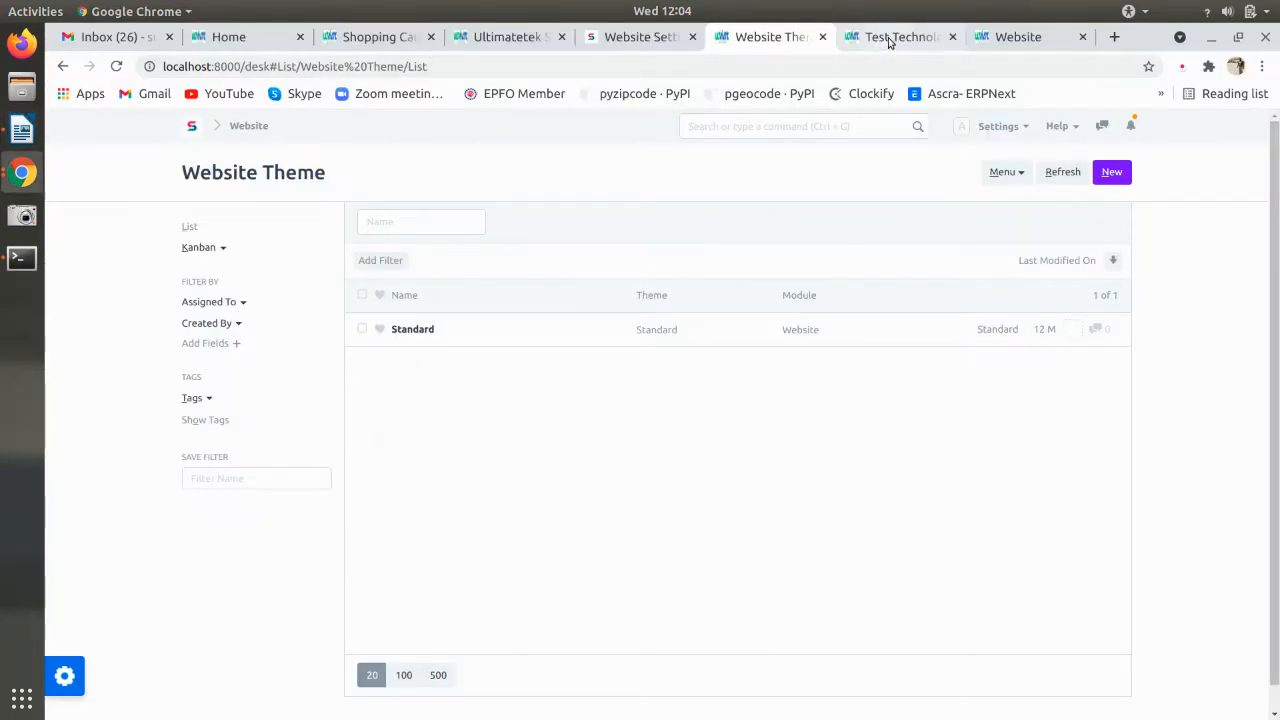
{"action": "left_click", "coordinate": [745, 37]}
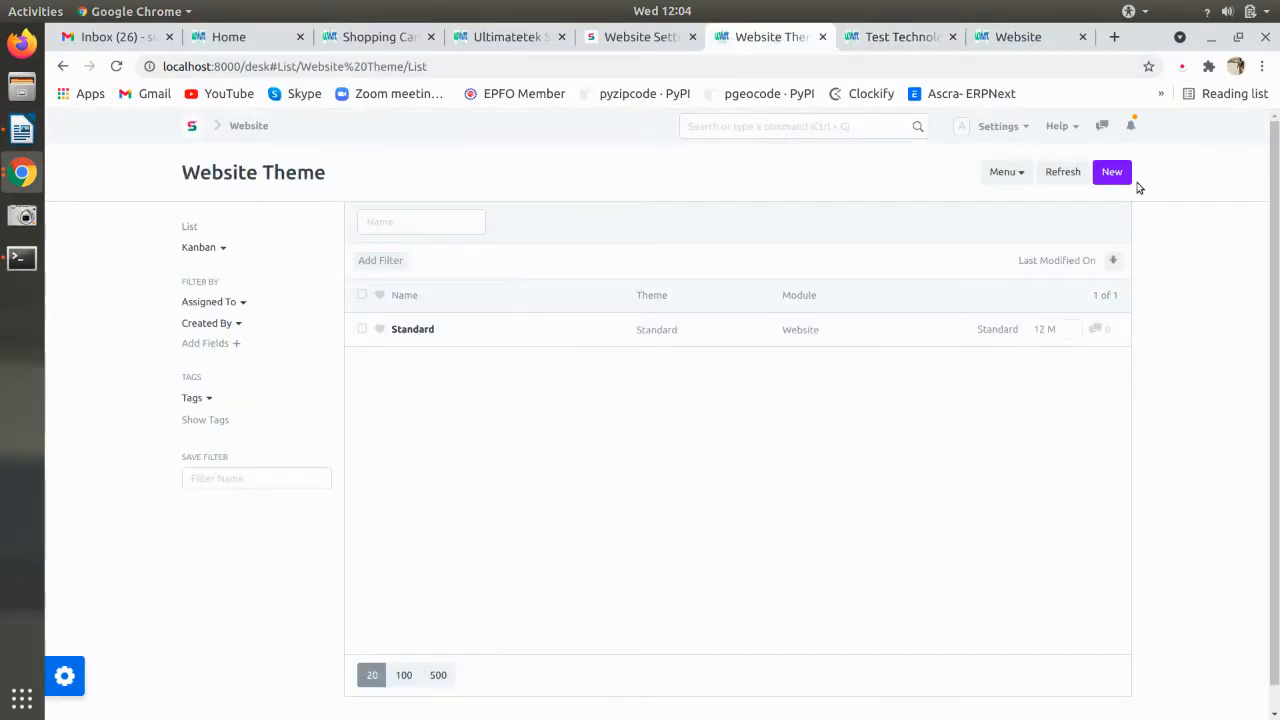
{"action": "left_click", "coordinate": [1113, 184]}
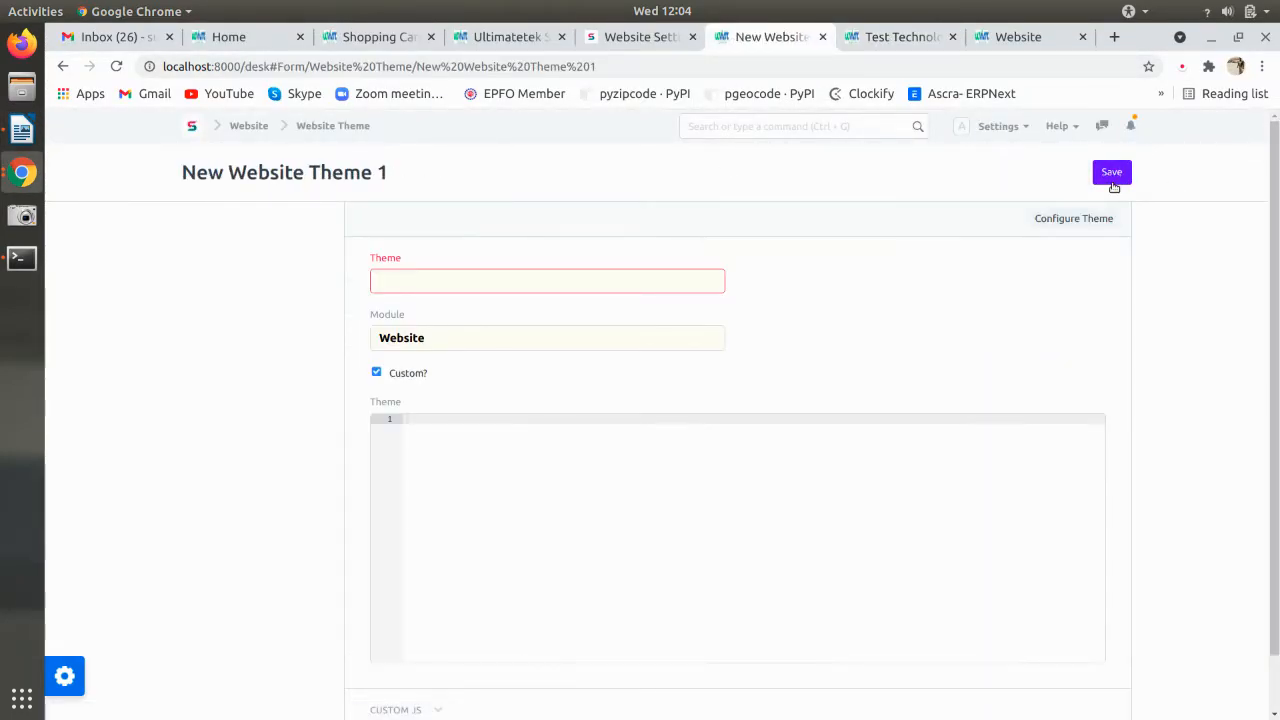
{"action": "type", "text": "E commerce"}
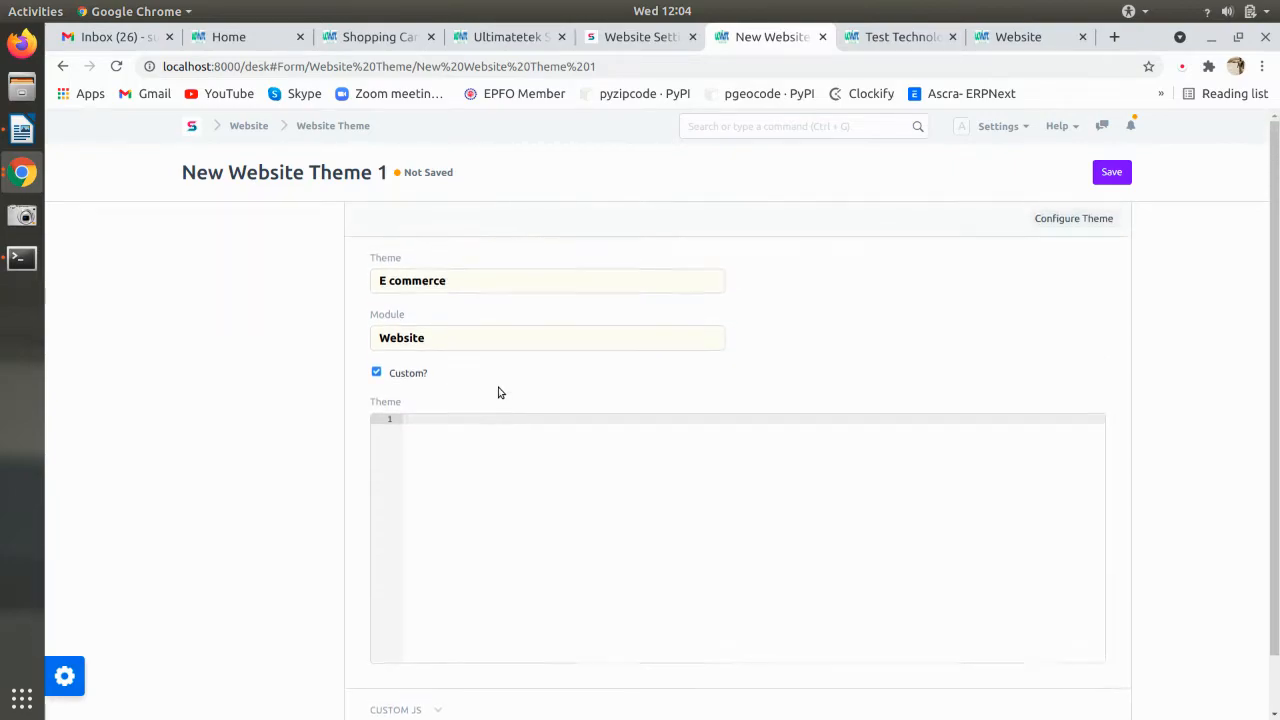
{"action": "left_click", "coordinate": [1115, 224]}
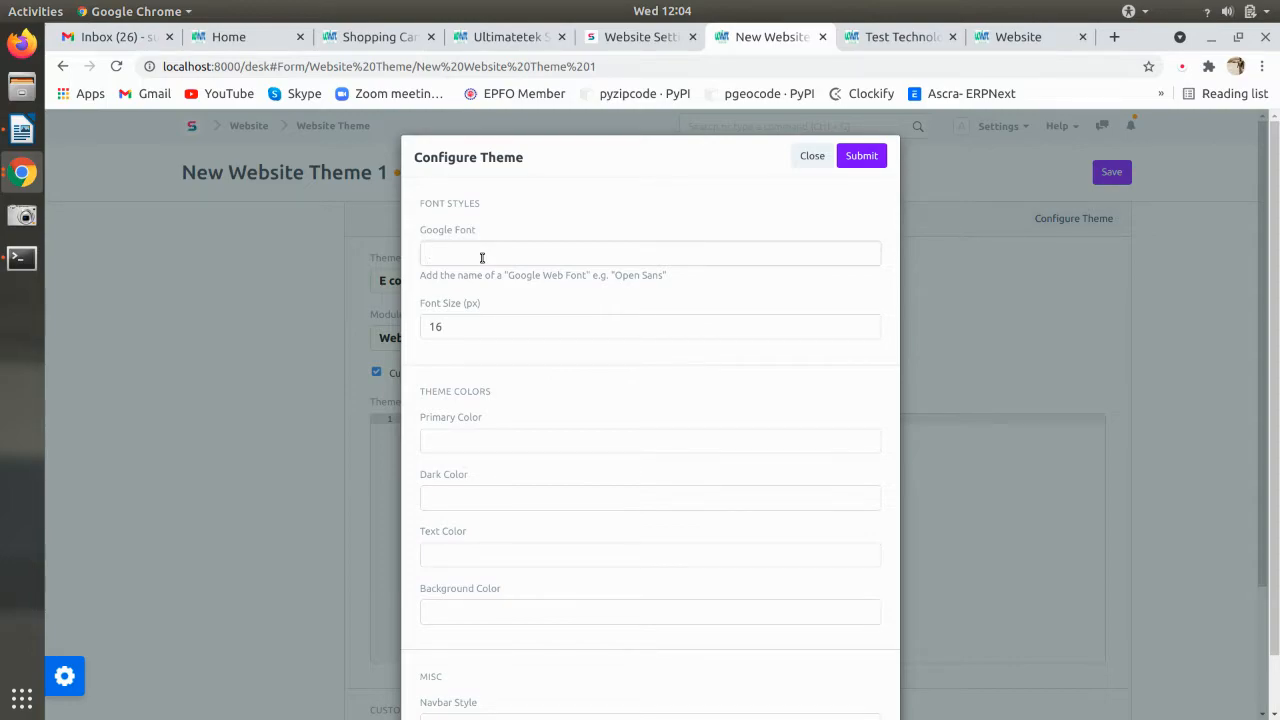
- Copy the Istok Web font name from the setup notes into the theme's Google Font field
{"action": "key", "text": "alt+Tab"}
{"action": "left_click", "coordinate": [620, 371]}
{"action": "left_click_drag", "start_coordinate": [622, 371], "coordinate": [686, 371]}
{"action": "left_click", "coordinate": [627, 380]}
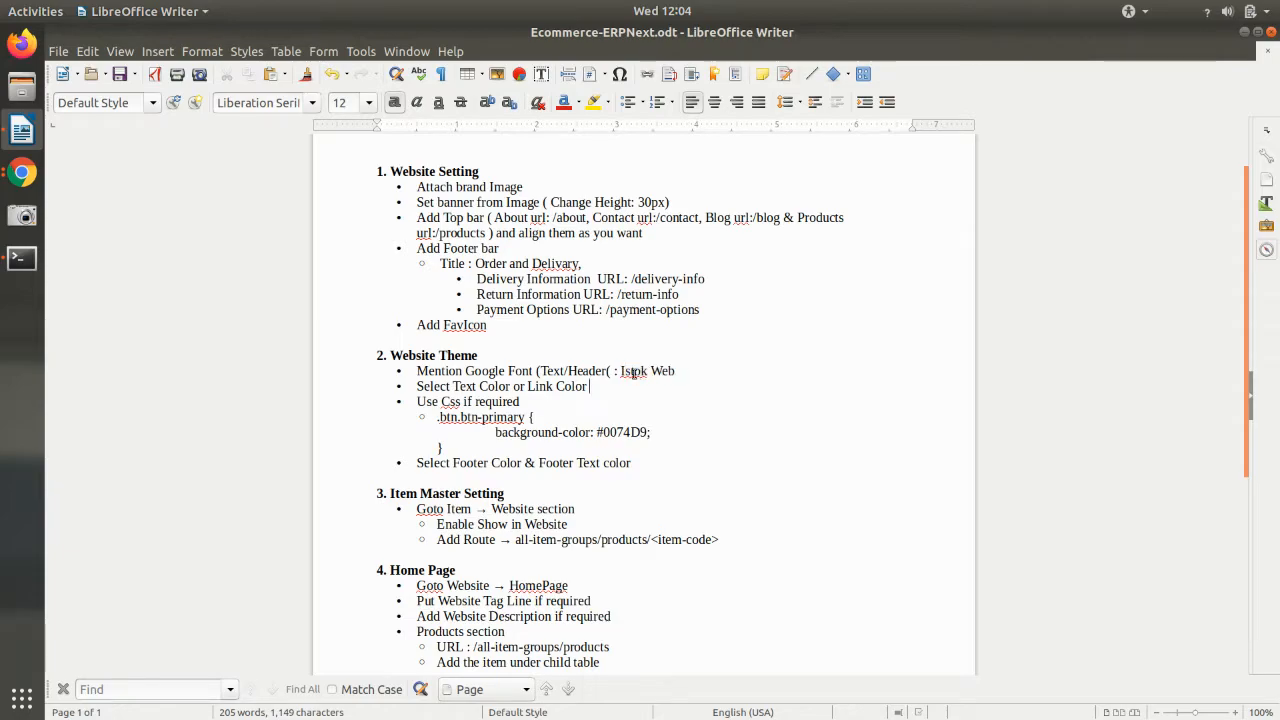
{"action": "left_click_drag", "start_coordinate": [621, 372], "coordinate": [675, 372]}
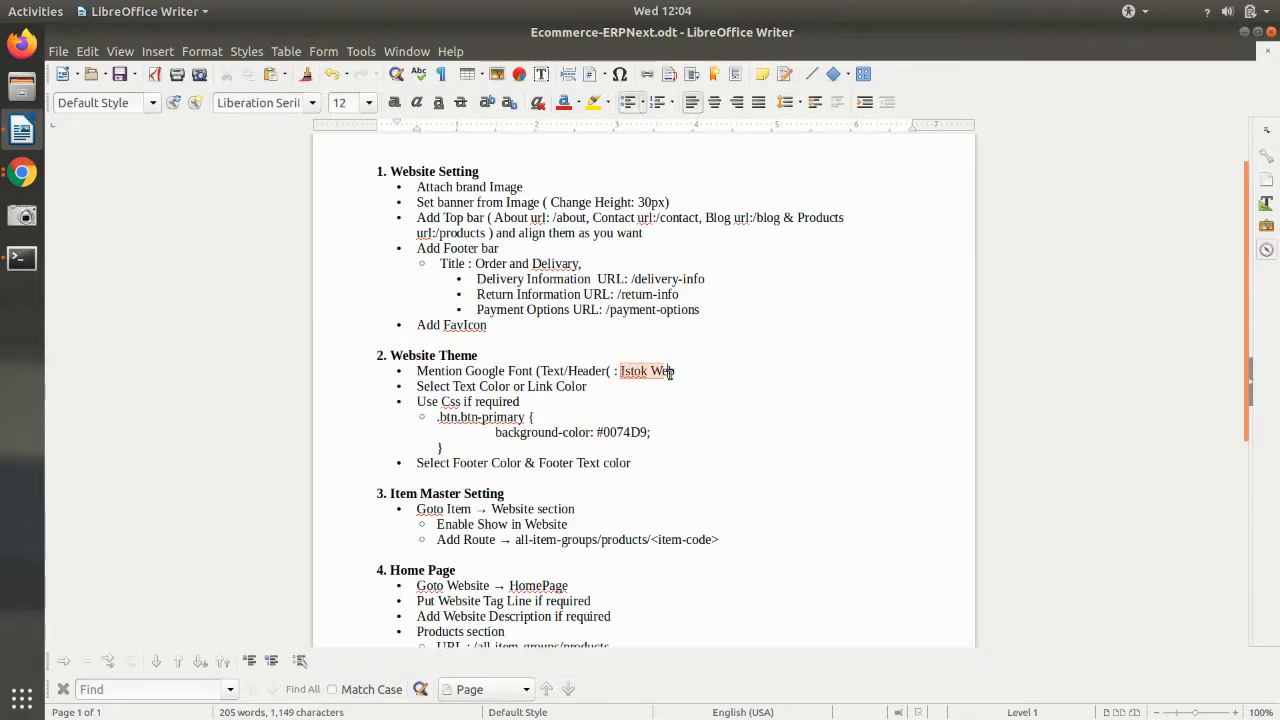
{"action": "key", "text": "ctrl+c"}
{"action": "key", "text": "alt+Tab"}
{"action": "key", "text": "ctrl+v"}
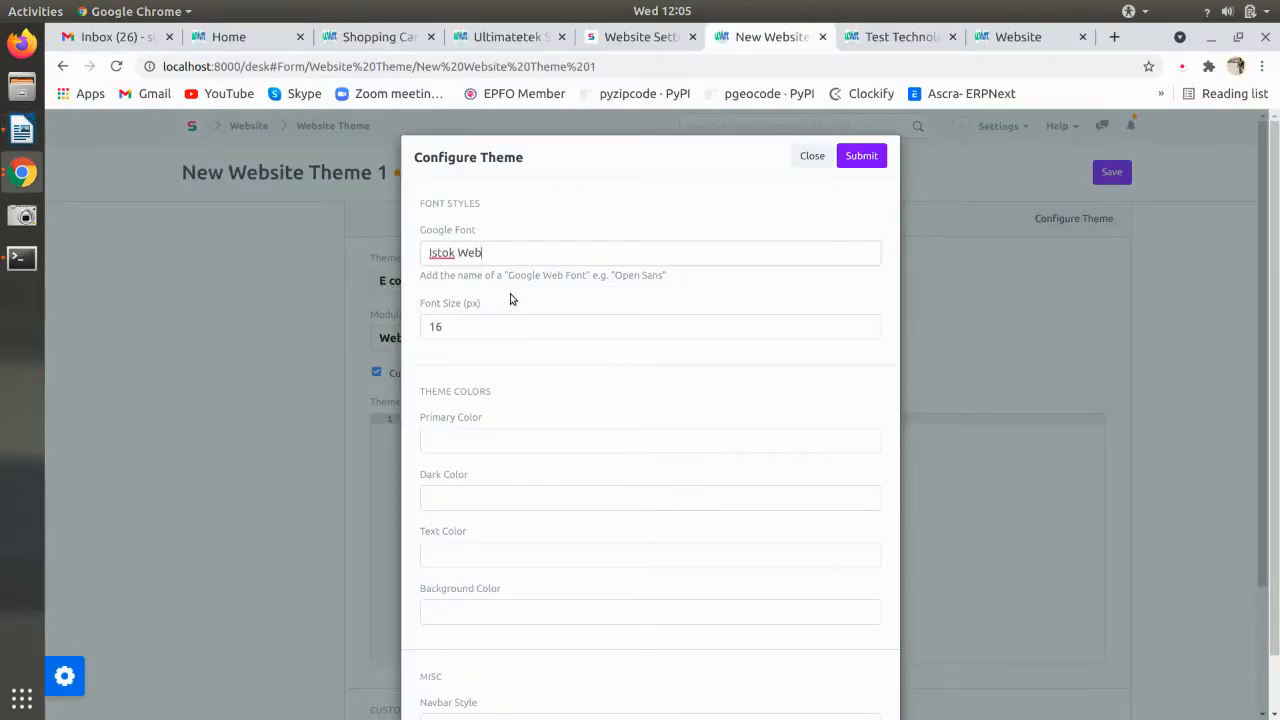
{"action": "key", "text": "Tab"}
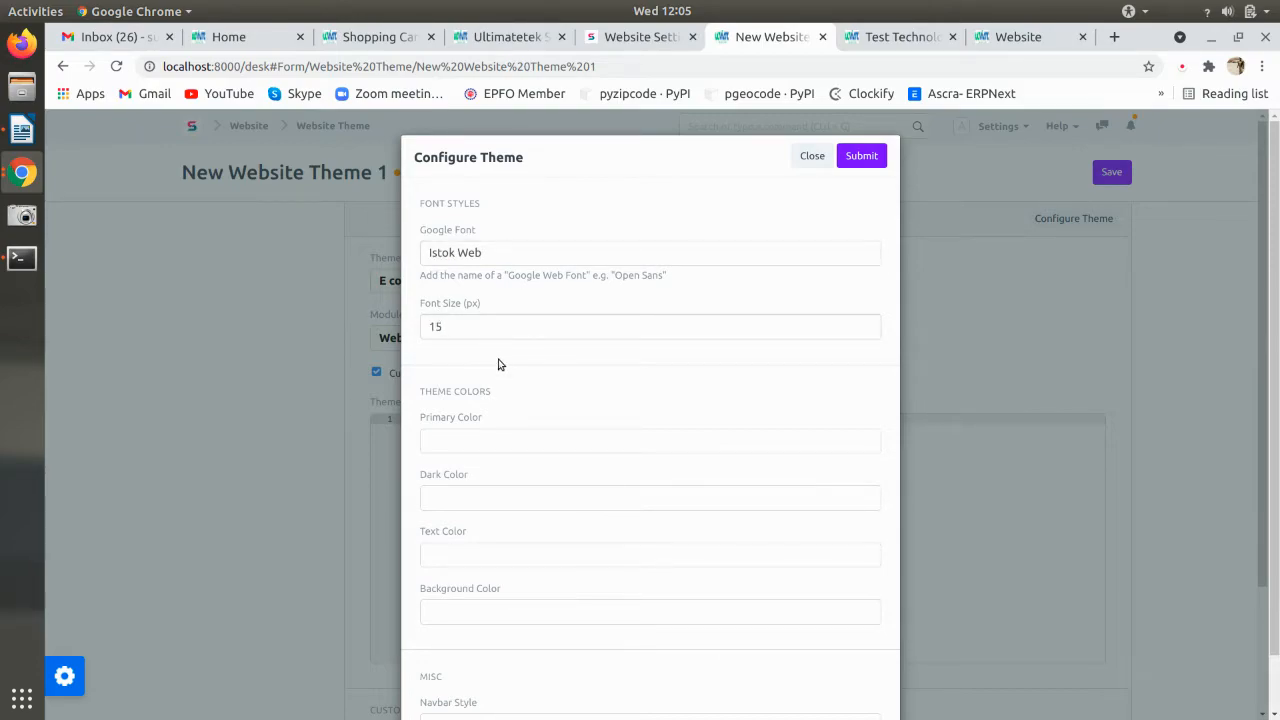
- Review the primary, dark, background and text colour palettes and set the navbar style to Dark
{"action": "left_click", "coordinate": [502, 442]}
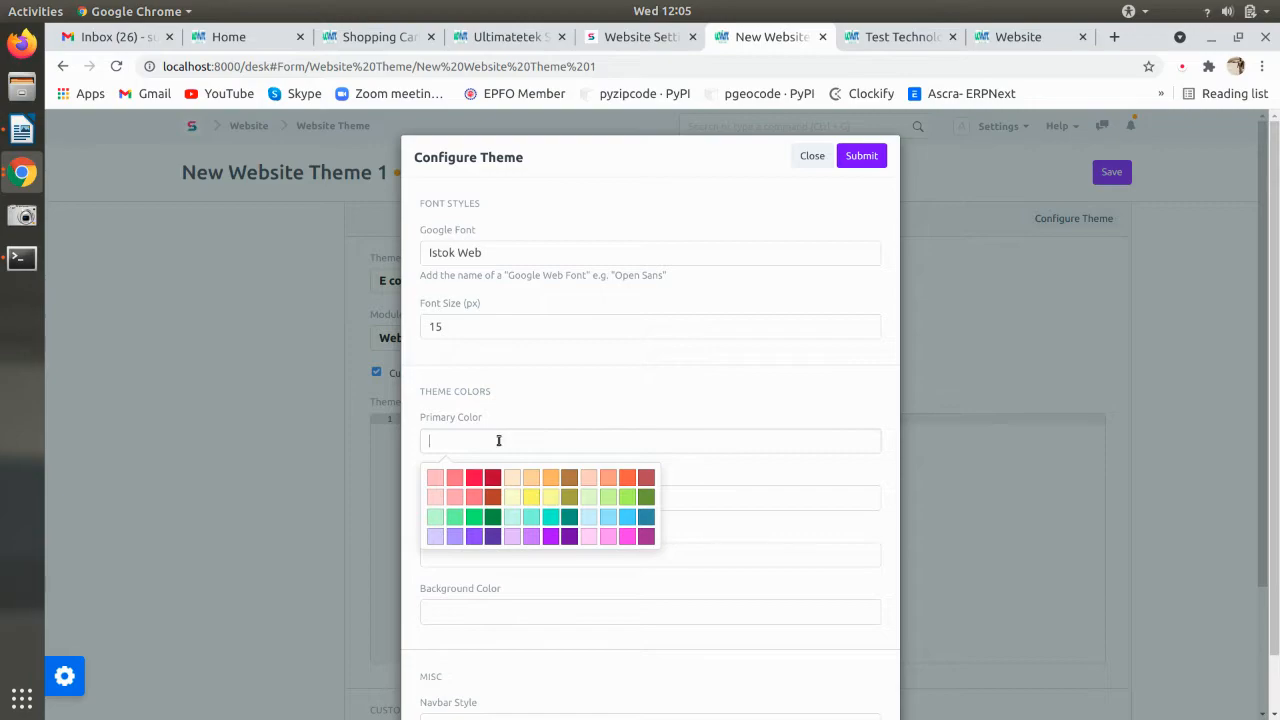
{"action": "left_click", "coordinate": [508, 410]}
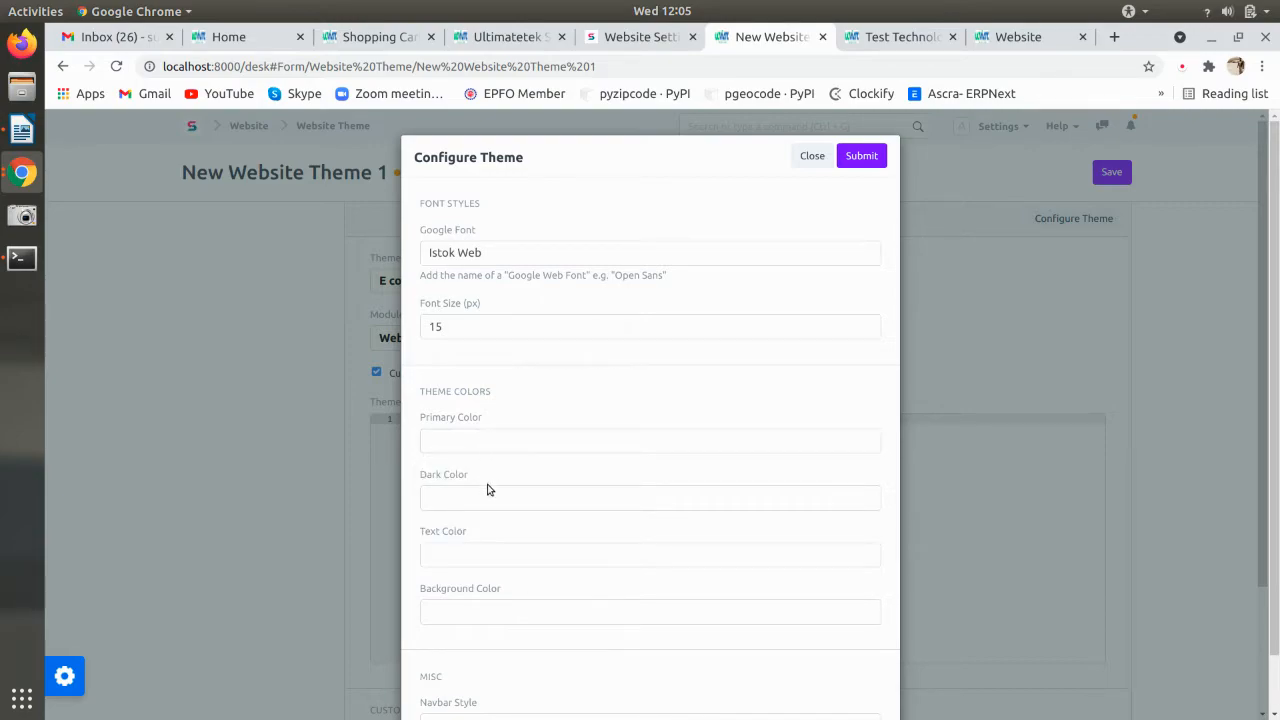
{"action": "left_click", "coordinate": [487, 495]}
{"action": "scroll", "coordinate": [496, 440], "scroll_direction": "down", "scroll_amount": 3}
{"action": "left_click", "coordinate": [565, 625]}
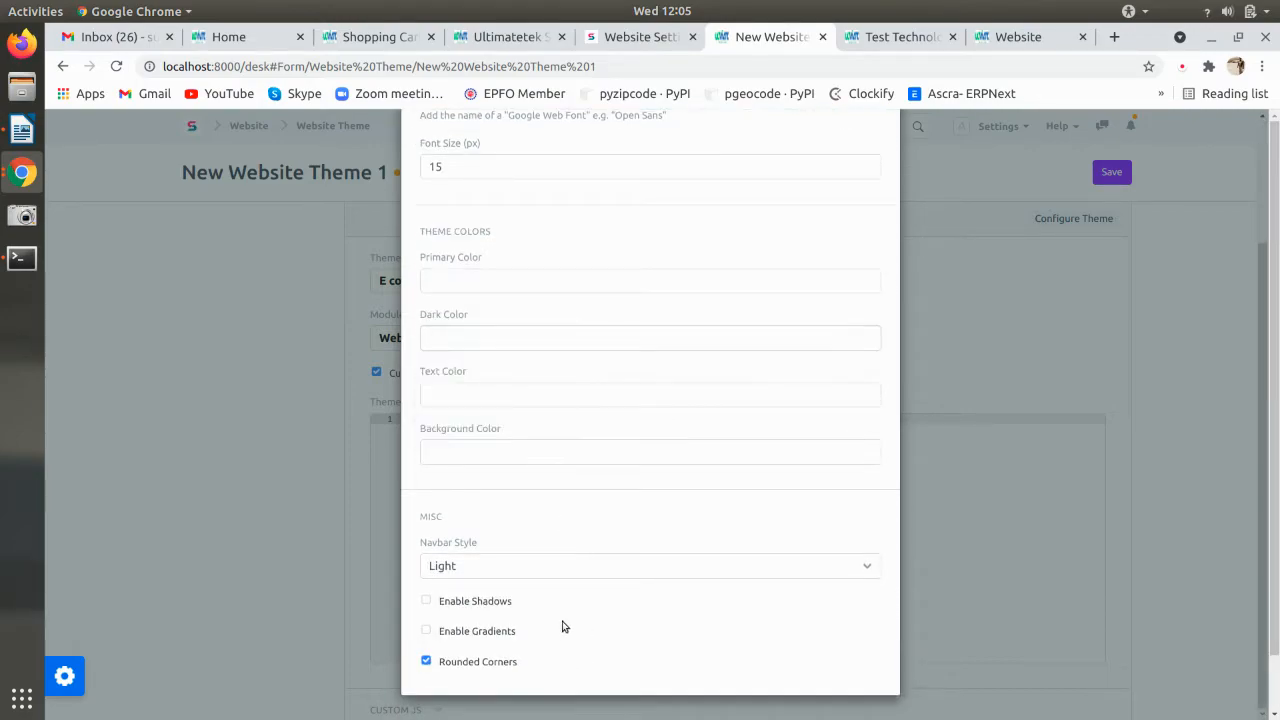
{"action": "left_click", "coordinate": [529, 566]}
{"action": "left_click", "coordinate": [521, 600]}
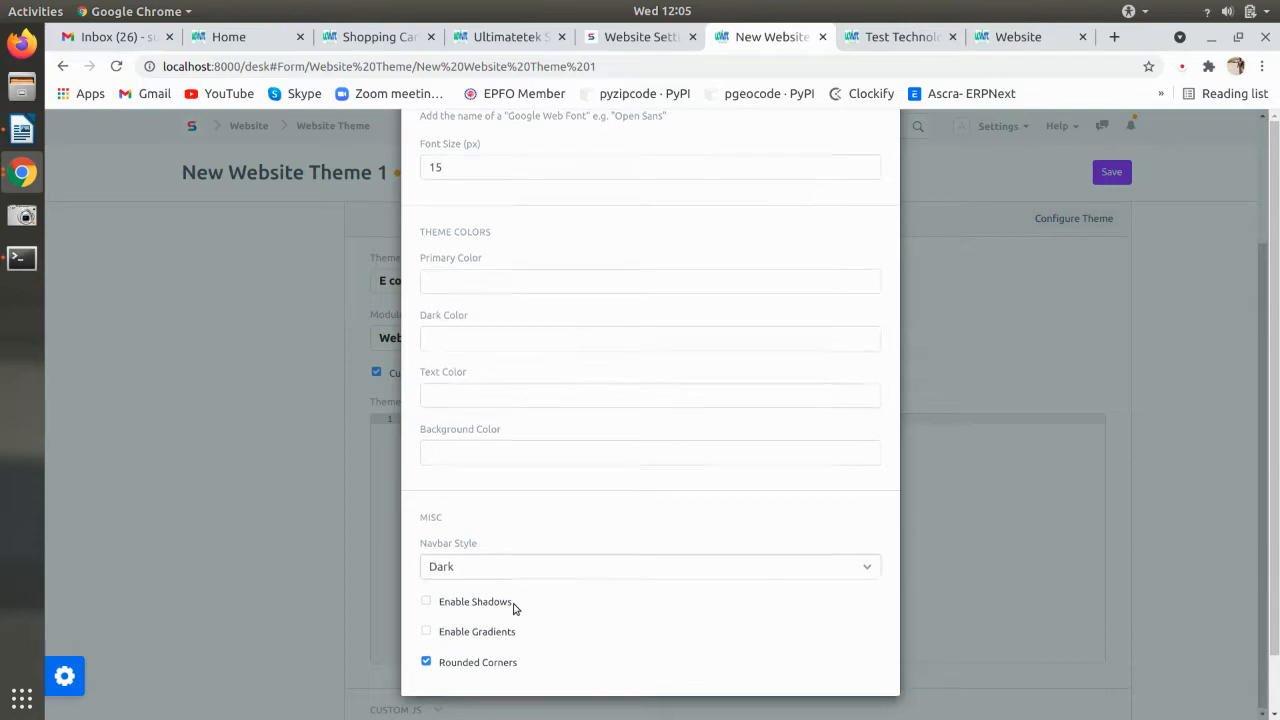
{"action": "scroll", "coordinate": [513, 608], "scroll_direction": "up", "scroll_amount": 1}
{"action": "left_click", "coordinate": [479, 541]}
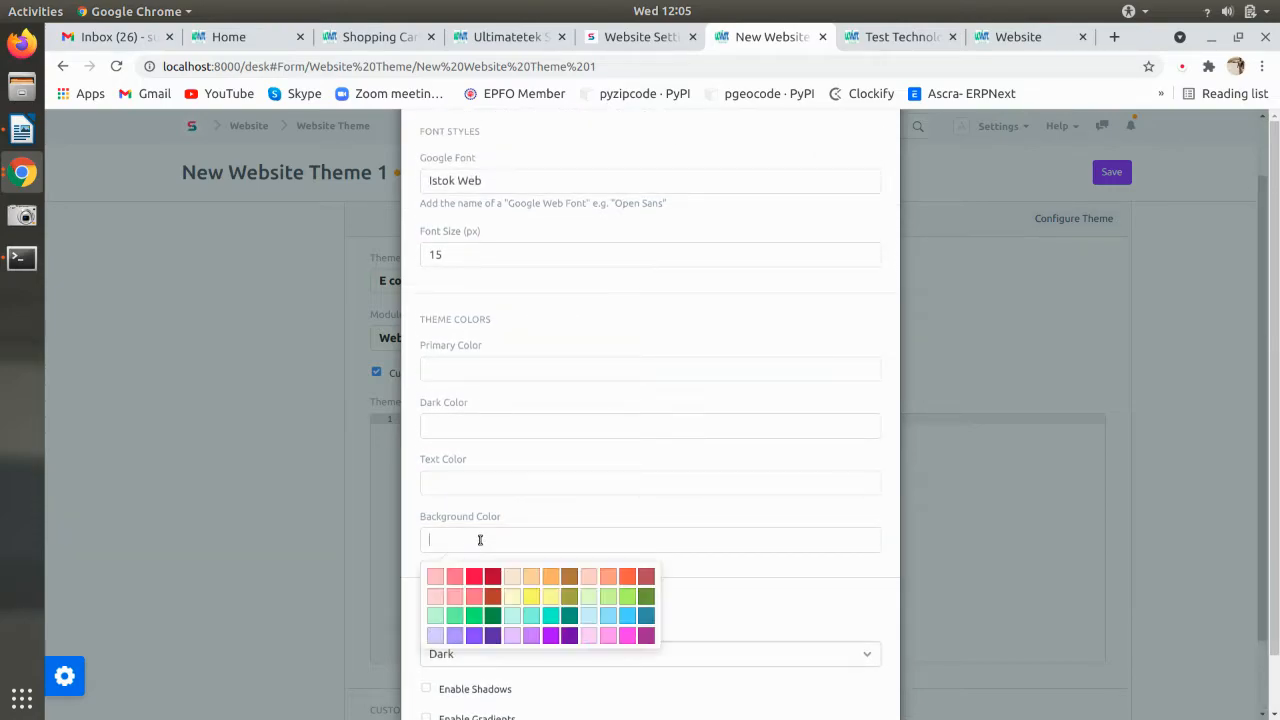
{"action": "left_click", "coordinate": [470, 487]}
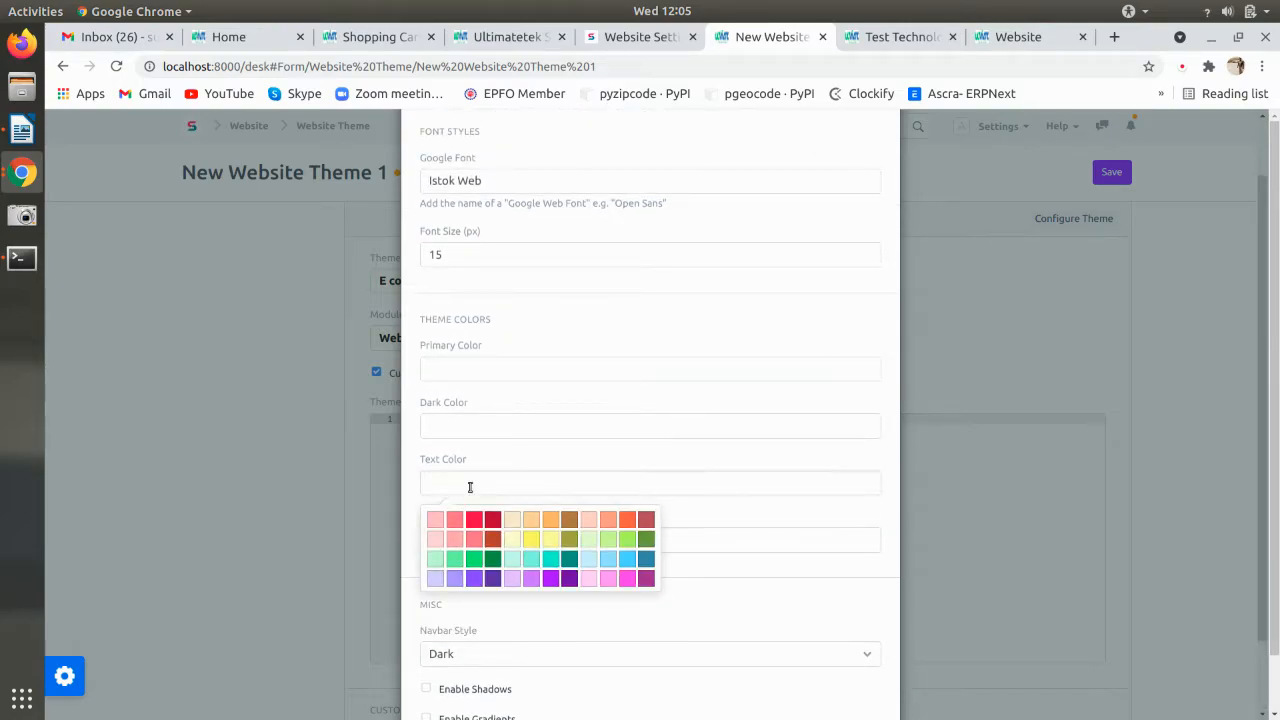
{"action": "scroll", "coordinate": [571, 349], "scroll_direction": "up", "scroll_amount": 2}
- Generate the theme code from the configuration and save the theme as E commerce
{"action": "left_click", "coordinate": [862, 154]}
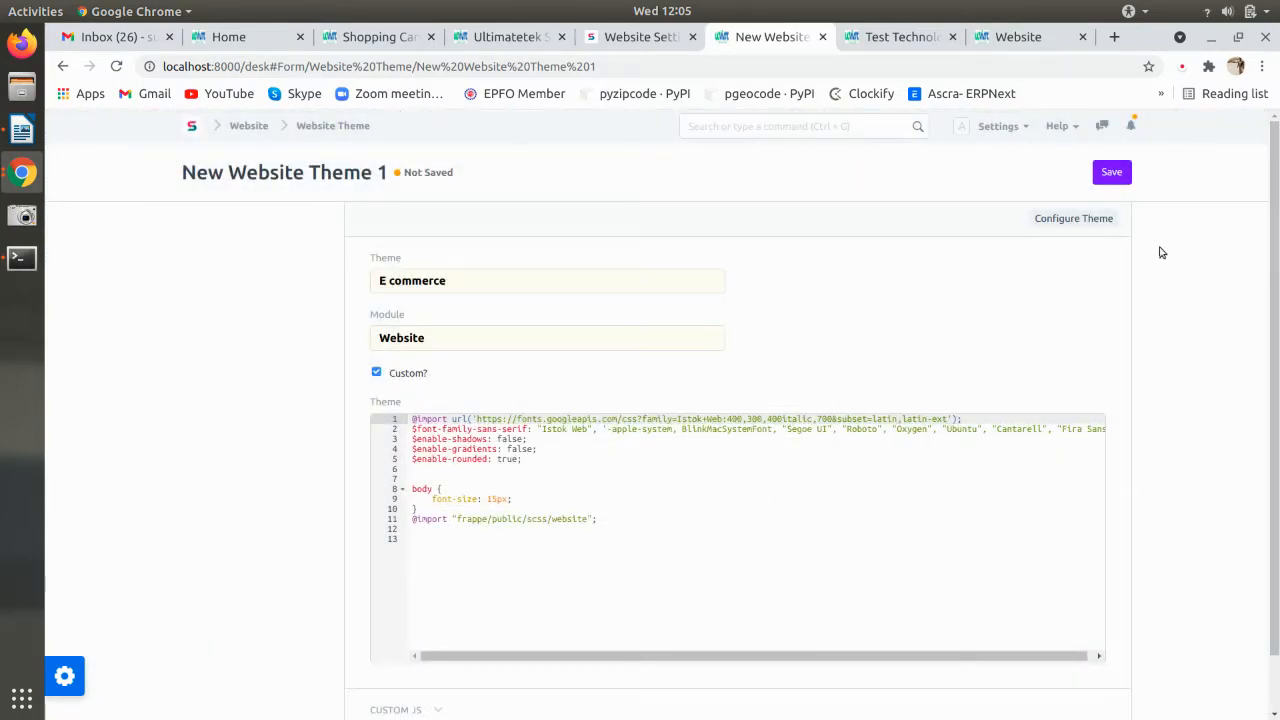
{"action": "left_click_drag", "start_coordinate": [594, 550], "coordinate": [398, 422]}
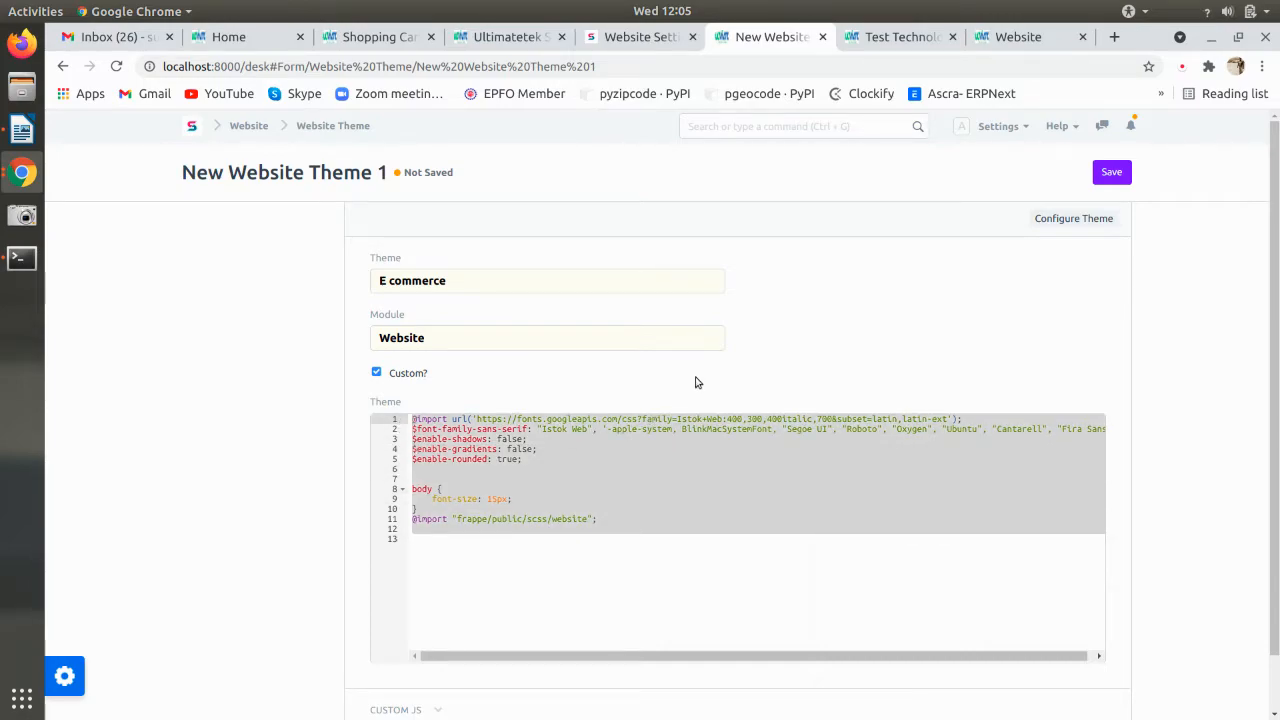
{"action": "scroll", "coordinate": [706, 390], "scroll_direction": "down", "scroll_amount": 1}
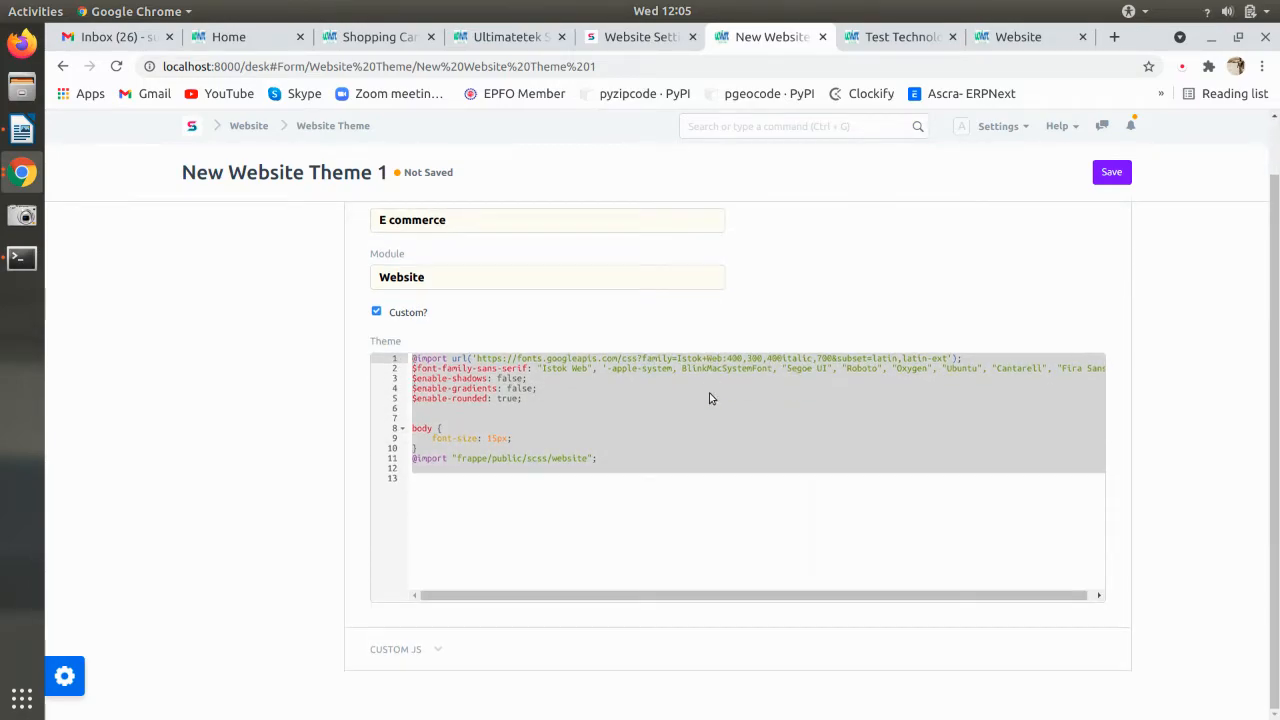
{"action": "left_click", "coordinate": [1100, 180]}
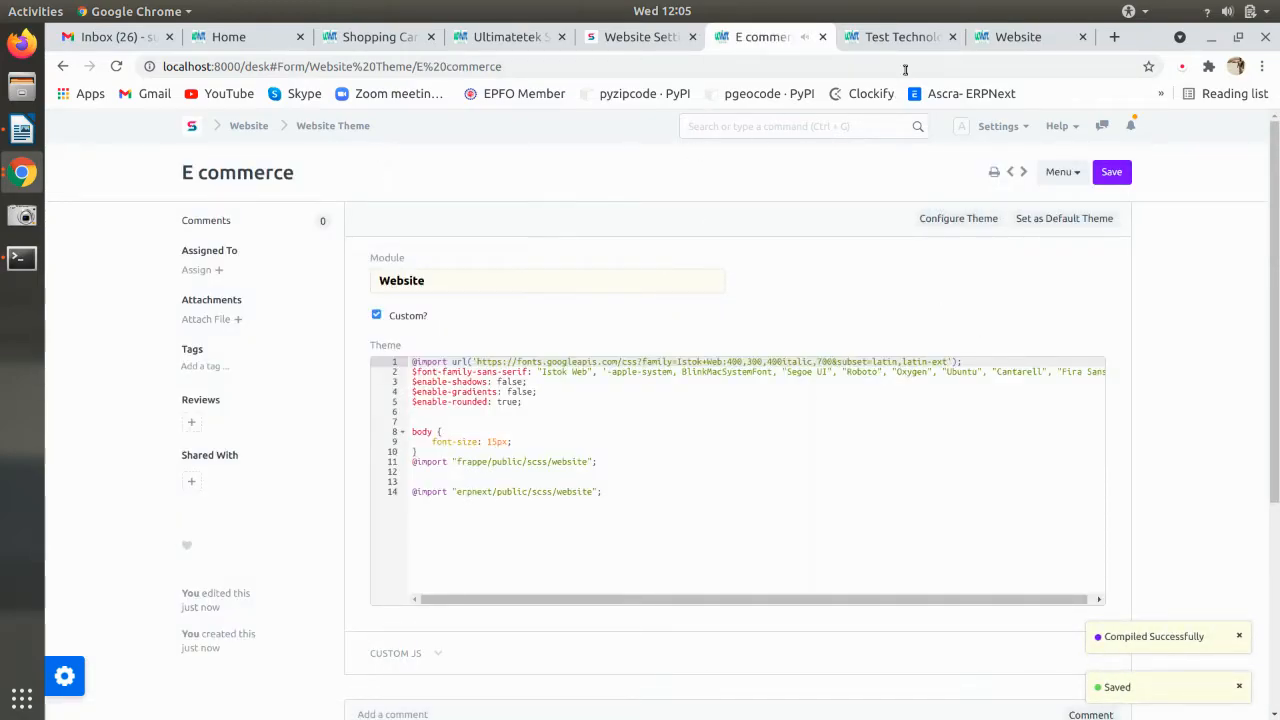
- Replace Standard with E commerce as the Website Theme in Website Settings and save
{"action": "left_click", "coordinate": [897, 32]}
{"action": "left_click_drag", "start_coordinate": [1005, 45], "coordinate": [862, 66]}
{"action": "left_click", "coordinate": [905, 264]}
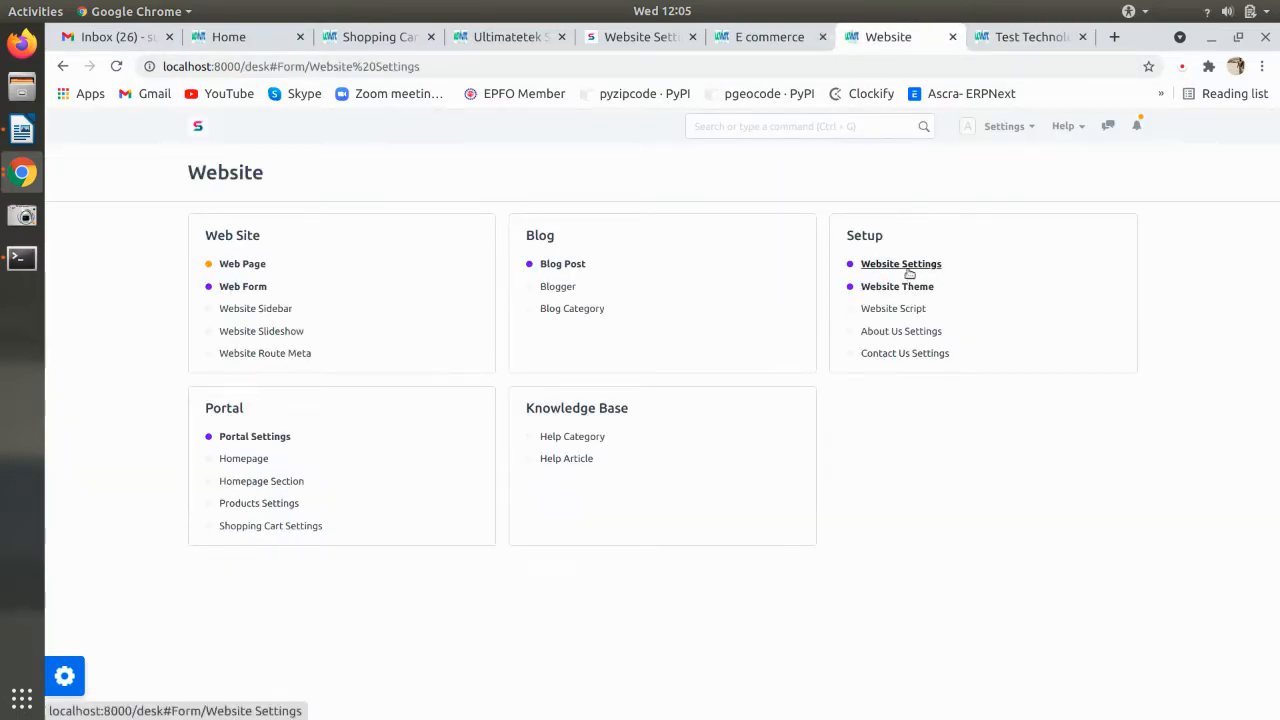
{"action": "double_click", "coordinate": [548, 427]}
{"action": "key", "text": "BackSpace"}
{"action": "left_click", "coordinate": [518, 466]}
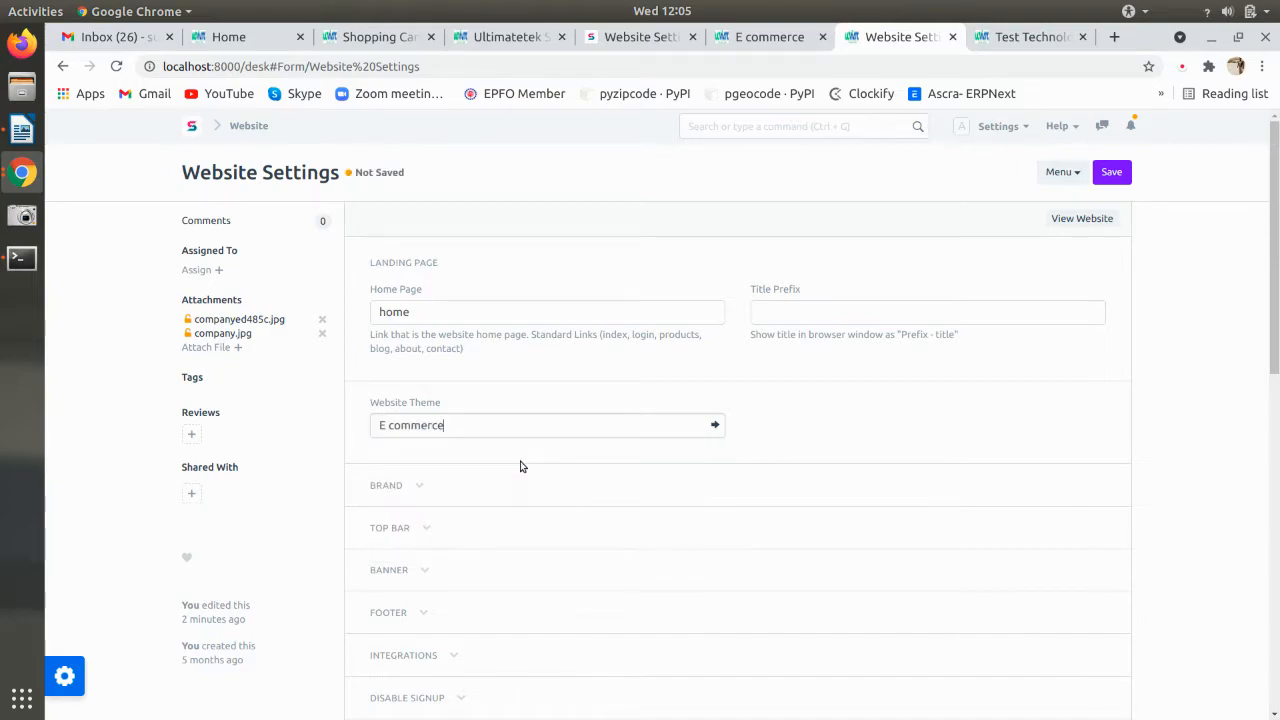
{"action": "key", "text": "ctrl+s"}
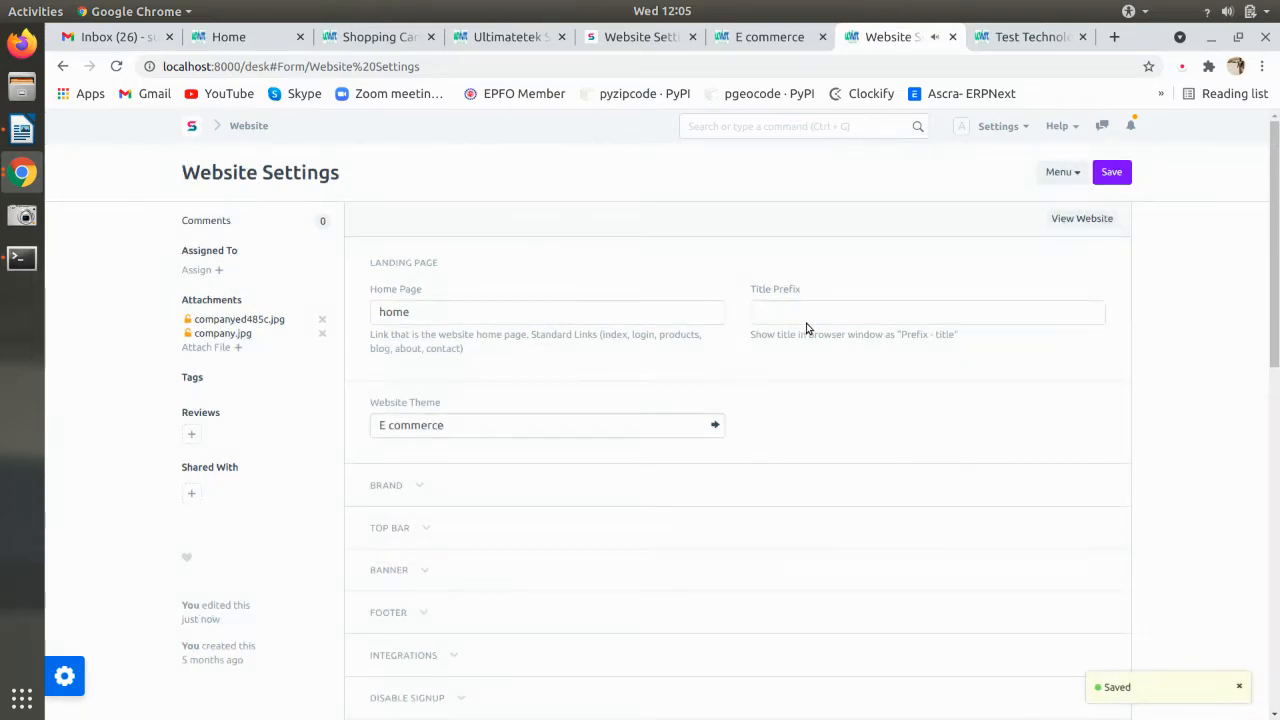
{"action": "left_click", "coordinate": [760, 45]}
- Reload the live site to preview the new theme on the Software Services homepage
{"action": "left_click", "coordinate": [1023, 42]}
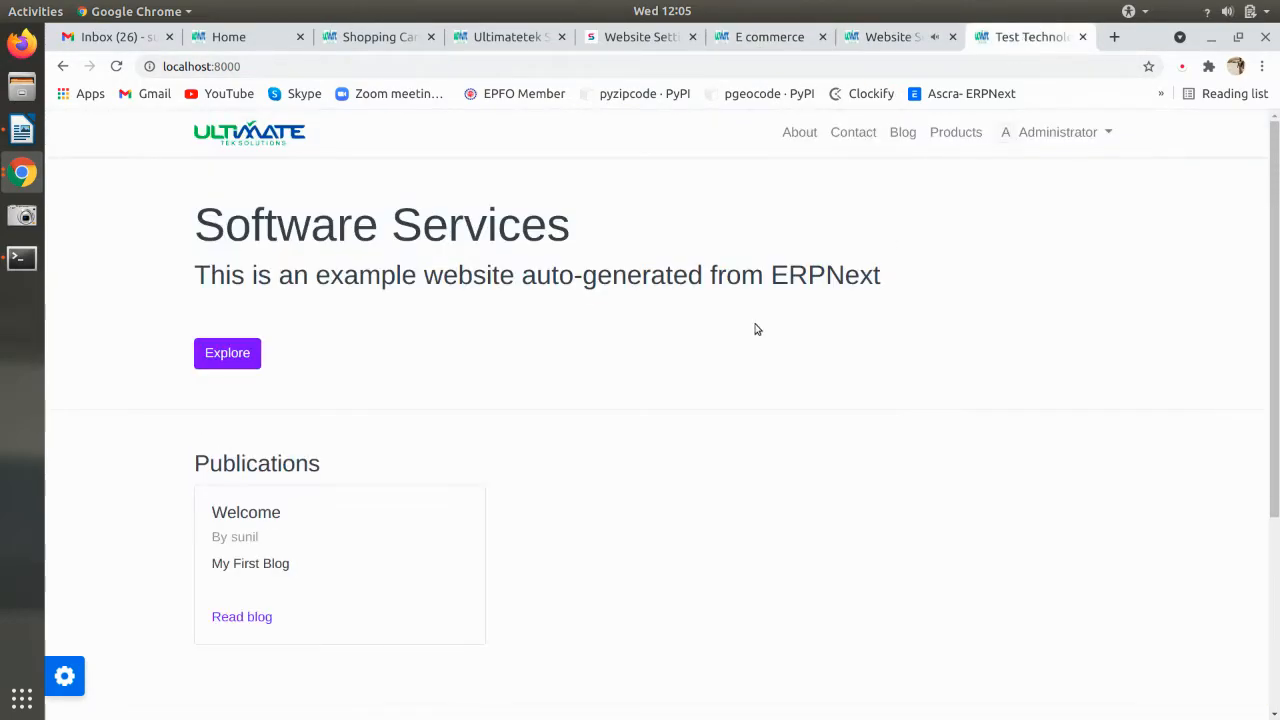
{"action": "key", "text": "ctrl+r"}
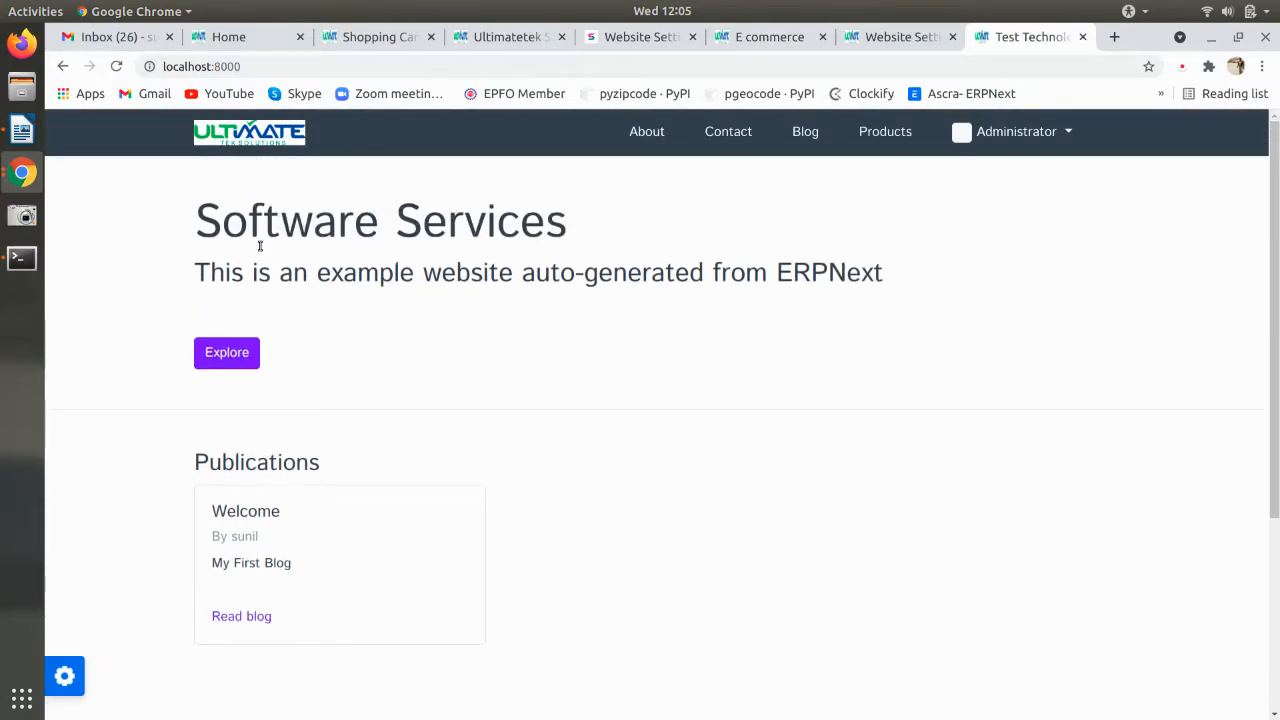
{"action": "left_click_drag", "start_coordinate": [198, 228], "coordinate": [595, 237]}
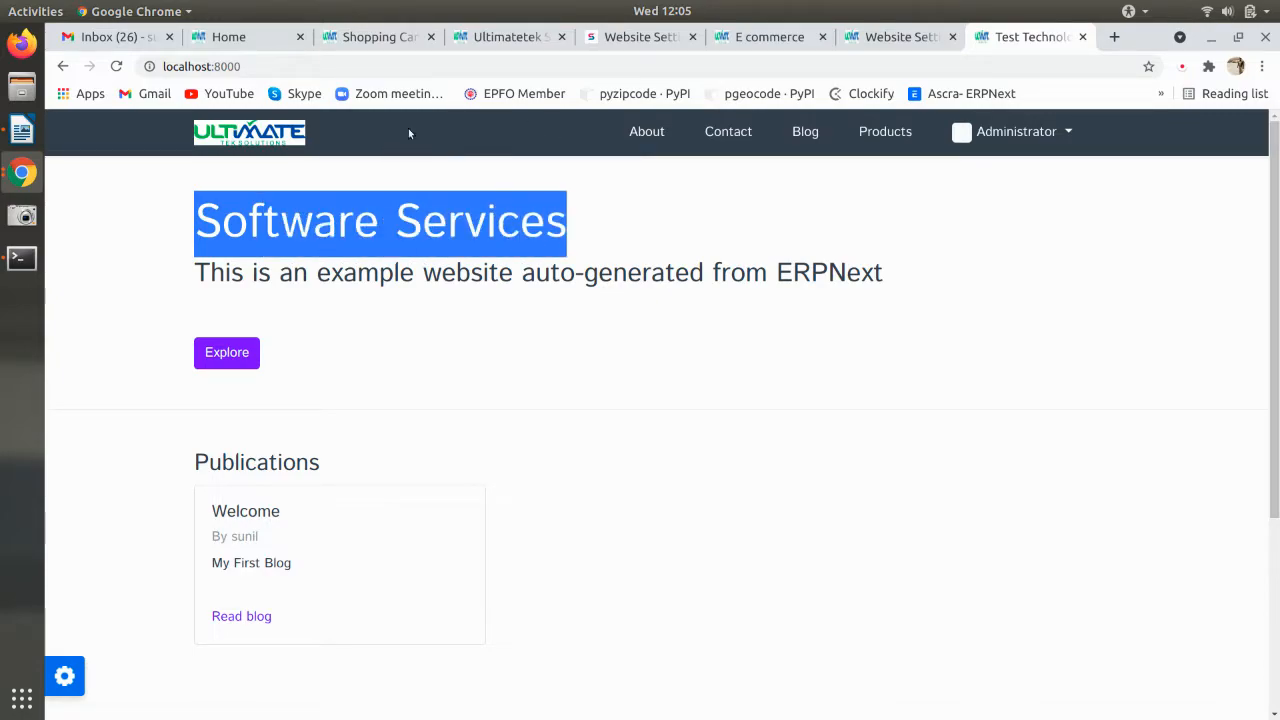
{"action": "scroll", "coordinate": [590, 160], "scroll_direction": "down", "scroll_amount": 5}
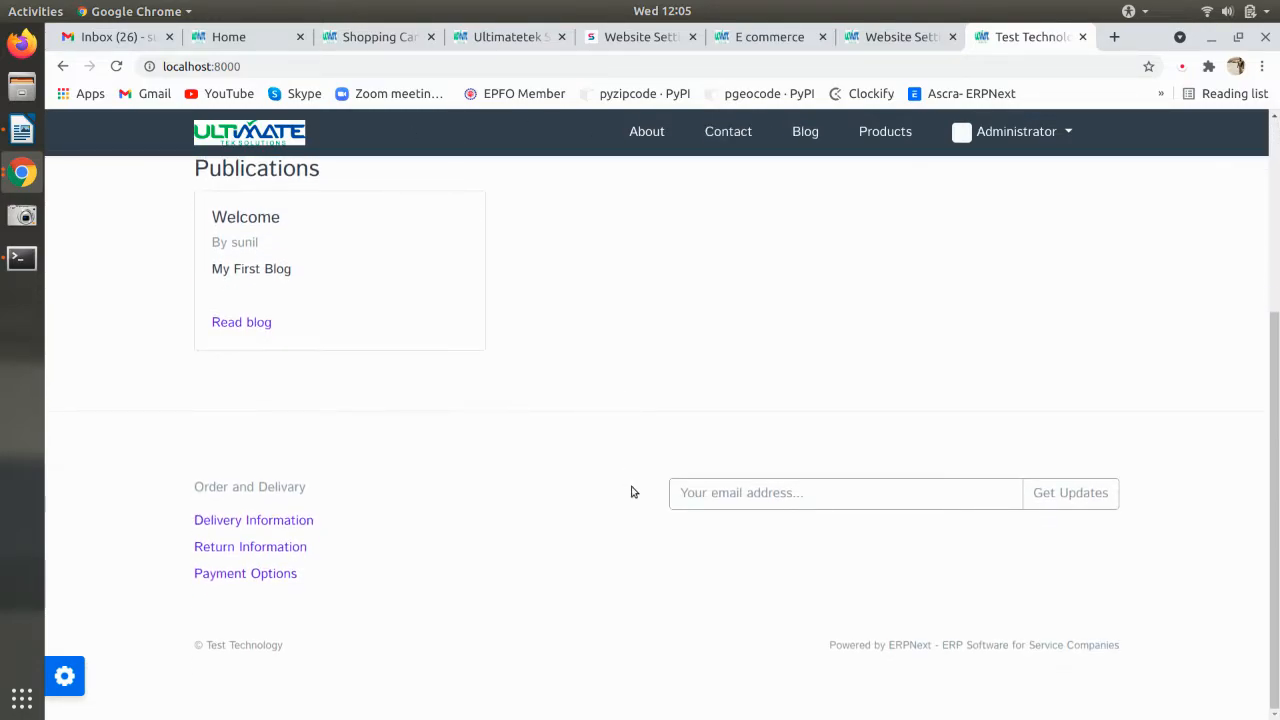
{"action": "scroll", "coordinate": [629, 495], "scroll_direction": "up", "scroll_amount": 5}
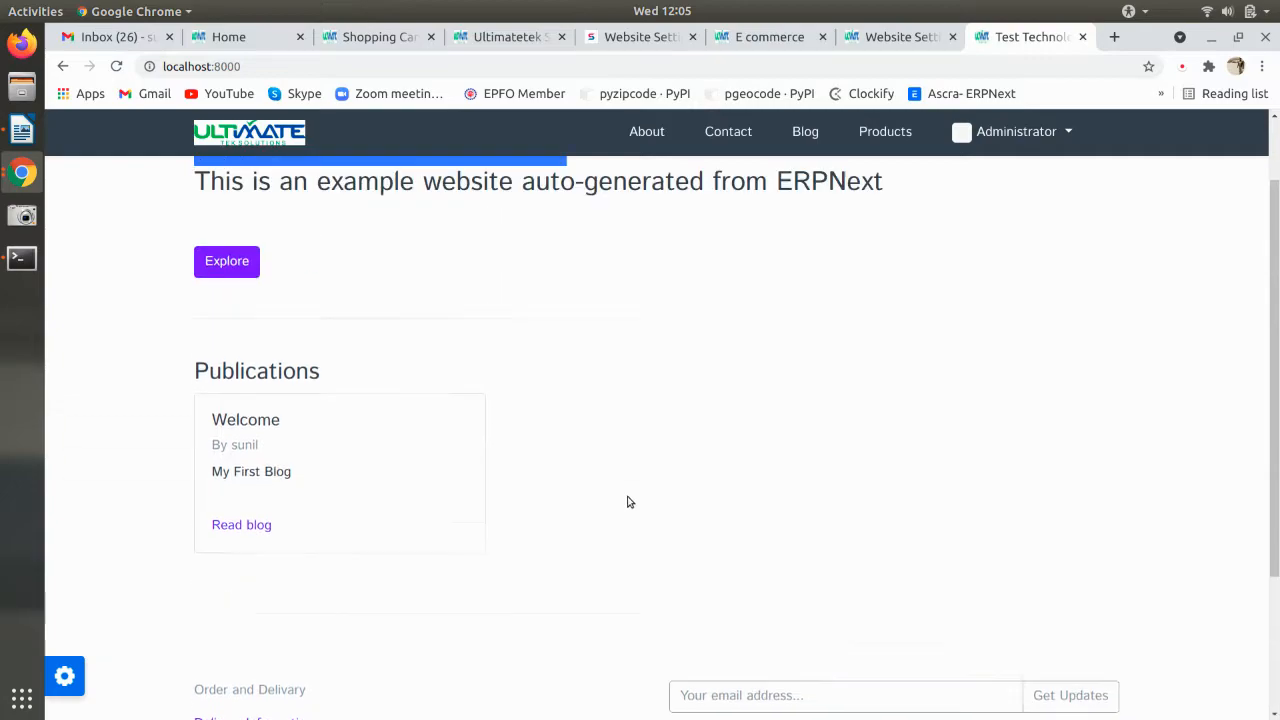
{"action": "left_click", "coordinate": [800, 451]}
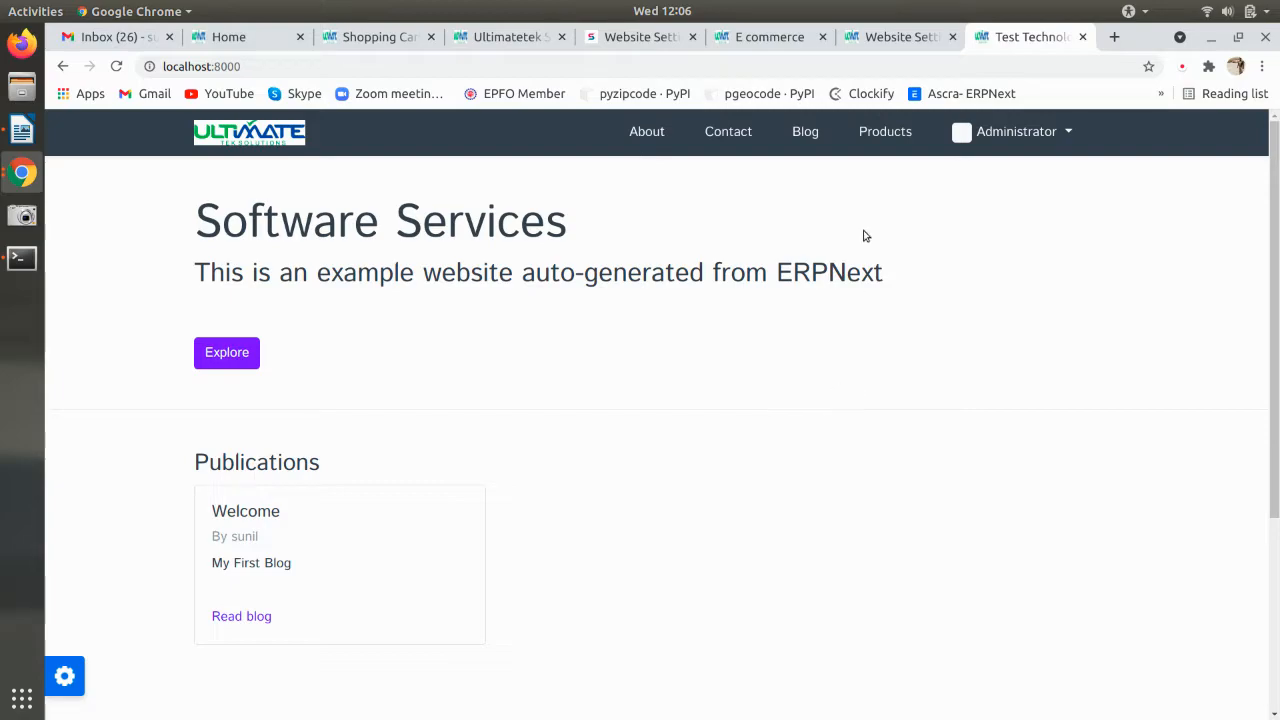
- Compare the theme form, live site and other site's shopping cart, ending on Website Settings
{"action": "left_click", "coordinate": [790, 44]}
{"action": "left_click", "coordinate": [886, 40]}
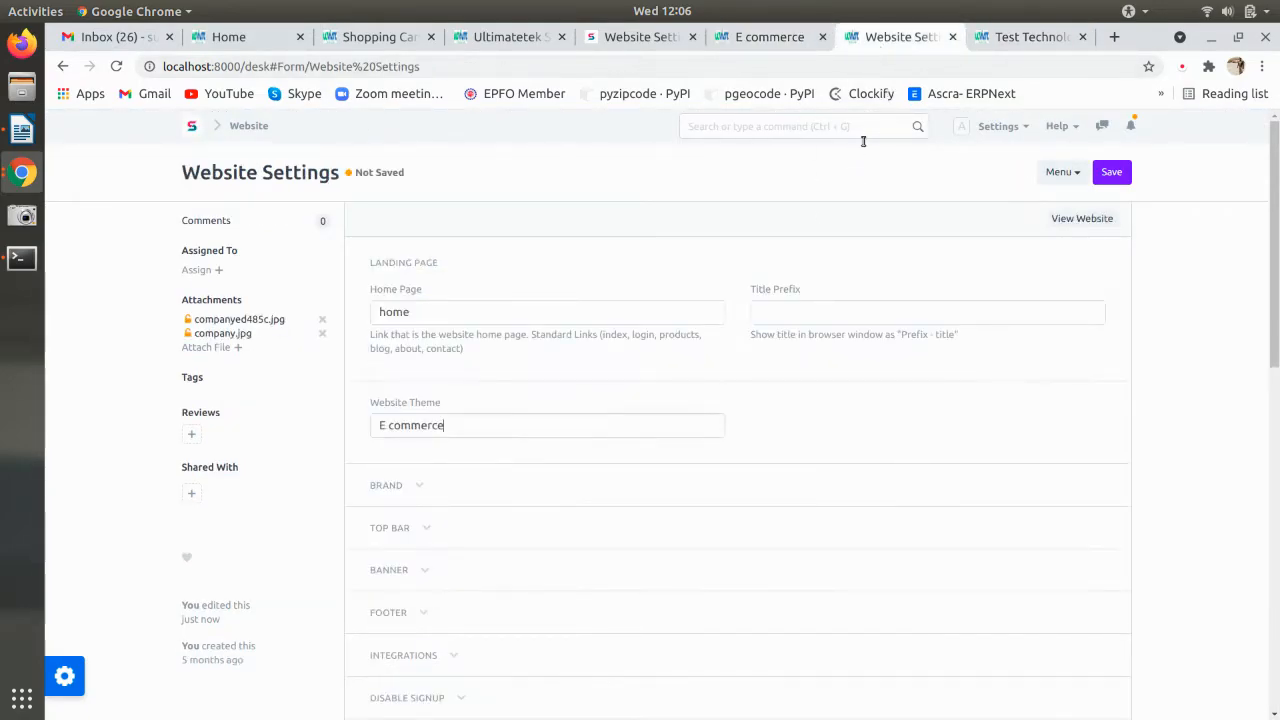
{"action": "left_click", "coordinate": [768, 36]}
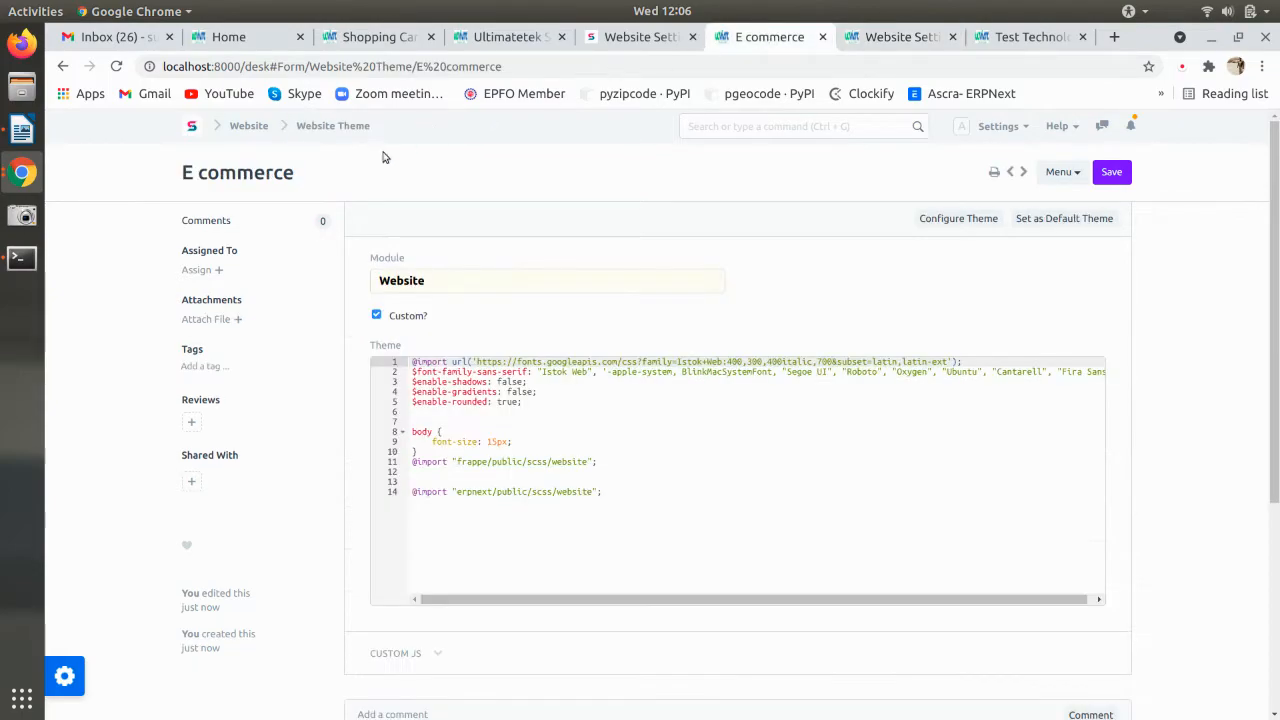
{"action": "left_click", "coordinate": [1025, 38]}
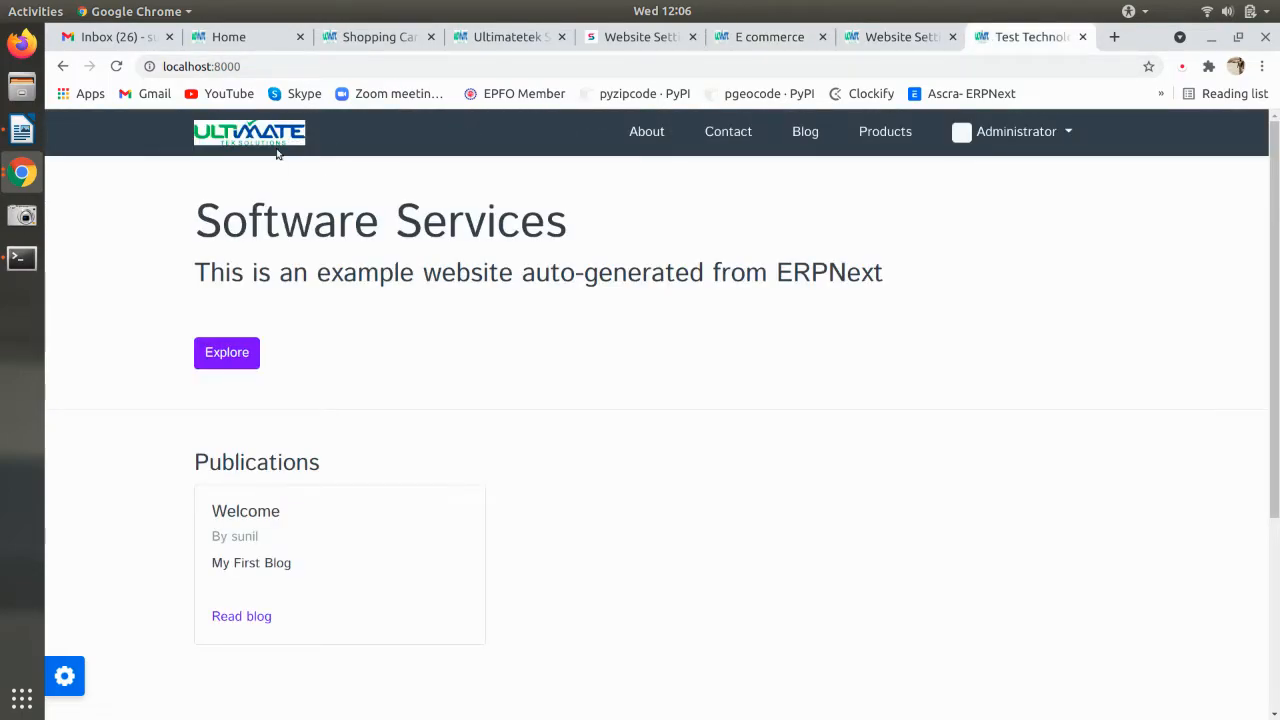
{"action": "left_click", "coordinate": [375, 37]}
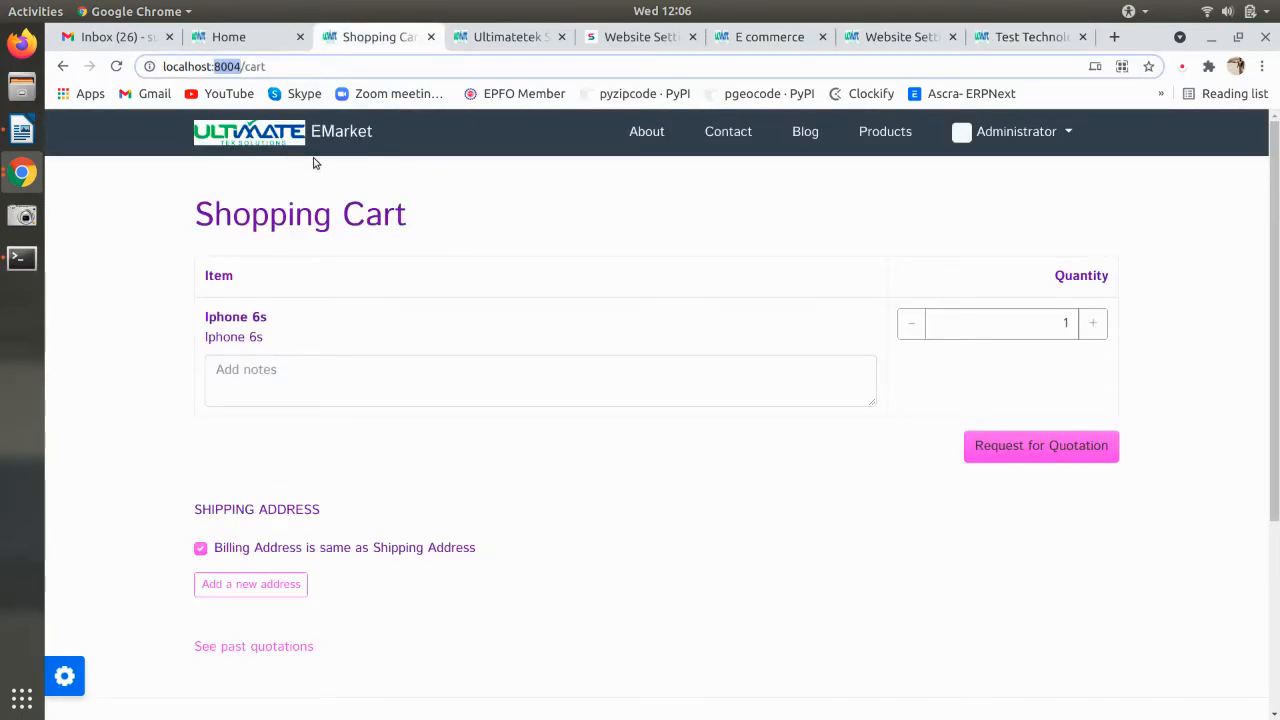
{"action": "left_click", "coordinate": [987, 44]}
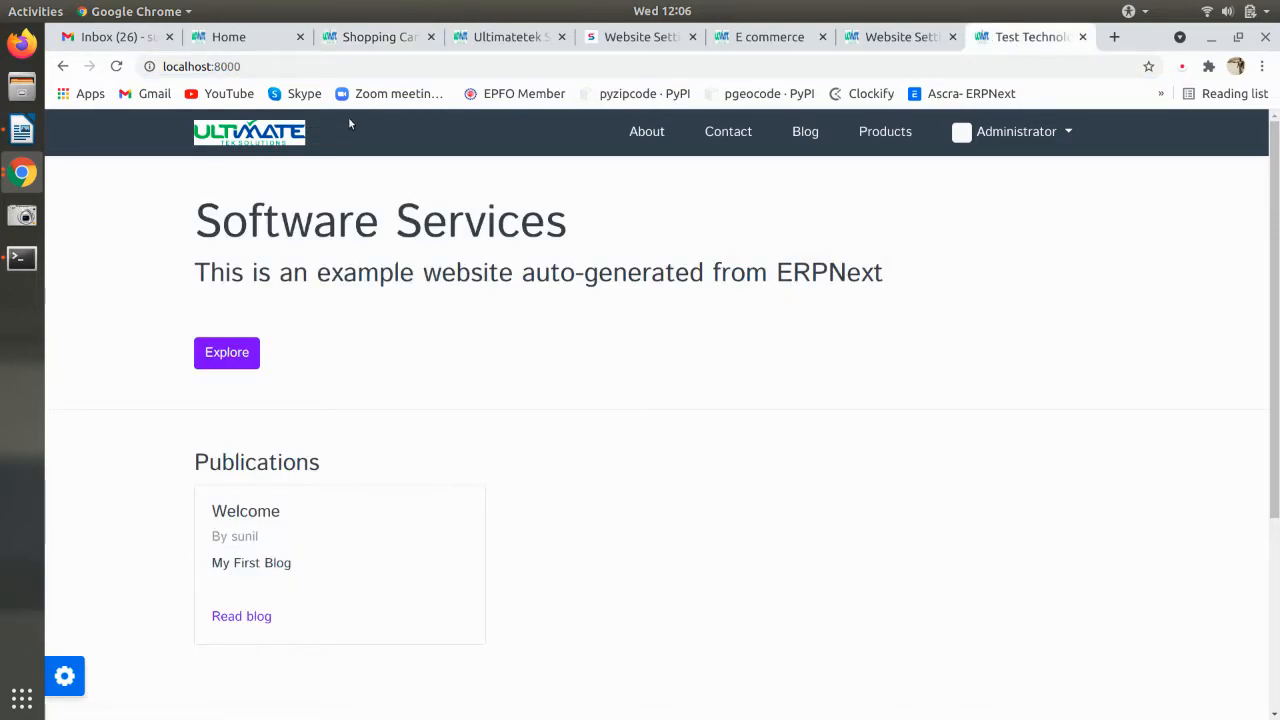
{"action": "left_click", "coordinate": [882, 40]}
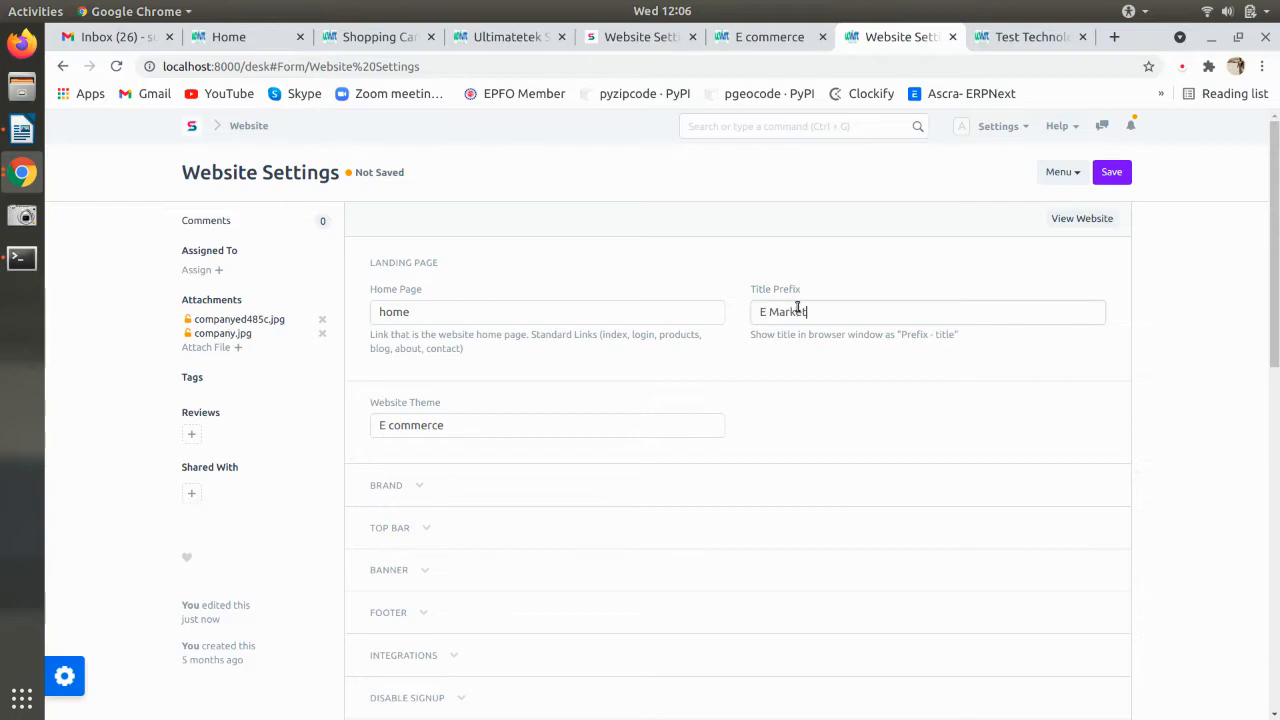
- Save the E Market title prefix and reload the live site to see the new title
{"action": "key", "text": "ctrl+s"}
{"action": "key", "text": "ctrl+Tab"}
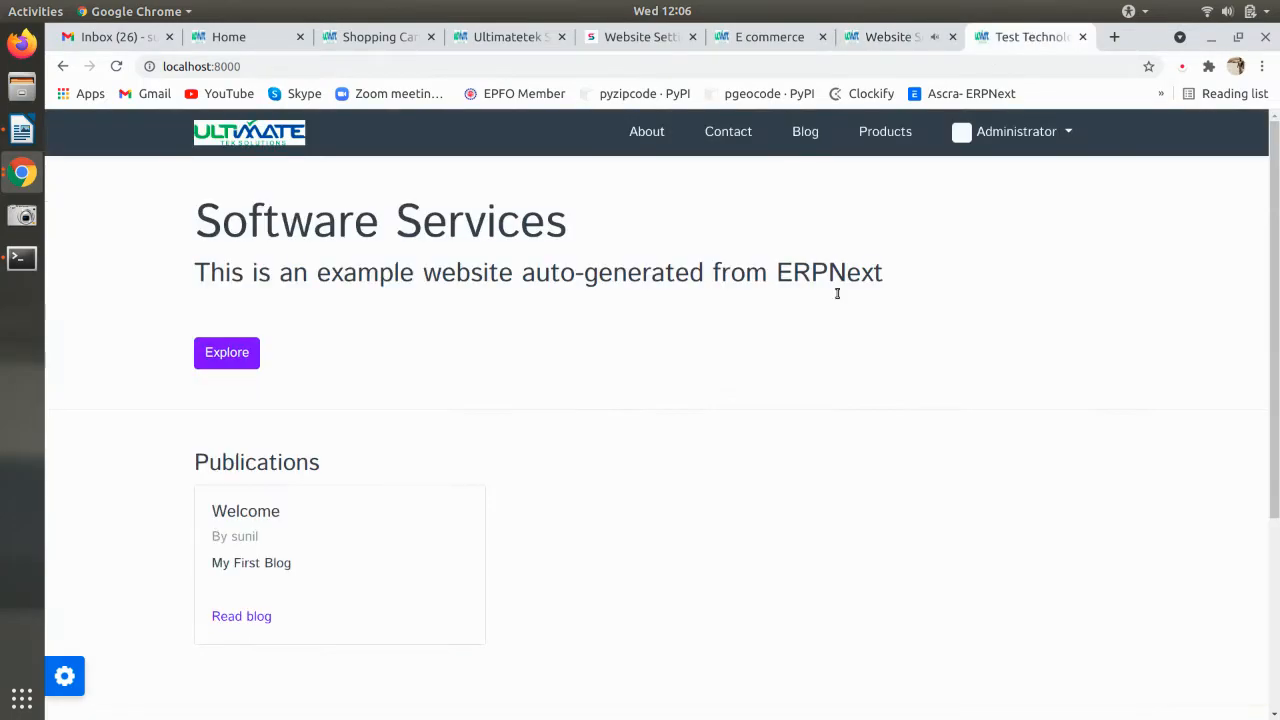
{"action": "key", "text": "F5"}
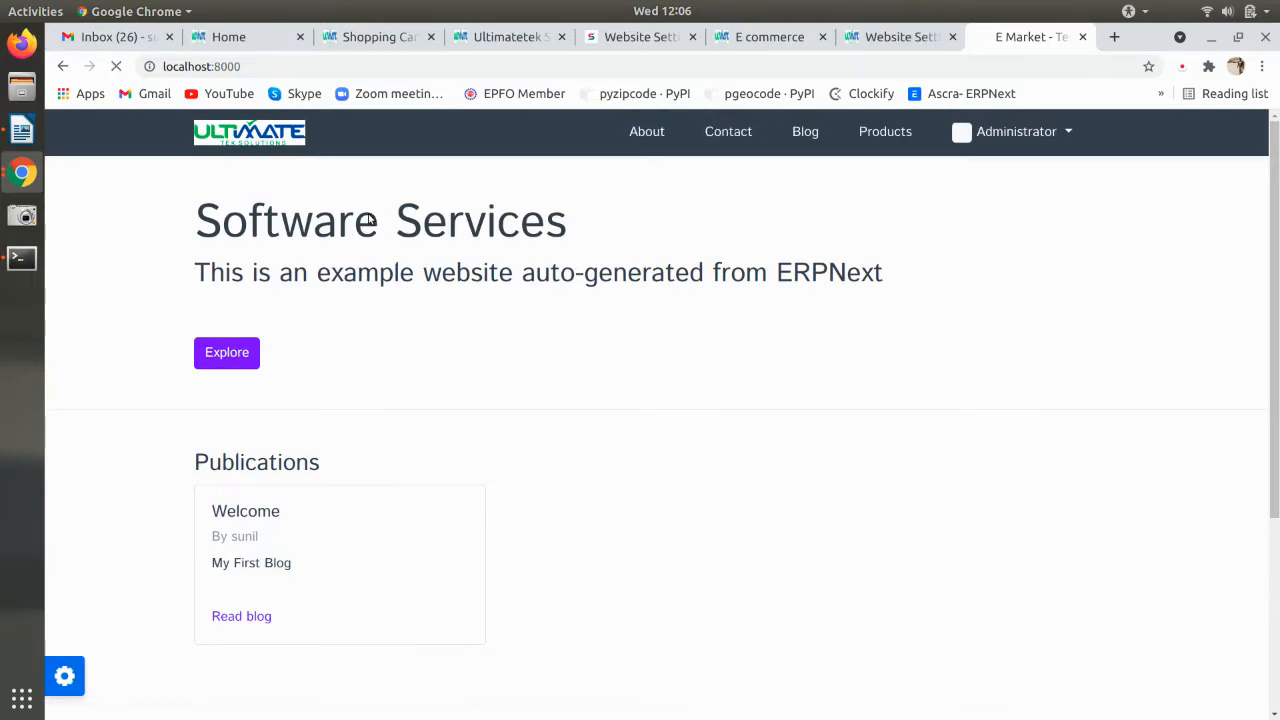
{"action": "key", "text": "F5"}
- Look at the other site's shopping cart and Ultimatetek homepage, then return to Website Settings
{"action": "left_click", "coordinate": [896, 32]}
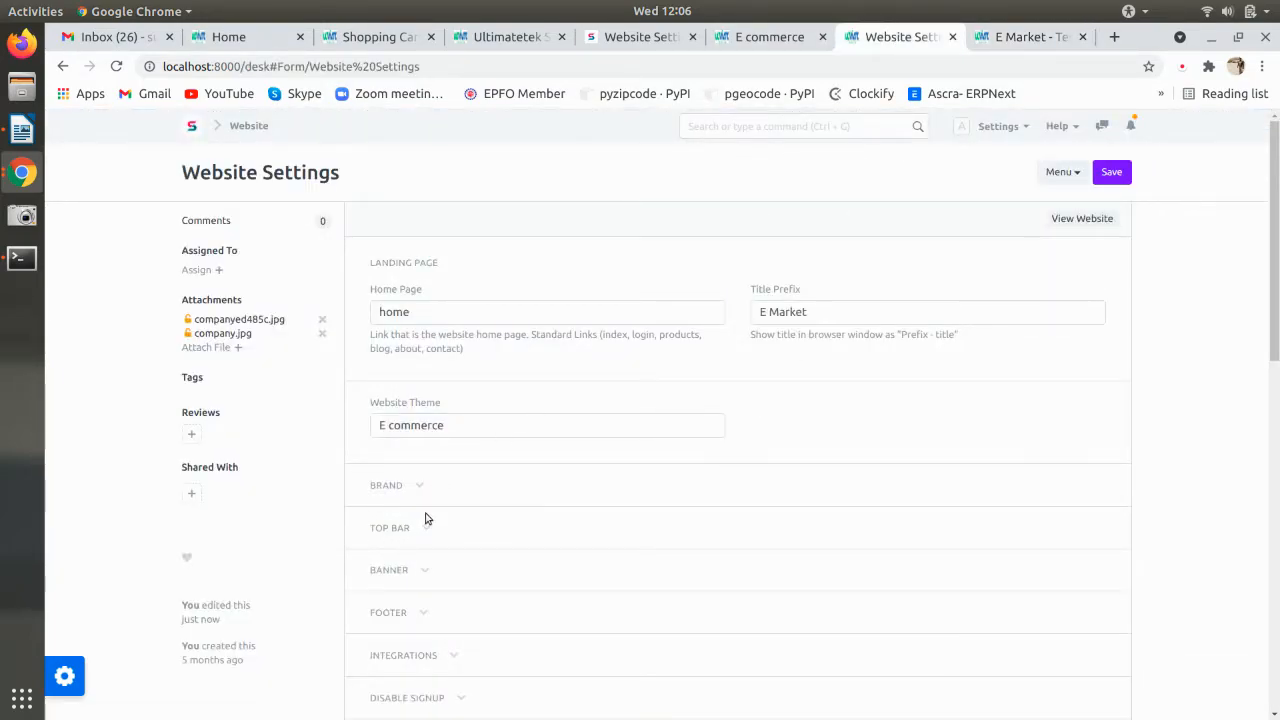
{"action": "left_click", "coordinate": [380, 37]}
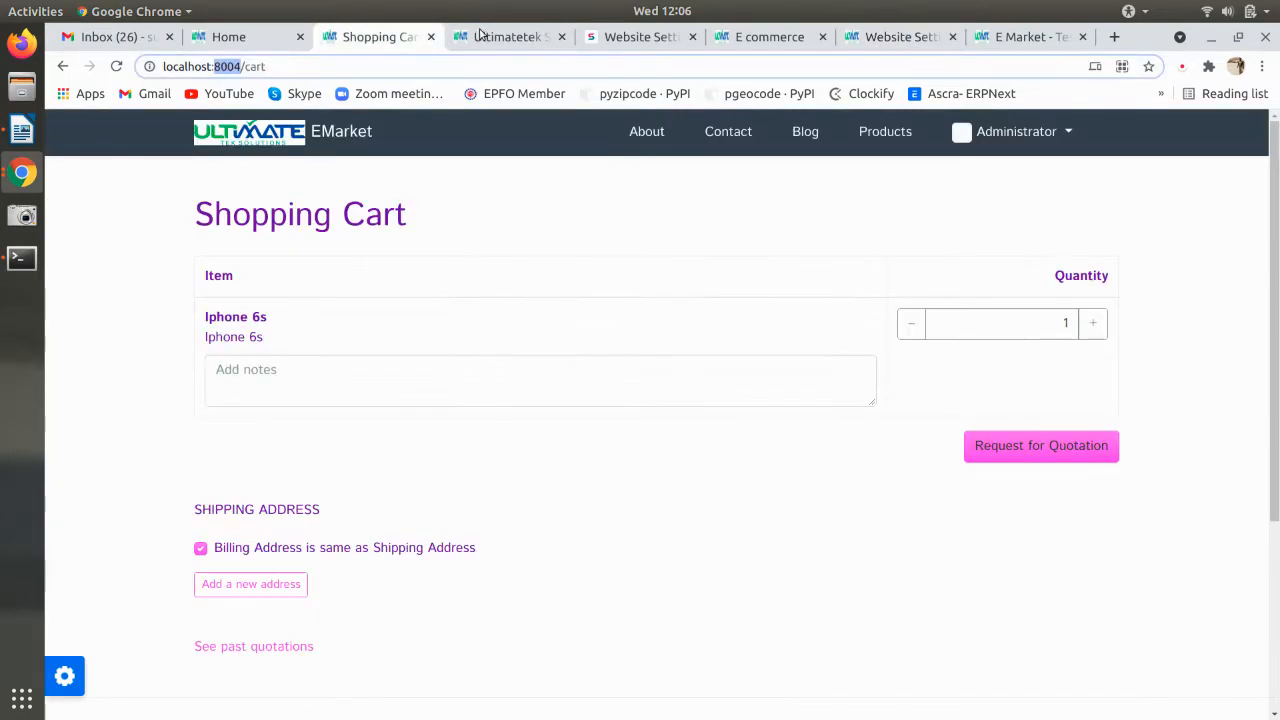
{"action": "left_click", "coordinate": [528, 37]}
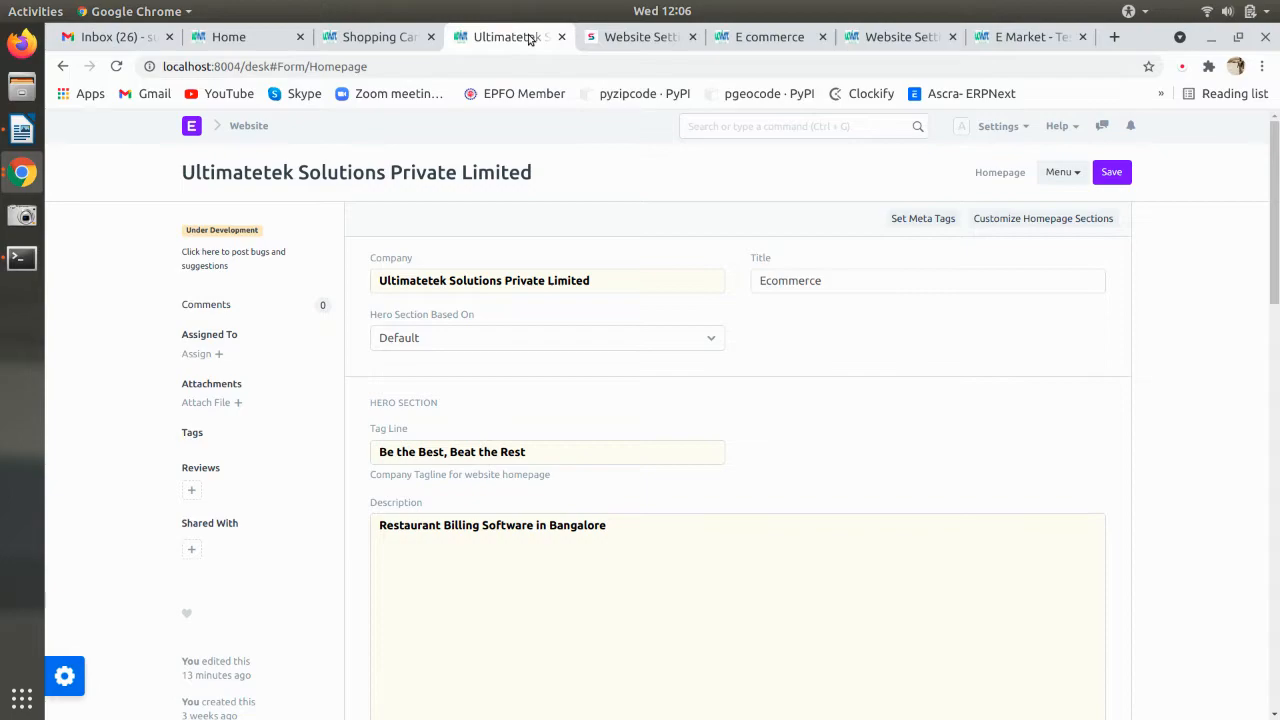
{"action": "left_click", "coordinate": [1030, 37]}
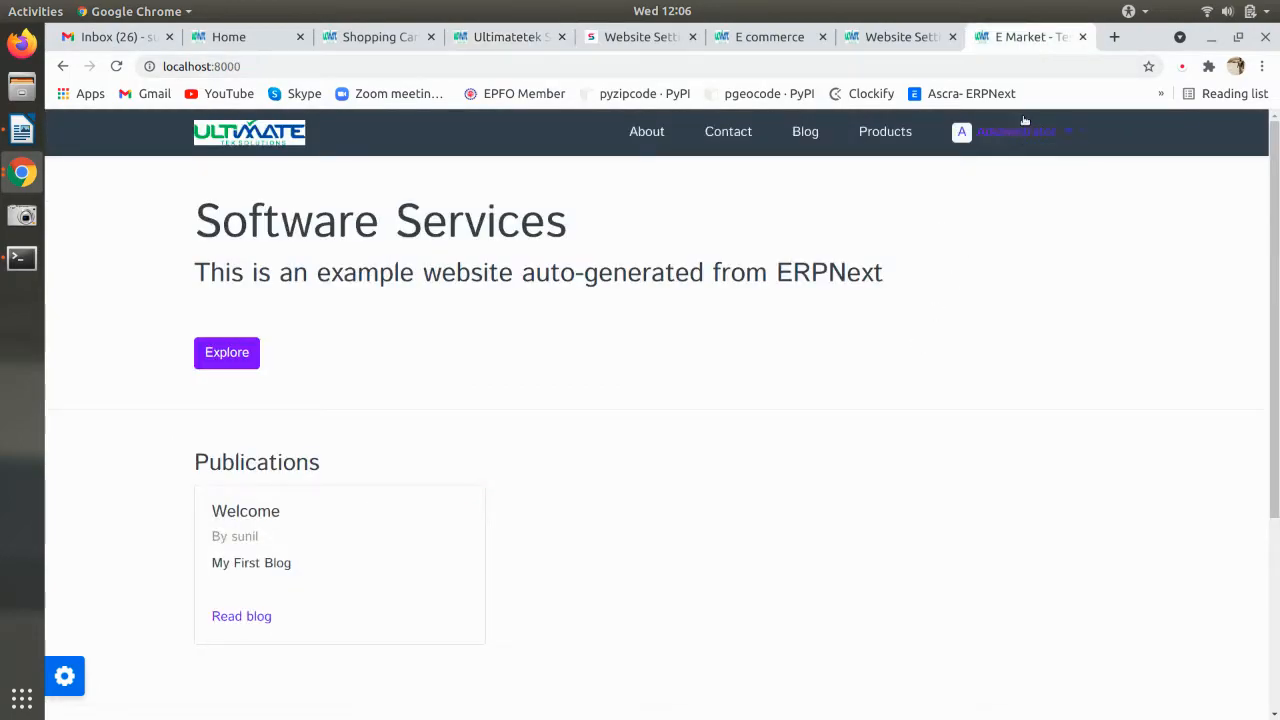
{"action": "left_click", "coordinate": [926, 30]}
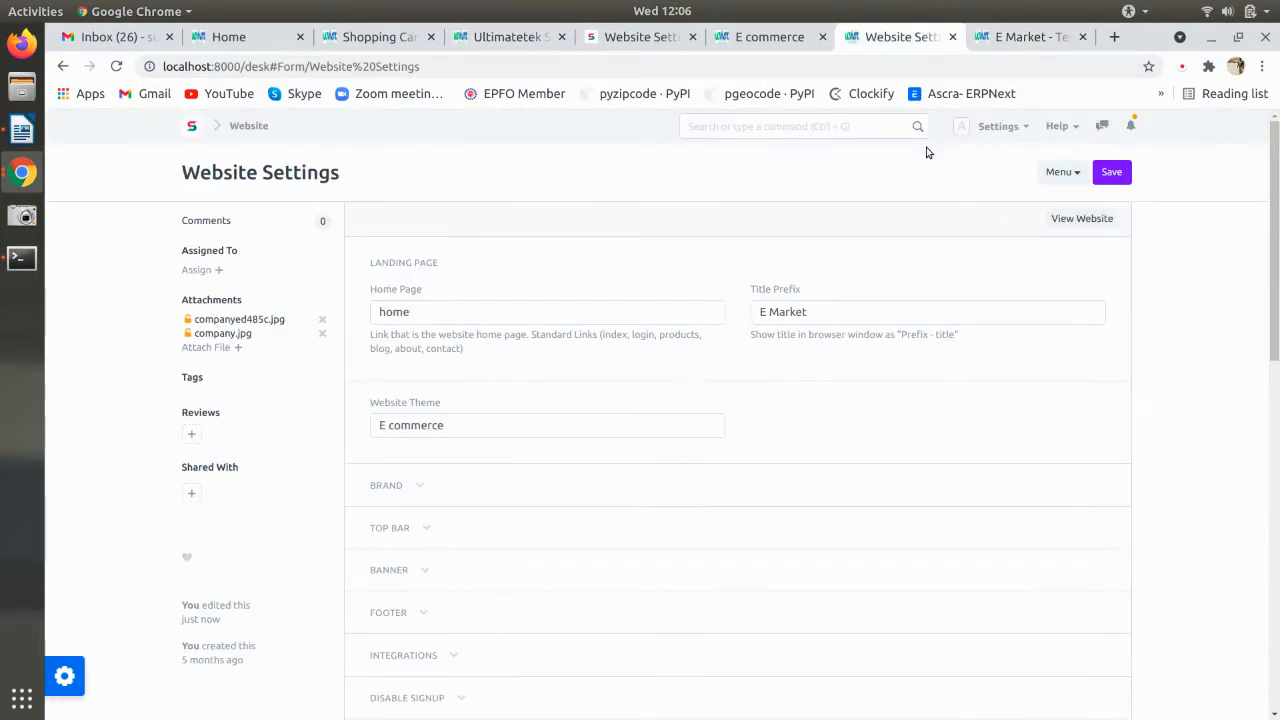
{"action": "left_click", "coordinate": [412, 486]}
{"action": "scroll", "coordinate": [425, 498], "scroll_direction": "down", "scroll_amount": 2}
{"action": "scroll", "coordinate": [430, 498], "scroll_direction": "down", "scroll_amount": 5}
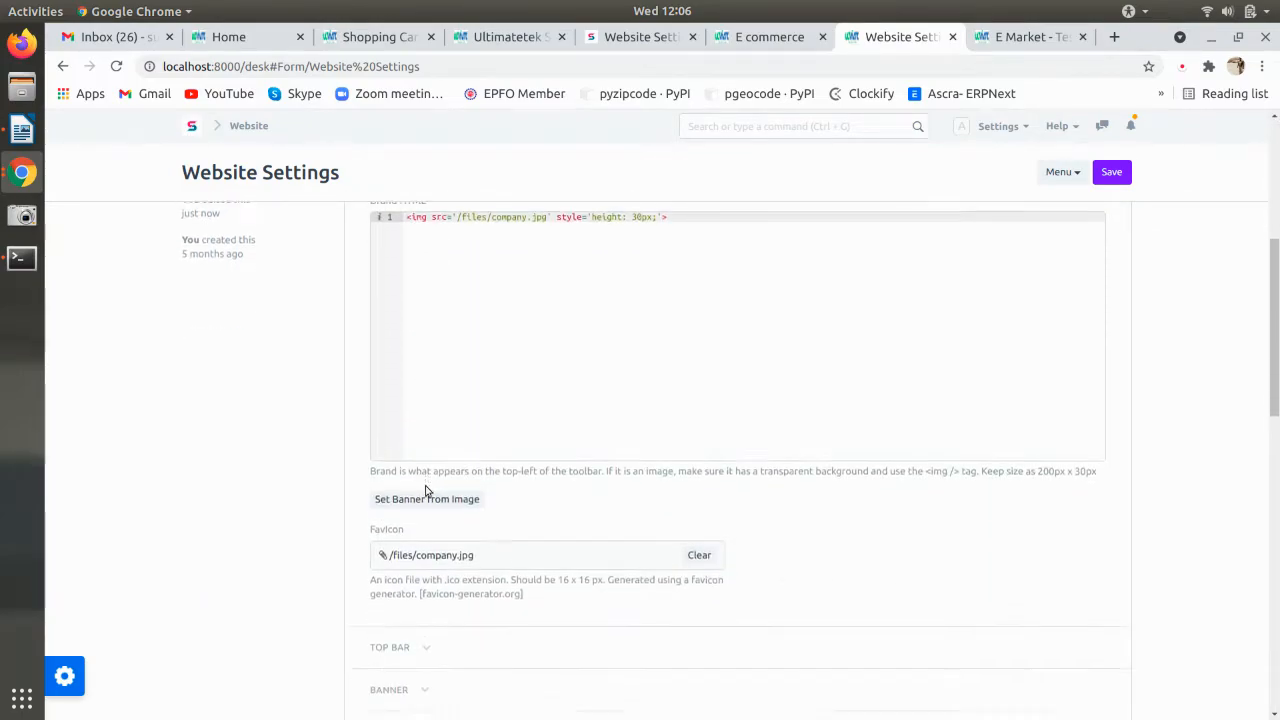
{"action": "scroll", "coordinate": [465, 500], "scroll_direction": "down", "scroll_amount": 3}
{"action": "left_click", "coordinate": [410, 540]}
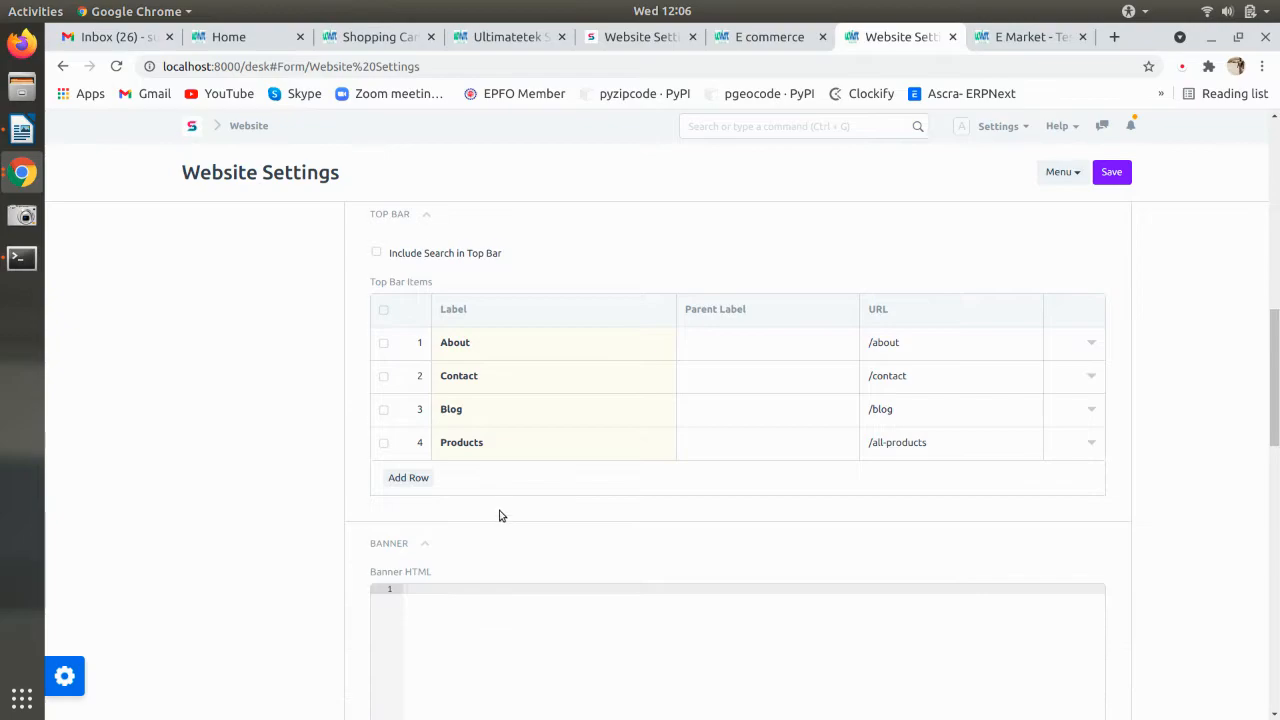
{"action": "scroll", "coordinate": [480, 512], "scroll_direction": "down", "scroll_amount": 5}
{"action": "left_click", "coordinate": [392, 411]}
{"action": "scroll", "coordinate": [503, 440], "scroll_direction": "down", "scroll_amount": 3}
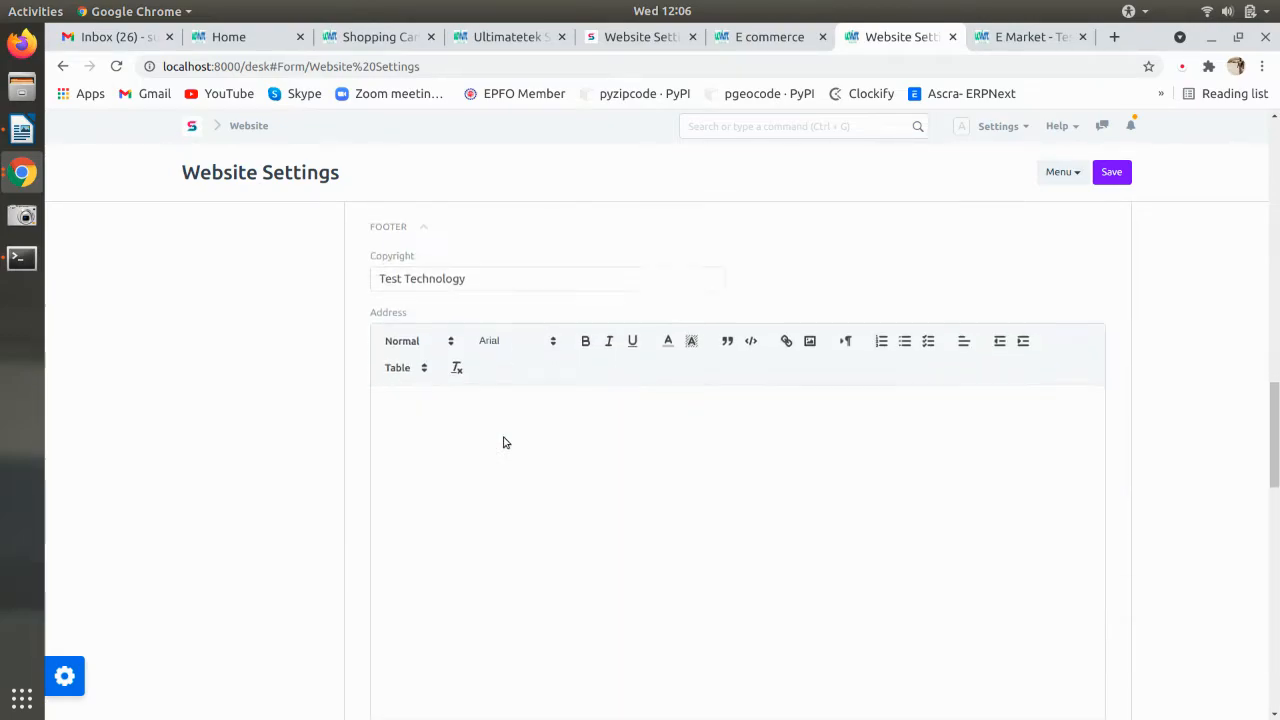
{"action": "scroll", "coordinate": [505, 437], "scroll_direction": "down", "scroll_amount": 6}
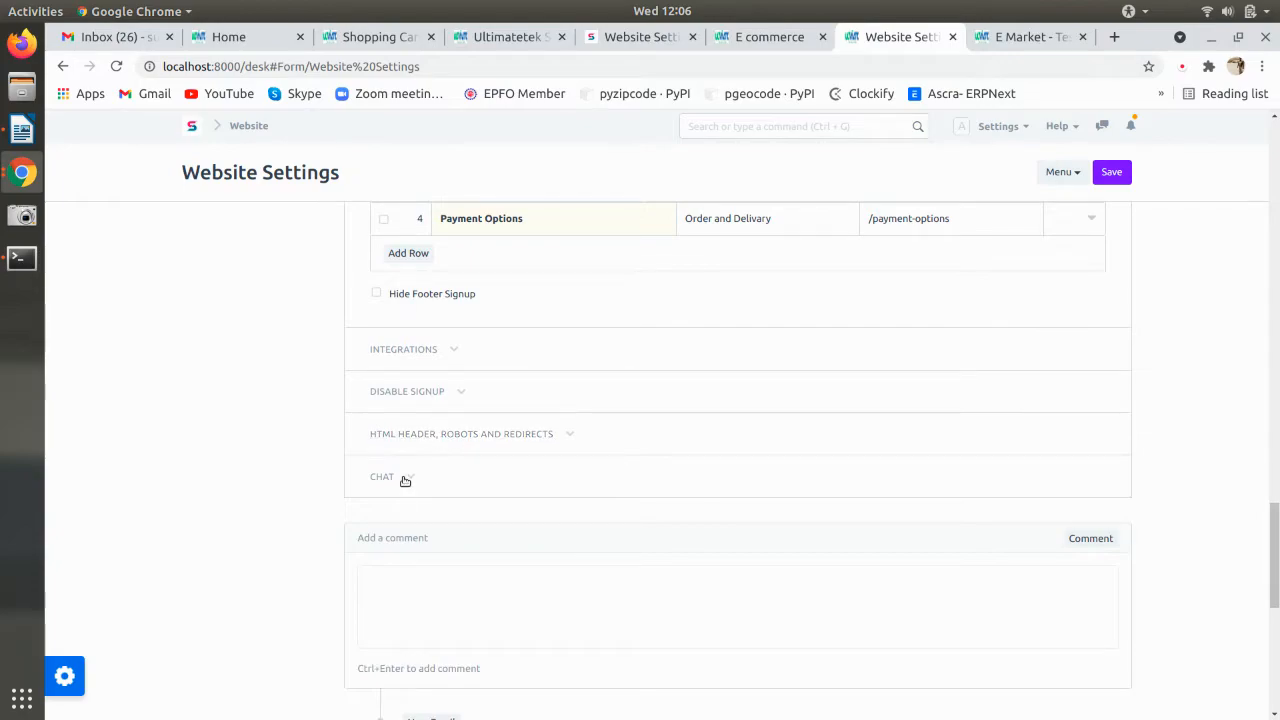
{"action": "left_click", "coordinate": [403, 478]}
{"action": "left_click", "coordinate": [423, 436]}
{"action": "left_click", "coordinate": [408, 392]}
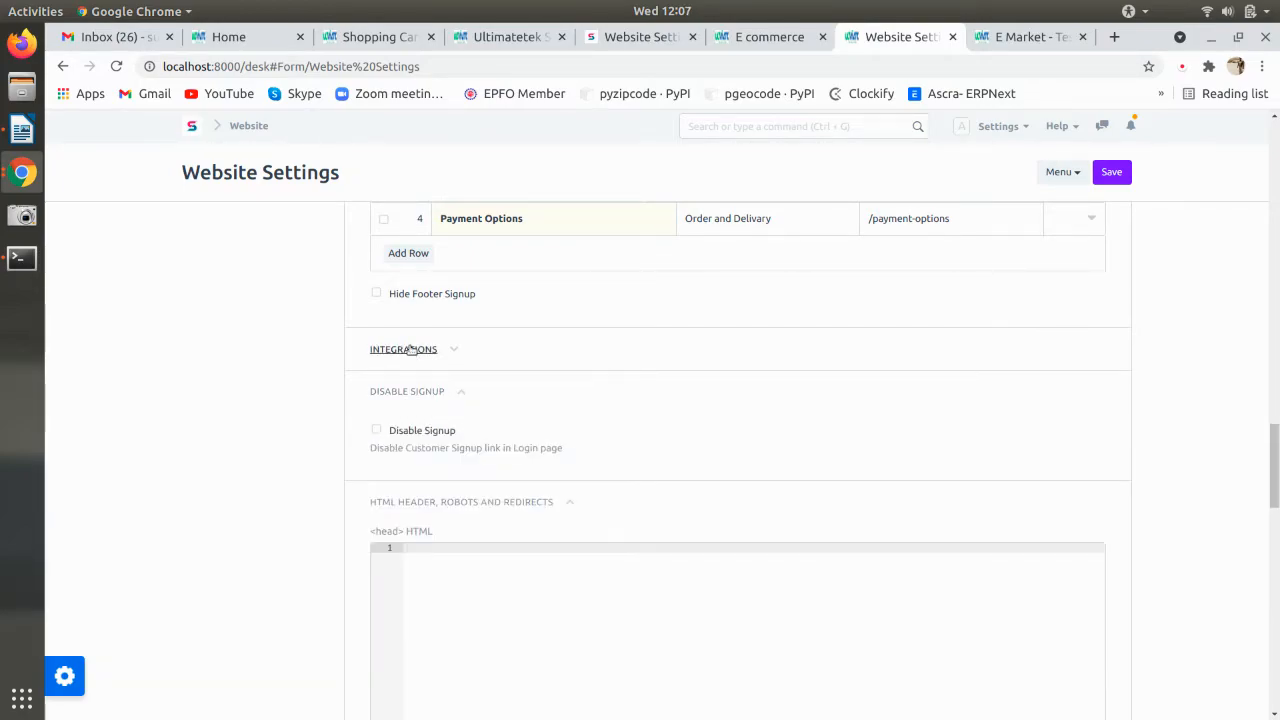
{"action": "scroll", "coordinate": [412, 349], "scroll_direction": "down", "scroll_amount": 3}
{"action": "scroll", "coordinate": [411, 346], "scroll_direction": "up", "scroll_amount": 2}
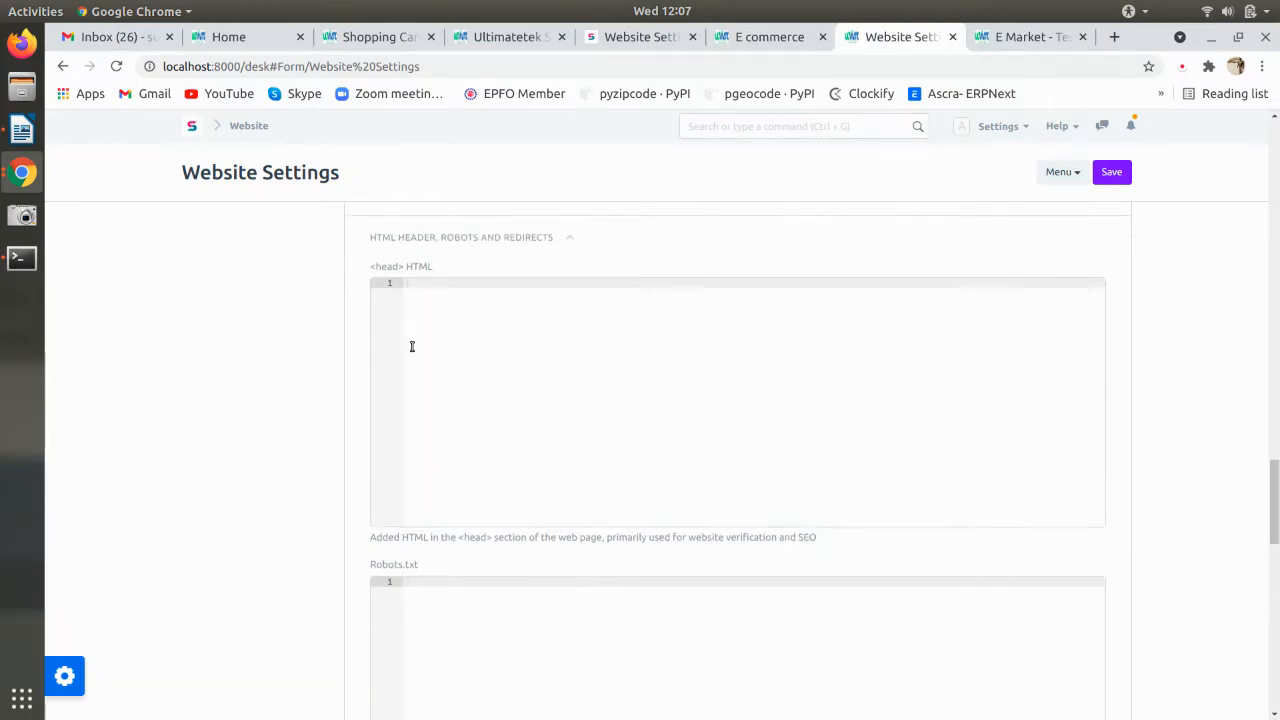
{"action": "left_click", "coordinate": [410, 303]}
{"action": "left_click", "coordinate": [403, 261]}
{"action": "scroll", "coordinate": [491, 348], "scroll_direction": "up", "scroll_amount": 5}
{"action": "scroll", "coordinate": [875, 342], "scroll_direction": "up", "scroll_amount": 12}
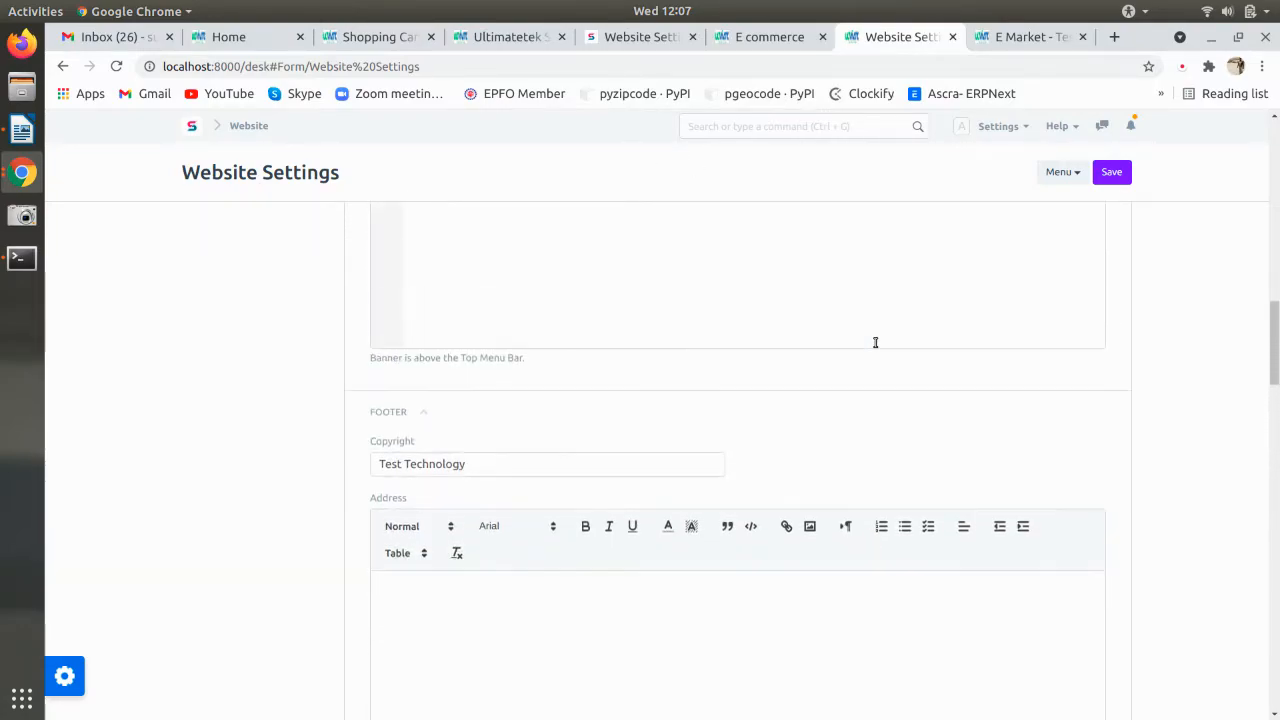
{"action": "scroll", "coordinate": [875, 342], "scroll_direction": "up", "scroll_amount": 2}
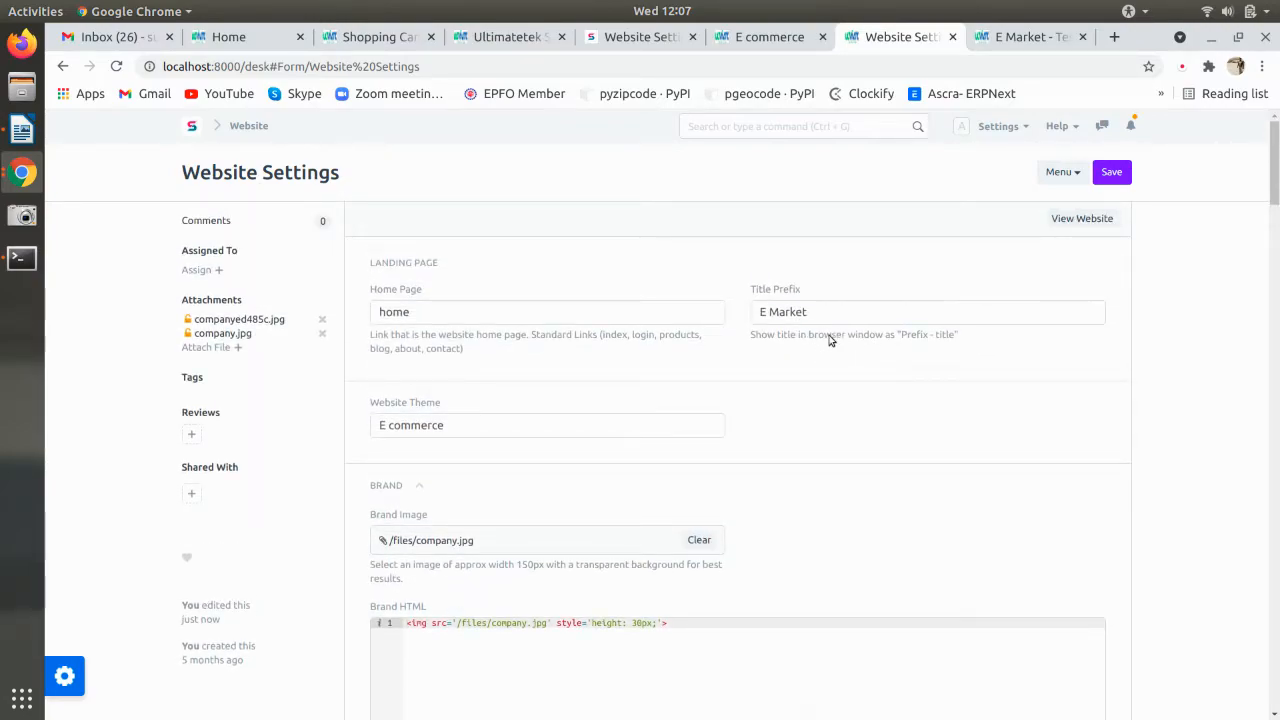
- Save the edited Title Prefix and reload the live E Market site to check it
{"action": "left_click", "coordinate": [769, 313]}
{"action": "key", "text": "ctrl+s"}
{"action": "left_click", "coordinate": [1035, 40]}
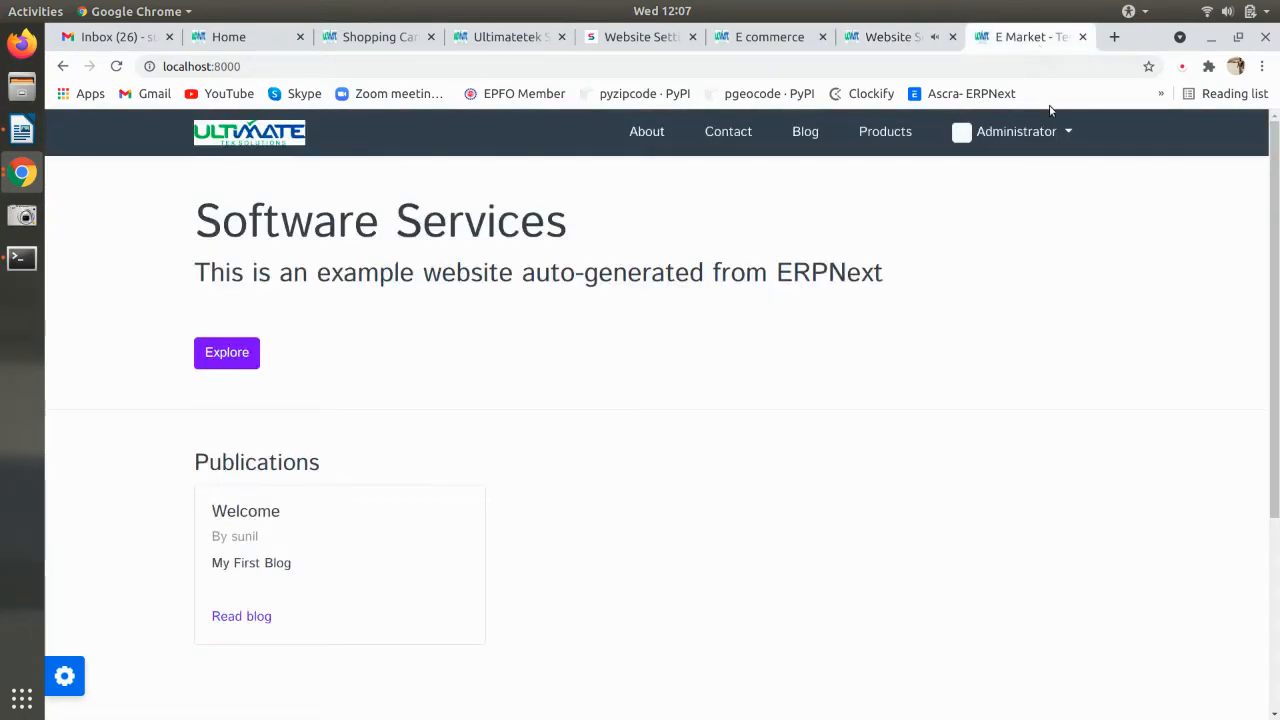
{"action": "key", "text": "ctrl+r"}
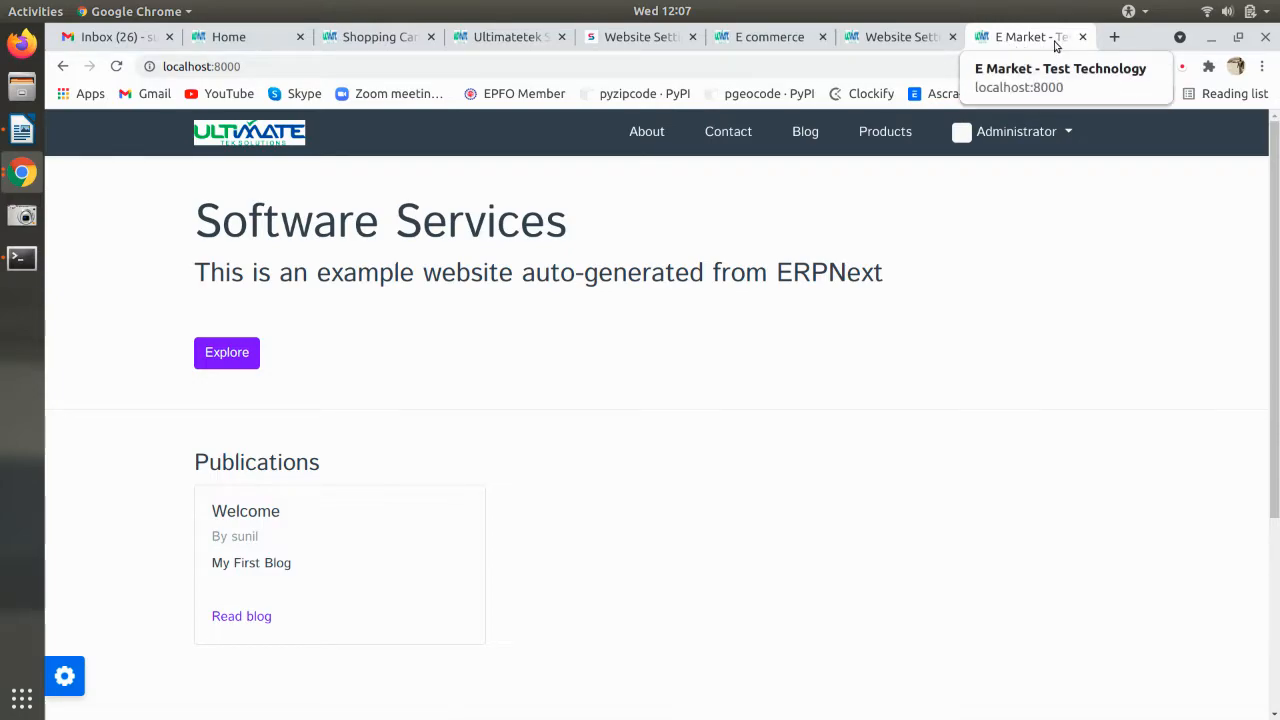
{"action": "left_click", "coordinate": [899, 40]}
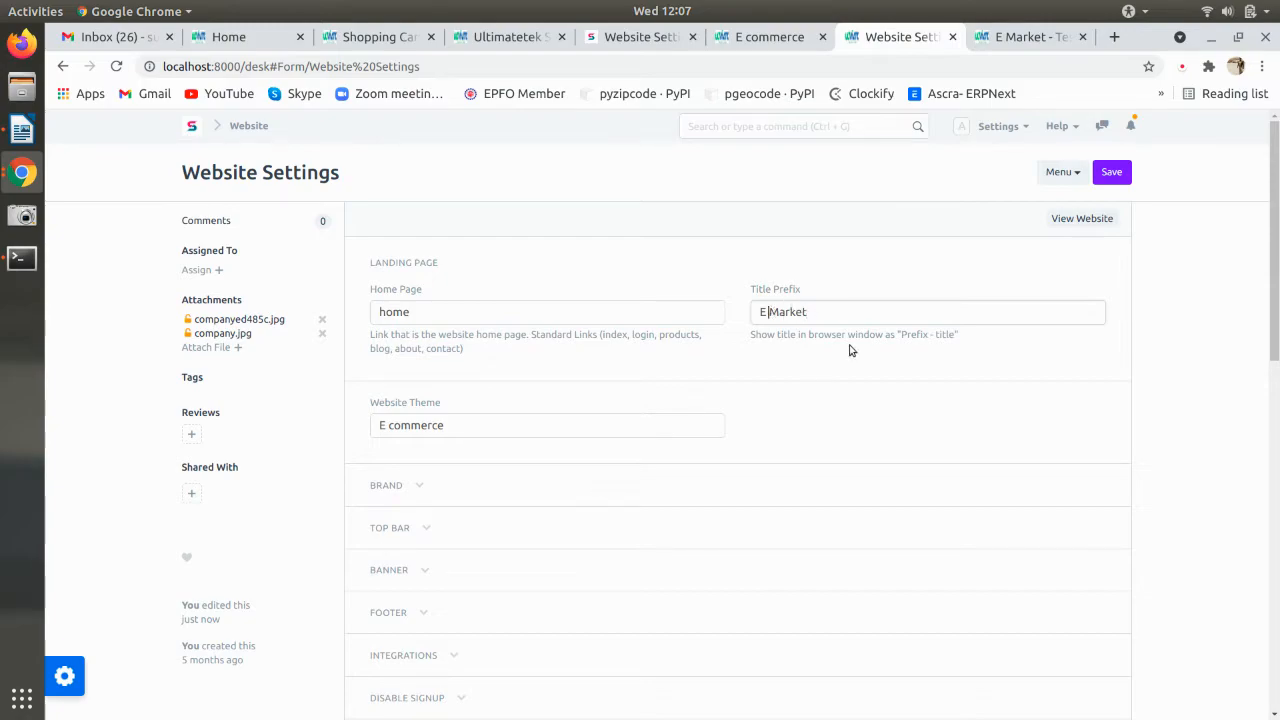
- Re-save the prefix as E Market, view the website, and close the duplicate site tab
{"action": "key", "text": "ctrl+s"}
{"action": "left_click", "coordinate": [1081, 218]}
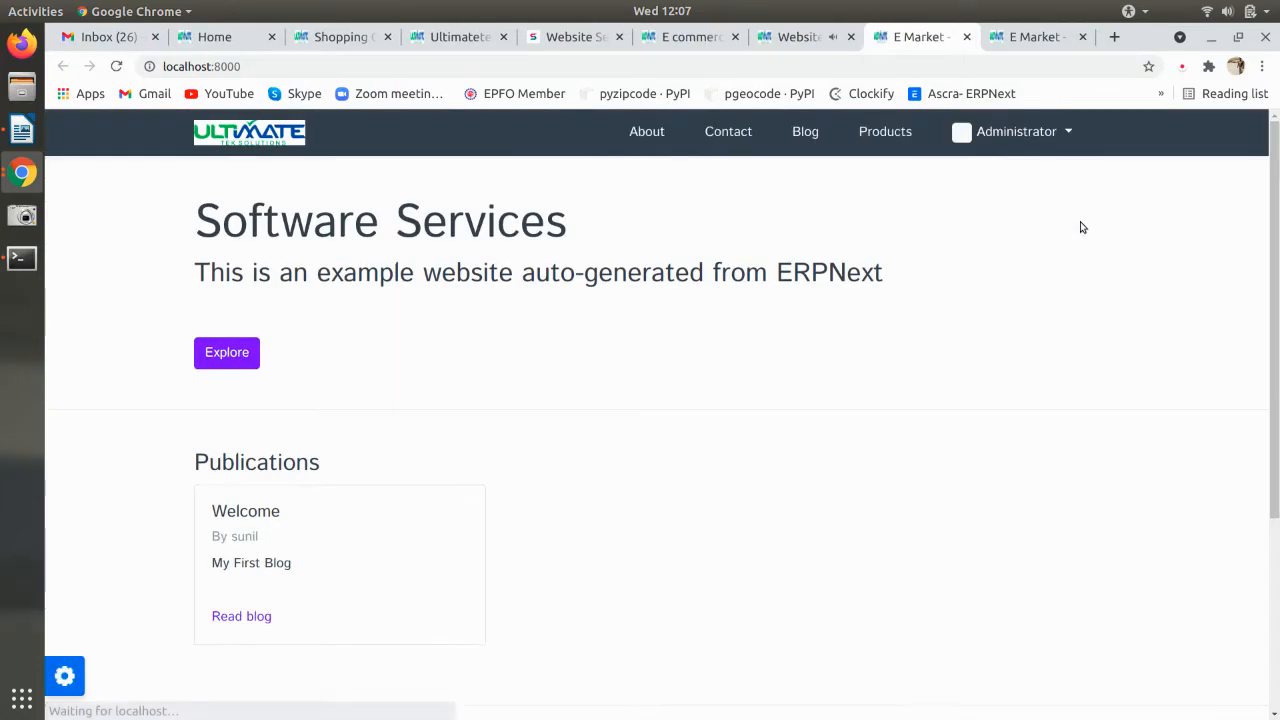
{"action": "left_click", "coordinate": [1062, 40]}
{"action": "left_click", "coordinate": [1082, 37]}
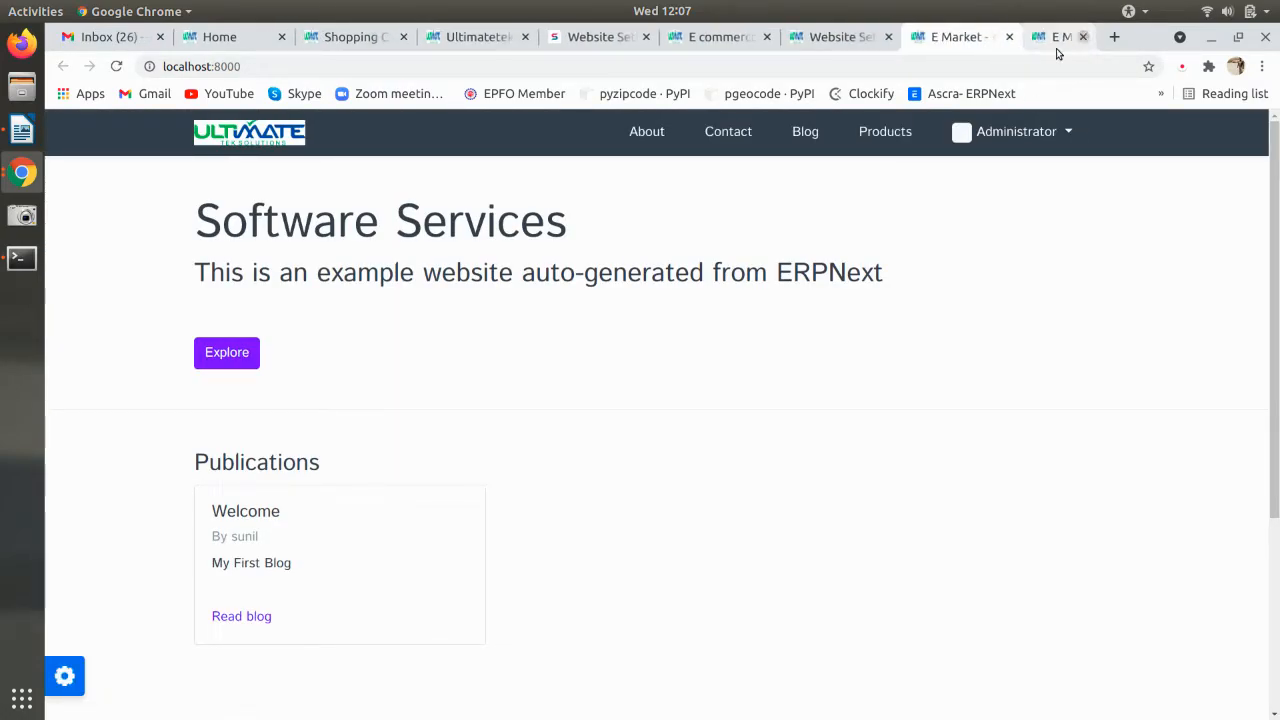
{"action": "left_click", "coordinate": [880, 37]}
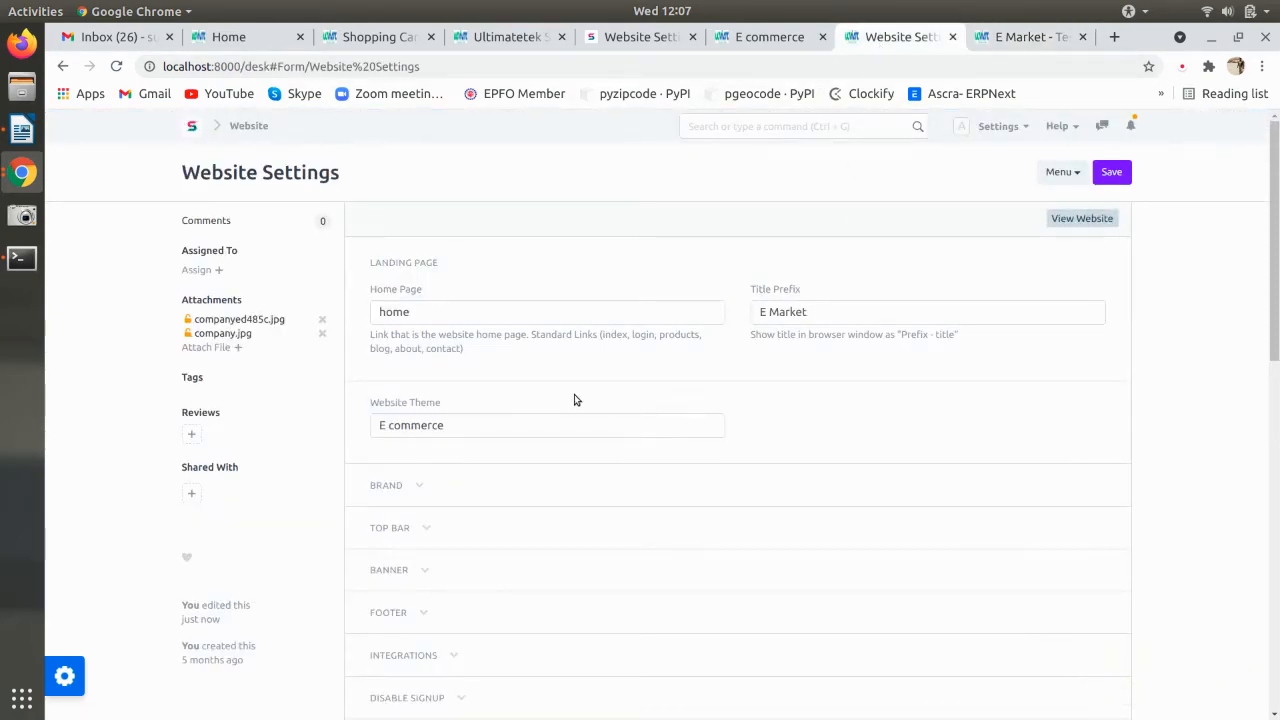
- Set the Homepage title to E Market, save it, and reload the live site
{"action": "left_click", "coordinate": [759, 42]}
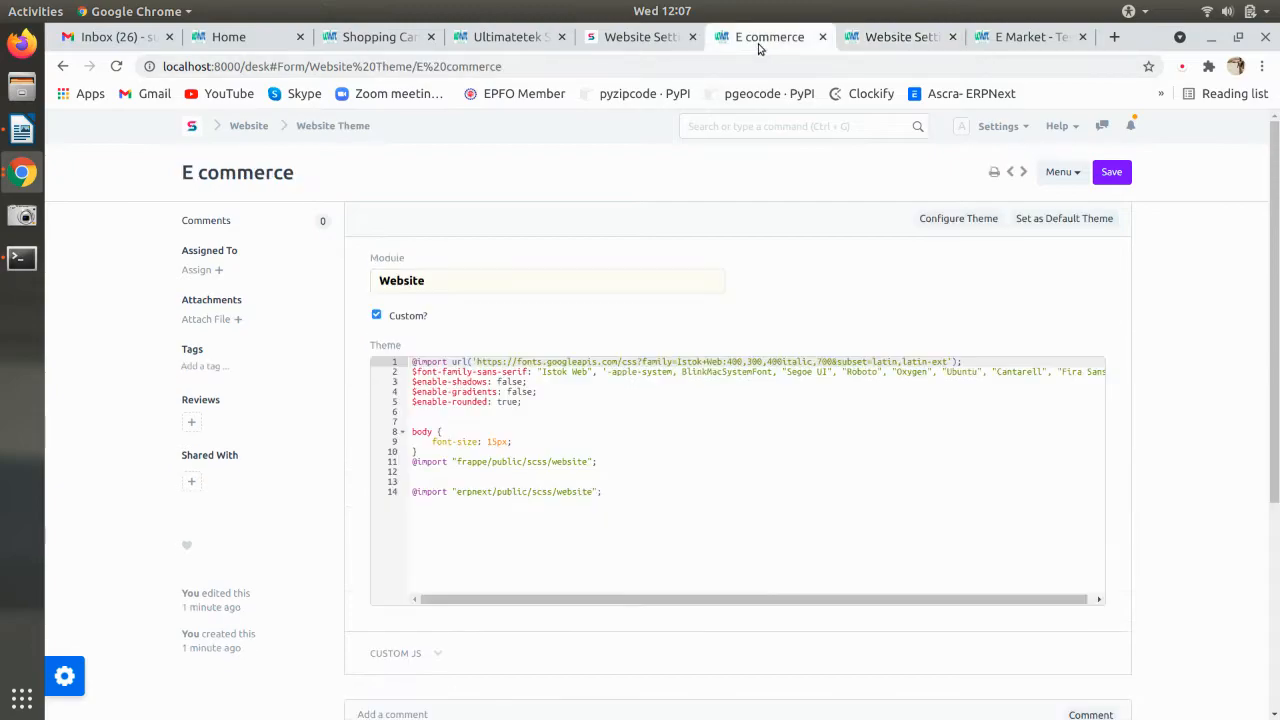
{"action": "left_click", "coordinate": [864, 46]}
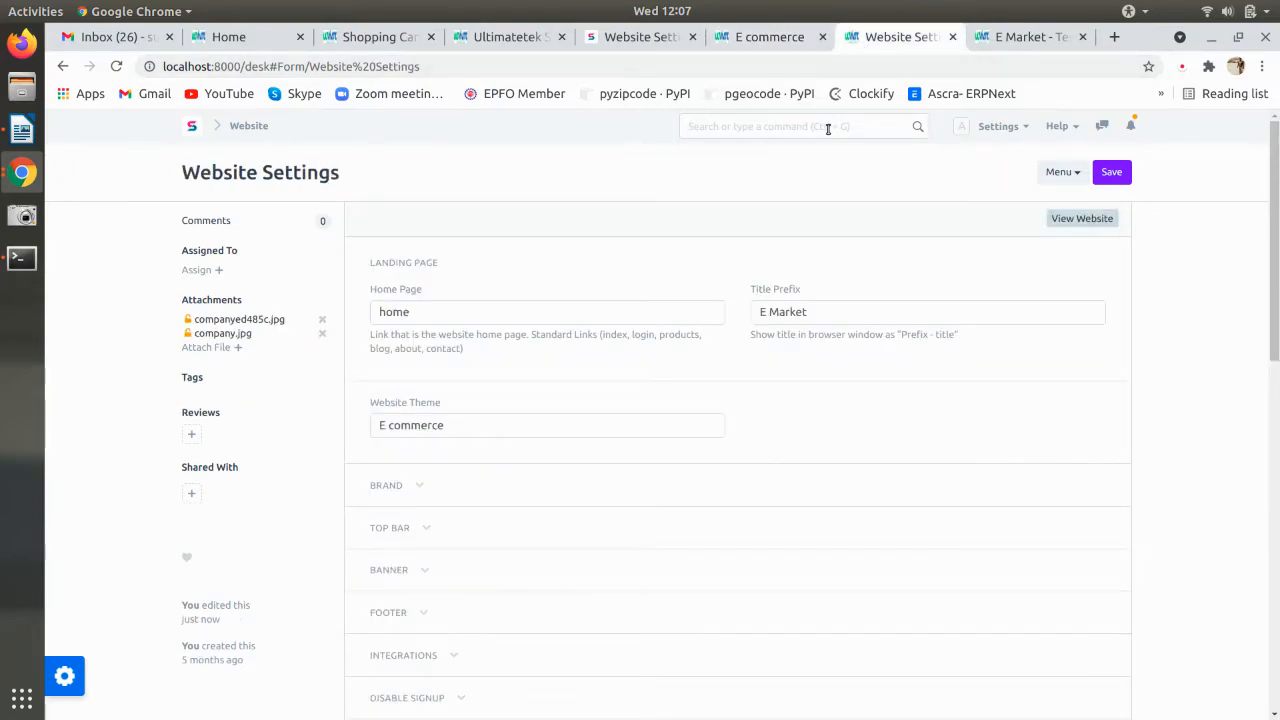
{"action": "left_click", "coordinate": [248, 125]}
{"action": "left_click", "coordinate": [235, 458]}
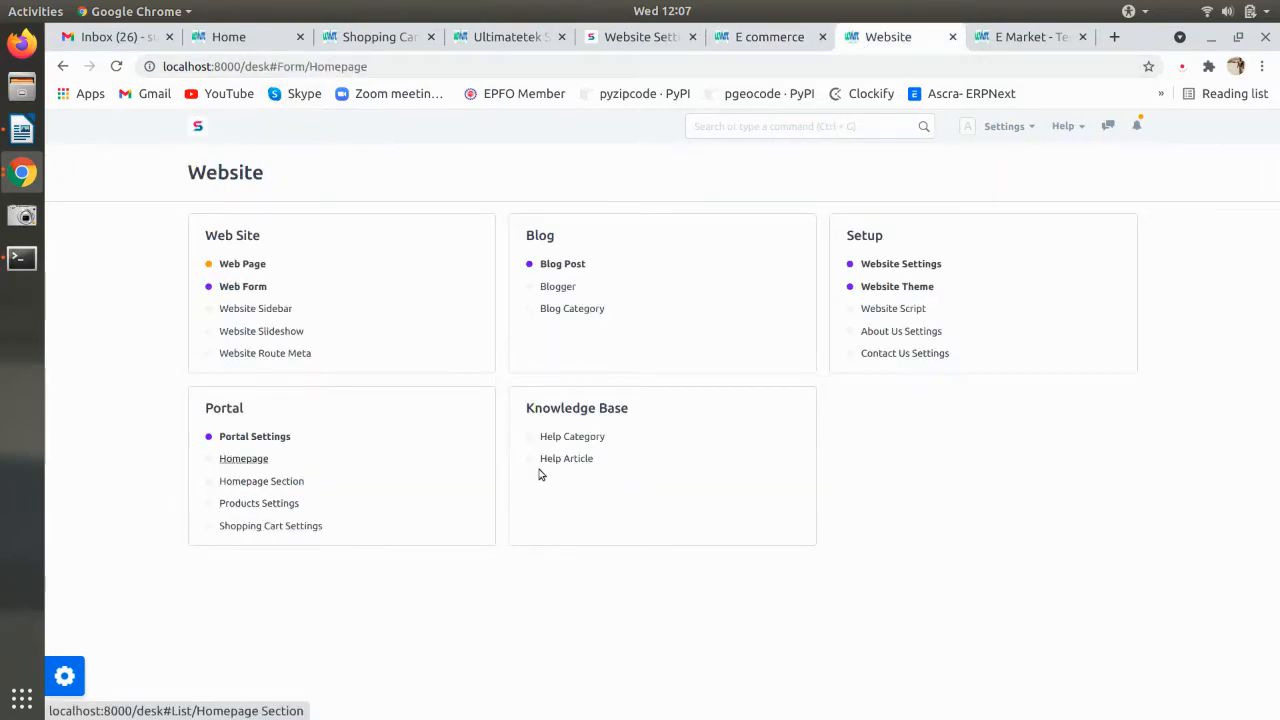
{"action": "left_click", "coordinate": [786, 281]}
{"action": "type", "text": "E"}
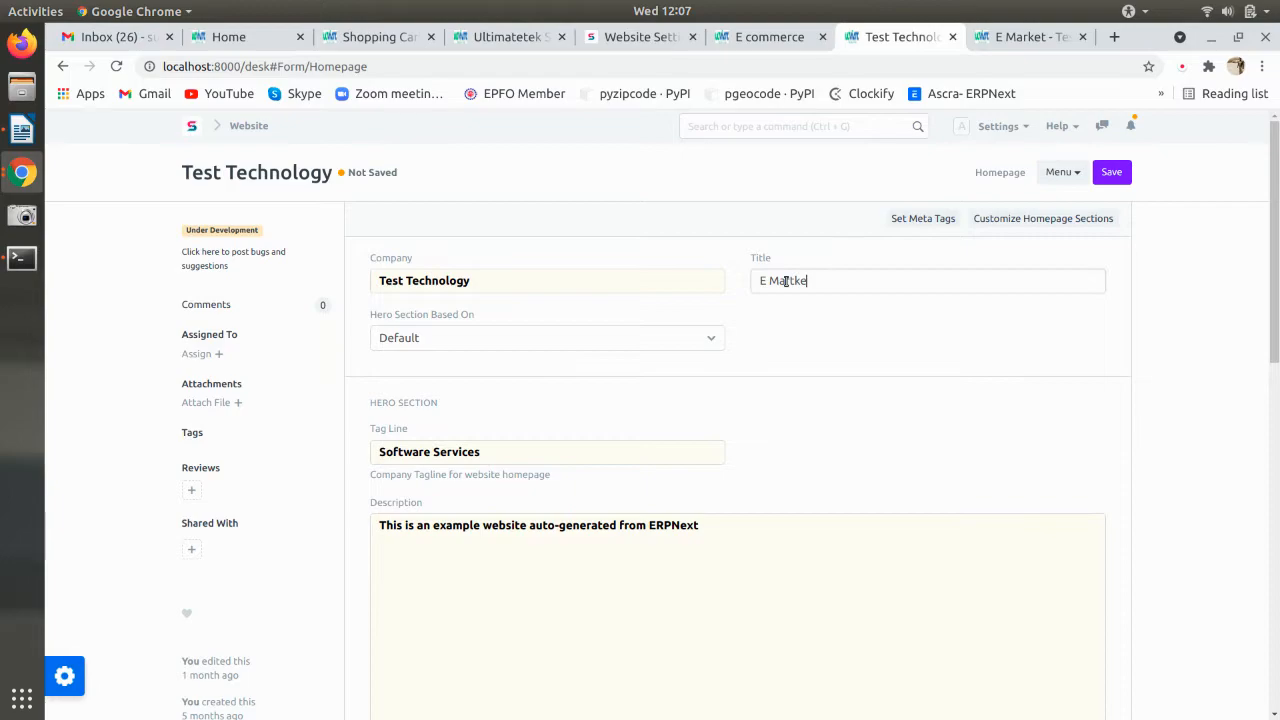
{"action": "type", "text": " Martke"}
{"action": "key", "text": "BackSpace"}
{"action": "key", "text": "BackSpace"}
{"action": "key", "text": "ctrl+s"}
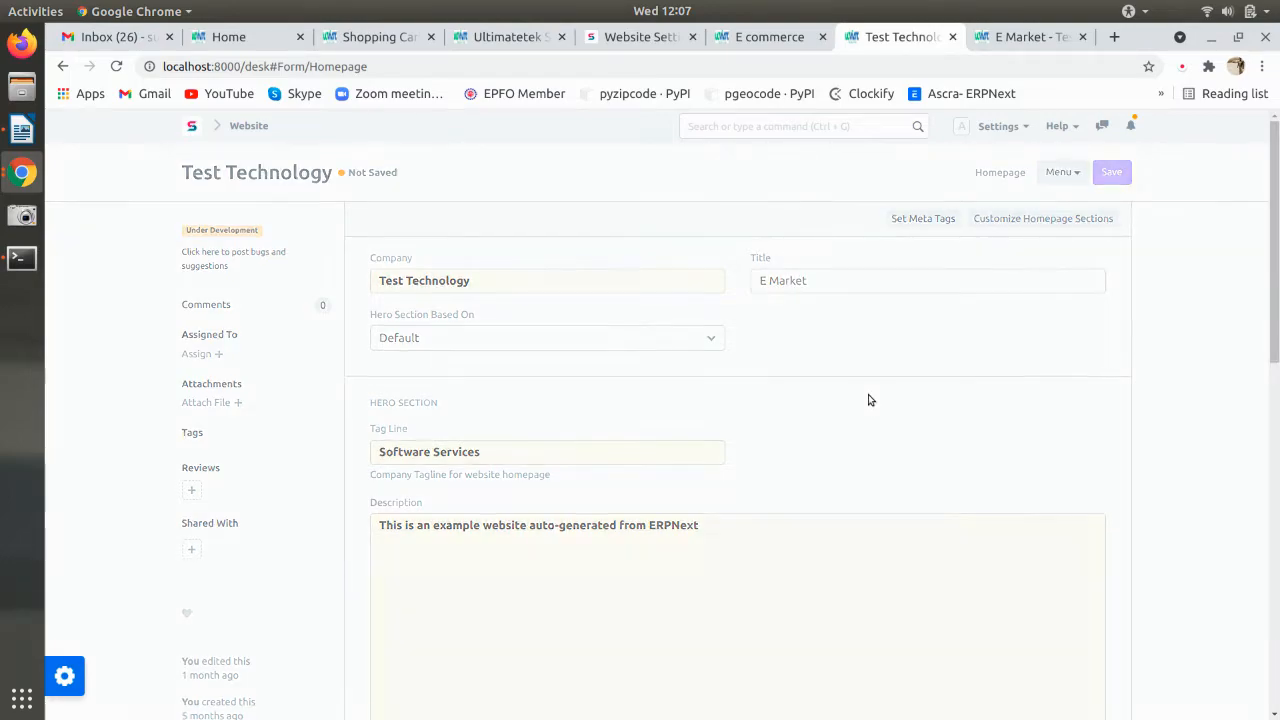
{"action": "left_click", "coordinate": [1016, 37]}
{"action": "key", "text": "F5"}
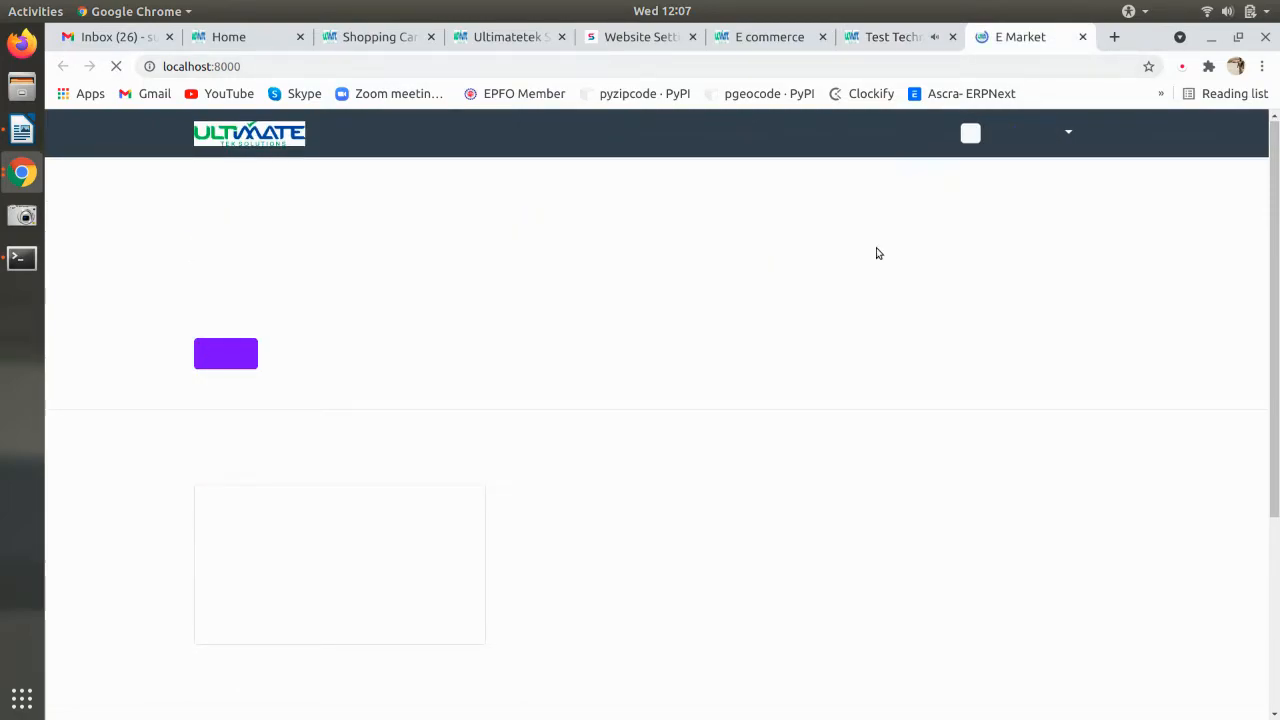
{"action": "left_click", "coordinate": [900, 37]}
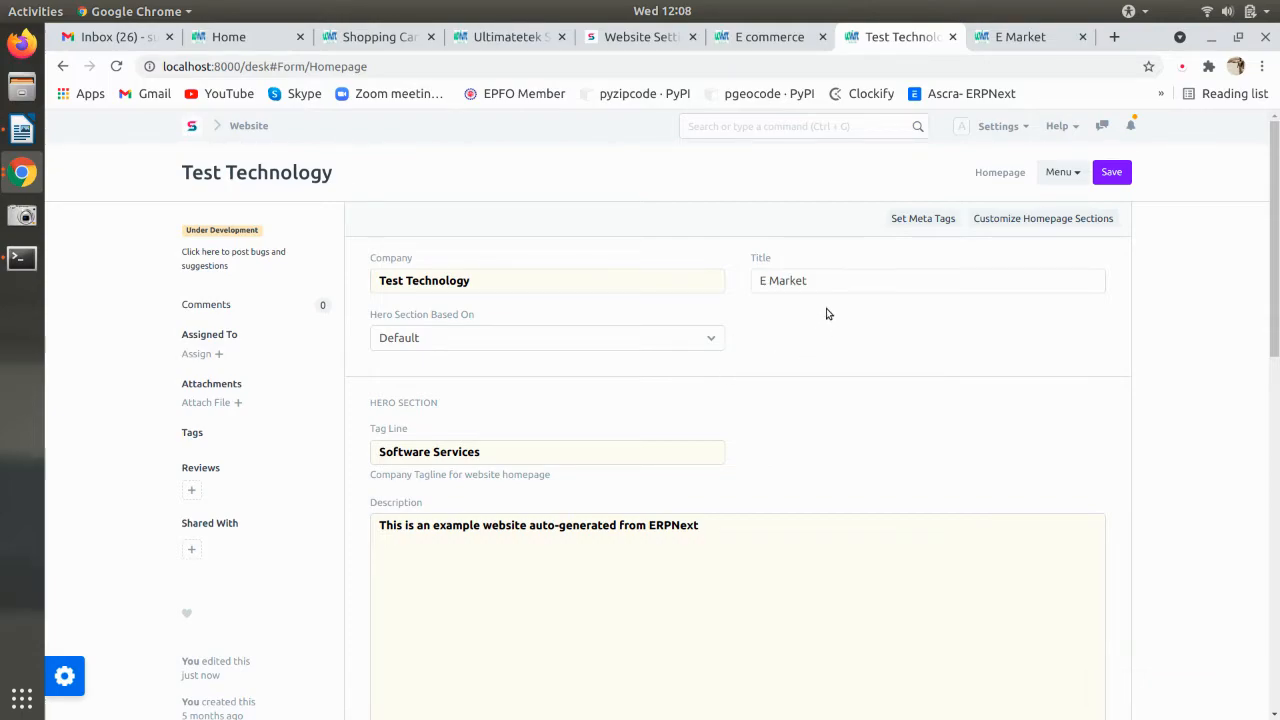
- Try replacing the Software Services tag line with E Market, undo it, save, and recheck the site
{"action": "left_click_drag", "start_coordinate": [828, 281], "coordinate": [589, 274]}
{"action": "key", "text": "ctrl+c"}
{"action": "left_click_drag", "start_coordinate": [482, 453], "coordinate": [277, 451]}
{"action": "key", "text": "ctrl+v"}
{"action": "key", "text": "ctrl+z"}
{"action": "key", "text": "ctrl+s"}
{"action": "left_click", "coordinate": [1012, 37]}
{"action": "key", "text": "F5"}
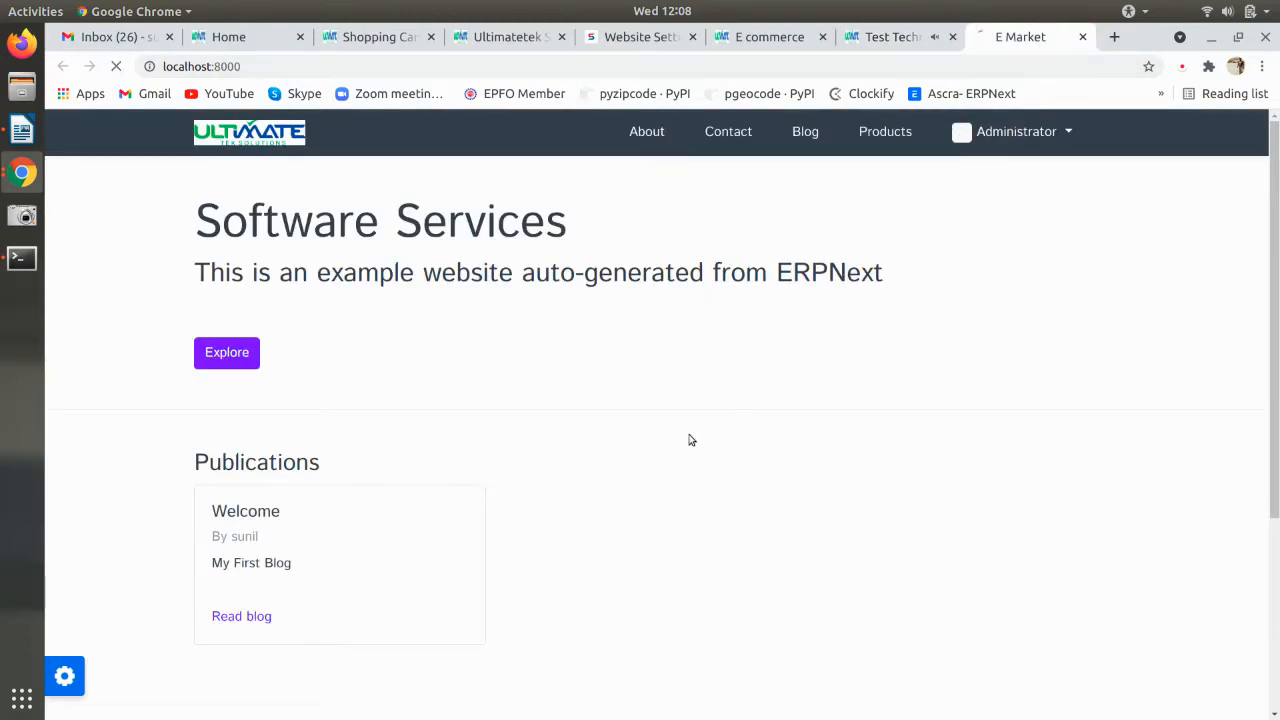
{"action": "left_click", "coordinate": [893, 37]}
- Scroll through the Homepage form, then return to the setup notes document
{"action": "scroll", "coordinate": [694, 540], "scroll_direction": "down", "scroll_amount": 5}
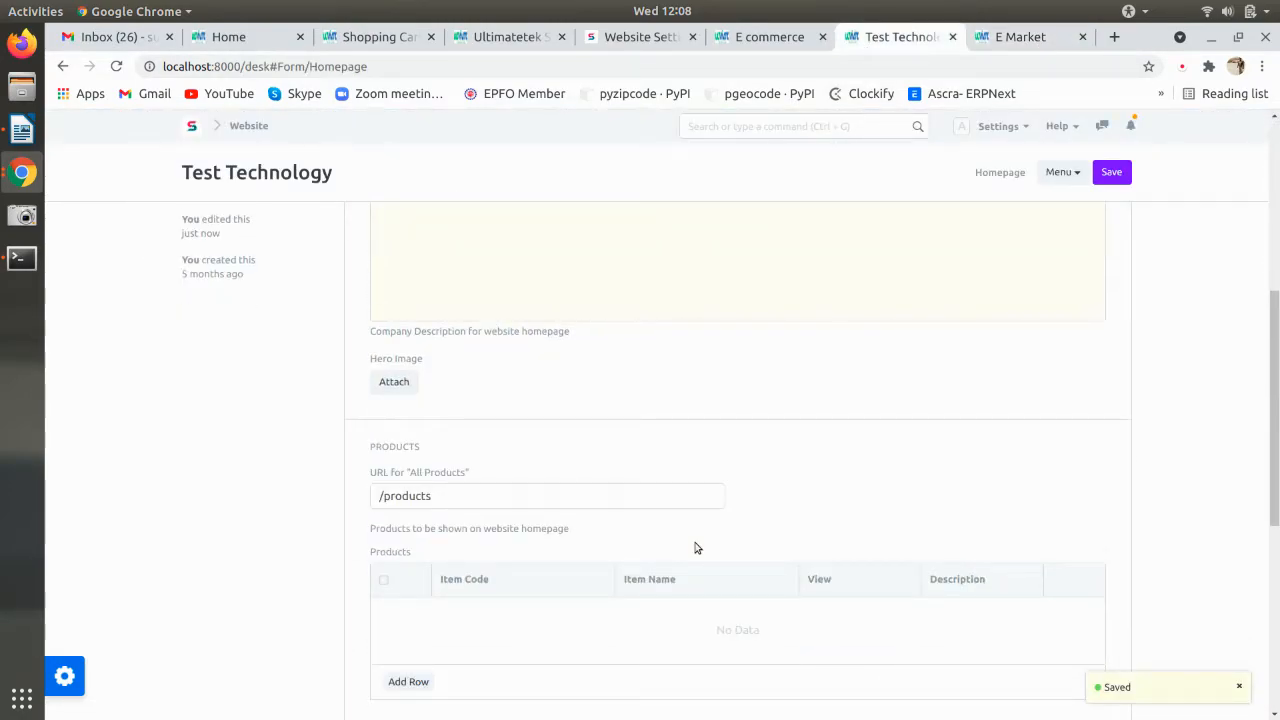
{"action": "scroll", "coordinate": [697, 548], "scroll_direction": "down", "scroll_amount": 3}
{"action": "scroll", "coordinate": [697, 548], "scroll_direction": "up", "scroll_amount": 2}
{"action": "key", "text": "alt+Tab"}
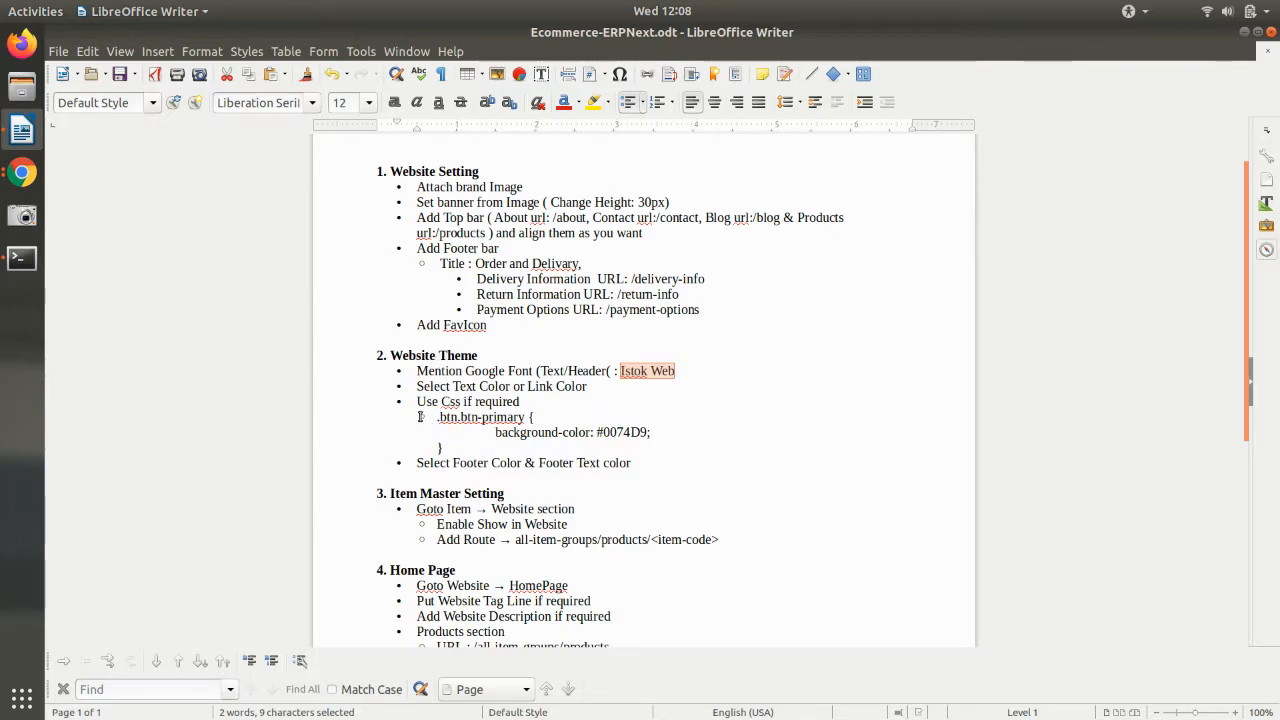
- Copy the .btn.btn-primary background-color rule from the notes and return to the E commerce theme
{"action": "scroll", "coordinate": [420, 416], "scroll_direction": "down", "scroll_amount": 3}
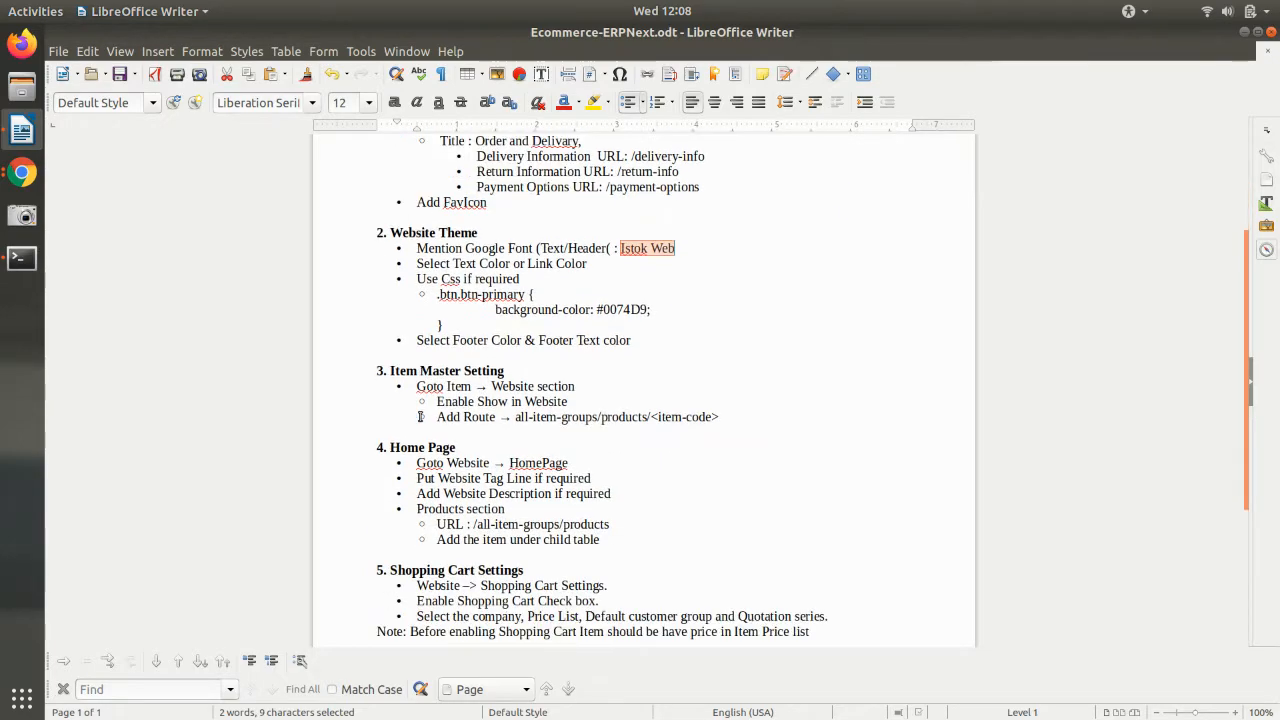
{"action": "left_click_drag", "start_coordinate": [438, 294], "coordinate": [449, 323]}
{"action": "key", "text": "ctrl+c"}
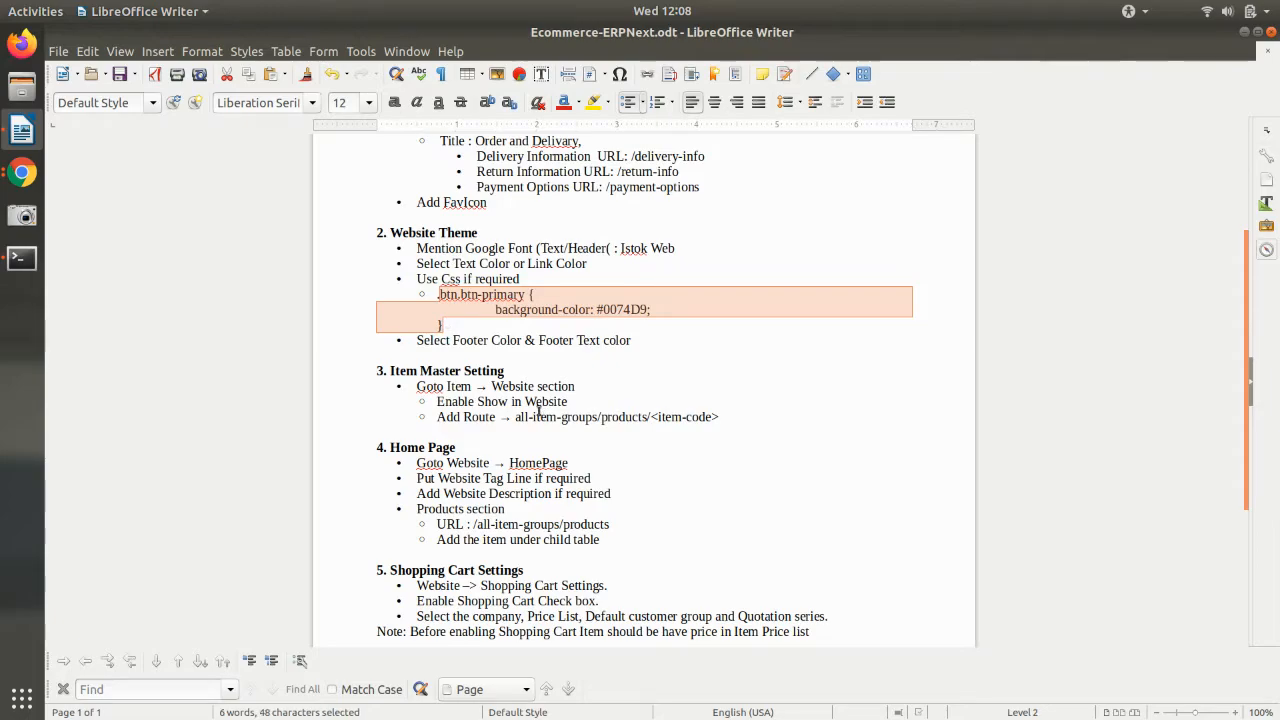
{"action": "key", "text": "alt+Tab"}
{"action": "left_click", "coordinate": [772, 40]}
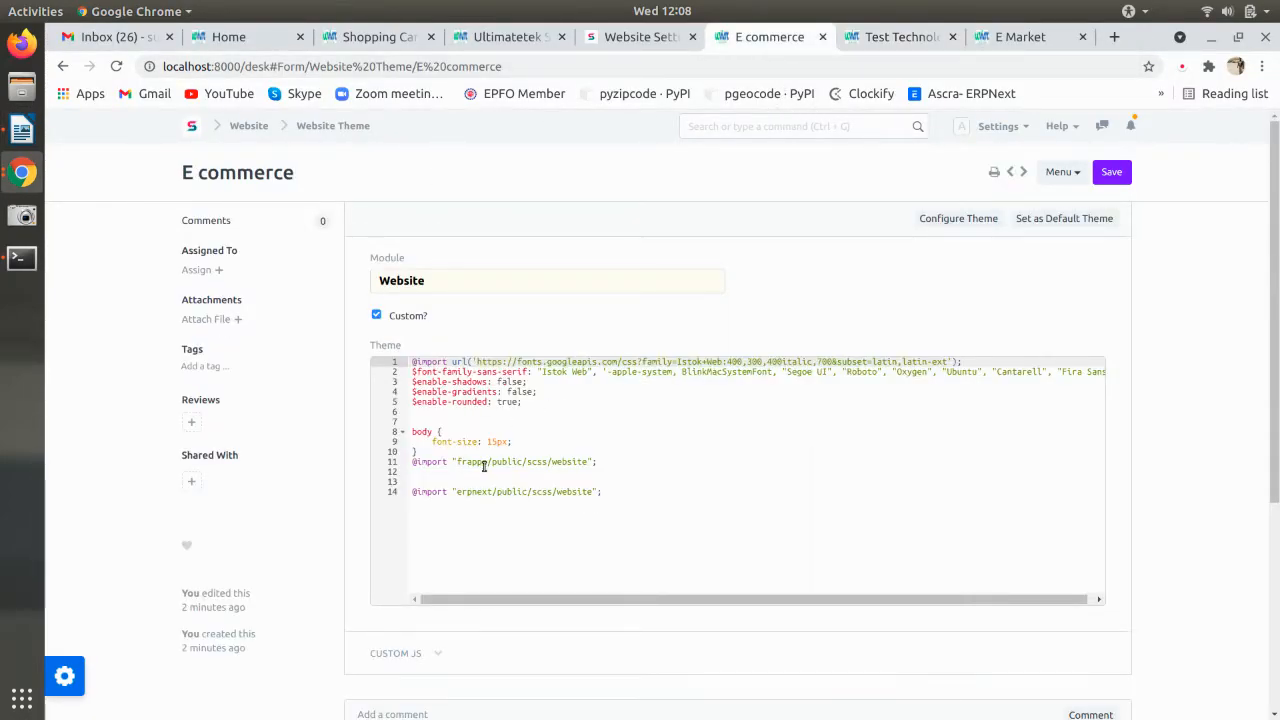
- Paste the btn.btn-primary rule with background-color #0074D9 above the body rule and fix its indentation
{"action": "scroll", "coordinate": [484, 466], "scroll_direction": "down", "scroll_amount": 3}
{"action": "scroll", "coordinate": [486, 463], "scroll_direction": "up", "scroll_amount": 2}
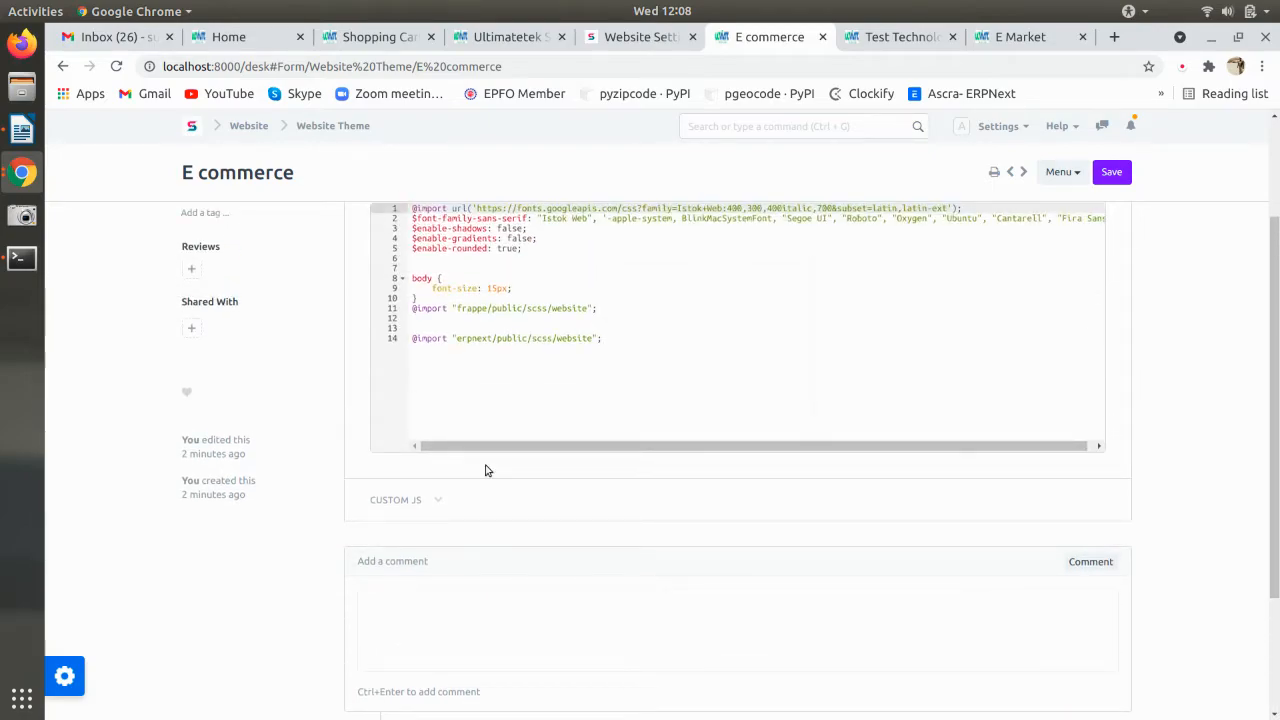
{"action": "scroll", "coordinate": [486, 466], "scroll_direction": "up", "scroll_amount": 2}
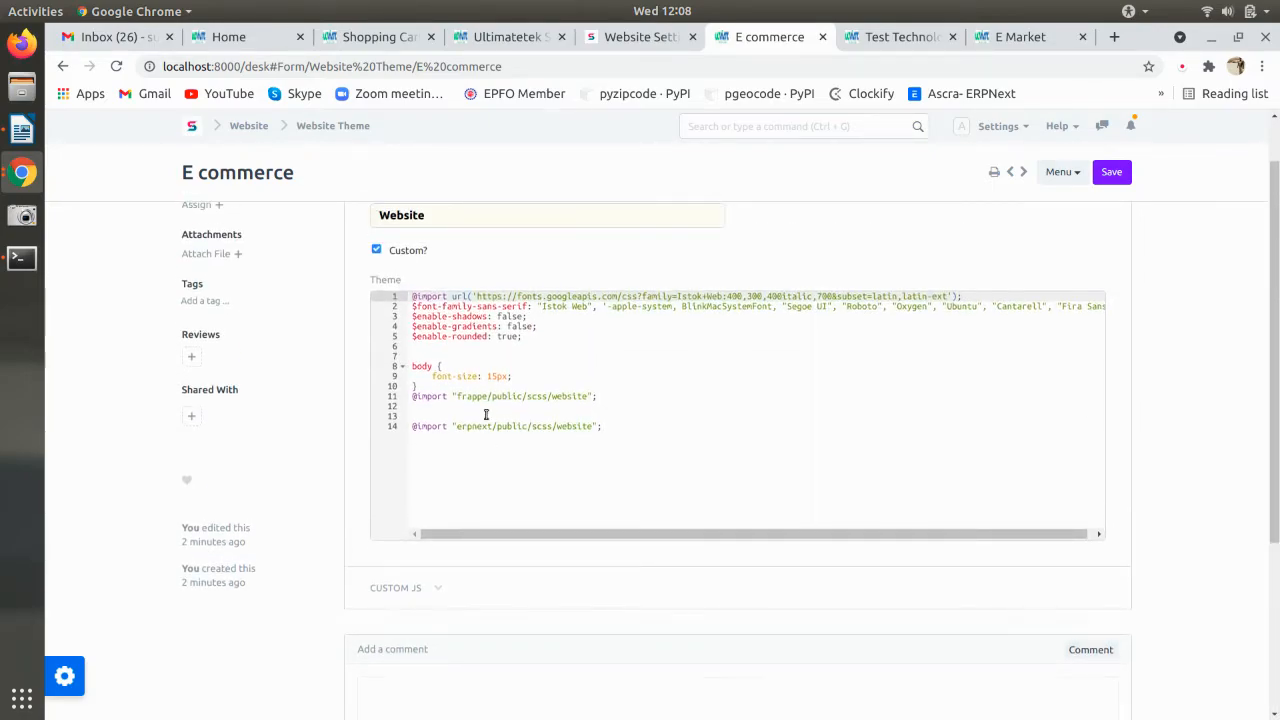
{"action": "left_click", "coordinate": [448, 387]}
{"action": "key", "text": "Up"}
{"action": "key", "text": "Up"}
{"action": "key", "text": "Up"}
{"action": "key", "text": "Up"}
{"action": "key", "text": "Return"}
{"action": "key", "text": "ctrl+v"}
{"action": "key", "text": "BackSpace"}
{"action": "key", "text": "BackSpace"}
{"action": "key", "text": "BackSpace"}
{"action": "key", "text": "BackSpace"}
{"action": "key", "text": "Down"}
{"action": "key", "text": "BackSpace"}
{"action": "key", "text": "Down"}
{"action": "key", "text": "BackSpace"}
{"action": "key", "text": "BackSpace"}
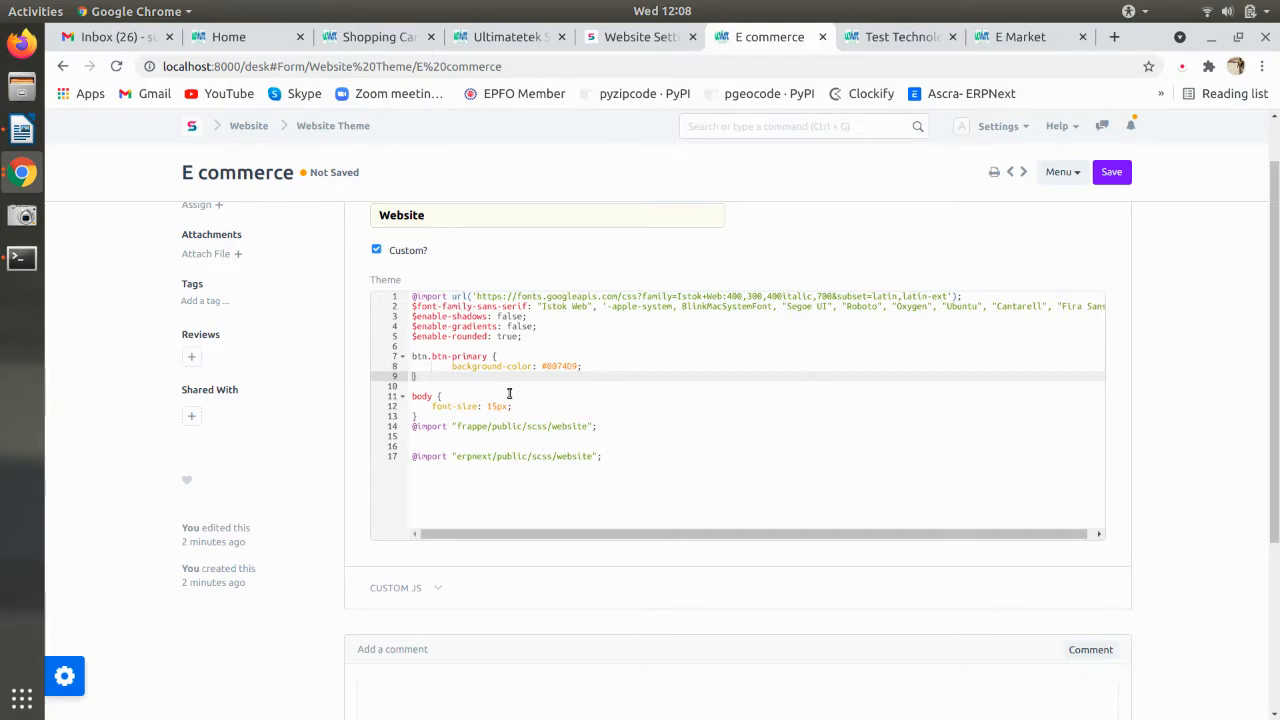
- Save the E commerce theme and reload the live site to see the button style
{"action": "key", "text": "ctrl+s"}
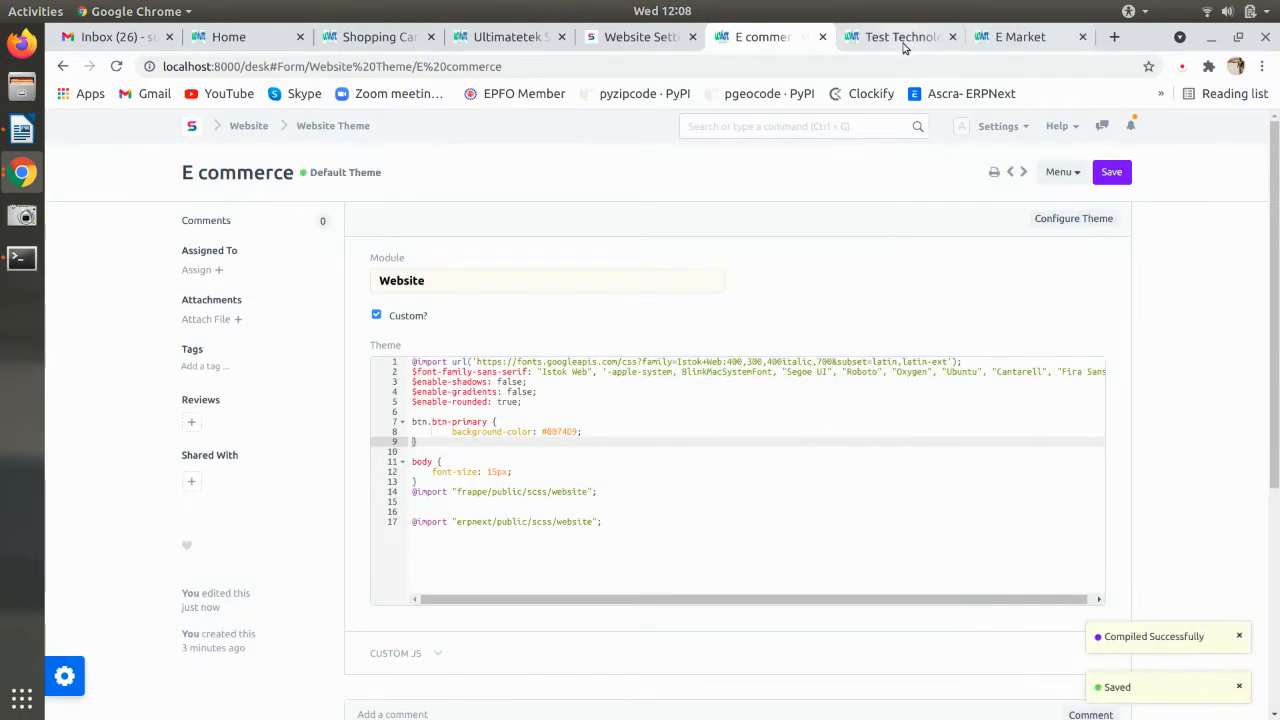
{"action": "key", "text": "ctrl+Tab"}
{"action": "key", "text": "ctrl+Tab"}
{"action": "key", "text": "F5"}
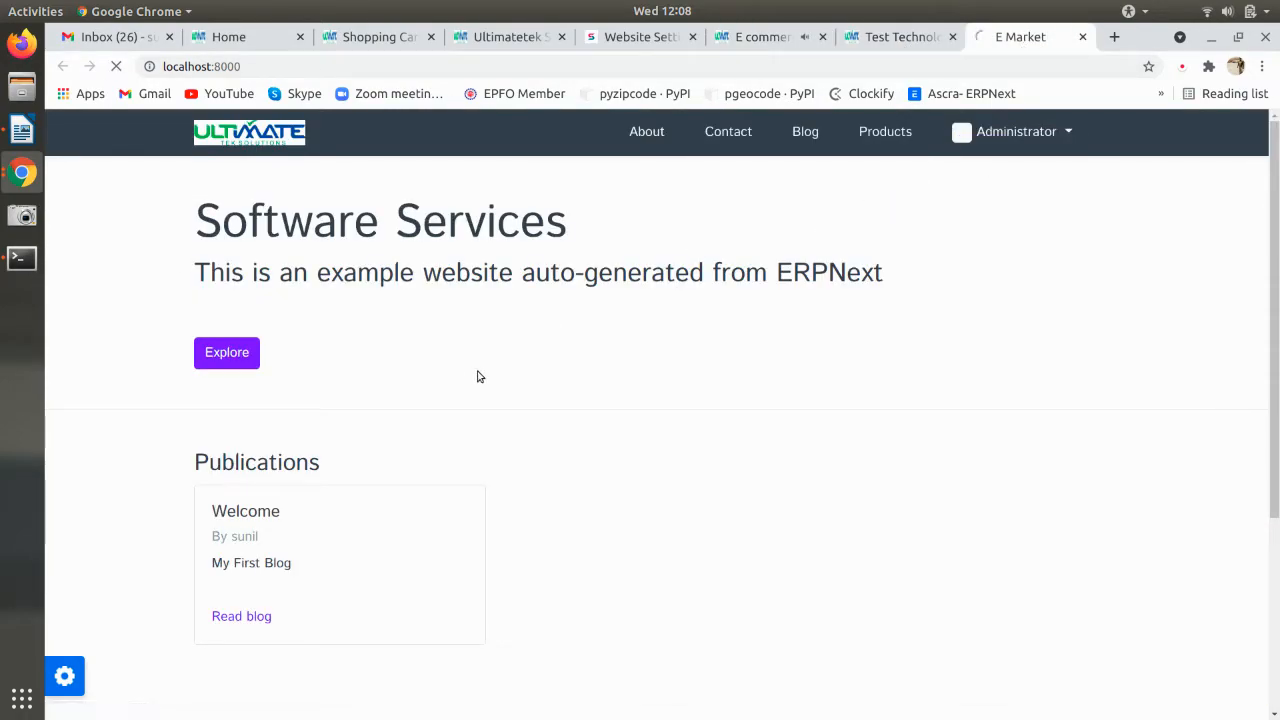
- Return to the Homepage form and clear the CSS selection in the setup notes
{"action": "scroll", "coordinate": [486, 386], "scroll_direction": "down", "scroll_amount": 3}
{"action": "scroll", "coordinate": [486, 386], "scroll_direction": "up", "scroll_amount": 3}
{"action": "left_click", "coordinate": [885, 37]}
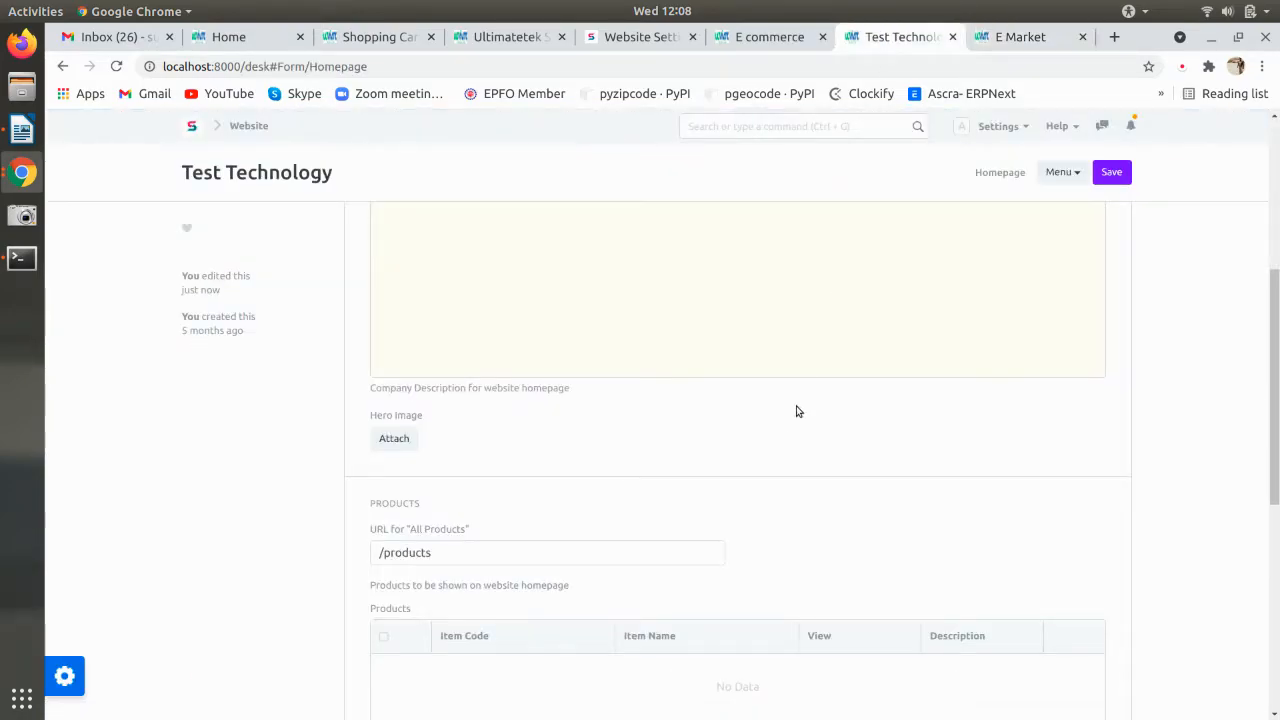
{"action": "key", "text": "alt+Tab"}
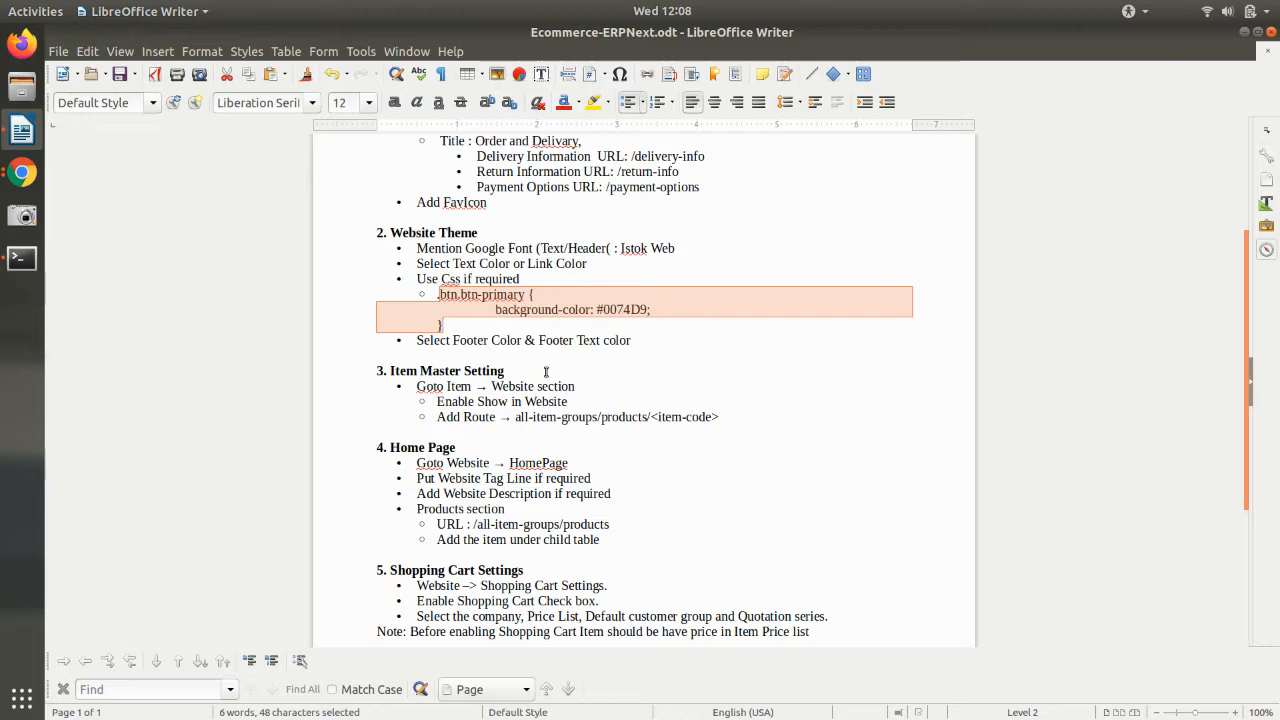
{"action": "left_click", "coordinate": [536, 384]}
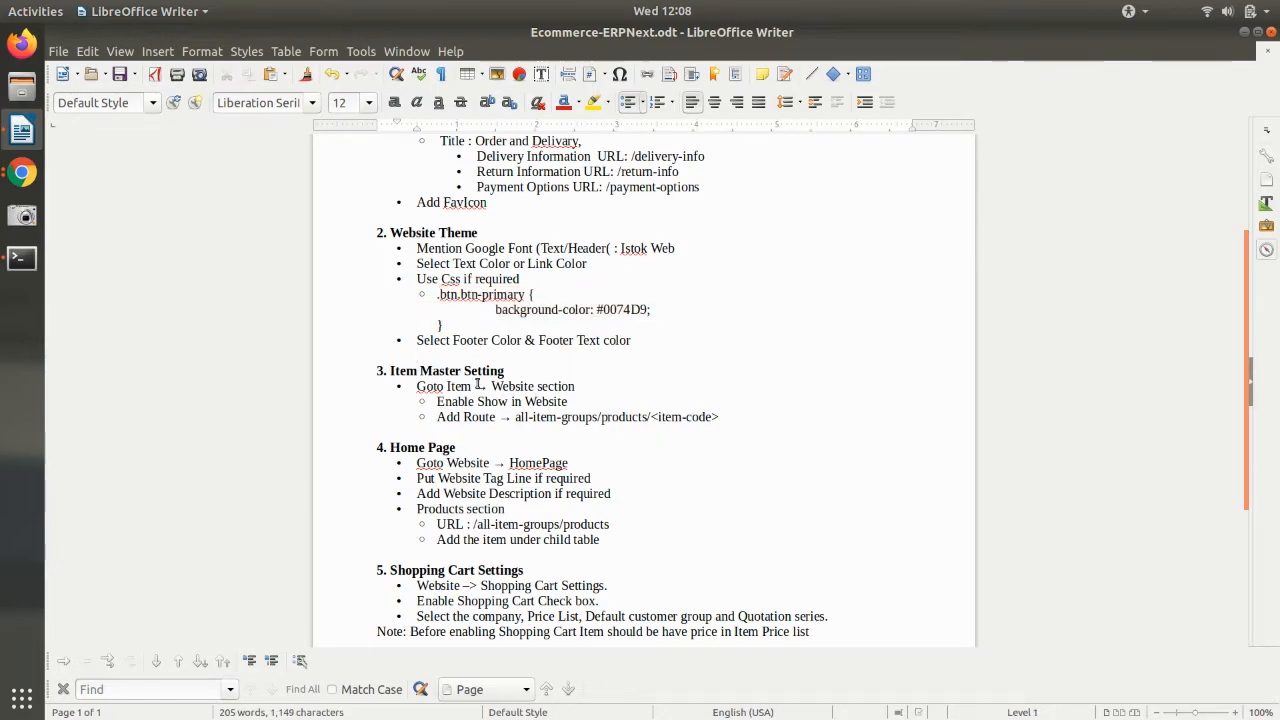
{"action": "key", "text": "alt+Tab"}
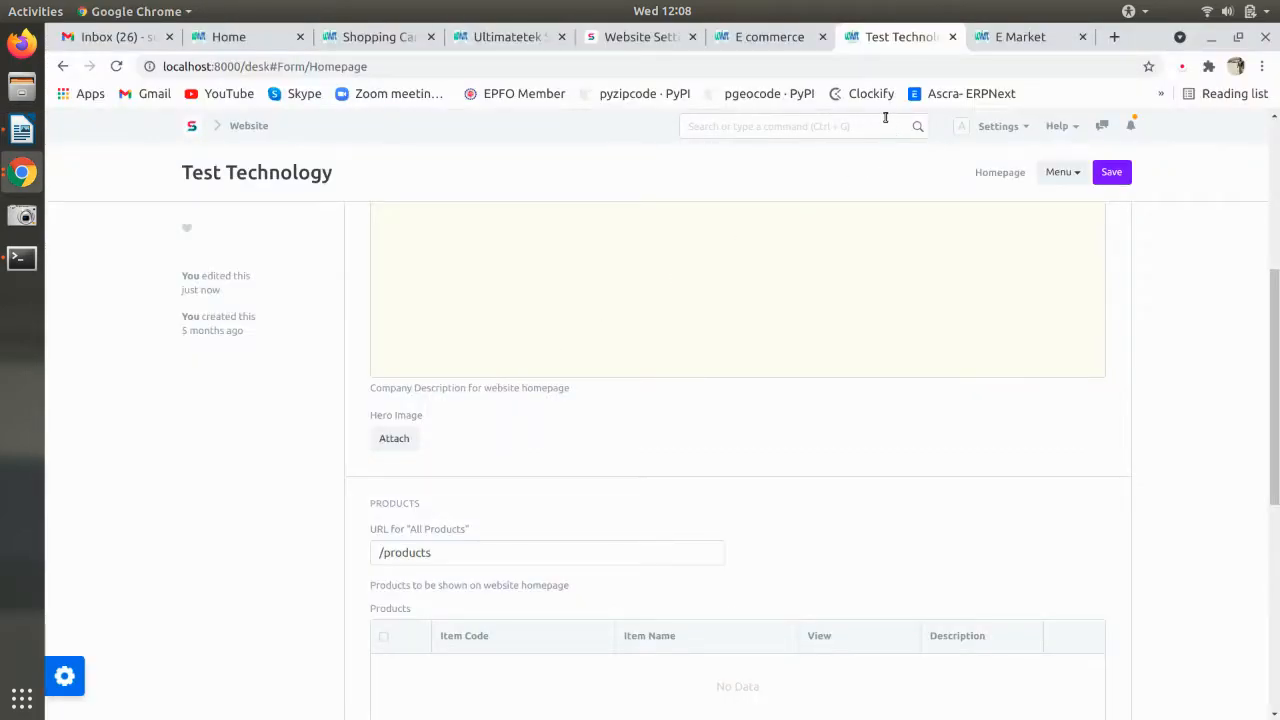
- Search 'item' in the awesome bar and open the Item list
{"action": "scroll", "coordinate": [823, 248], "scroll_direction": "up", "scroll_amount": 5}
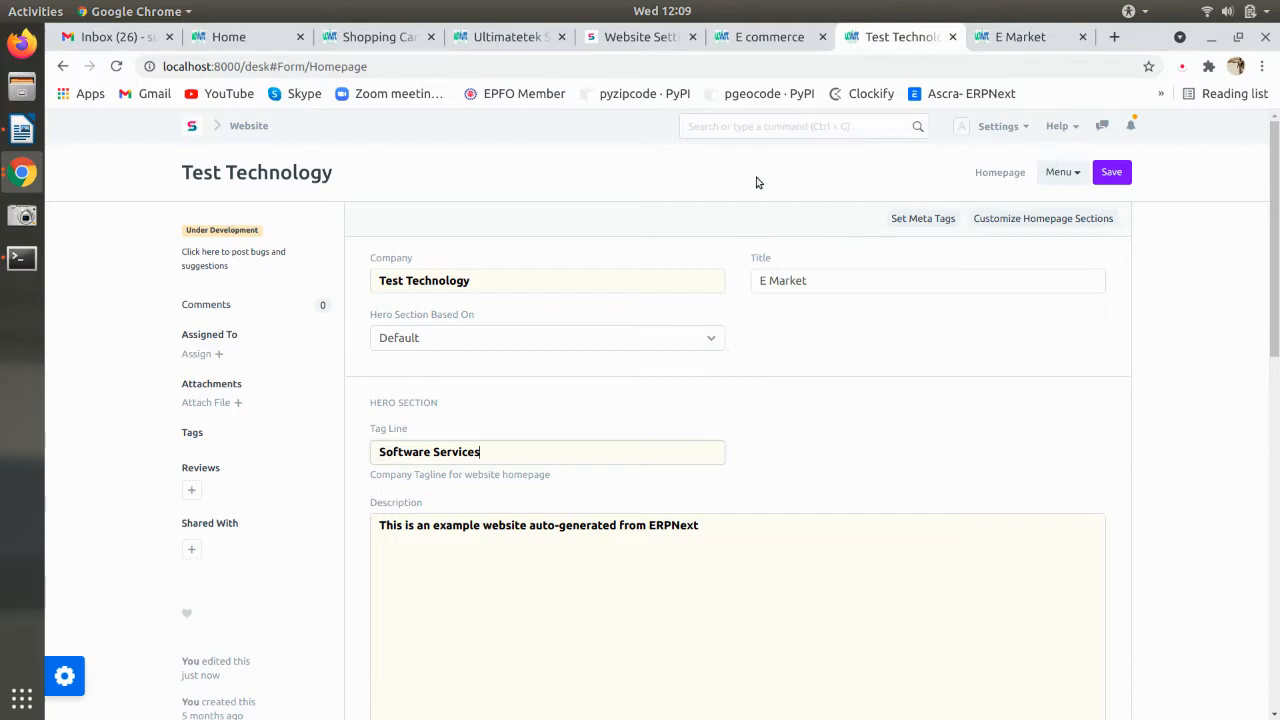
{"action": "left_click", "coordinate": [740, 126]}
{"action": "type", "text": "item"}
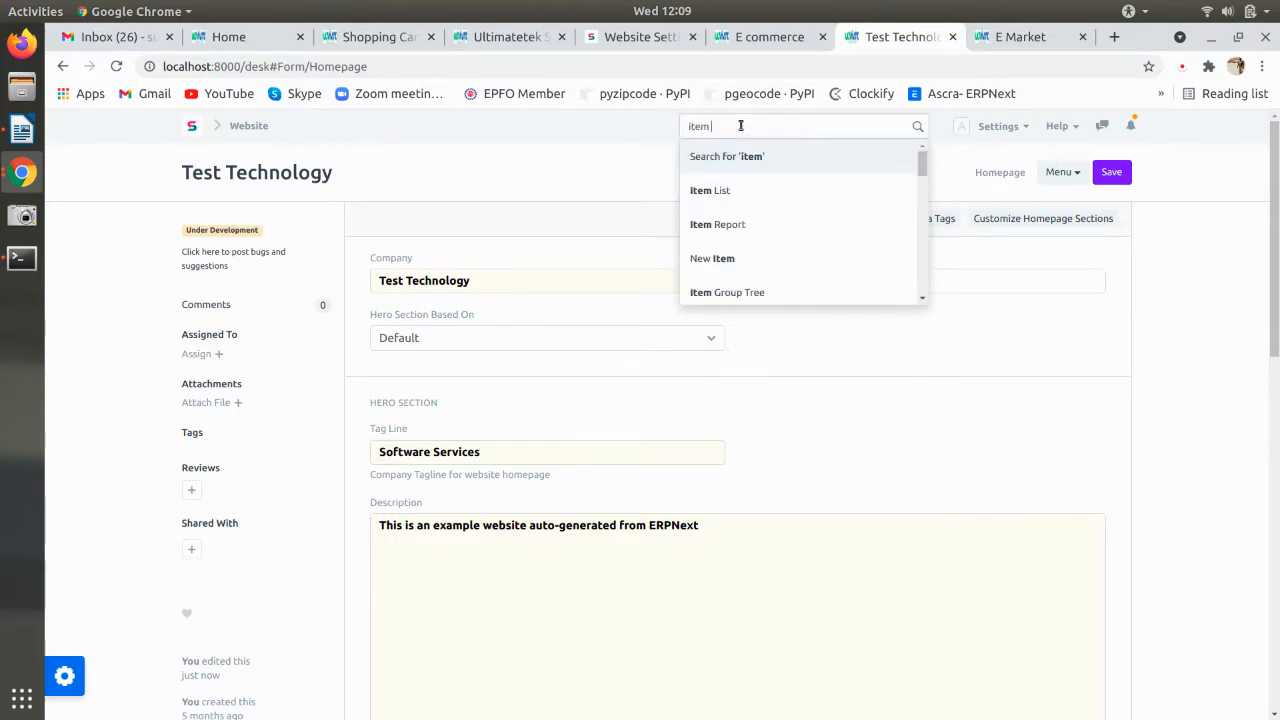
{"action": "left_click", "coordinate": [732, 192]}
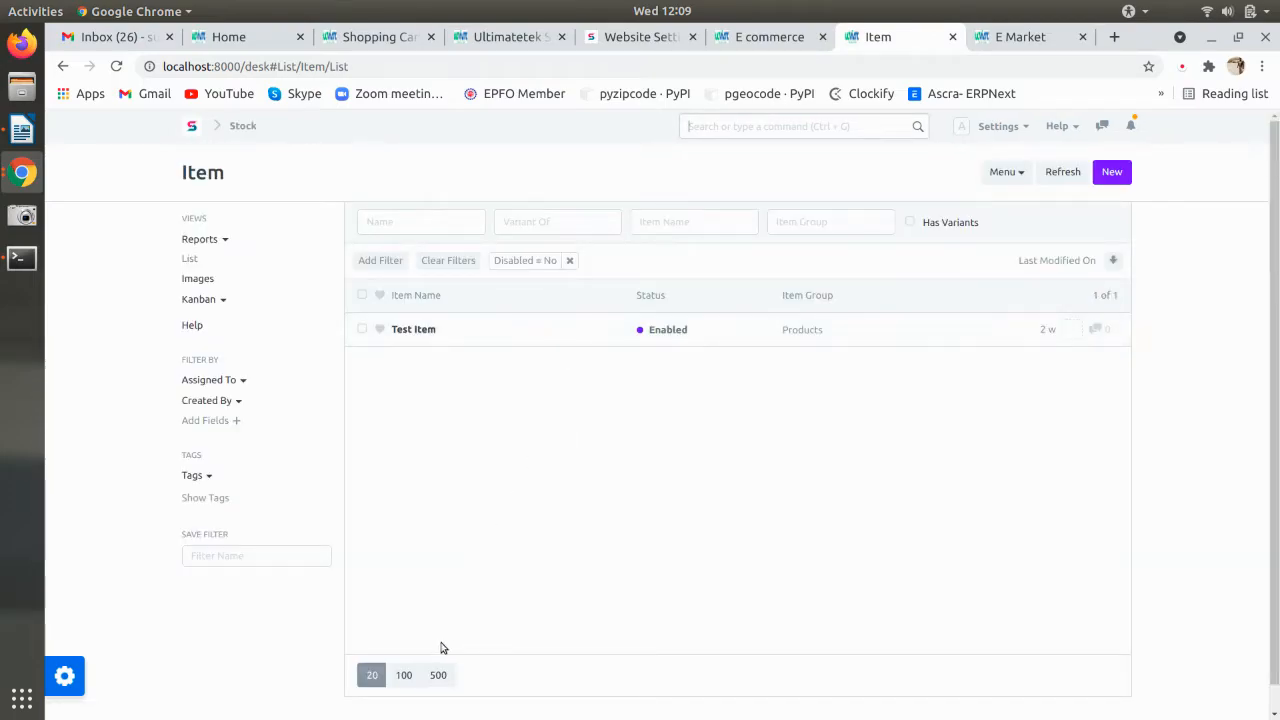
- Start a new item with item code Iphone 5s and item group Products
{"action": "left_click", "coordinate": [1106, 175]}
{"action": "left_click", "coordinate": [485, 257]}
{"action": "type", "text": "Iphone 5s"}
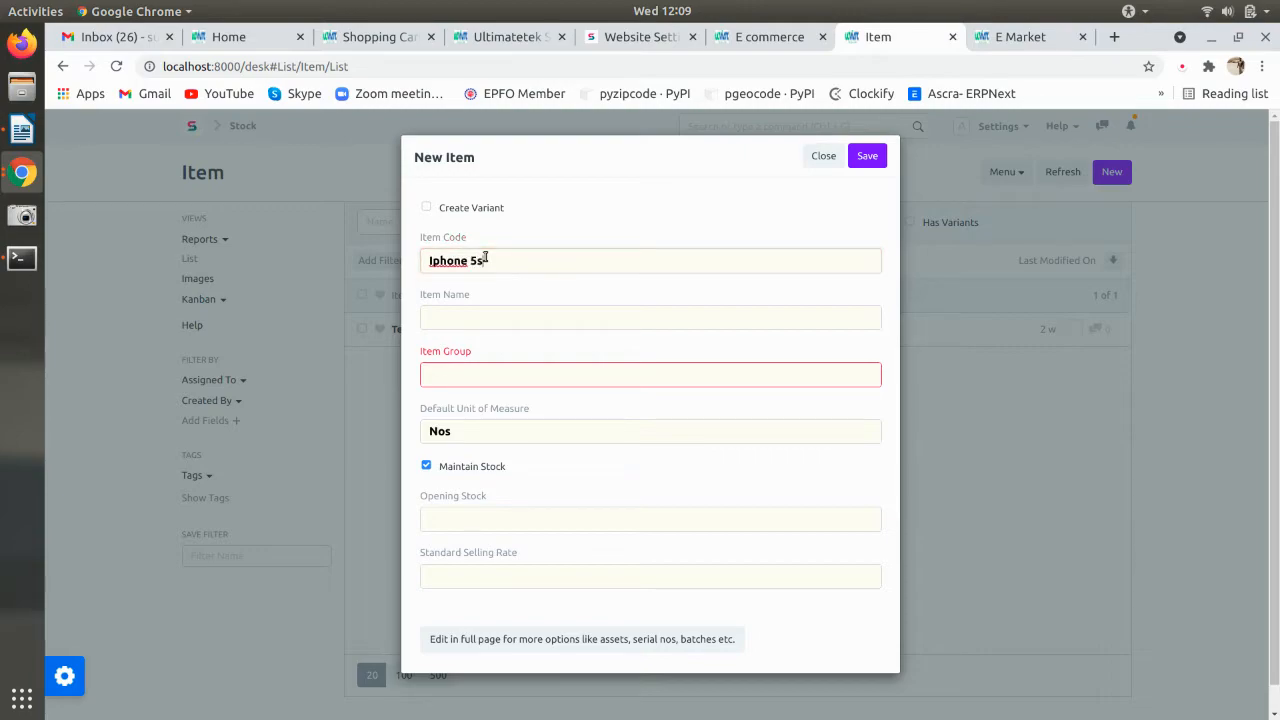
{"action": "left_click_drag", "start_coordinate": [484, 261], "coordinate": [381, 268]}
{"action": "key", "text": "ctrl+c"}
{"action": "left_click", "coordinate": [445, 313]}
{"action": "key", "text": "ctrl+v"}
{"action": "left_click", "coordinate": [460, 376]}
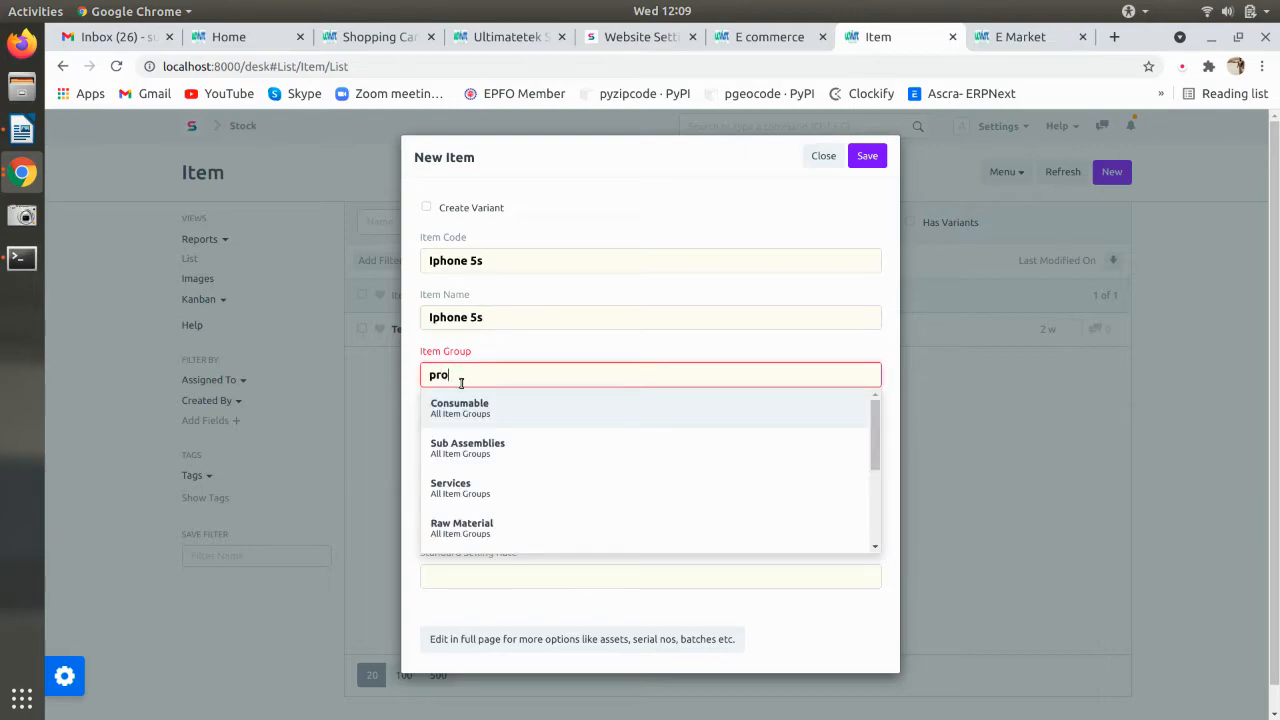
{"action": "type", "text": "pro"}
{"action": "left_click", "coordinate": [529, 405]}
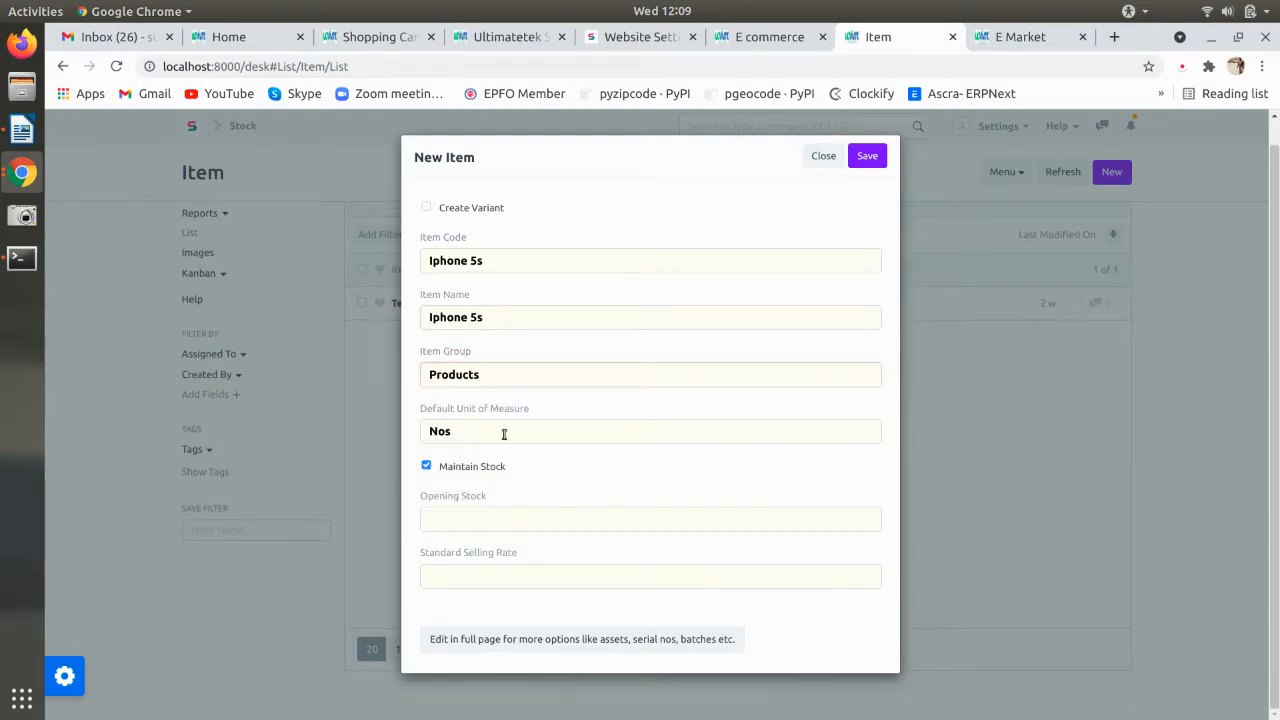
- Save the Iphone 5s item, refresh the Item list, and open its row
{"action": "left_click", "coordinate": [867, 157]}
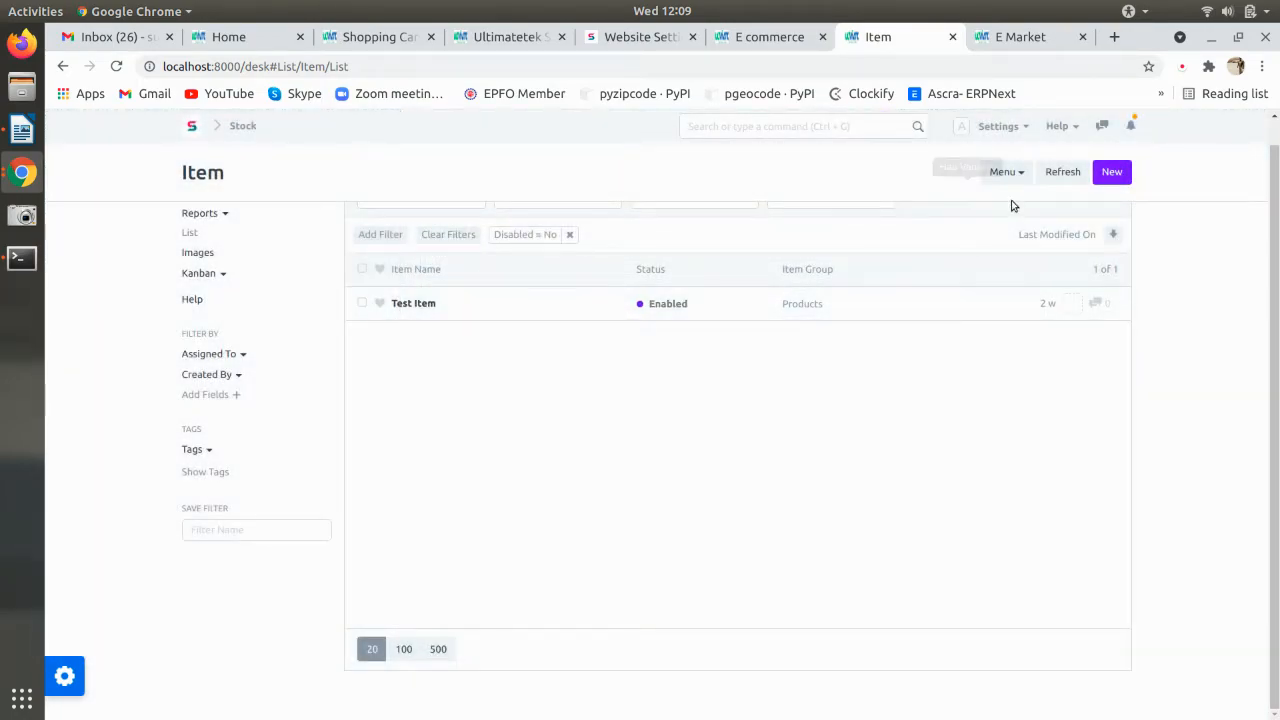
{"action": "left_click", "coordinate": [1052, 182]}
{"action": "left_click", "coordinate": [509, 308]}
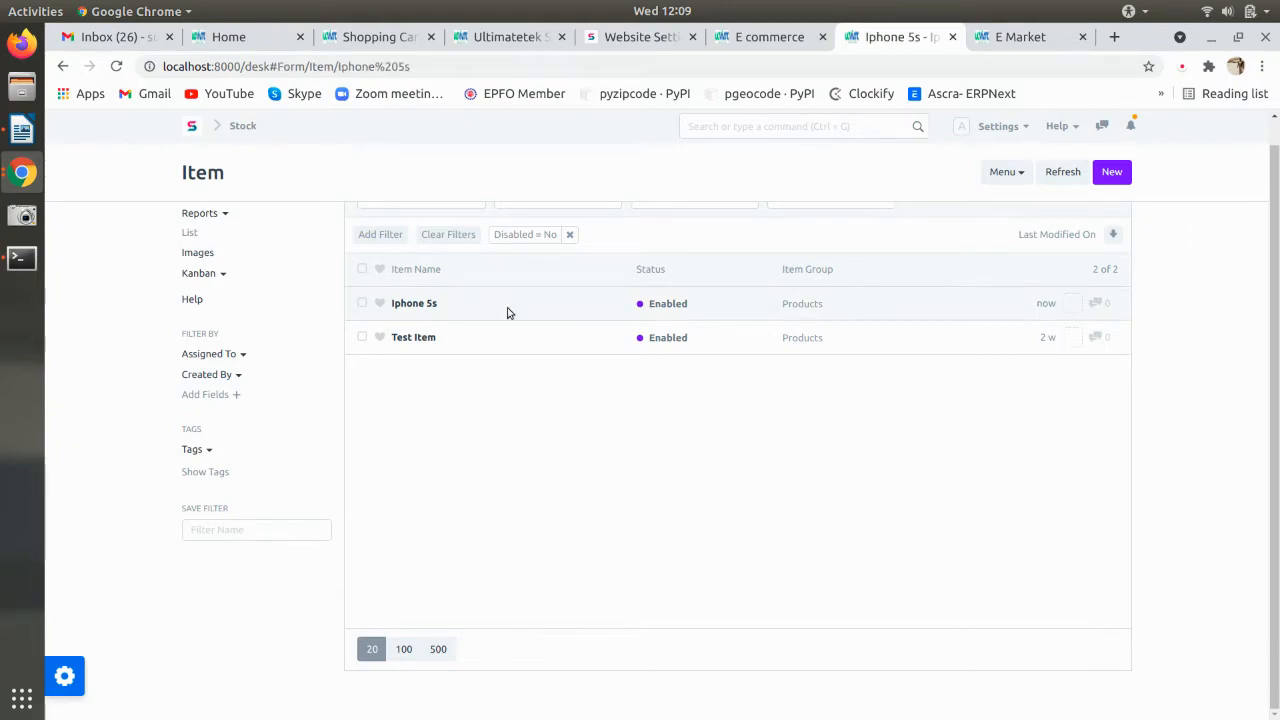
- Upload Iphone5s.jpg as the Iphone 5s item's product image
{"action": "left_click", "coordinate": [262, 302]}
{"action": "left_click", "coordinate": [265, 318]}
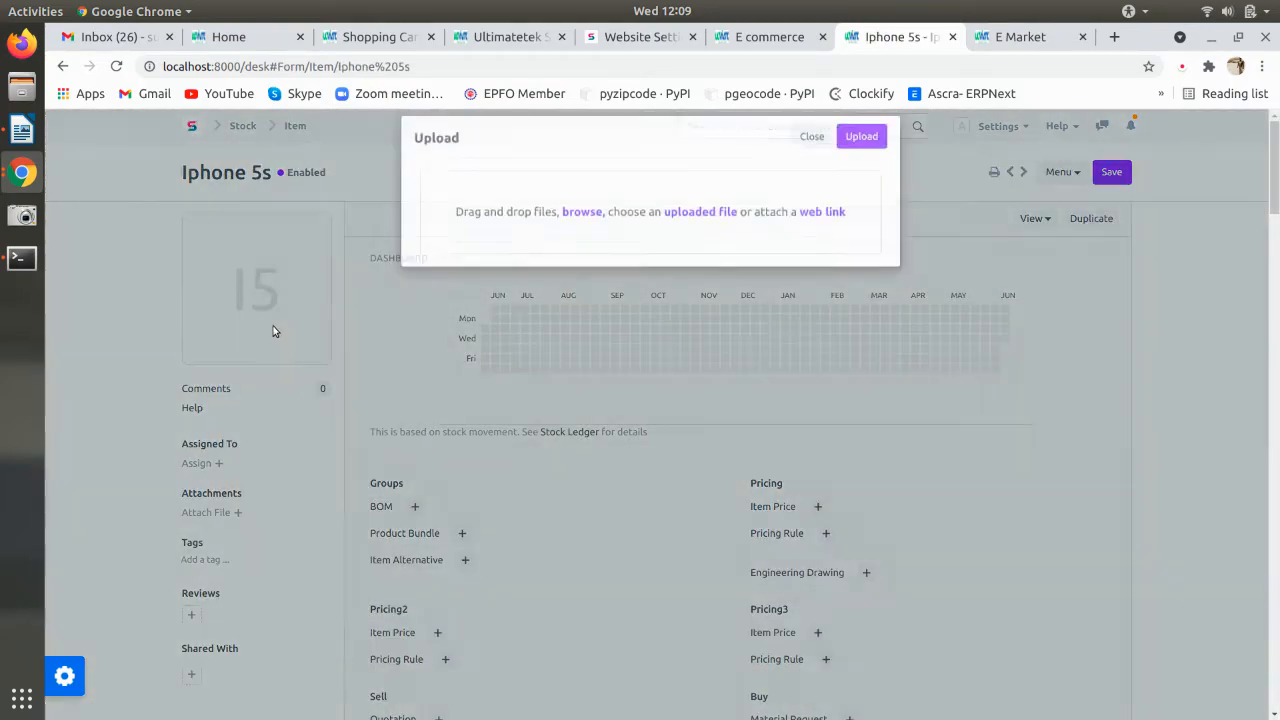
{"action": "left_click", "coordinate": [598, 232]}
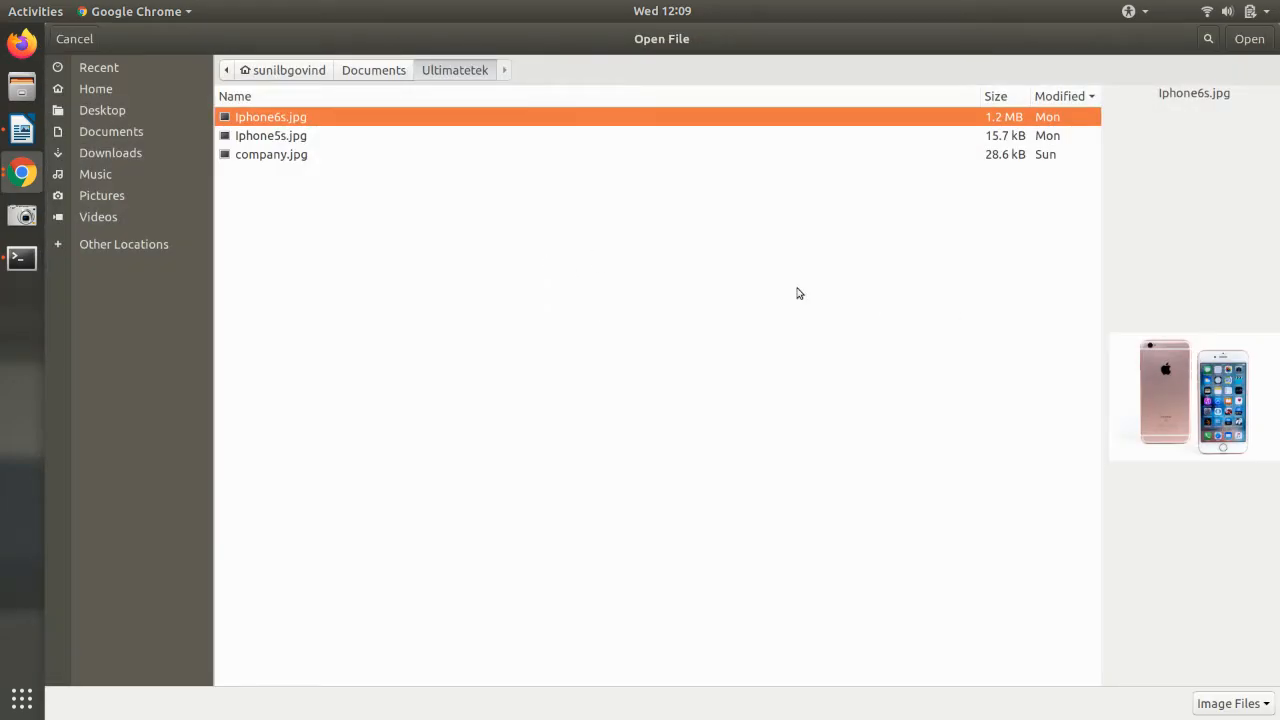
{"action": "left_click", "coordinate": [326, 139]}
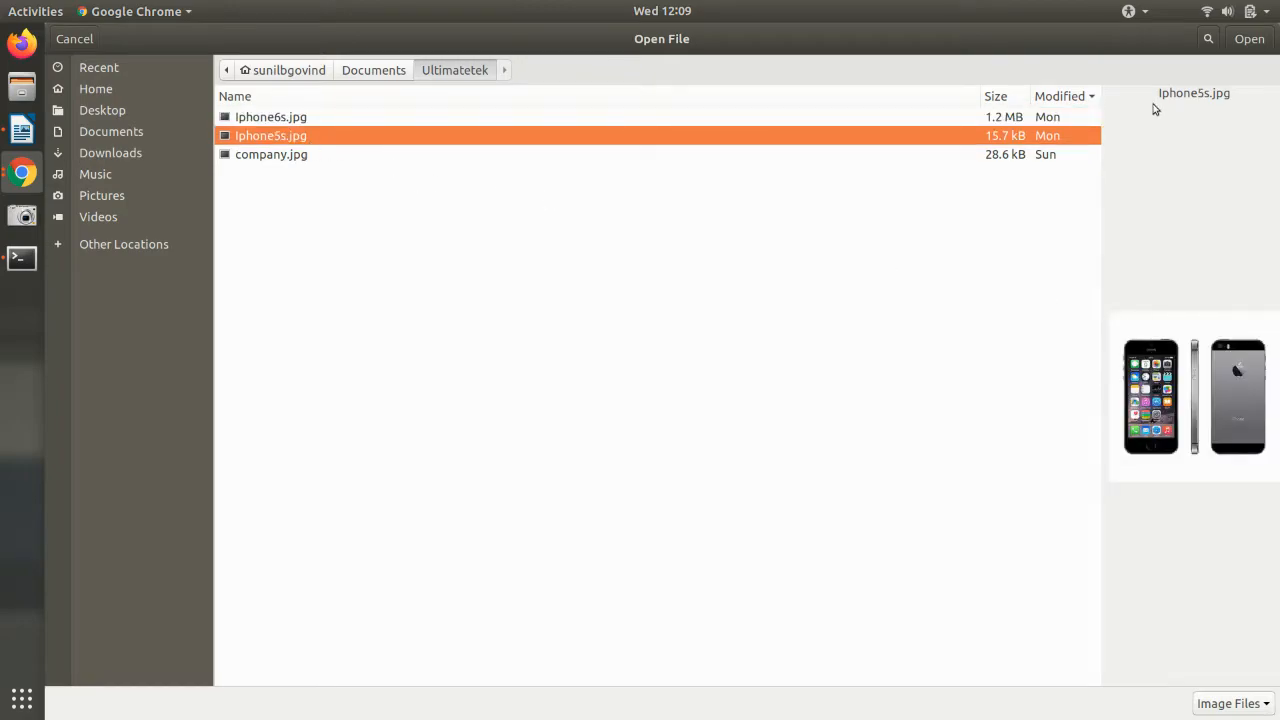
{"action": "left_click", "coordinate": [1249, 38]}
{"action": "left_click", "coordinate": [862, 154]}
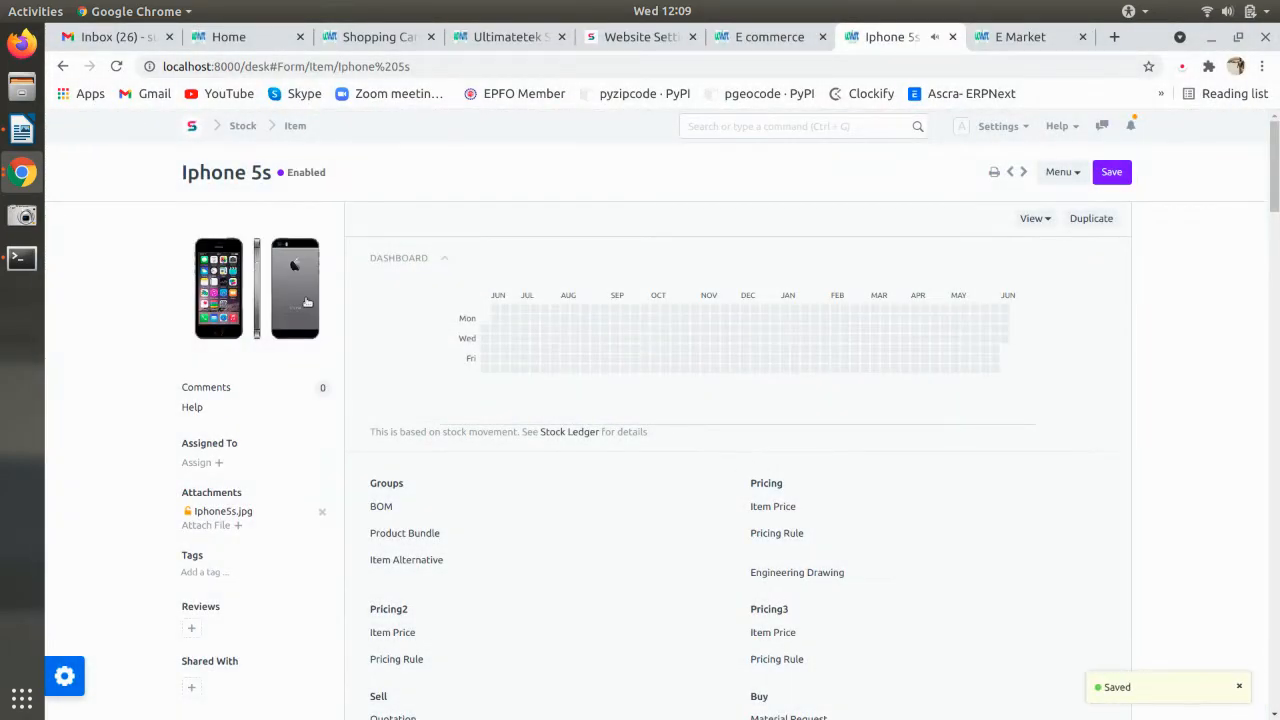
- Expand the item's Website section further down the form
{"action": "scroll", "coordinate": [730, 464], "scroll_direction": "down", "scroll_amount": 2}
{"action": "scroll", "coordinate": [730, 464], "scroll_direction": "down", "scroll_amount": 10}
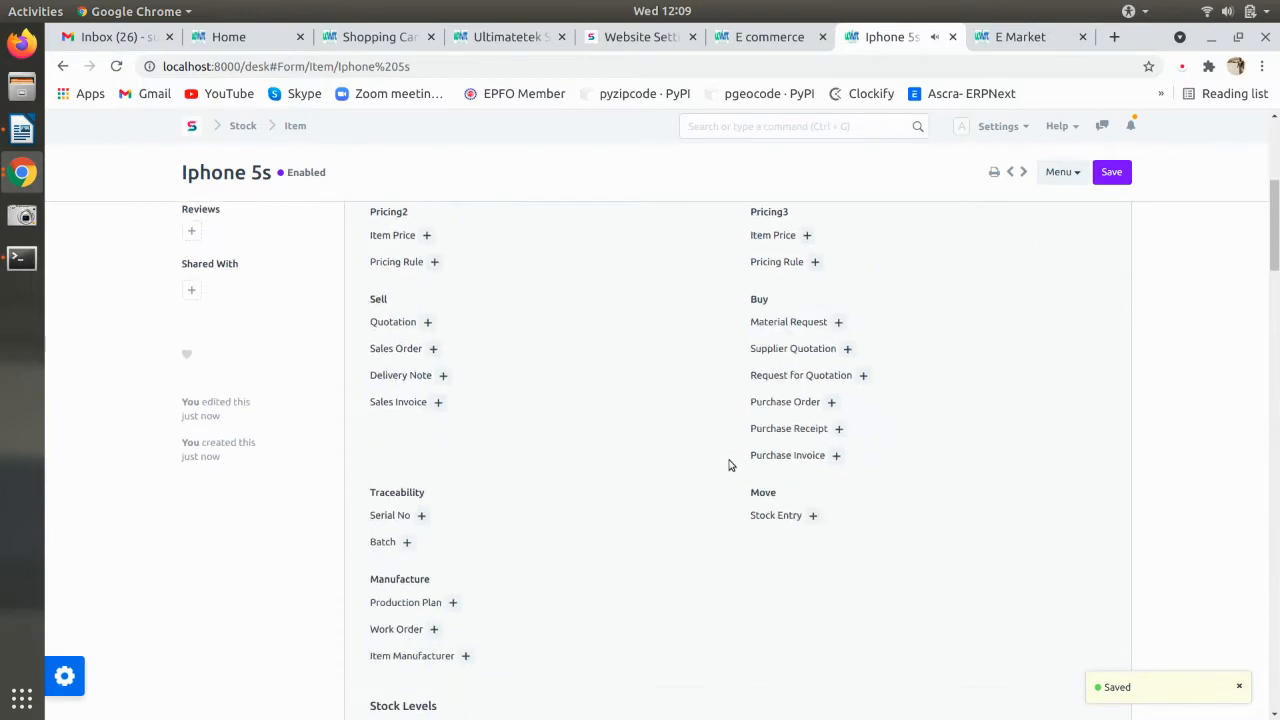
{"action": "scroll", "coordinate": [722, 471], "scroll_direction": "down", "scroll_amount": 15}
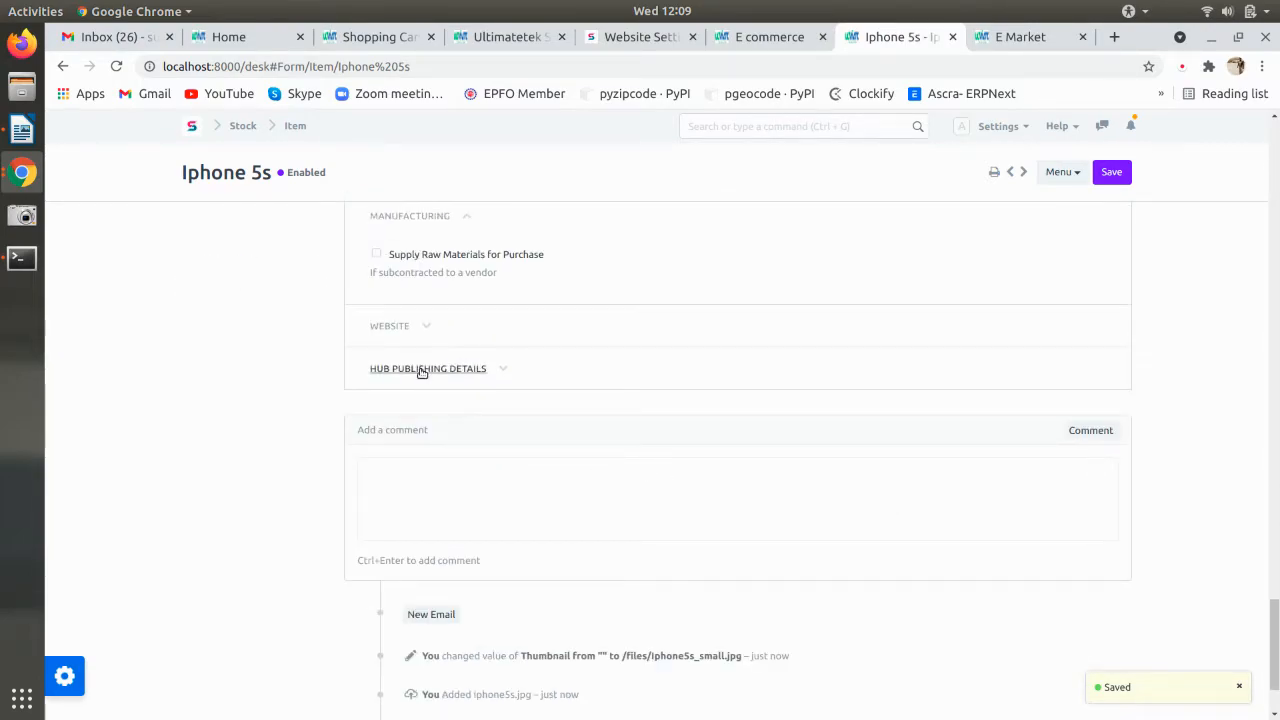
{"action": "left_click", "coordinate": [398, 331]}
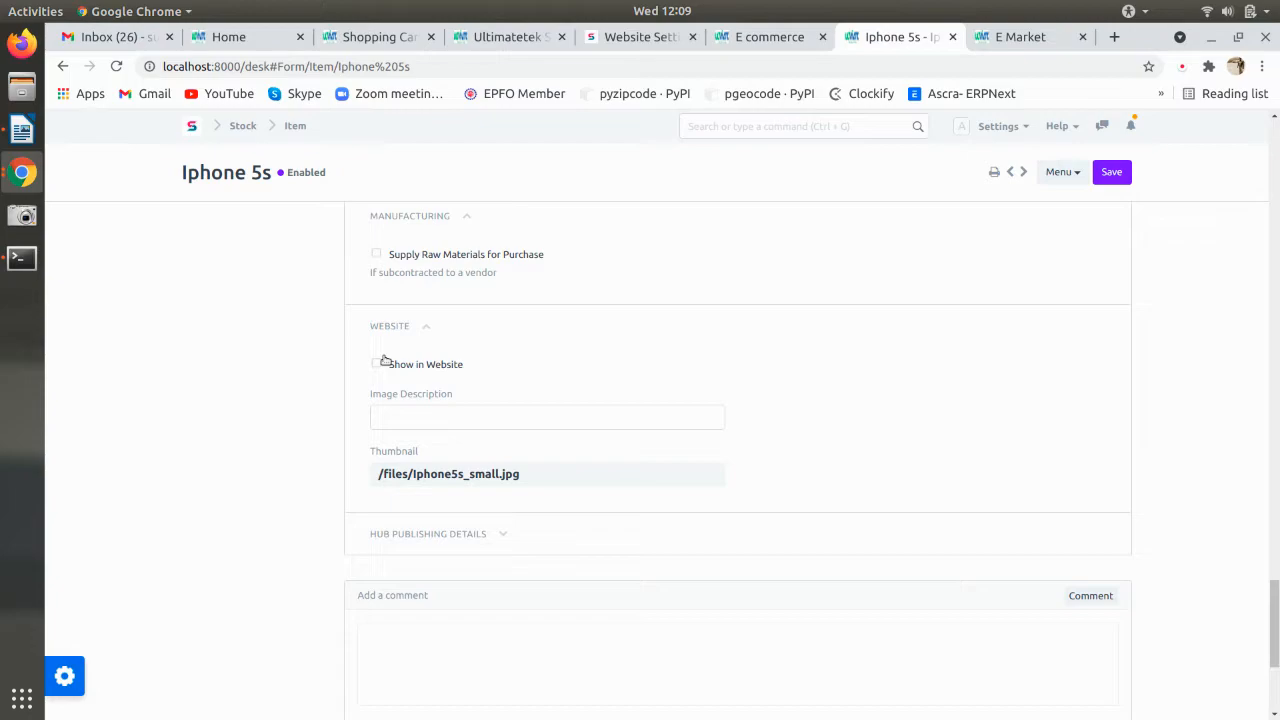
- Enable Show in Website and set the route to all-item-groups/products/iphone 5s, pasting the prefix from the notes
{"action": "left_click", "coordinate": [377, 367]}
{"action": "left_click", "coordinate": [426, 414]}
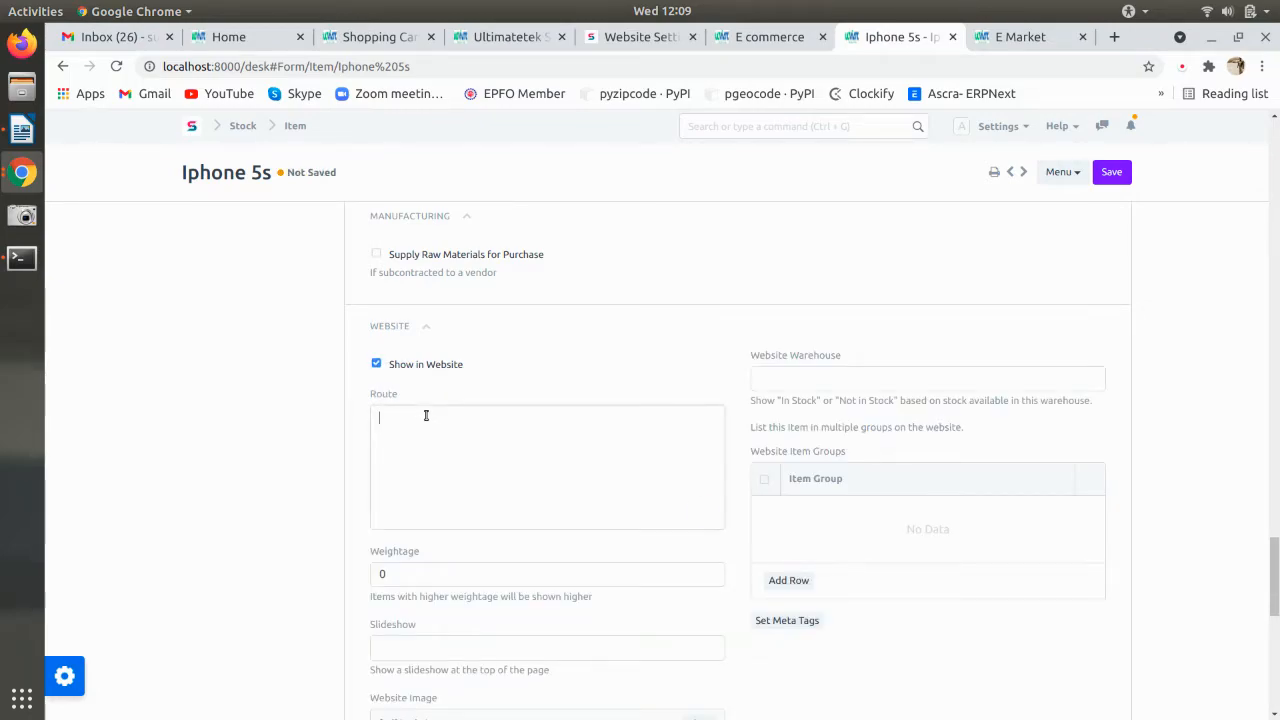
{"action": "key", "text": "alt+Tab"}
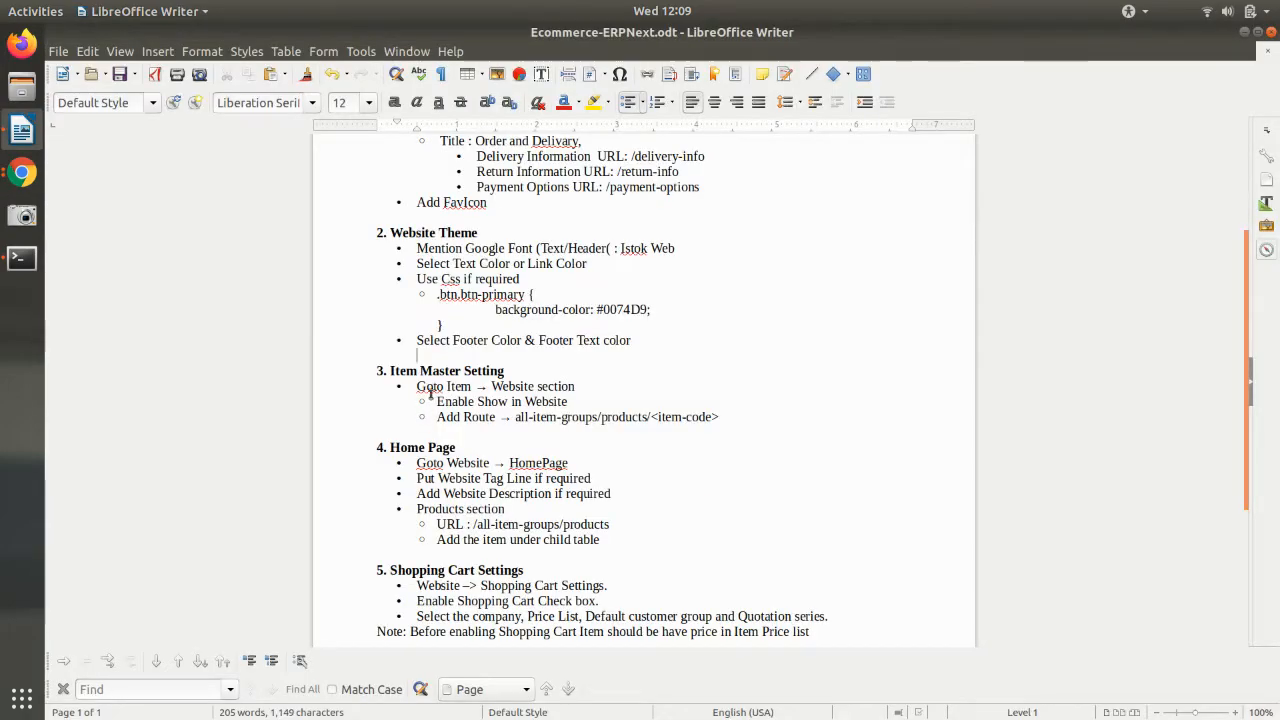
{"action": "left_click_drag", "start_coordinate": [515, 418], "coordinate": [649, 430]}
{"action": "key", "text": "ctrl+c"}
{"action": "key", "text": "alt+Tab"}
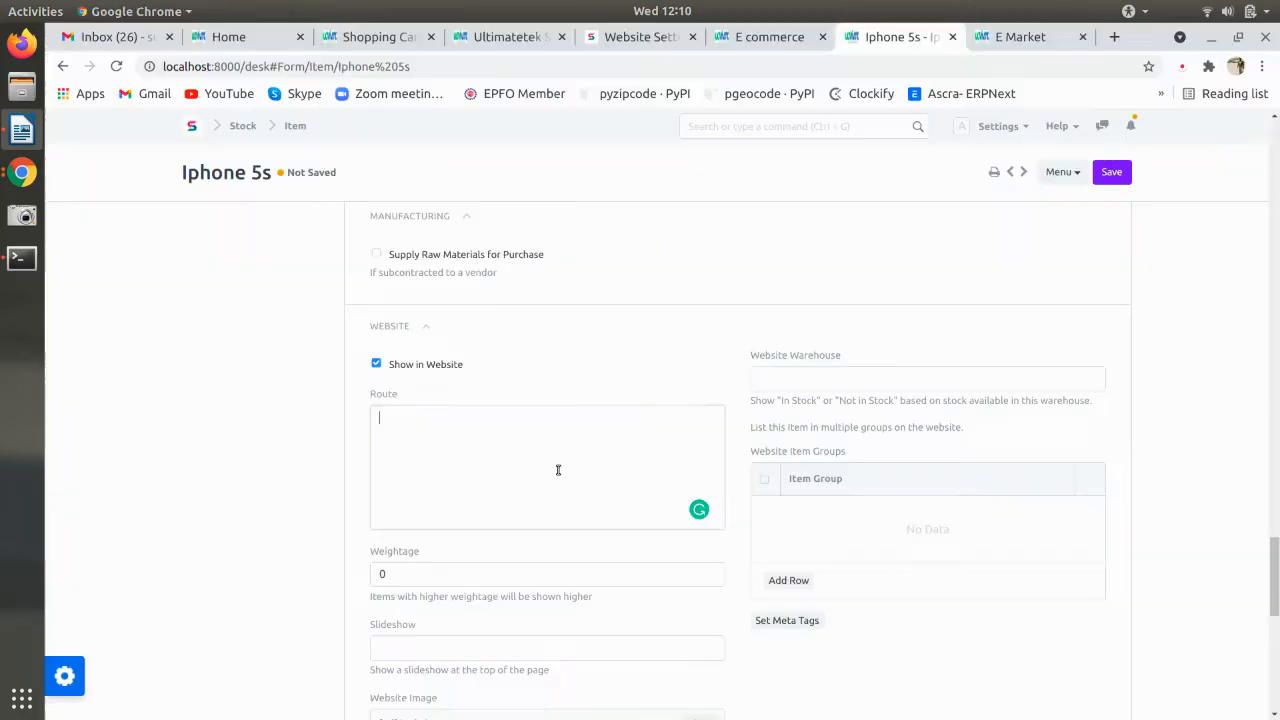
{"action": "key", "text": "ctrl+v"}
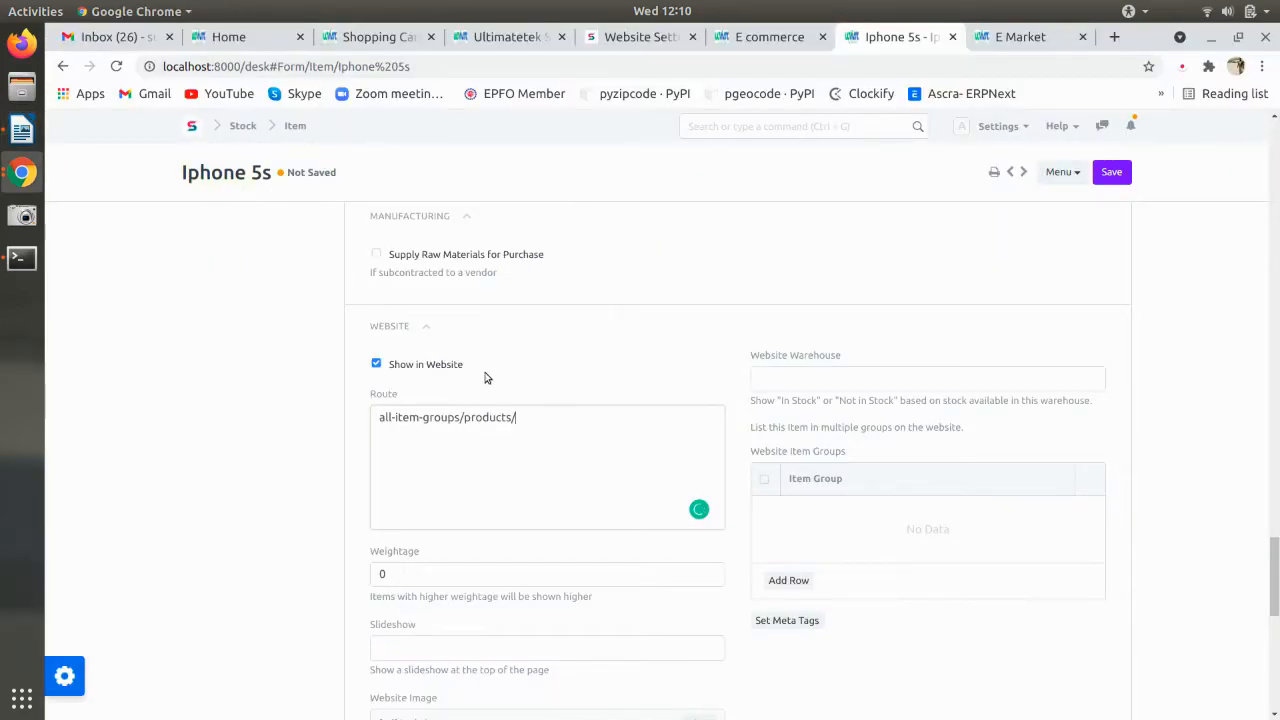
{"action": "scroll", "coordinate": [540, 443], "scroll_direction": "up", "scroll_amount": 7}
{"action": "scroll", "coordinate": [541, 444], "scroll_direction": "down", "scroll_amount": 10}
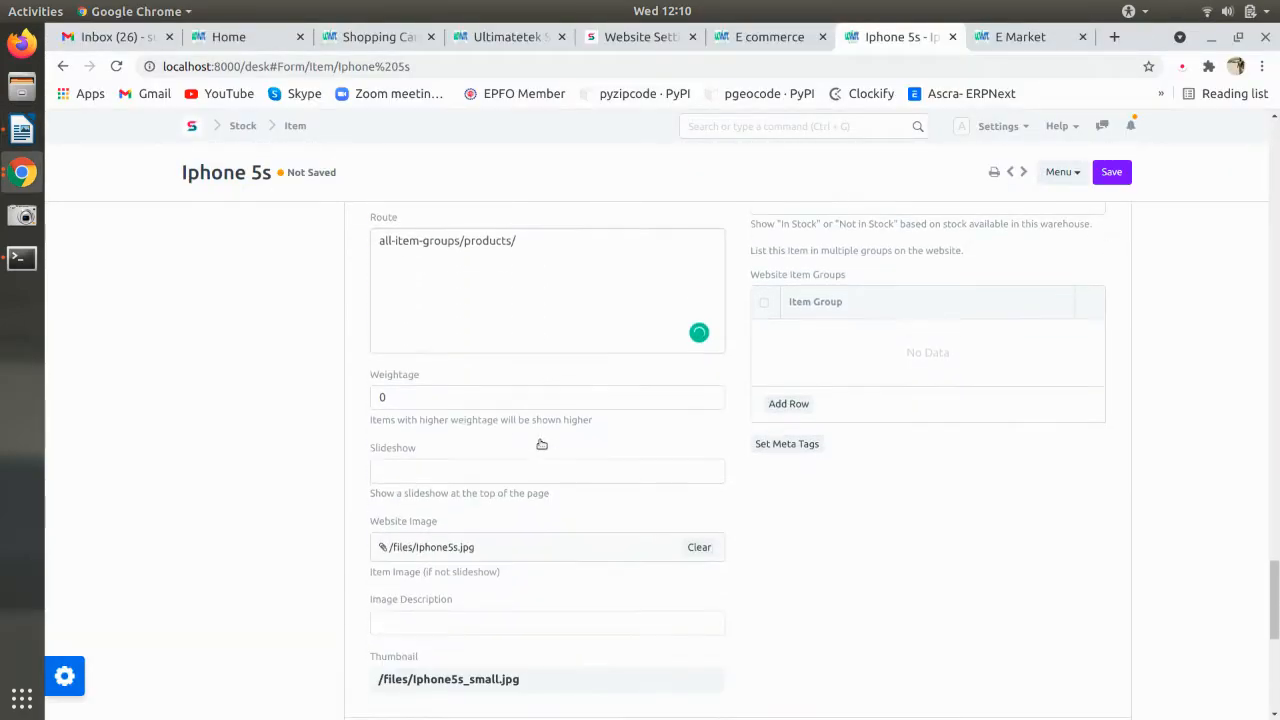
{"action": "type", "text": "iphone 5s"}
- Choose Stores - TT as the Website Warehouse
{"action": "scroll", "coordinate": [532, 443], "scroll_direction": "up", "scroll_amount": 3}
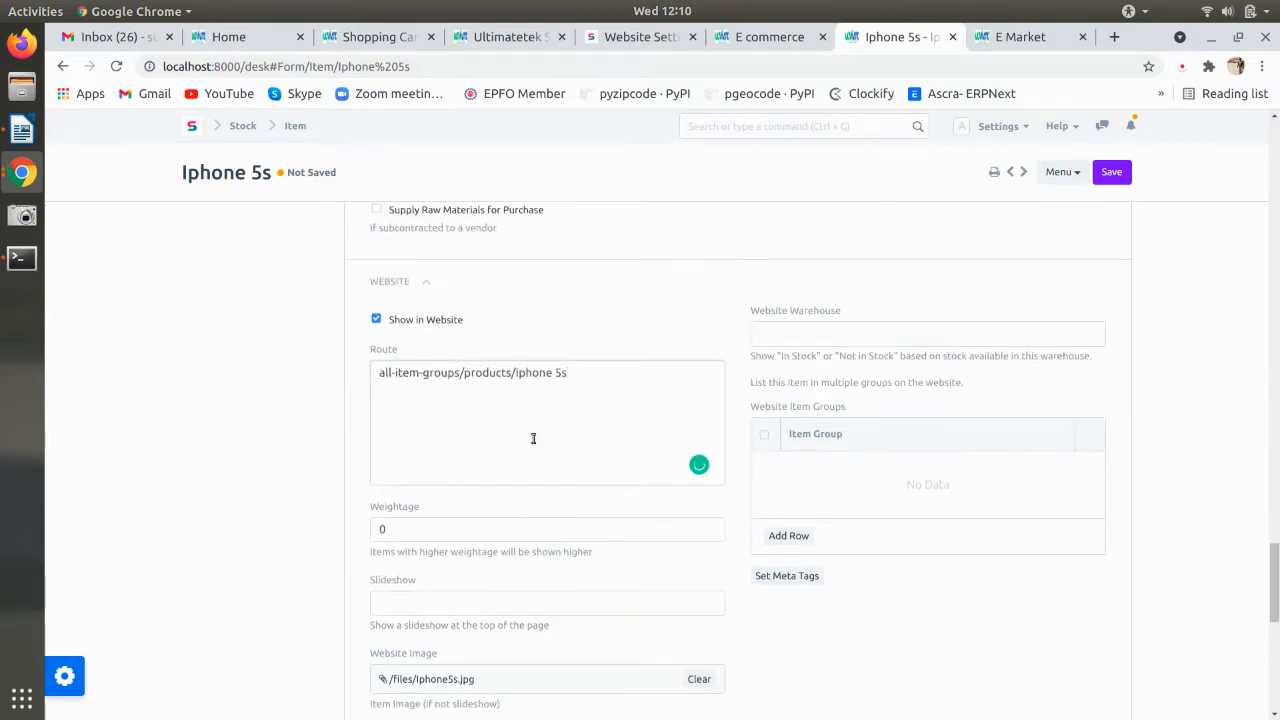
{"action": "left_click", "coordinate": [831, 337]}
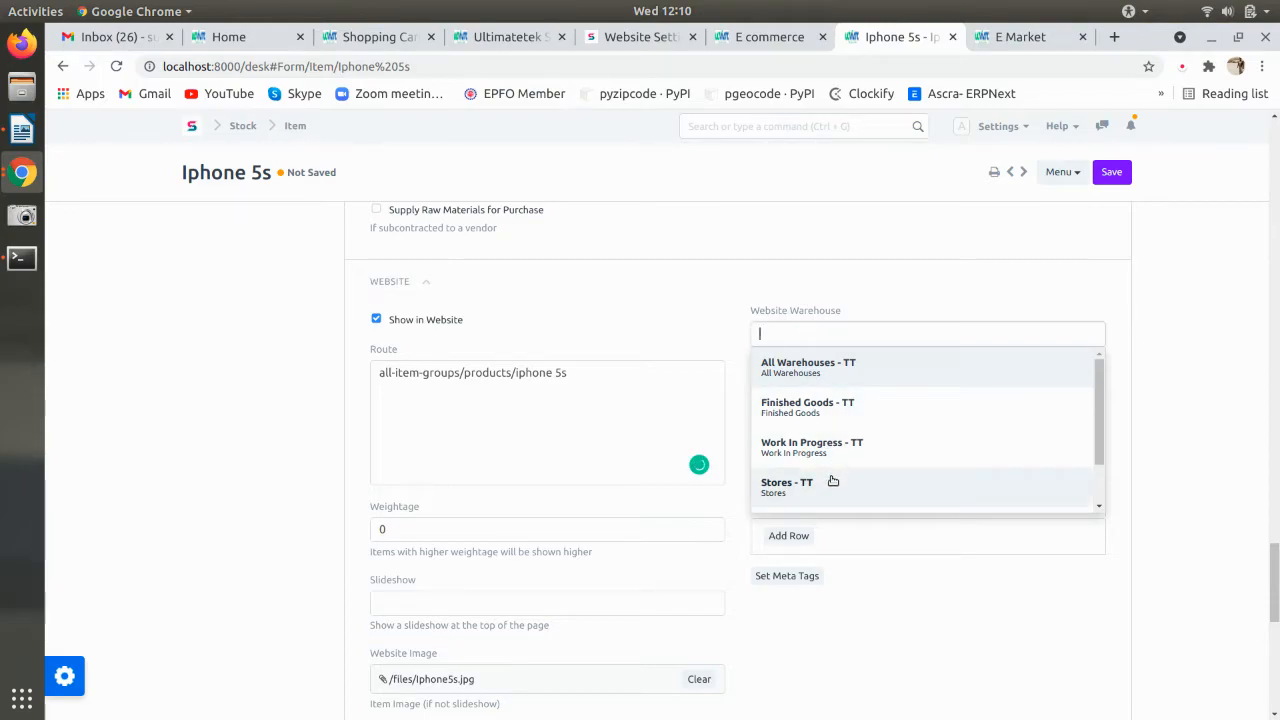
{"action": "scroll", "coordinate": [833, 481], "scroll_direction": "down", "scroll_amount": 2}
{"action": "scroll", "coordinate": [833, 481], "scroll_direction": "up", "scroll_amount": 2}
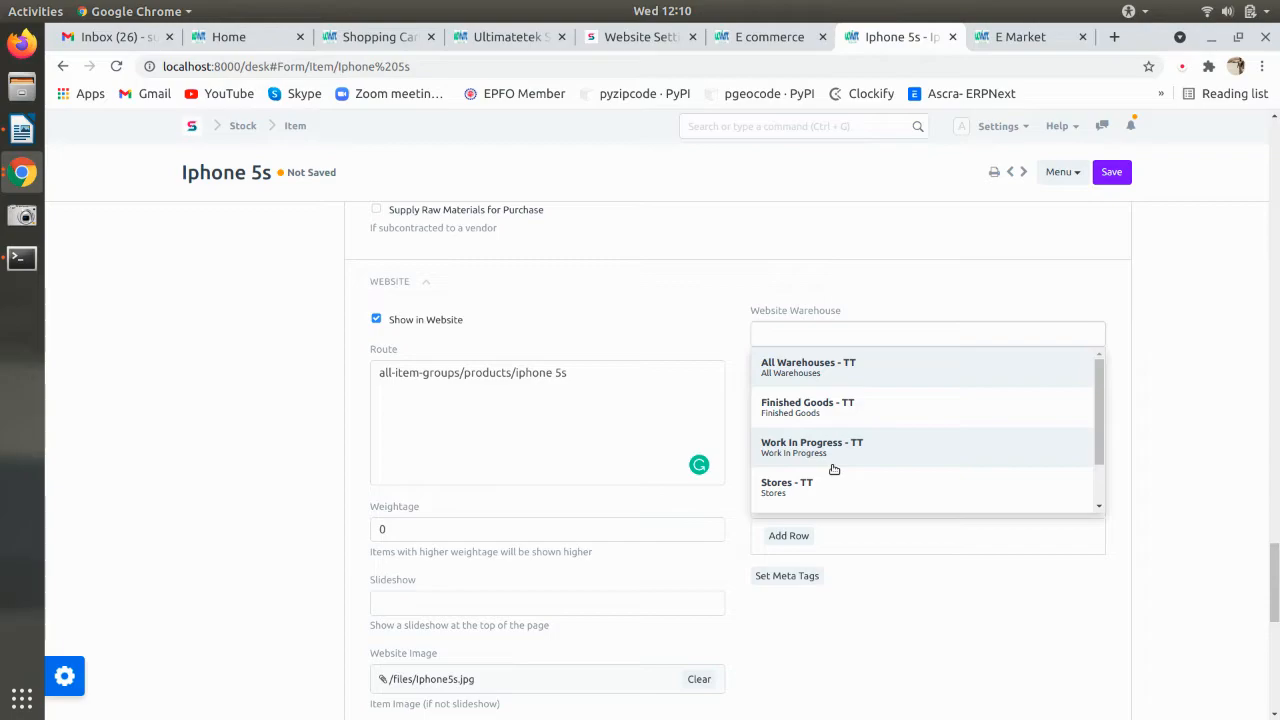
{"action": "left_click", "coordinate": [835, 496]}
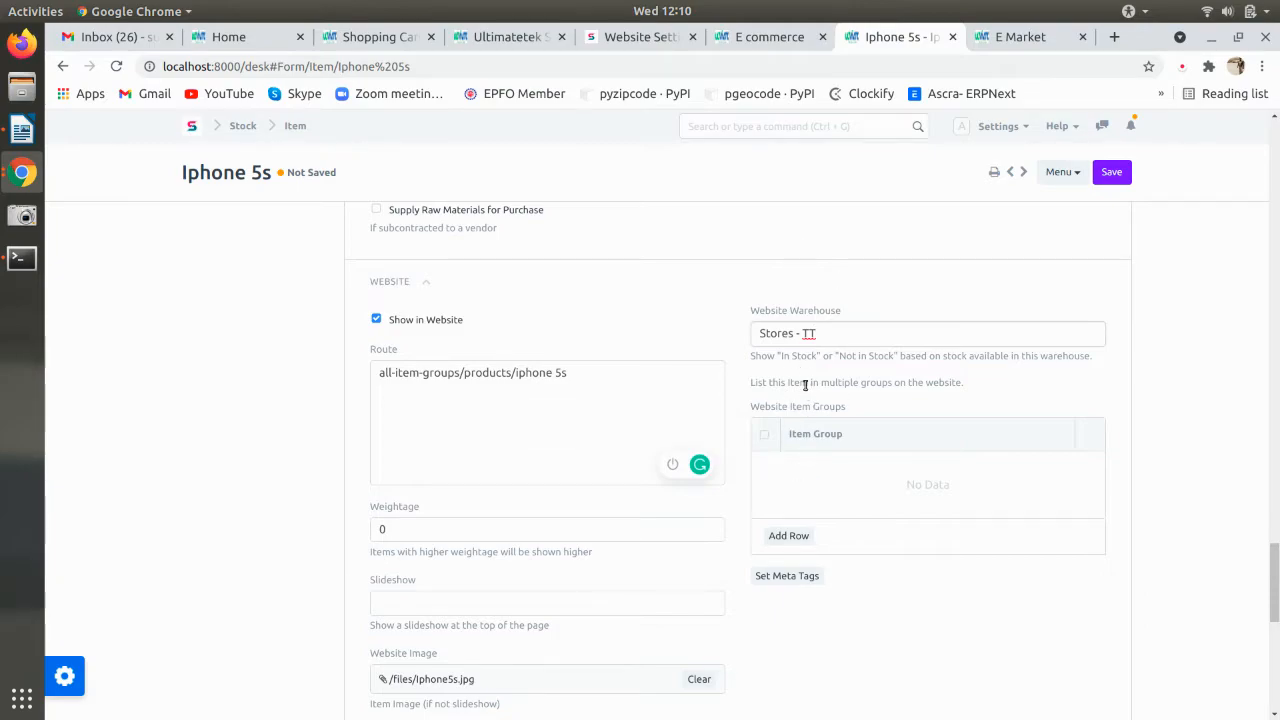
- Save the Iphone 5s item with its website settings and return to the Item list
{"action": "key", "text": "ctrl+s"}
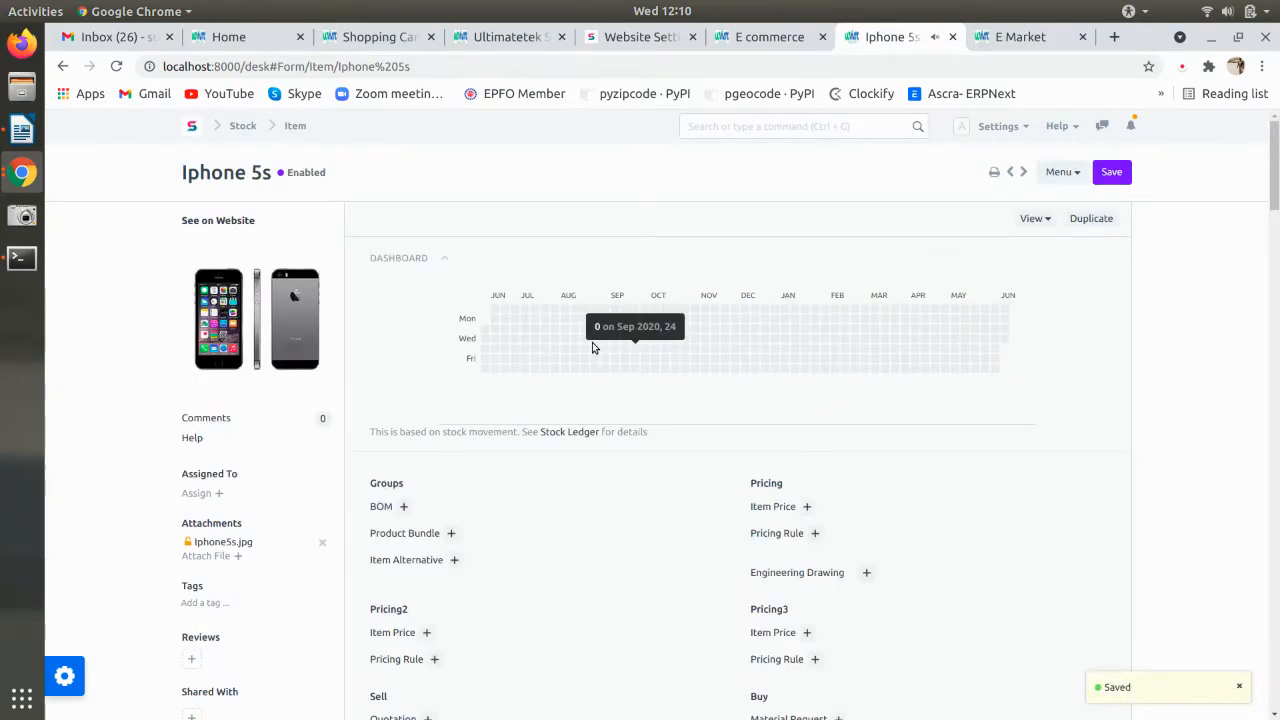
{"action": "left_click", "coordinate": [294, 127]}
- Create and save item Iphone 6s, code and name Iphone 6s, in the Products group, then open it
{"action": "left_click", "coordinate": [1110, 175]}
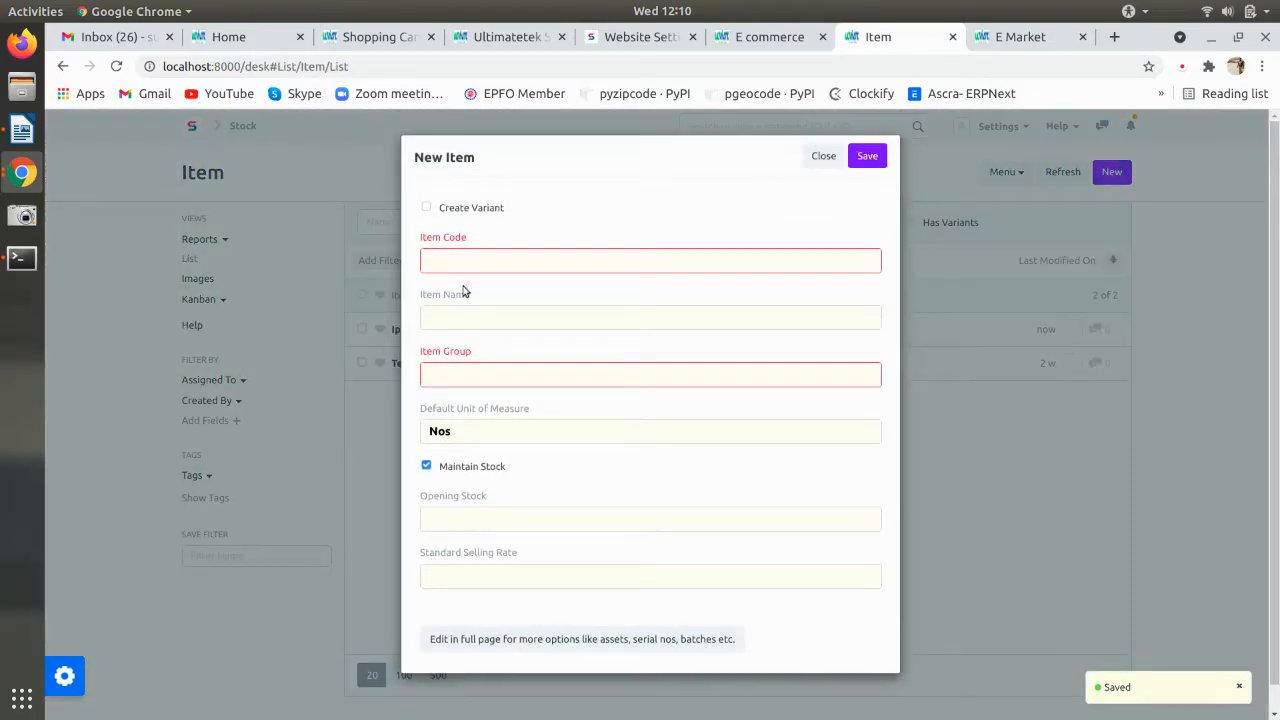
{"action": "left_click", "coordinate": [481, 260]}
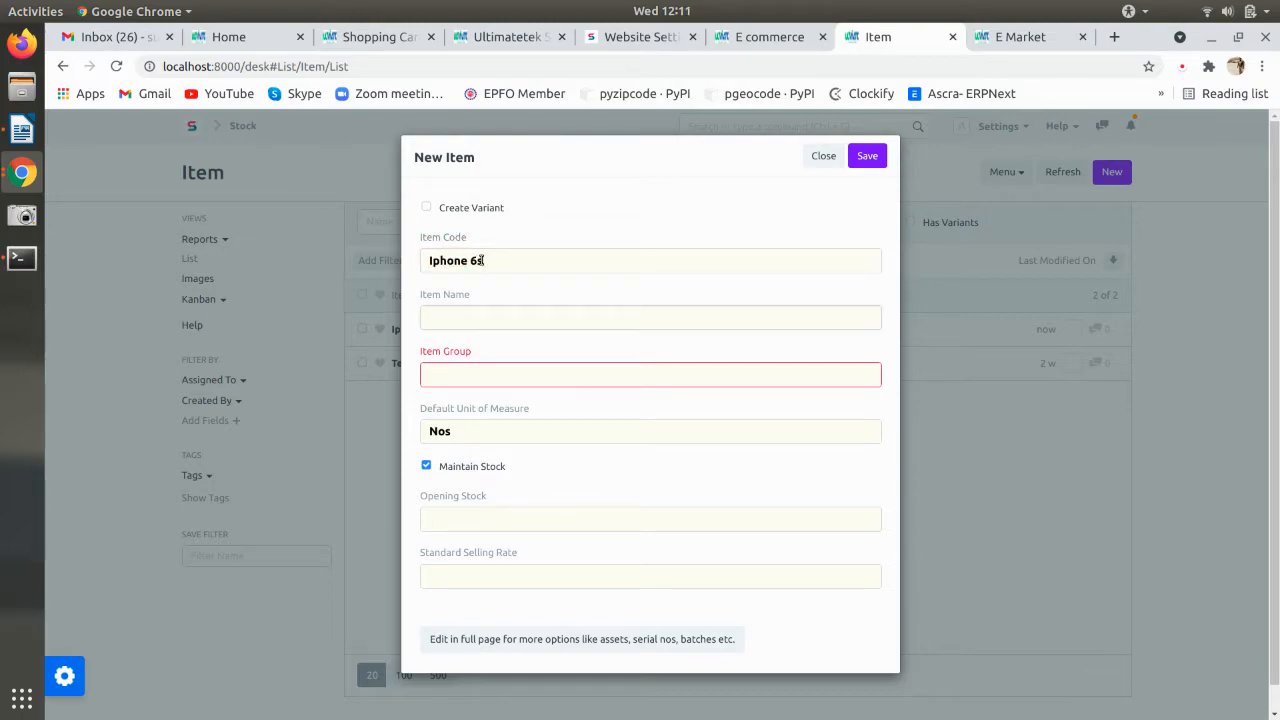
{"action": "key", "text": "ctrl+a"}
{"action": "left_click", "coordinate": [457, 320]}
{"action": "left_click", "coordinate": [469, 377]}
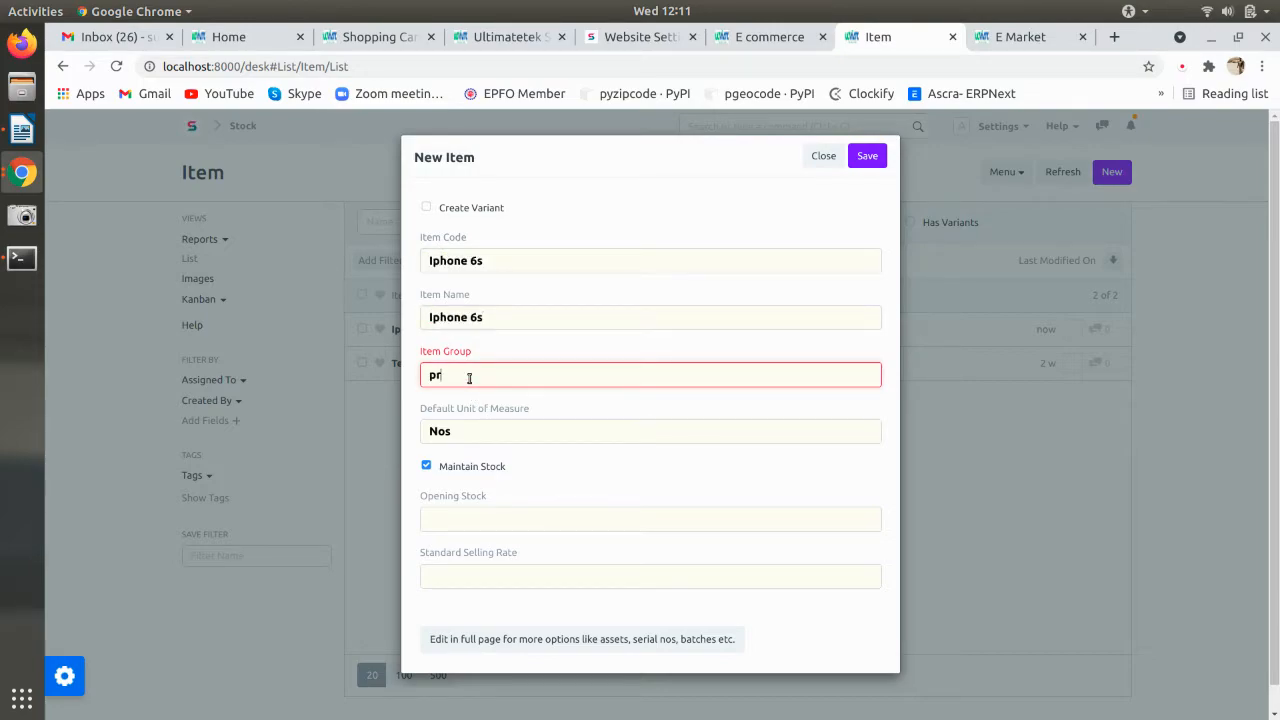
{"action": "left_click", "coordinate": [512, 422]}
{"action": "left_click", "coordinate": [867, 156]}
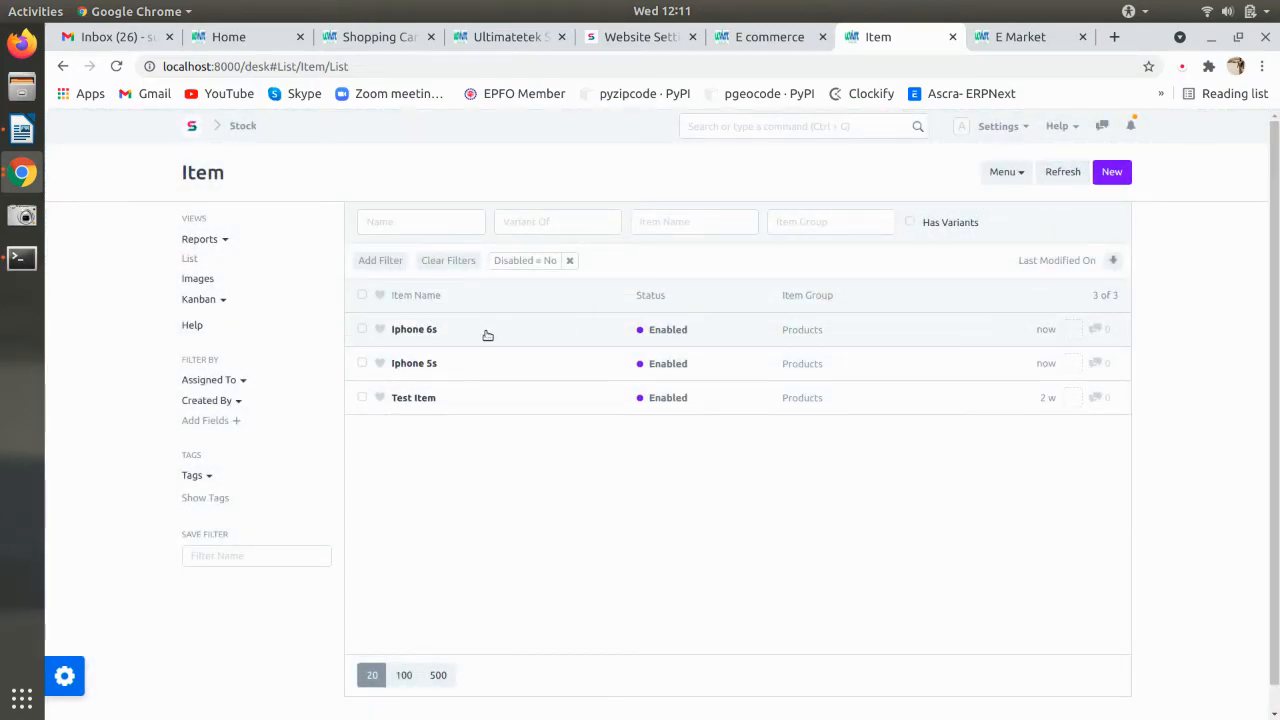
{"action": "left_click", "coordinate": [483, 331]}
- Upload Iphone6s.jpg as the Iphone 6s item image
{"action": "left_click", "coordinate": [259, 317]}
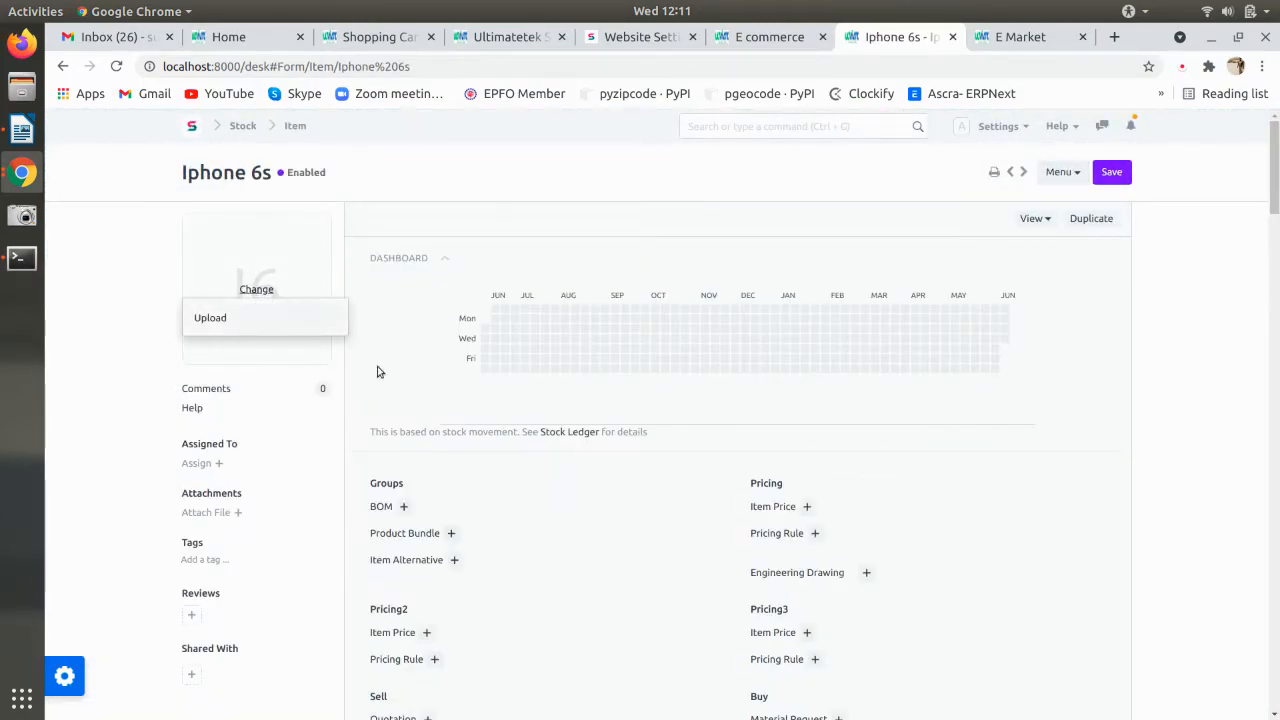
{"action": "left_click", "coordinate": [478, 410]}
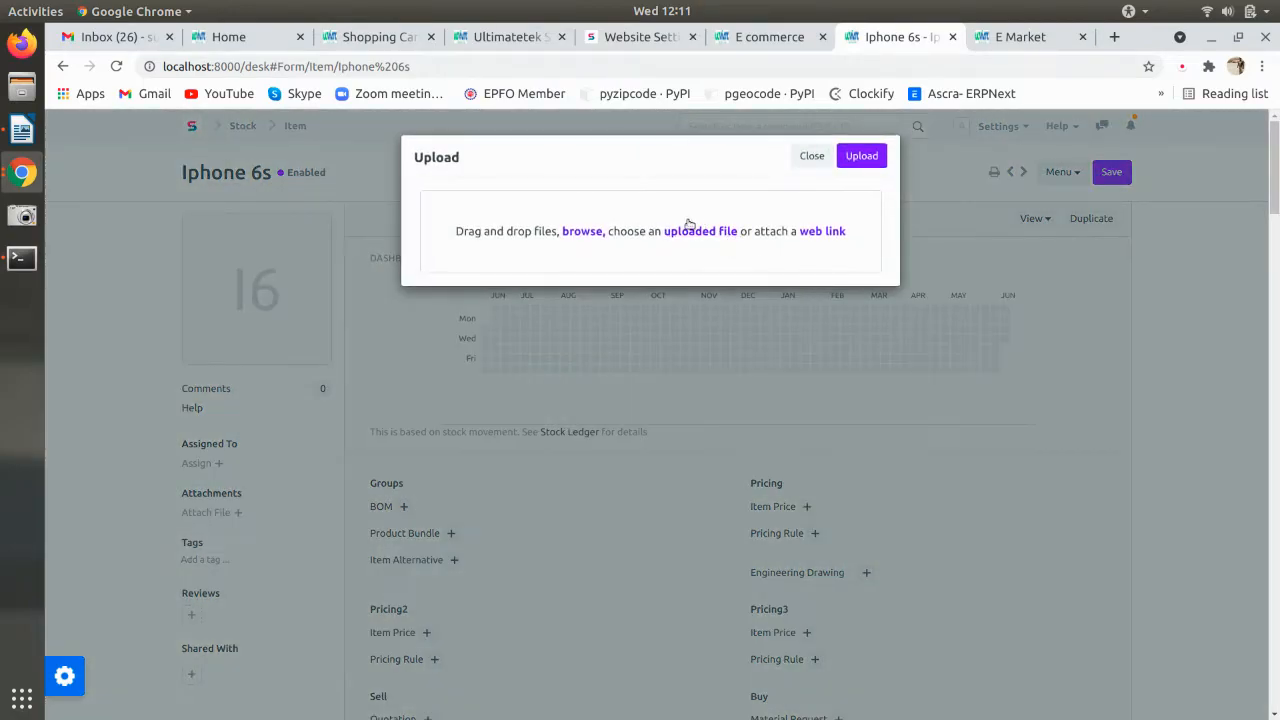
{"action": "left_click", "coordinate": [596, 240]}
{"action": "left_click", "coordinate": [1249, 38]}
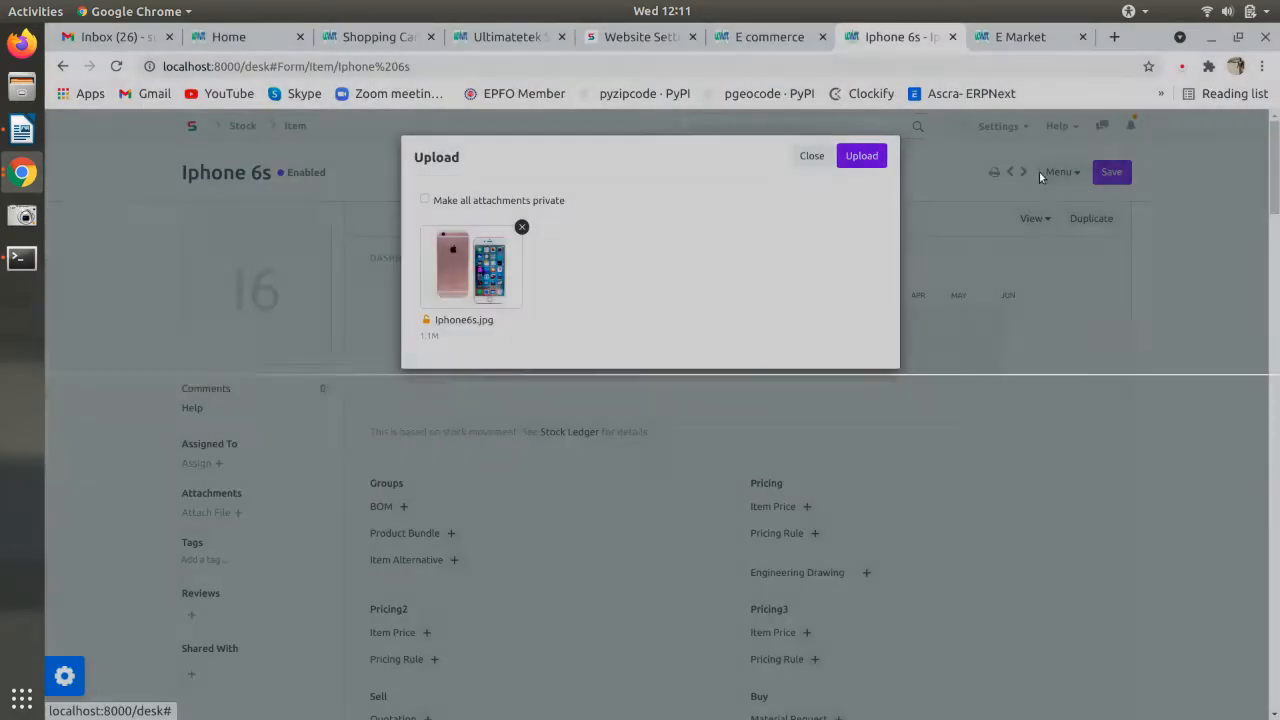
{"action": "left_click", "coordinate": [860, 154]}
- Enable Show in Website and set the route to the pasted prefix plus 'iphone'
{"action": "scroll", "coordinate": [735, 329], "scroll_direction": "down", "scroll_amount": 20}
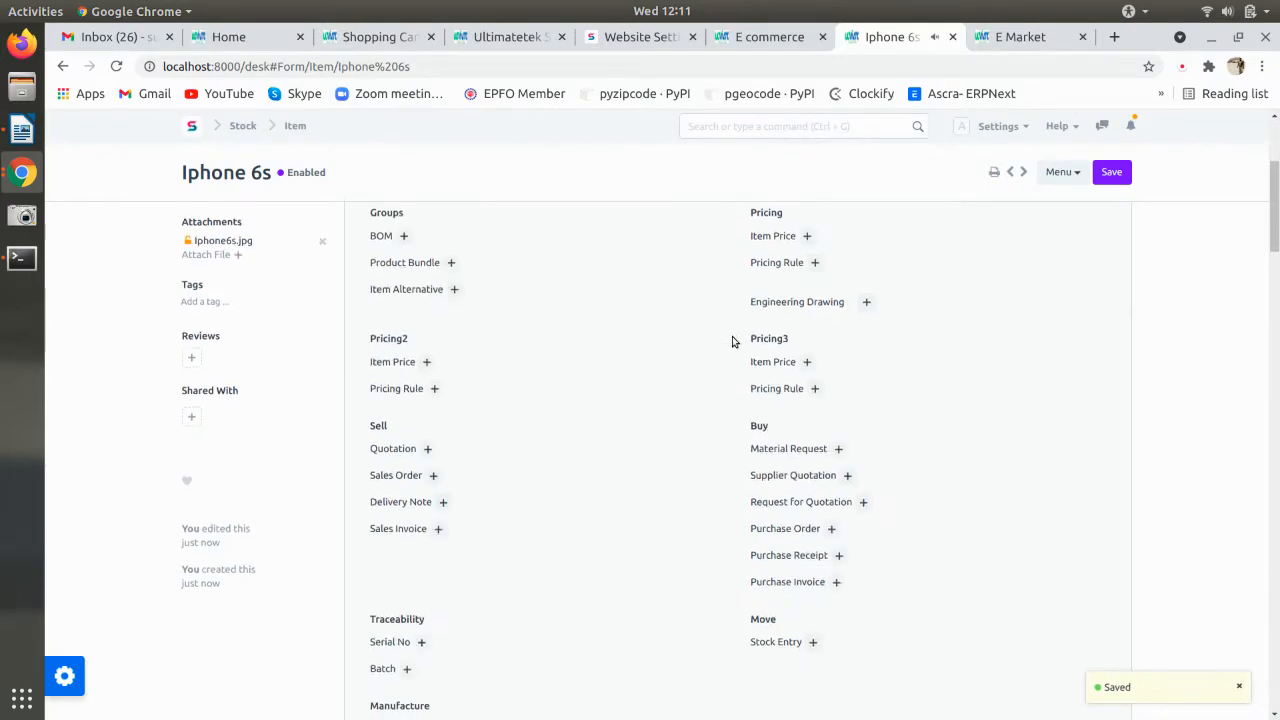
{"action": "scroll", "coordinate": [732, 342], "scroll_direction": "down", "scroll_amount": 20}
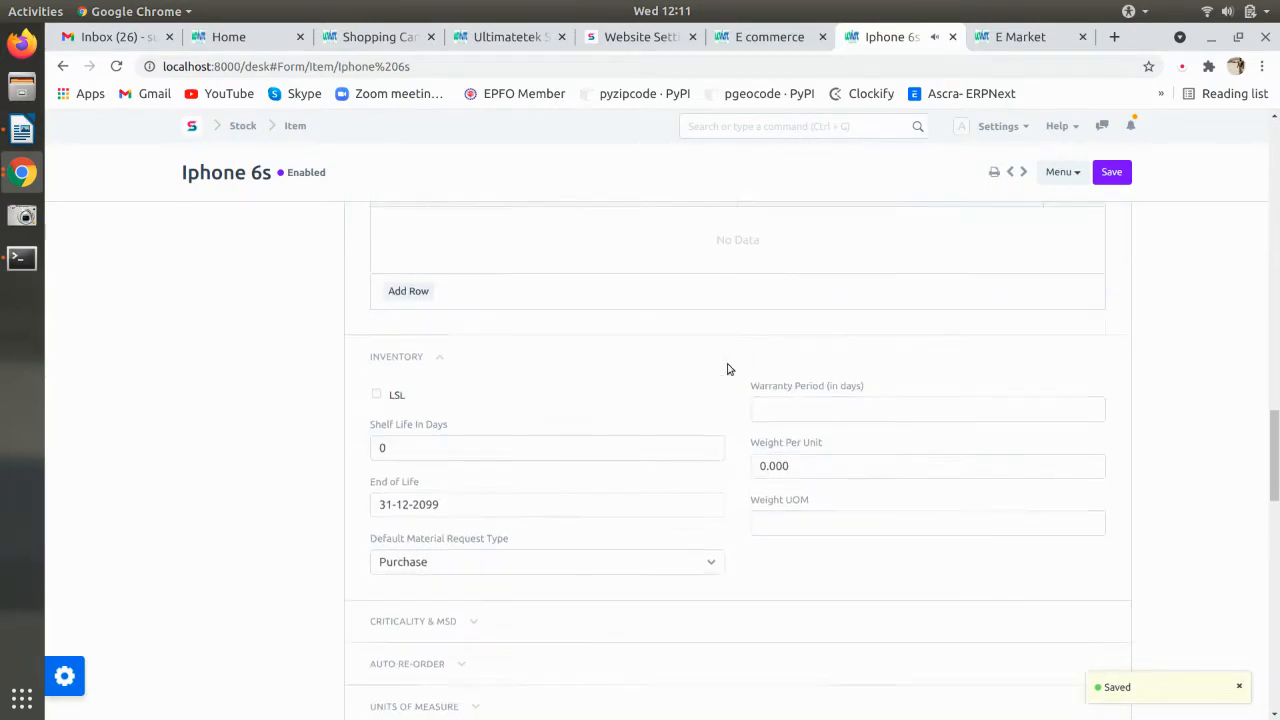
{"action": "scroll", "coordinate": [726, 390], "scroll_direction": "up", "scroll_amount": 1}
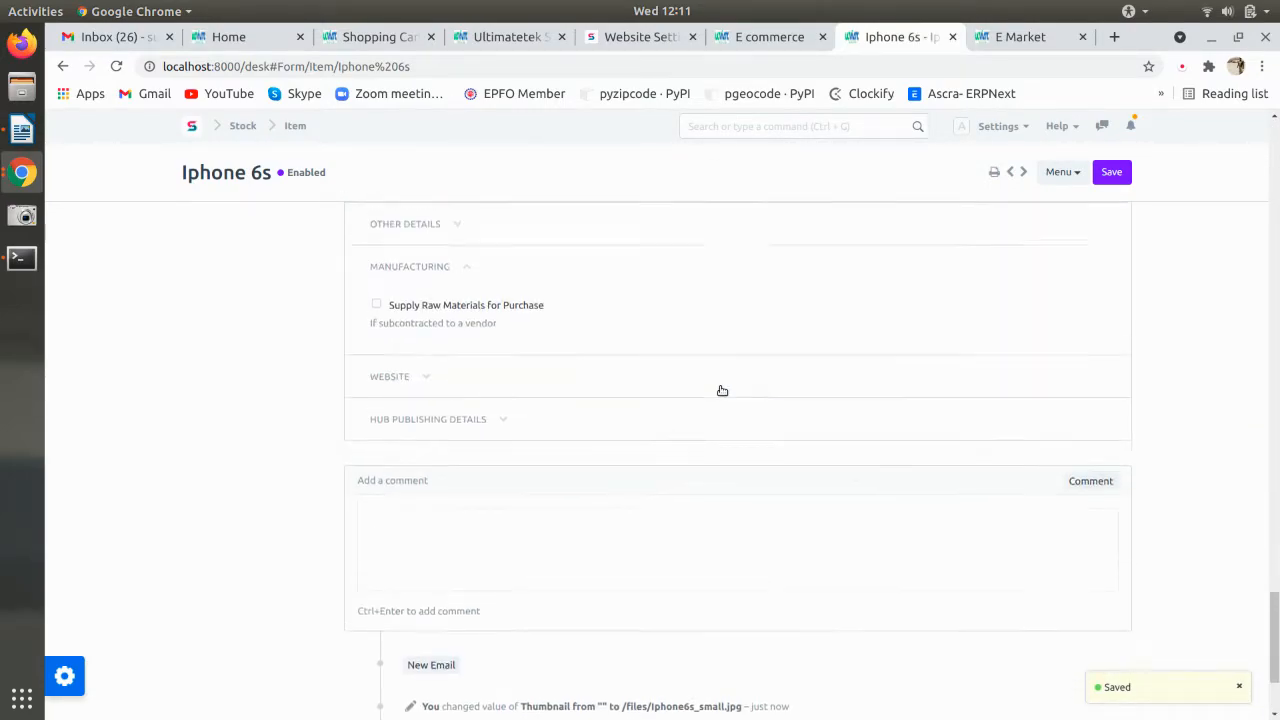
{"action": "left_click", "coordinate": [417, 388]}
{"action": "left_click", "coordinate": [423, 417]}
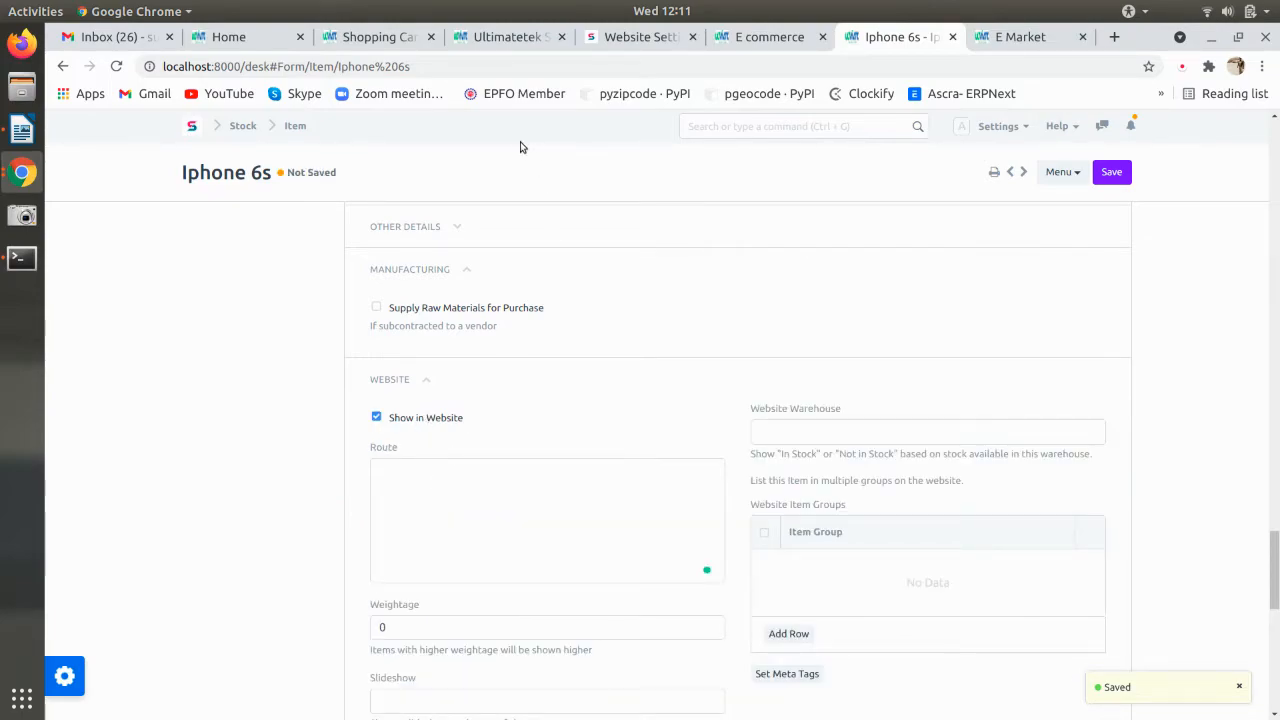
{"action": "key", "text": "alt+Tab"}
{"action": "key", "text": "alt+Tab"}
{"action": "left_click", "coordinate": [444, 523]}
{"action": "type", "text": "all-item-groups/products/"}
{"action": "type", "text": "iphone"}
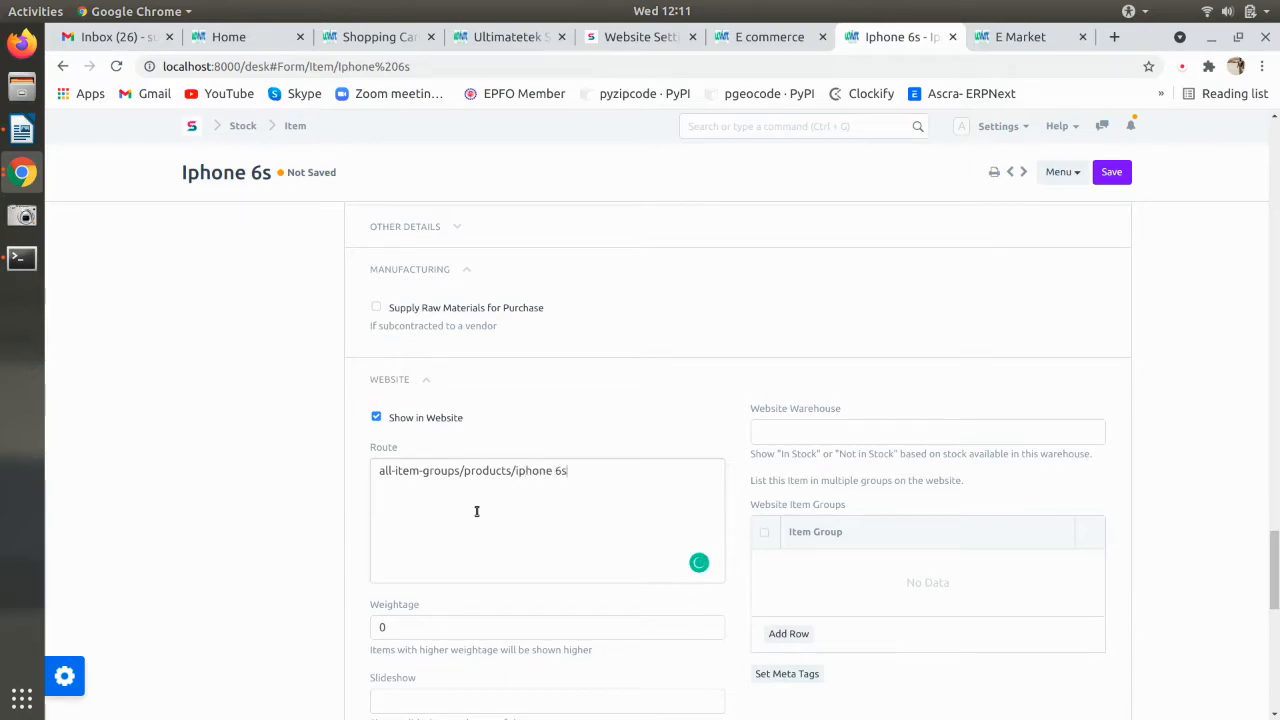
- Set Stores - TT as the Website Warehouse and save the Iphone 6s item
{"action": "left_click", "coordinate": [835, 430]}
{"action": "left_click", "coordinate": [805, 583]}
{"action": "scroll", "coordinate": [715, 501], "scroll_direction": "down", "scroll_amount": 4}
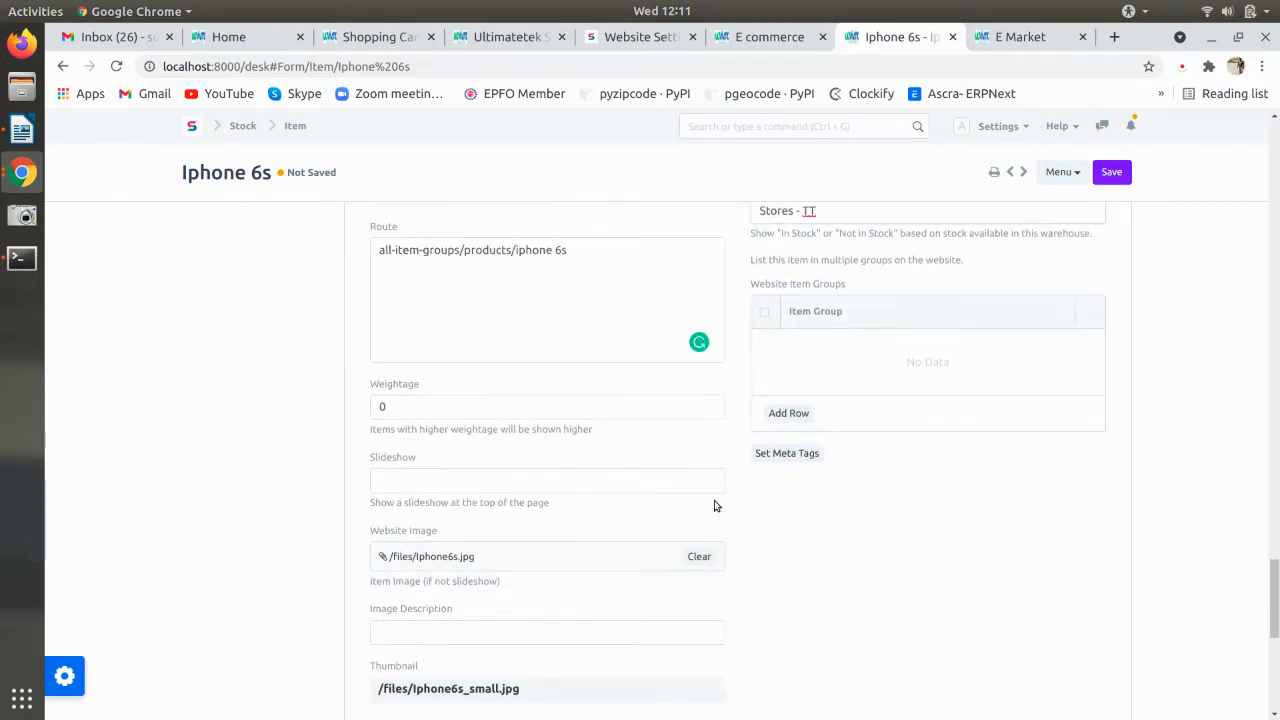
{"action": "scroll", "coordinate": [715, 506], "scroll_direction": "down", "scroll_amount": 2}
{"action": "key", "text": "ctrl+s"}
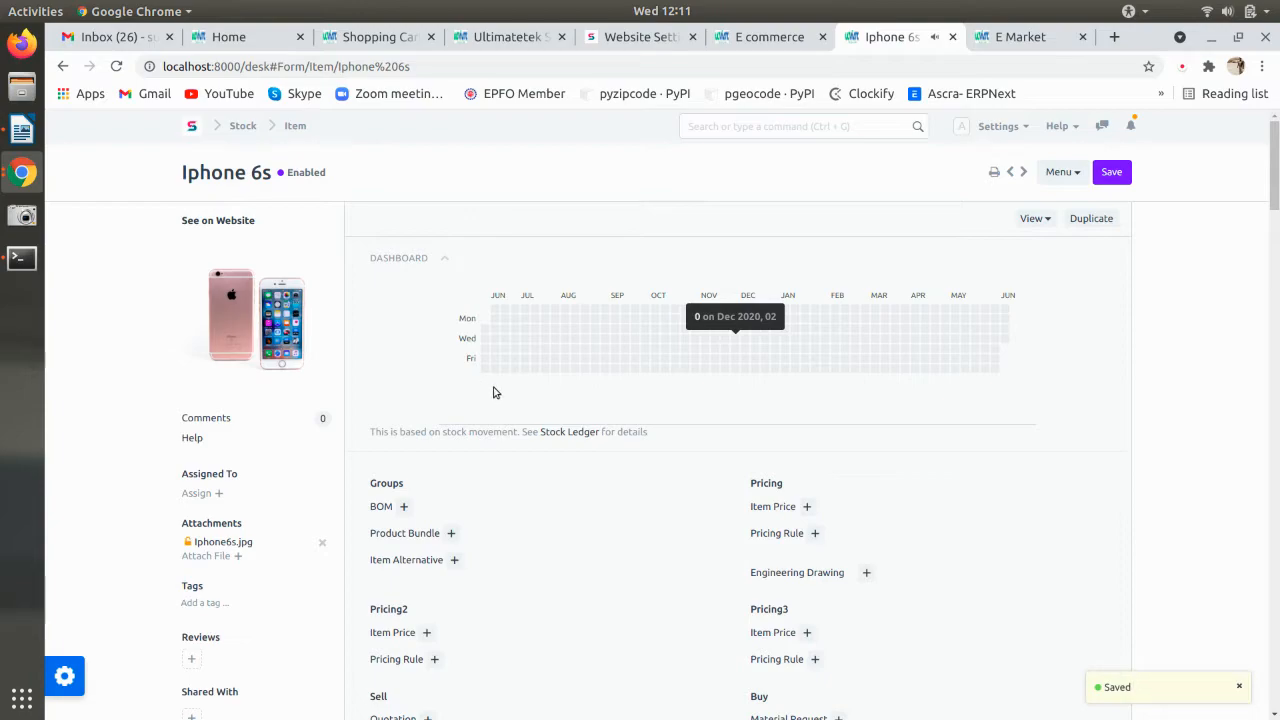
{"action": "scroll", "coordinate": [493, 394], "scroll_direction": "down", "scroll_amount": 8}
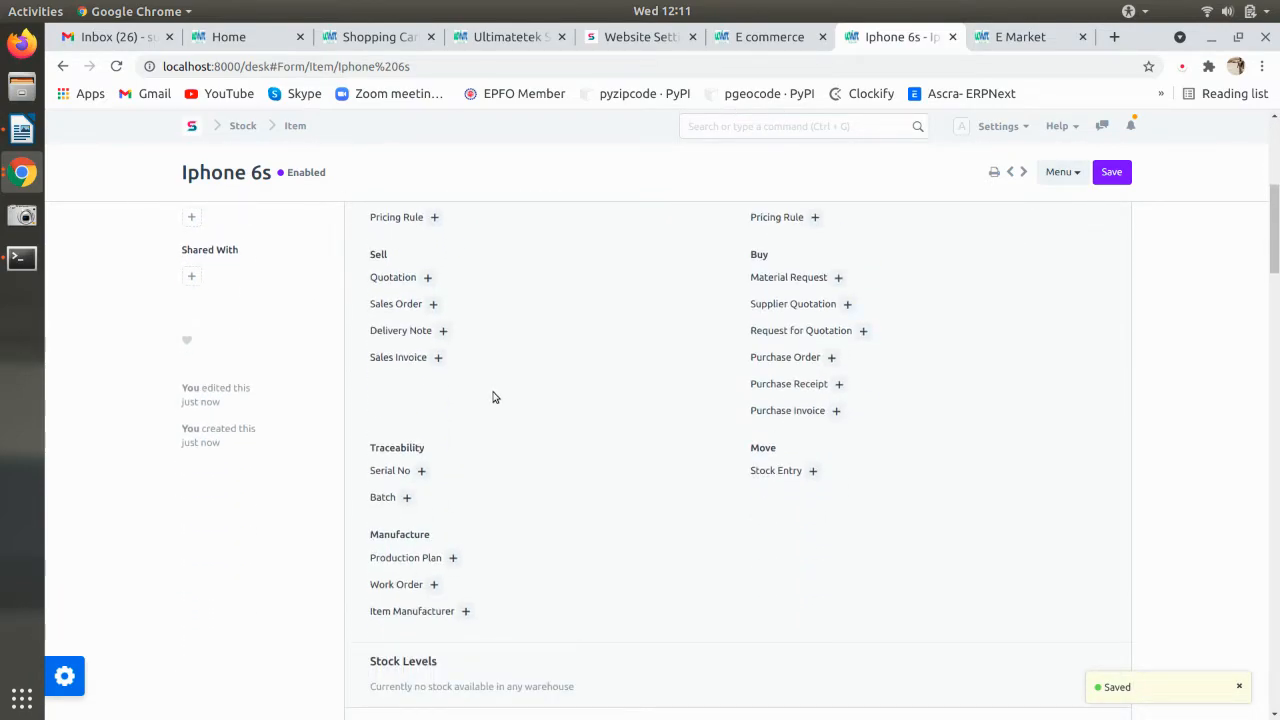
{"action": "scroll", "coordinate": [493, 397], "scroll_direction": "down", "scroll_amount": 4}
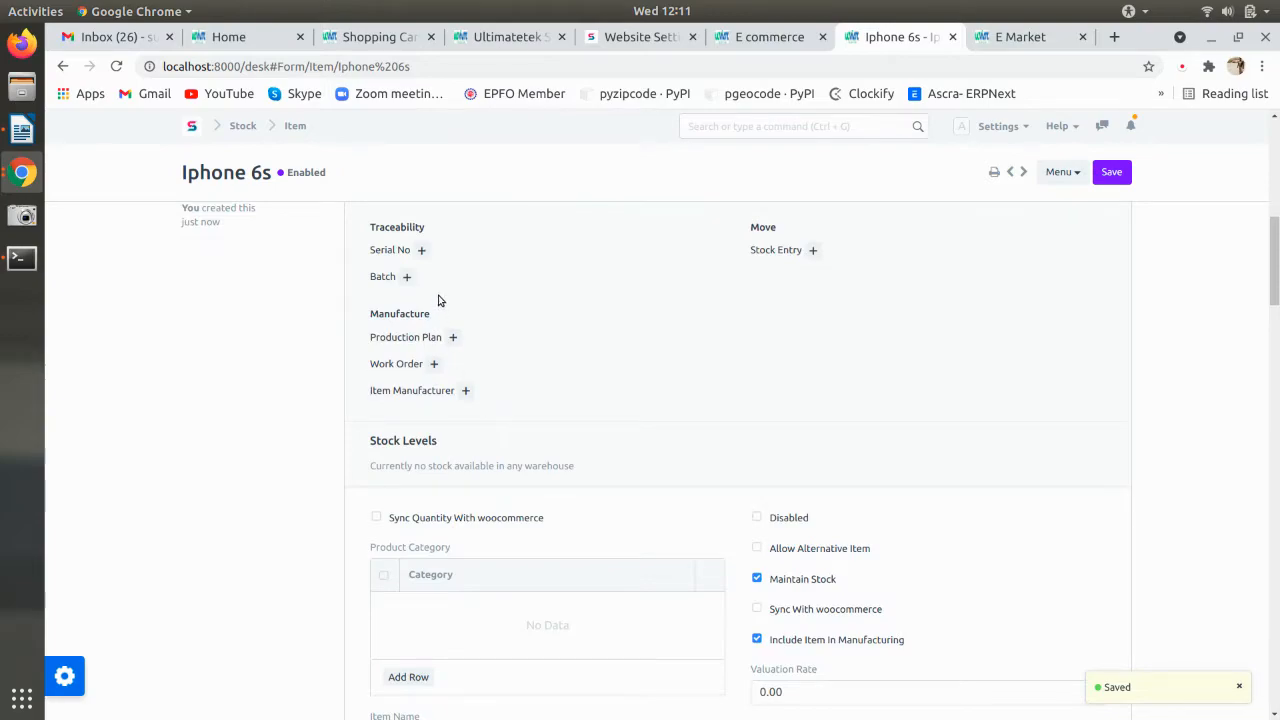
{"action": "scroll", "coordinate": [457, 409], "scroll_direction": "up", "scroll_amount": 15}
- Find the Stock Entry list via 'stock' search and start a new Material Receipt entry
{"action": "left_click", "coordinate": [295, 126]}
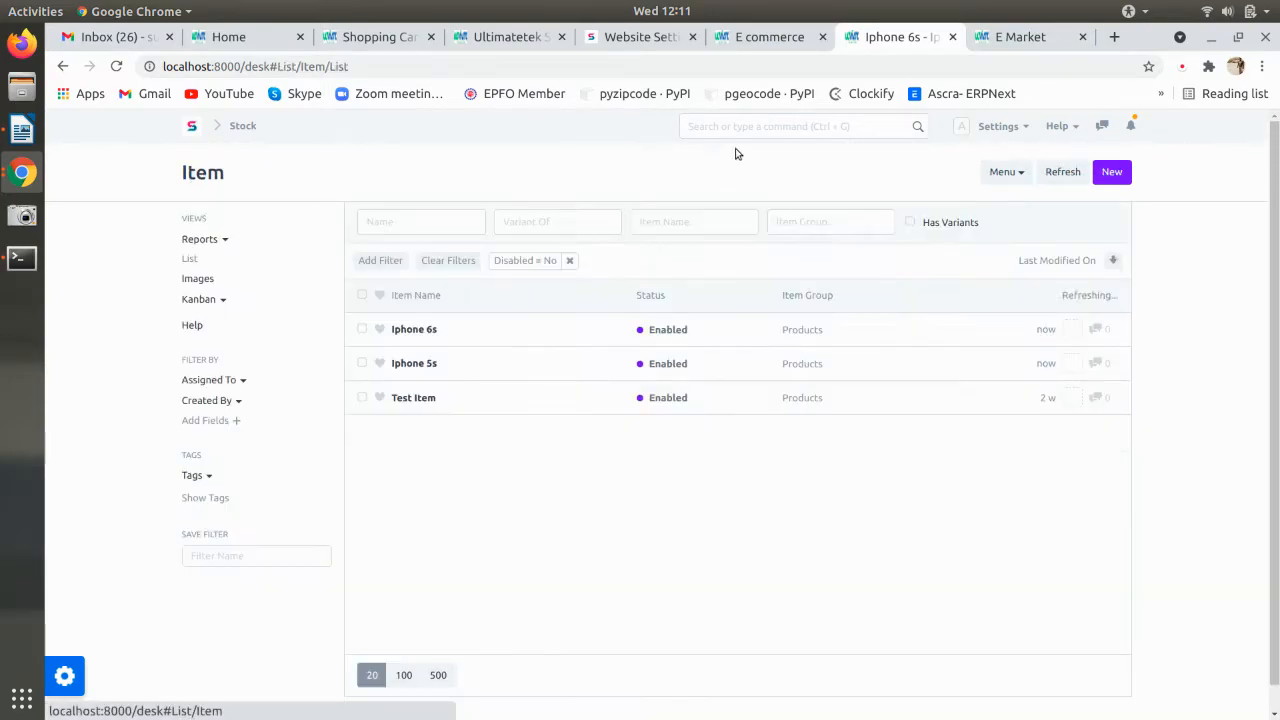
{"action": "left_click", "coordinate": [709, 126]}
{"action": "type", "text": "stock"}
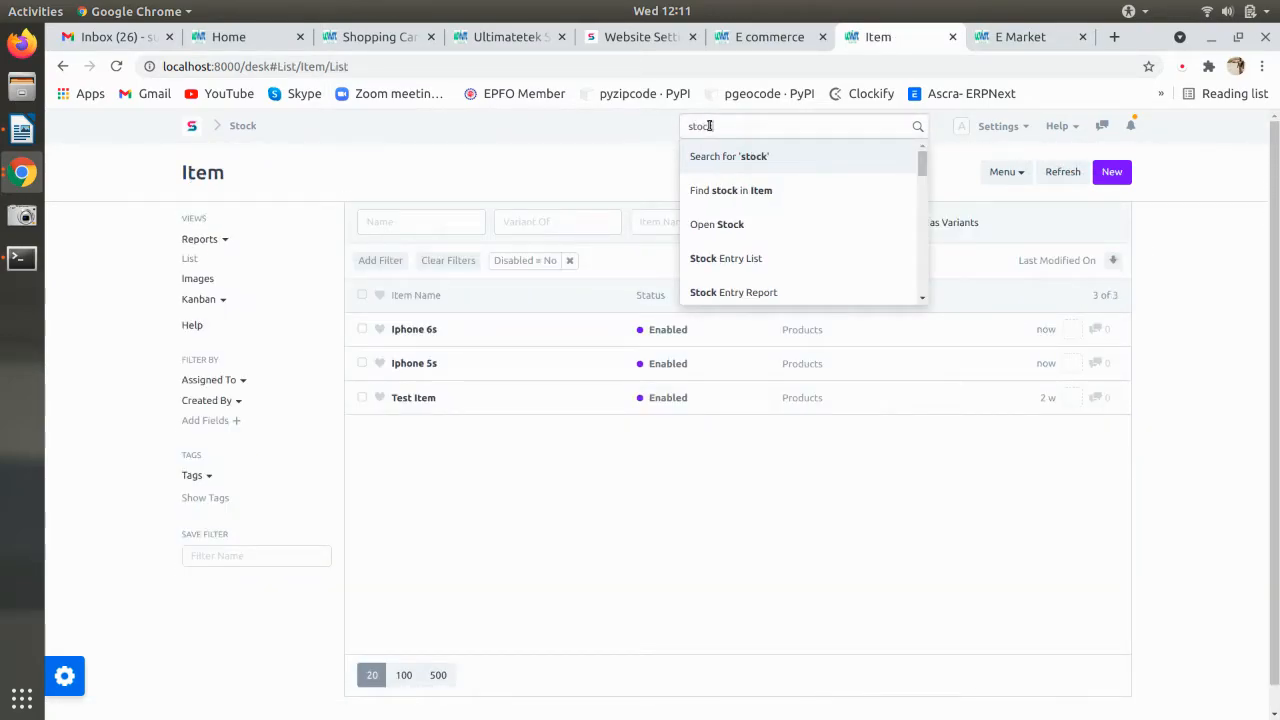
{"action": "left_click", "coordinate": [772, 259]}
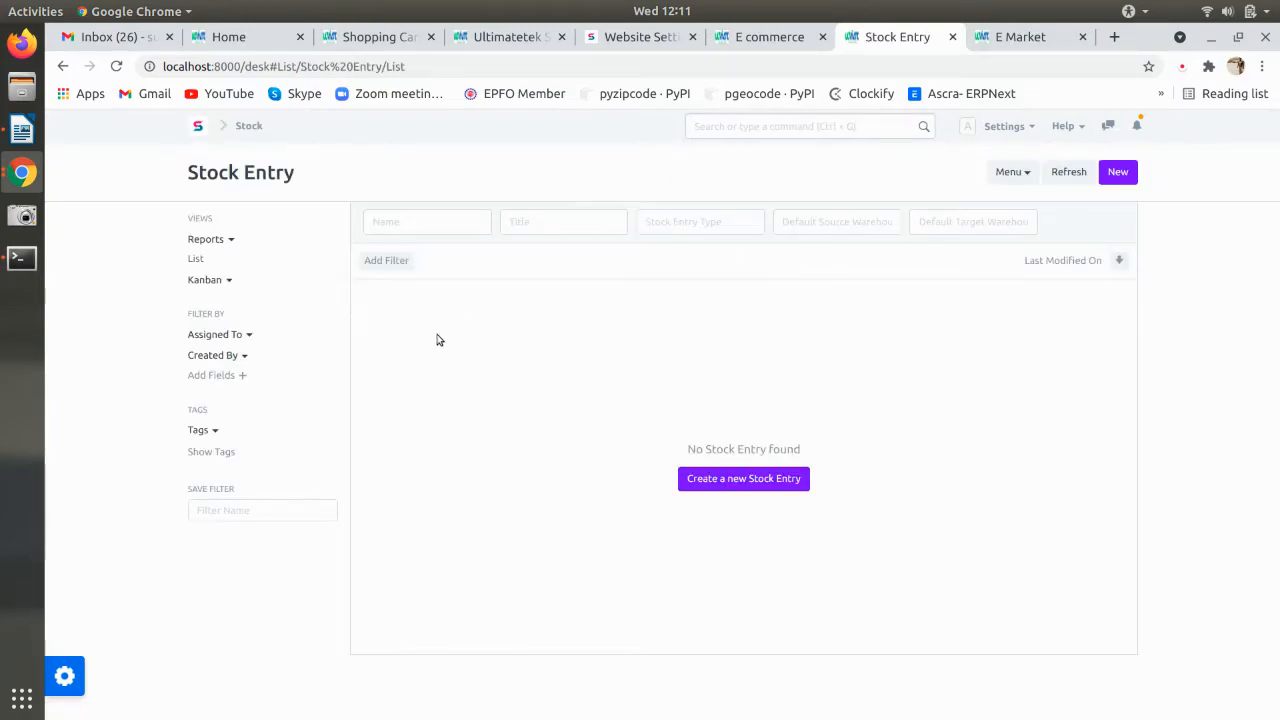
{"action": "left_click", "coordinate": [740, 479]}
{"action": "left_click", "coordinate": [410, 335]}
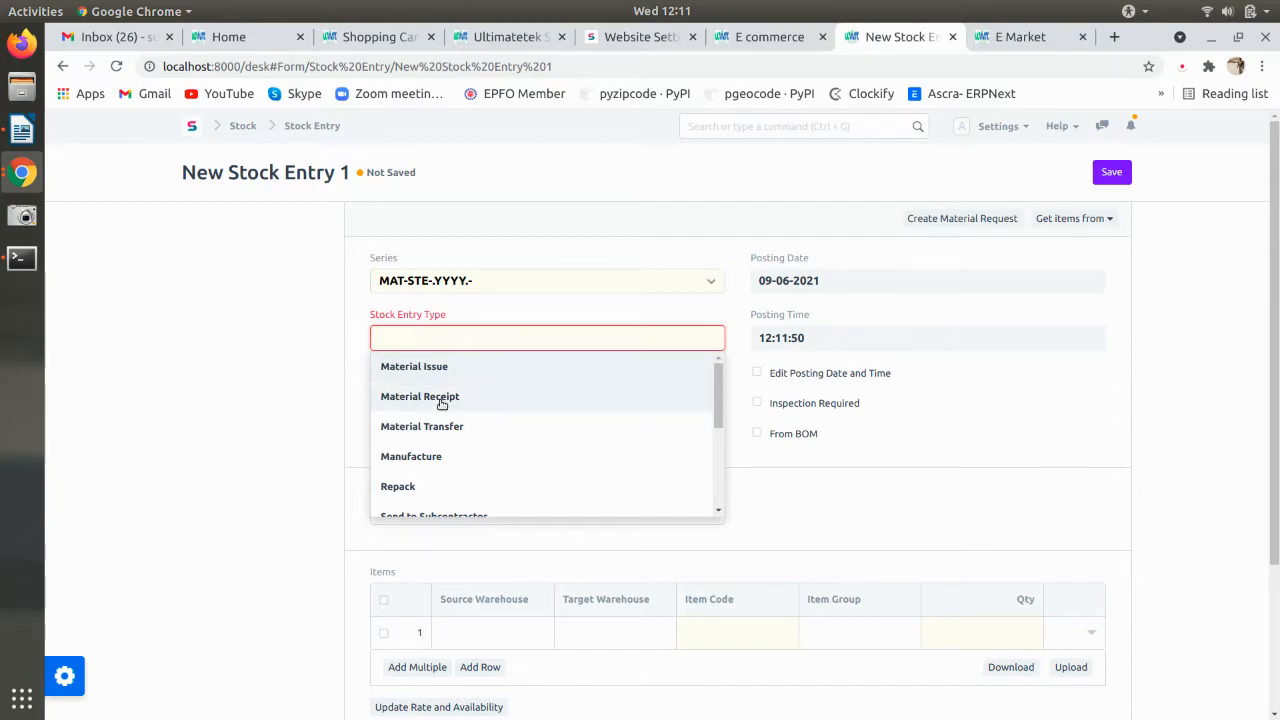
{"action": "left_click", "coordinate": [441, 398]}
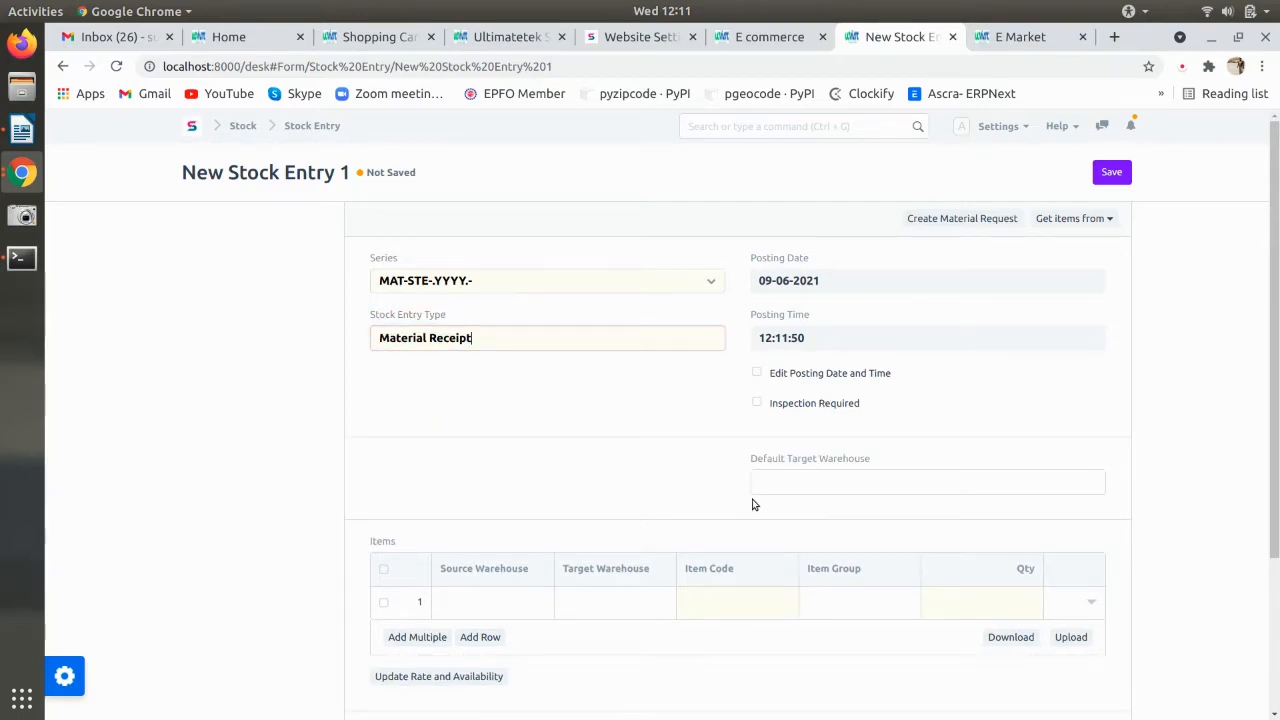
- Set the default target warehouse to Stores - TT
{"action": "scroll", "coordinate": [766, 480], "scroll_direction": "down", "scroll_amount": 2}
{"action": "left_click", "coordinate": [798, 397]}
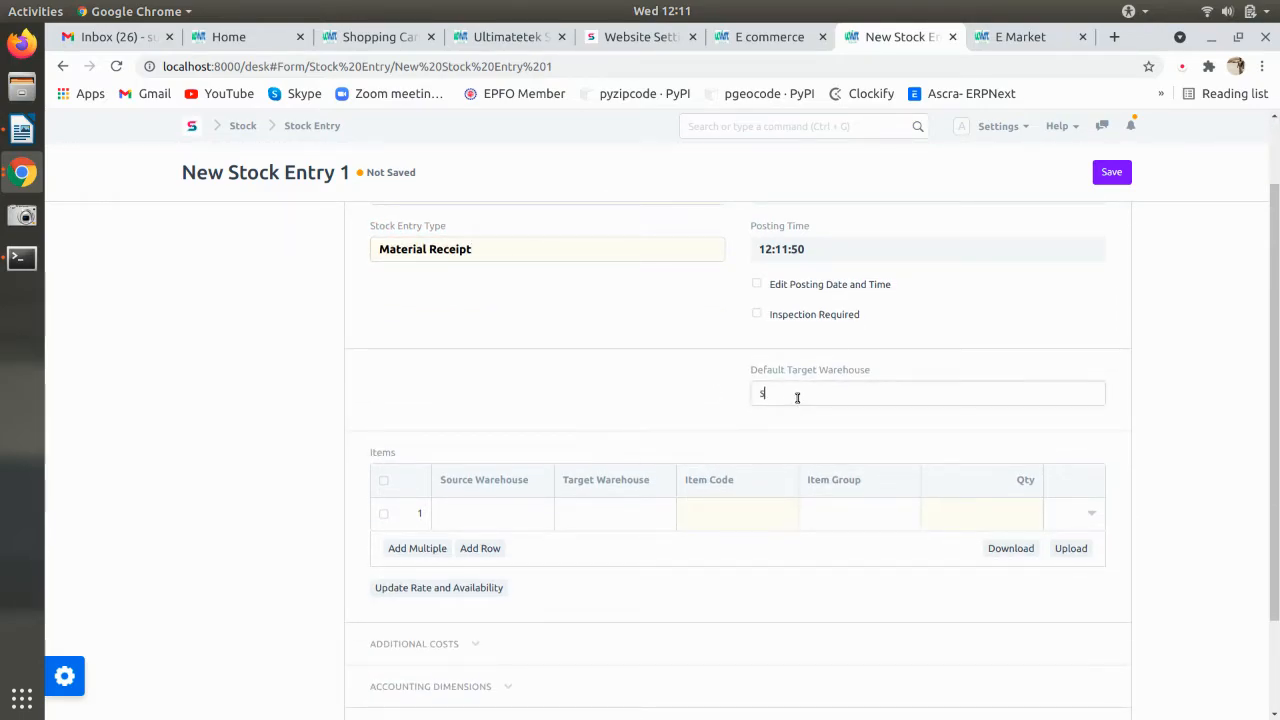
{"action": "type", "text": "S"}
{"action": "left_click", "coordinate": [800, 421]}
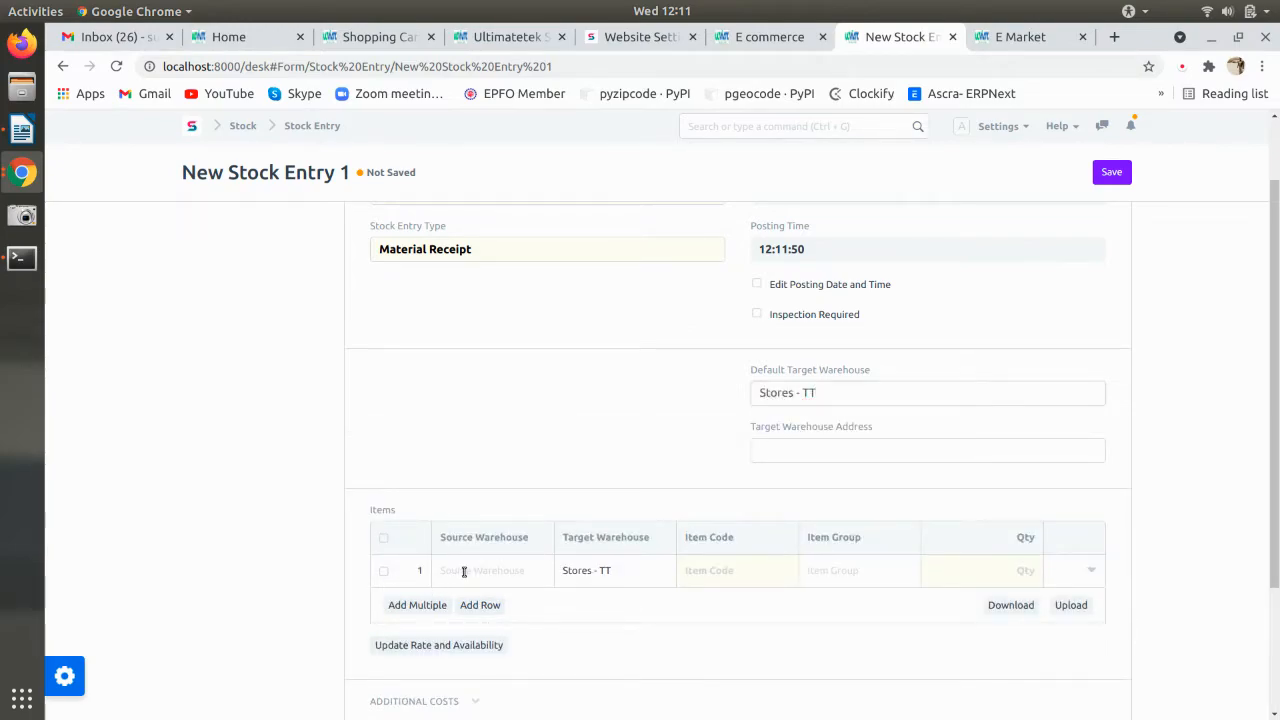
- Add item rows Iphone 5s and Iphone 6s with quantity 10 each
{"action": "left_click", "coordinate": [716, 576]}
{"action": "left_click", "coordinate": [720, 609]}
{"action": "left_click", "coordinate": [980, 578]}
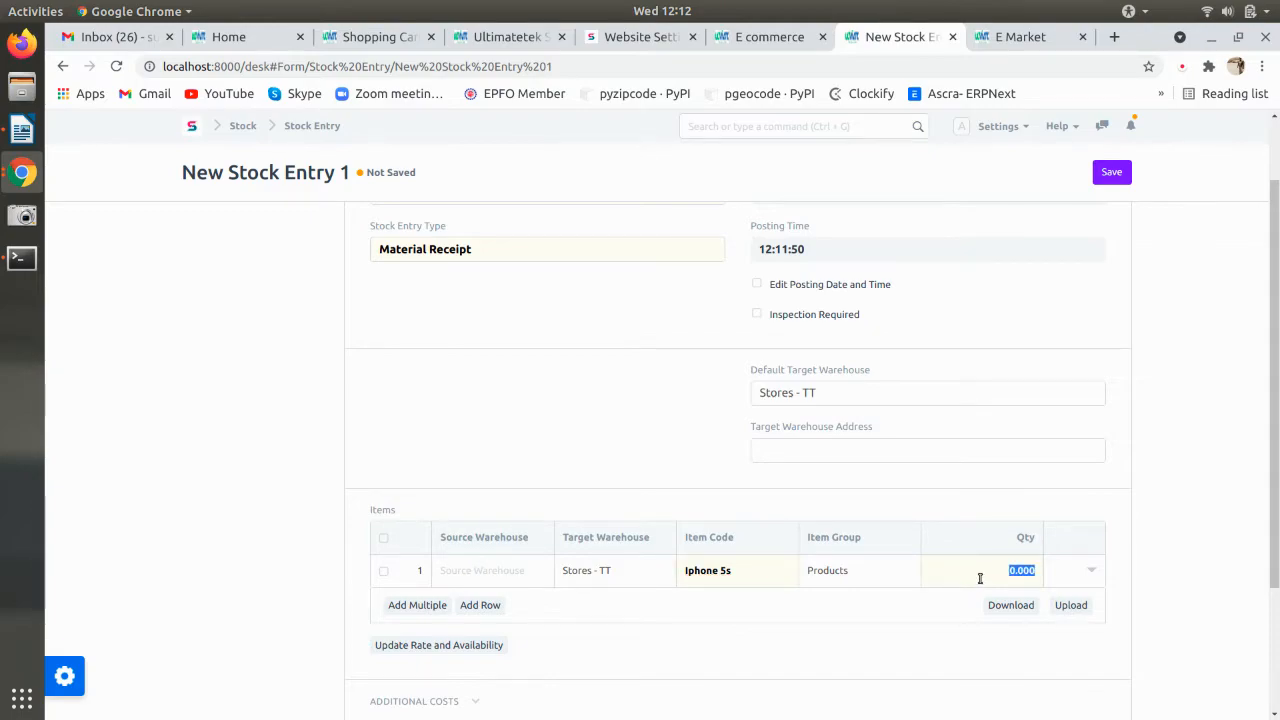
{"action": "type", "text": "1"}
{"action": "scroll", "coordinate": [474, 434], "scroll_direction": "down", "scroll_amount": 3}
{"action": "left_click", "coordinate": [480, 459]}
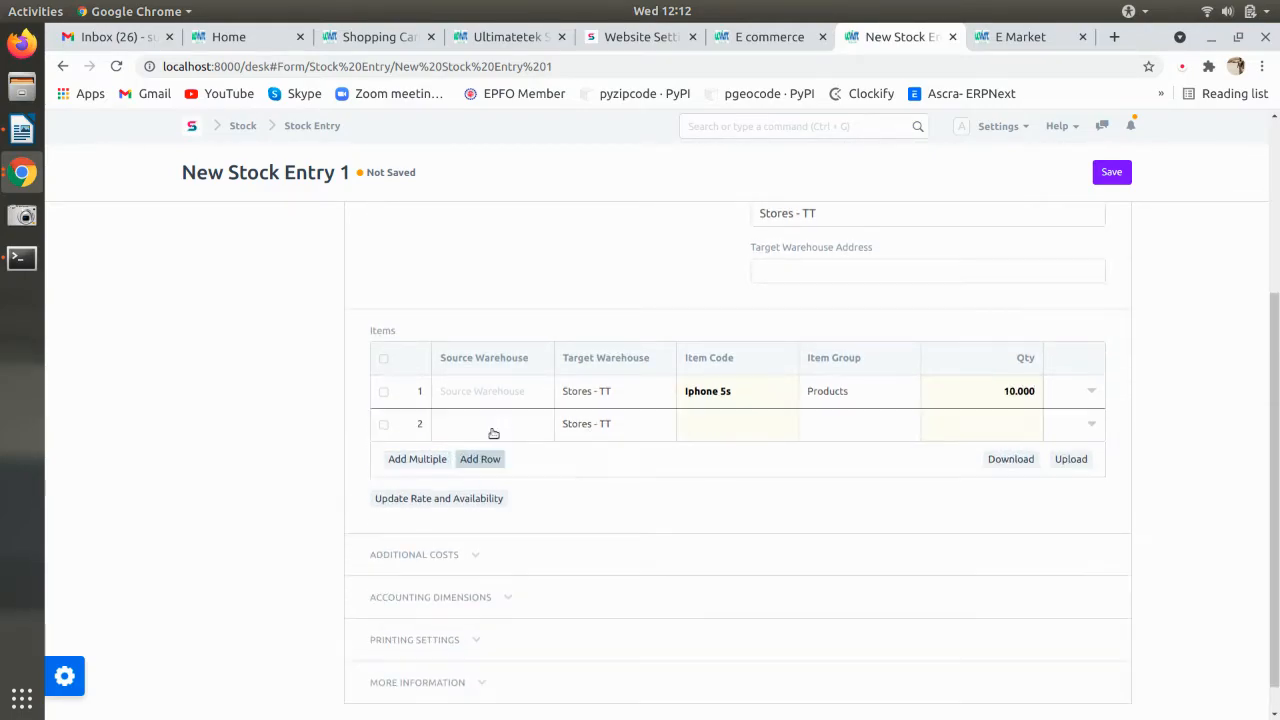
{"action": "left_click", "coordinate": [708, 425]}
{"action": "left_click", "coordinate": [712, 494]}
{"action": "left_click", "coordinate": [1015, 425]}
{"action": "type", "text": "1"}
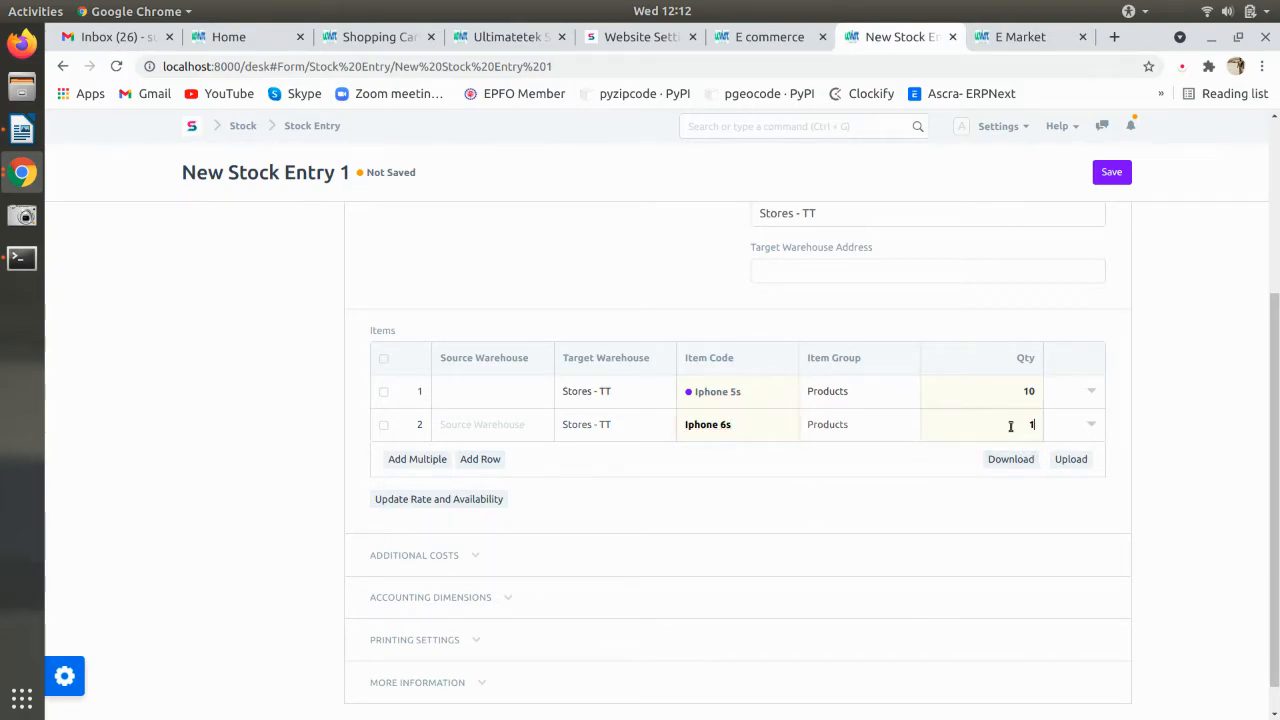
{"action": "type", "text": "0"}
{"action": "left_click", "coordinate": [641, 302]}
{"action": "scroll", "coordinate": [638, 302], "scroll_direction": "up", "scroll_amount": 2}
{"action": "scroll", "coordinate": [634, 301], "scroll_direction": "up", "scroll_amount": 2}
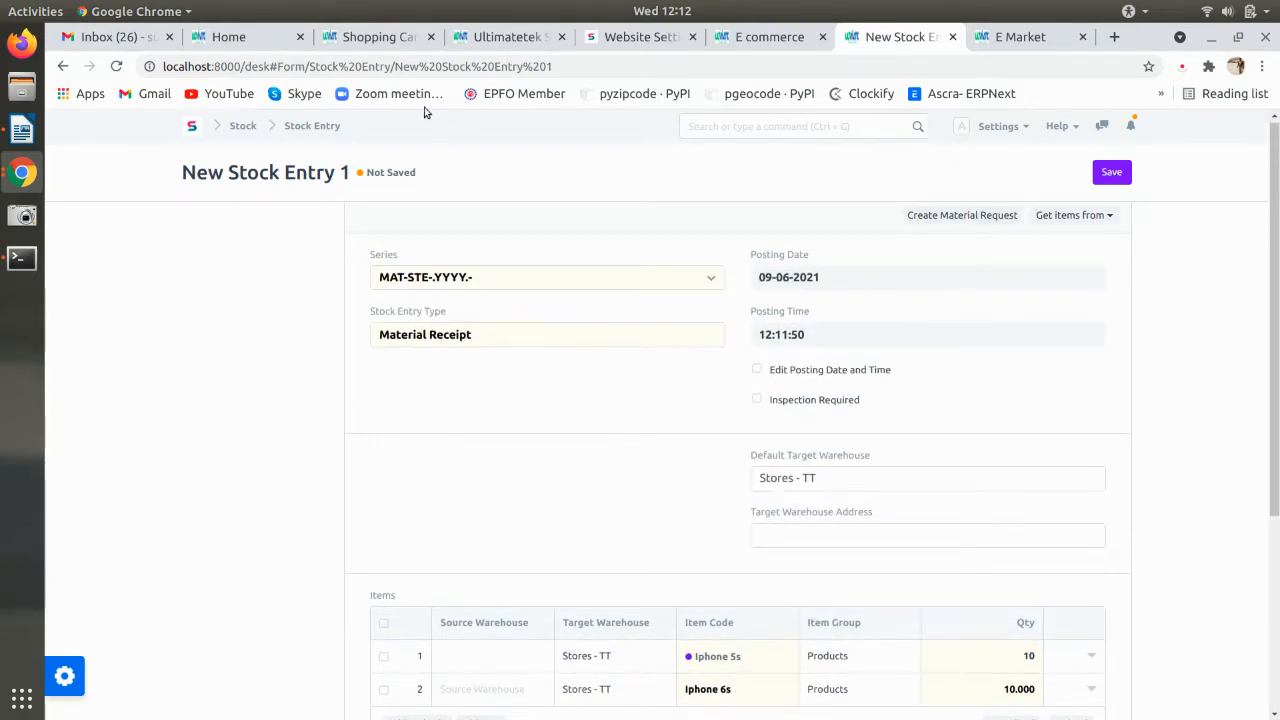
- Open the Iphone 6s item record from the Item list, found via the 'item' search
{"action": "left_click", "coordinate": [290, 128], "text": "ctrl"}
{"action": "left_click", "coordinate": [886, 40]}
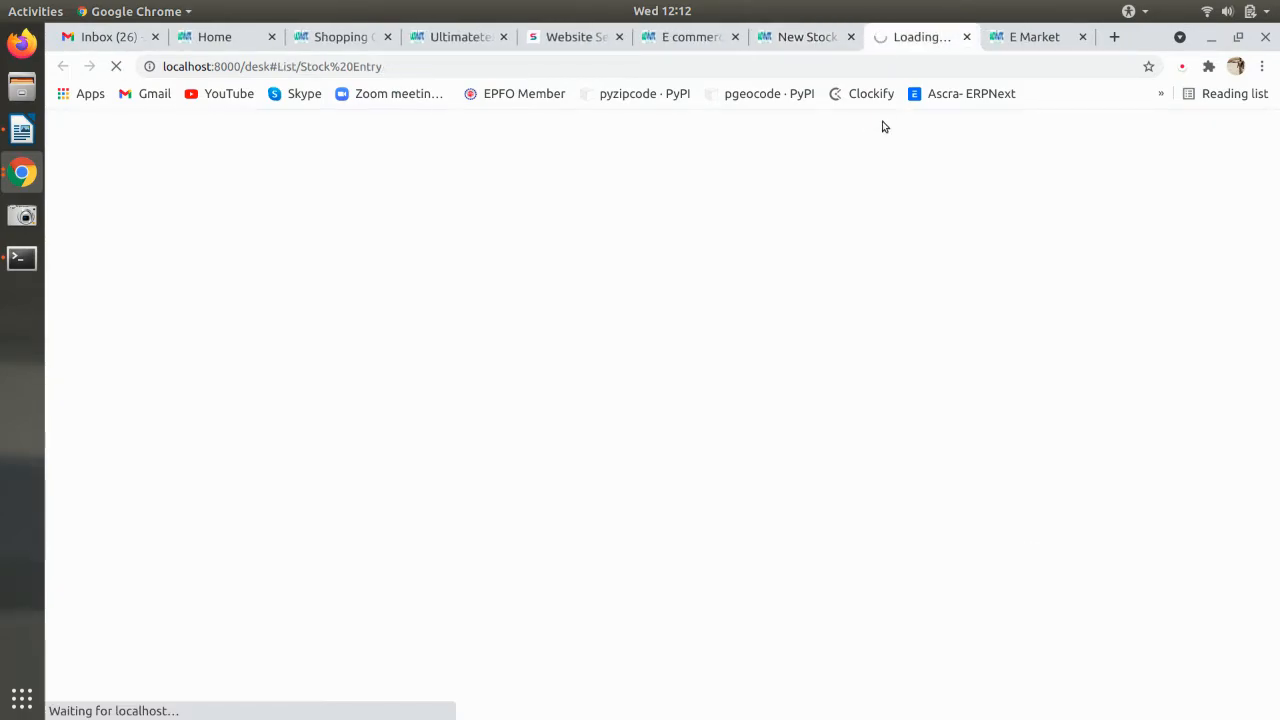
{"action": "left_click", "coordinate": [779, 126]}
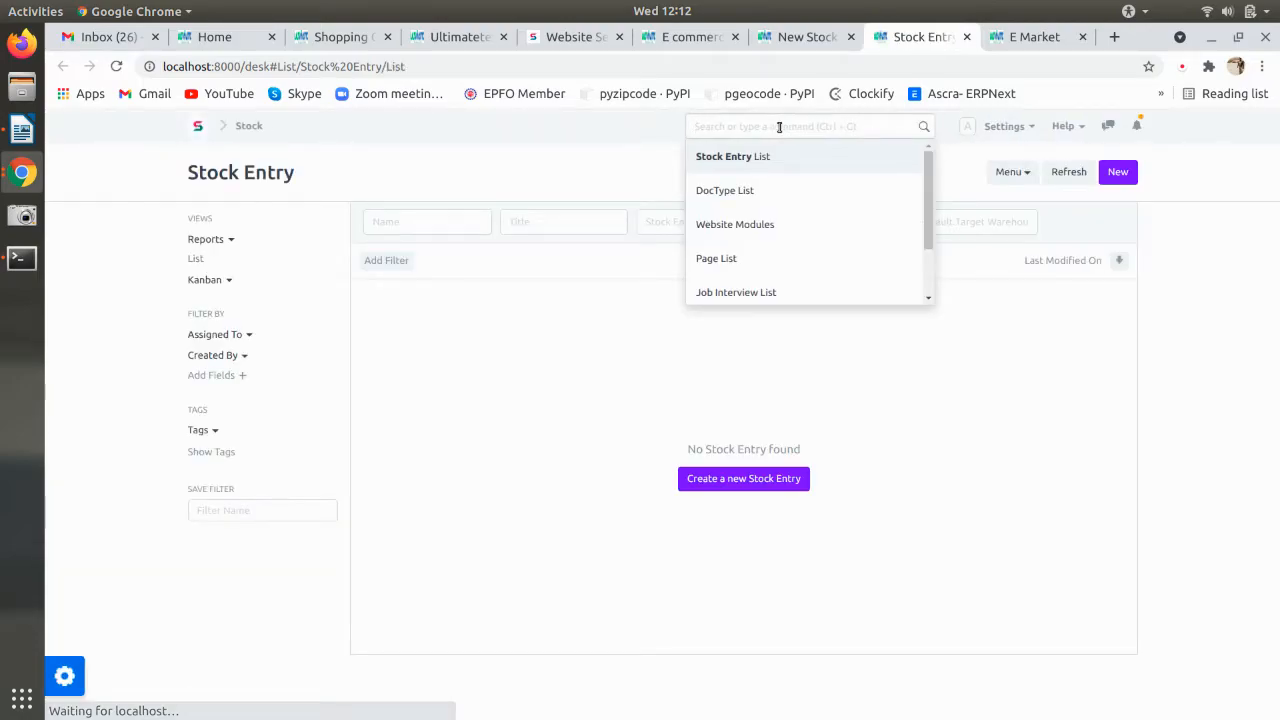
{"action": "type", "text": "item"}
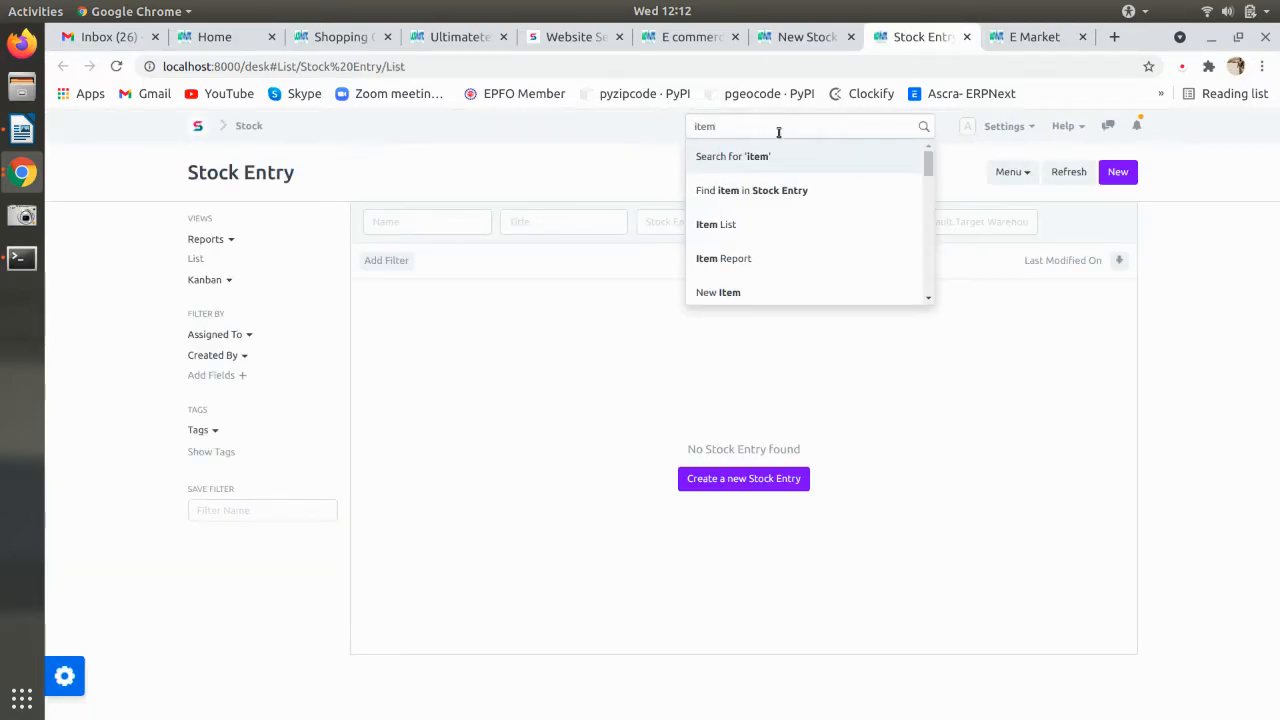
{"action": "left_click", "coordinate": [749, 226]}
{"action": "left_click", "coordinate": [489, 382]}
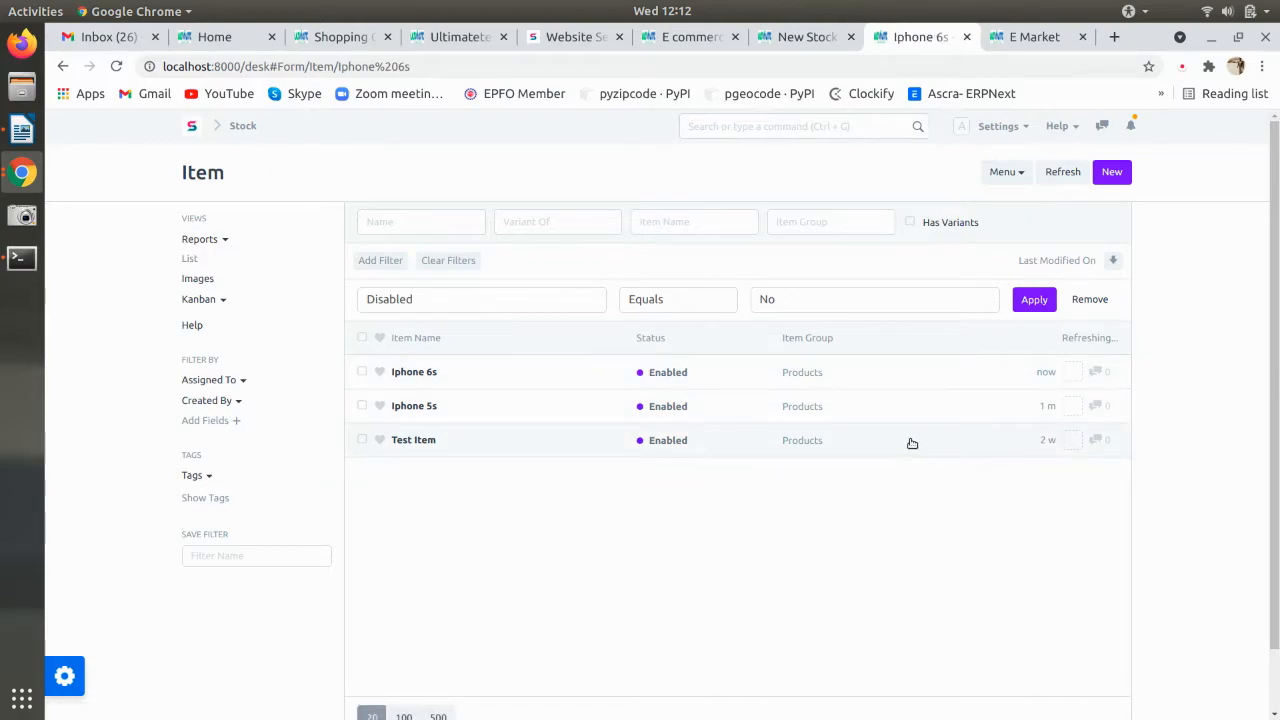
- Set the Iphone 6s valuation rate to 65,000 and save the item
{"action": "scroll", "coordinate": [910, 444], "scroll_direction": "down", "scroll_amount": 3}
{"action": "scroll", "coordinate": [910, 444], "scroll_direction": "down", "scroll_amount": 10}
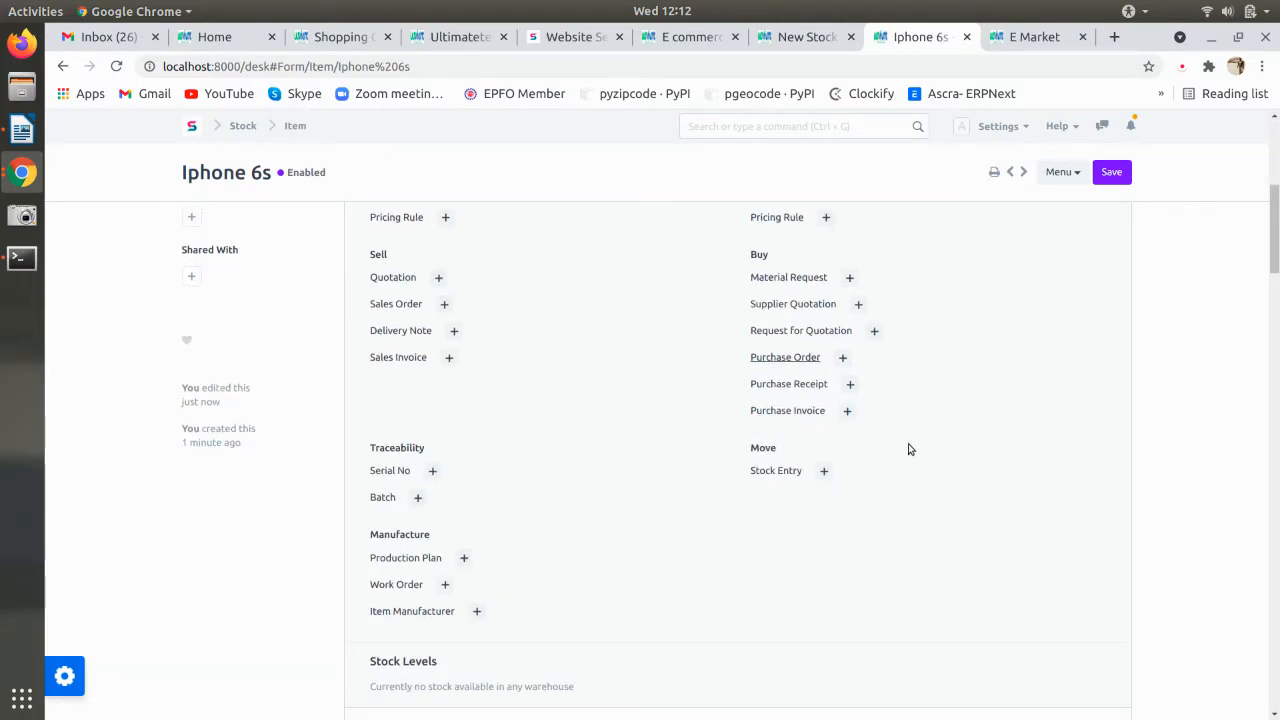
{"action": "scroll", "coordinate": [898, 462], "scroll_direction": "down", "scroll_amount": 2}
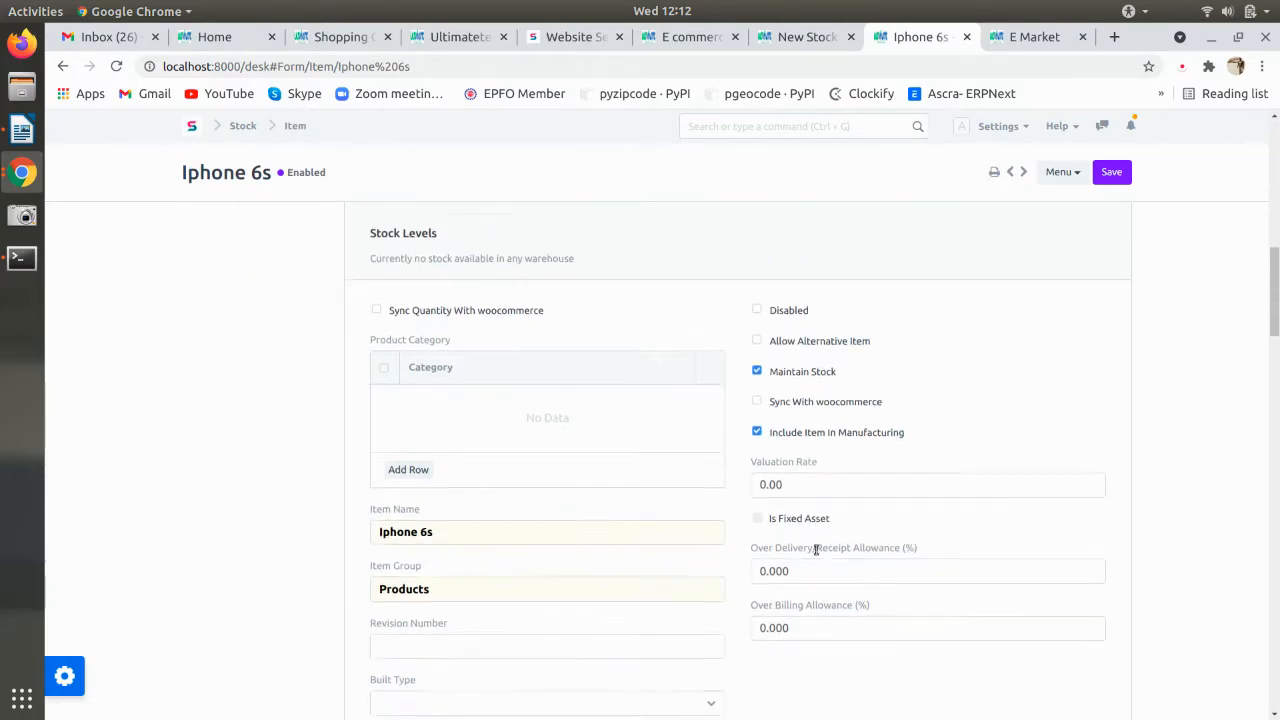
{"action": "left_click", "coordinate": [801, 428]}
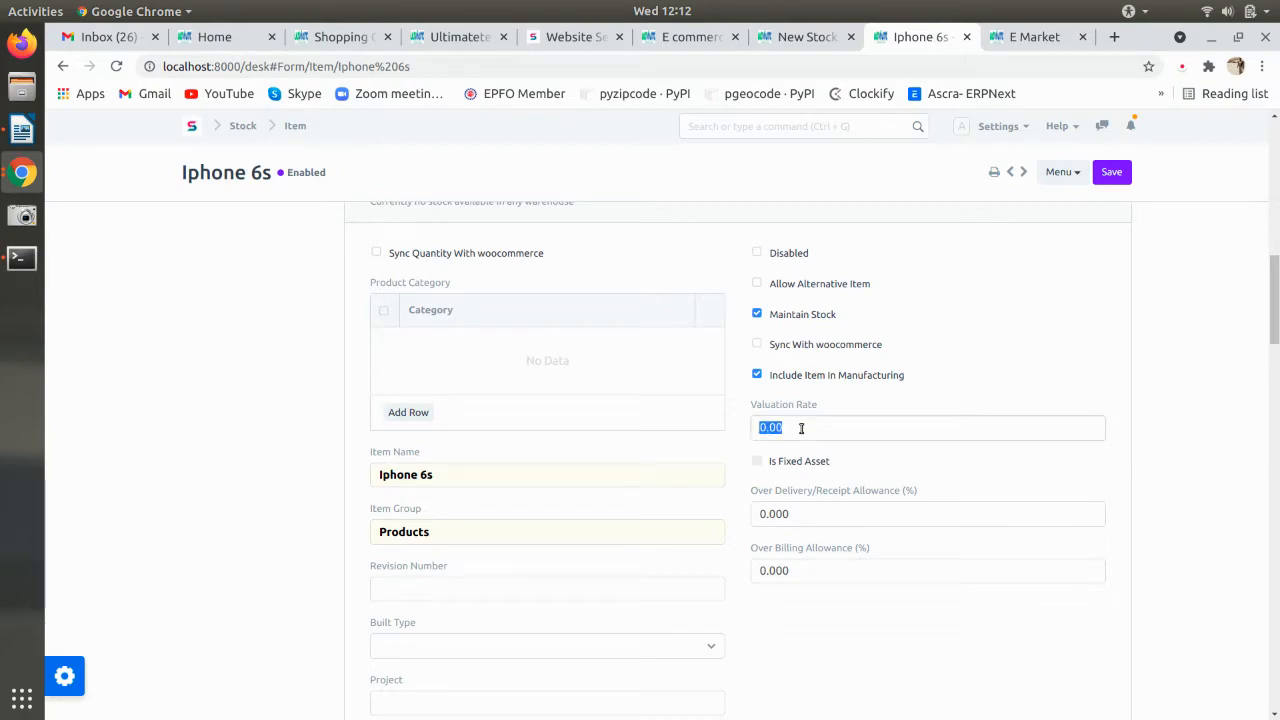
{"action": "type", "text": "6500"}
{"action": "left_click", "coordinate": [1008, 359]}
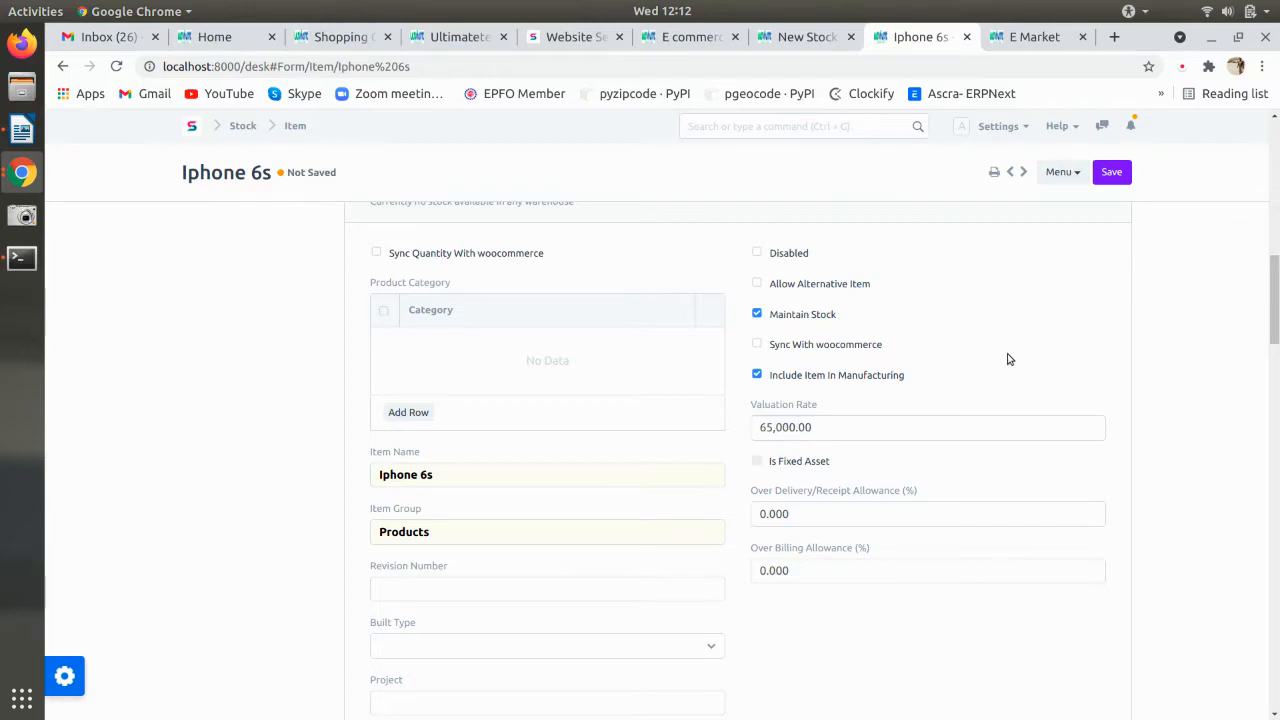
{"action": "key", "text": "ctrl+s"}
- Set the Iphone 5s valuation rate to 43,000 and save it
{"action": "left_click", "coordinate": [295, 126]}
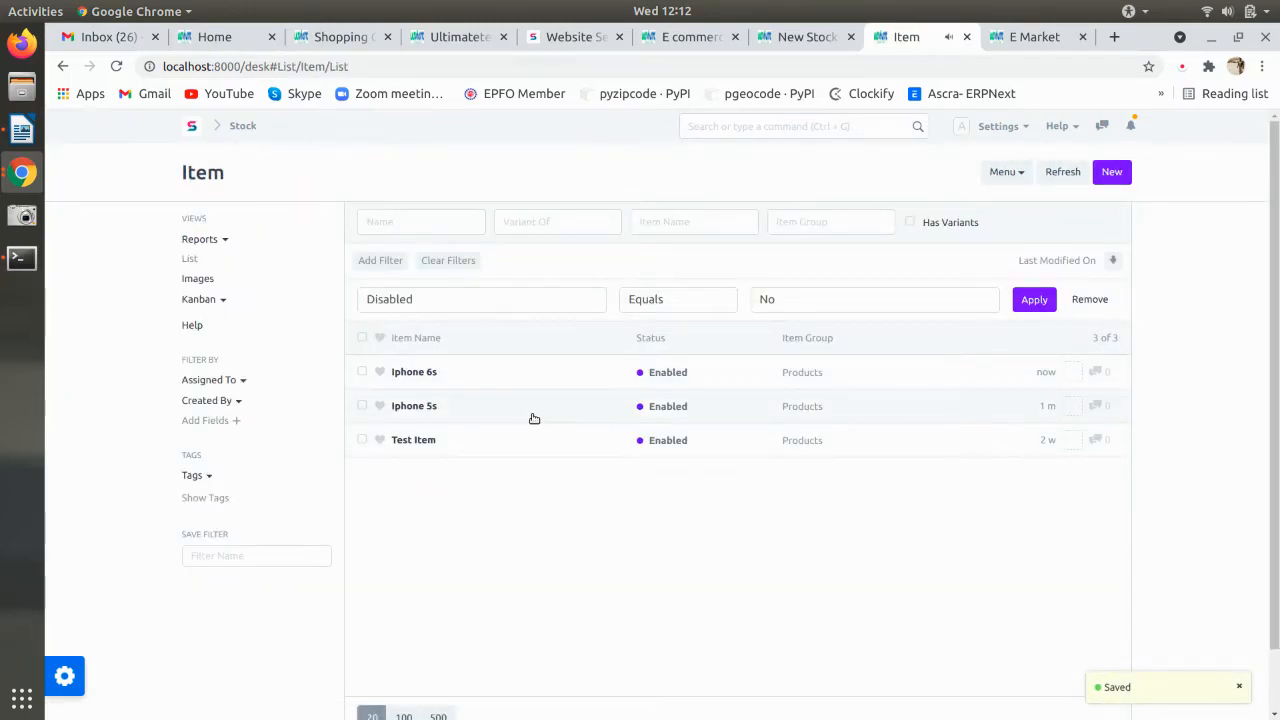
{"action": "scroll", "coordinate": [880, 443], "scroll_direction": "down", "scroll_amount": 2}
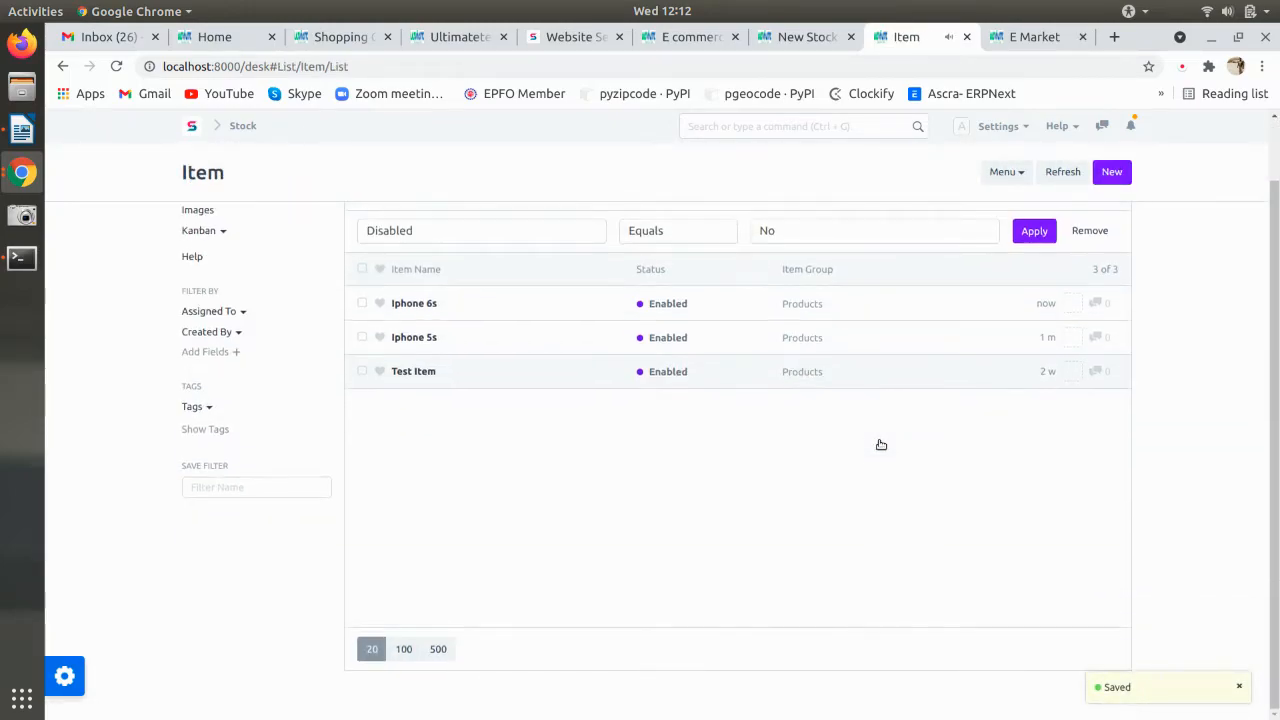
{"action": "left_click", "coordinate": [428, 338]}
{"action": "scroll", "coordinate": [826, 457], "scroll_direction": "down", "scroll_amount": 15}
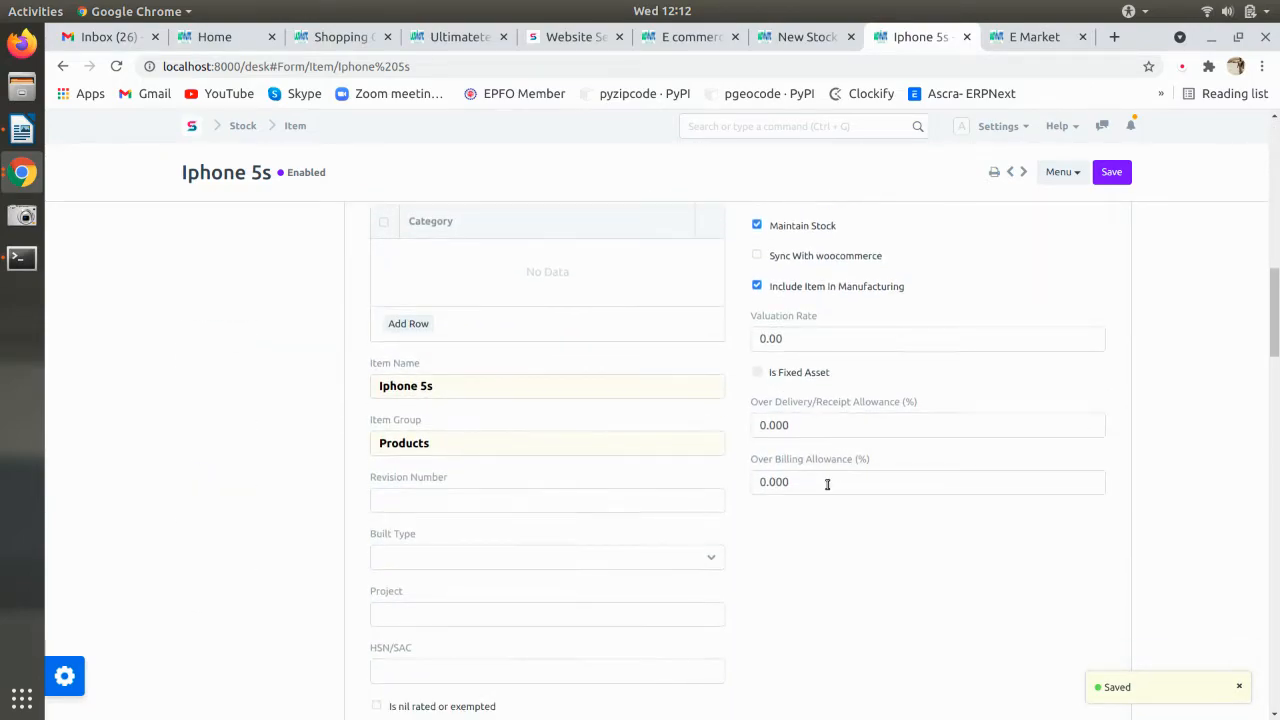
{"action": "left_click", "coordinate": [798, 338]}
{"action": "type", "text": "43000"}
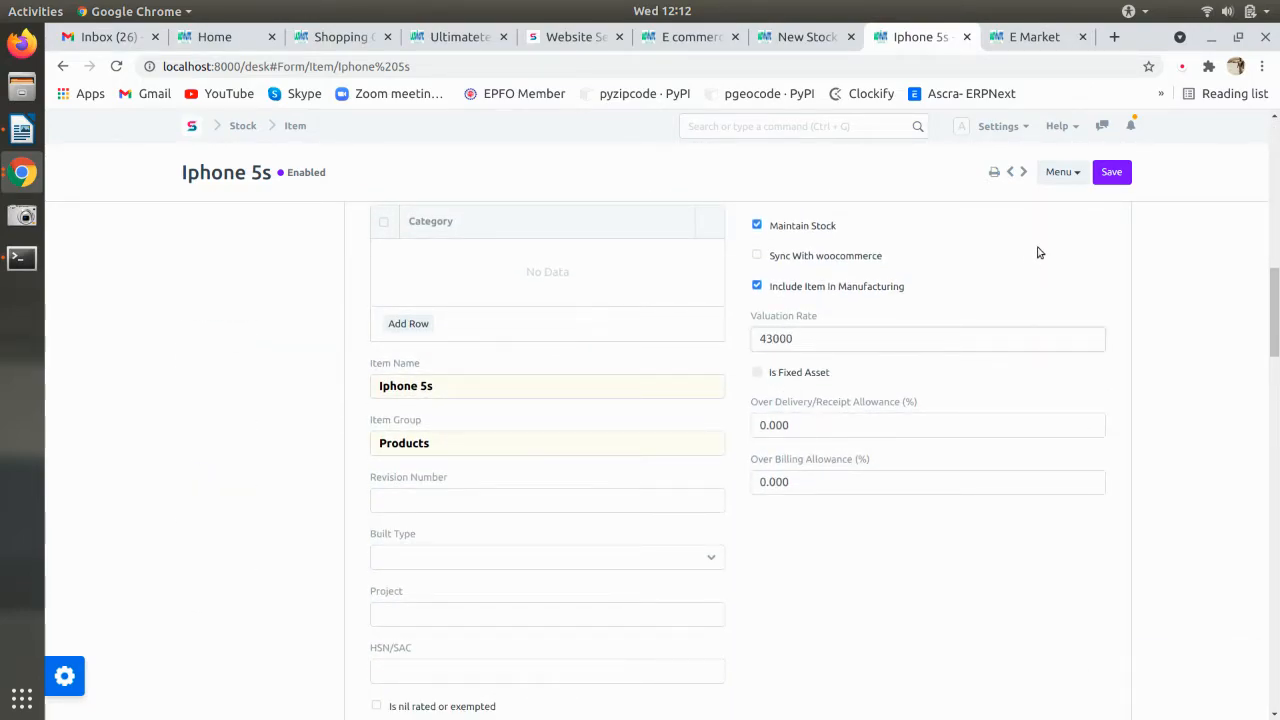
{"action": "key", "text": "ctrl+s"}
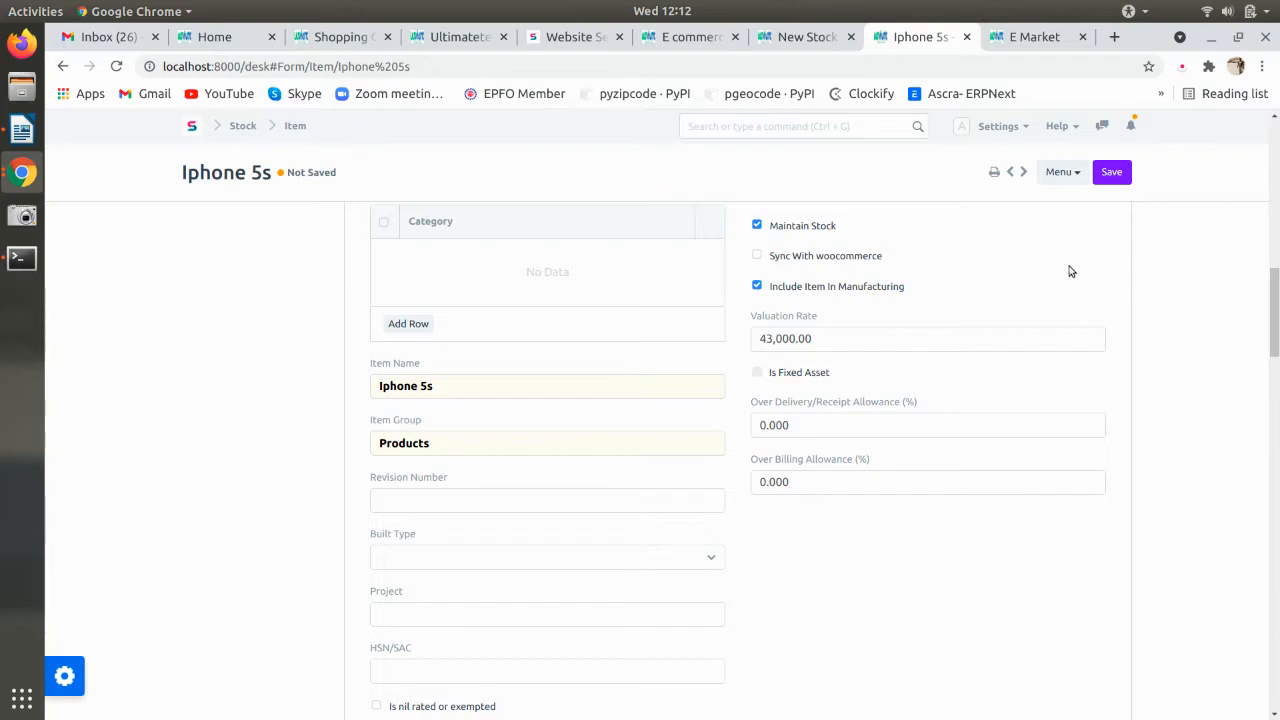
- Reload the Stock Entry list and start a new Material Receipt entry
{"action": "left_click", "coordinate": [801, 40]}
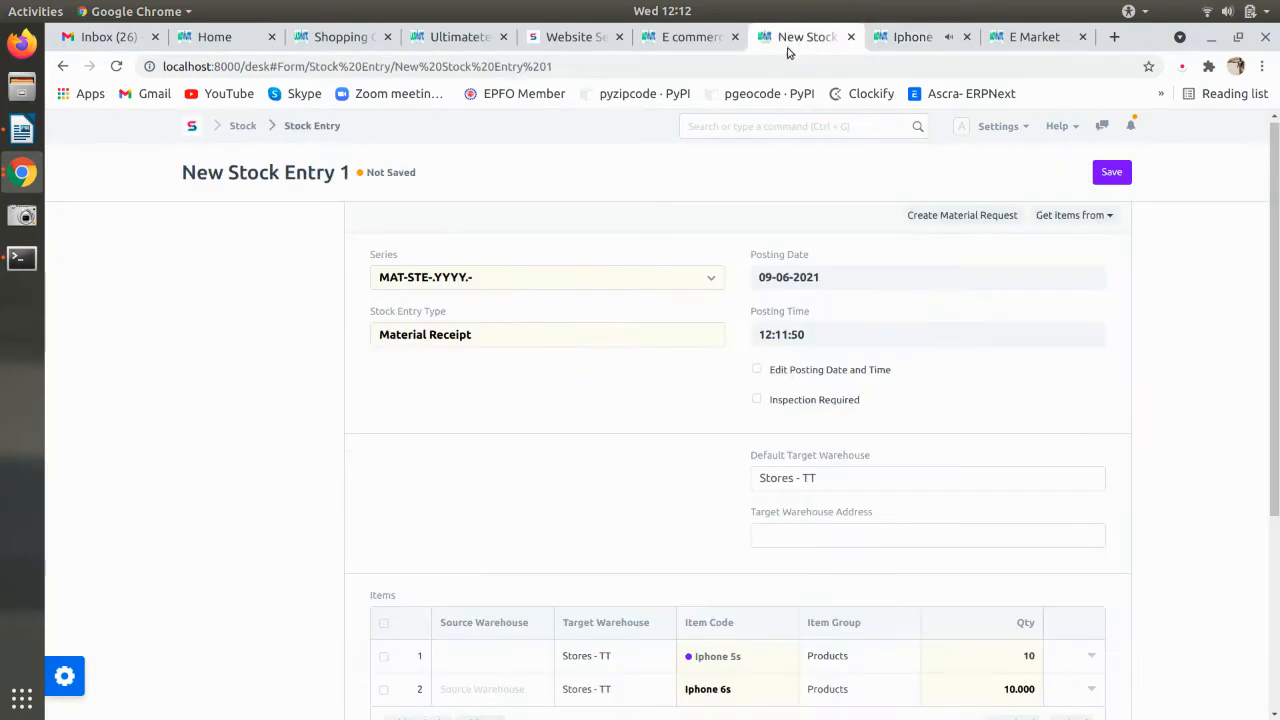
{"action": "left_click", "coordinate": [320, 128]}
{"action": "key", "text": "ctrl+shift+r"}
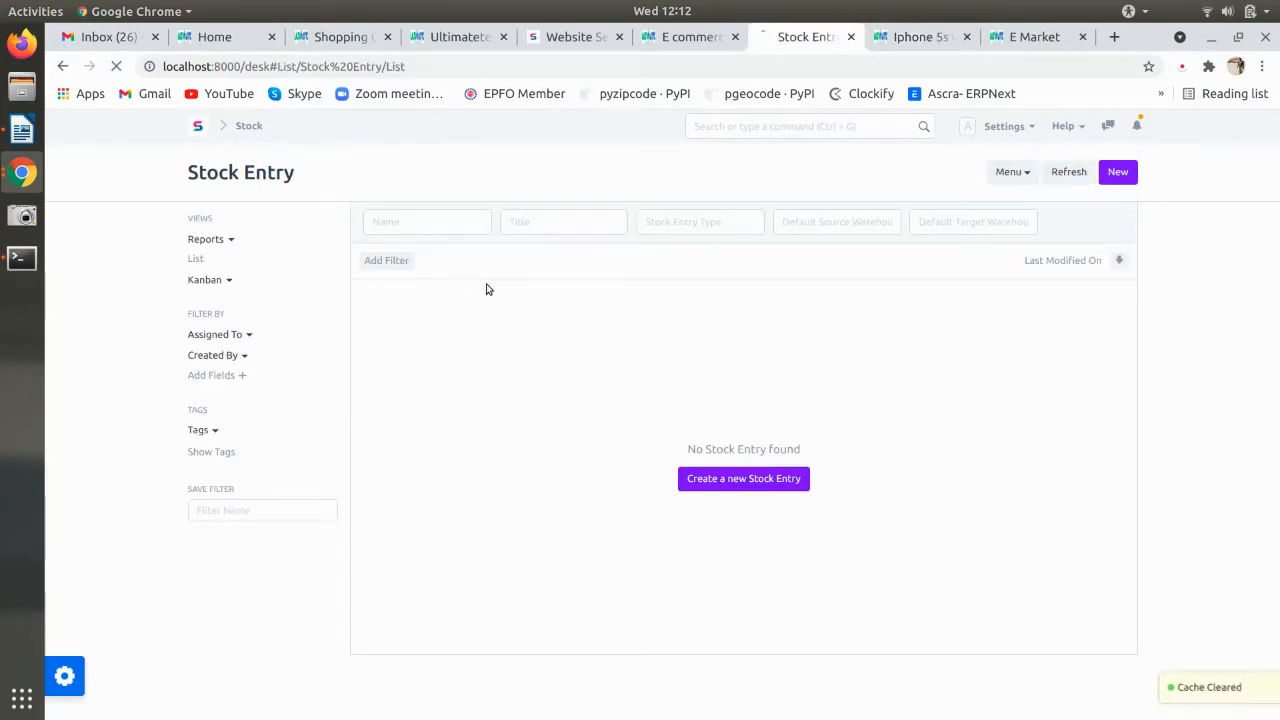
{"action": "left_click", "coordinate": [736, 479]}
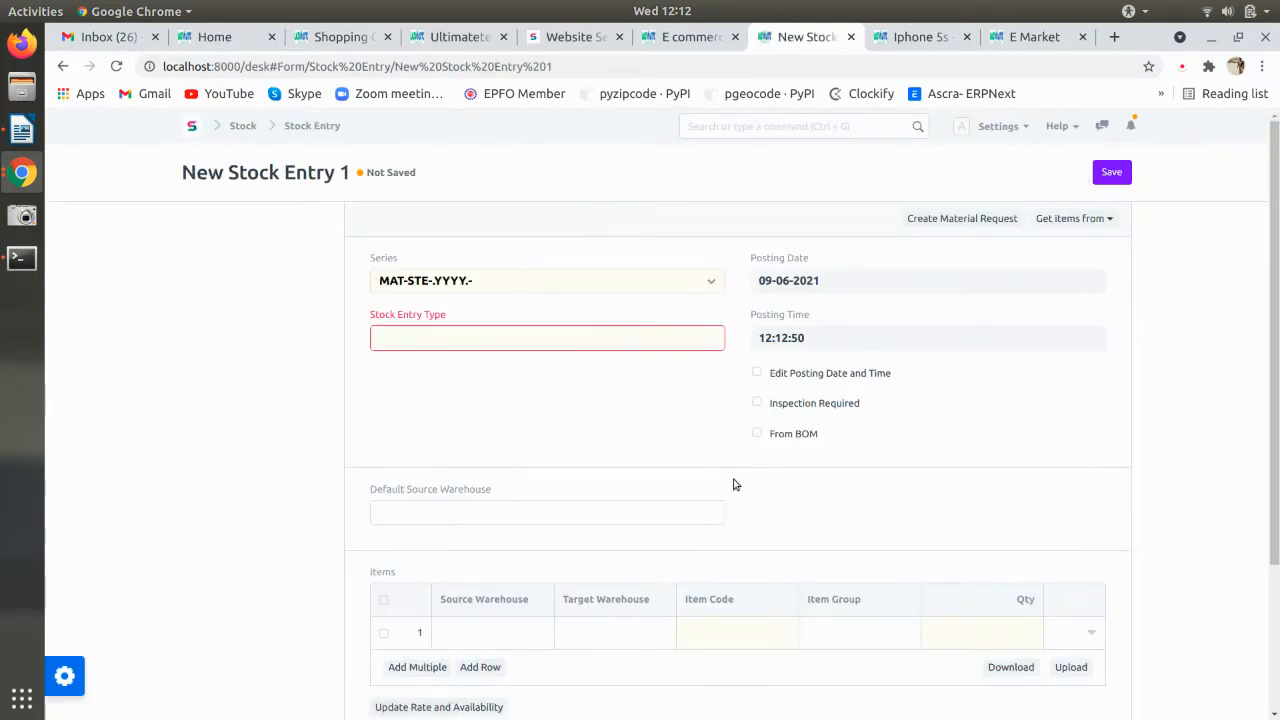
{"action": "left_click", "coordinate": [442, 342]}
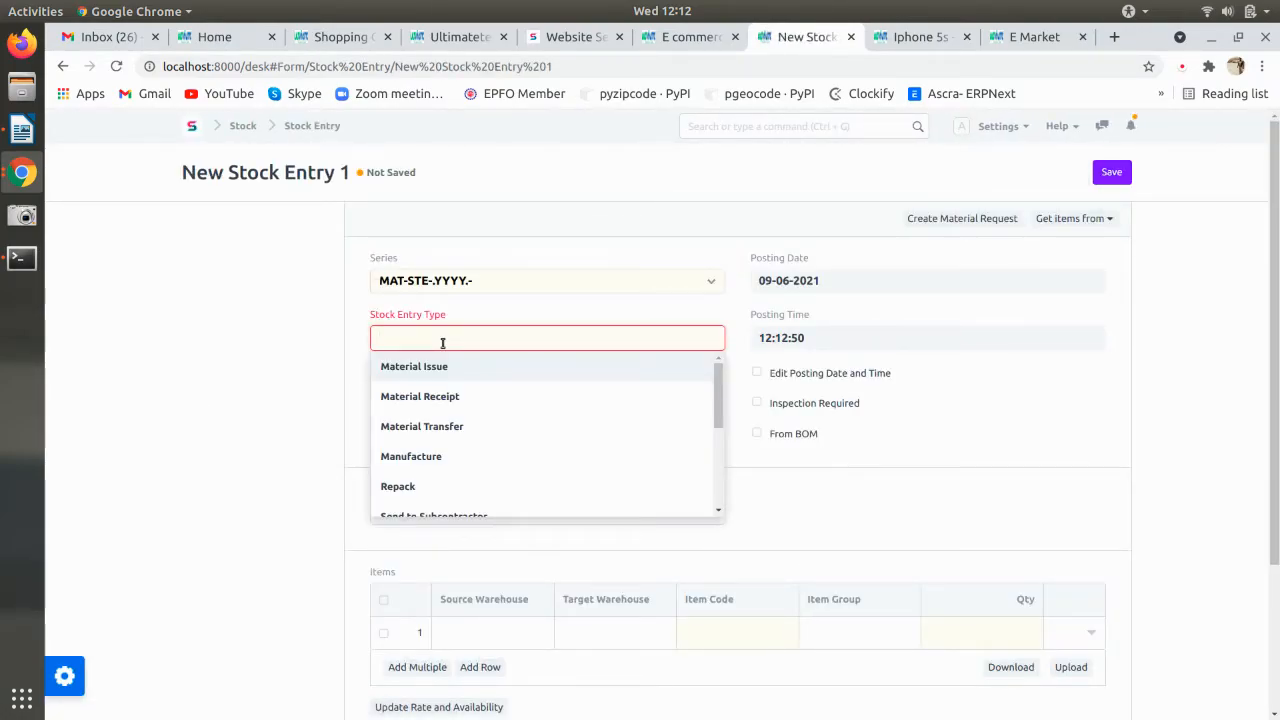
{"action": "left_click", "coordinate": [453, 405]}
- Set the default target warehouse to Stores - TT
{"action": "scroll", "coordinate": [597, 408], "scroll_direction": "down", "scroll_amount": 3}
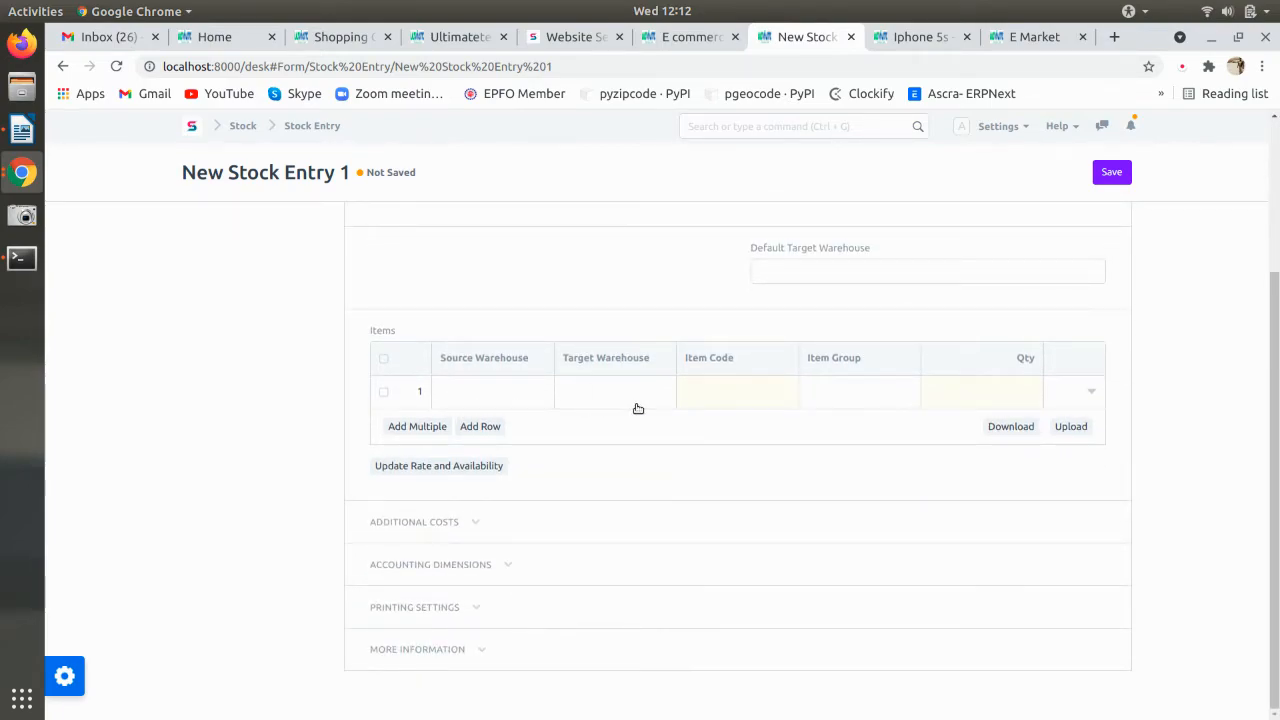
{"action": "scroll", "coordinate": [725, 383], "scroll_direction": "up", "scroll_amount": 2}
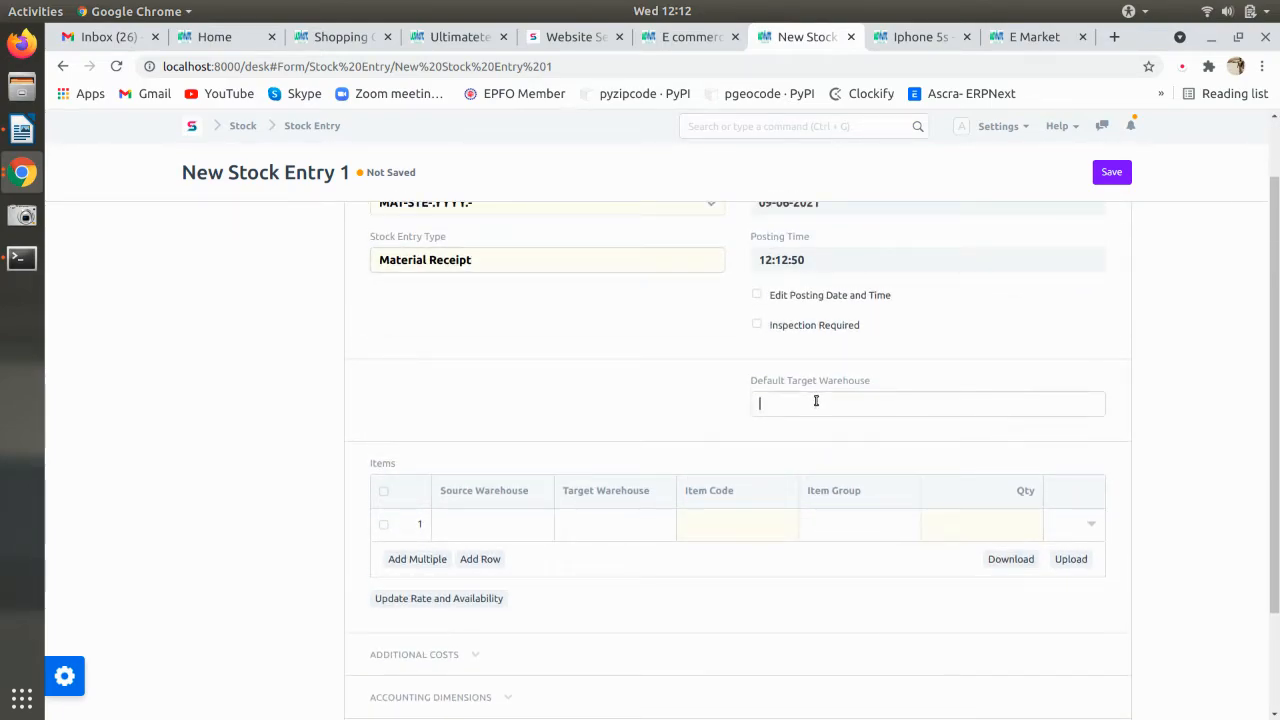
{"action": "left_click", "coordinate": [816, 400]}
{"action": "left_click", "coordinate": [790, 514]}
- Add Iphone 5s and Iphone 6s at quantity 10 each and save the entry as a draft
{"action": "left_click", "coordinate": [711, 589]}
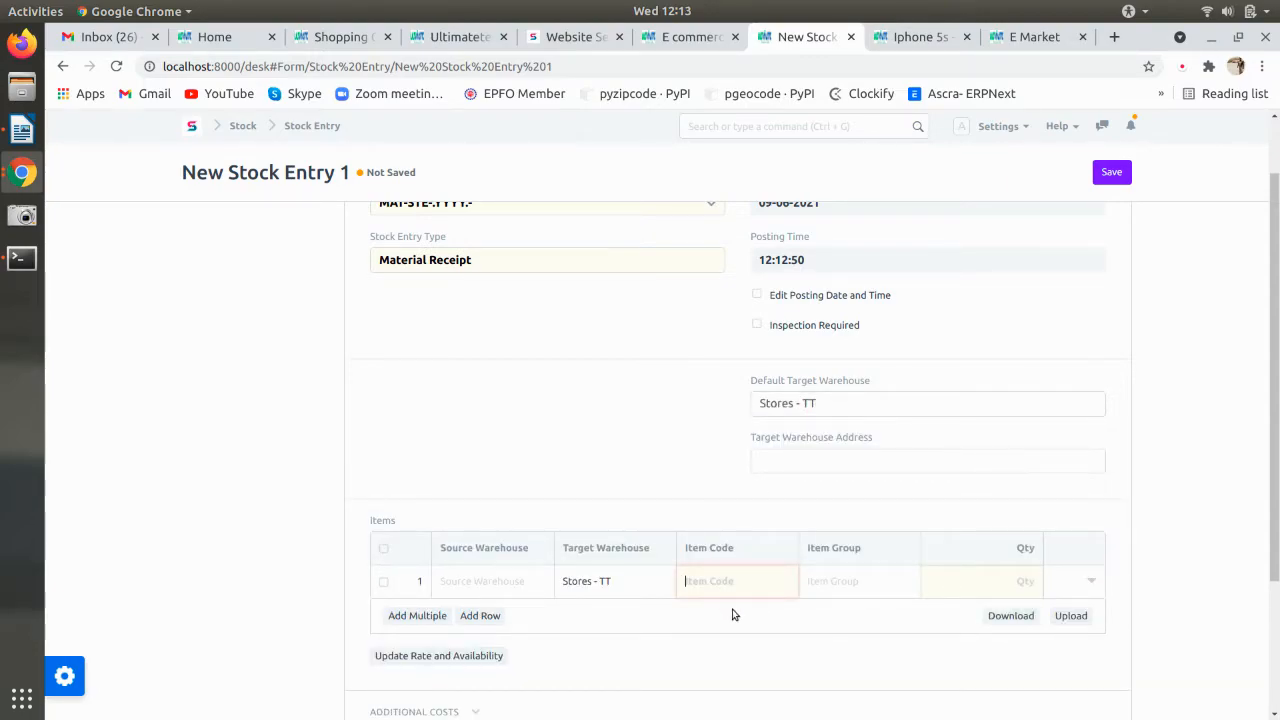
{"action": "left_click", "coordinate": [733, 630]}
{"action": "scroll", "coordinate": [736, 608], "scroll_direction": "down", "scroll_amount": 4}
{"action": "left_click_drag", "start_coordinate": [1037, 388], "coordinate": [991, 390]}
{"action": "type", "text": "10"}
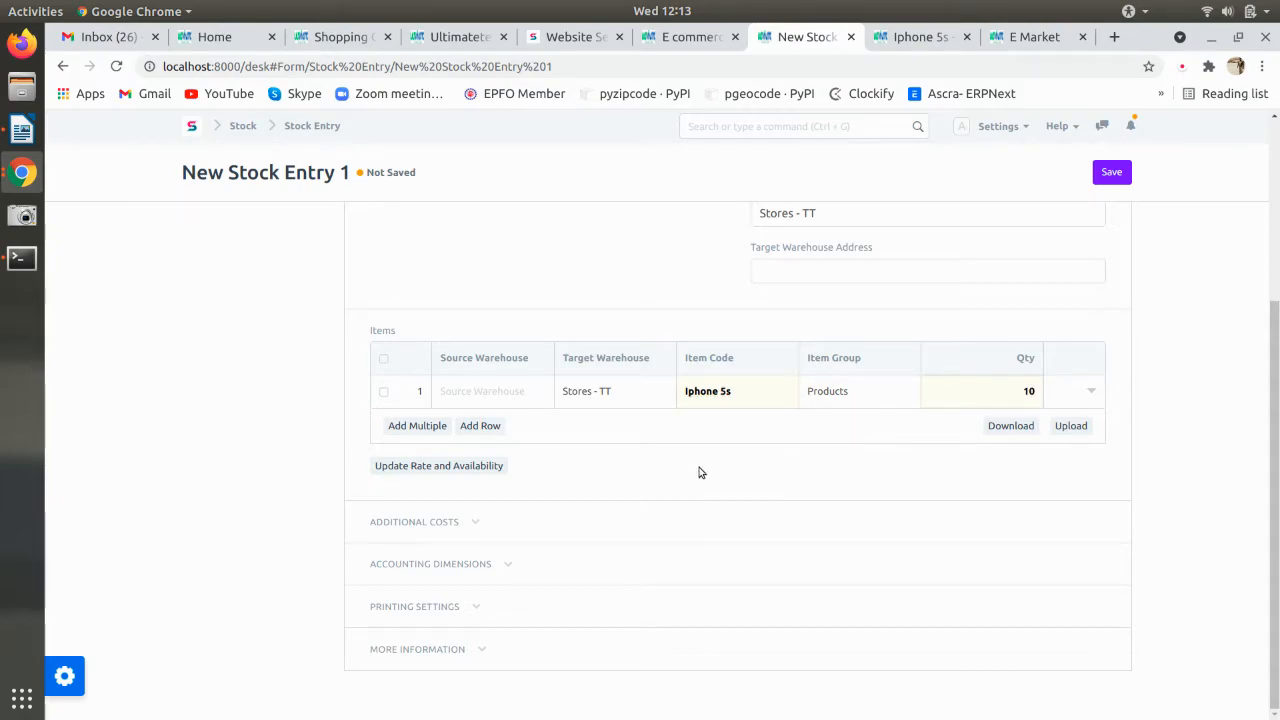
{"action": "left_click", "coordinate": [480, 425]}
{"action": "left_click", "coordinate": [755, 424]}
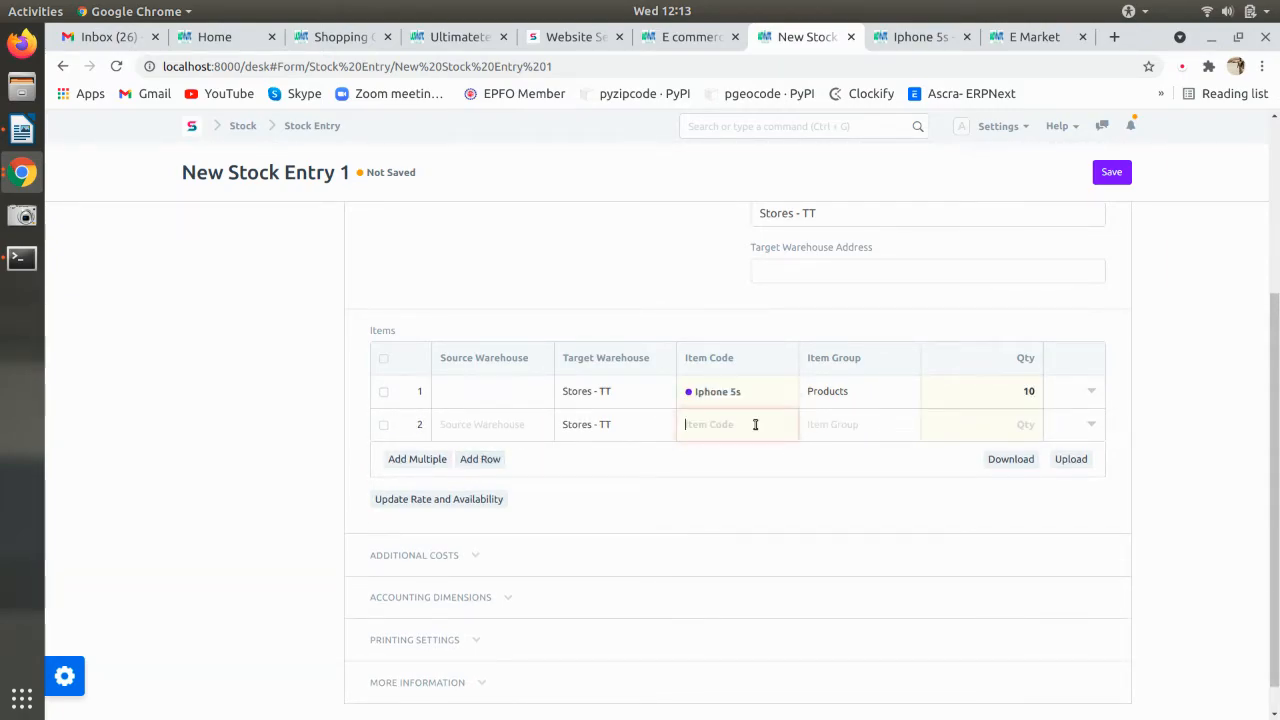
{"action": "left_click", "coordinate": [750, 502]}
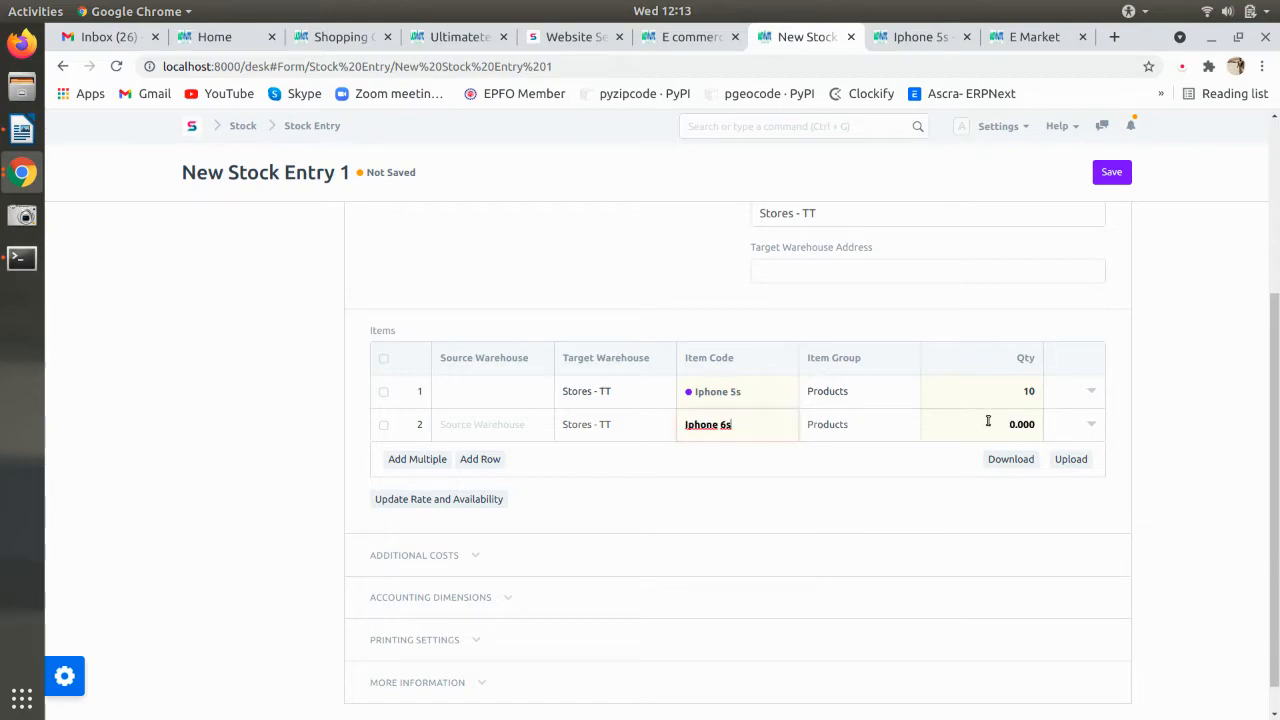
{"action": "double_click", "coordinate": [988, 422]}
{"action": "type", "text": "10"}
{"action": "left_click", "coordinate": [1112, 172]}
{"action": "scroll", "coordinate": [1121, 327], "scroll_direction": "down", "scroll_amount": 10}
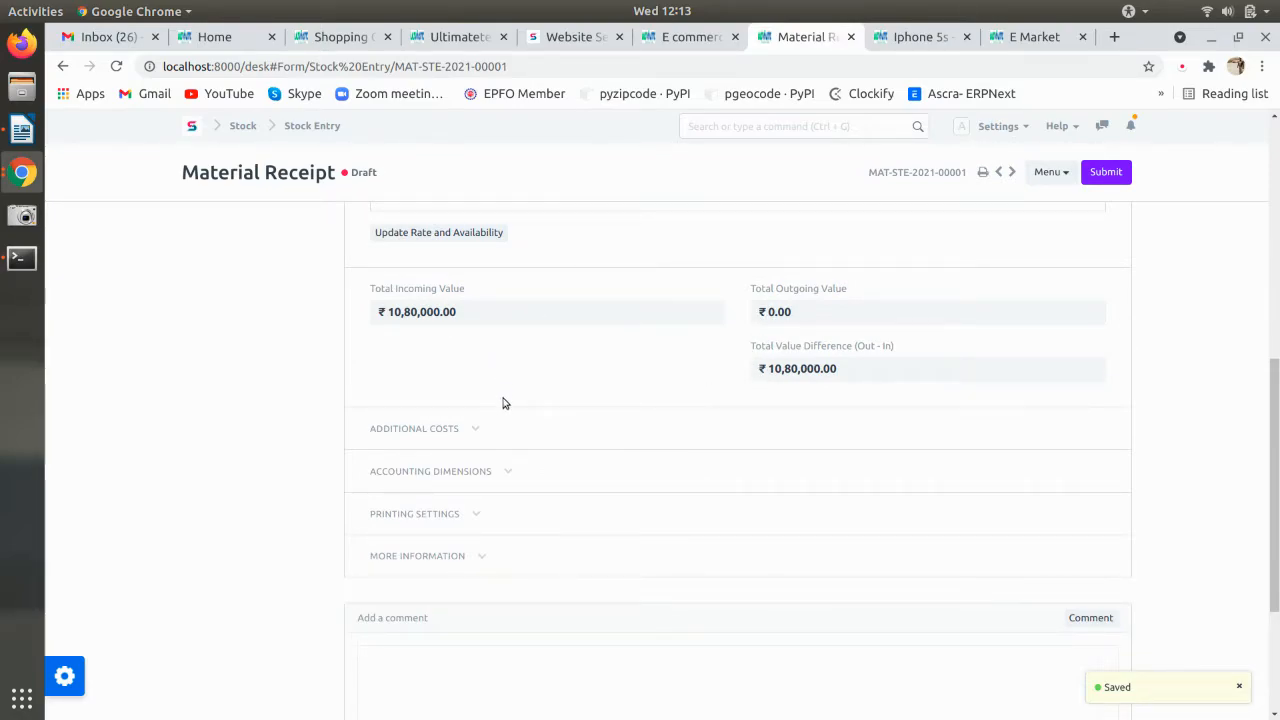
- Submit Material Receipt MAT-STE-2021-00001, confirming with Yes
{"action": "scroll", "coordinate": [490, 398], "scroll_direction": "up", "scroll_amount": 3}
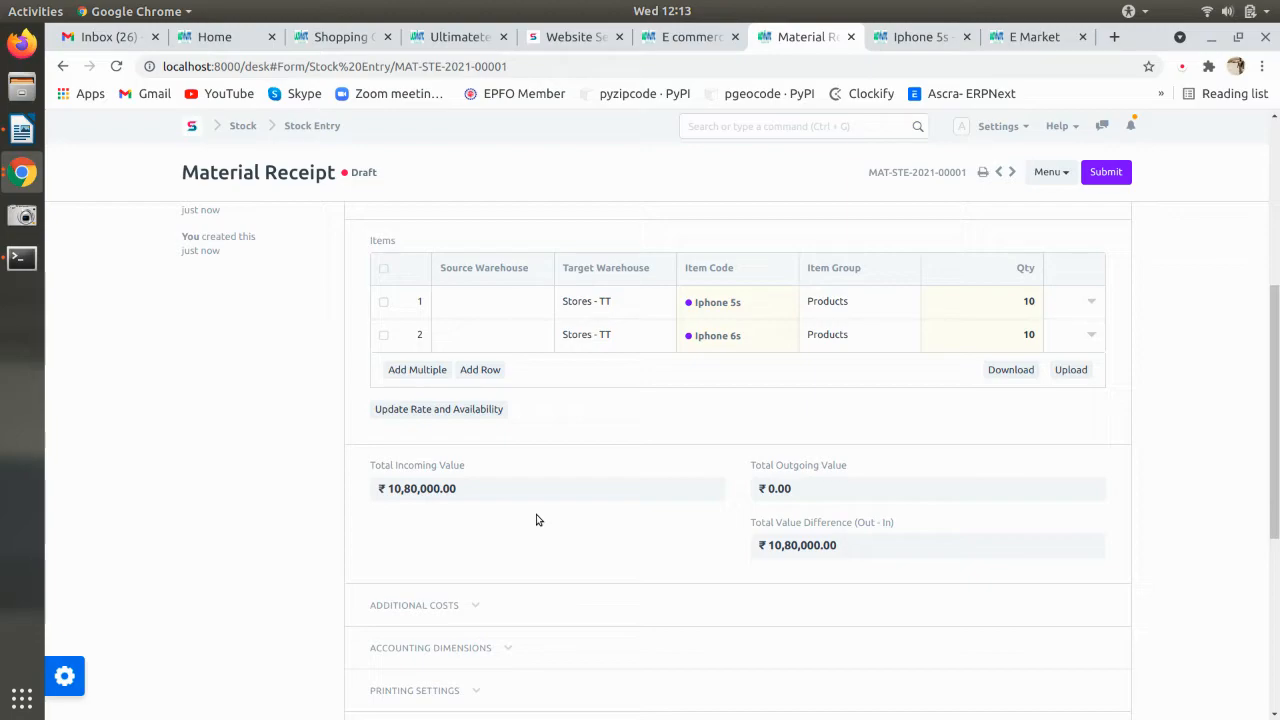
{"action": "scroll", "coordinate": [536, 517], "scroll_direction": "up", "scroll_amount": 3}
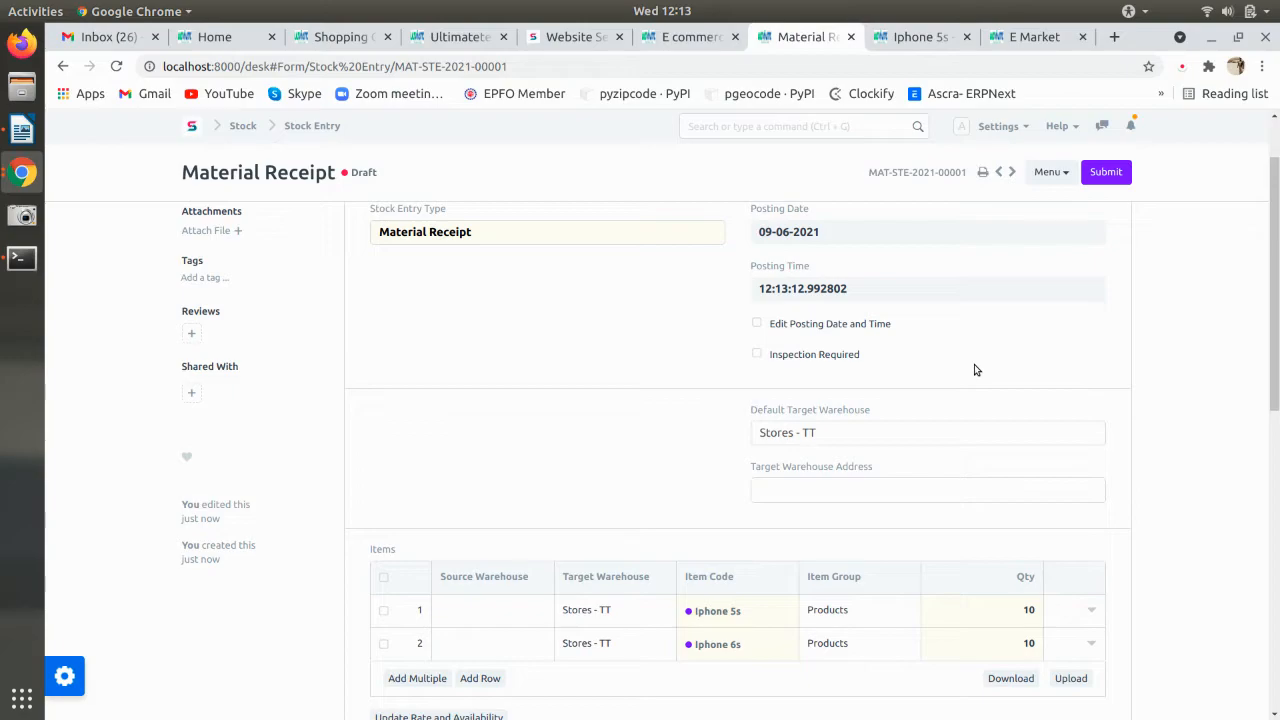
{"action": "left_click", "coordinate": [1106, 172]}
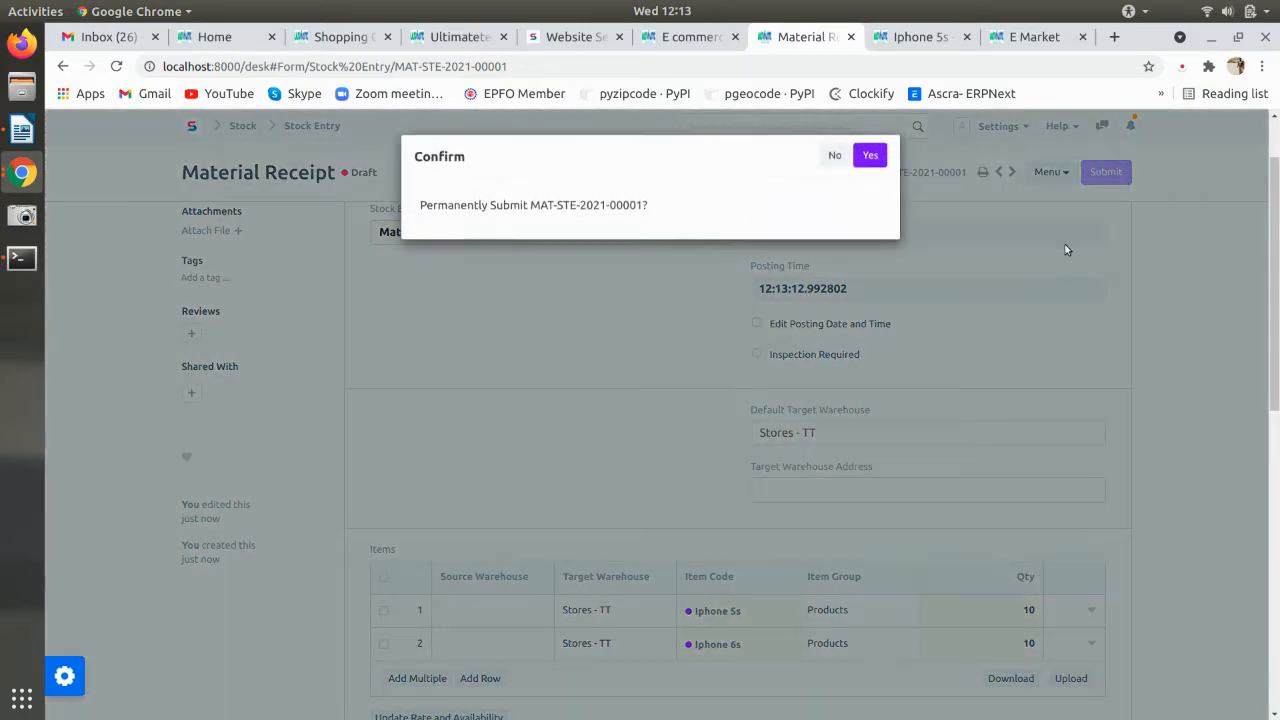
{"action": "left_click", "coordinate": [870, 158]}
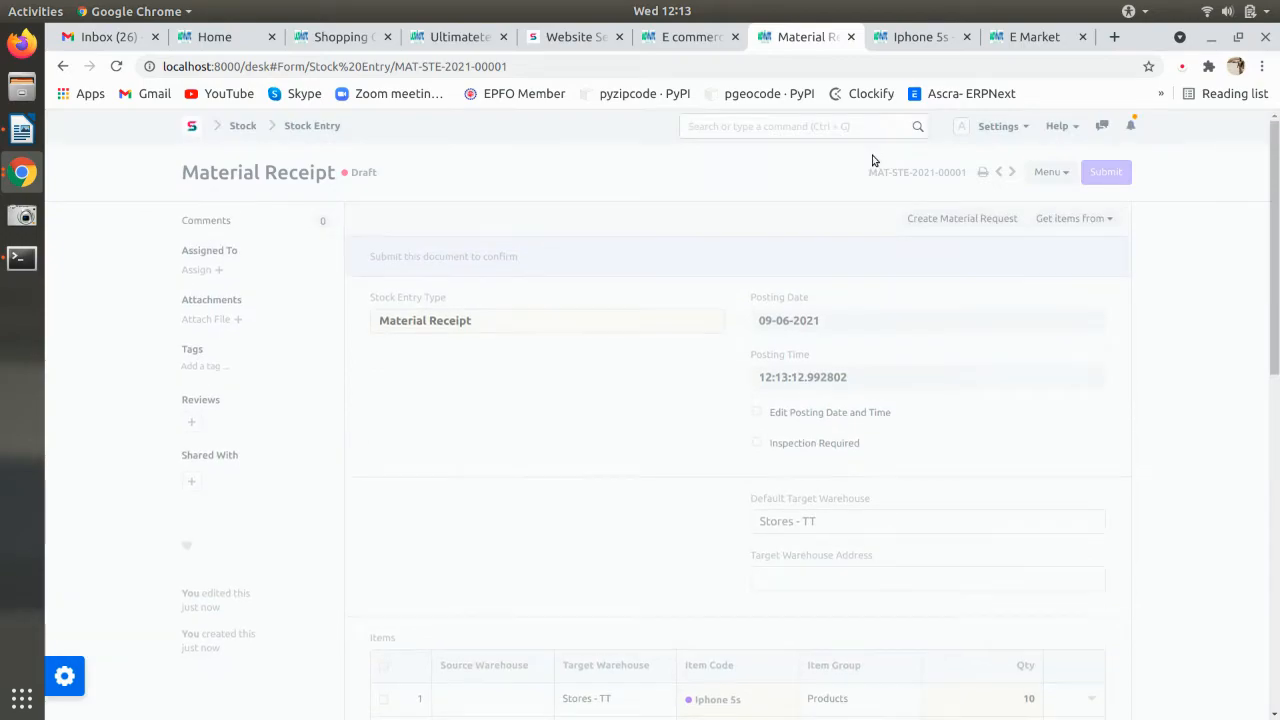
{"action": "left_click", "coordinate": [915, 37]}
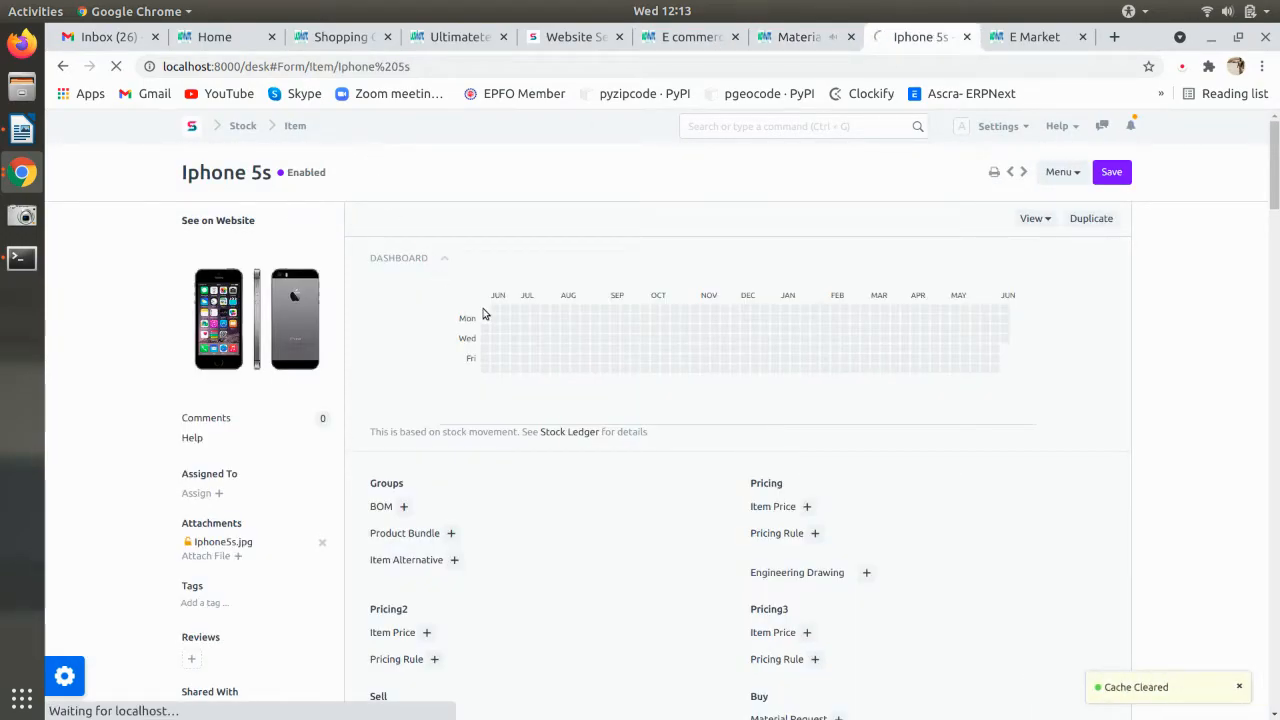
{"action": "scroll", "coordinate": [485, 314], "scroll_direction": "down", "scroll_amount": 12}
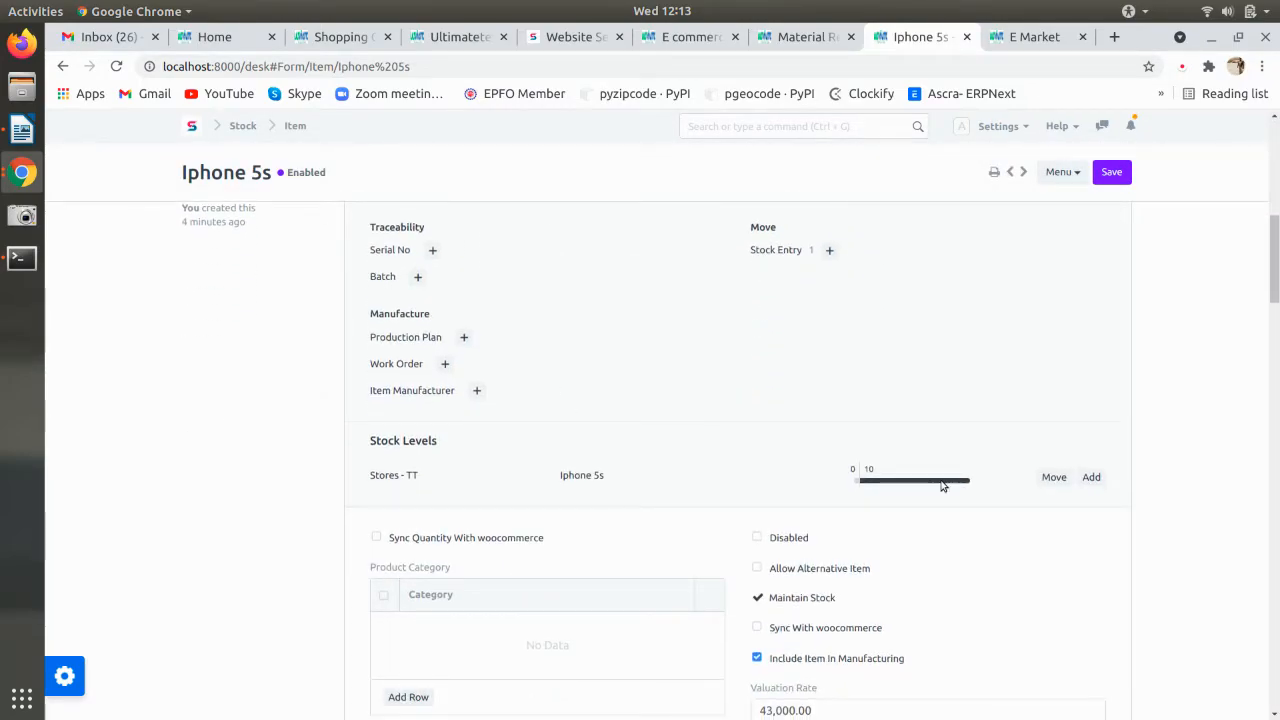
{"action": "mouse_move", "coordinate": [942, 485]}
{"action": "scroll", "coordinate": [834, 586], "scroll_direction": "down", "scroll_amount": 2}
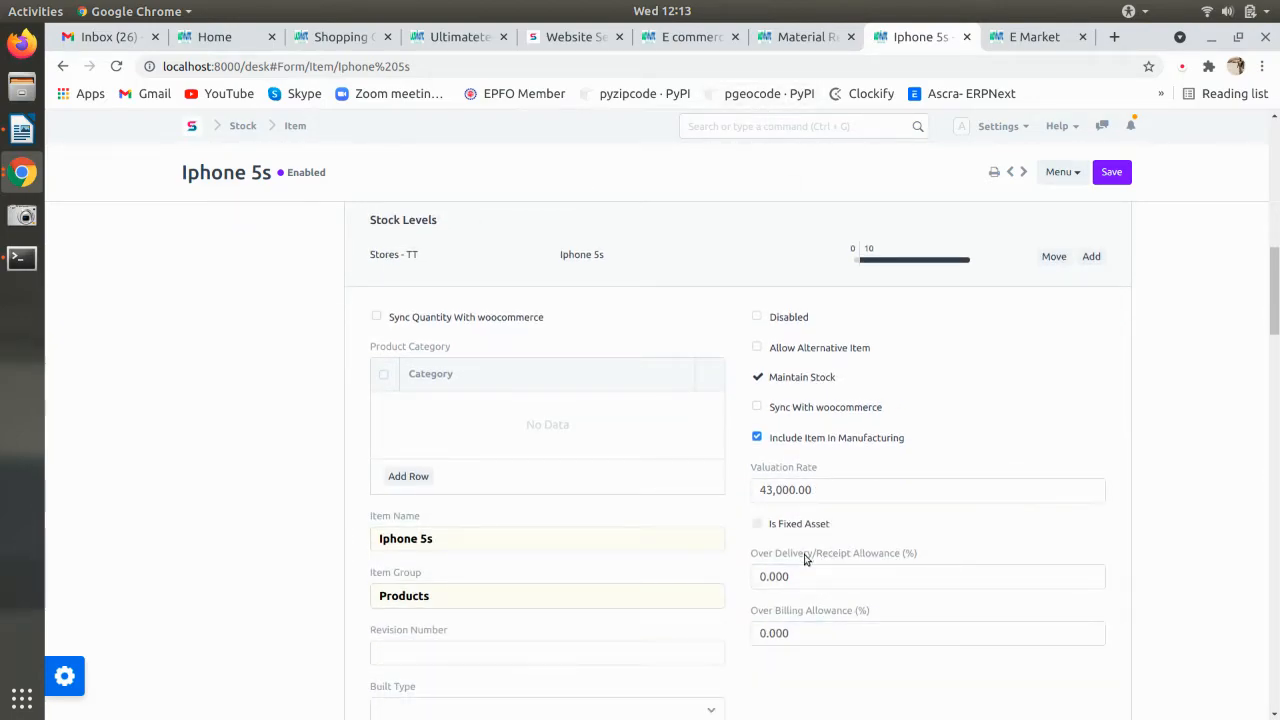
{"action": "key", "text": "alt+Tab"}
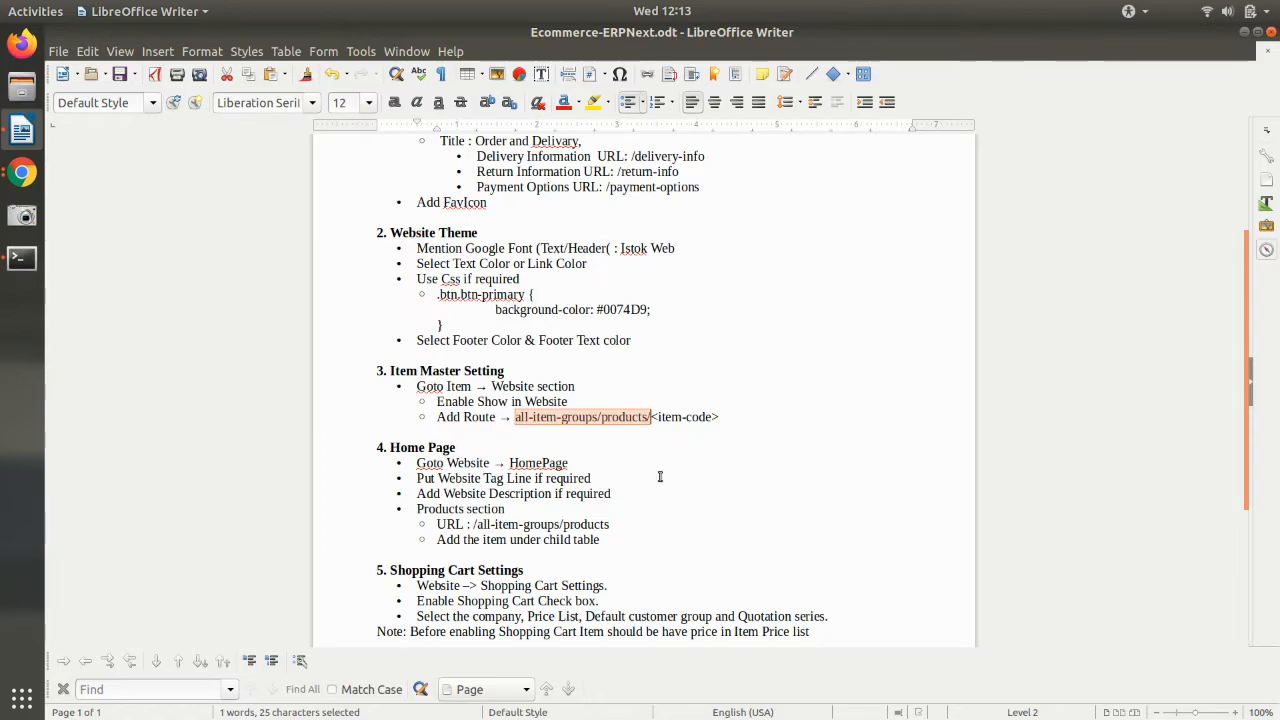
{"action": "key", "text": "alt+Tab"}
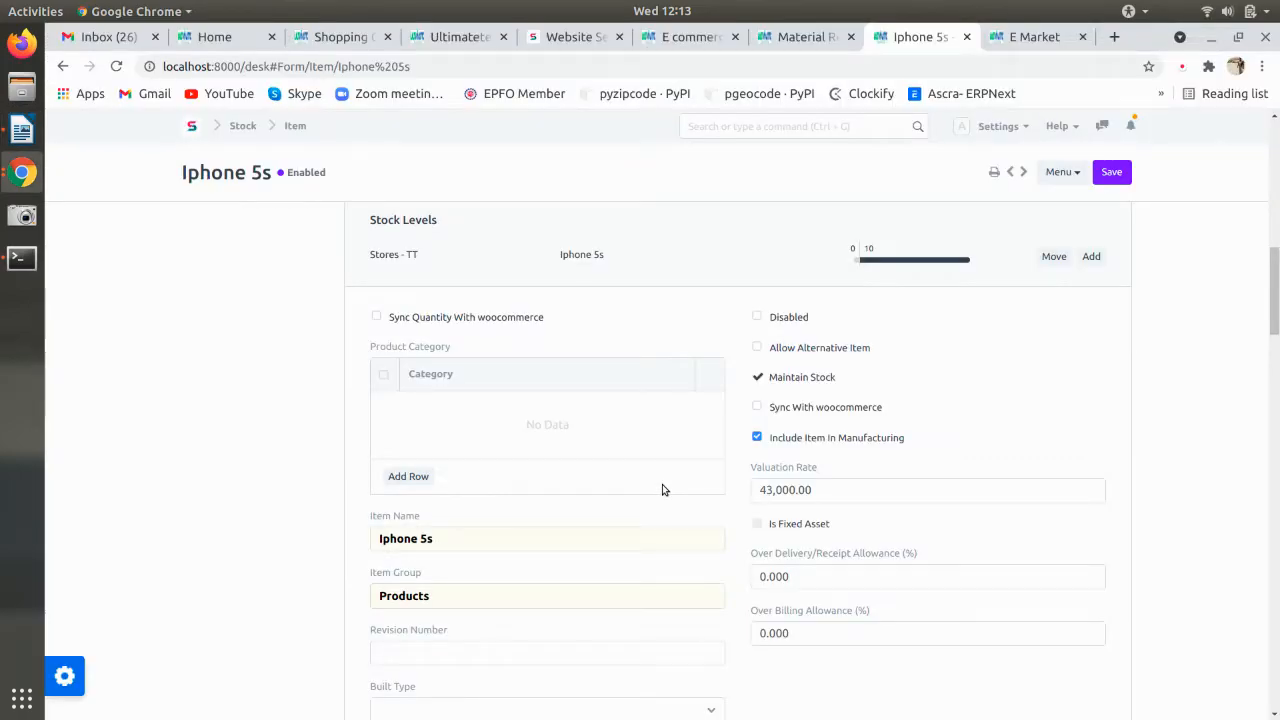
{"action": "key", "text": "alt+Tab"}
{"action": "key", "text": "alt+Tab"}
- Review the Item Master Setting and Home Page sections of the notes, then return to the browser
{"action": "left_click", "coordinate": [765, 128]}
{"action": "key", "text": "alt+Tab"}
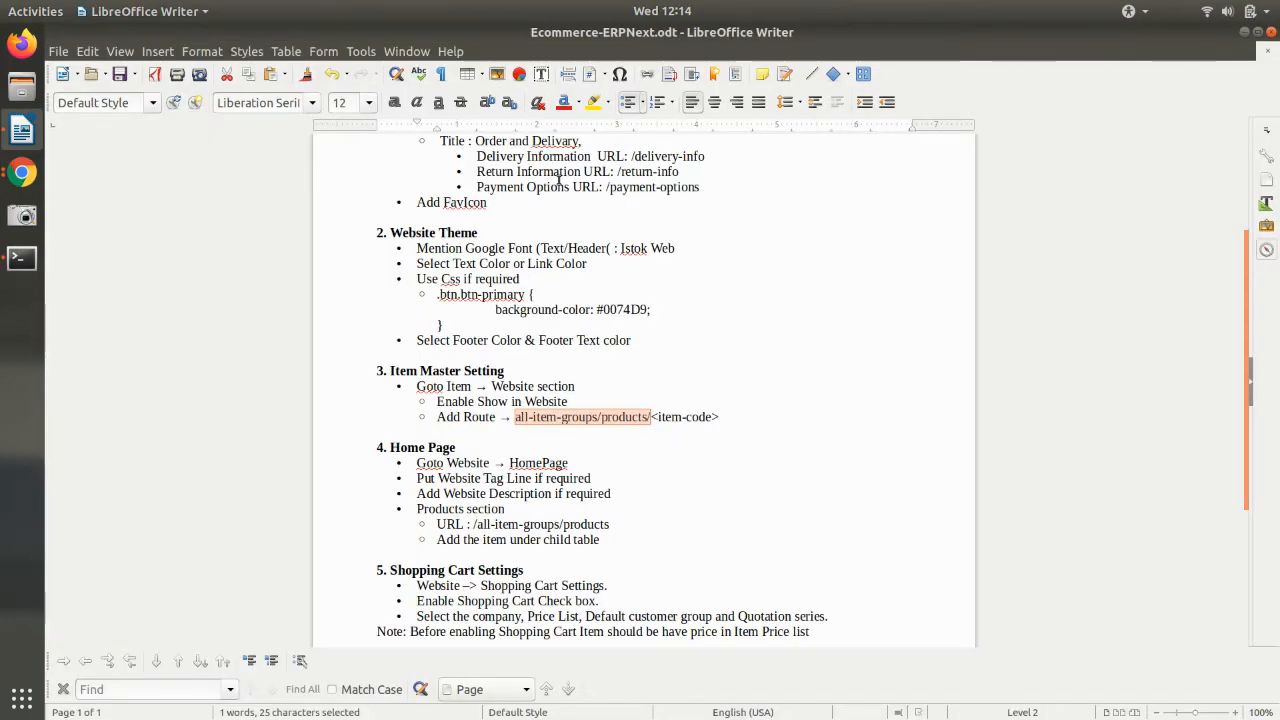
{"action": "scroll", "coordinate": [670, 428], "scroll_direction": "down", "scroll_amount": 3}
{"action": "left_click", "coordinate": [681, 291]}
{"action": "left_click_drag", "start_coordinate": [729, 292], "coordinate": [374, 249]}
{"action": "left_click", "coordinate": [474, 333]}
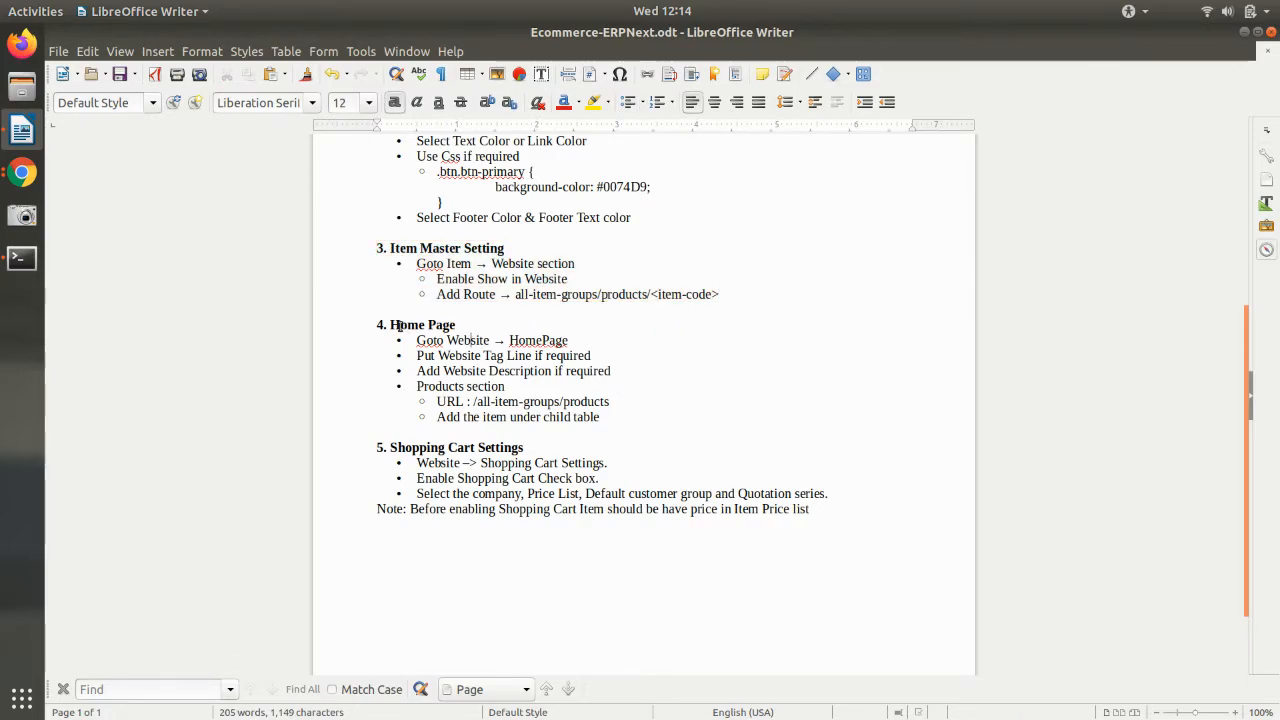
{"action": "left_click_drag", "start_coordinate": [378, 325], "coordinate": [614, 417]}
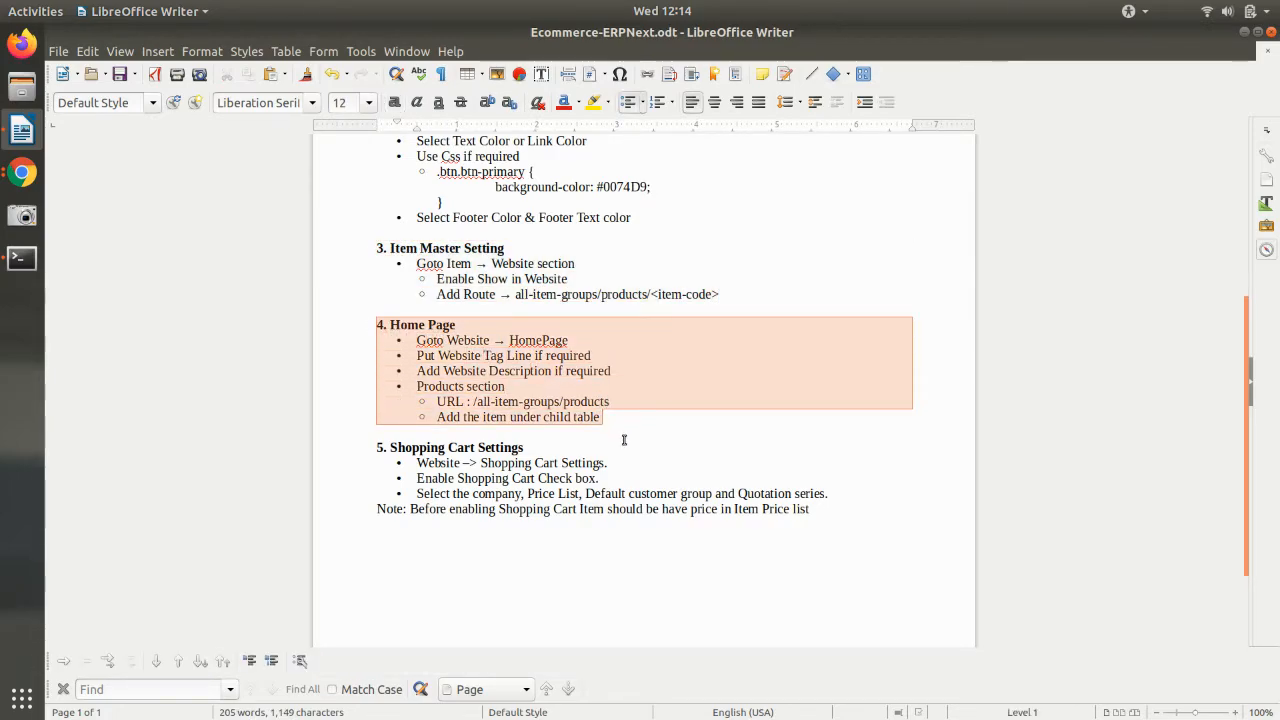
{"action": "left_click", "coordinate": [614, 417]}
{"action": "key", "text": "alt+Tab"}
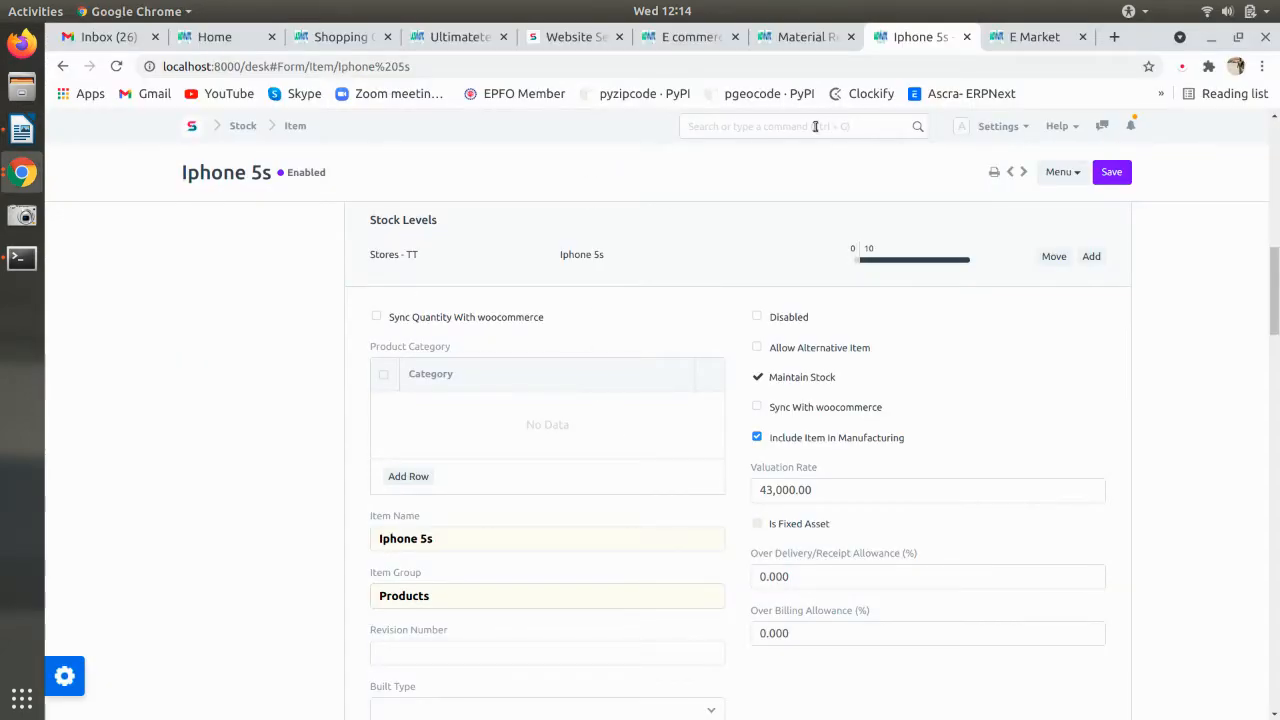
- Open the Homepage settings in the Website module, checking the setup notes
{"action": "left_click", "coordinate": [197, 128]}
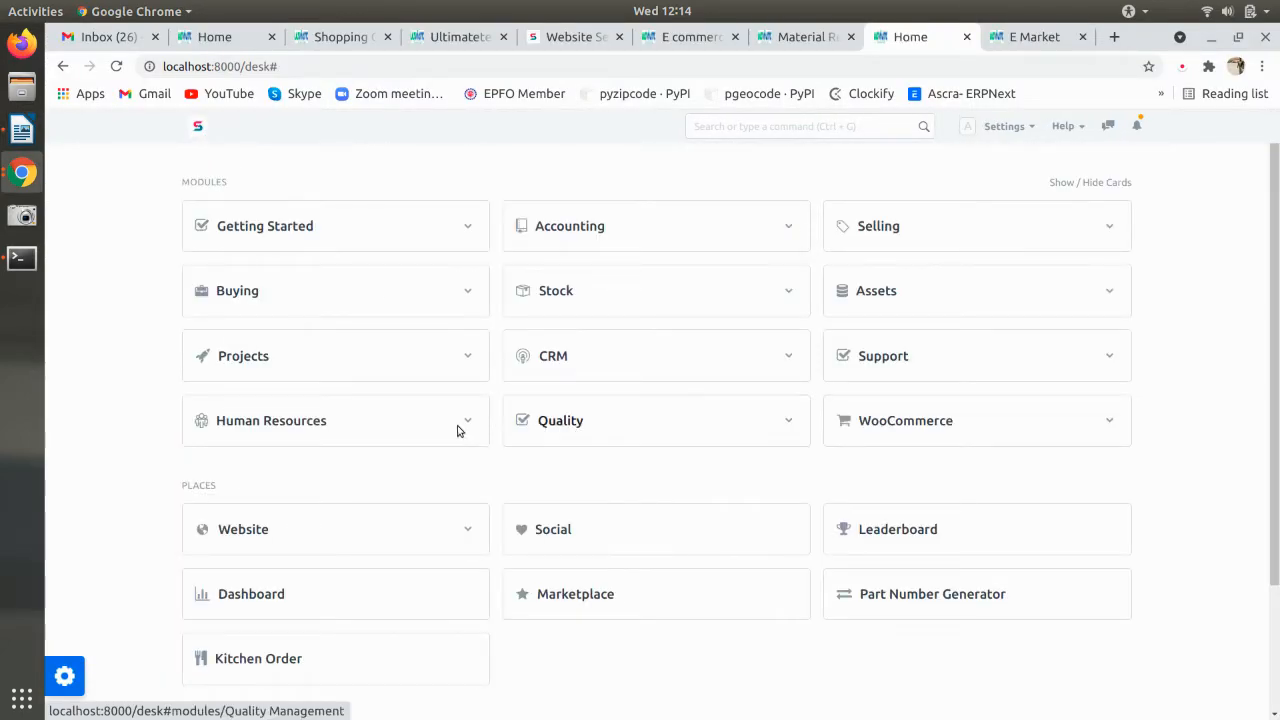
{"action": "left_click", "coordinate": [370, 540]}
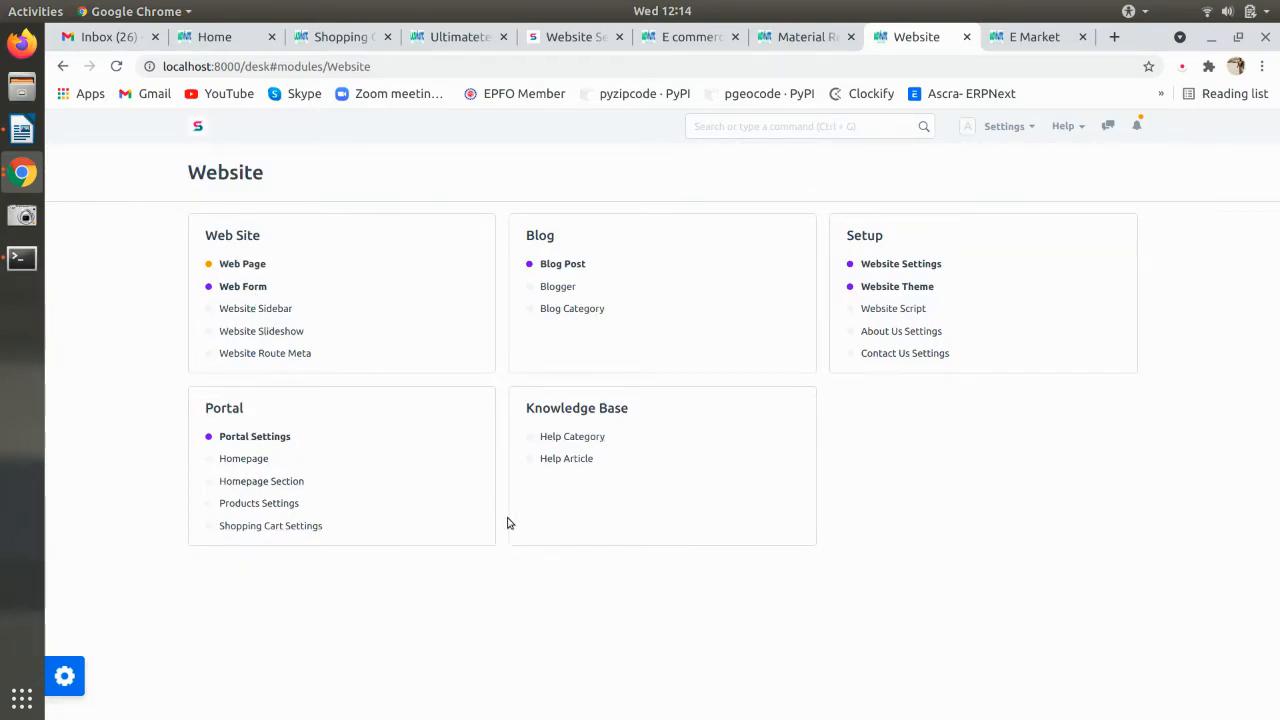
{"action": "left_click", "coordinate": [257, 458]}
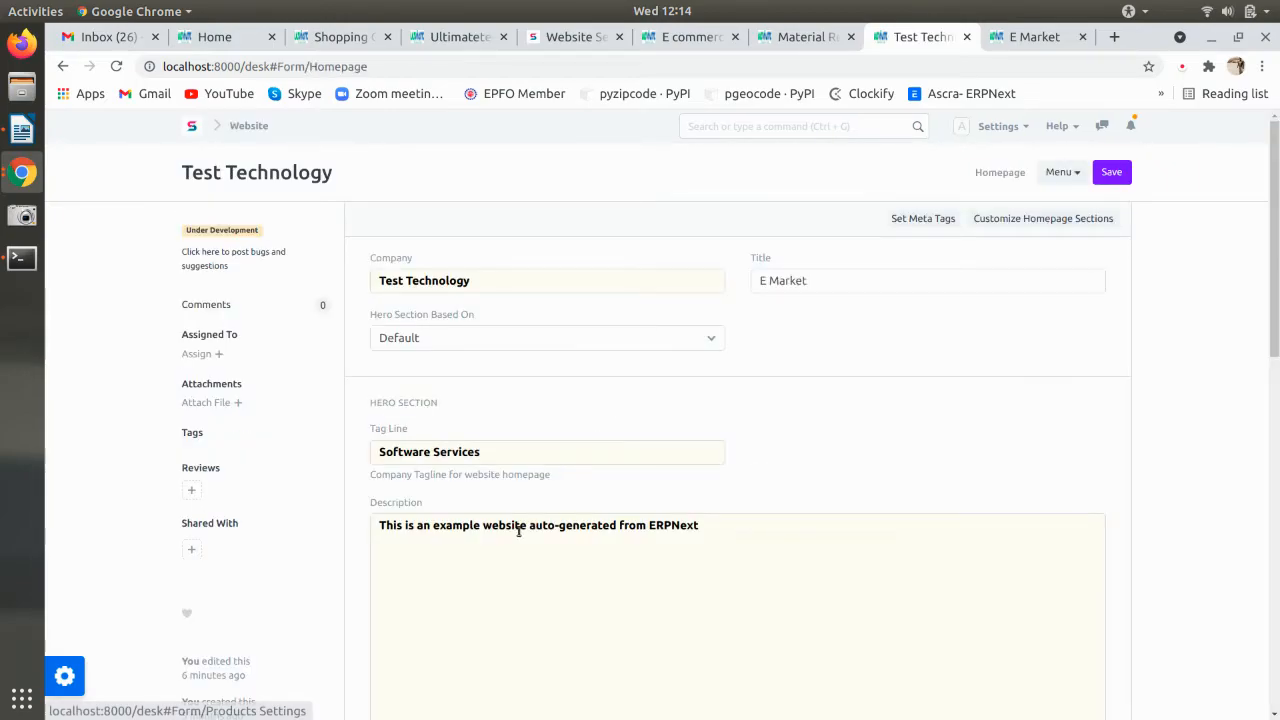
{"action": "key", "text": "alt+Tab"}
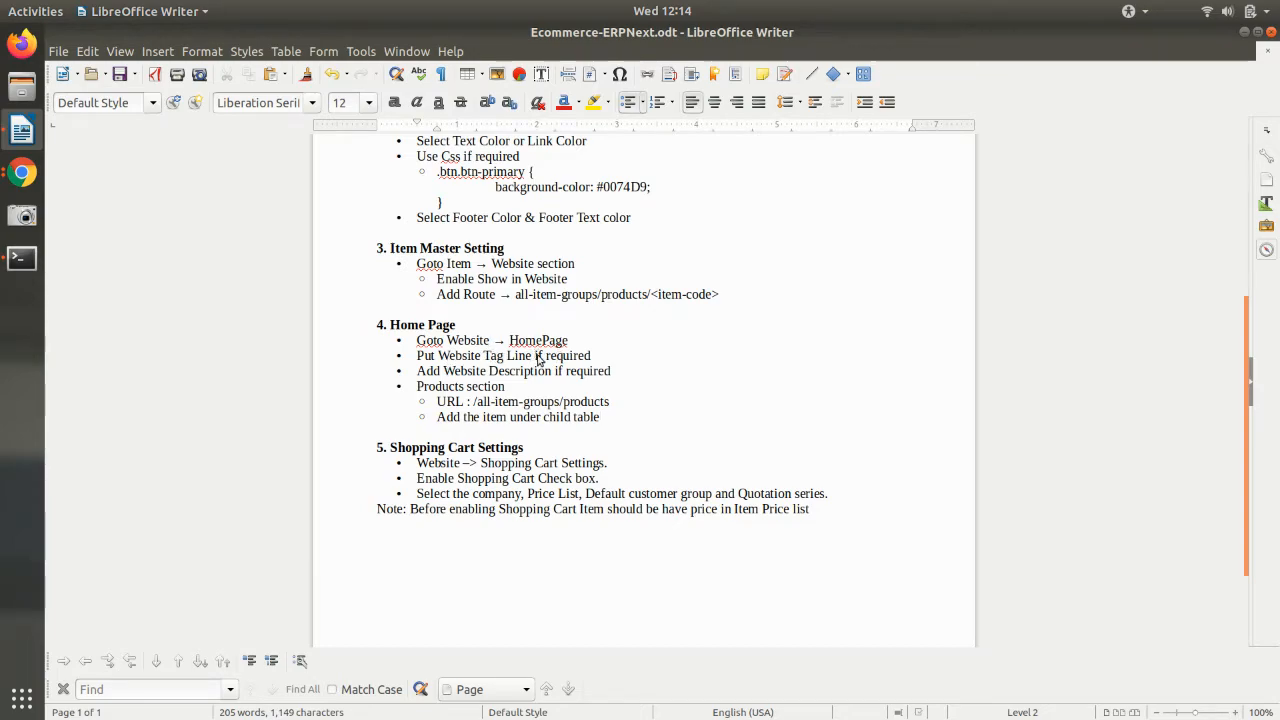
{"action": "key", "text": "alt+Tab"}
- Change the tag line to 'Be the Best, Beat the Rest', save, and verify on the live site
{"action": "left_click_drag", "start_coordinate": [488, 453], "coordinate": [172, 449]}
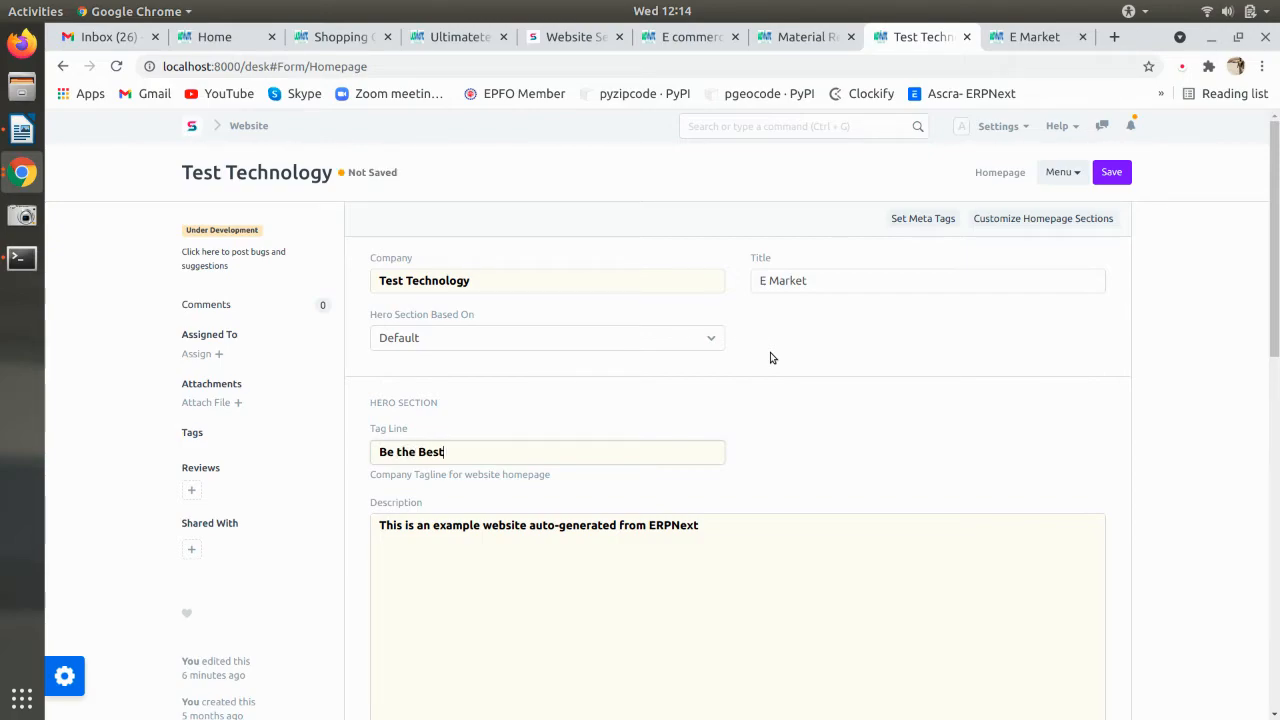
{"action": "type", "text": "beat the Rest"}
{"action": "key", "text": "ctrl+s"}
{"action": "left_click", "coordinate": [1012, 40]}
{"action": "key", "text": "F5"}
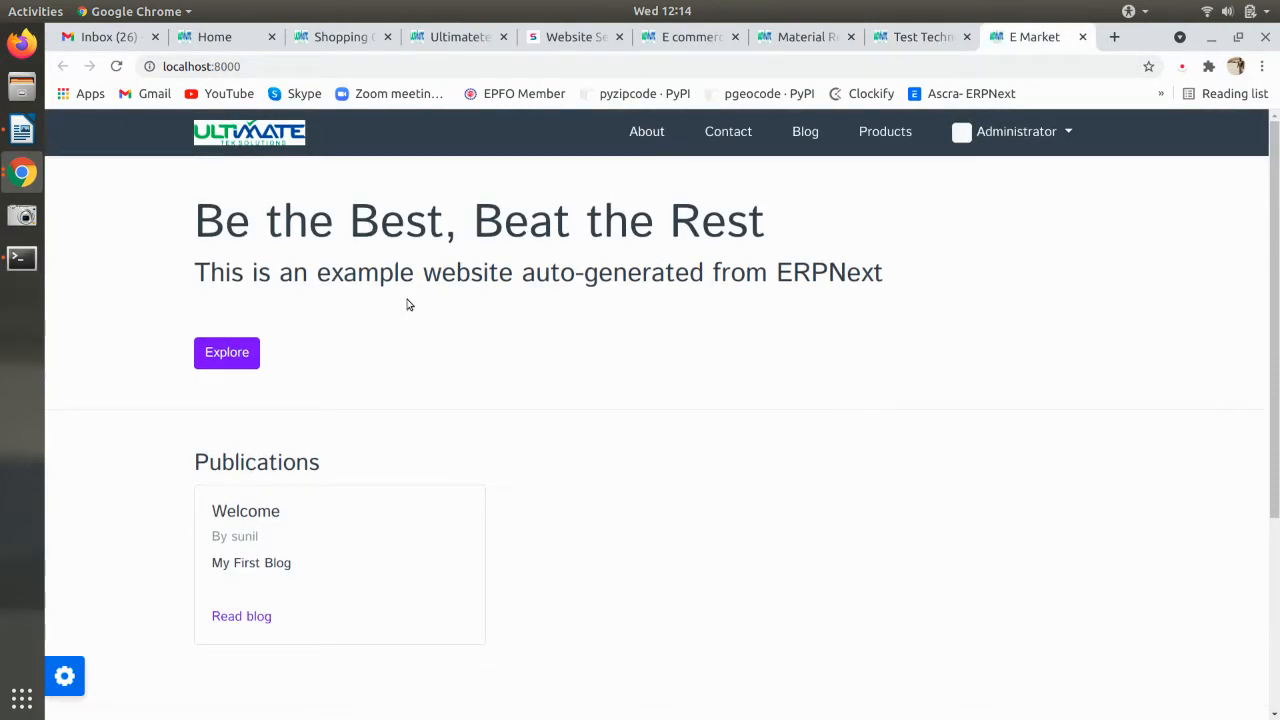
{"action": "left_click", "coordinate": [904, 38]}
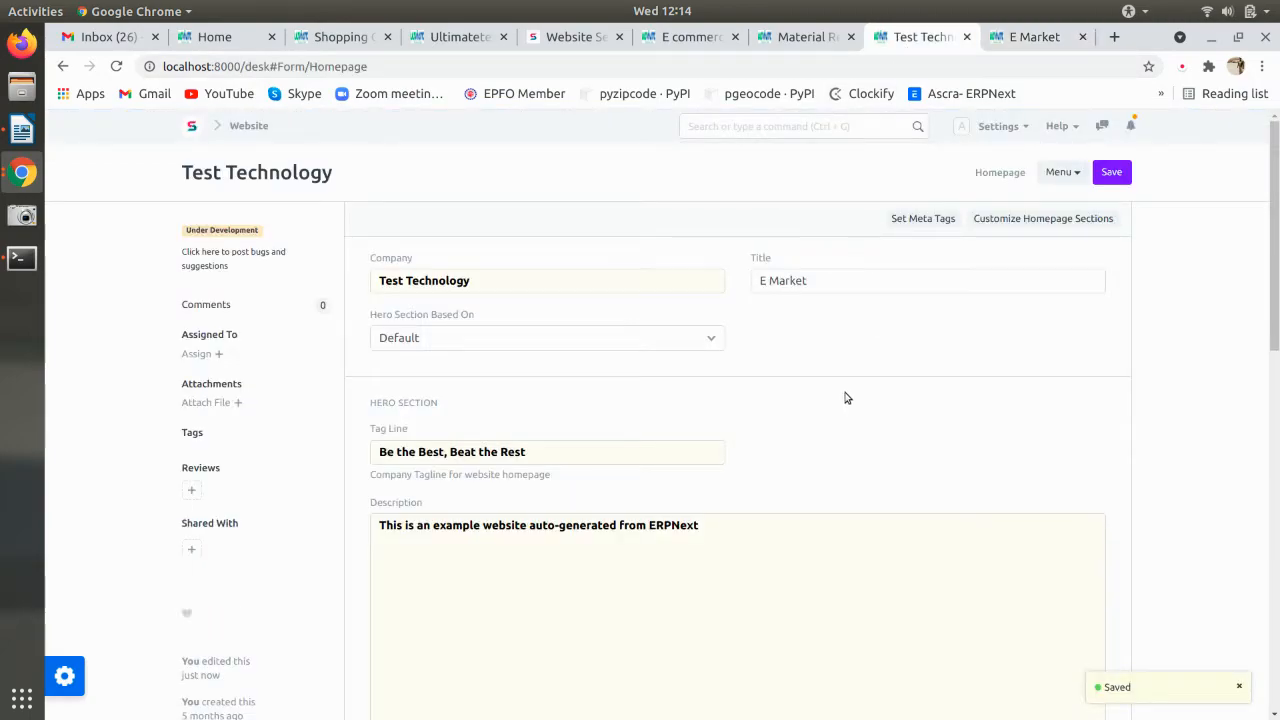
- Replace the Homepage description with 'E Commerce website'
{"action": "left_click_drag", "start_coordinate": [720, 535], "coordinate": [338, 531]}
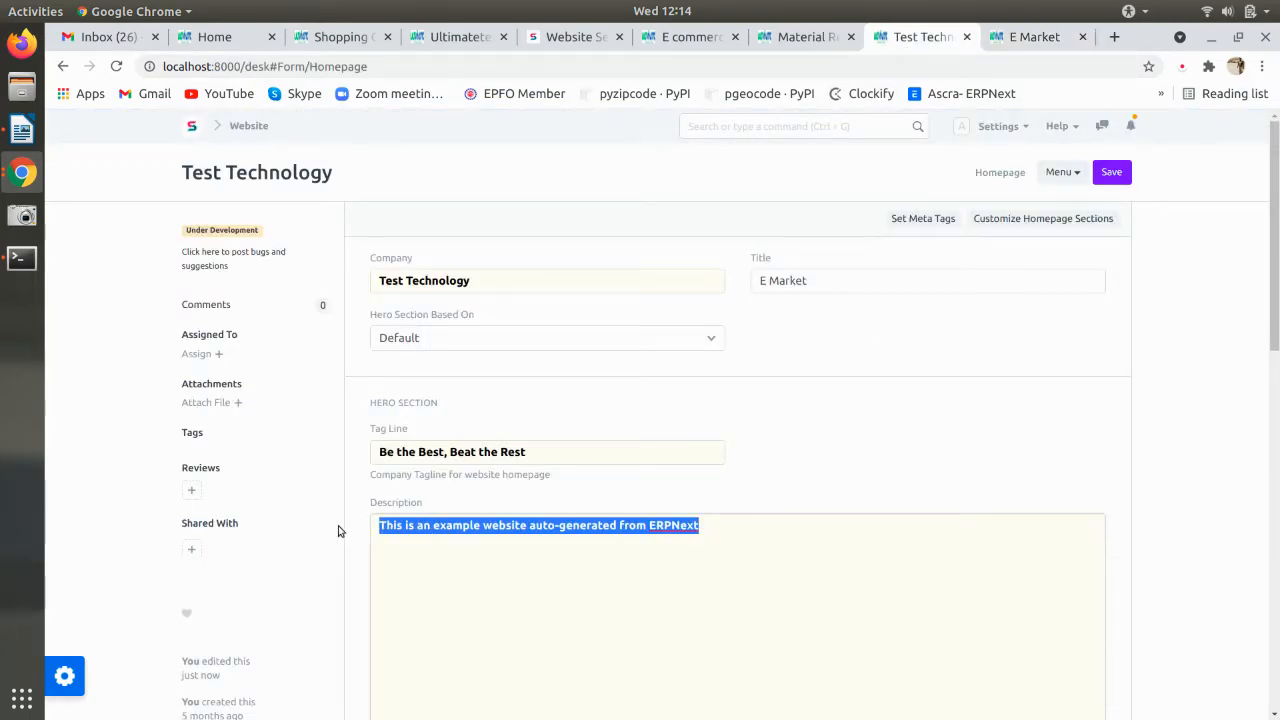
{"action": "type", "text": "E Commerce webi"}
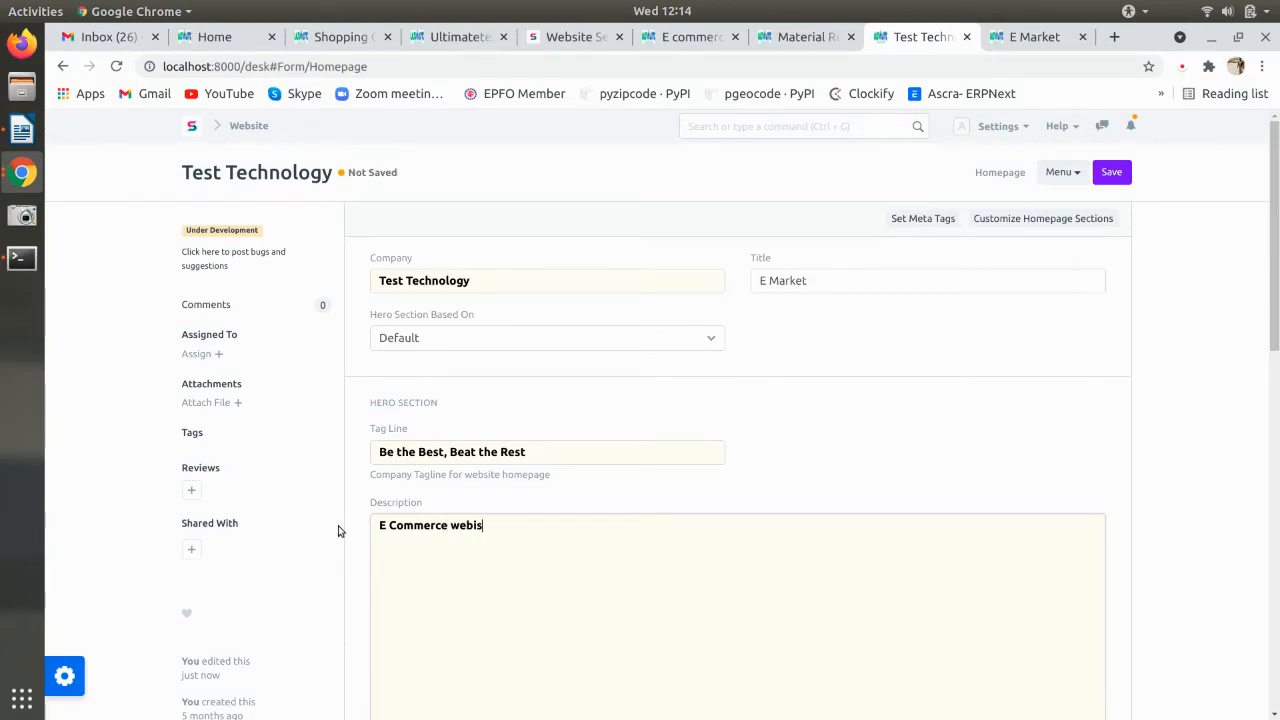
{"action": "key", "text": "BackSpace"}
{"action": "type", "text": "site"}
{"action": "right_click", "coordinate": [421, 526]}
{"action": "left_click", "coordinate": [423, 589]}
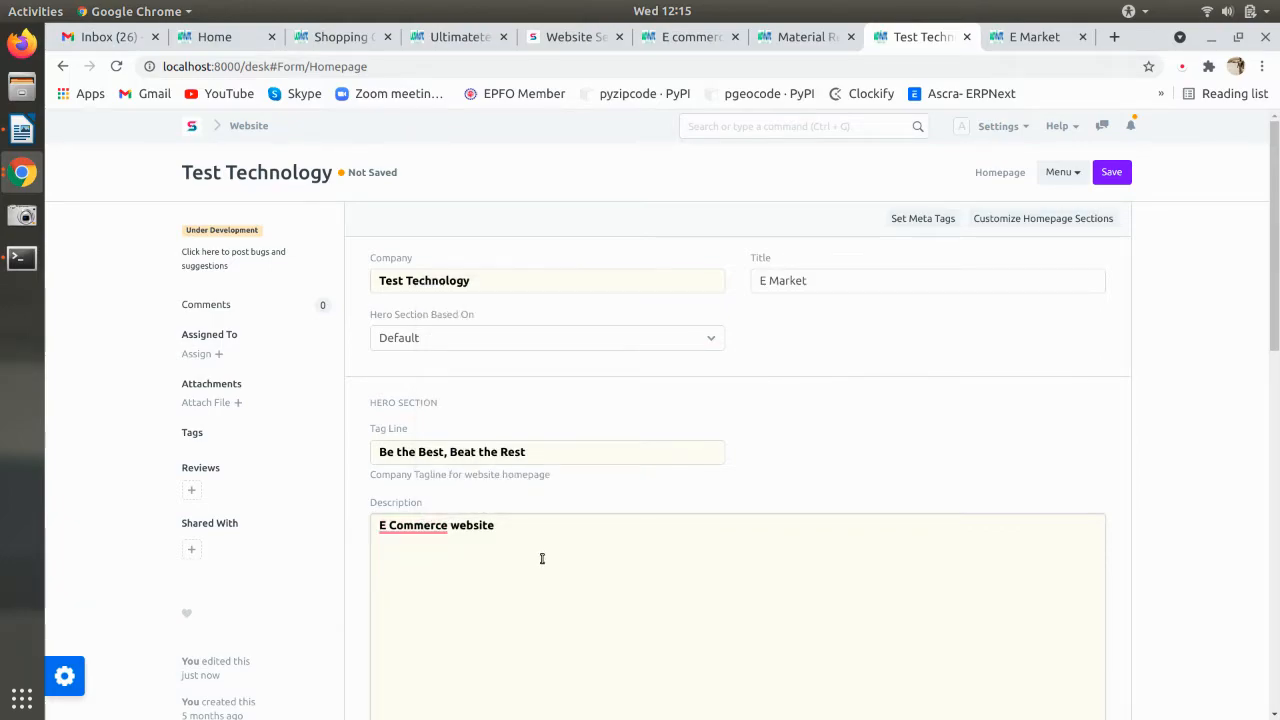
{"action": "left_click", "coordinate": [419, 527]}
{"action": "left_click", "coordinate": [423, 568]}
- Save the Homepage and reload the E Market site to confirm the new description
{"action": "key", "text": "ctrl+s"}
{"action": "left_click", "coordinate": [1030, 37]}
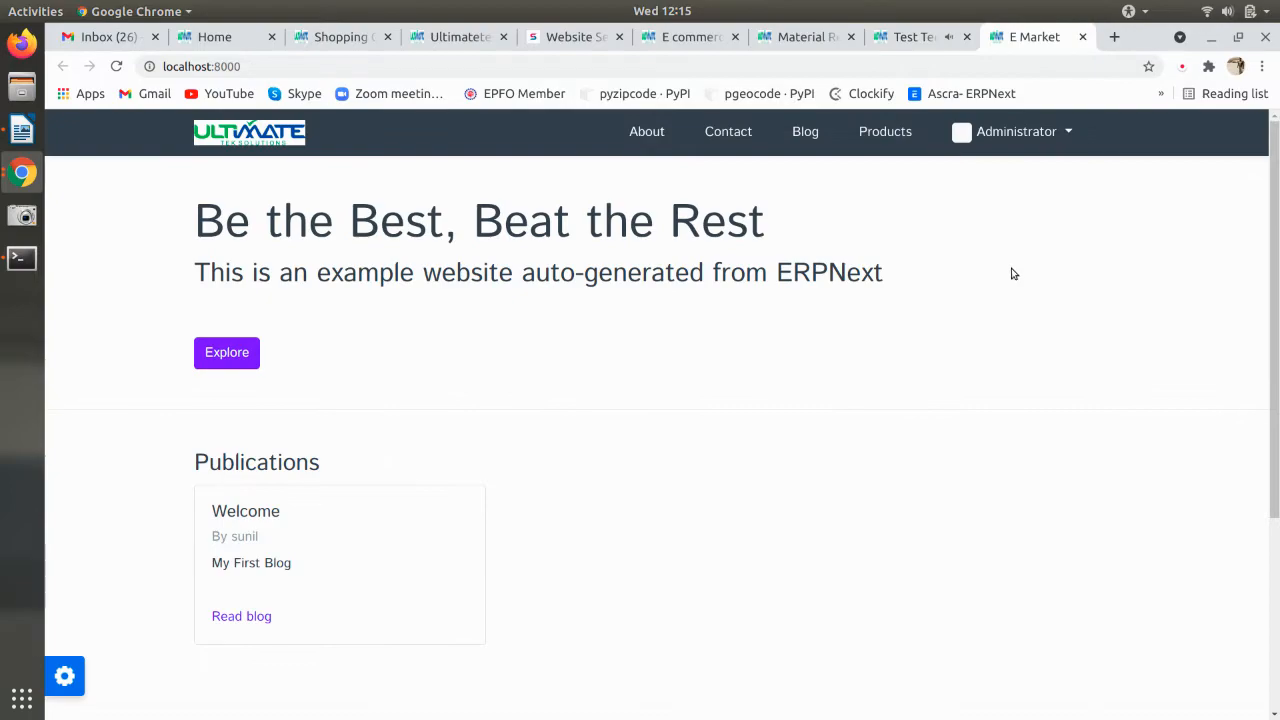
{"action": "key", "text": "F5"}
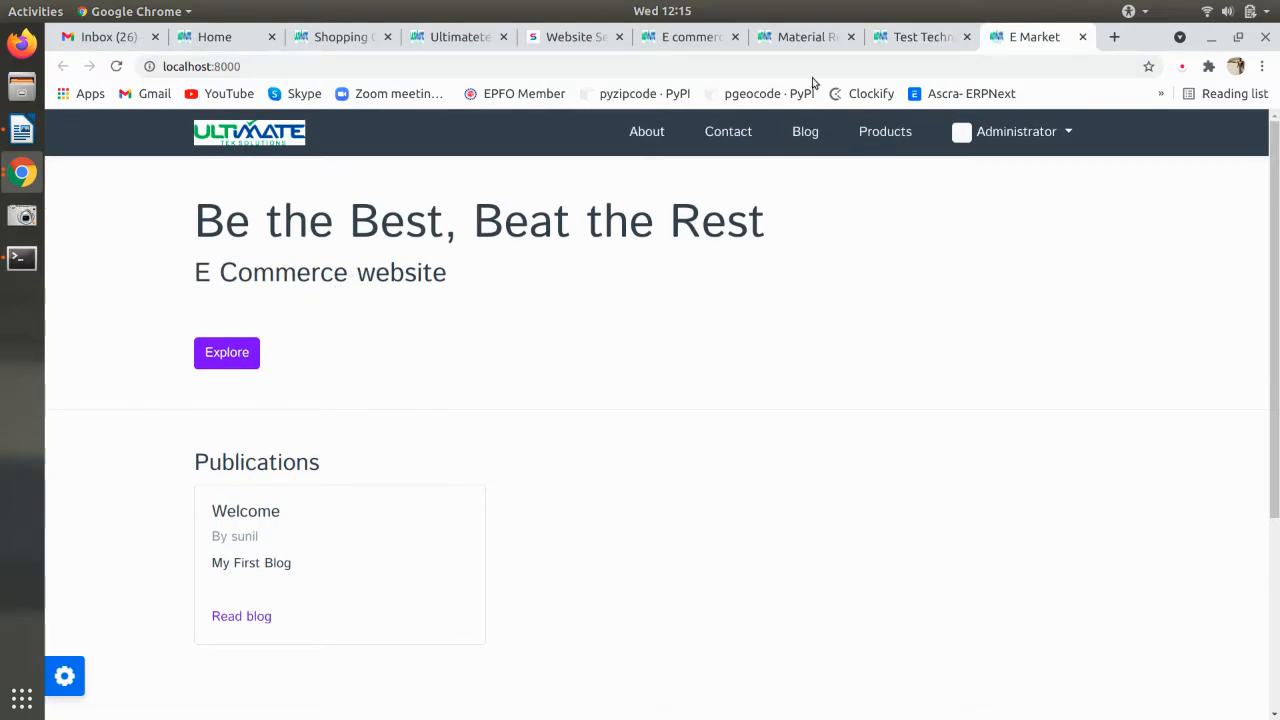
{"action": "left_click", "coordinate": [890, 40]}
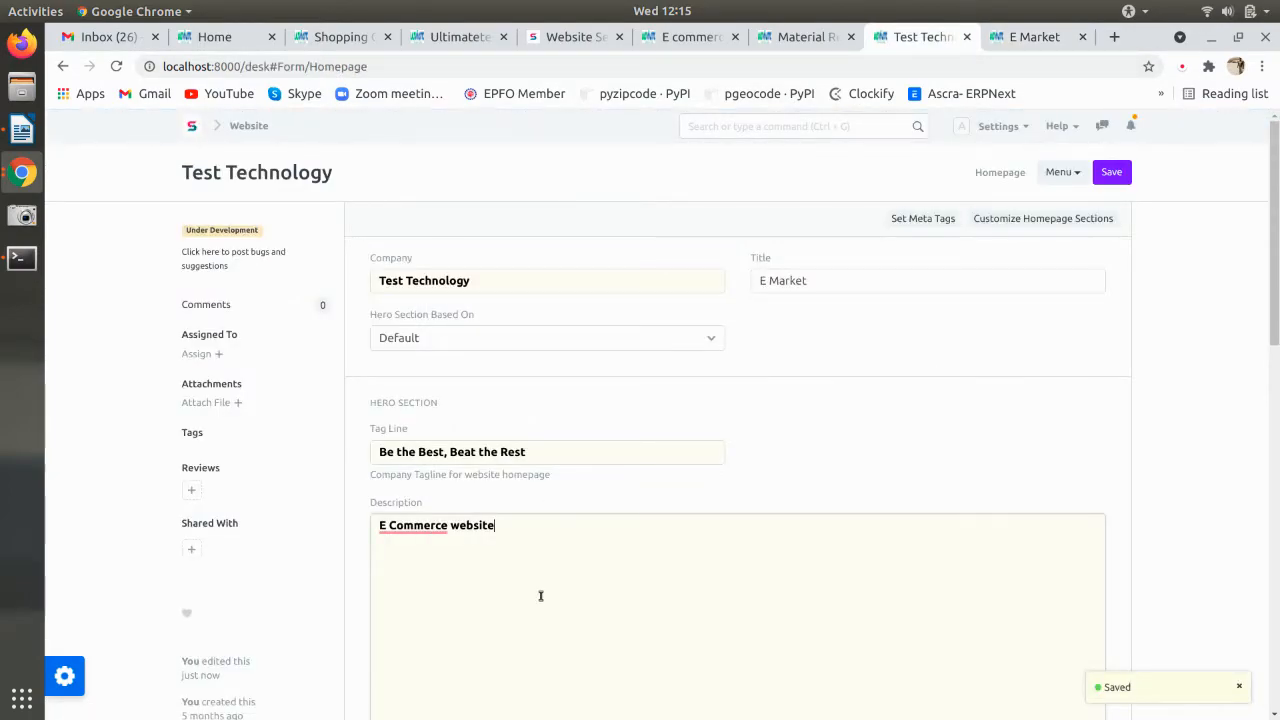
{"action": "key", "text": "alt+Tab"}
{"action": "key", "text": "alt+Tab"}
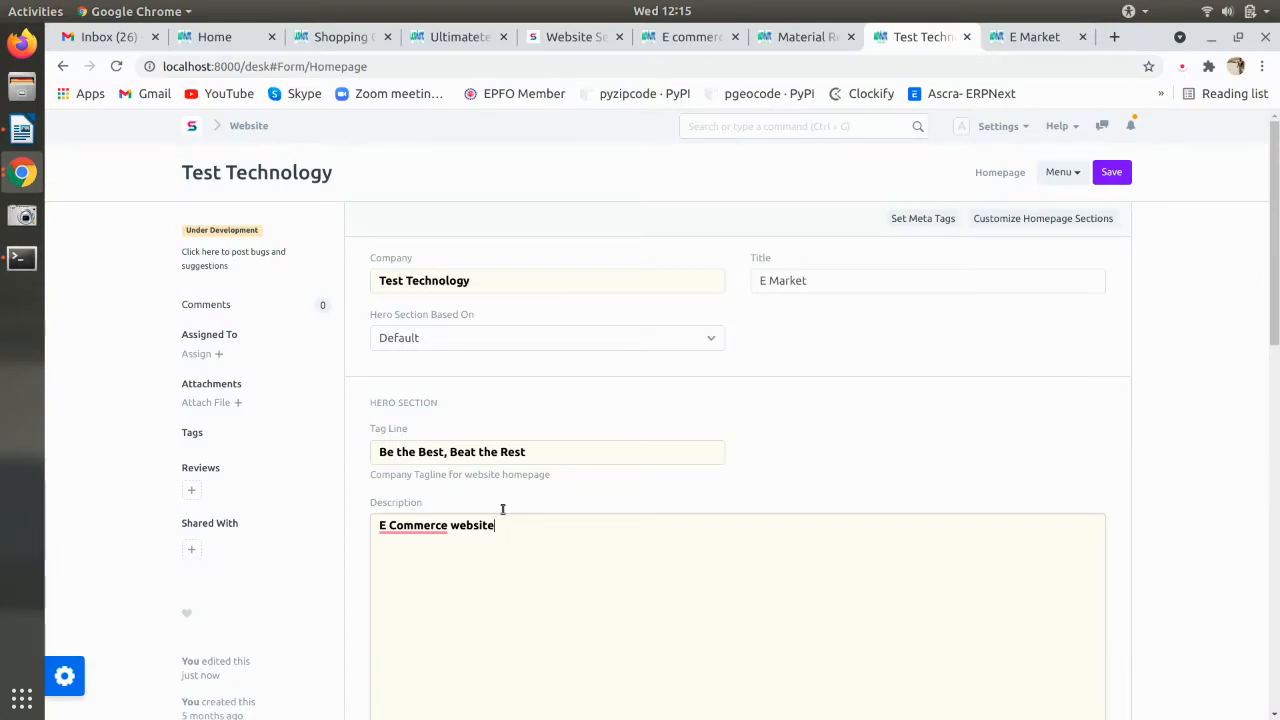
- Try Slideshow as the hero section source, then set it back to Default and save
{"action": "left_click", "coordinate": [463, 341]}
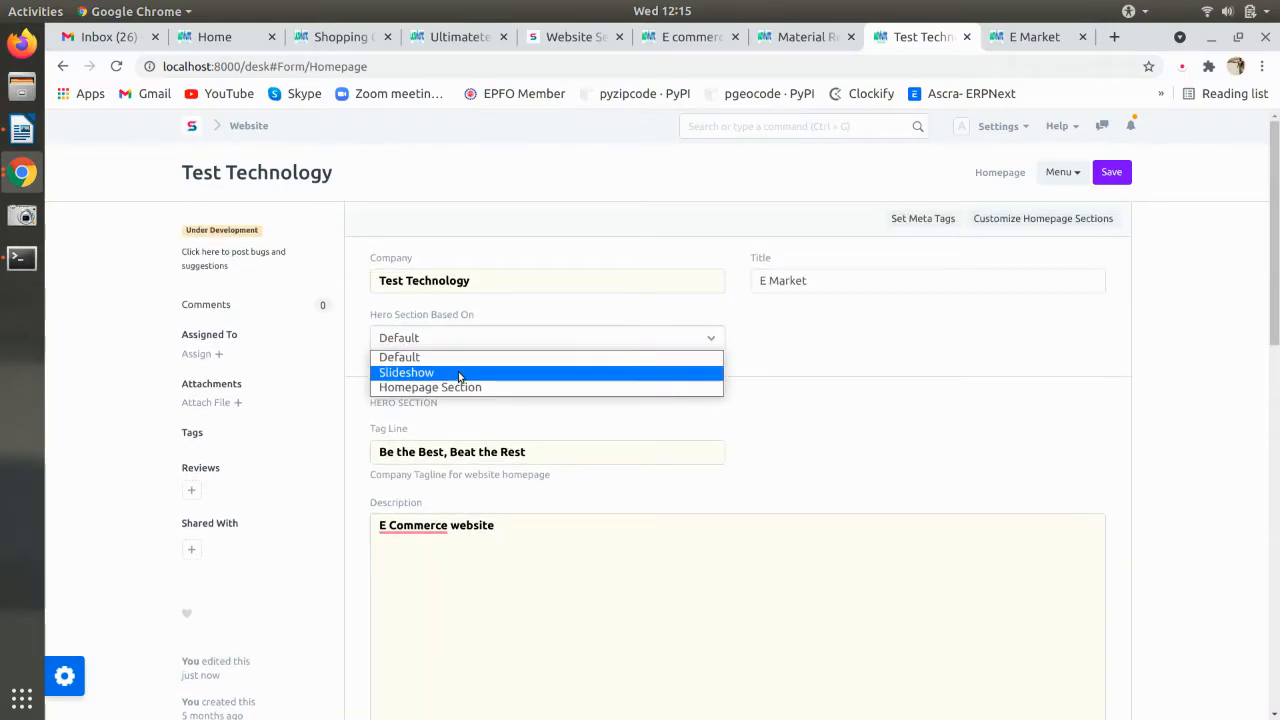
{"action": "left_click", "coordinate": [458, 373]}
{"action": "left_click", "coordinate": [424, 341]}
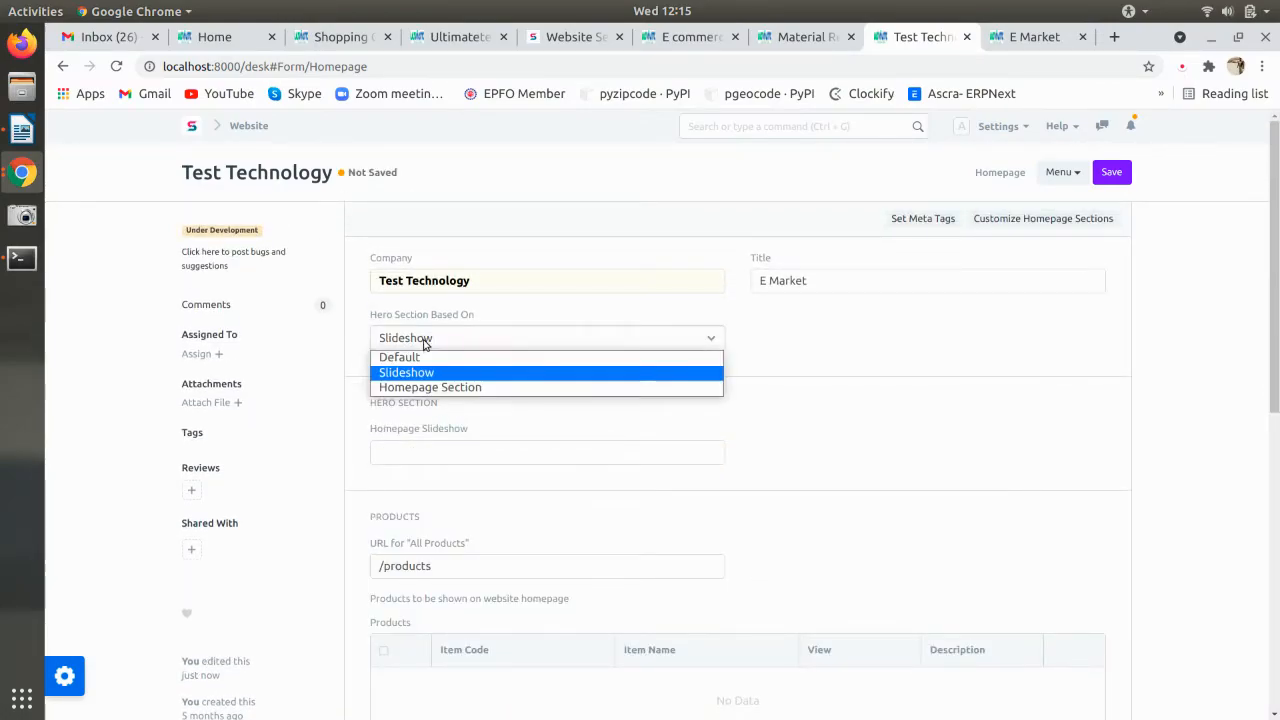
{"action": "left_click", "coordinate": [457, 376]}
{"action": "left_click", "coordinate": [433, 345]}
{"action": "left_click", "coordinate": [436, 357]}
{"action": "key", "text": "ctrl+s"}
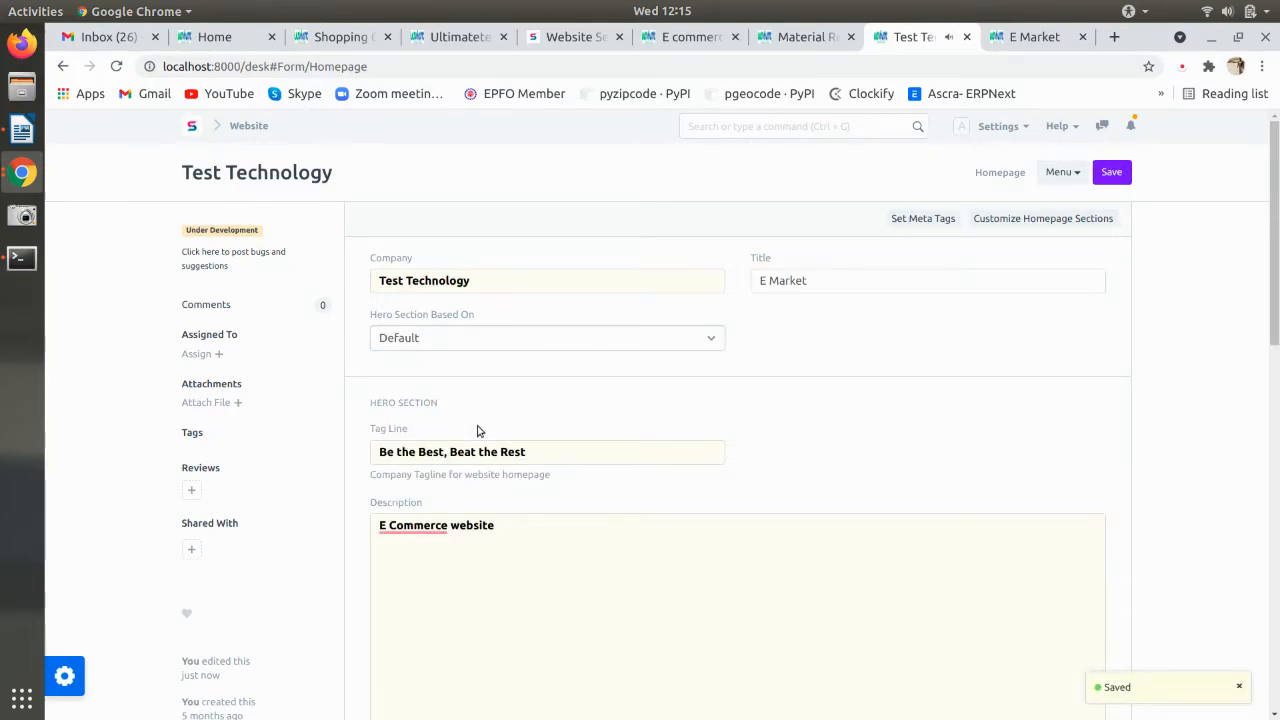
- Correct the description to 'E-Commerce website' and save the Homepage again
{"action": "scroll", "coordinate": [477, 431], "scroll_direction": "down", "scroll_amount": 2}
{"action": "mouse_move", "coordinate": [410, 313]}
{"action": "left_click", "coordinate": [418, 345]}
{"action": "key", "text": "ctrl+s"}
{"action": "scroll", "coordinate": [495, 425], "scroll_direction": "down", "scroll_amount": 5}
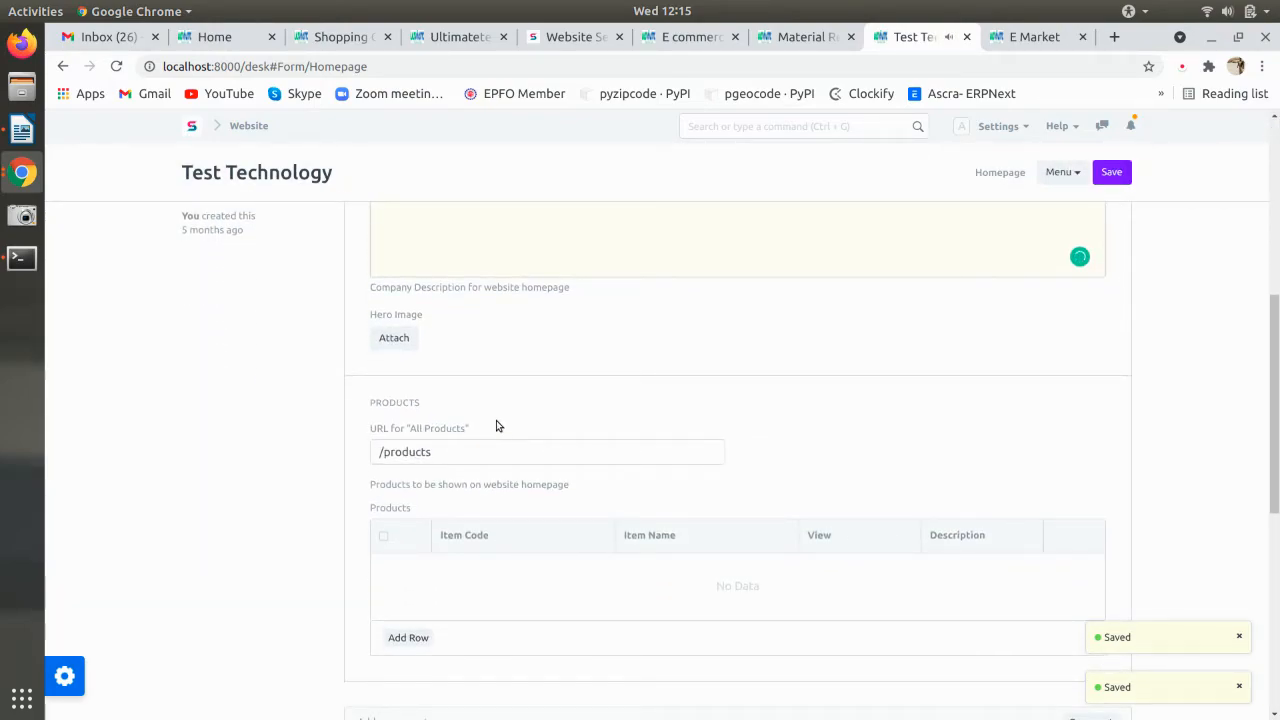
- Copy '/all-item-groups/products' from the Writer notes over '/products' in URL for All Products
{"action": "key", "text": "alt+Tab"}
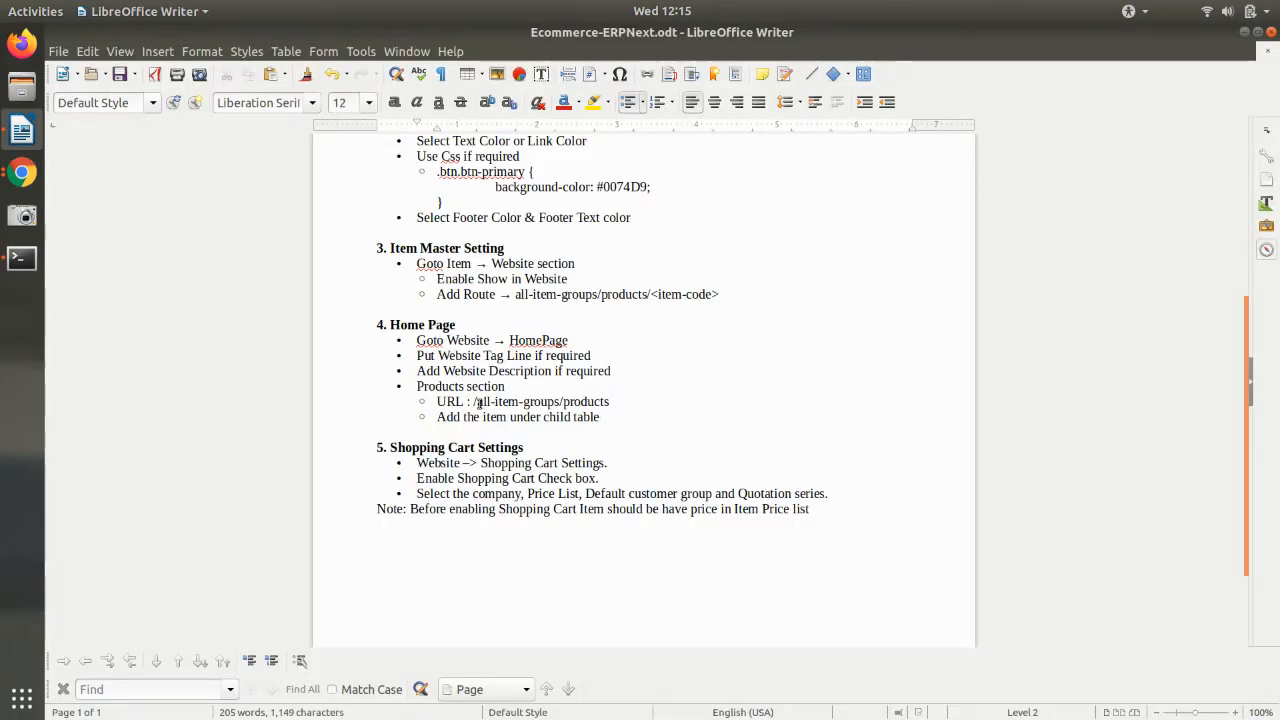
{"action": "left_click_drag", "start_coordinate": [474, 401], "coordinate": [610, 401]}
{"action": "key", "text": "ctrl+c"}
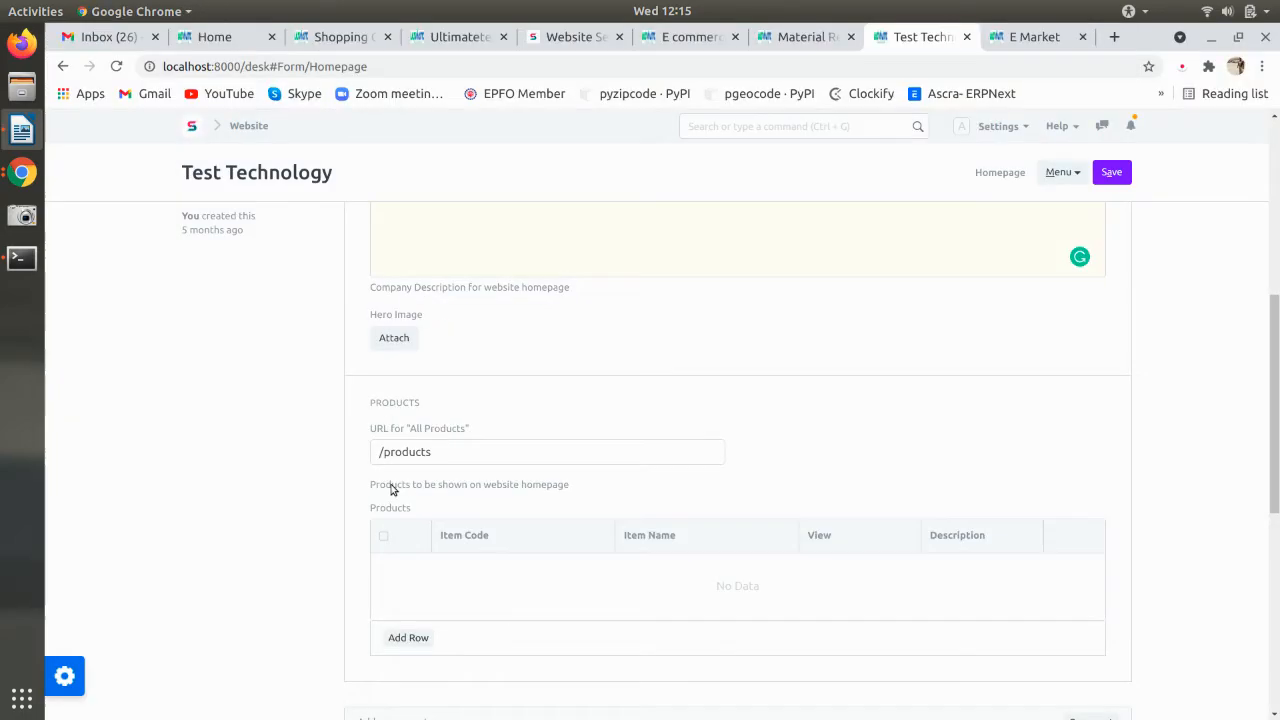
{"action": "key", "text": "alt+Tab"}
{"action": "left_click_drag", "start_coordinate": [445, 455], "coordinate": [354, 454]}
{"action": "key", "text": "ctrl+v"}
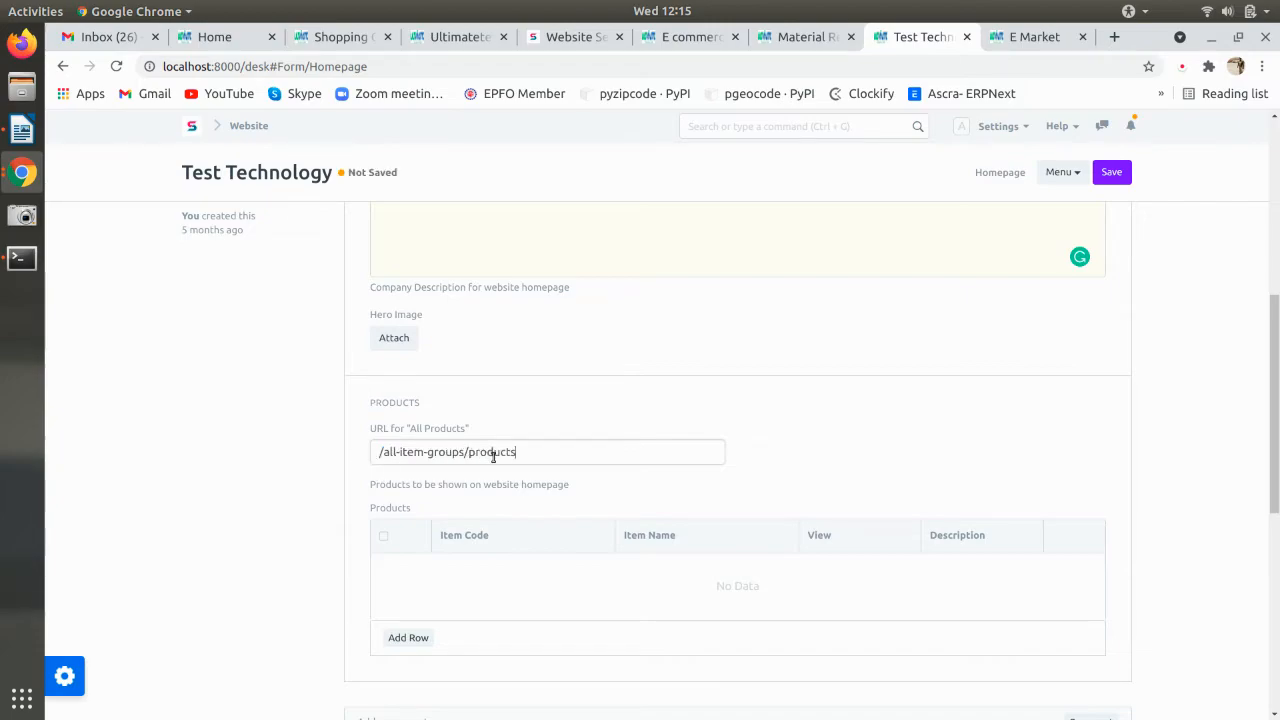
{"action": "scroll", "coordinate": [488, 530], "scroll_direction": "down", "scroll_amount": 3}
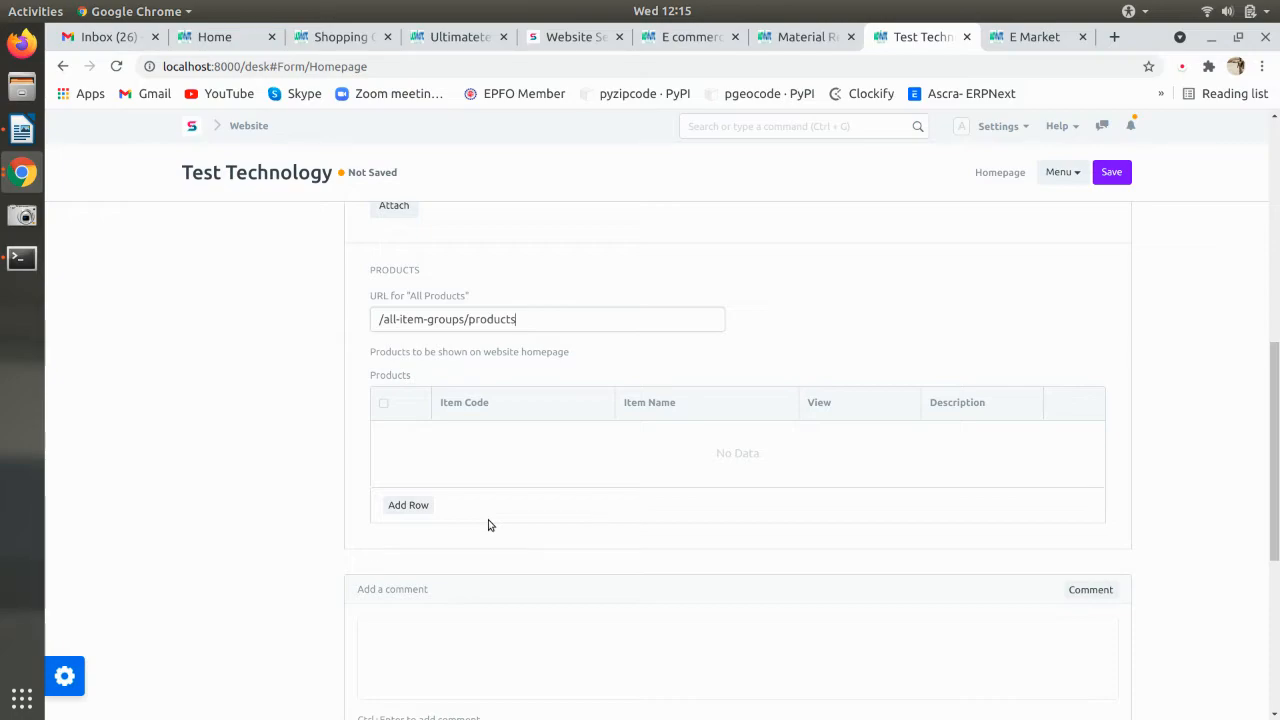
- Add Iphone 5s and Iphone 6s to the Homepage Products table and save
{"action": "left_click", "coordinate": [404, 504]}
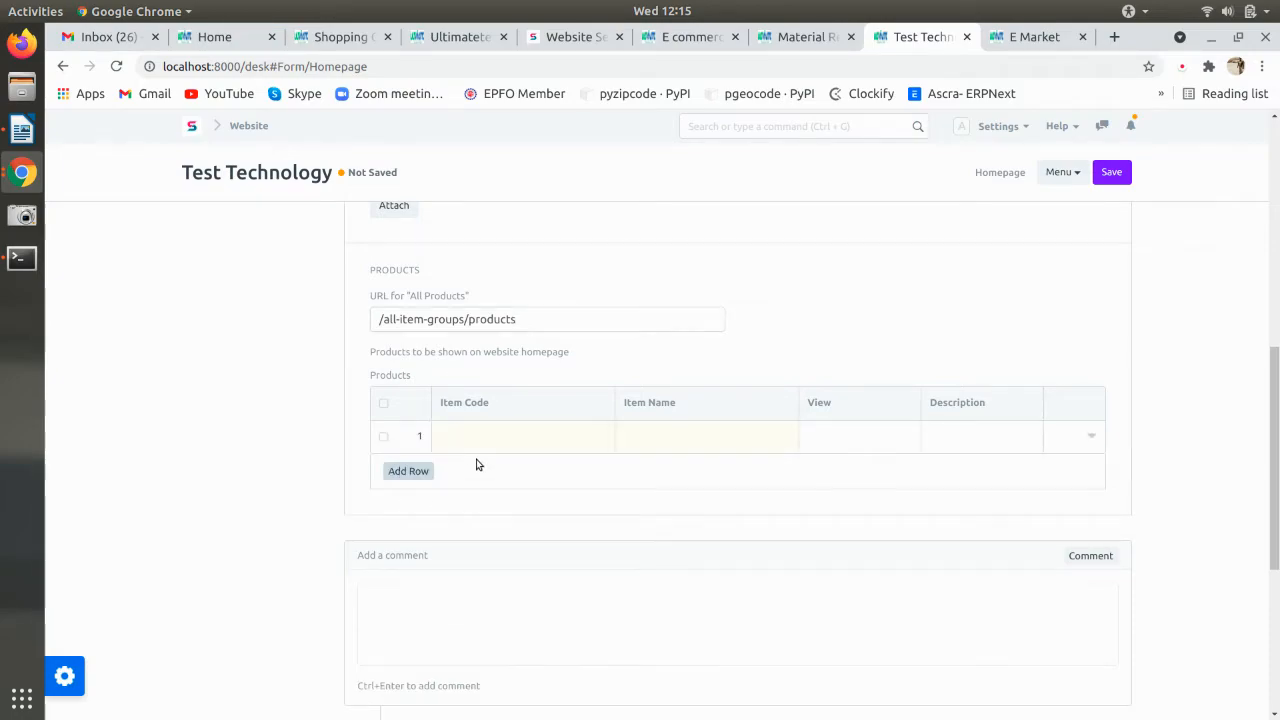
{"action": "left_click", "coordinate": [479, 448]}
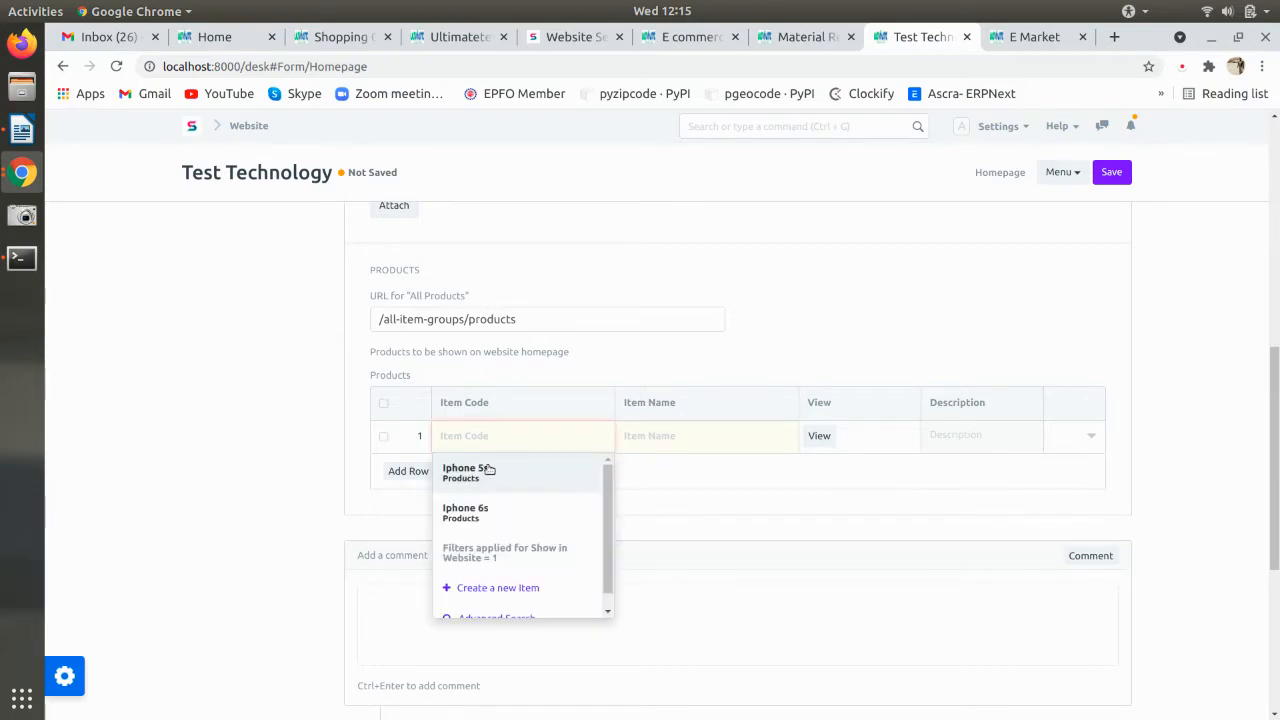
{"action": "left_click", "coordinate": [489, 468]}
{"action": "left_click", "coordinate": [410, 471]}
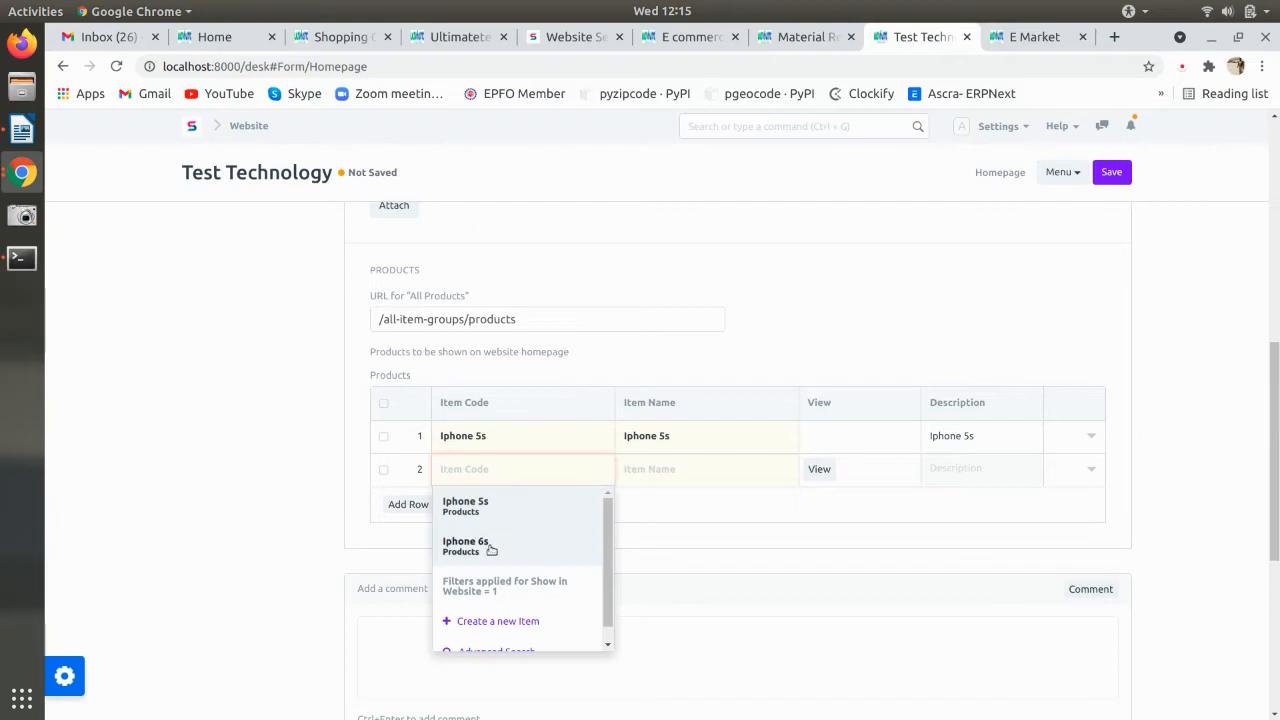
{"action": "left_click", "coordinate": [489, 546]}
{"action": "left_click", "coordinate": [404, 438]}
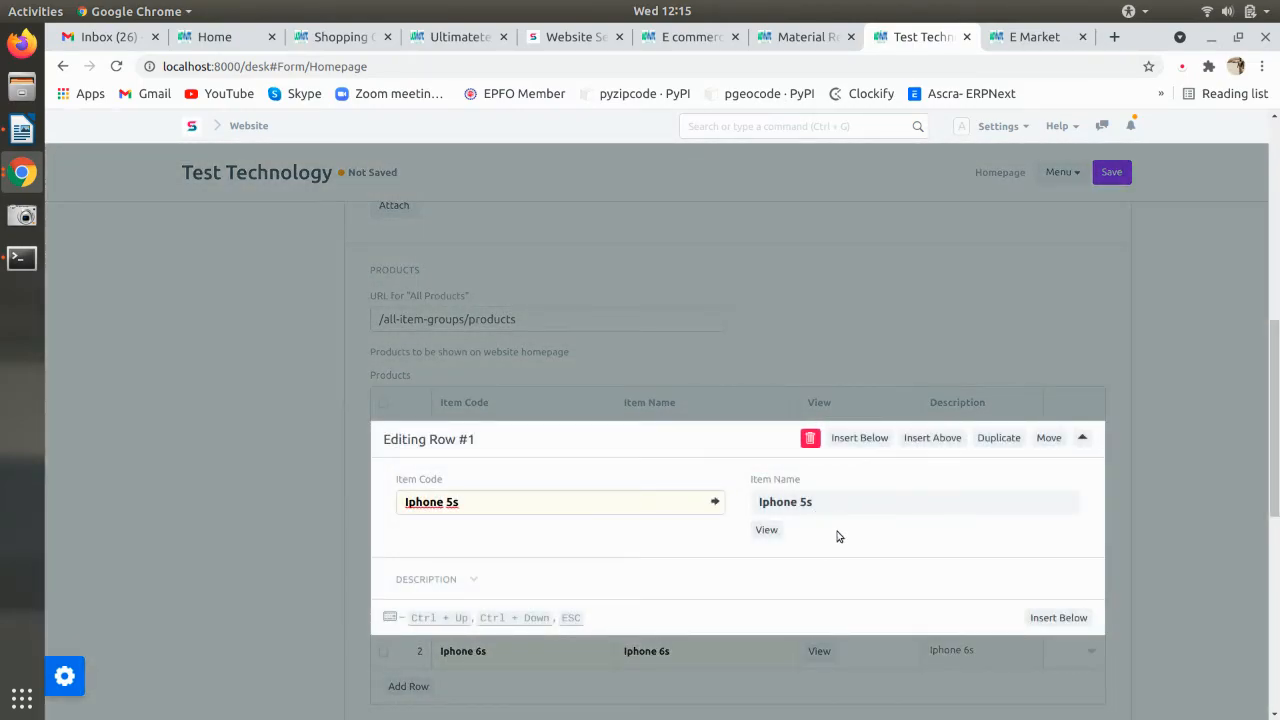
{"action": "left_click", "coordinate": [326, 506]}
{"action": "key", "text": "ctrl+s"}
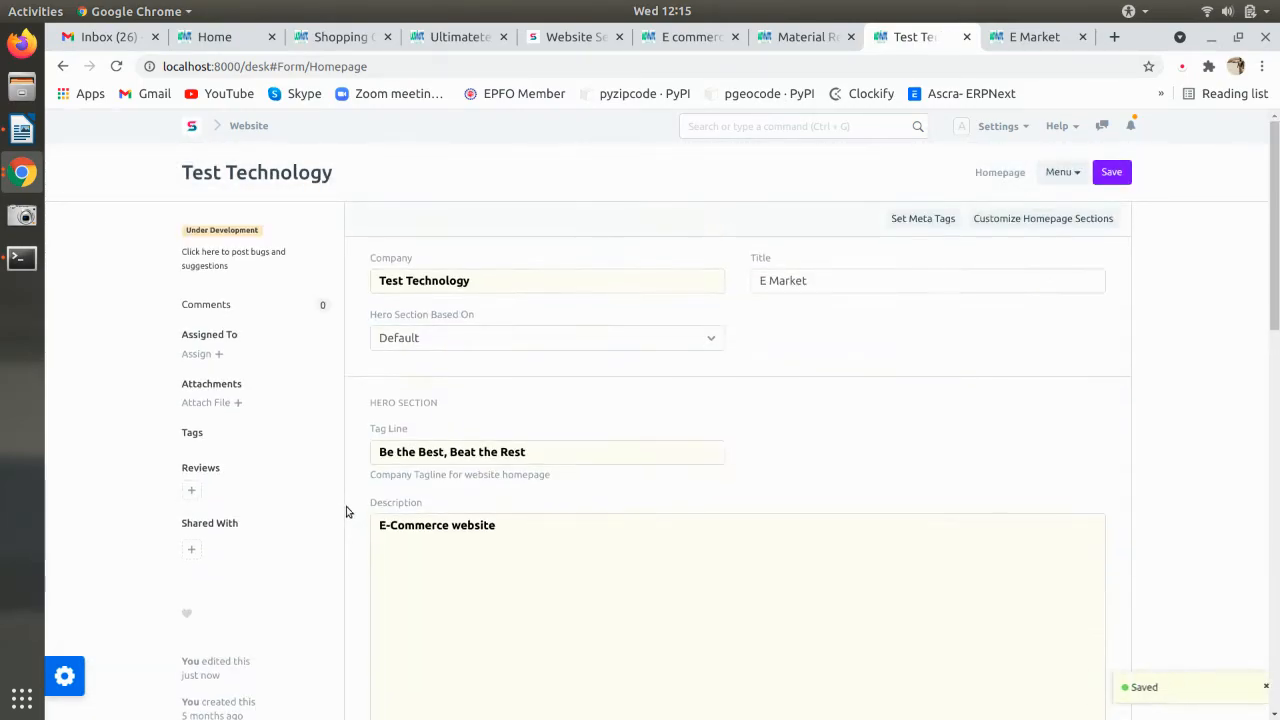
- Reload the E Market storefront and review the Iphone 5s and Iphone 6s product cards
{"action": "left_click", "coordinate": [1024, 42]}
{"action": "key", "text": "F5"}
{"action": "scroll", "coordinate": [800, 435], "scroll_direction": "down", "scroll_amount": 3}
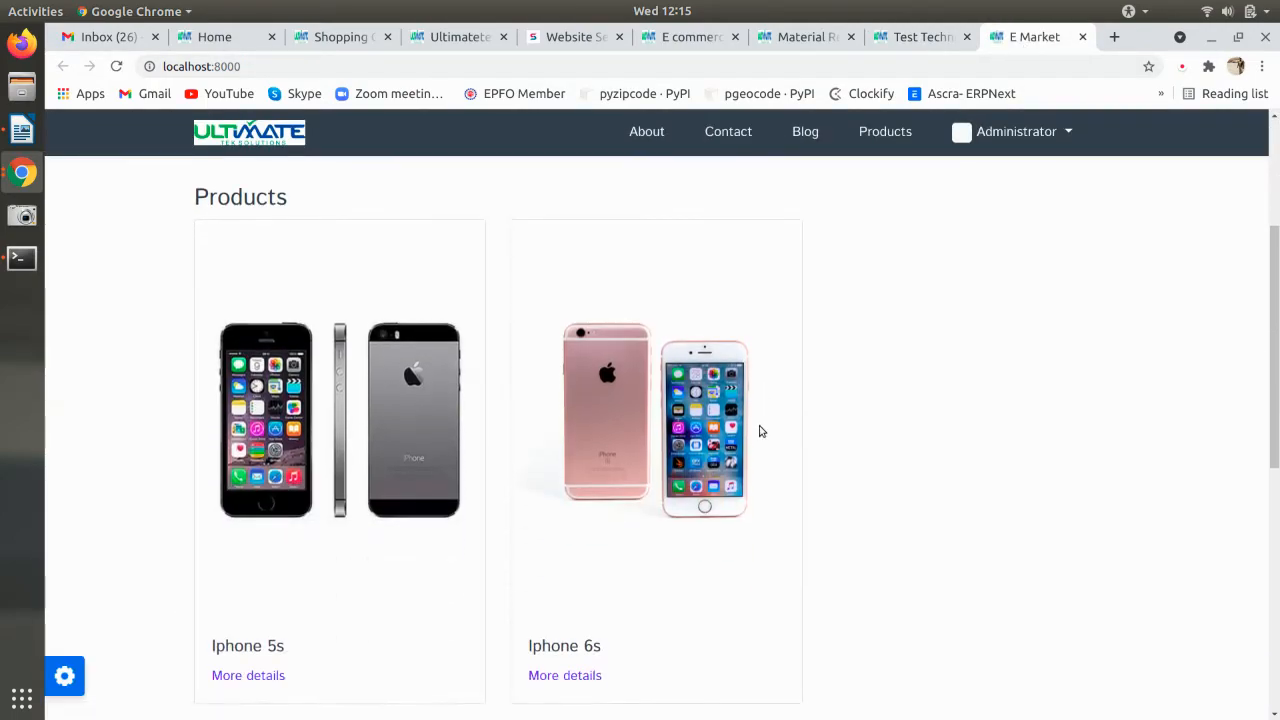
{"action": "scroll", "coordinate": [760, 431], "scroll_direction": "down", "scroll_amount": 4}
{"action": "scroll", "coordinate": [760, 431], "scroll_direction": "up", "scroll_amount": 5}
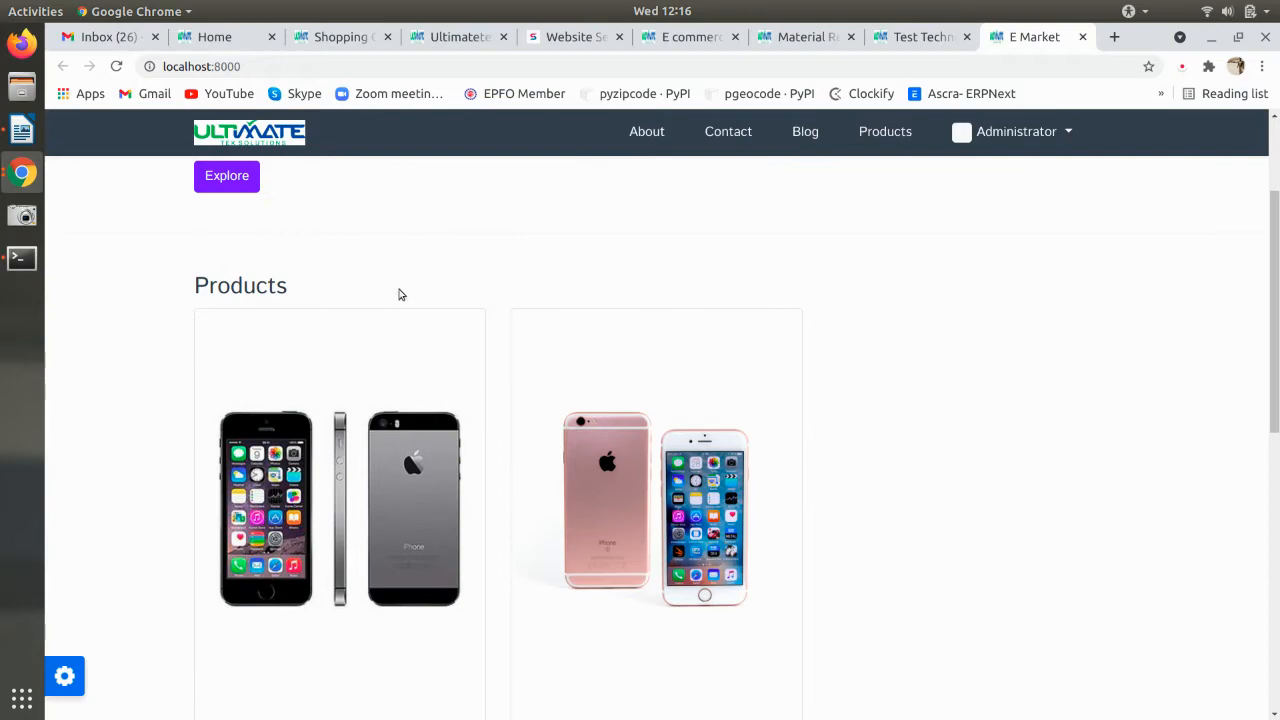
{"action": "scroll", "coordinate": [397, 297], "scroll_direction": "up", "scroll_amount": 3}
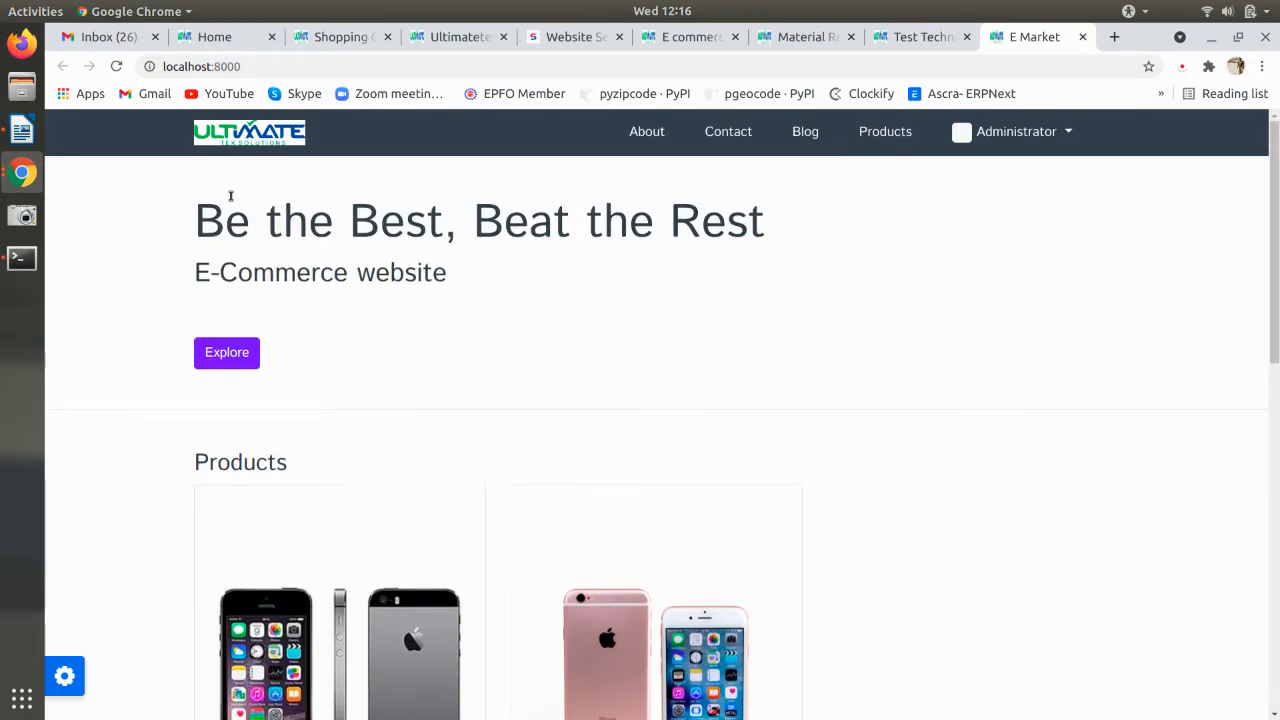
{"action": "scroll", "coordinate": [660, 400], "scroll_direction": "down", "scroll_amount": 4}
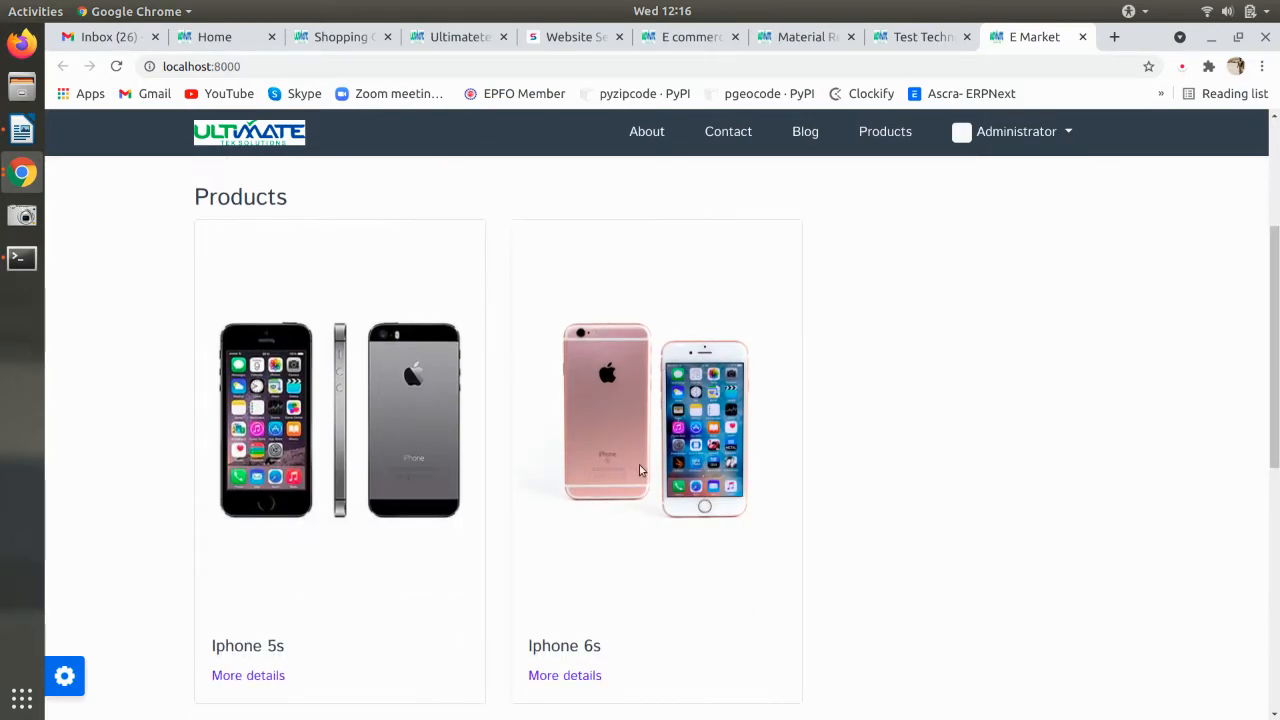
{"action": "scroll", "coordinate": [894, 446], "scroll_direction": "down", "scroll_amount": 4}
{"action": "scroll", "coordinate": [894, 446], "scroll_direction": "up", "scroll_amount": 8}
{"action": "scroll", "coordinate": [891, 452], "scroll_direction": "down", "scroll_amount": 4}
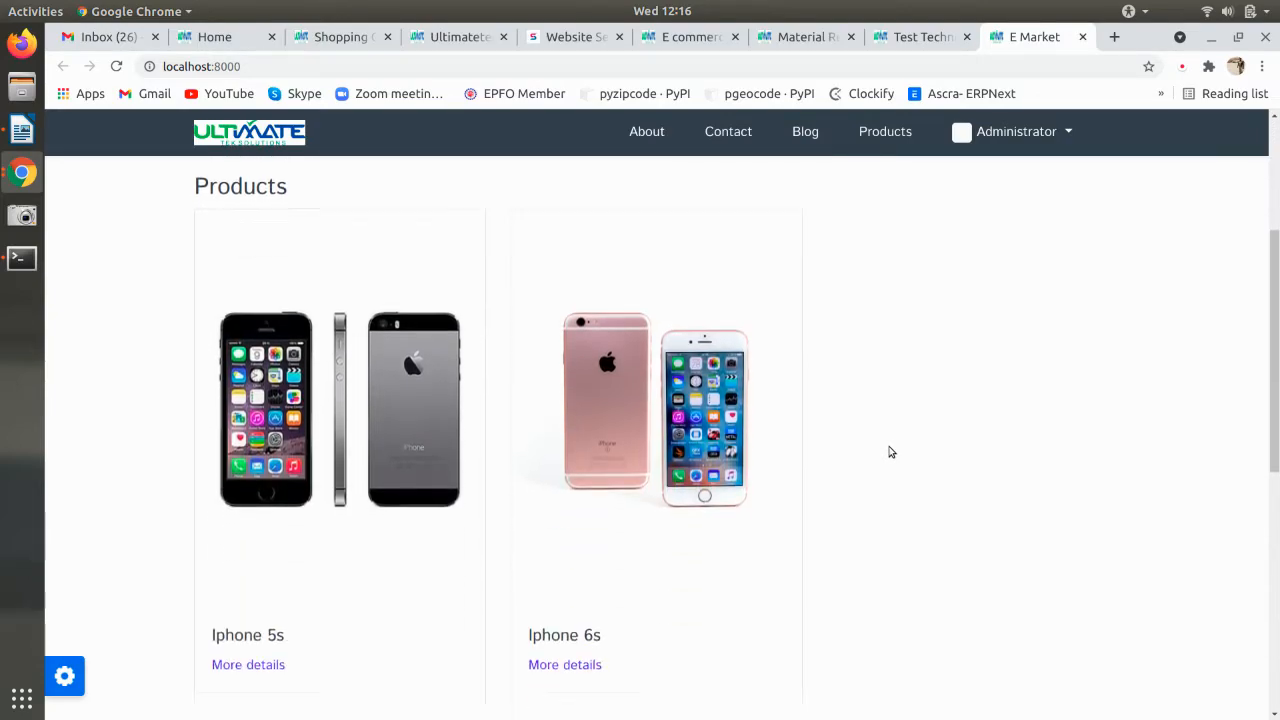
{"action": "scroll", "coordinate": [891, 452], "scroll_direction": "down", "scroll_amount": 5}
{"action": "scroll", "coordinate": [889, 451], "scroll_direction": "up", "scroll_amount": 3}
{"action": "scroll", "coordinate": [889, 451], "scroll_direction": "down", "scroll_amount": 5}
{"action": "scroll", "coordinate": [884, 459], "scroll_direction": "down", "scroll_amount": 1}
{"action": "scroll", "coordinate": [883, 457], "scroll_direction": "up", "scroll_amount": 6}
{"action": "key", "text": "alt+Tab"}
{"action": "key", "text": "alt+Tab"}
- Clear the Homepage Description and attempt a save, dismissing the missing-fields warning
{"action": "left_click", "coordinate": [915, 37]}
{"action": "scroll", "coordinate": [740, 470], "scroll_direction": "down", "scroll_amount": 5}
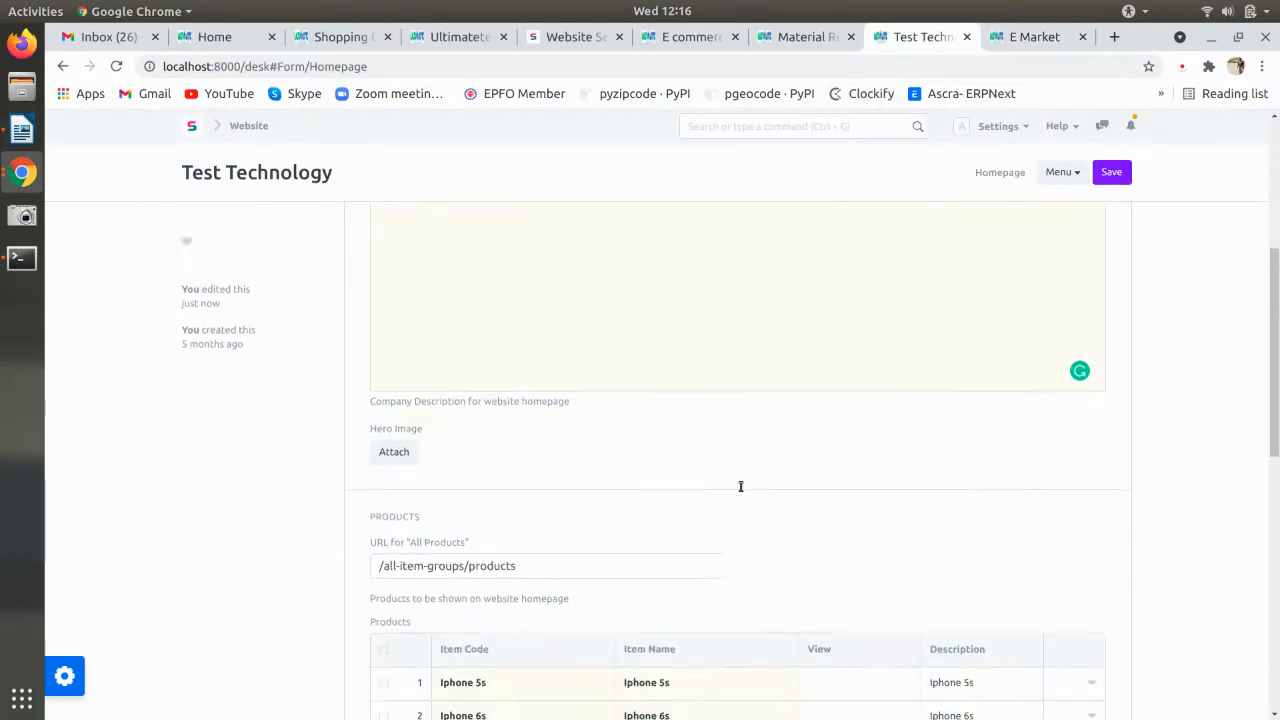
{"action": "scroll", "coordinate": [709, 491], "scroll_direction": "down", "scroll_amount": 6}
{"action": "scroll", "coordinate": [517, 363], "scroll_direction": "up", "scroll_amount": 3}
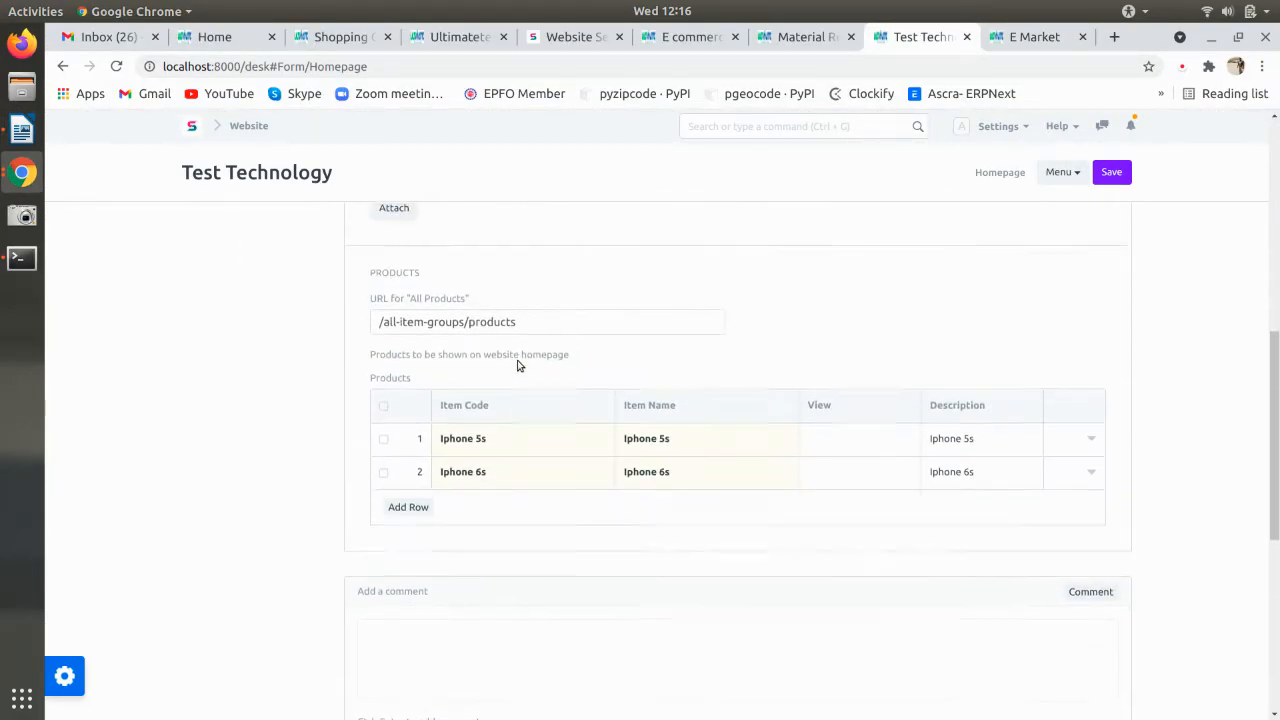
{"action": "scroll", "coordinate": [517, 363], "scroll_direction": "up", "scroll_amount": 6}
{"action": "left_click", "coordinate": [537, 540]}
{"action": "key", "text": "ctrl+a"}
{"action": "key", "text": "BackSpace"}
{"action": "key", "text": "ctrl+s"}
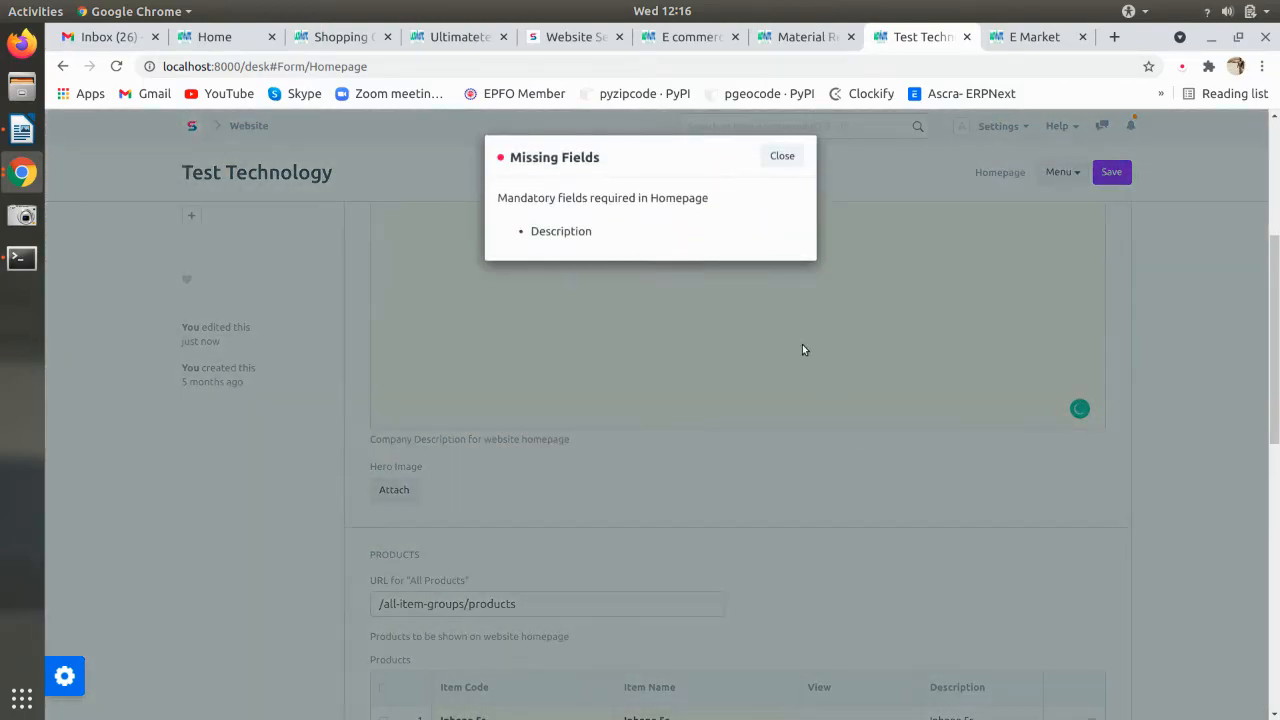
{"action": "left_click", "coordinate": [778, 158]}
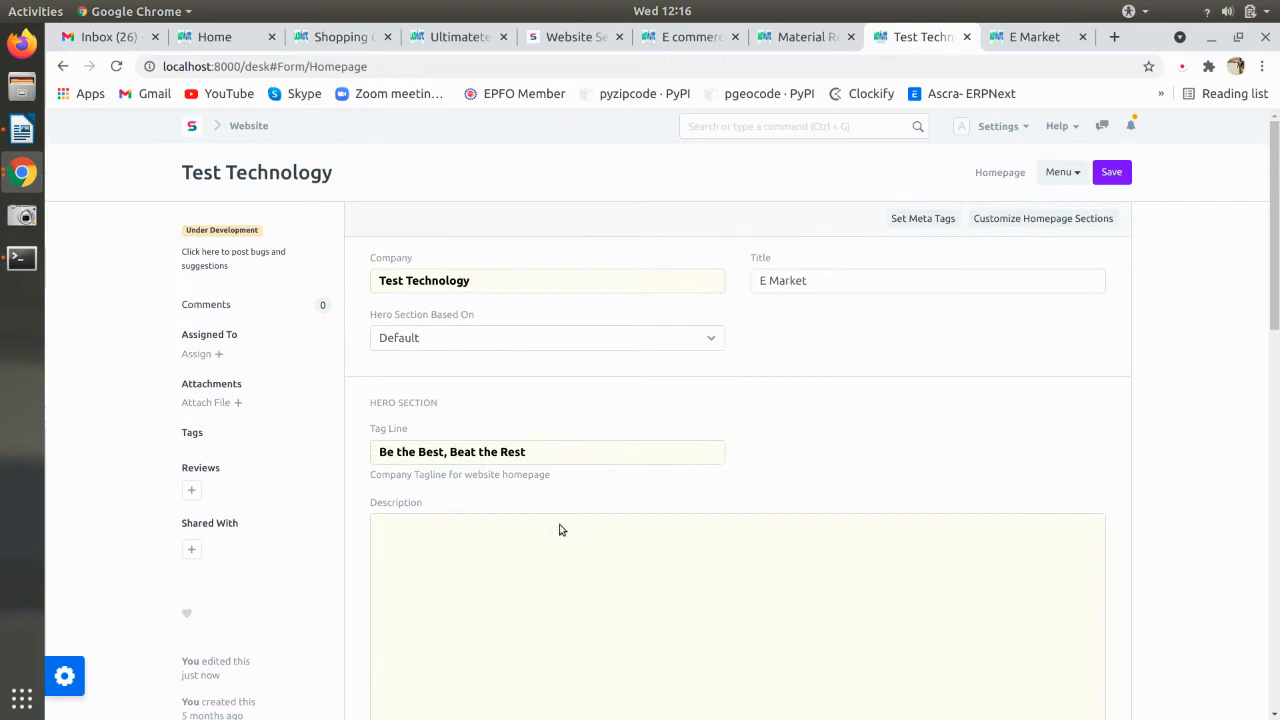
- Restore the 'E-Commerce website' description, save, and reload the E Market storefront
{"action": "double_click", "coordinate": [558, 455]}
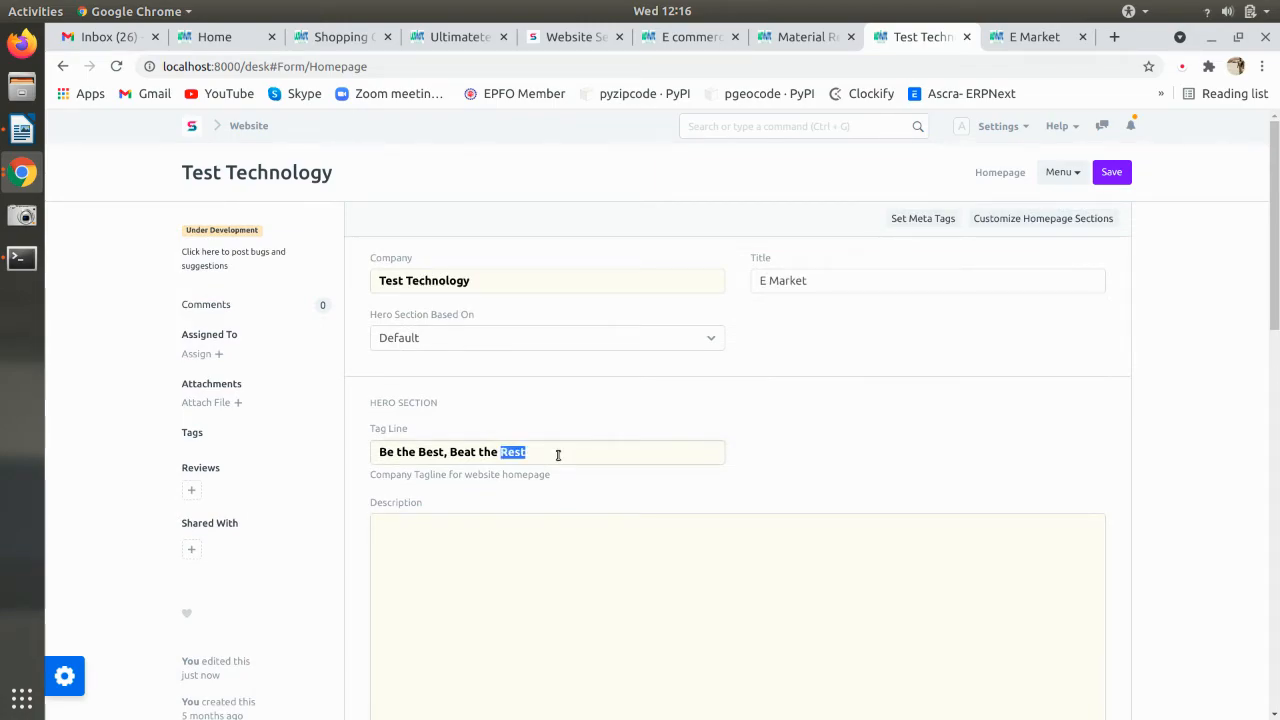
{"action": "left_click", "coordinate": [514, 538]}
{"action": "key", "text": "ctrl+z"}
{"action": "left_click", "coordinate": [630, 586]}
{"action": "key", "text": "ctrl+s"}
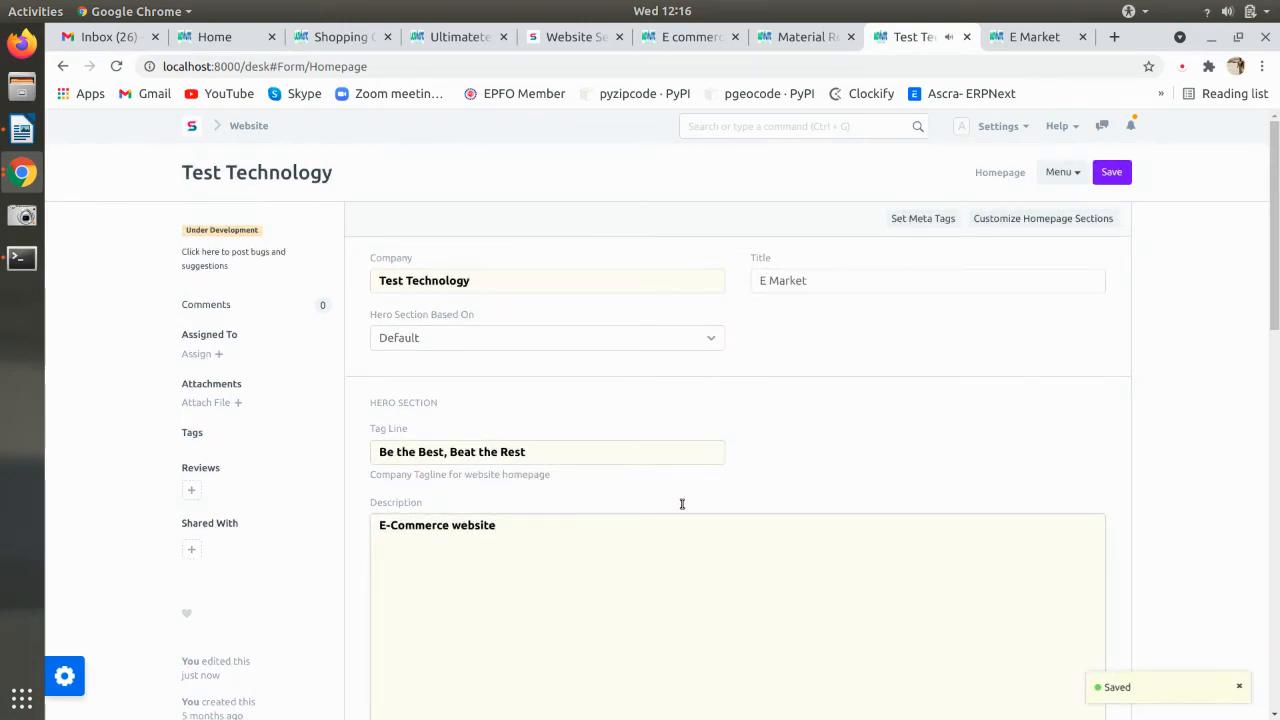
{"action": "left_click", "coordinate": [1030, 36]}
{"action": "key", "text": "F5"}
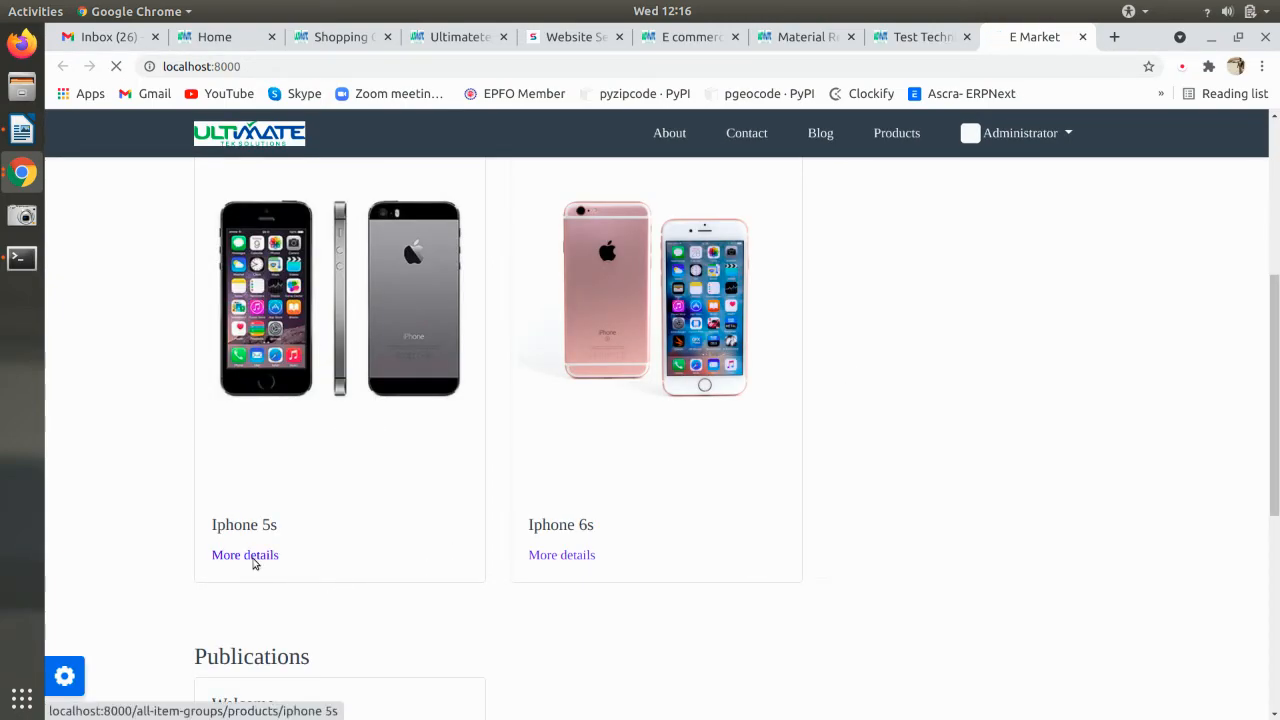
- View the Iphone 5s product details page, then return to the E commerce website theme form
{"action": "left_click", "coordinate": [254, 561]}
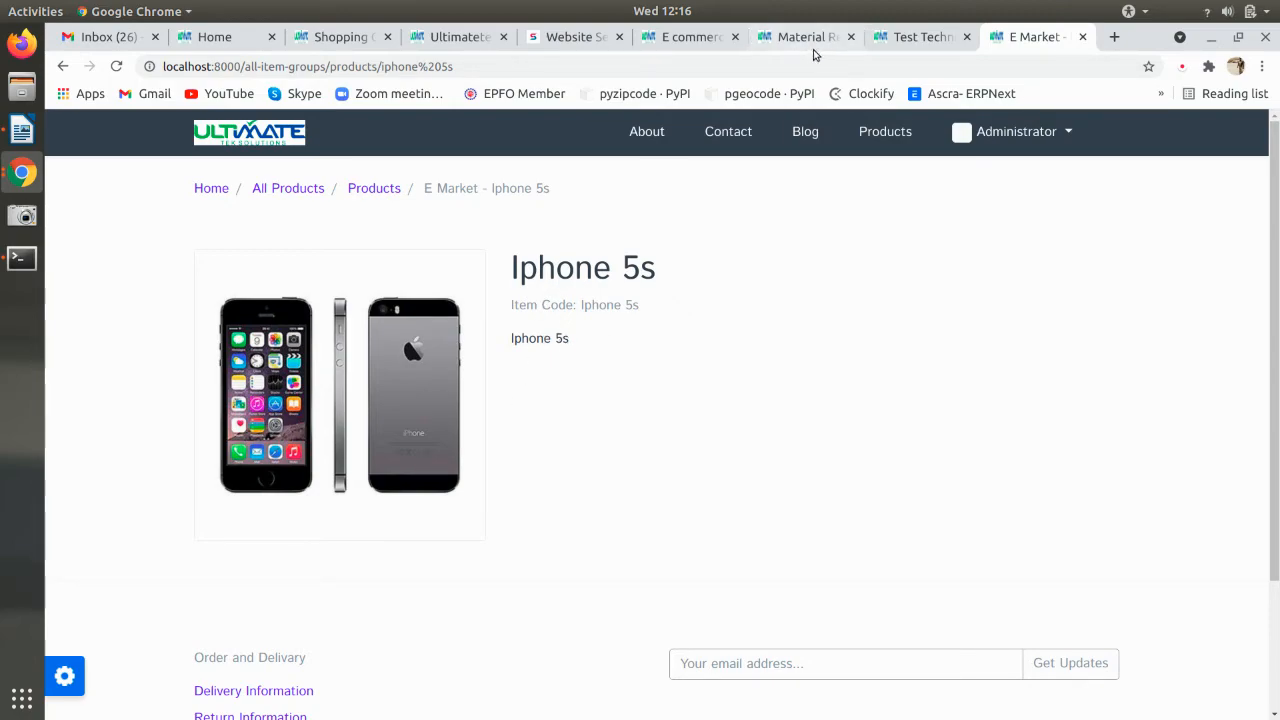
{"action": "left_click", "coordinate": [710, 42]}
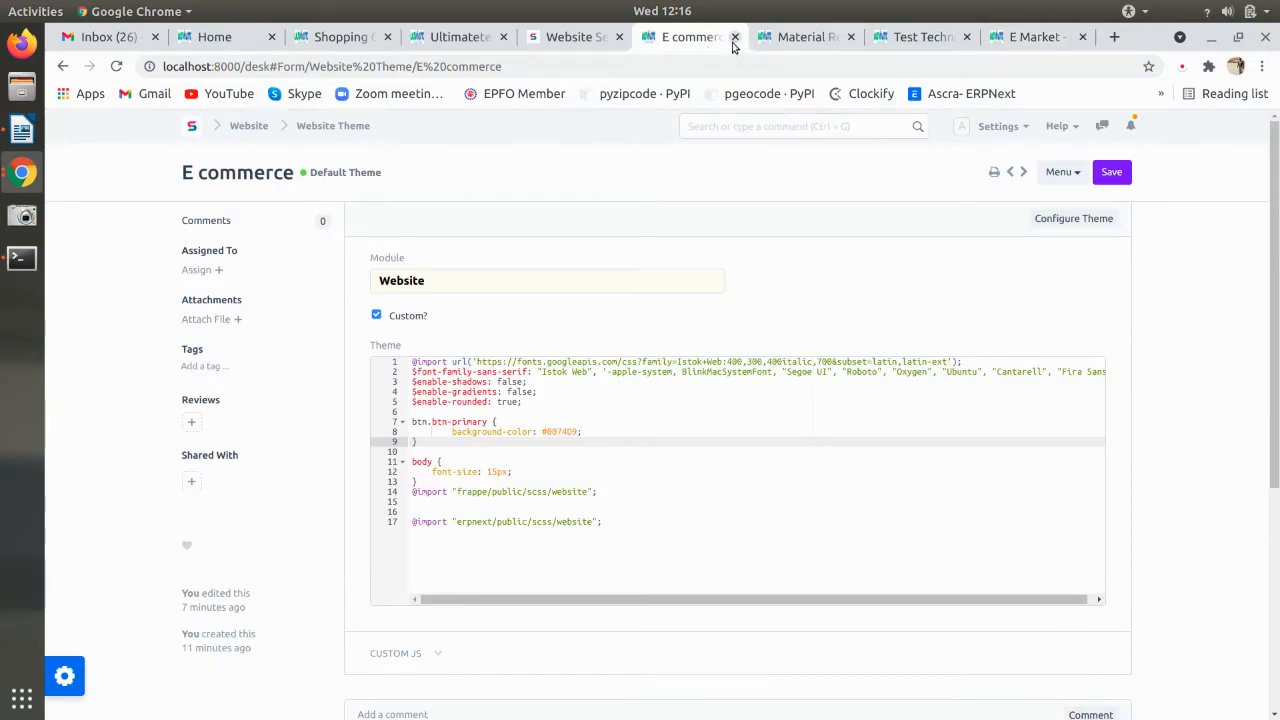
- Give the Iphone 5s item the description 'Iphone 5s 6GB, 2 RAM, 5.11inch' and save
{"action": "left_click", "coordinate": [741, 127]}
{"action": "type", "text": "item"}
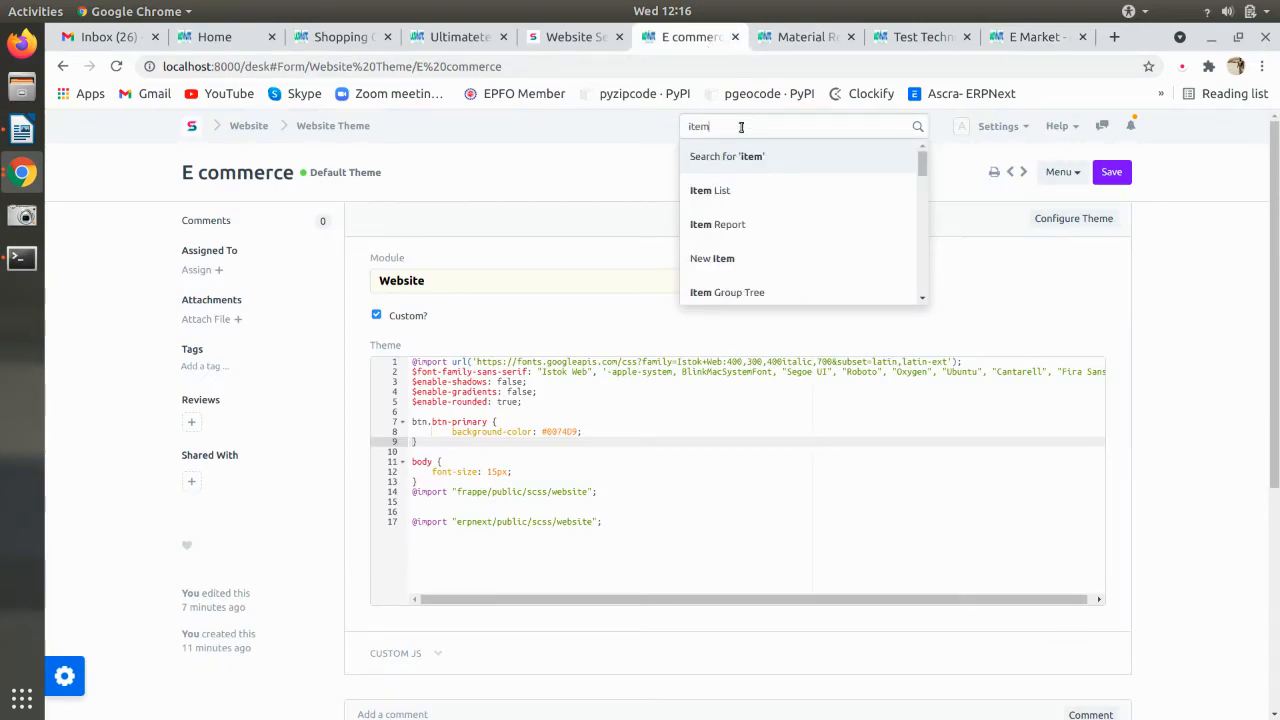
{"action": "left_click", "coordinate": [790, 190]}
{"action": "left_click", "coordinate": [486, 378]}
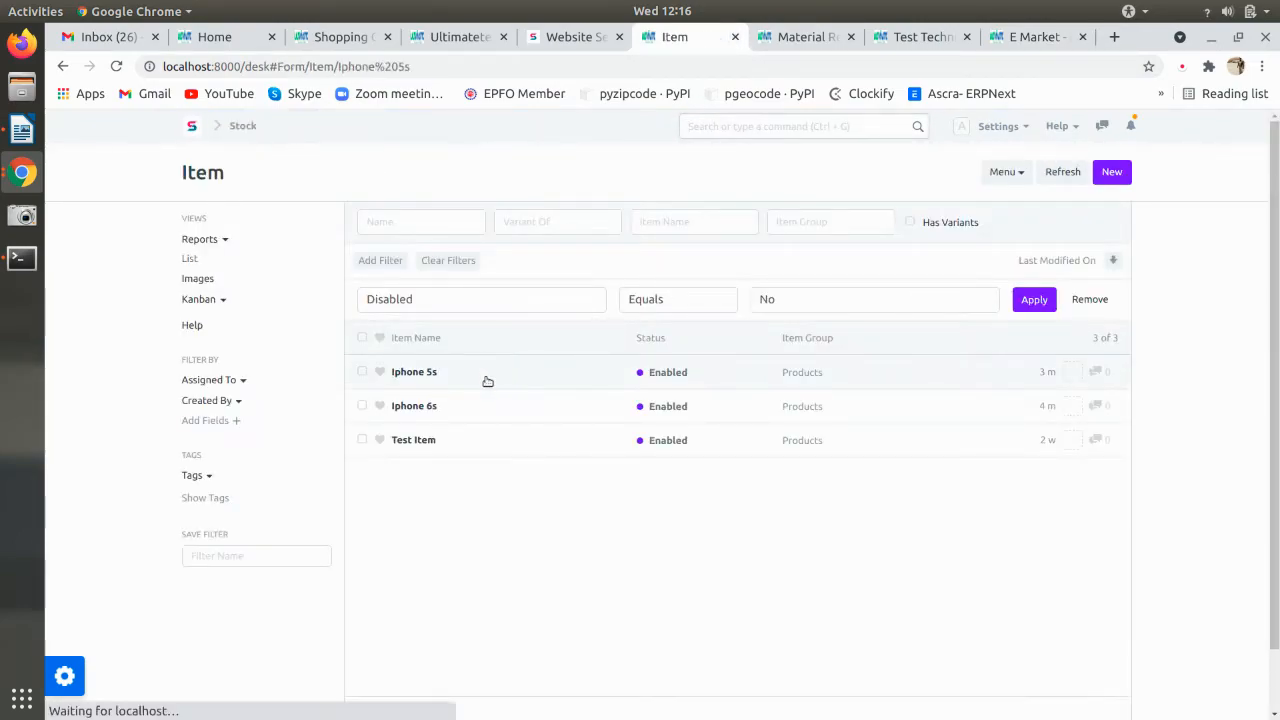
{"action": "scroll", "coordinate": [451, 455], "scroll_direction": "down", "scroll_amount": 5}
{"action": "scroll", "coordinate": [451, 455], "scroll_direction": "down", "scroll_amount": 15}
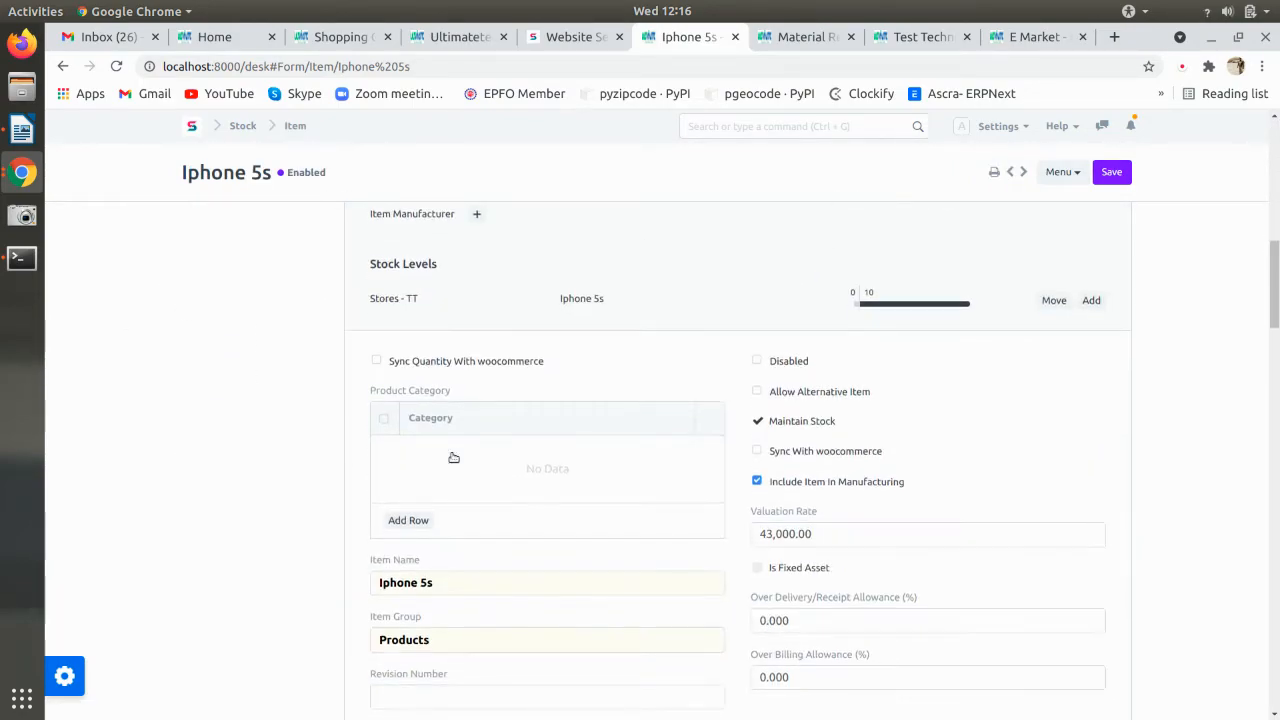
{"action": "scroll", "coordinate": [452, 457], "scroll_direction": "down", "scroll_amount": 2}
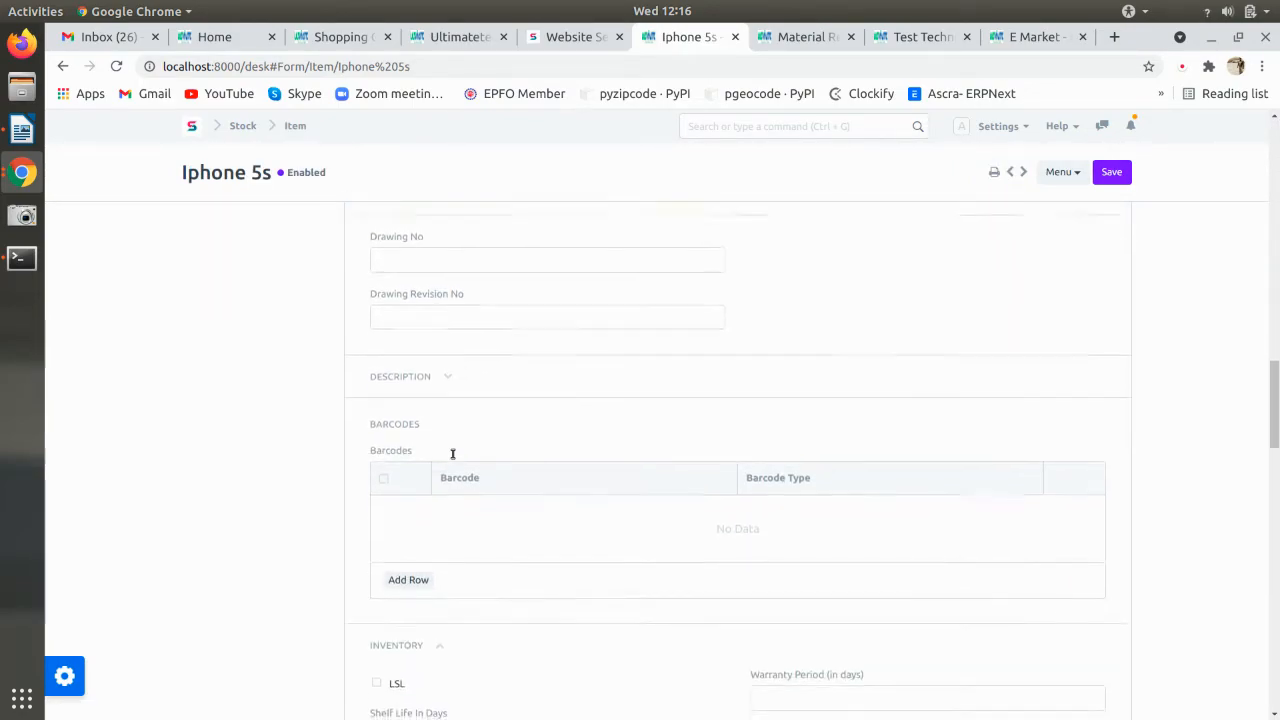
{"action": "left_click", "coordinate": [428, 379]}
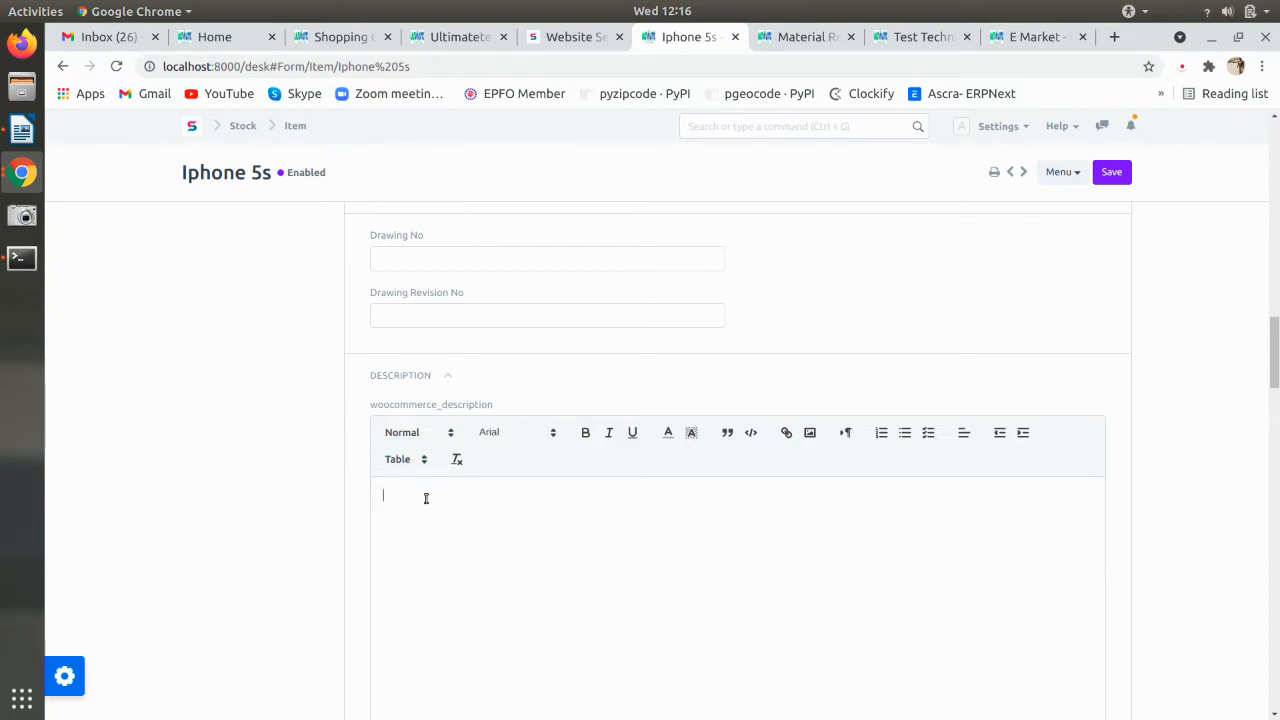
{"action": "type", "text": "Iphone 5s 6GB, 2 RAM, 5.11inch"}
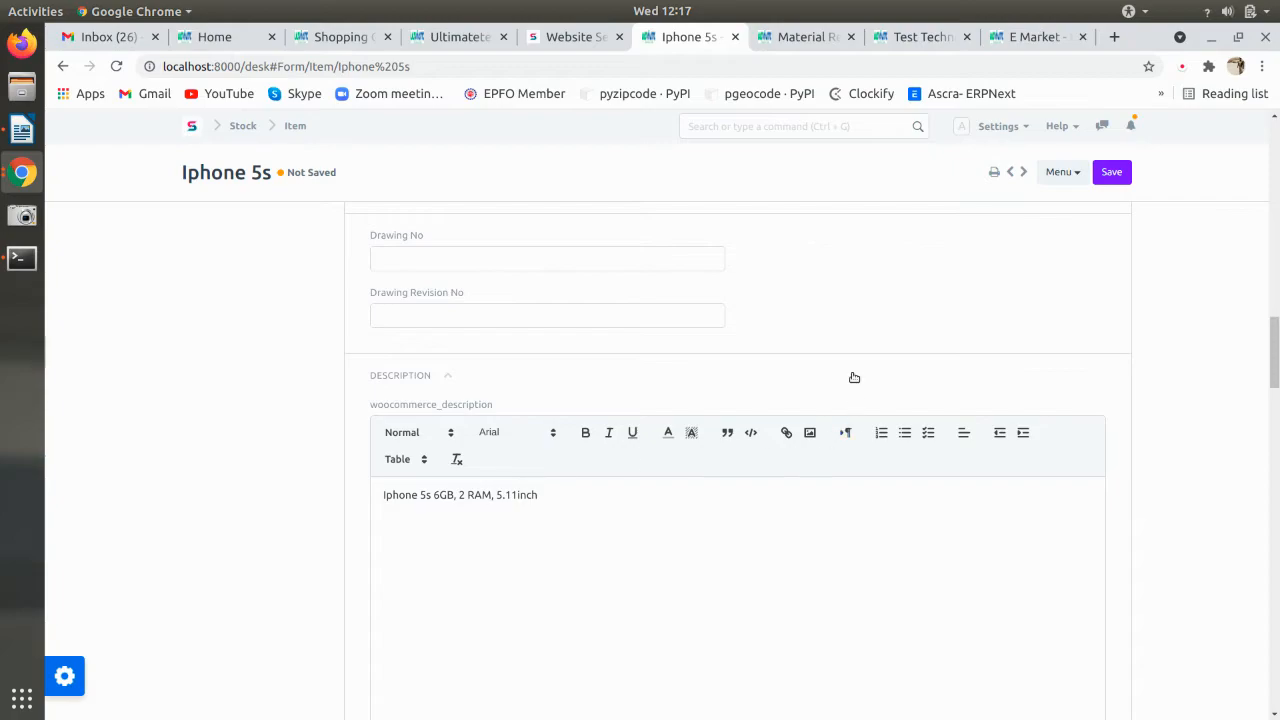
{"action": "key", "text": "ctrl+s"}
- Reload the Iphone 5s storefront page and go back to the Homepage settings form
{"action": "left_click", "coordinate": [1020, 37]}
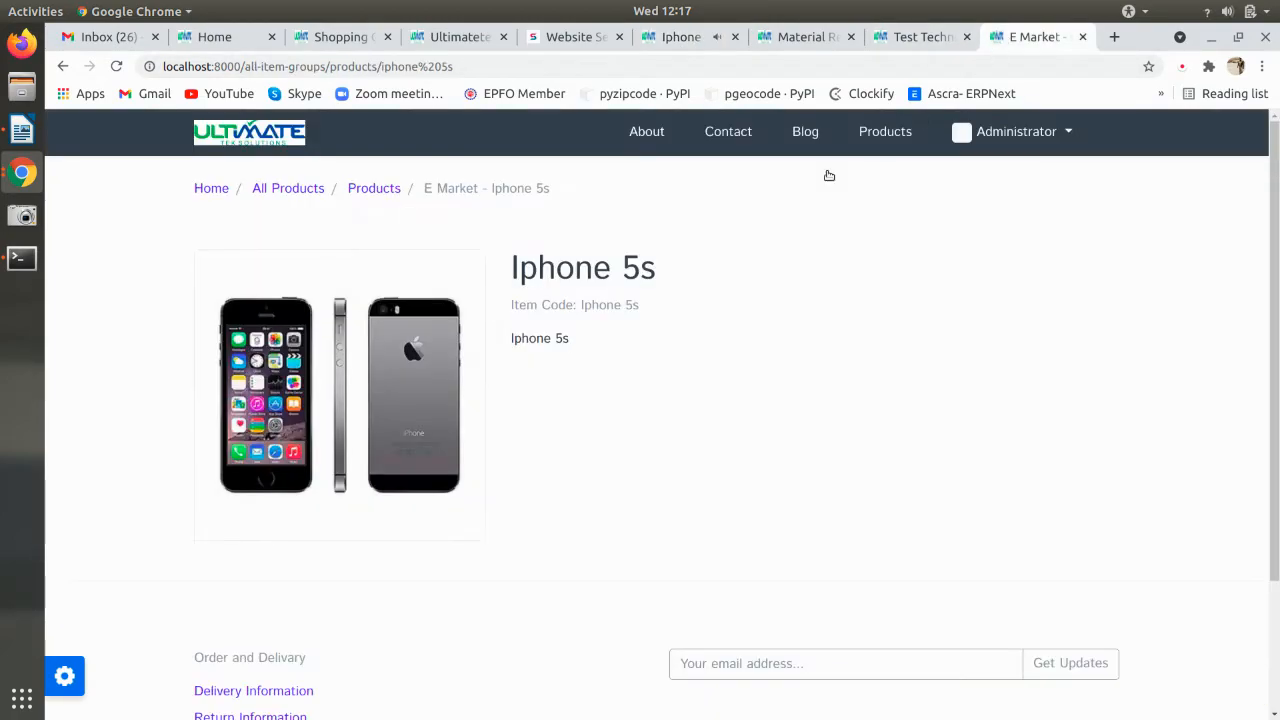
{"action": "key", "text": "F5"}
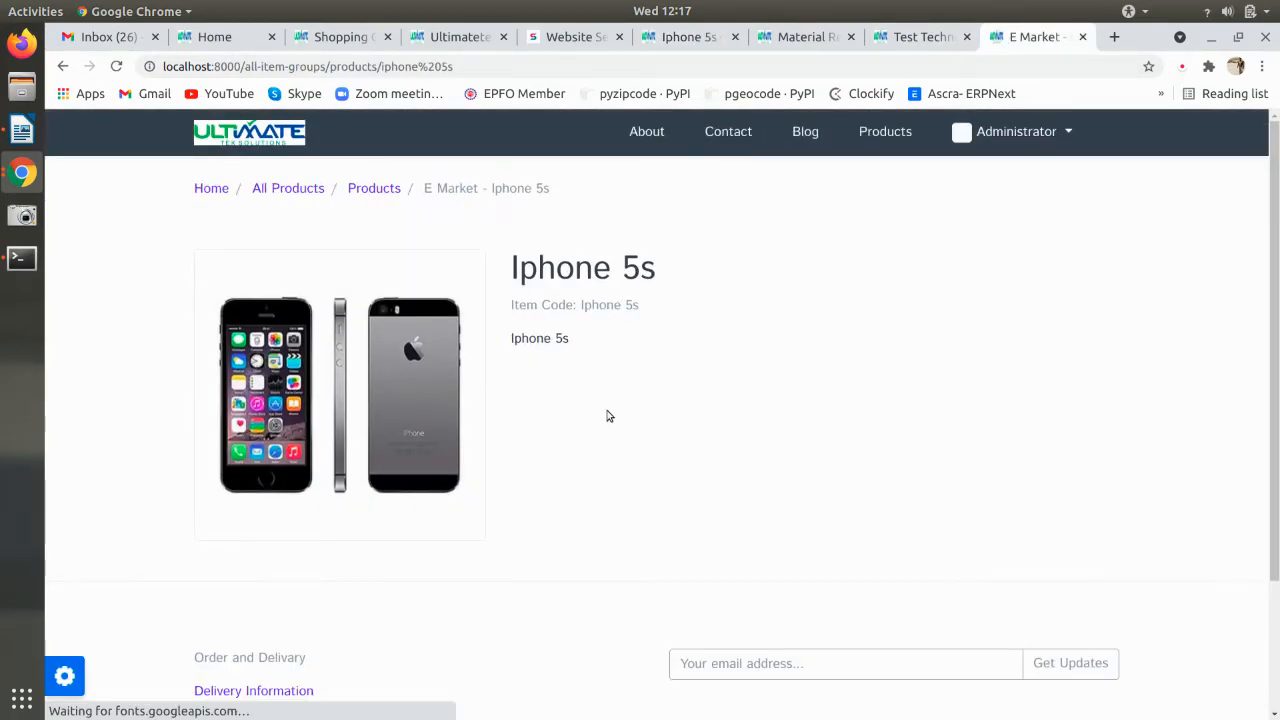
{"action": "left_click", "coordinate": [398, 190]}
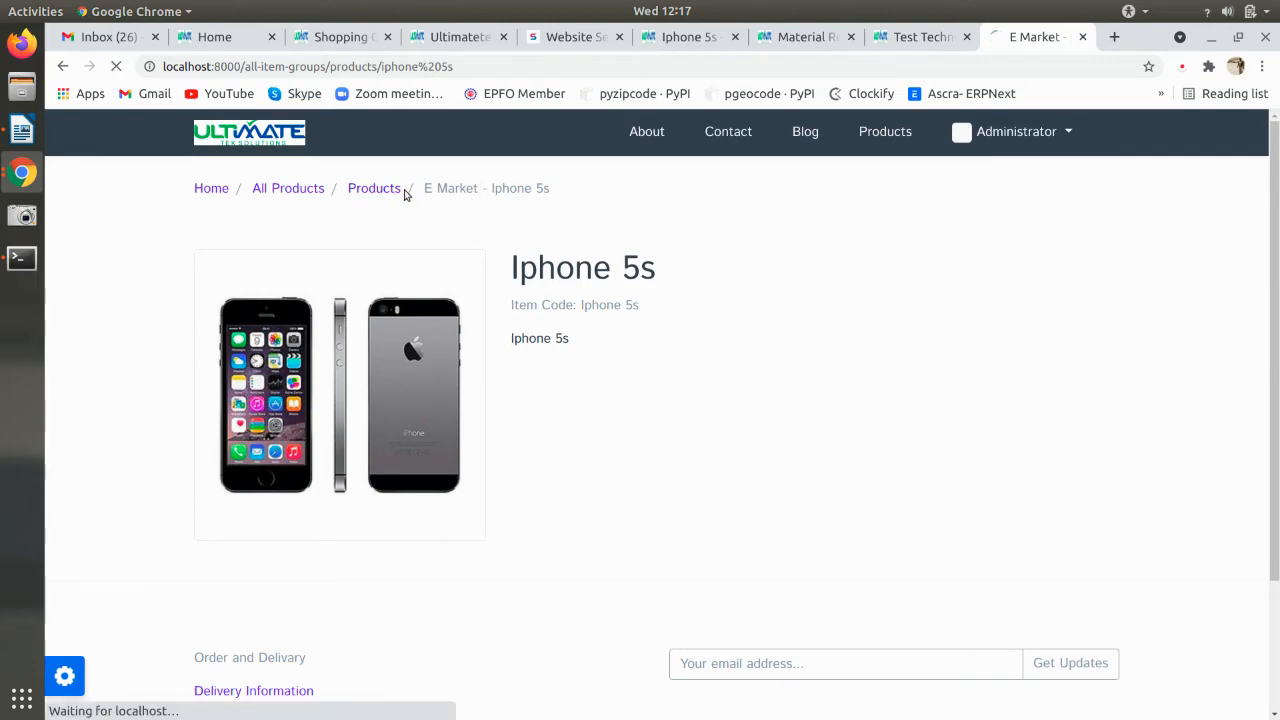
{"action": "left_click", "coordinate": [908, 44]}
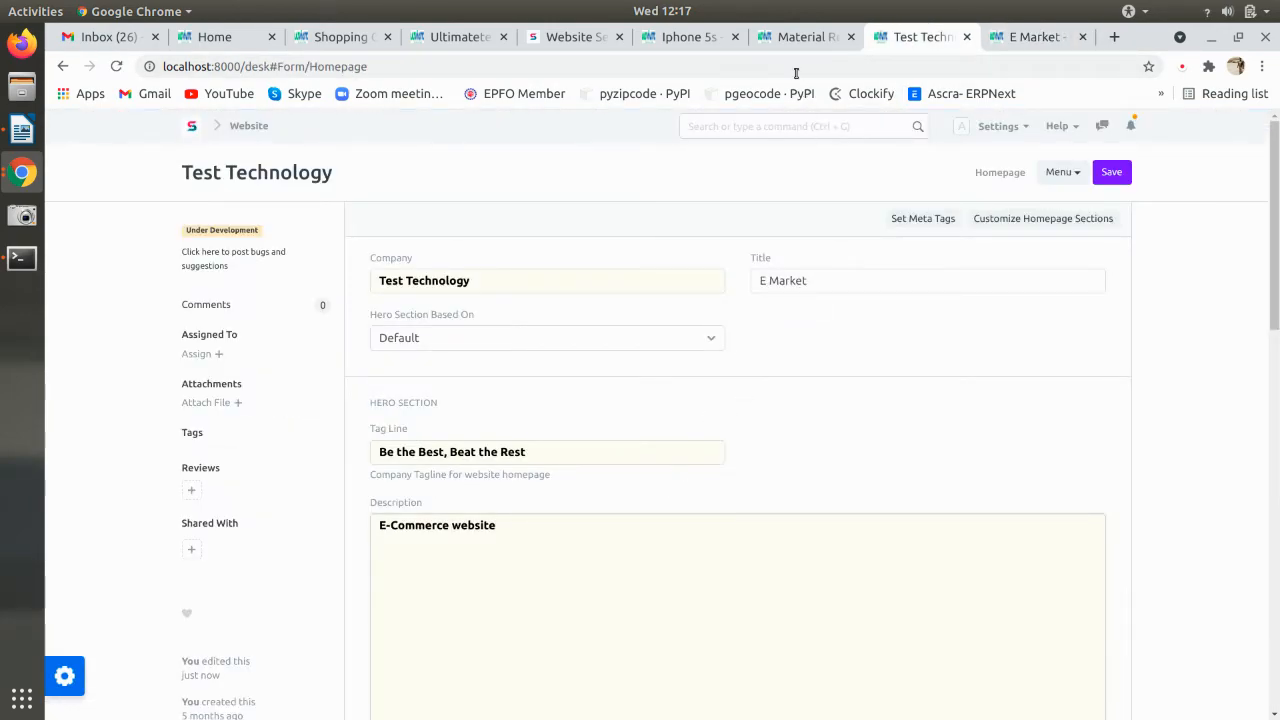
{"action": "left_click", "coordinate": [798, 37]}
{"action": "left_click", "coordinate": [900, 44]}
{"action": "scroll", "coordinate": [651, 454], "scroll_direction": "down", "scroll_amount": 8}
{"action": "scroll", "coordinate": [653, 460], "scroll_direction": "down", "scroll_amount": 3}
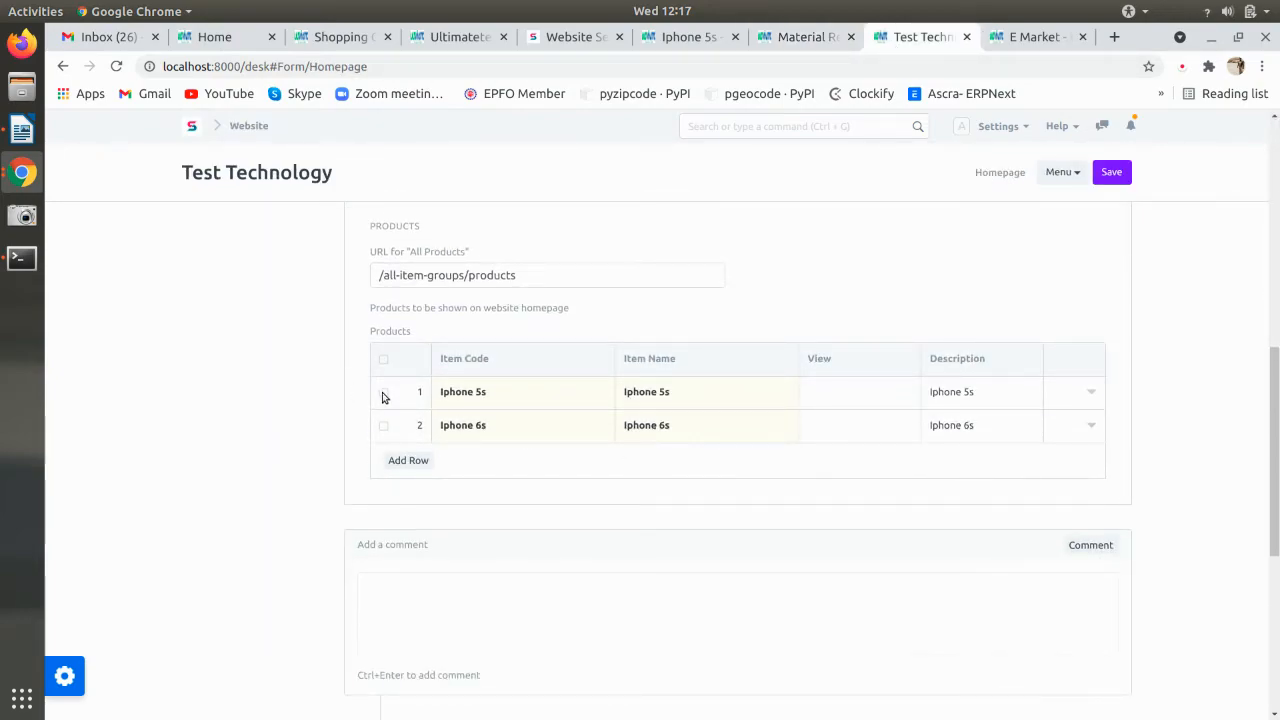
- Replace the Iphone 5s row with a new first row set to Iphone 5s, save, and recheck its storefront page
{"action": "left_click", "coordinate": [384, 393]}
{"action": "left_click", "coordinate": [403, 460]}
{"action": "left_click", "coordinate": [408, 427]}
{"action": "left_click_drag", "start_coordinate": [420, 430], "coordinate": [462, 398]}
{"action": "left_click", "coordinate": [461, 396]}
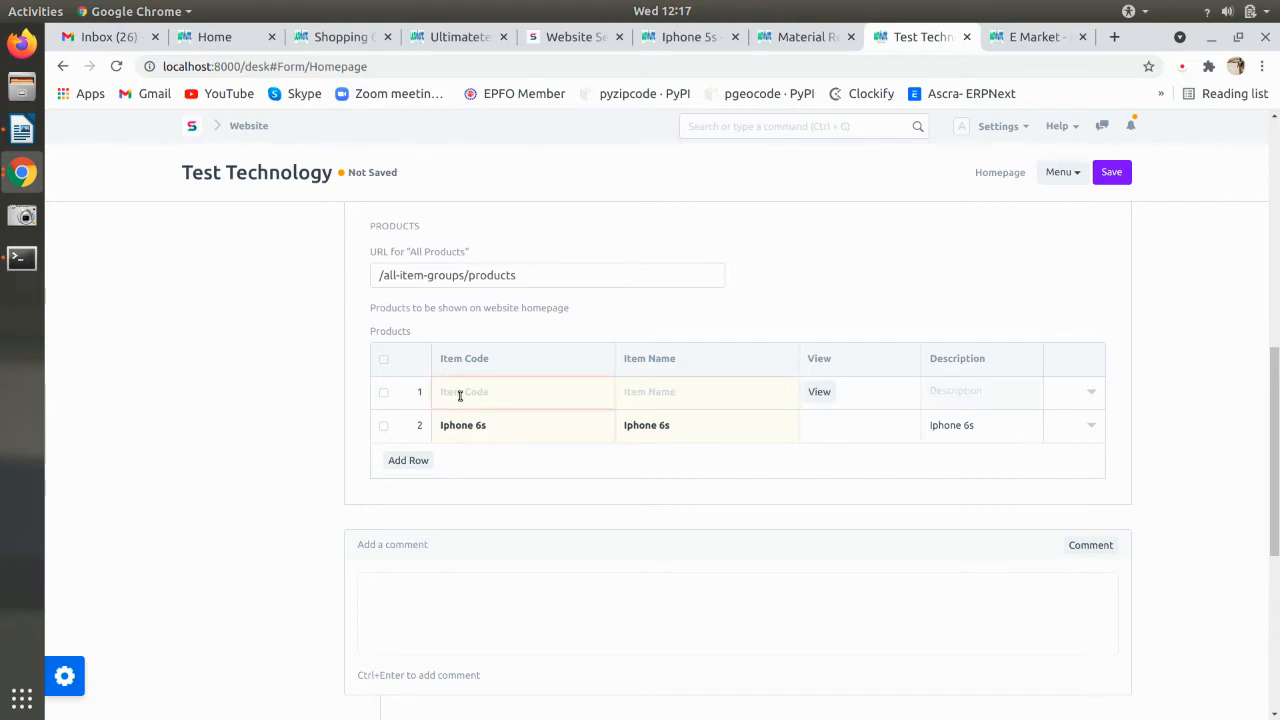
{"action": "left_click", "coordinate": [465, 422]}
{"action": "key", "text": "ctrl+s"}
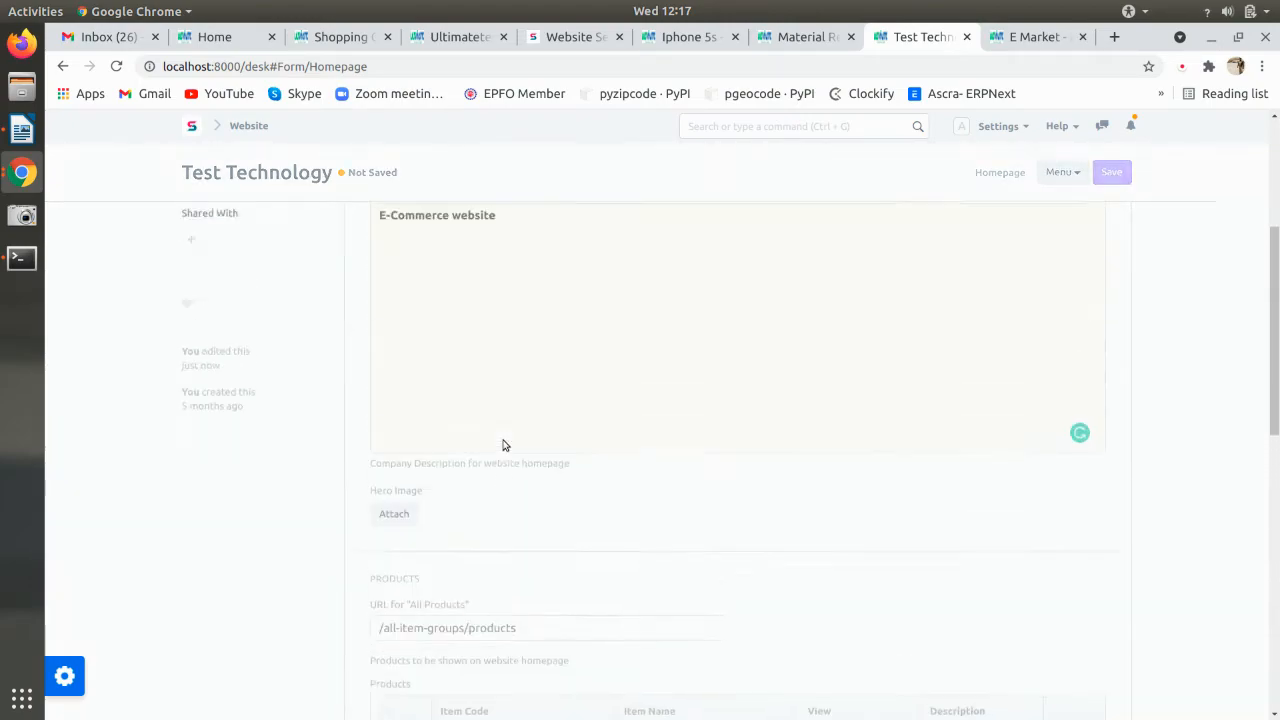
{"action": "left_click", "coordinate": [1035, 37]}
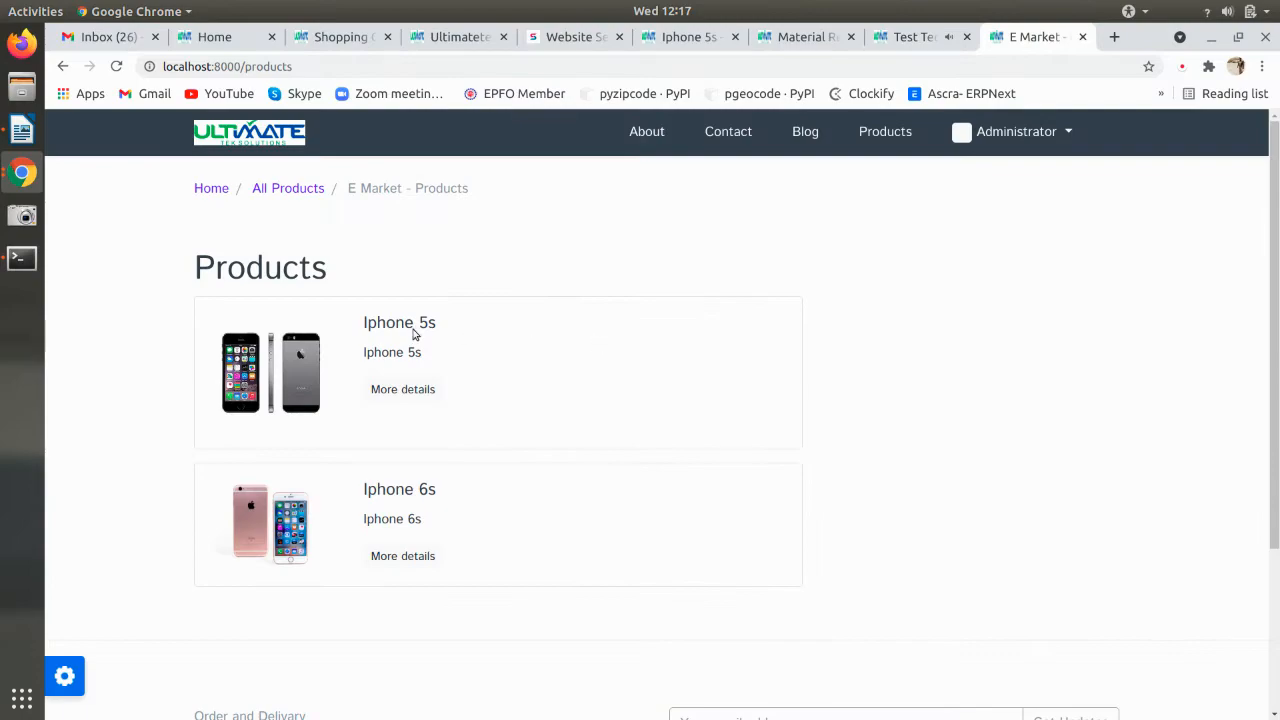
{"action": "left_click", "coordinate": [381, 389]}
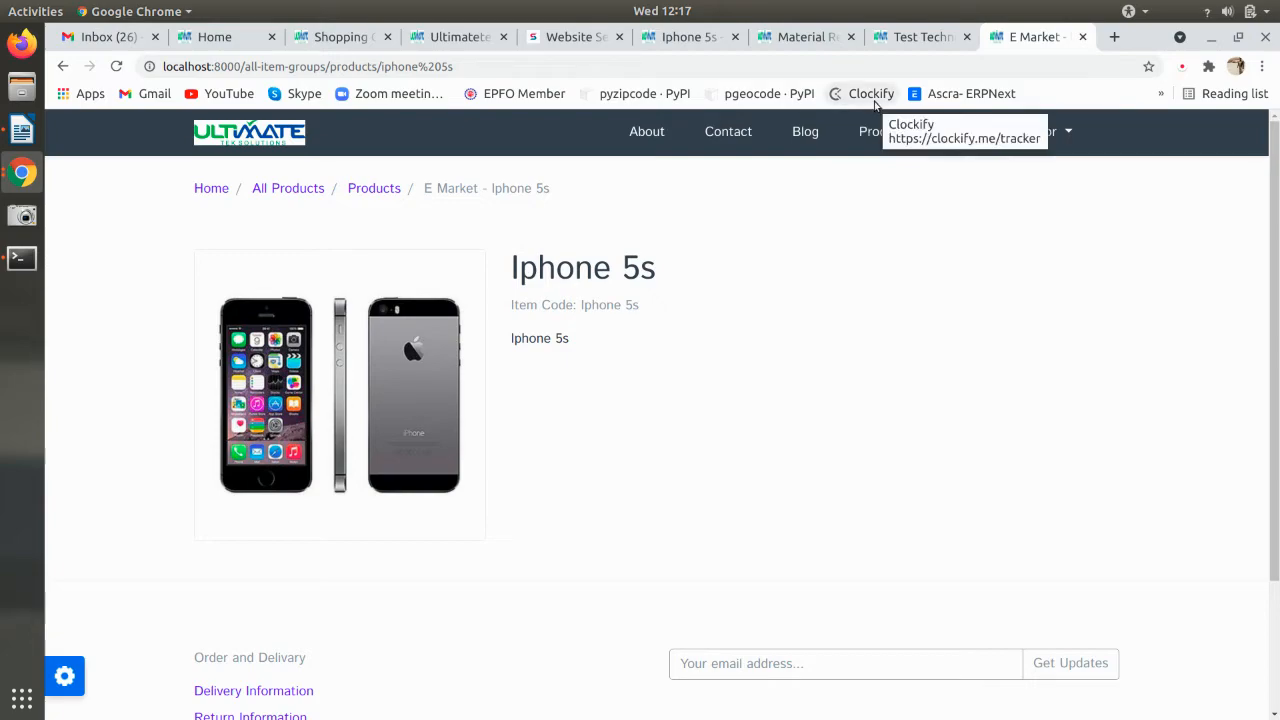
- Go to the Iphone 5s item form and select its Description text
{"action": "left_click", "coordinate": [905, 38]}
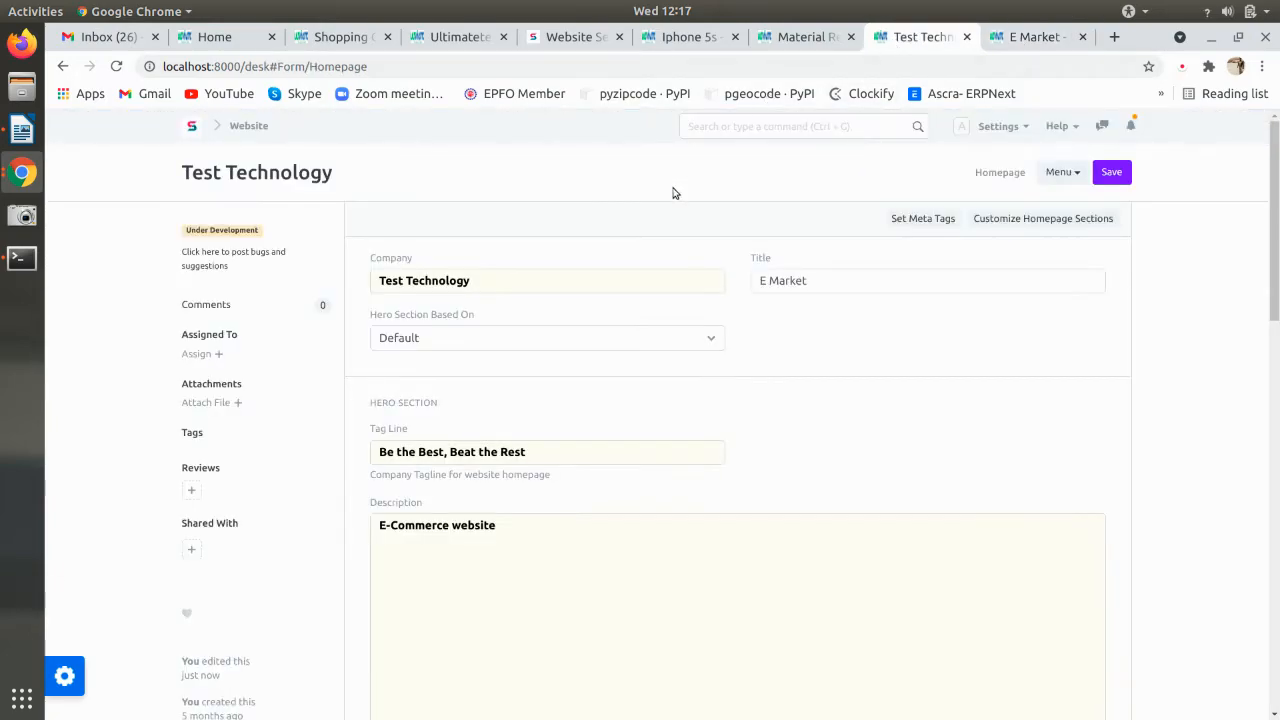
{"action": "left_click", "coordinate": [790, 37]}
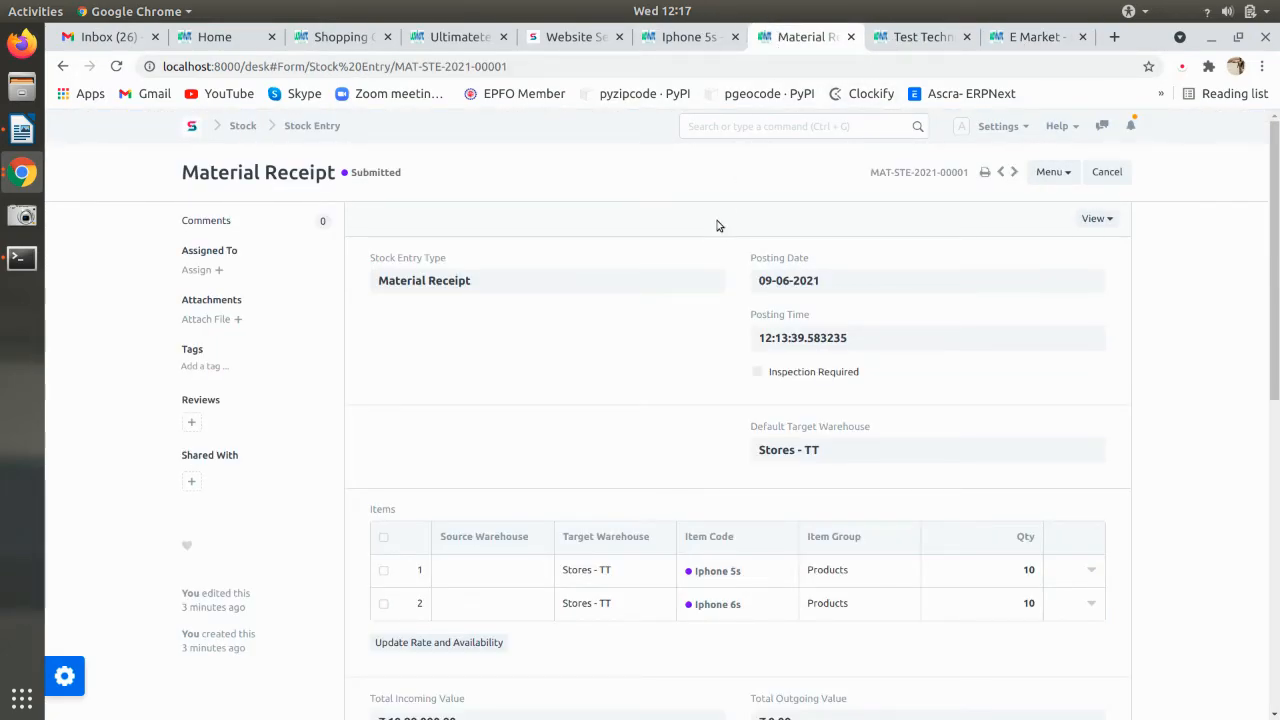
{"action": "left_click", "coordinate": [690, 37]}
{"action": "scroll", "coordinate": [545, 385], "scroll_direction": "down", "scroll_amount": 15}
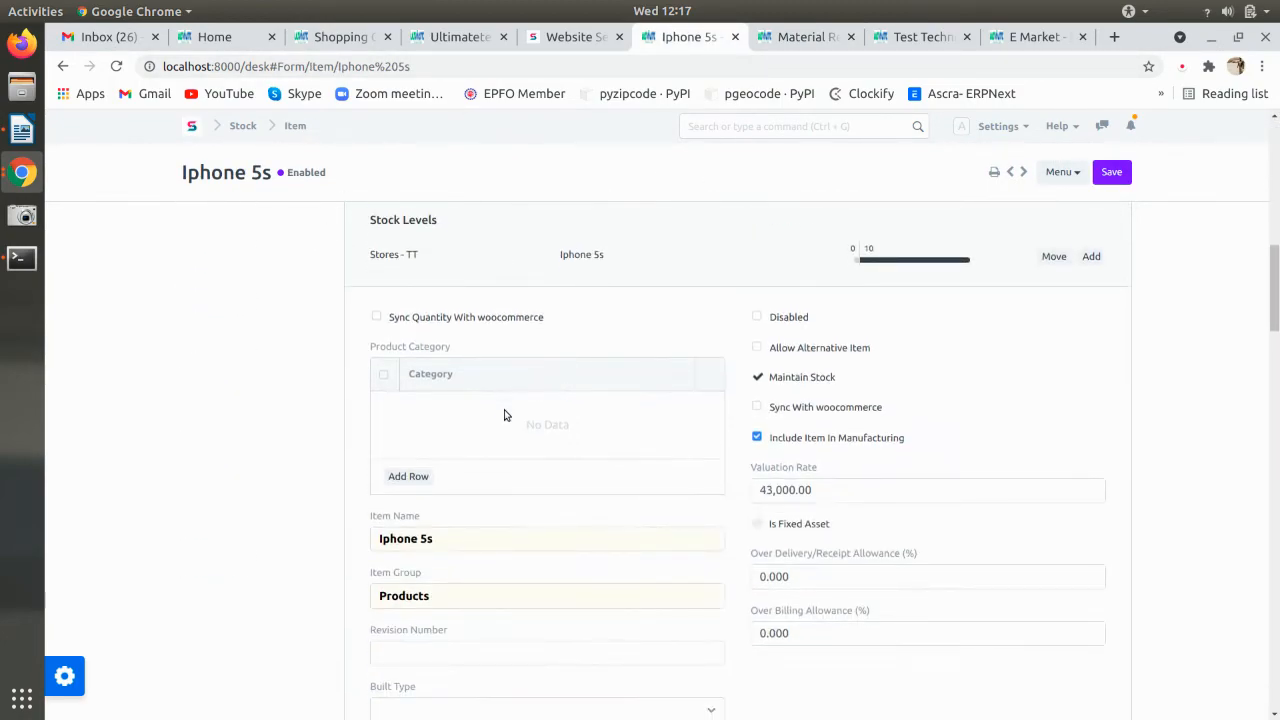
{"action": "scroll", "coordinate": [505, 408], "scroll_direction": "down", "scroll_amount": 9}
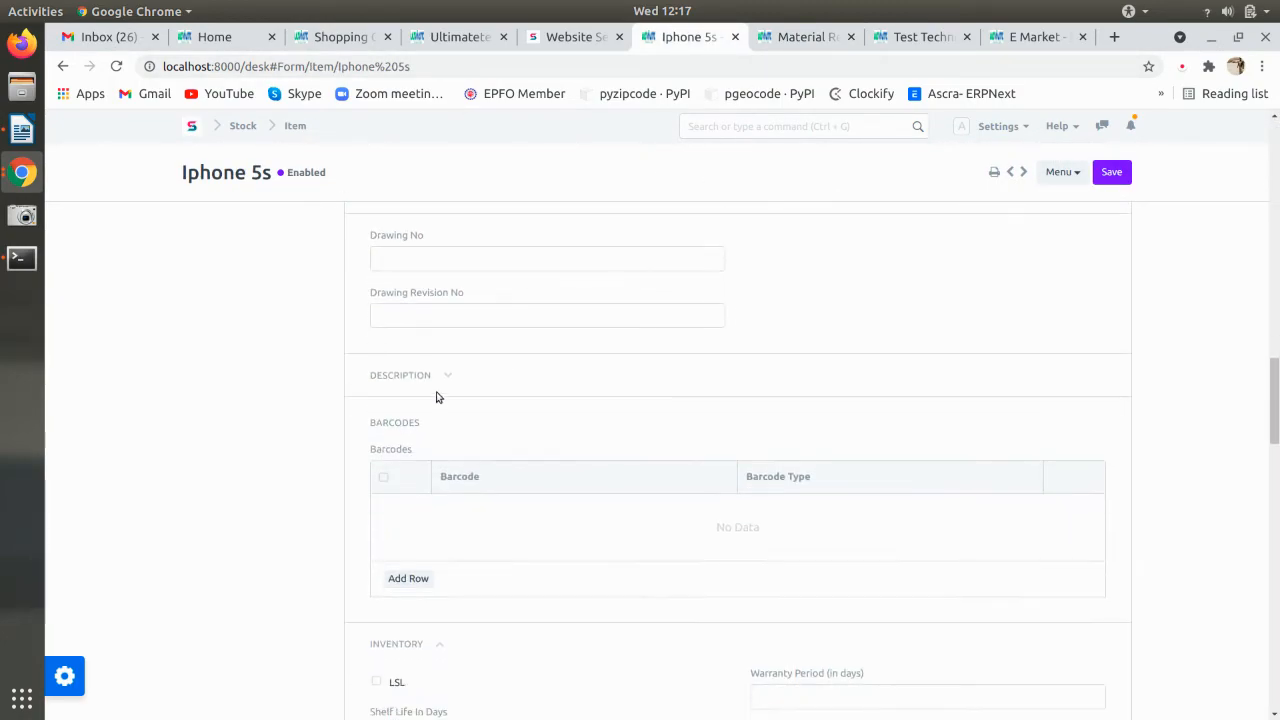
{"action": "left_click", "coordinate": [446, 377]}
{"action": "left_click_drag", "start_coordinate": [581, 507], "coordinate": [274, 471]}
{"action": "key", "text": "ctrl+c"}
- Paste the spec text into the Website section's Image Description and save the item
{"action": "scroll", "coordinate": [294, 457], "scroll_direction": "down", "scroll_amount": 10}
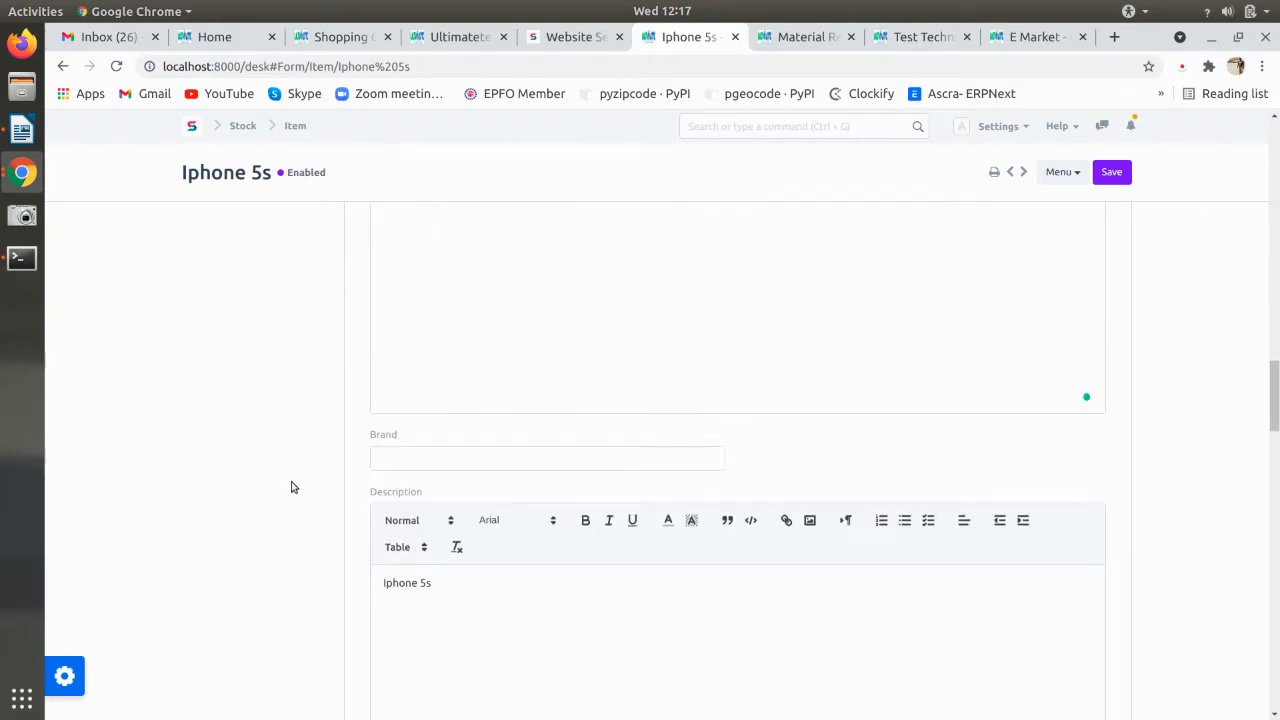
{"action": "scroll", "coordinate": [311, 484], "scroll_direction": "down", "scroll_amount": 6}
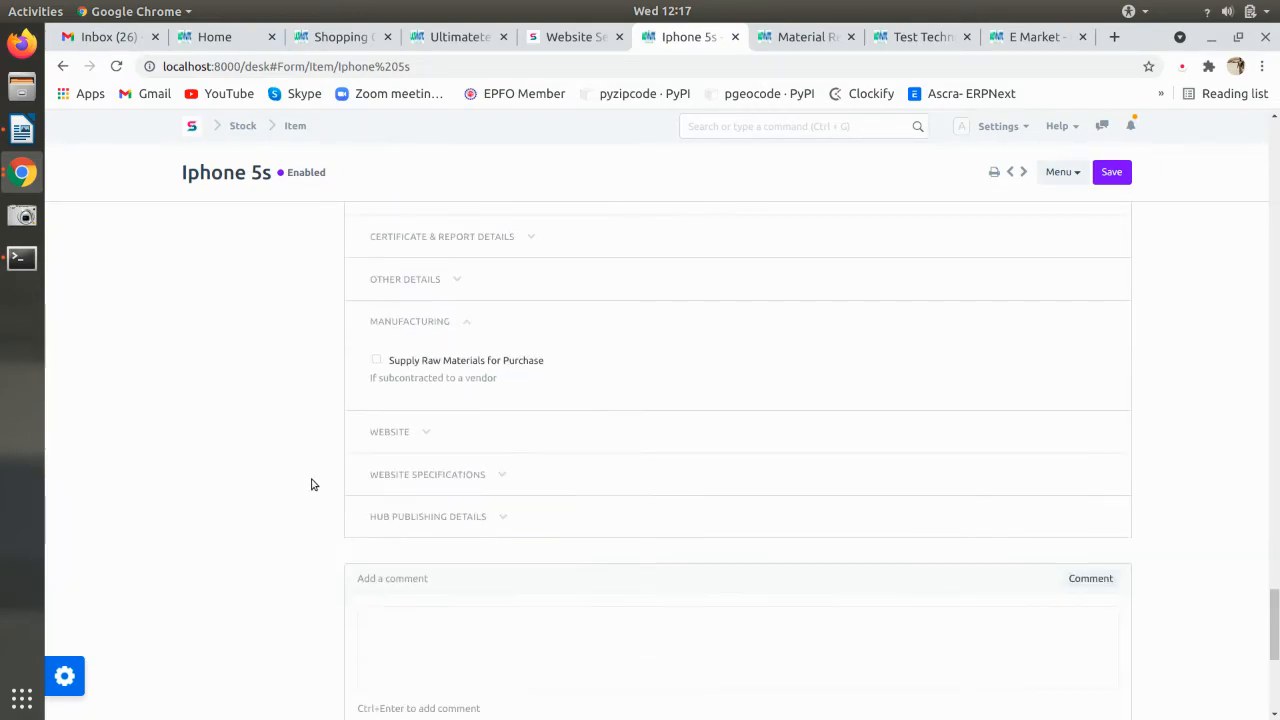
{"action": "left_click", "coordinate": [400, 433]}
{"action": "scroll", "coordinate": [455, 516], "scroll_direction": "down", "scroll_amount": 3}
{"action": "scroll", "coordinate": [448, 520], "scroll_direction": "down", "scroll_amount": 1}
{"action": "left_click", "coordinate": [455, 553]}
{"action": "key", "text": "ctrl+v"}
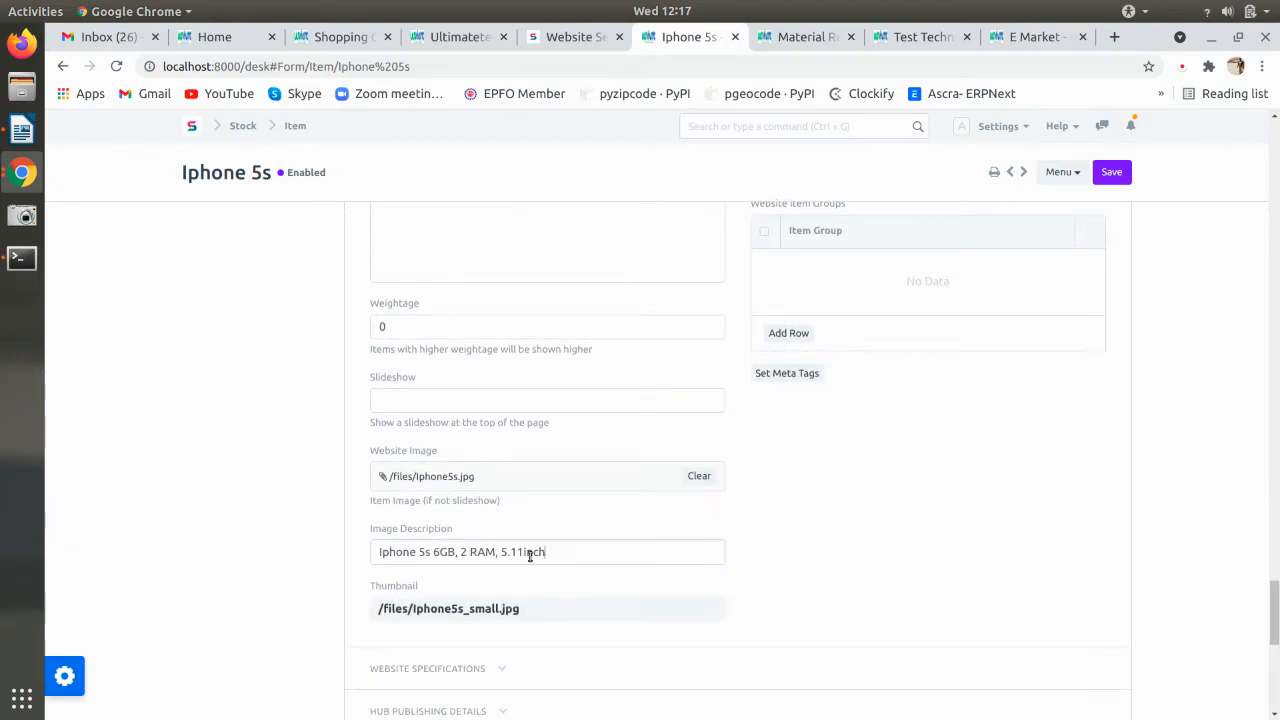
{"action": "key", "text": "ctrl+s"}
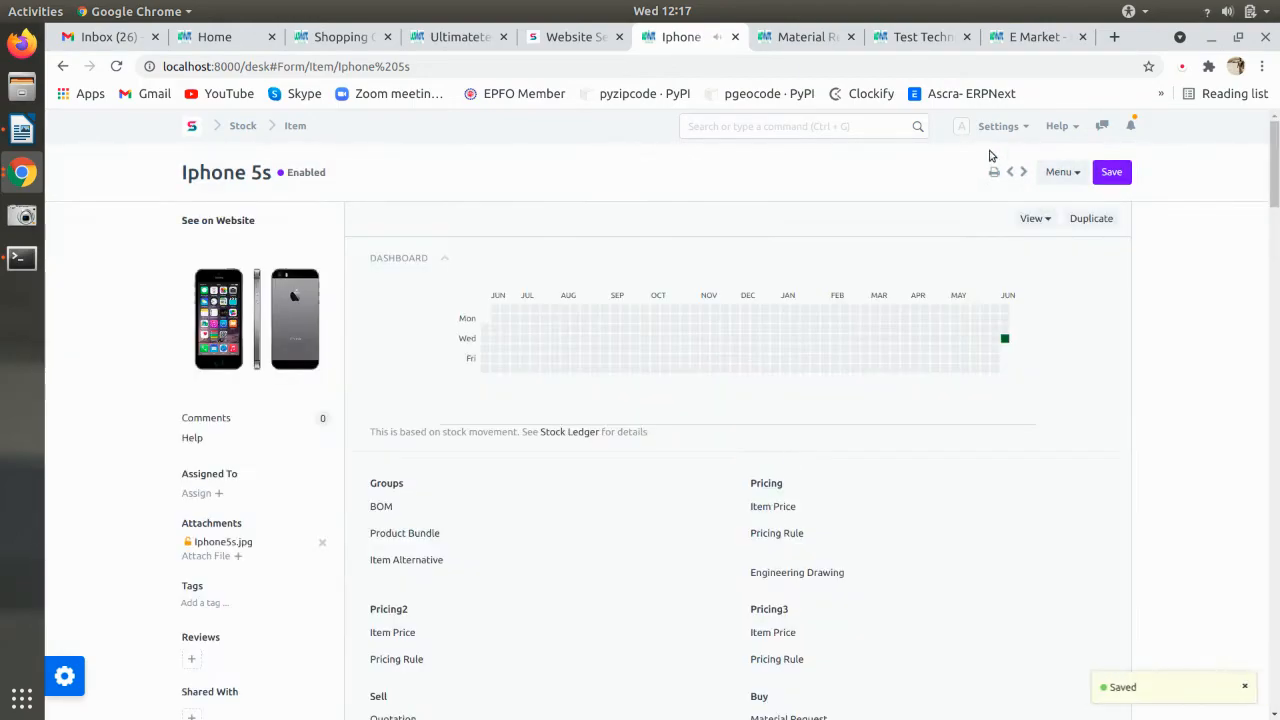
- Check the Iphone 5s storefront page and the other open records, ending on the Homepage settings
{"action": "left_click", "coordinate": [1015, 38]}
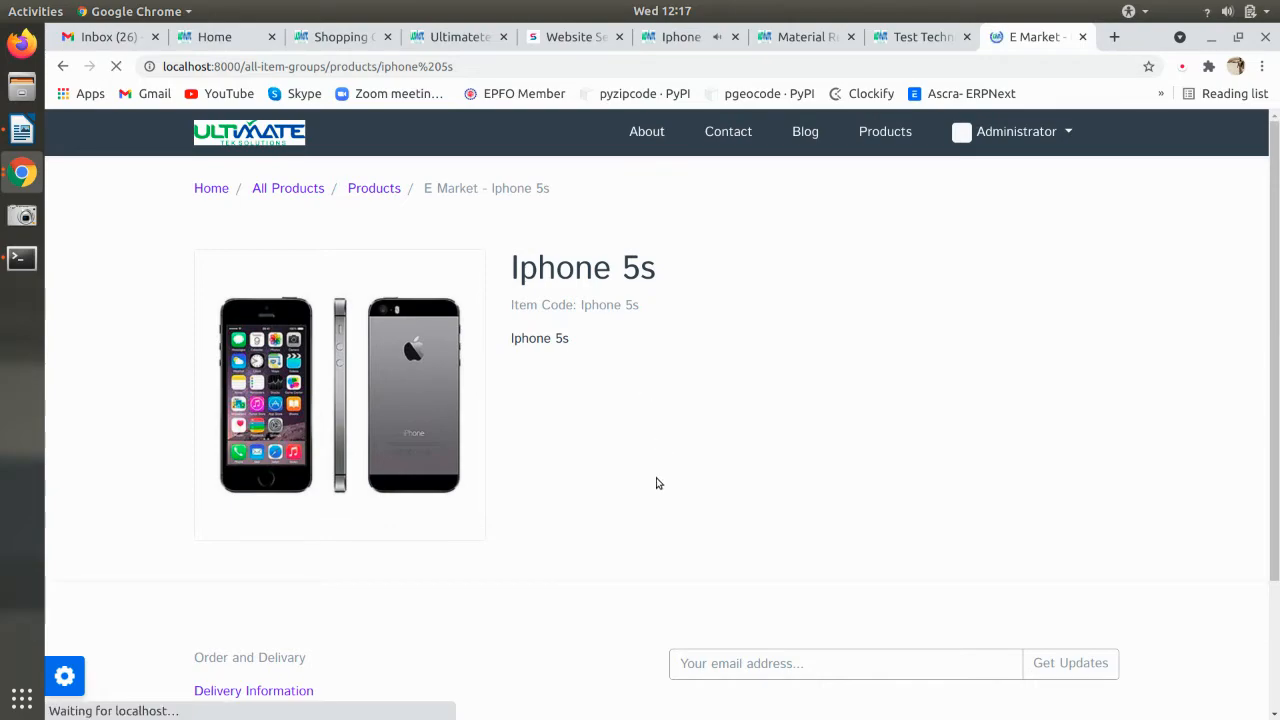
{"action": "left_click", "coordinate": [905, 38]}
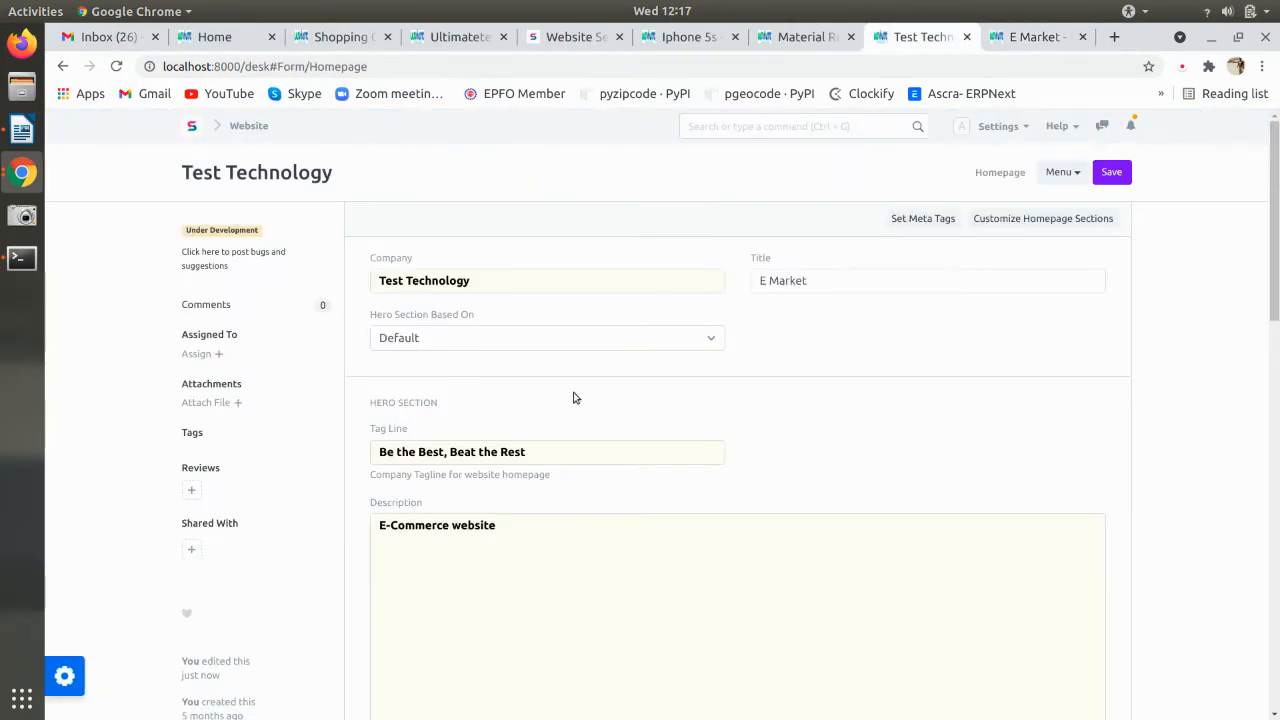
{"action": "left_click", "coordinate": [688, 38]}
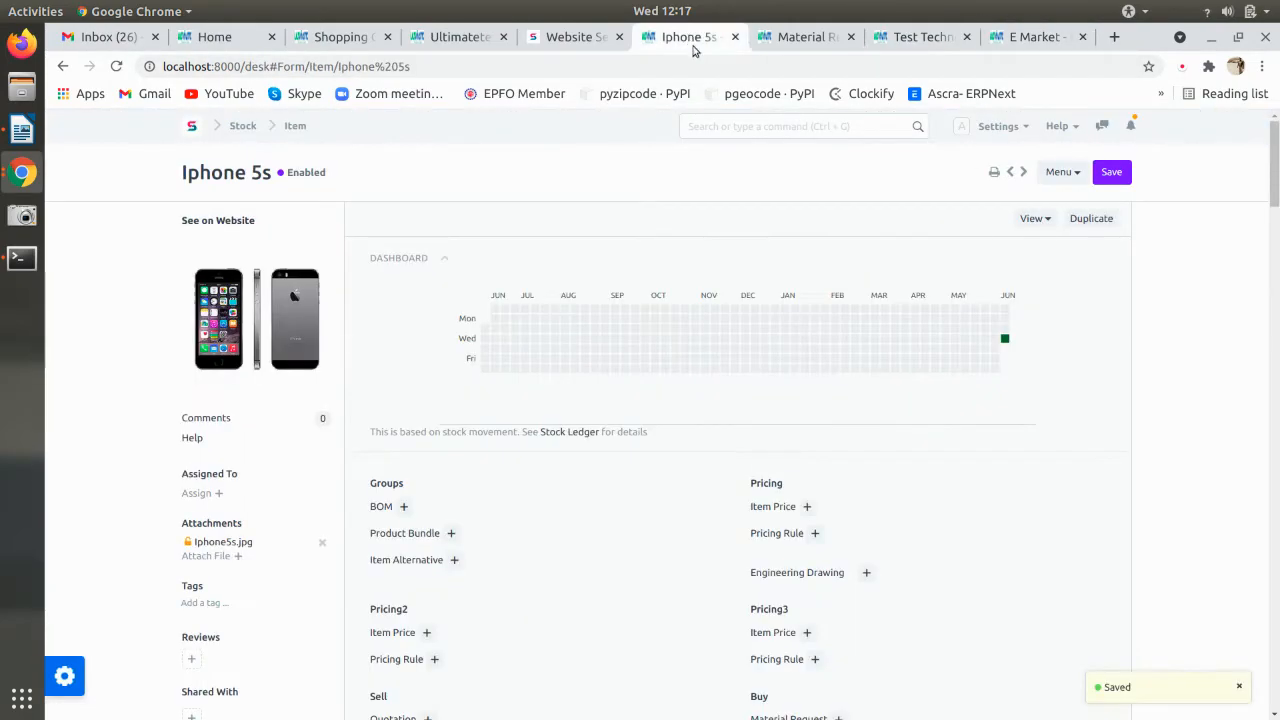
{"action": "left_click", "coordinate": [775, 38]}
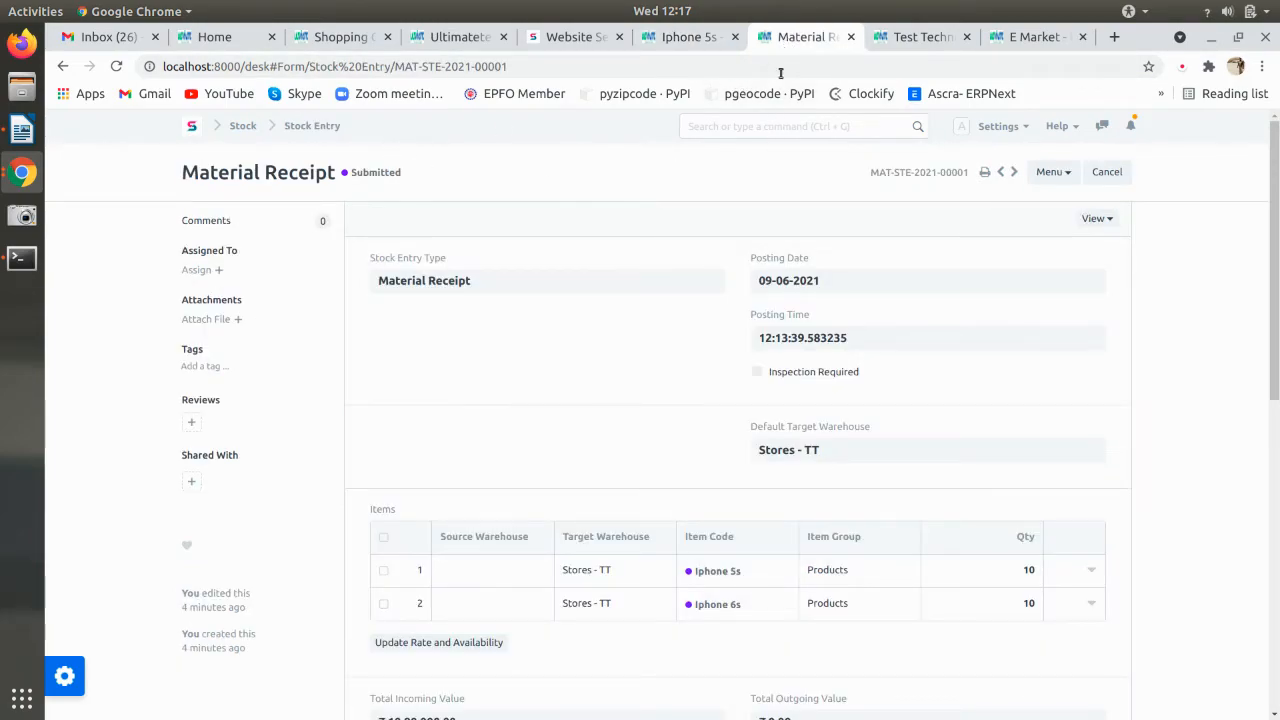
{"action": "left_click", "coordinate": [893, 38]}
- Re-save Website Settings, reload the Iphone 5s storefront page, and return to the Website module
{"action": "left_click", "coordinate": [246, 127]}
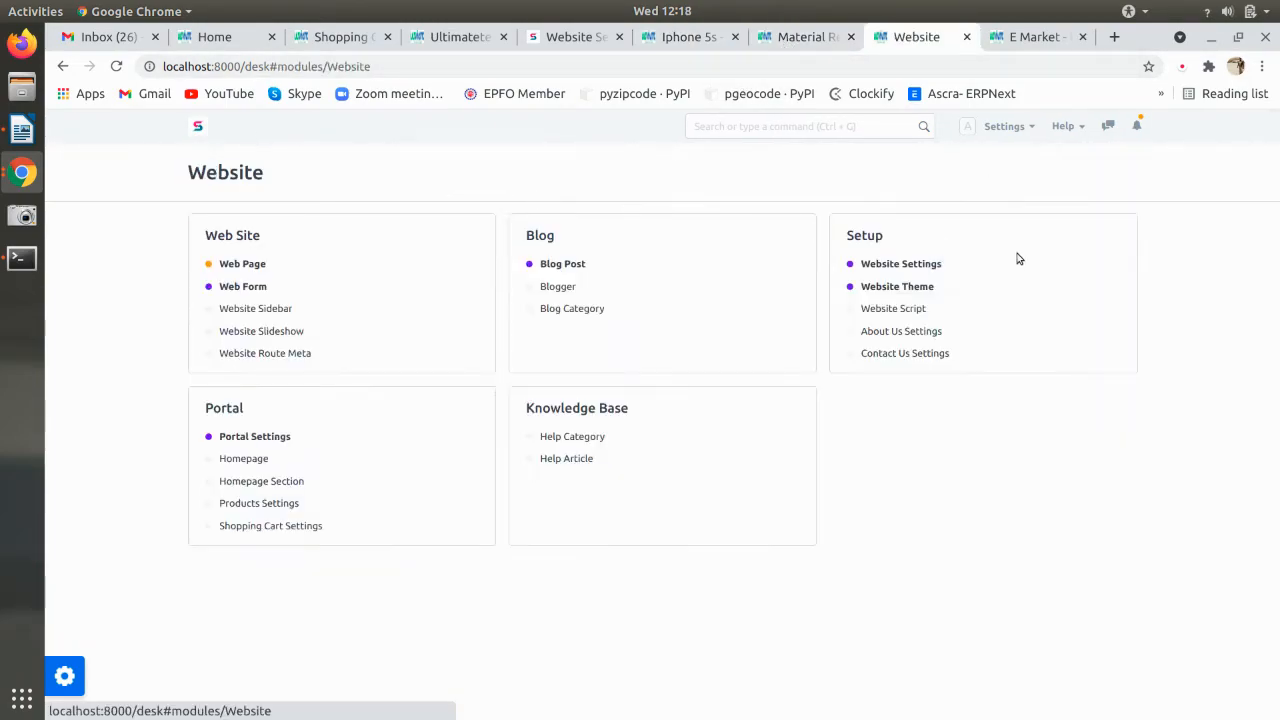
{"action": "left_click", "coordinate": [868, 265]}
{"action": "key", "text": "ctrl+s"}
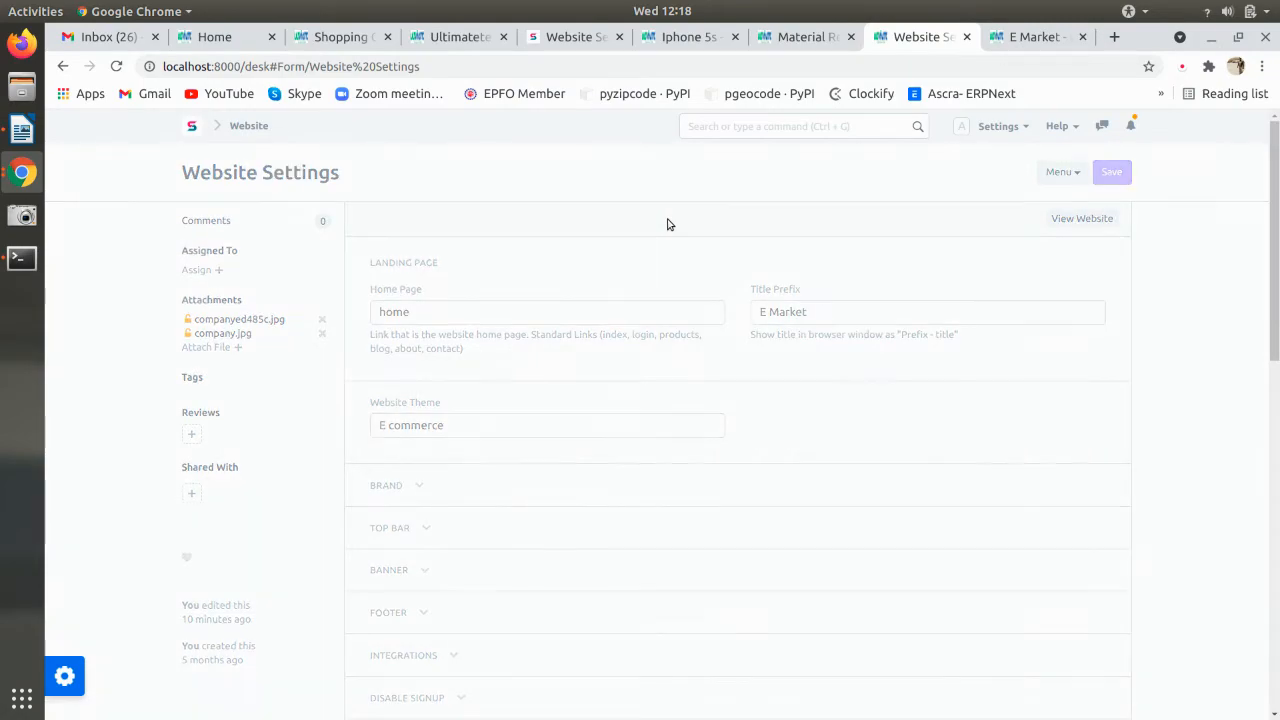
{"action": "left_click", "coordinate": [1040, 37]}
{"action": "key", "text": "ctrl+r"}
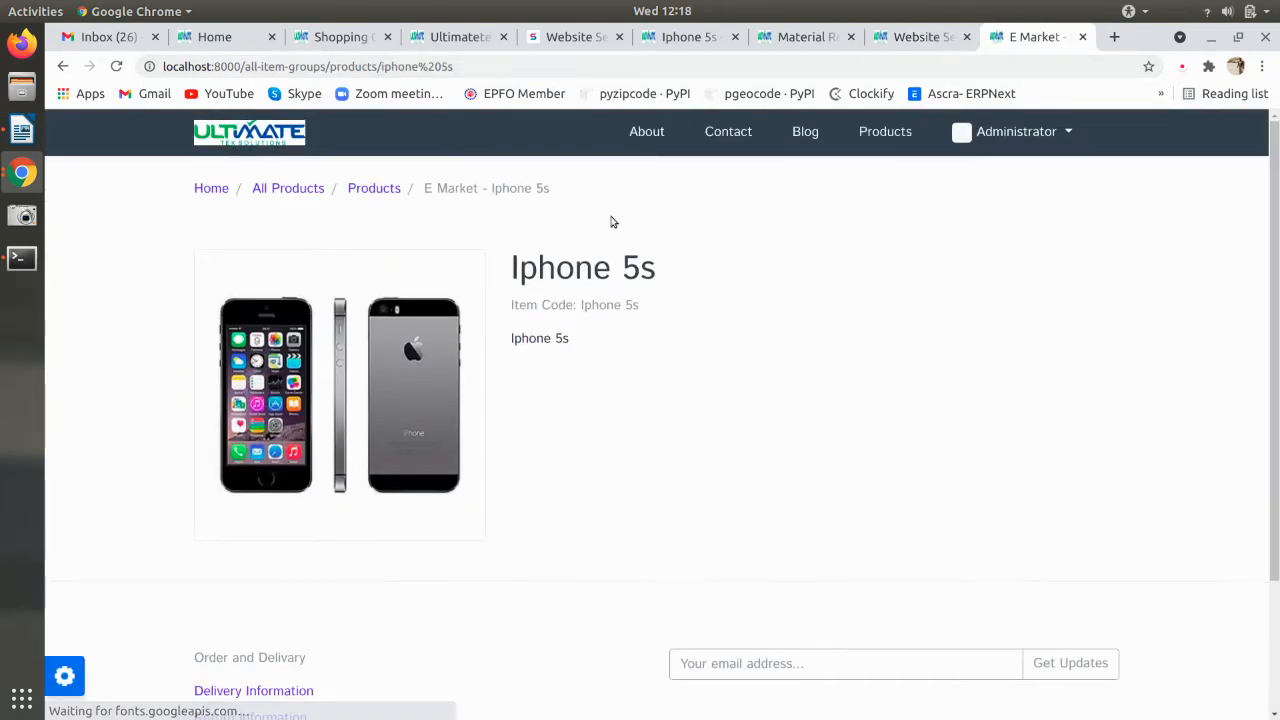
{"action": "left_click", "coordinate": [905, 37]}
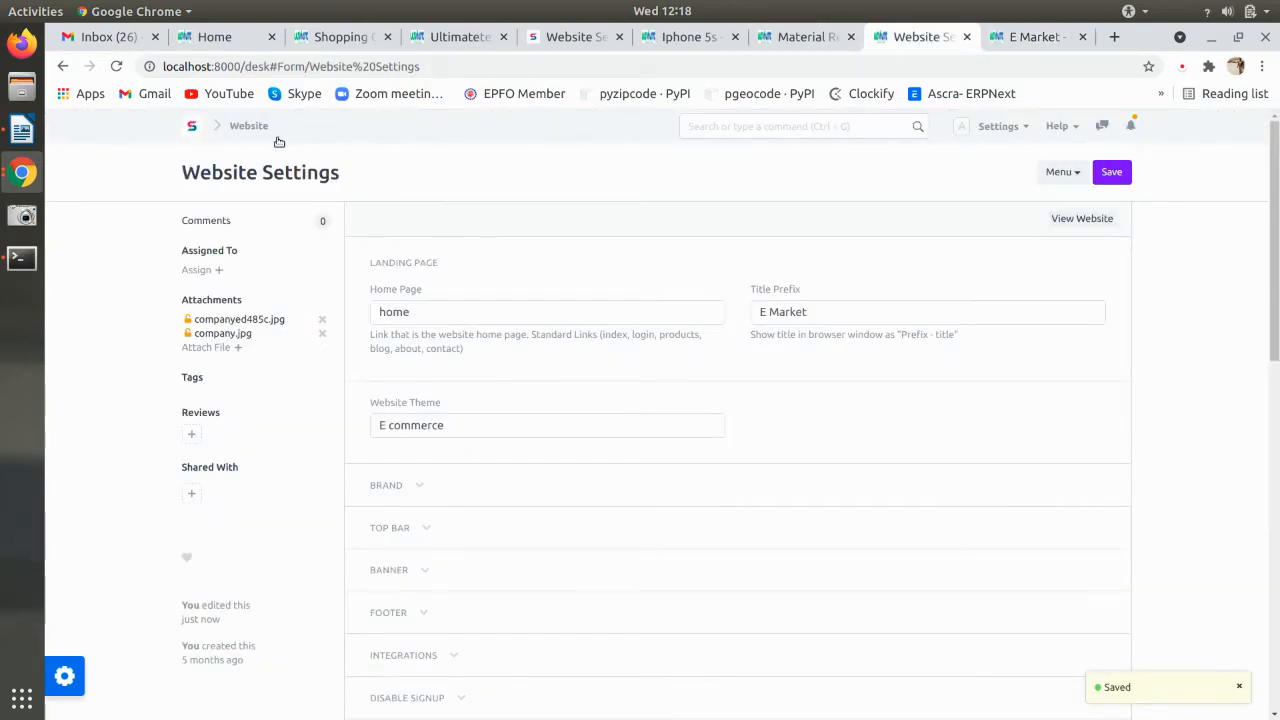
{"action": "left_click", "coordinate": [248, 126]}
- Move Iphone 5s after Iphone 6s by deleting and re-adding its Homepage product row, then save
{"action": "left_click", "coordinate": [248, 457]}
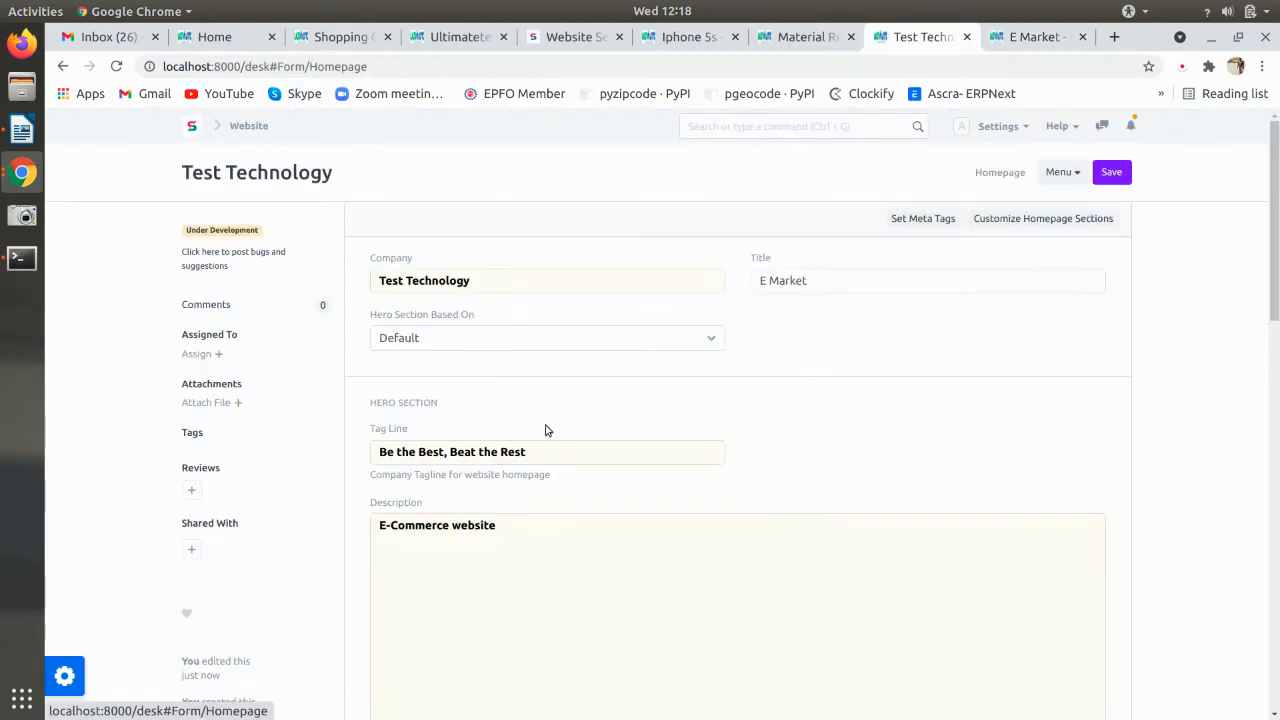
{"action": "key", "text": "ctrl+s"}
{"action": "scroll", "coordinate": [995, 283], "scroll_direction": "down", "scroll_amount": 5}
{"action": "scroll", "coordinate": [990, 288], "scroll_direction": "down", "scroll_amount": 2}
{"action": "left_click", "coordinate": [385, 393]}
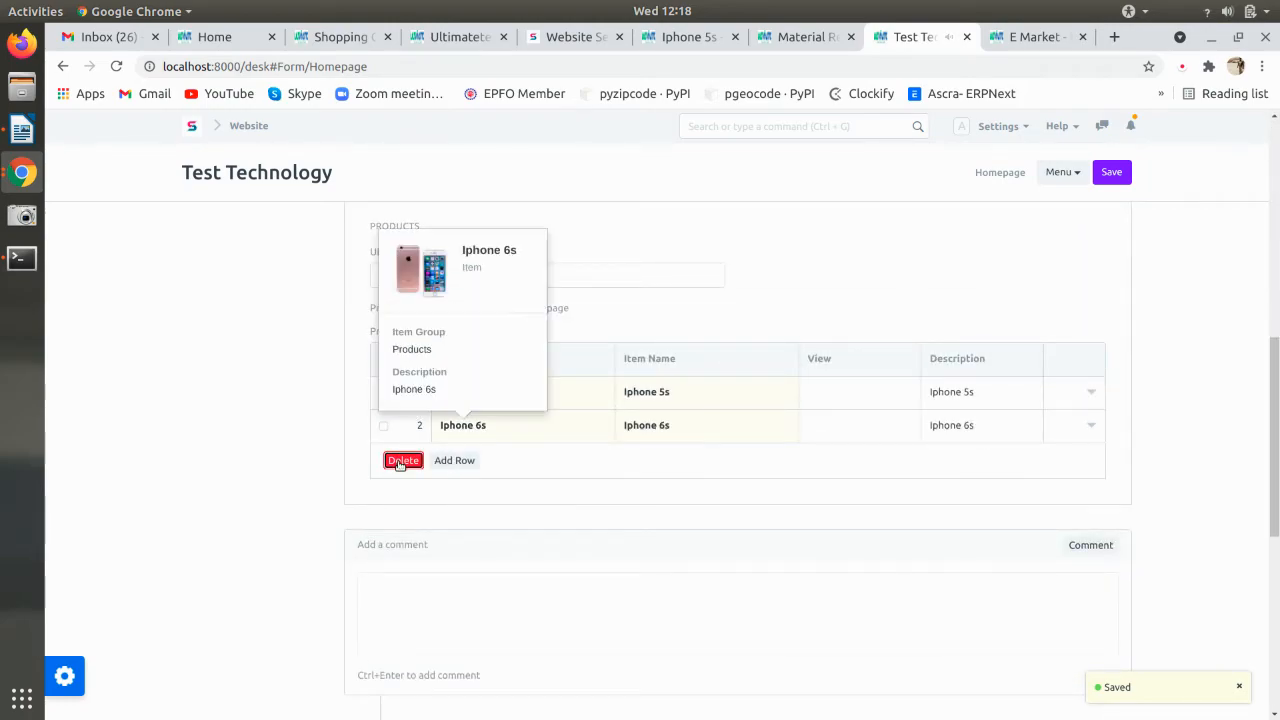
{"action": "left_click", "coordinate": [403, 461]}
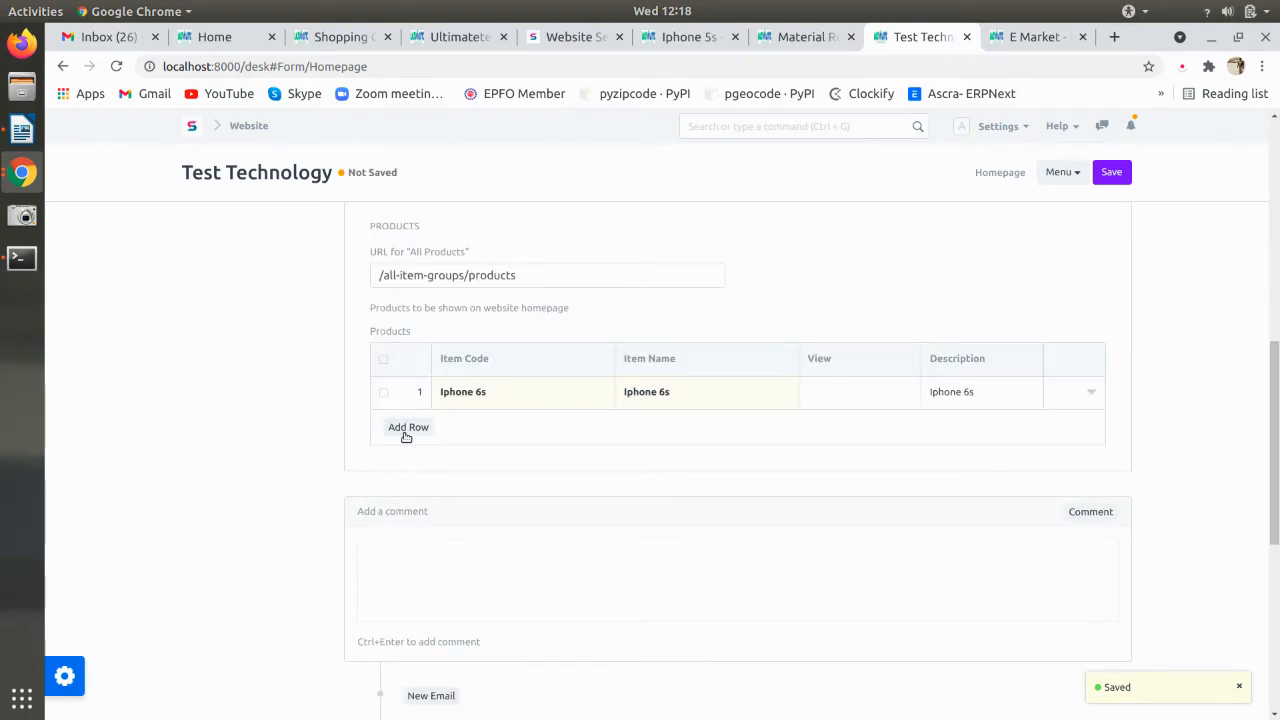
{"action": "left_click", "coordinate": [406, 428]}
{"action": "left_click", "coordinate": [473, 428]}
{"action": "left_click", "coordinate": [481, 459]}
{"action": "key", "text": "ctrl+s"}
{"action": "scroll", "coordinate": [529, 478], "scroll_direction": "up", "scroll_amount": 3}
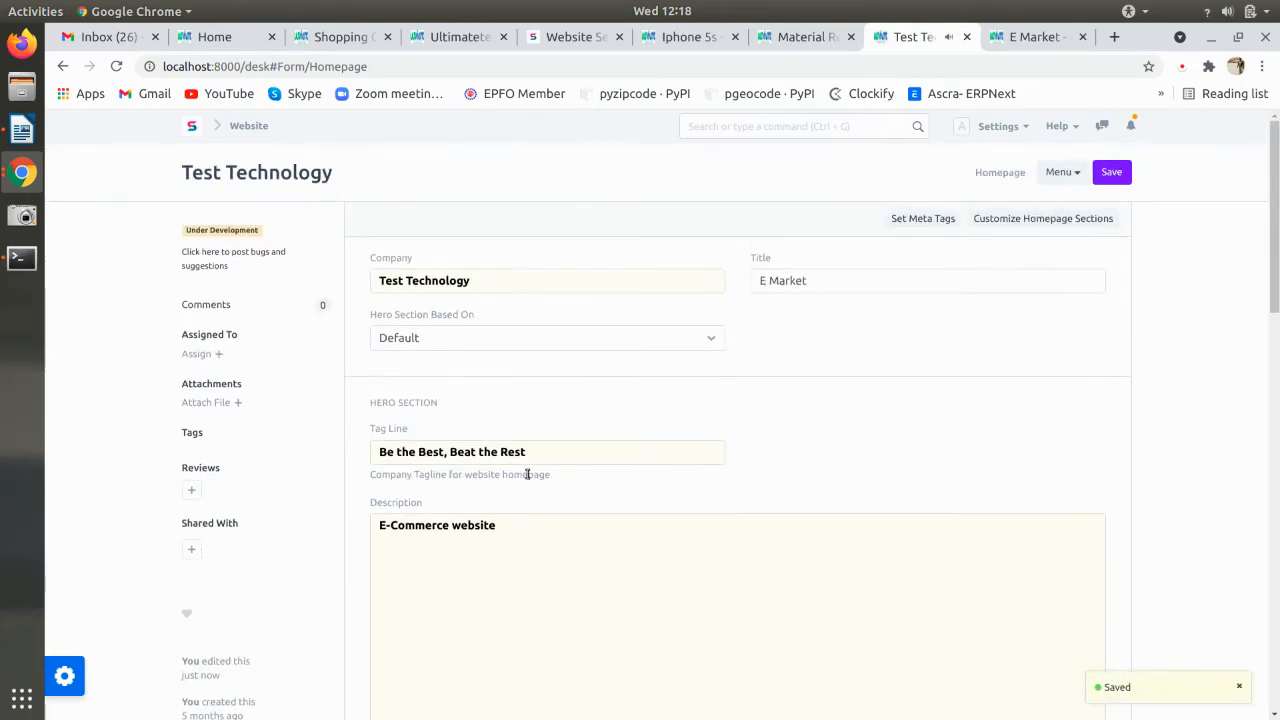
{"action": "left_click", "coordinate": [248, 126]}
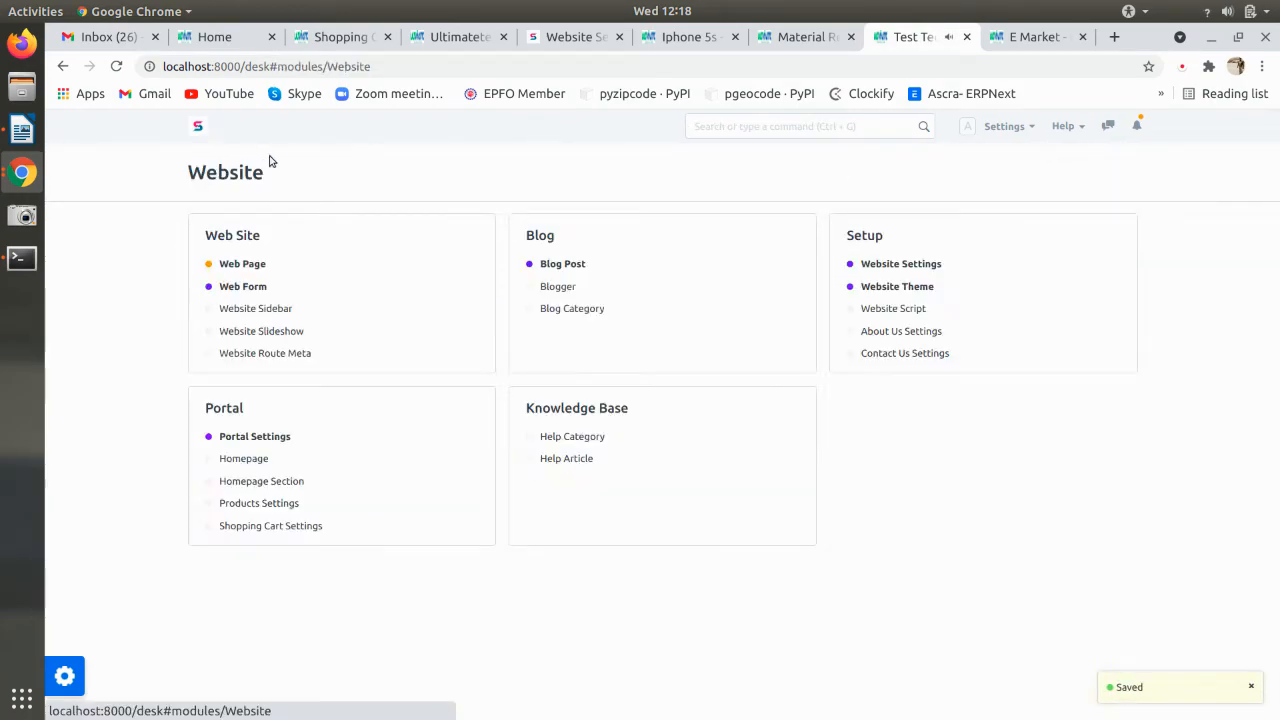
- Save Website Settings again and check that the storefront home lists Iphone 6s before Iphone 5s
{"action": "left_click", "coordinate": [900, 265]}
{"action": "key", "text": "ctrl+s"}
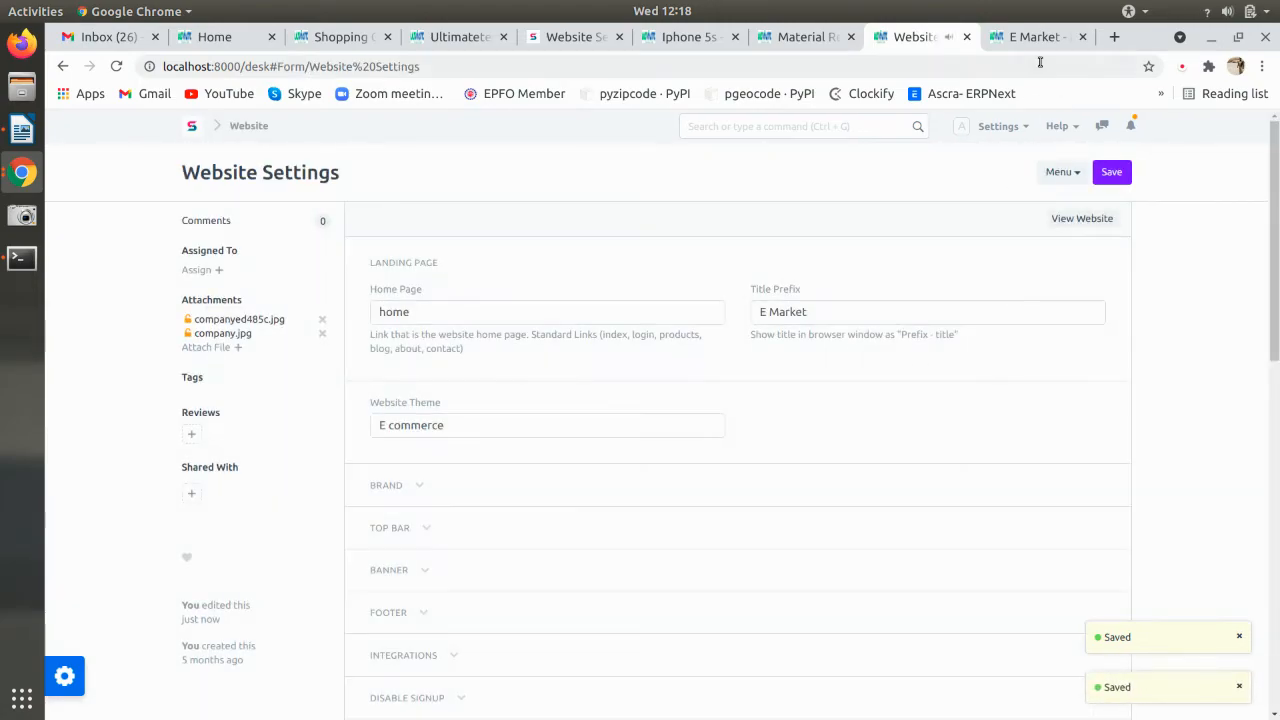
{"action": "key", "text": "ctrl+Tab"}
{"action": "left_click", "coordinate": [211, 188]}
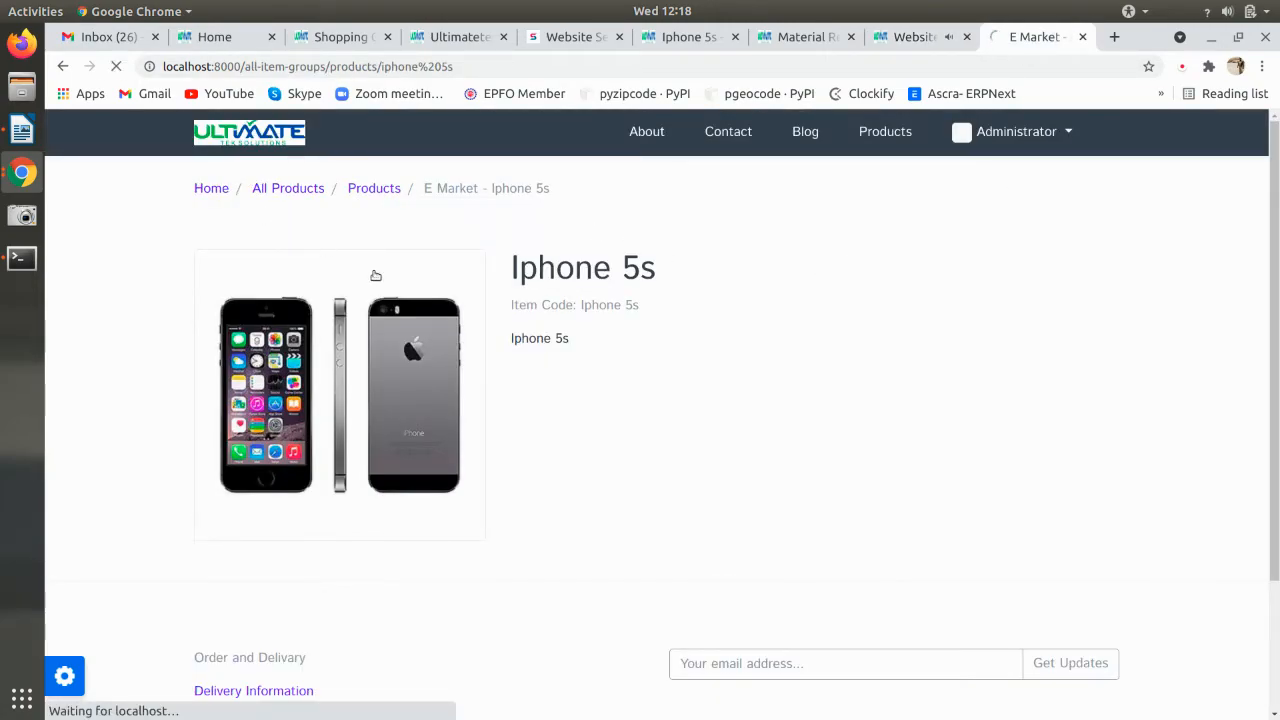
{"action": "scroll", "coordinate": [400, 290], "scroll_direction": "down", "scroll_amount": 3}
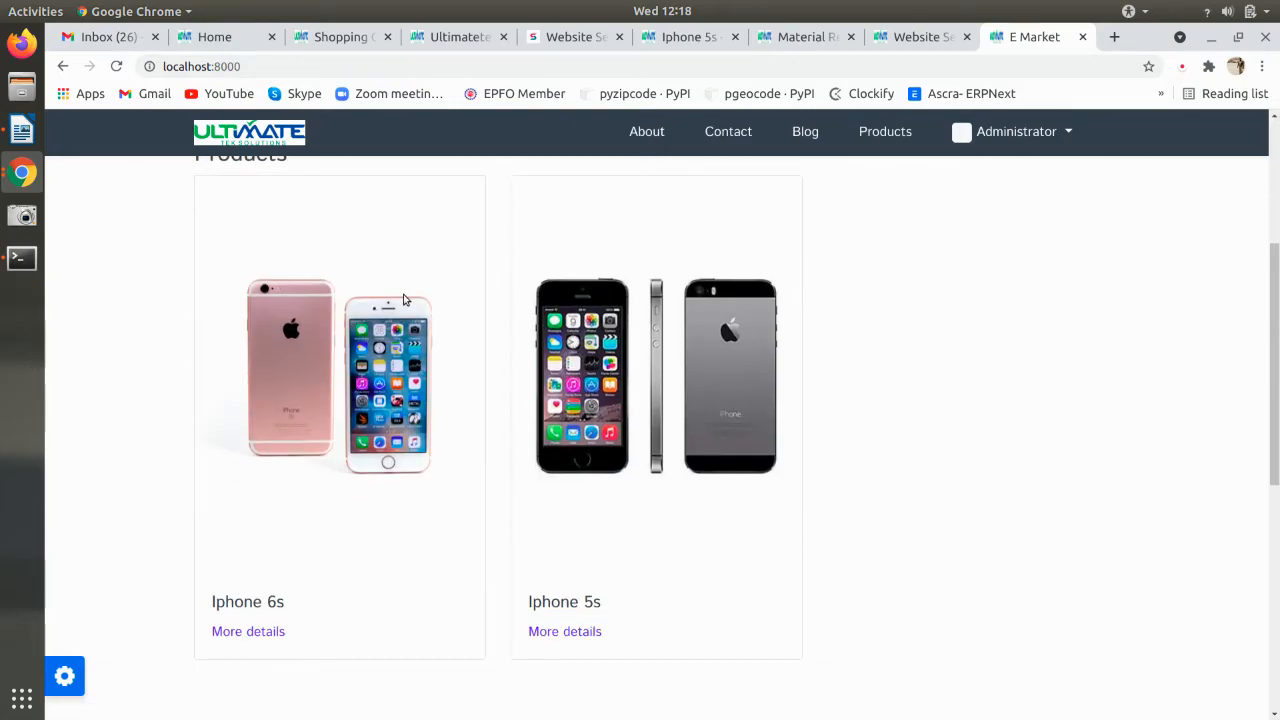
- Open the Iphone 5s product page and look over its details
{"action": "left_click", "coordinate": [405, 298]}
{"action": "left_click", "coordinate": [574, 631]}
{"action": "scroll", "coordinate": [572, 633], "scroll_direction": "down", "scroll_amount": 3}
{"action": "scroll", "coordinate": [570, 625], "scroll_direction": "up", "scroll_amount": 3}
{"action": "scroll", "coordinate": [568, 620], "scroll_direction": "down", "scroll_amount": 3}
{"action": "scroll", "coordinate": [565, 612], "scroll_direction": "up", "scroll_amount": 3}
{"action": "scroll", "coordinate": [563, 609], "scroll_direction": "down", "scroll_amount": 3}
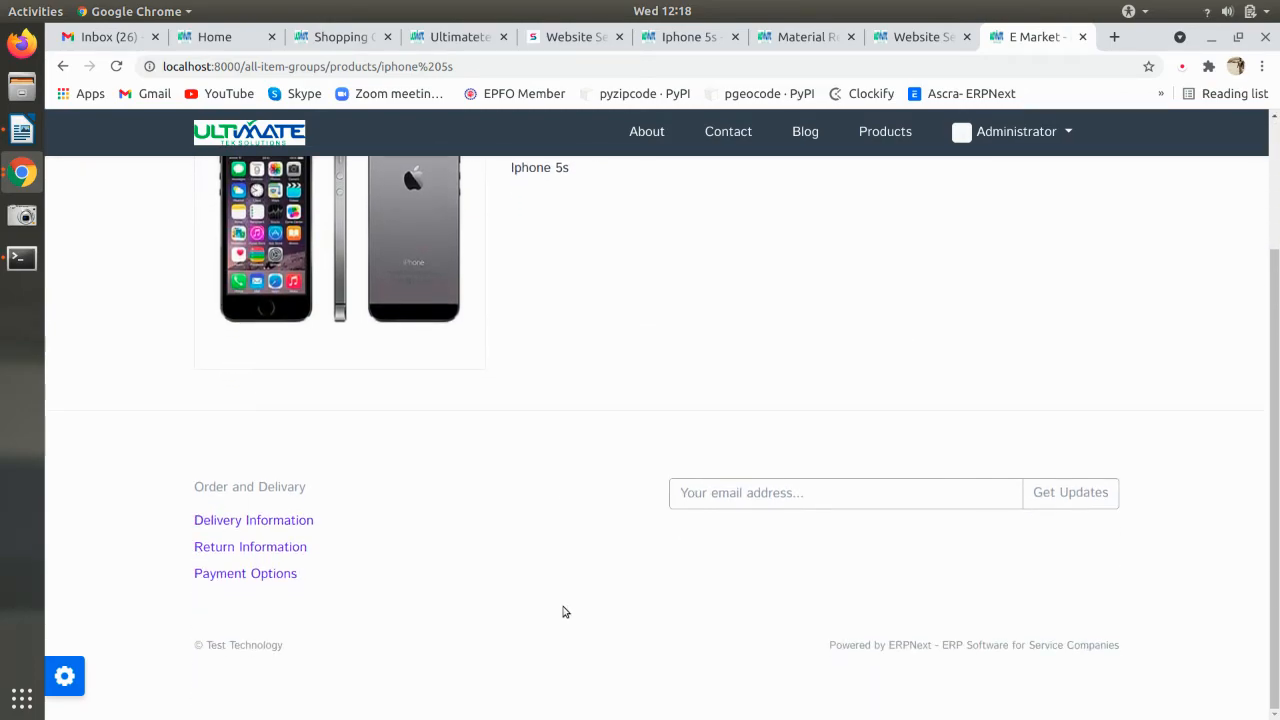
{"action": "scroll", "coordinate": [567, 612], "scroll_direction": "up", "scroll_amount": 3}
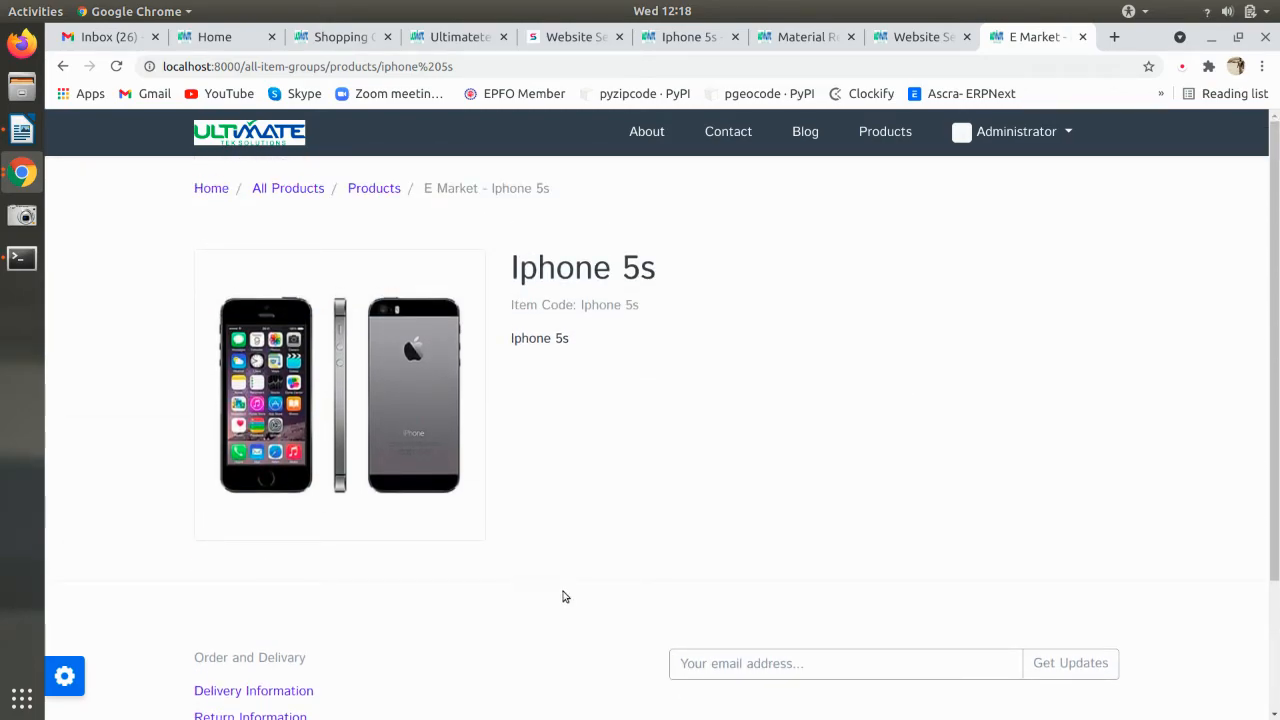
- On the Iphone 5s item record, expand the Description section
{"action": "left_click", "coordinate": [905, 37]}
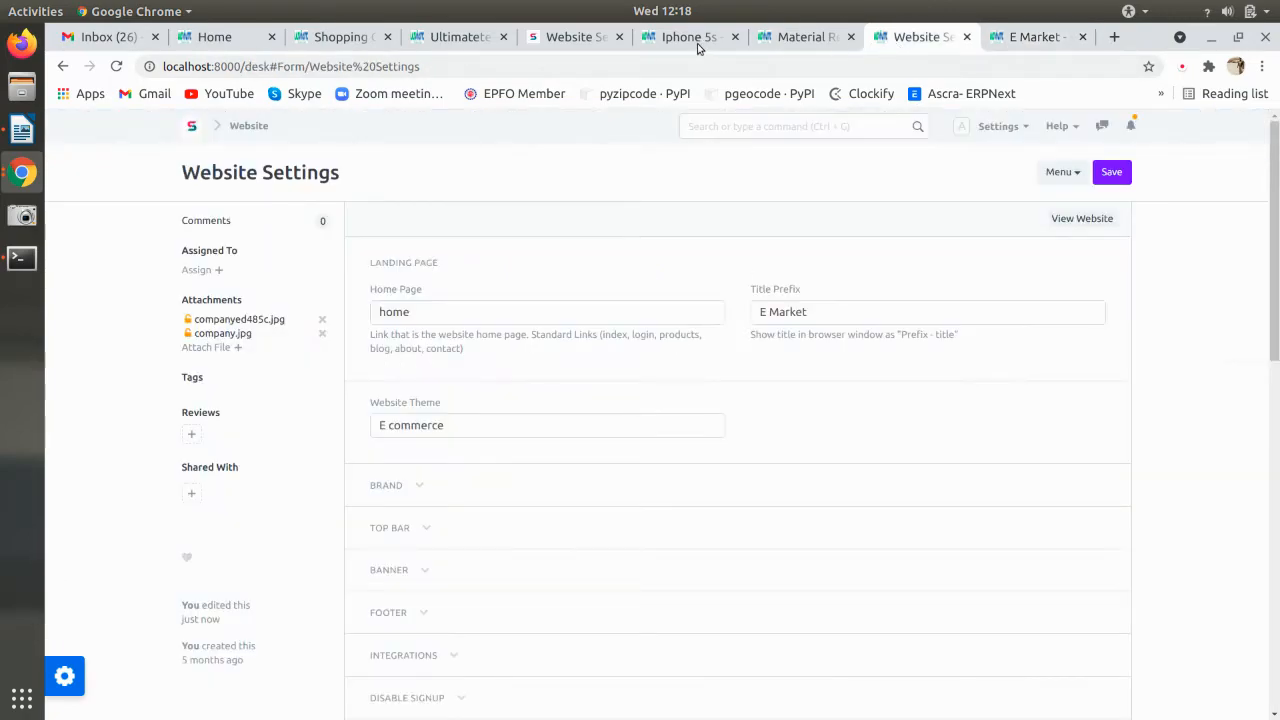
{"action": "left_click", "coordinate": [690, 37]}
{"action": "scroll", "coordinate": [666, 265], "scroll_direction": "down", "scroll_amount": 15}
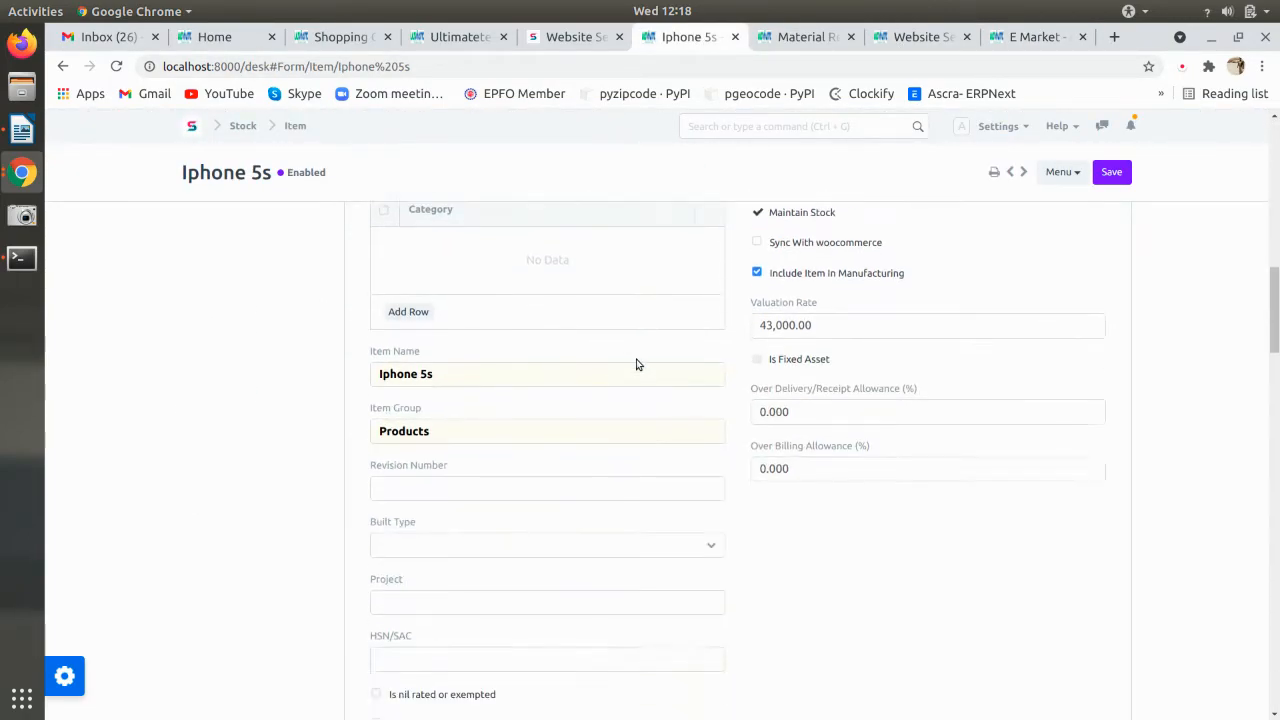
{"action": "scroll", "coordinate": [567, 502], "scroll_direction": "down", "scroll_amount": 10}
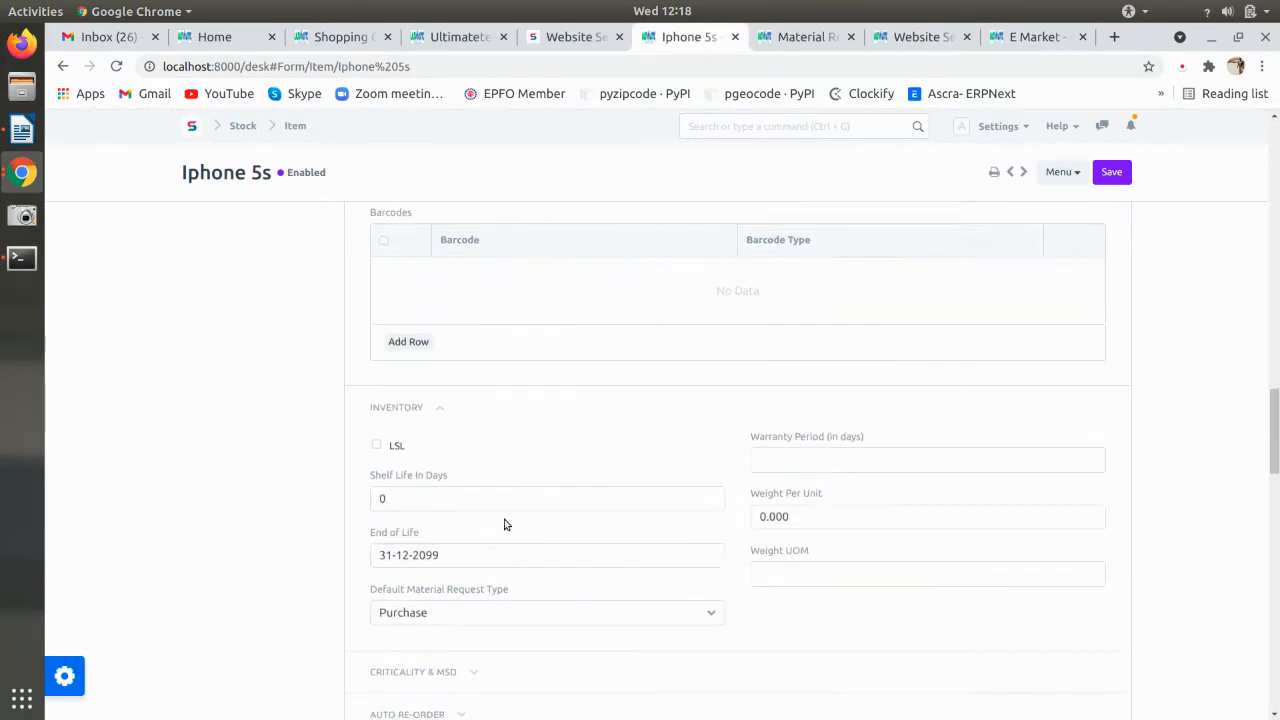
{"action": "scroll", "coordinate": [494, 507], "scroll_direction": "up", "scroll_amount": 9}
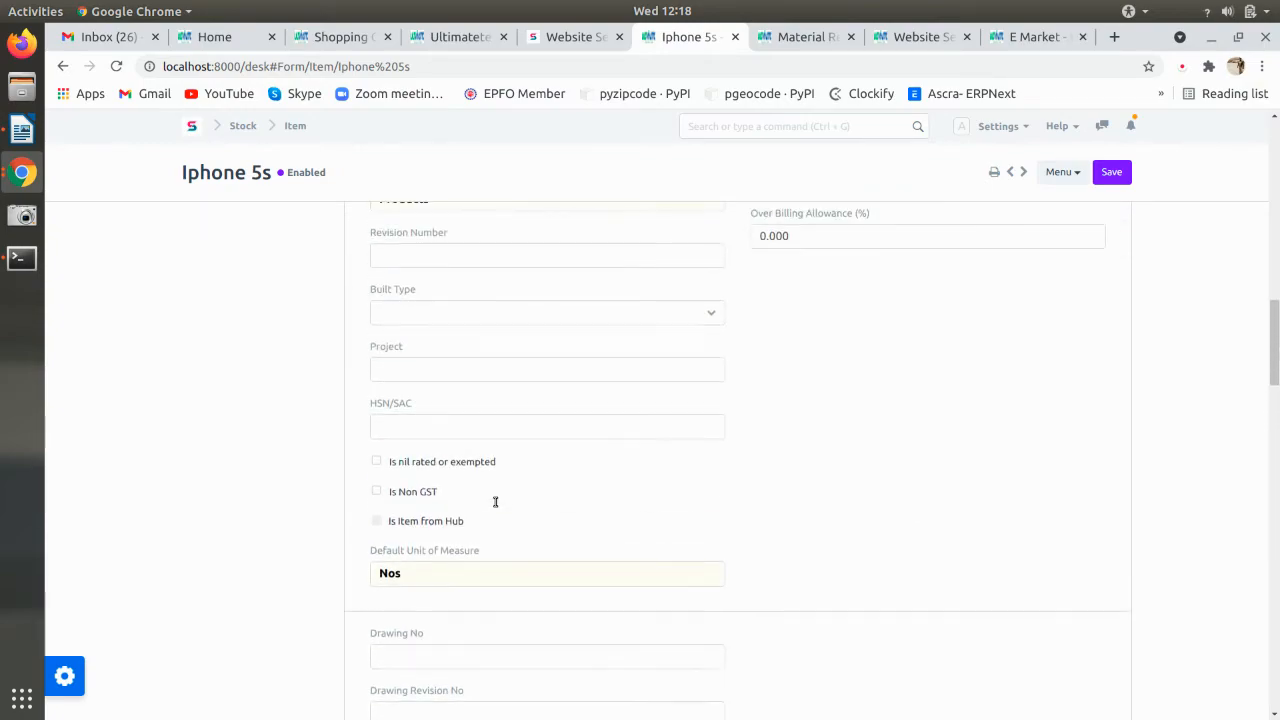
{"action": "scroll", "coordinate": [494, 507], "scroll_direction": "up", "scroll_amount": 5}
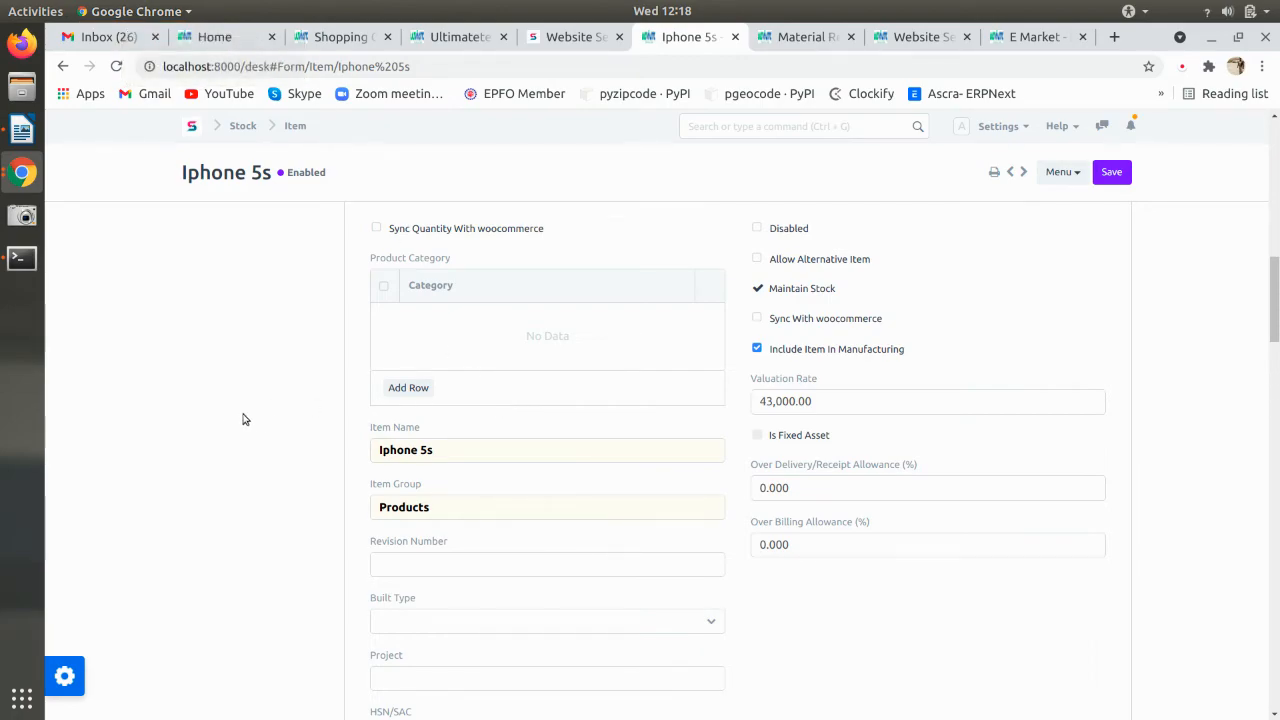
{"action": "scroll", "coordinate": [257, 425], "scroll_direction": "up", "scroll_amount": 2}
{"action": "scroll", "coordinate": [257, 425], "scroll_direction": "down", "scroll_amount": 7}
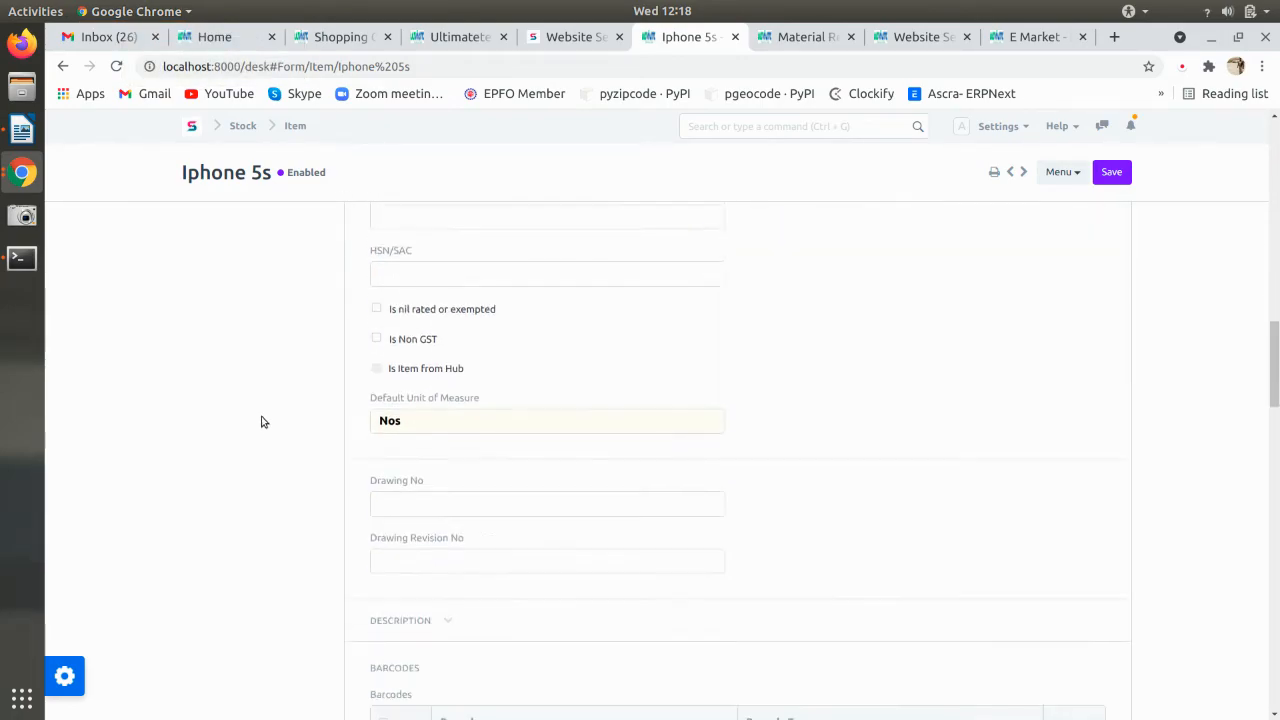
{"action": "scroll", "coordinate": [261, 422], "scroll_direction": "down", "scroll_amount": 1}
{"action": "left_click", "coordinate": [400, 375]}
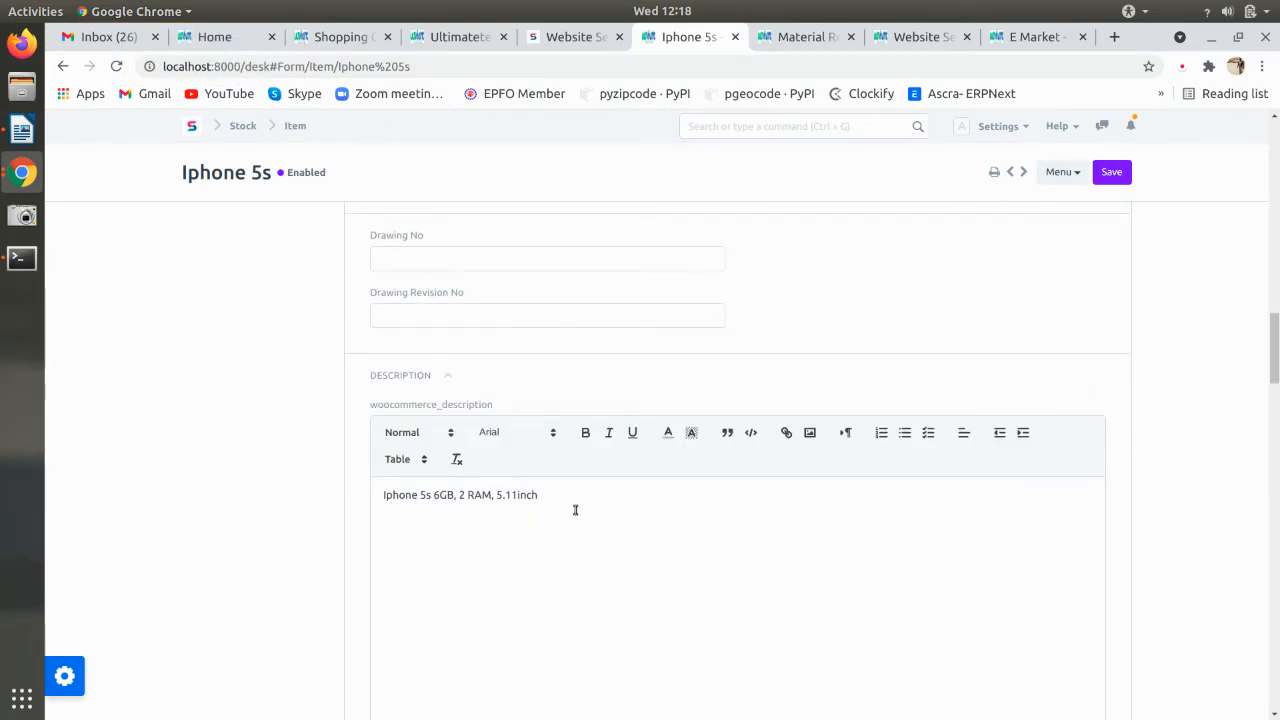
- Replace the Description with the woocommerce text 'Iphone 5s 6GB, 2 RAM, 5.11inch' and save the item
{"action": "scroll", "coordinate": [573, 512], "scroll_direction": "down", "scroll_amount": 5}
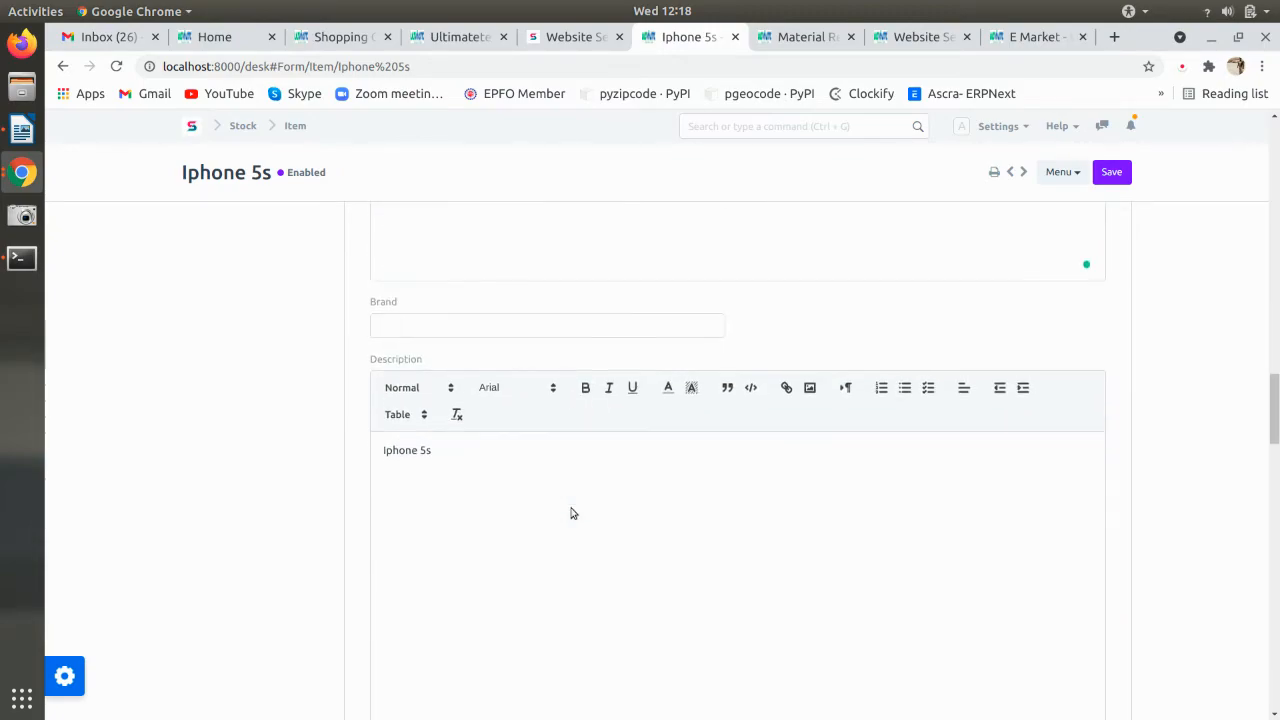
{"action": "scroll", "coordinate": [571, 513], "scroll_direction": "up", "scroll_amount": 3}
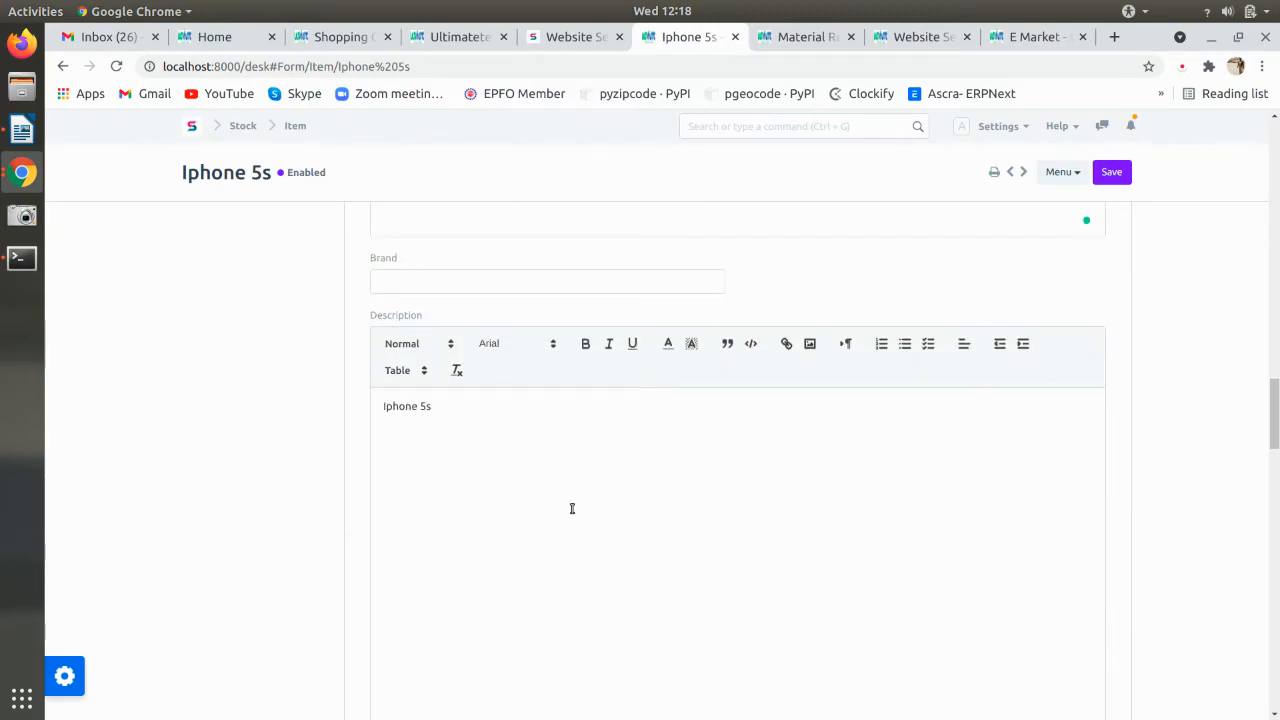
{"action": "scroll", "coordinate": [572, 508], "scroll_direction": "up", "scroll_amount": 4}
{"action": "left_click_drag", "start_coordinate": [568, 356], "coordinate": [350, 358]}
{"action": "key", "text": "ctrl+c"}
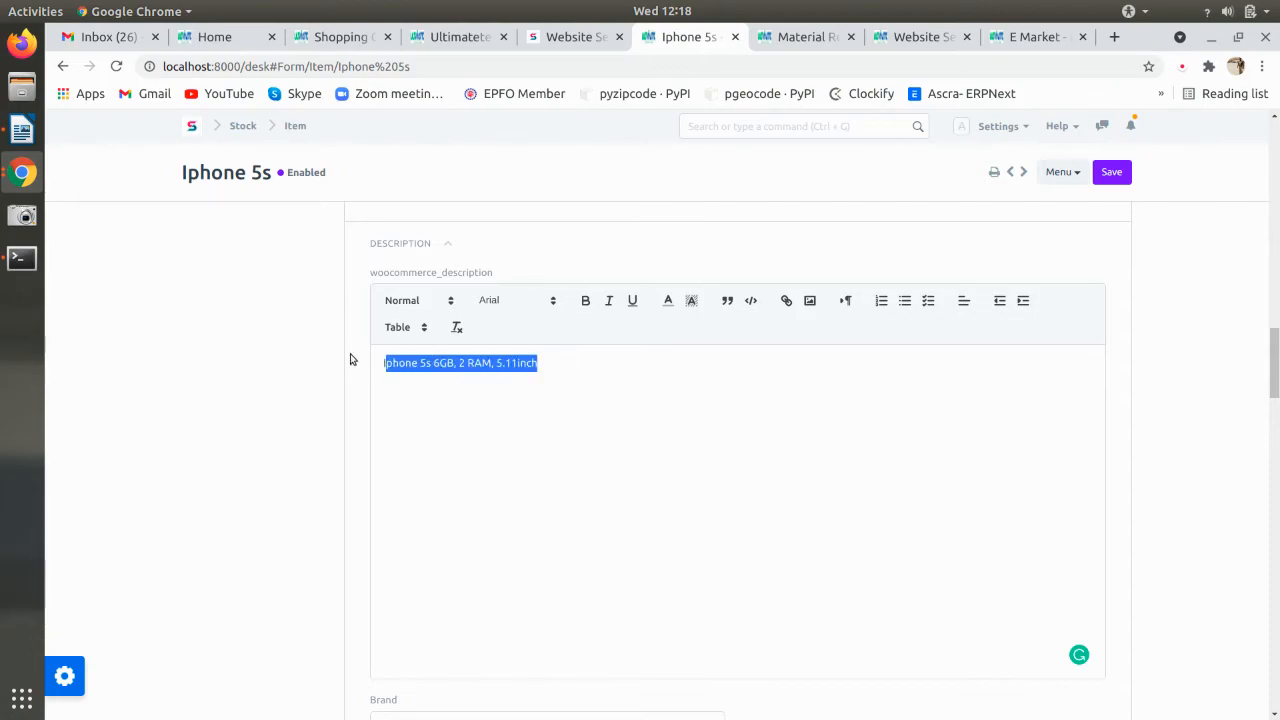
{"action": "scroll", "coordinate": [458, 330], "scroll_direction": "down", "scroll_amount": 5}
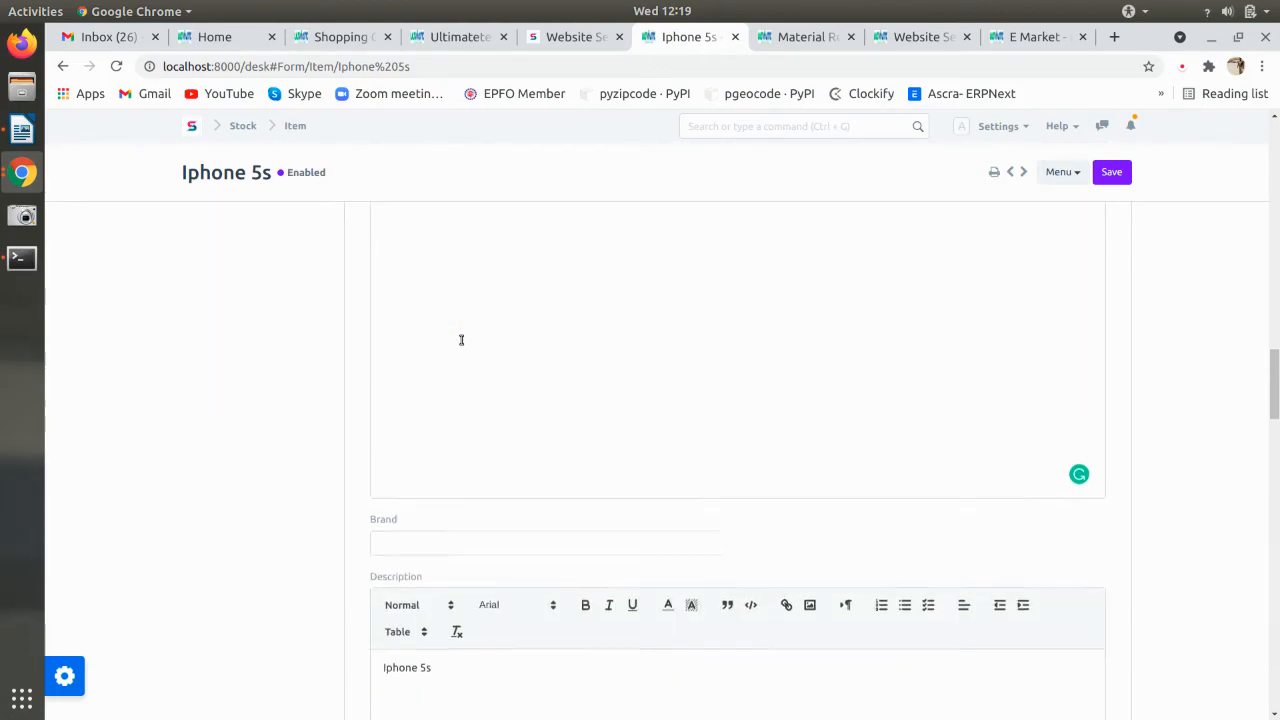
{"action": "left_click_drag", "start_coordinate": [455, 364], "coordinate": [288, 343]}
{"action": "key", "text": "ctrl+v"}
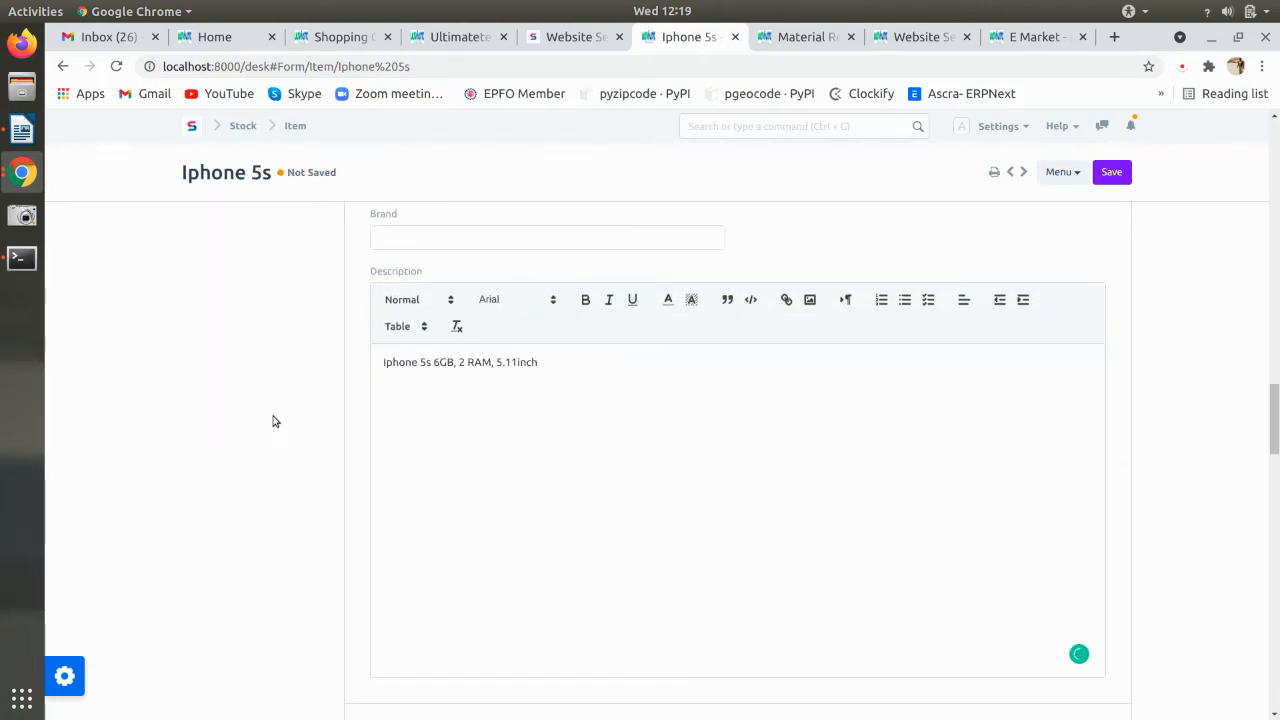
{"action": "key", "text": "ctrl+s"}
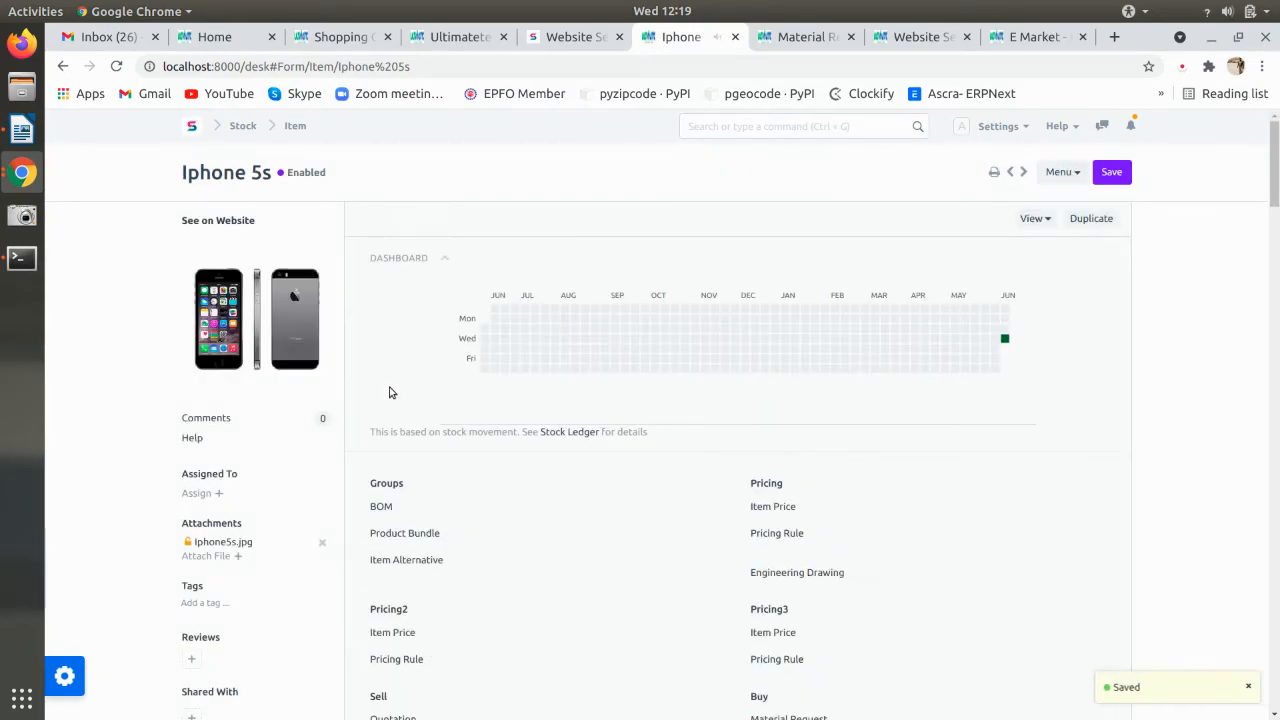
{"action": "left_click", "coordinate": [1010, 42]}
- Reload the storefront to show the new description, then bring up the Writer setup notes
{"action": "key", "text": "F5"}
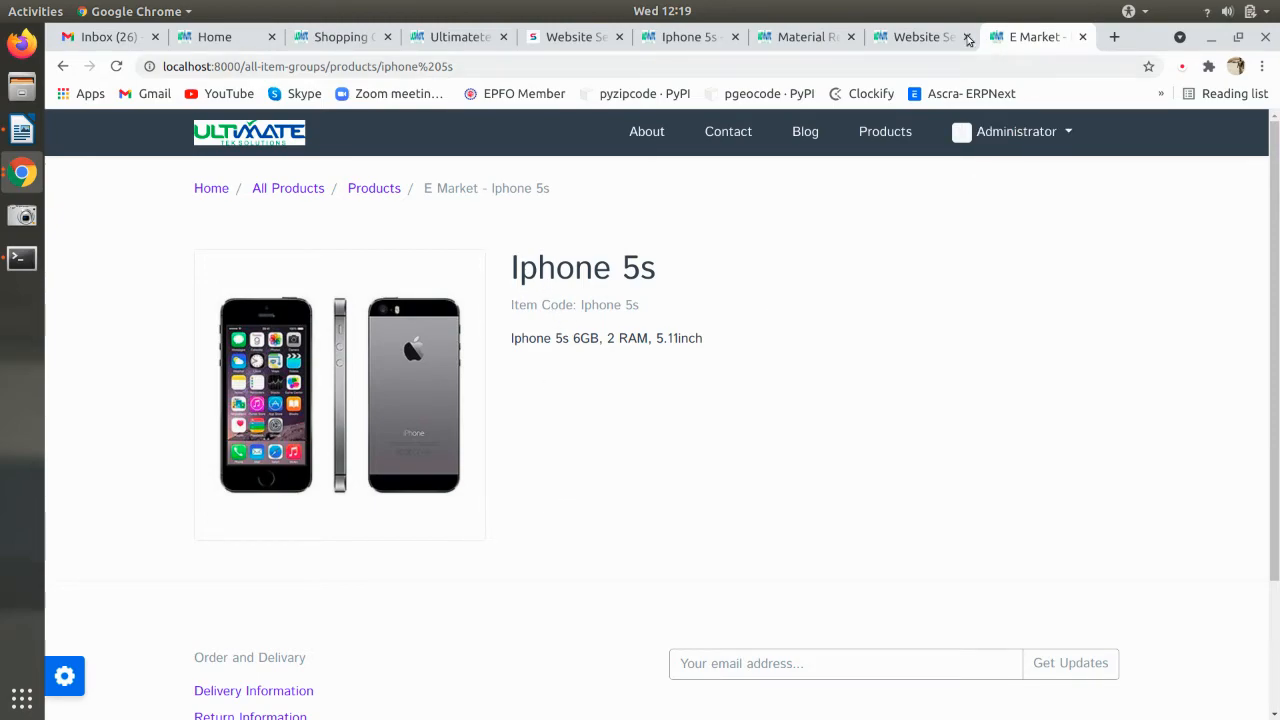
{"action": "left_click", "coordinate": [918, 38]}
{"action": "key", "text": "alt+Tab"}
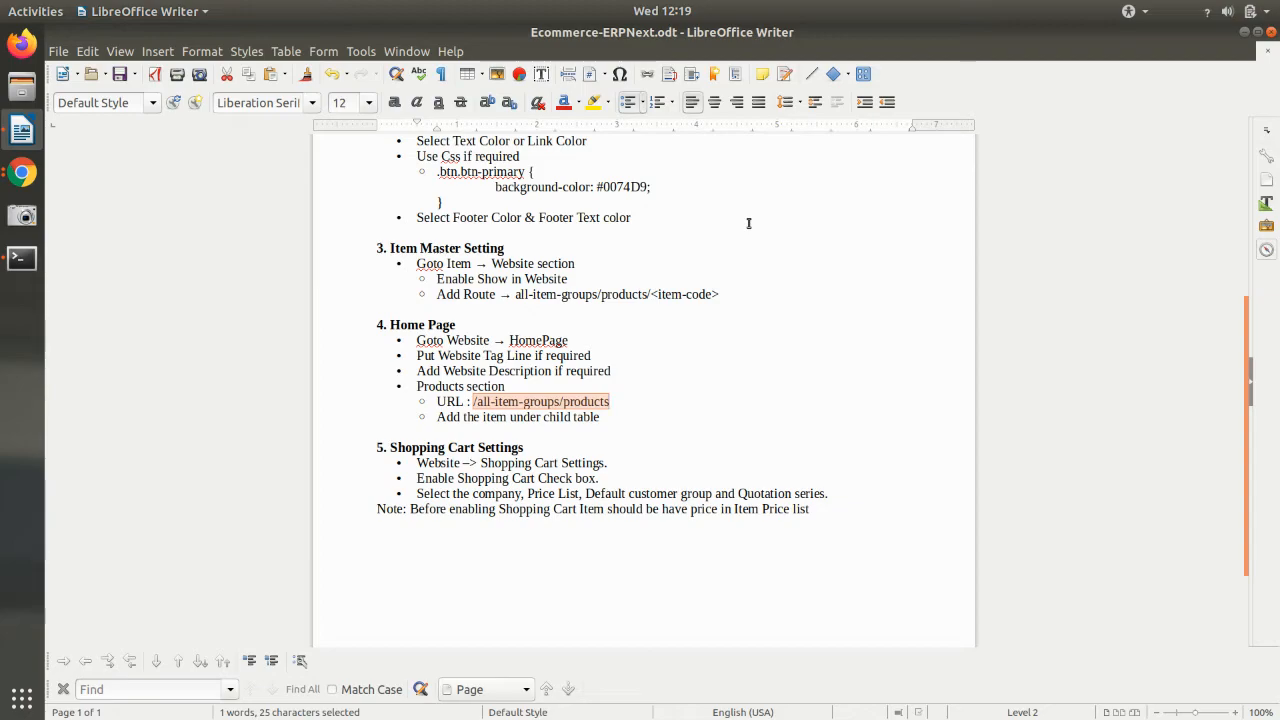
- Go back from the Writer notes to the E Market Iphone 5s product page
{"action": "key", "text": "alt+Tab"}
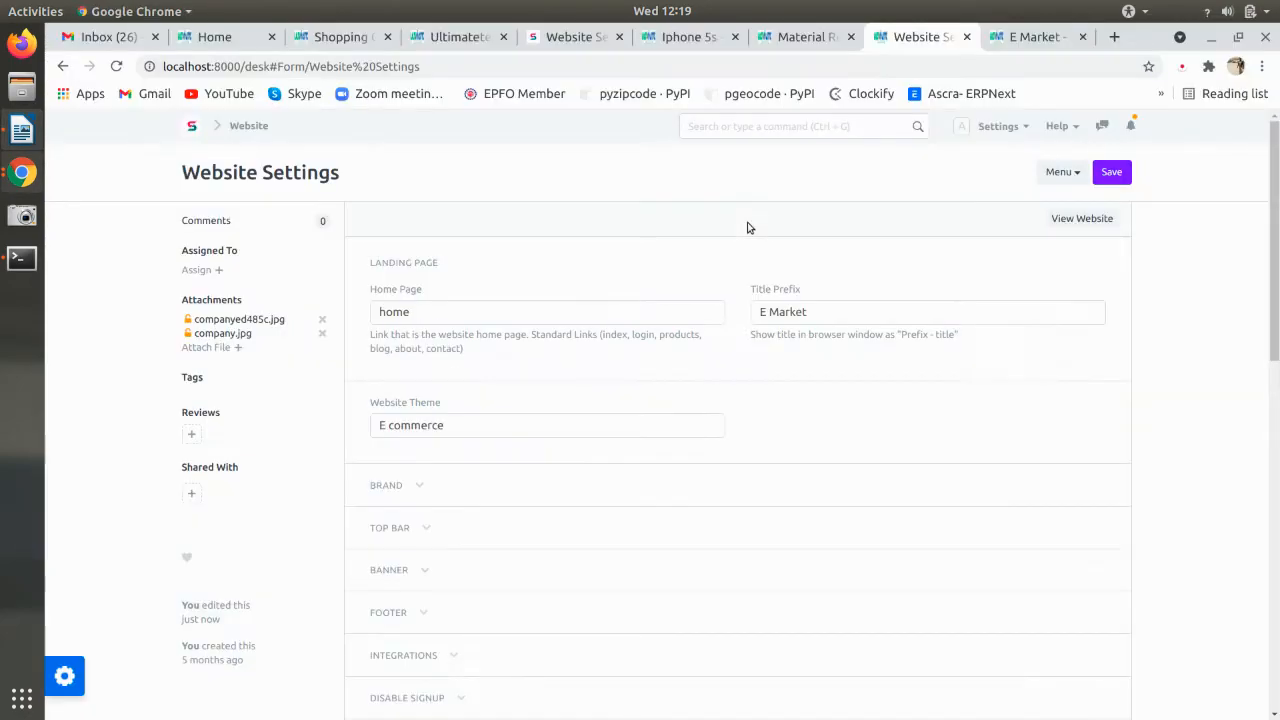
{"action": "left_click", "coordinate": [1050, 36]}
{"action": "key", "text": "alt+Tab"}
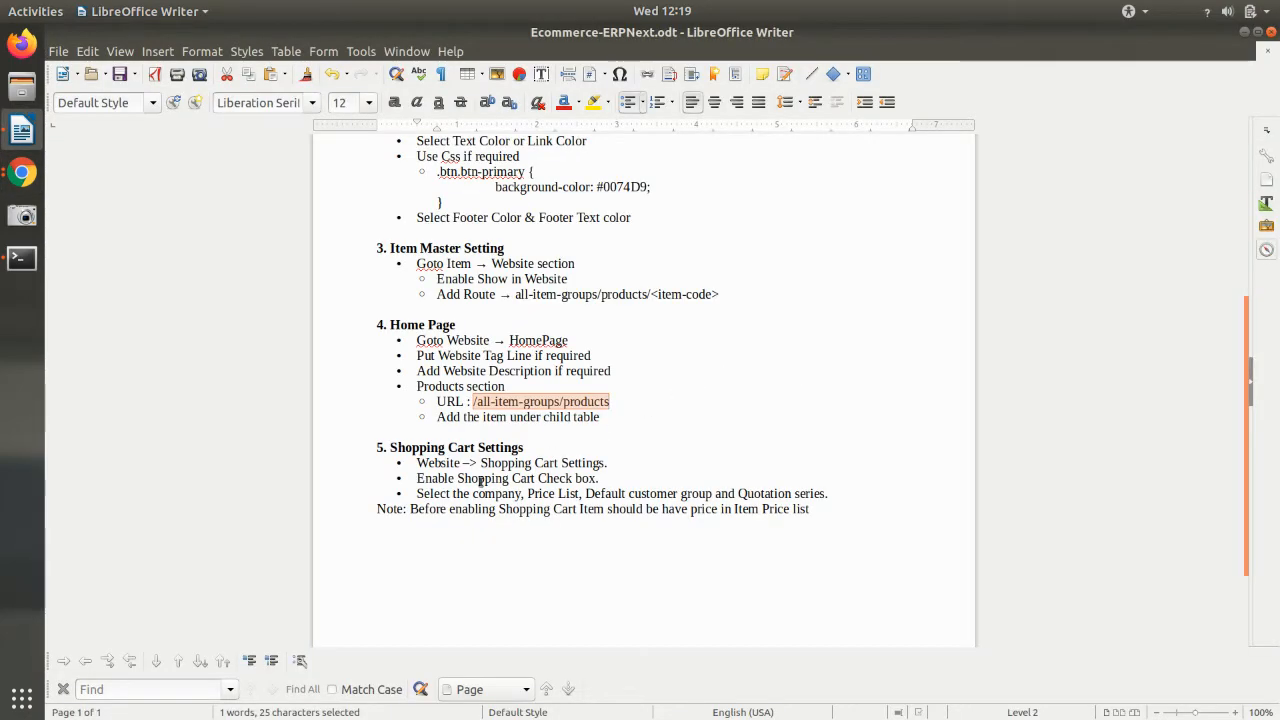
{"action": "key", "text": "alt+Tab"}
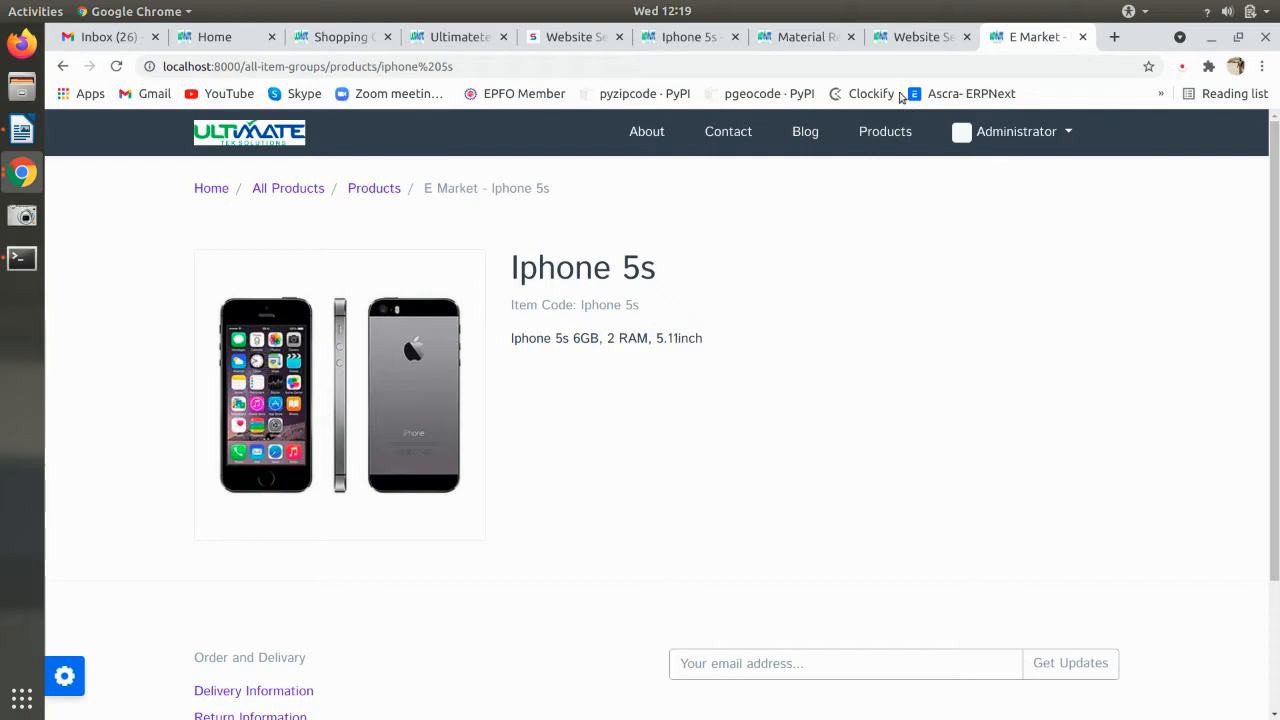
- In Shopping Cart Settings, enable the cart with SAL-QTN-.YYYY.- as the quotation series
{"action": "left_click", "coordinate": [910, 37]}
{"action": "left_click", "coordinate": [249, 126]}
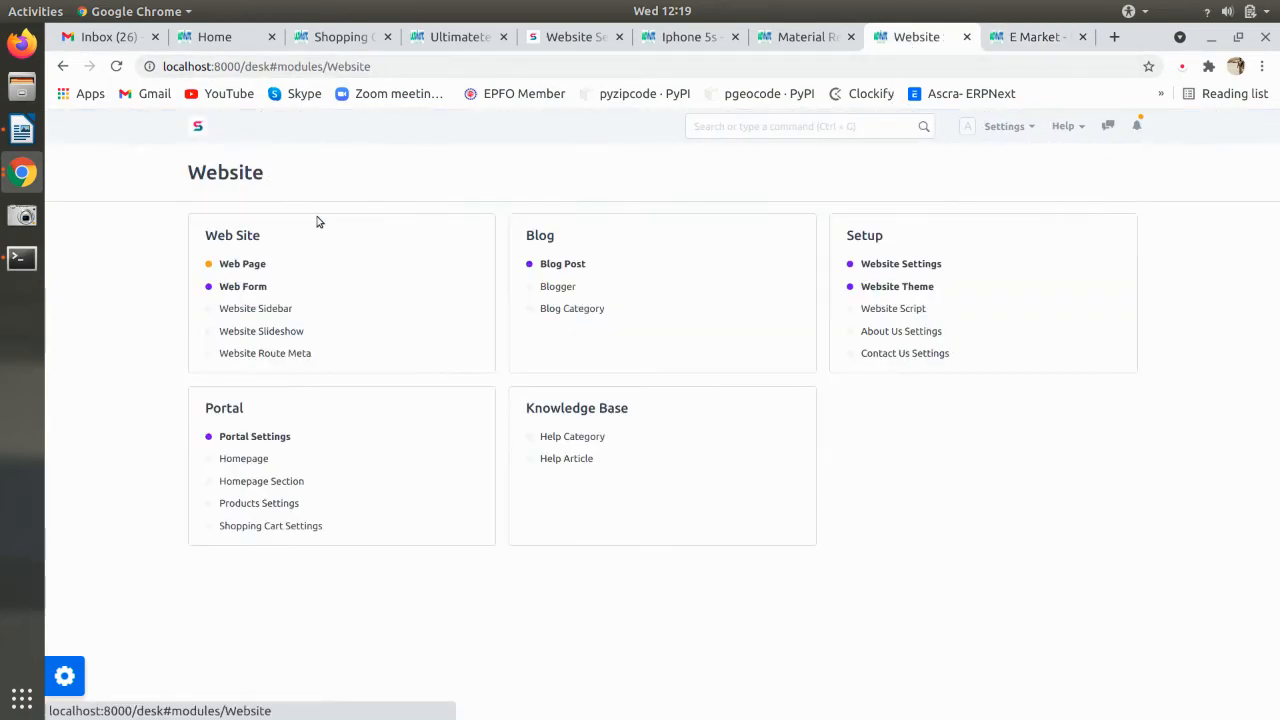
{"action": "left_click", "coordinate": [258, 530]}
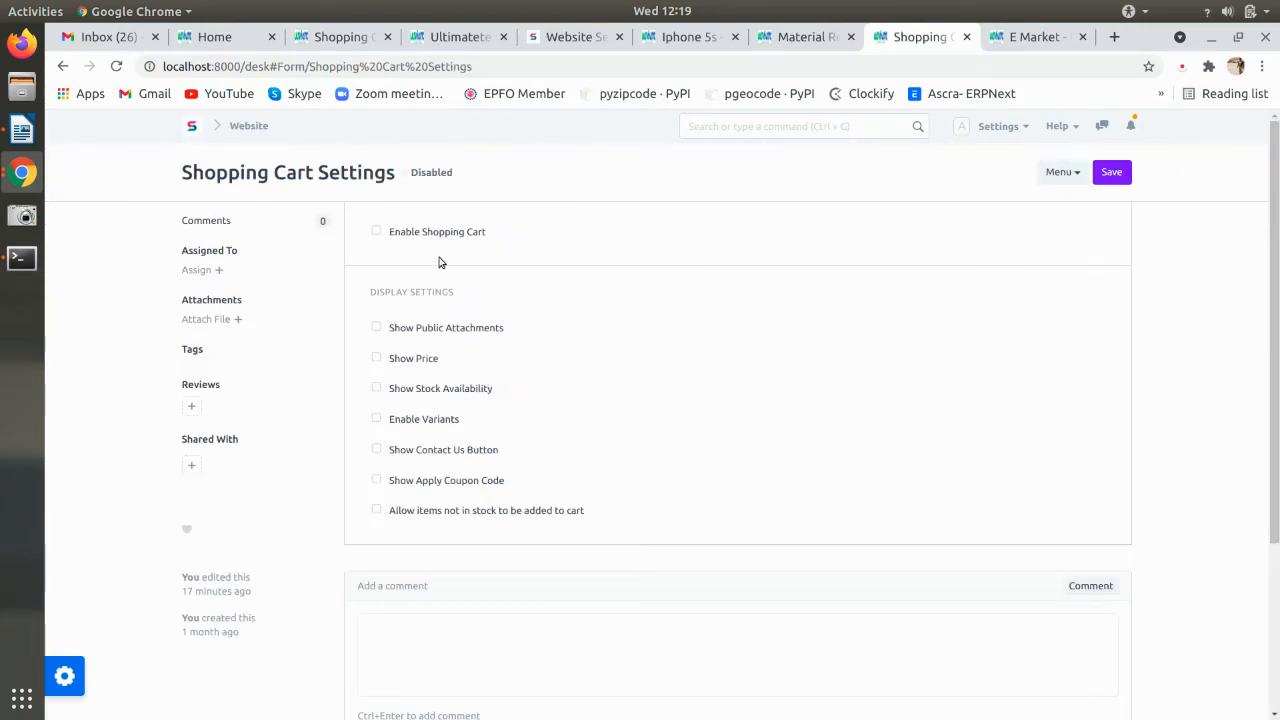
{"action": "left_click", "coordinate": [377, 234]}
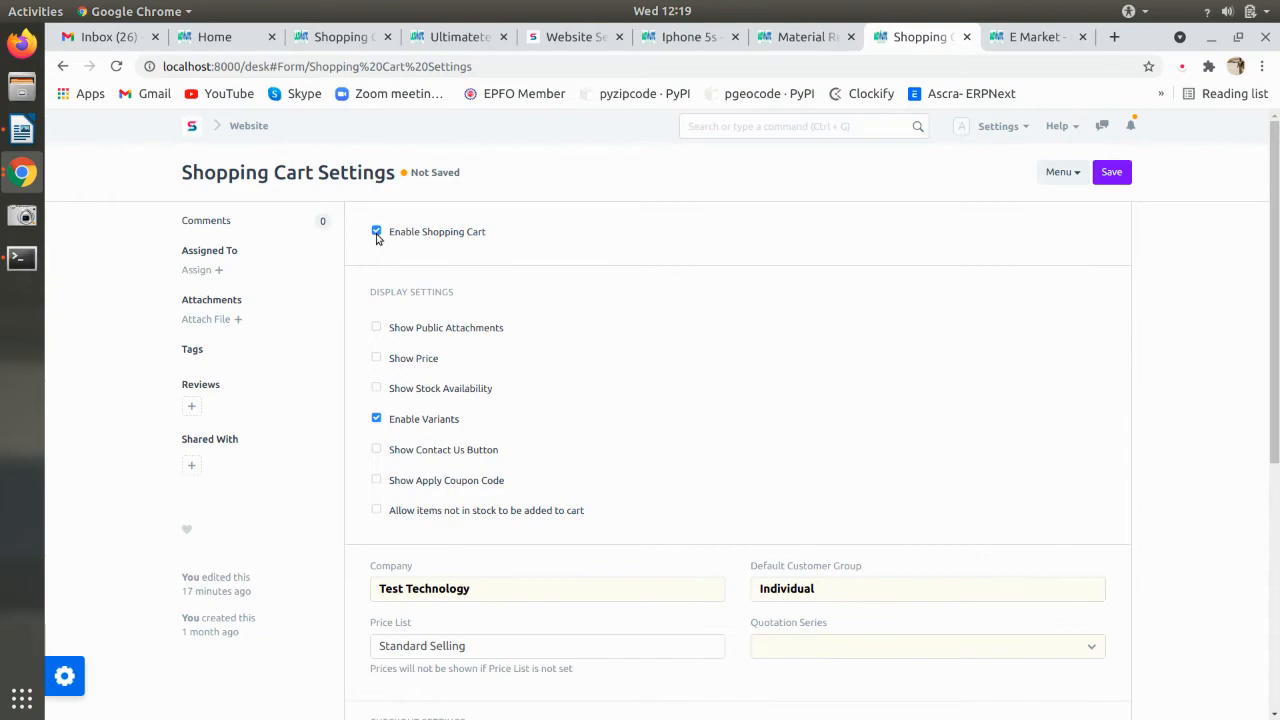
{"action": "scroll", "coordinate": [410, 535], "scroll_direction": "down", "scroll_amount": 3}
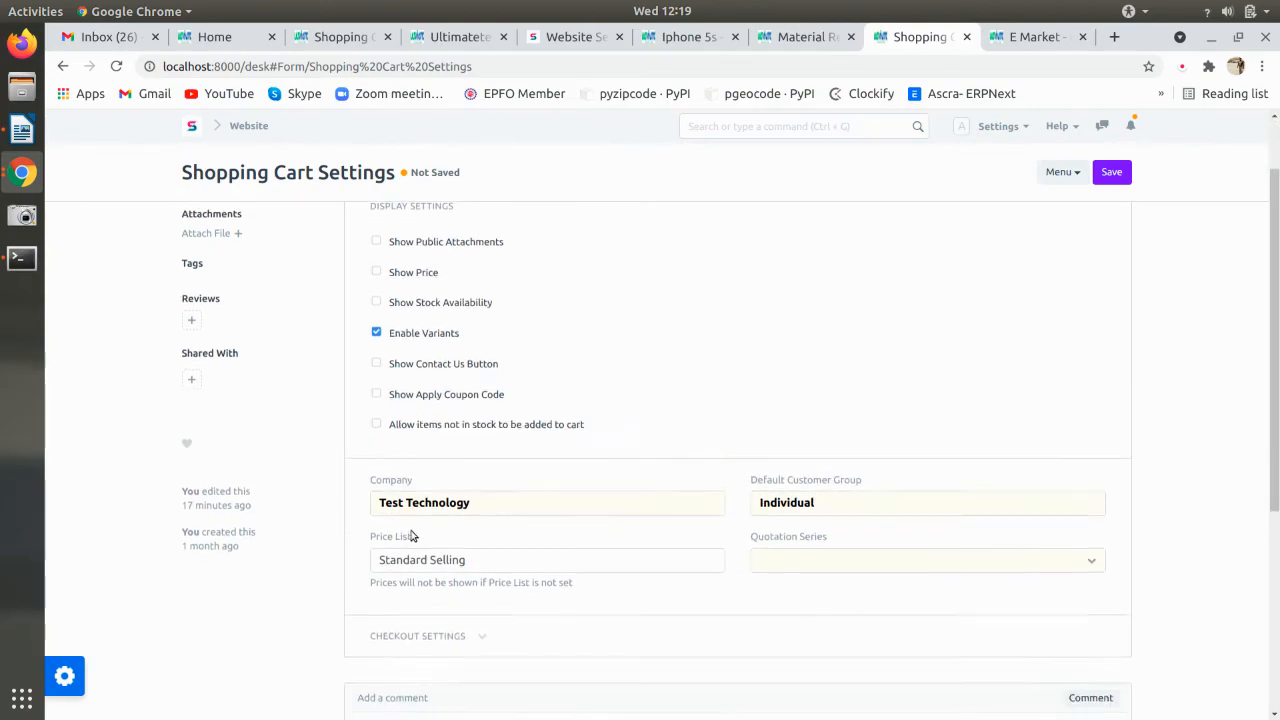
{"action": "left_click", "coordinate": [827, 507]}
{"action": "left_click", "coordinate": [816, 531]}
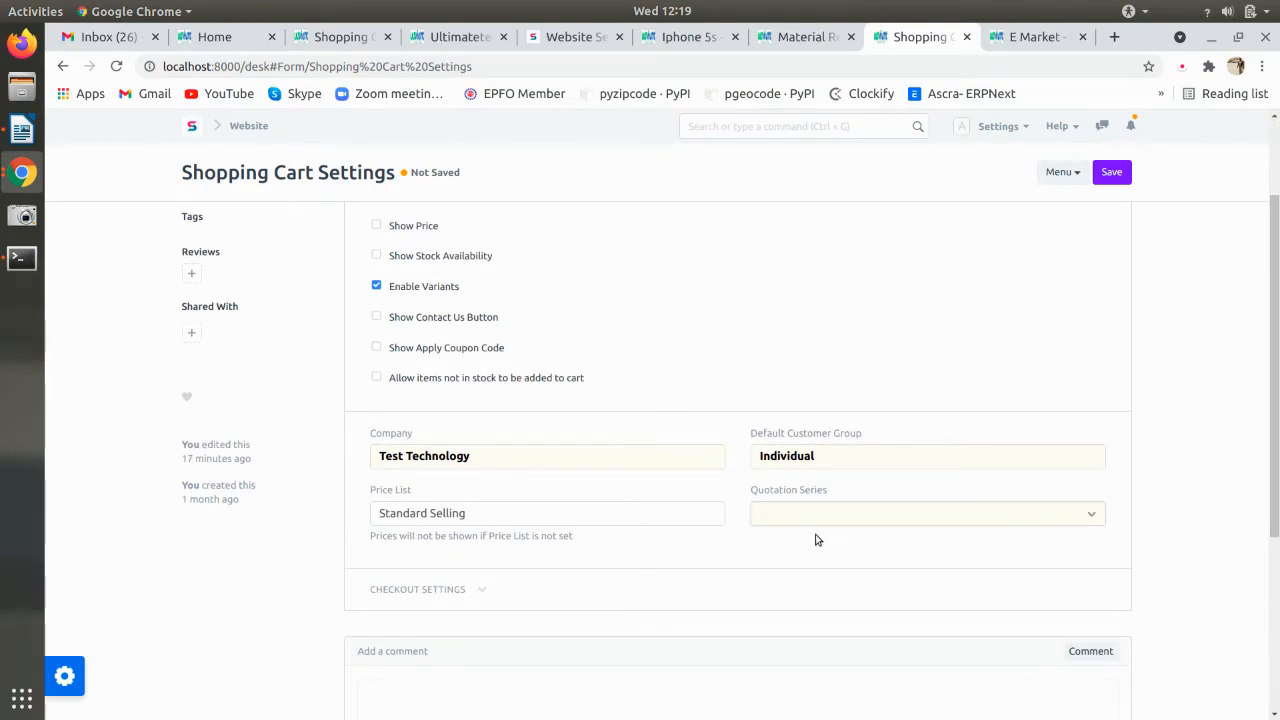
- Set the price list to Standard Selling, show stock availability, and save the settings
{"action": "double_click", "coordinate": [494, 512]}
{"action": "left_click", "coordinate": [494, 512]}
{"action": "key", "text": "BackSpace"}
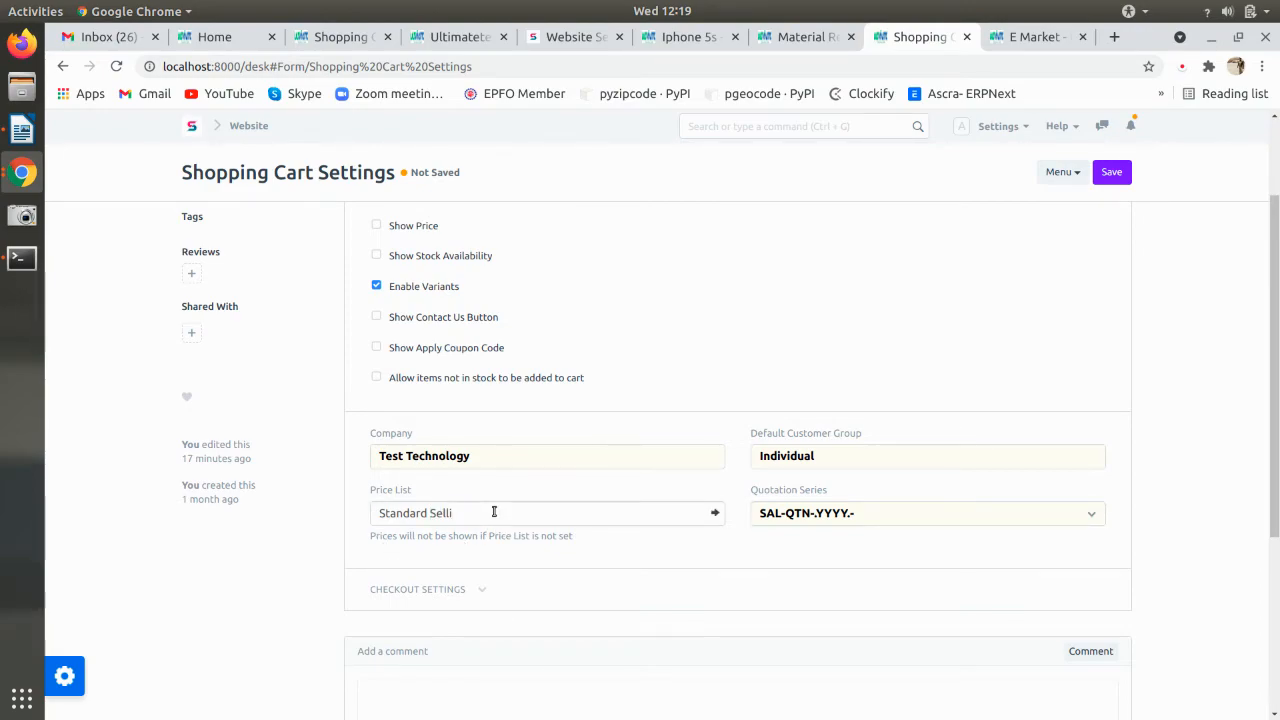
{"action": "key", "text": "BackSpace"}
{"action": "key", "text": "BackSpace"}
{"action": "key", "text": "BackSpace"}
{"action": "key", "text": "BackSpace"}
{"action": "key", "text": "BackSpace"}
{"action": "key", "text": "BackSpace"}
{"action": "key", "text": "BackSpace"}
{"action": "key", "text": "BackSpace"}
{"action": "key", "text": "BackSpace"}
{"action": "key", "text": "BackSpace"}
{"action": "key", "text": "BackSpace"}
{"action": "key", "text": "BackSpace"}
{"action": "key", "text": "BackSpace"}
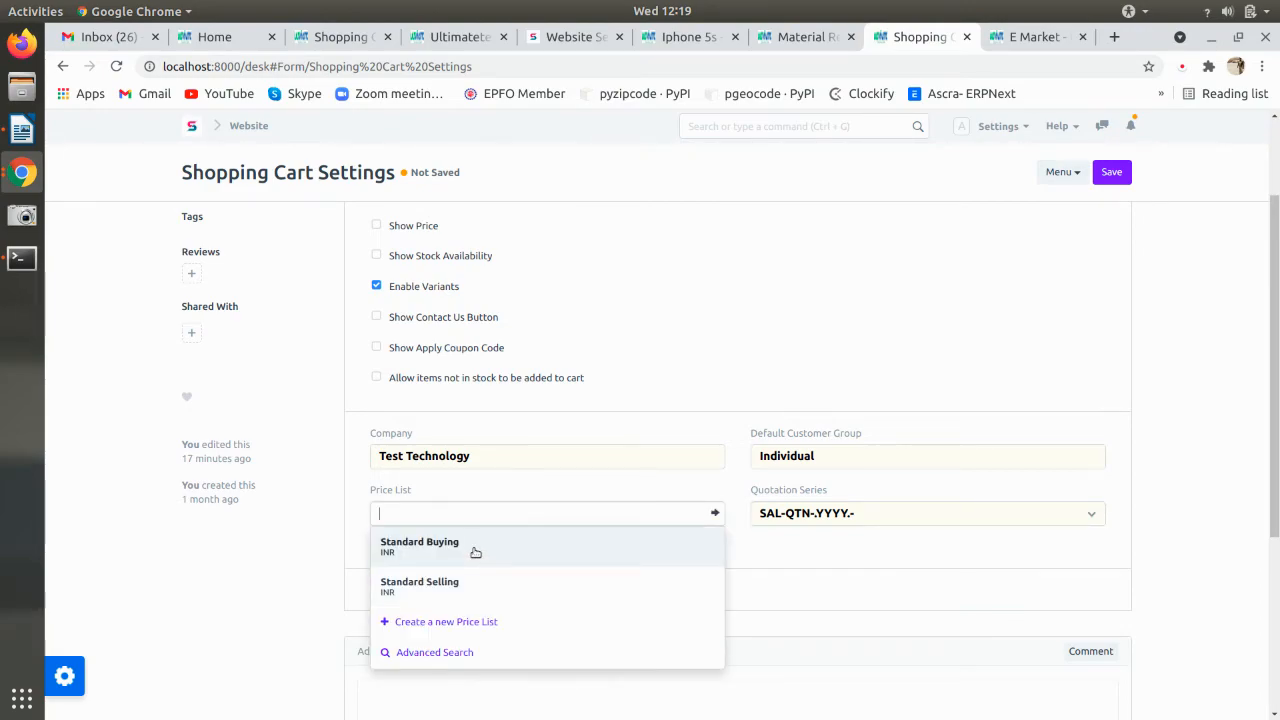
{"action": "left_click", "coordinate": [472, 578]}
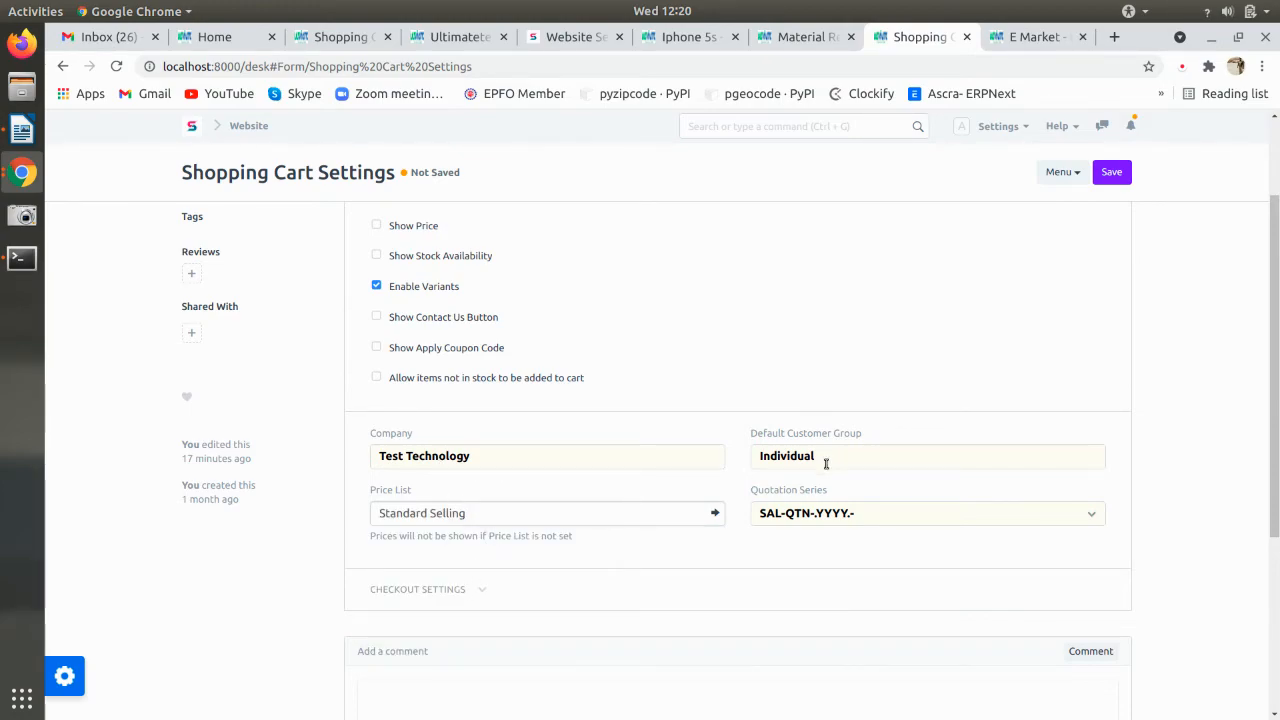
{"action": "scroll", "coordinate": [717, 534], "scroll_direction": "down", "scroll_amount": 2}
{"action": "scroll", "coordinate": [594, 480], "scroll_direction": "up", "scroll_amount": 3}
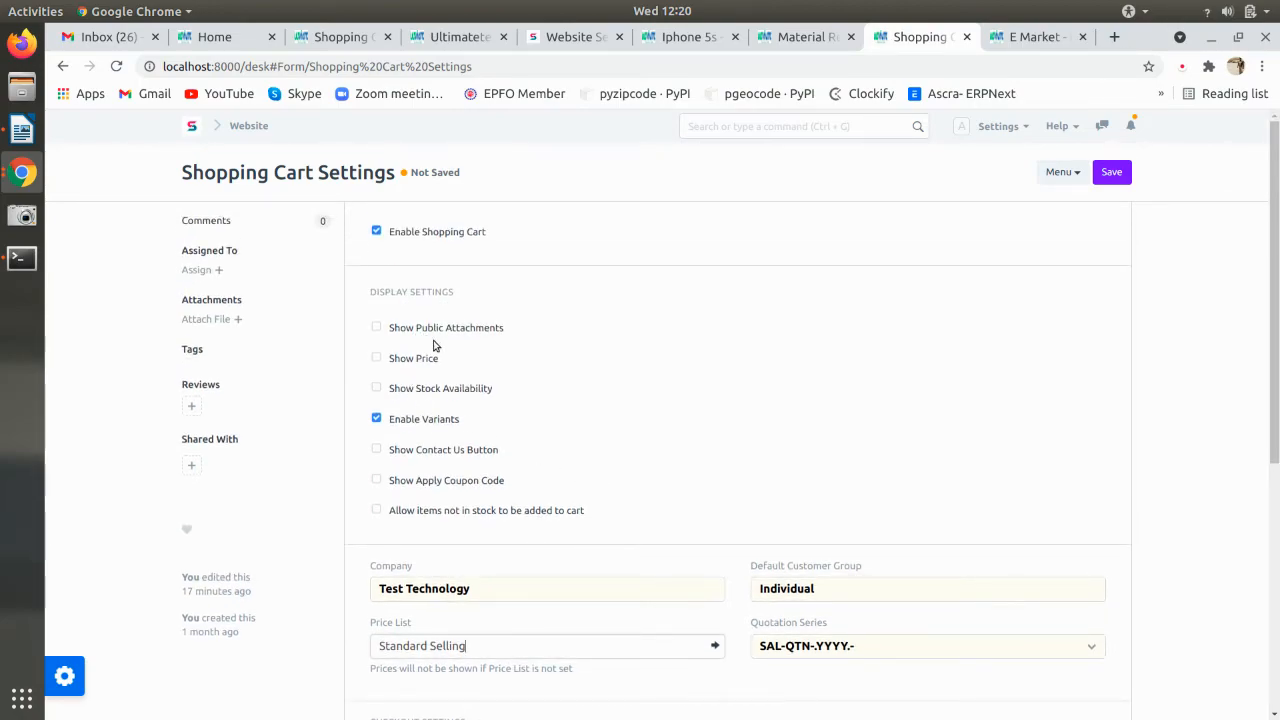
{"action": "left_click", "coordinate": [447, 392]}
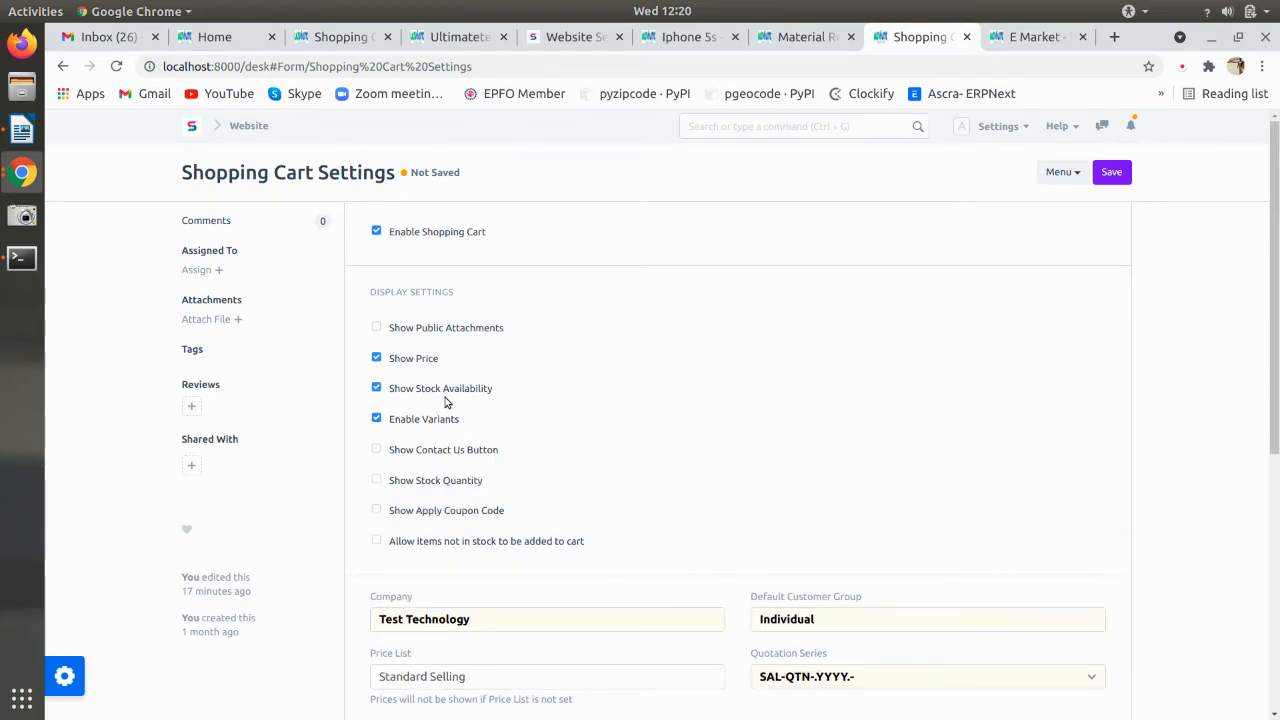
{"action": "key", "text": "ctrl+s"}
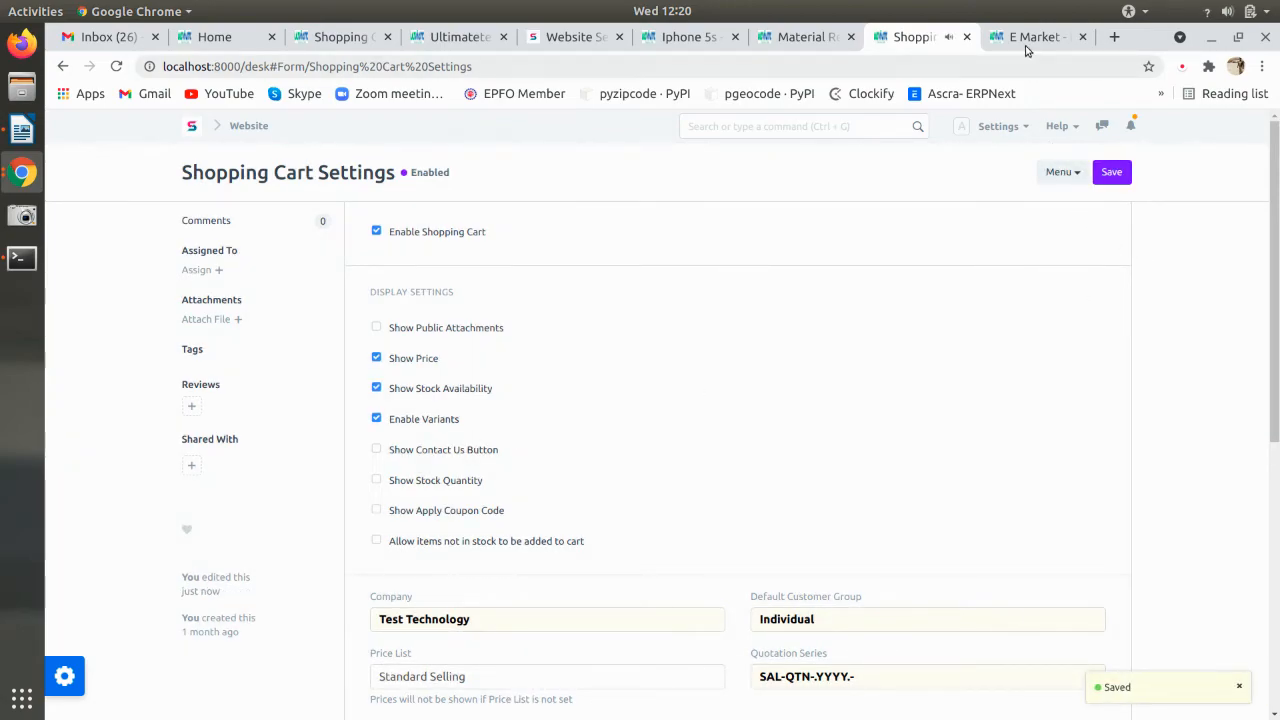
{"action": "left_click", "coordinate": [1030, 37]}
- Reload the Iphone 5s page so it shows In stock, then return to the Writer notes
{"action": "key", "text": "F5"}
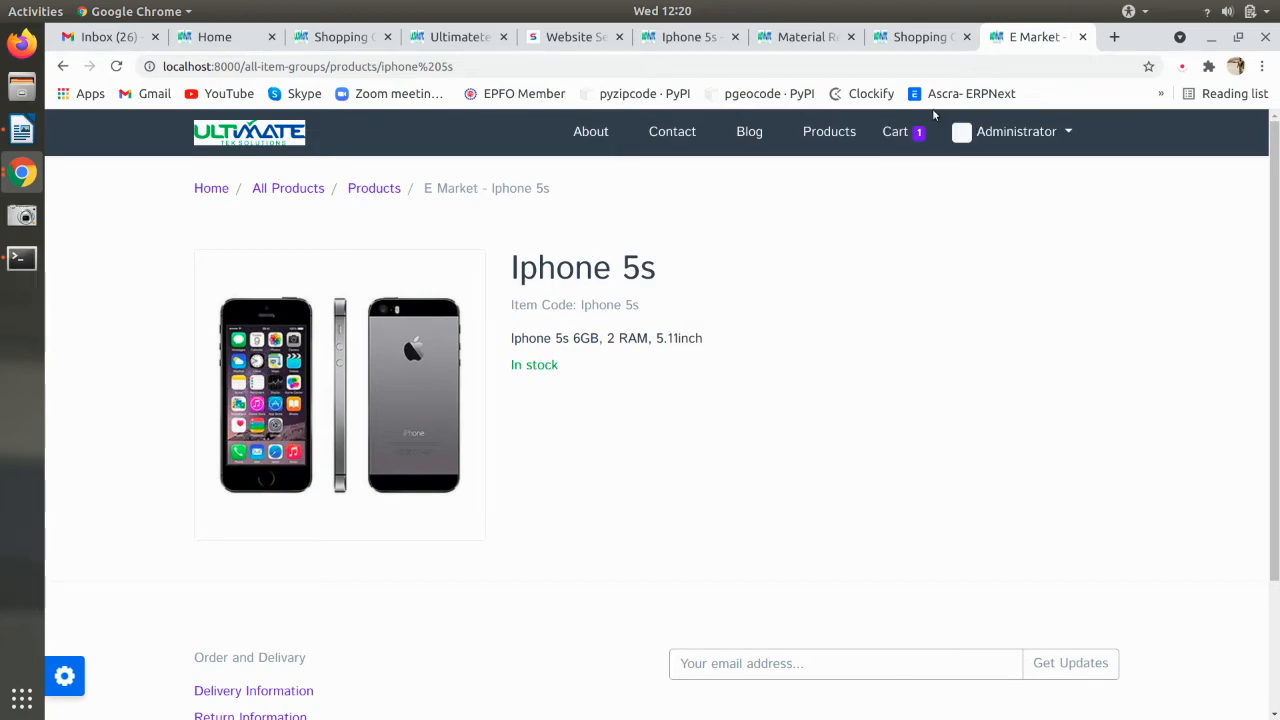
{"action": "left_click", "coordinate": [909, 48]}
{"action": "scroll", "coordinate": [900, 328], "scroll_direction": "down", "scroll_amount": 2}
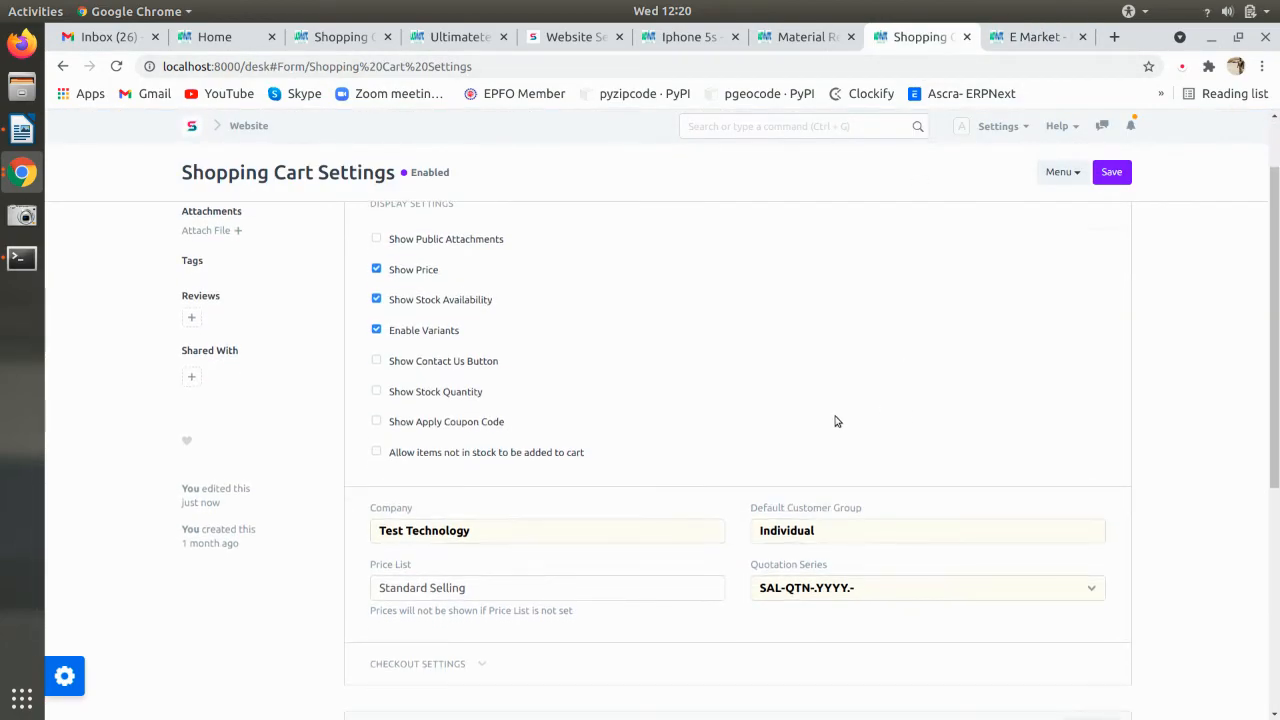
{"action": "scroll", "coordinate": [609, 440], "scroll_direction": "up", "scroll_amount": 2}
{"action": "key", "text": "alt+Tab"}
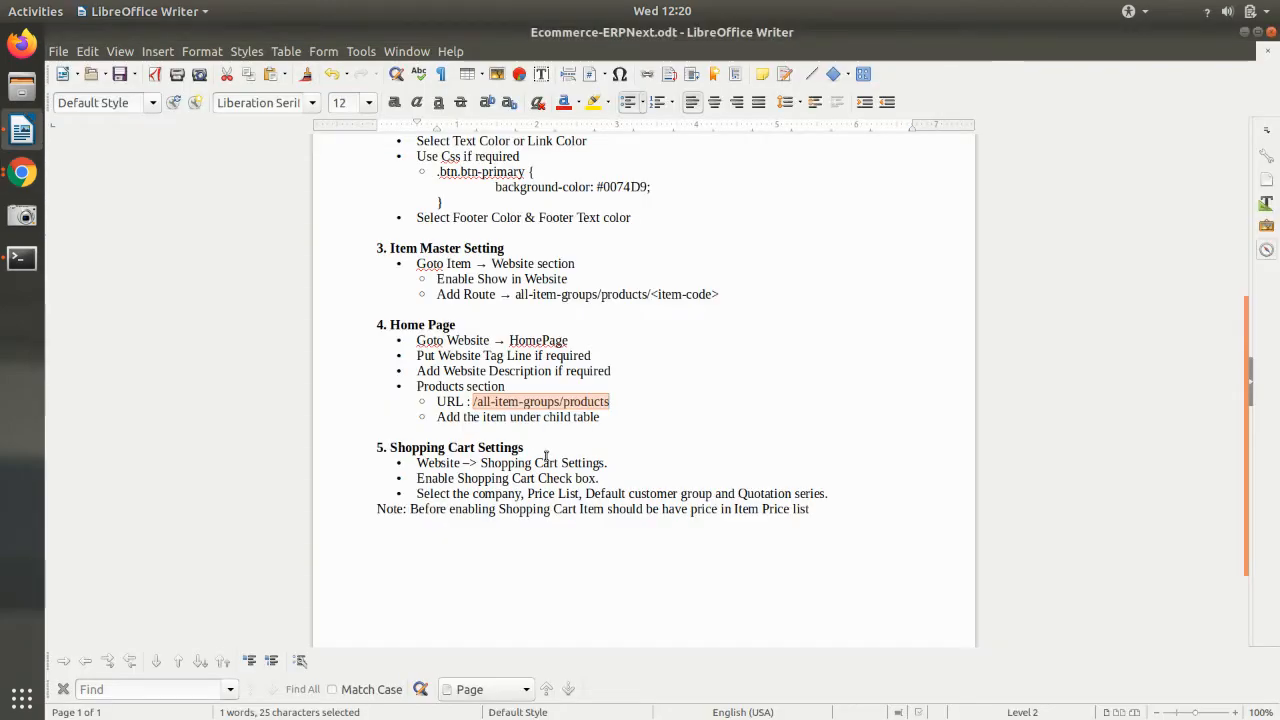
- Delete the trailing word 'list' so the note ends 'in Item Price', then return to Chrome
{"action": "left_click", "coordinate": [445, 515]}
{"action": "left_click_drag", "start_coordinate": [417, 510], "coordinate": [707, 511]}
{"action": "double_click", "coordinate": [705, 511]}
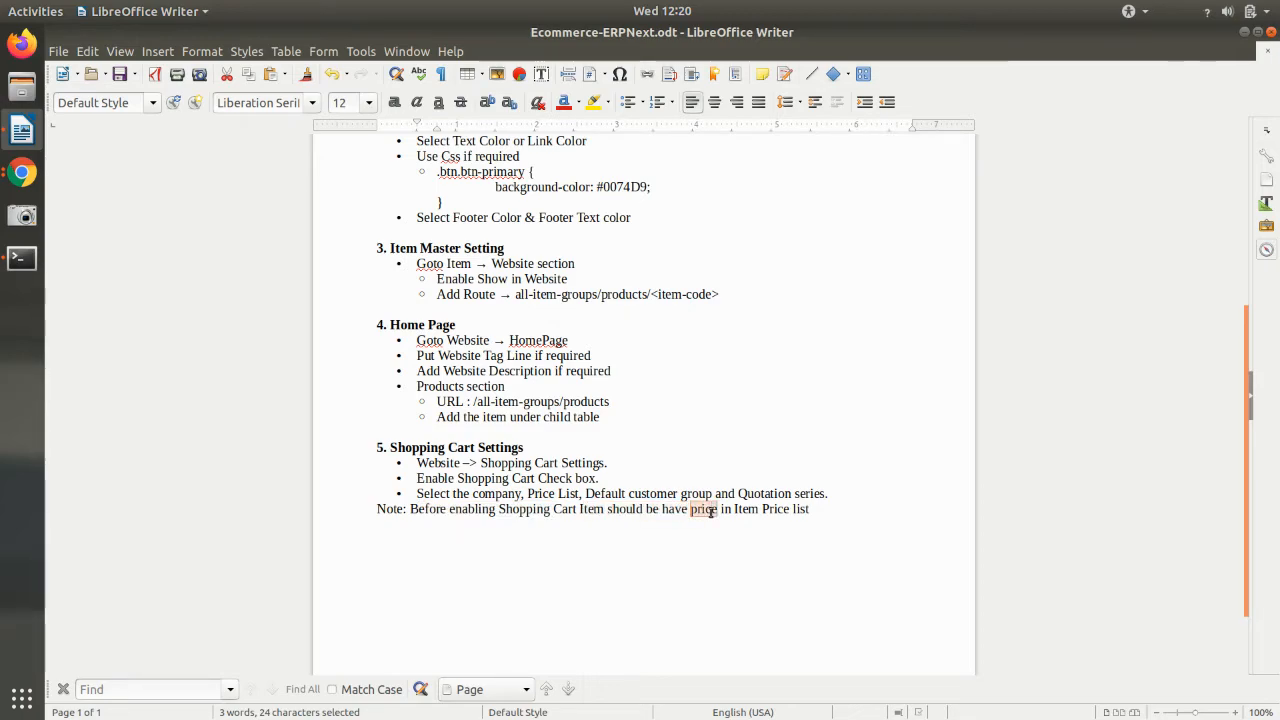
{"action": "double_click", "coordinate": [746, 511]}
{"action": "double_click", "coordinate": [802, 509]}
{"action": "key", "text": "BackSpace"}
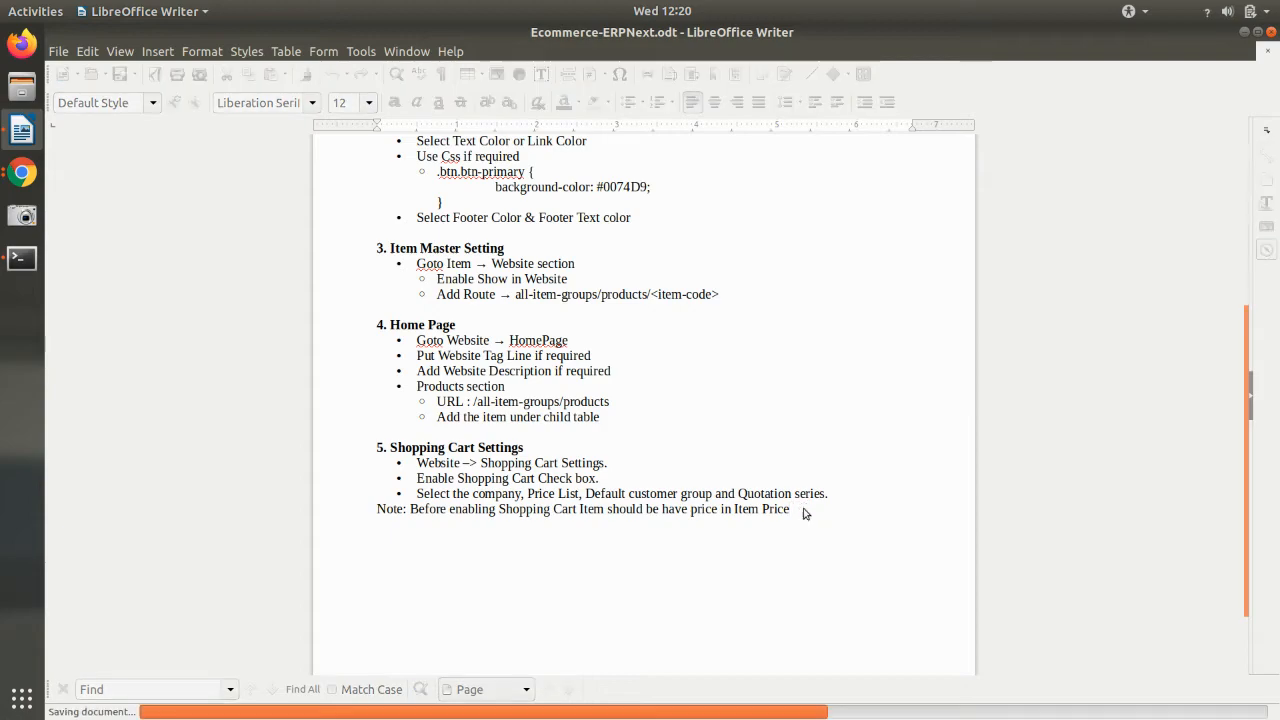
{"action": "key", "text": "alt+Tab"}
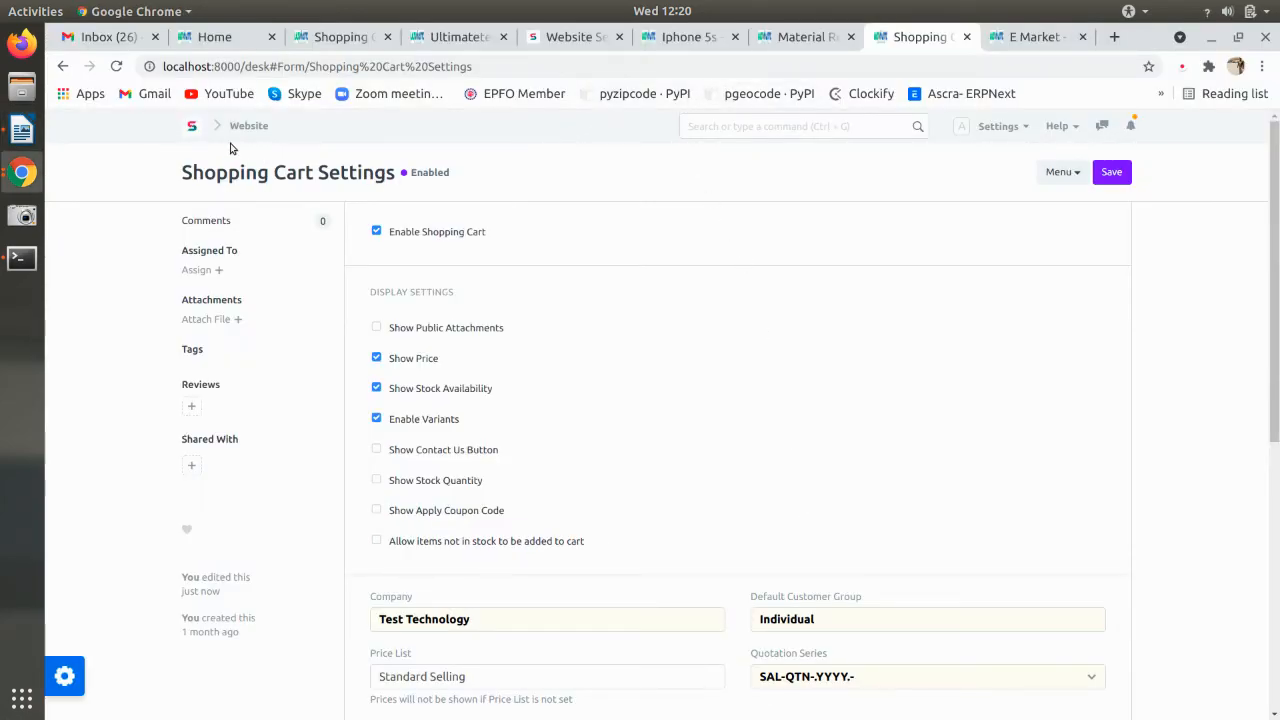
- Open the Item Price list from the desk search ('item pr')
{"action": "left_click", "coordinate": [194, 133], "text": "ctrl"}
{"action": "left_click", "coordinate": [905, 39]}
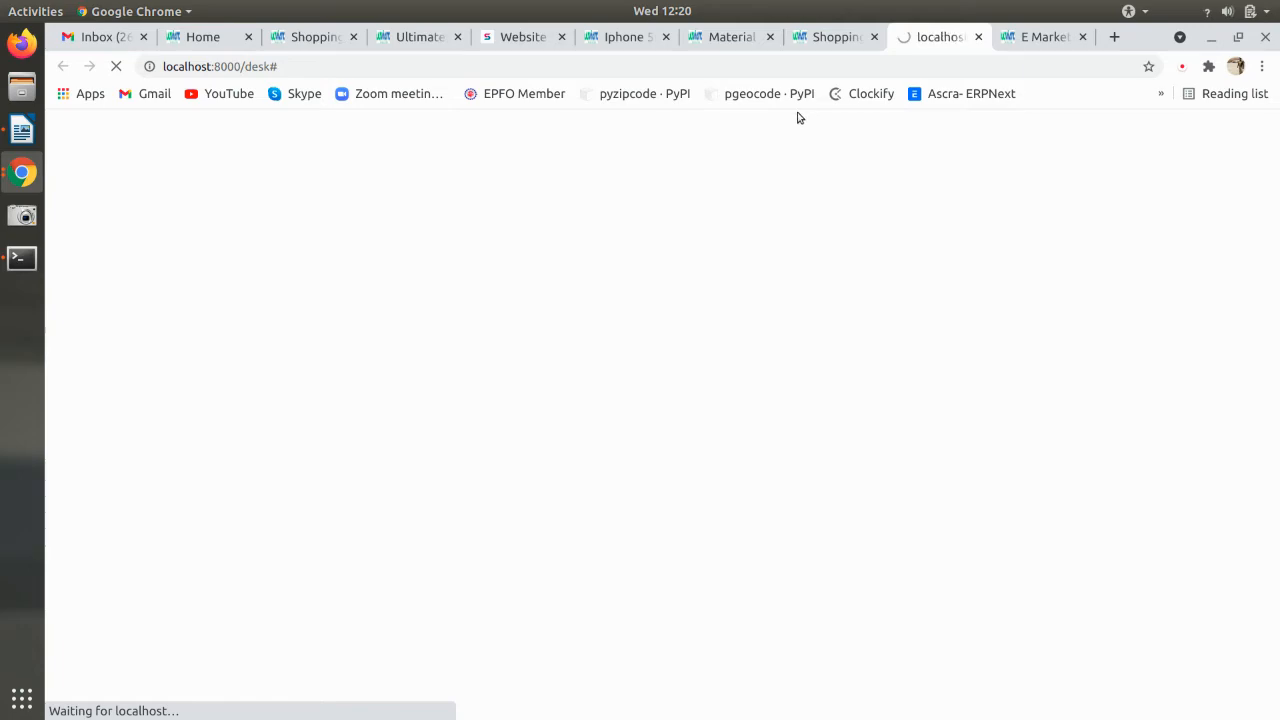
{"action": "left_click", "coordinate": [794, 125]}
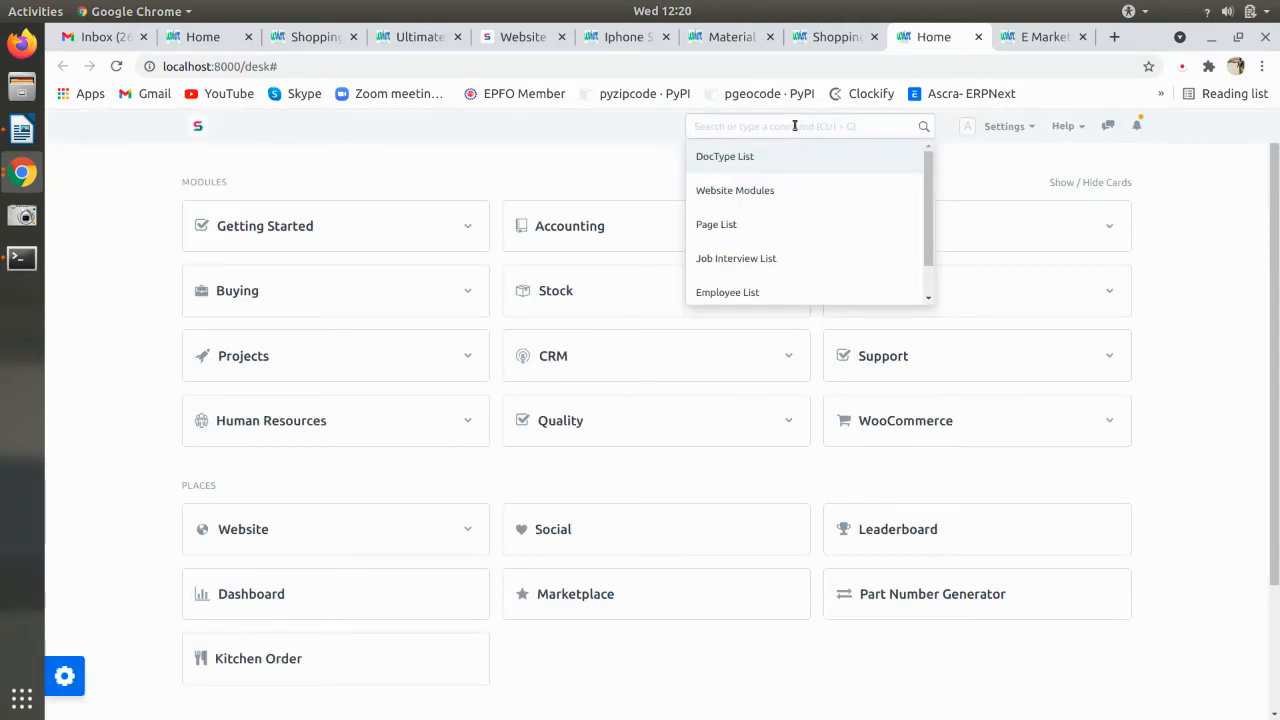
{"action": "type", "text": "item pr"}
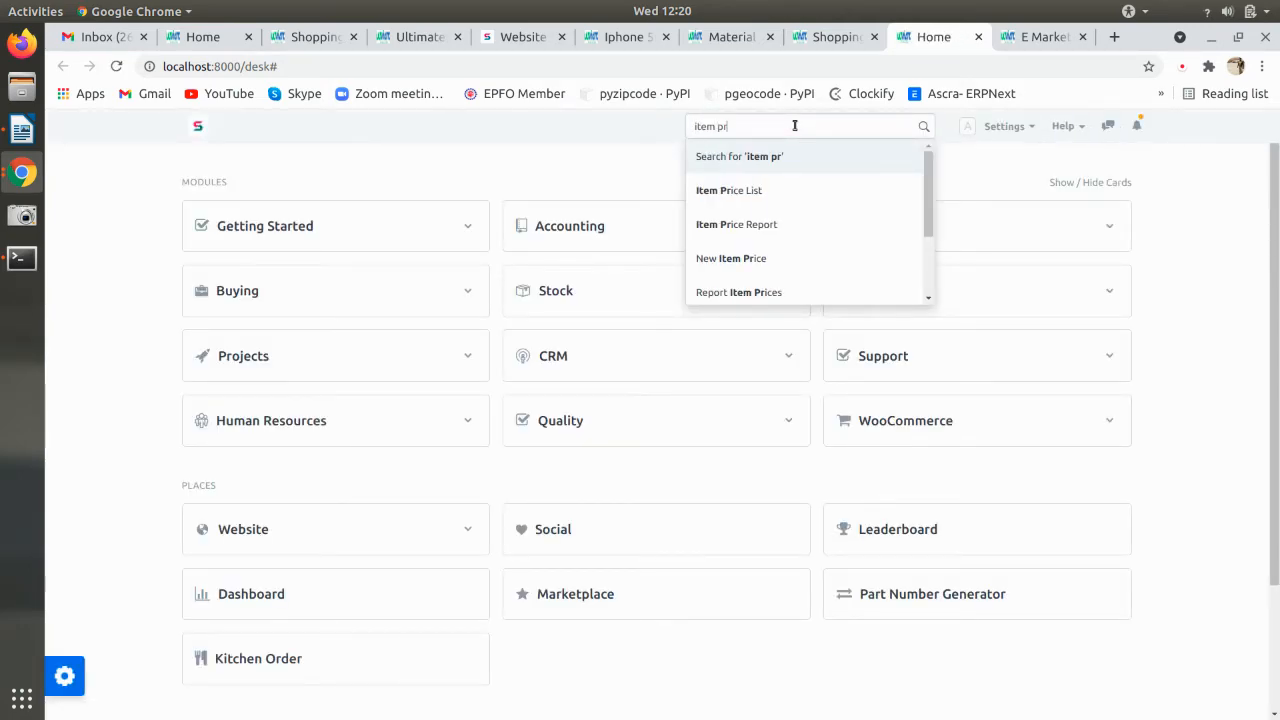
{"action": "left_click", "coordinate": [760, 188]}
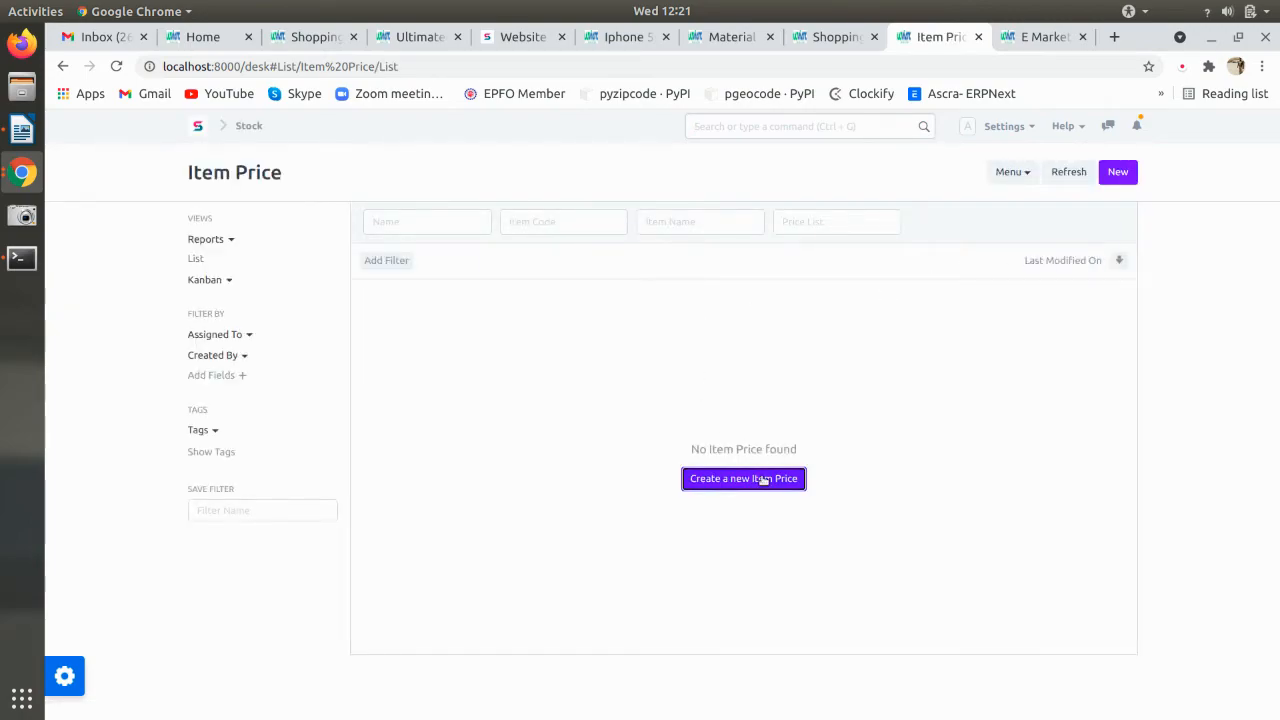
- Add a Standard Selling item price of 42,999.00 for the Iphone 5s
{"action": "left_click", "coordinate": [762, 476]}
{"action": "left_click", "coordinate": [463, 214]}
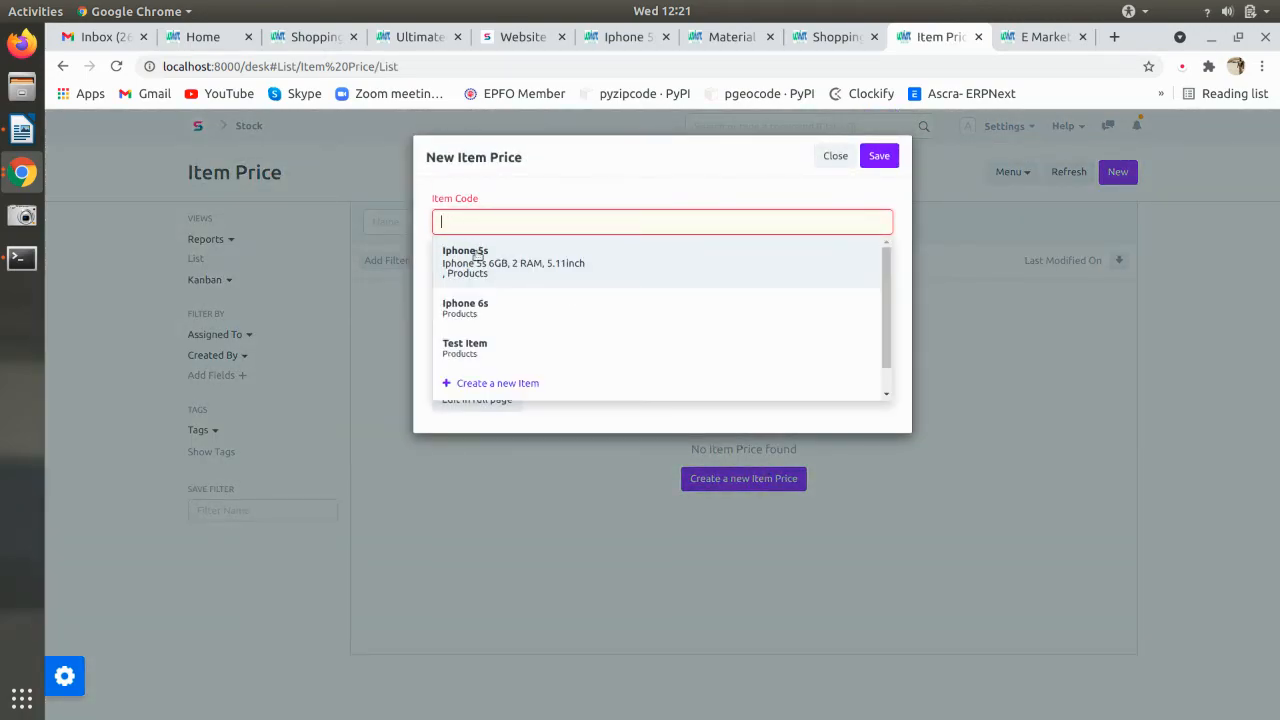
{"action": "key", "text": "Return"}
{"action": "left_click", "coordinate": [489, 280]}
{"action": "type", "text": "43"}
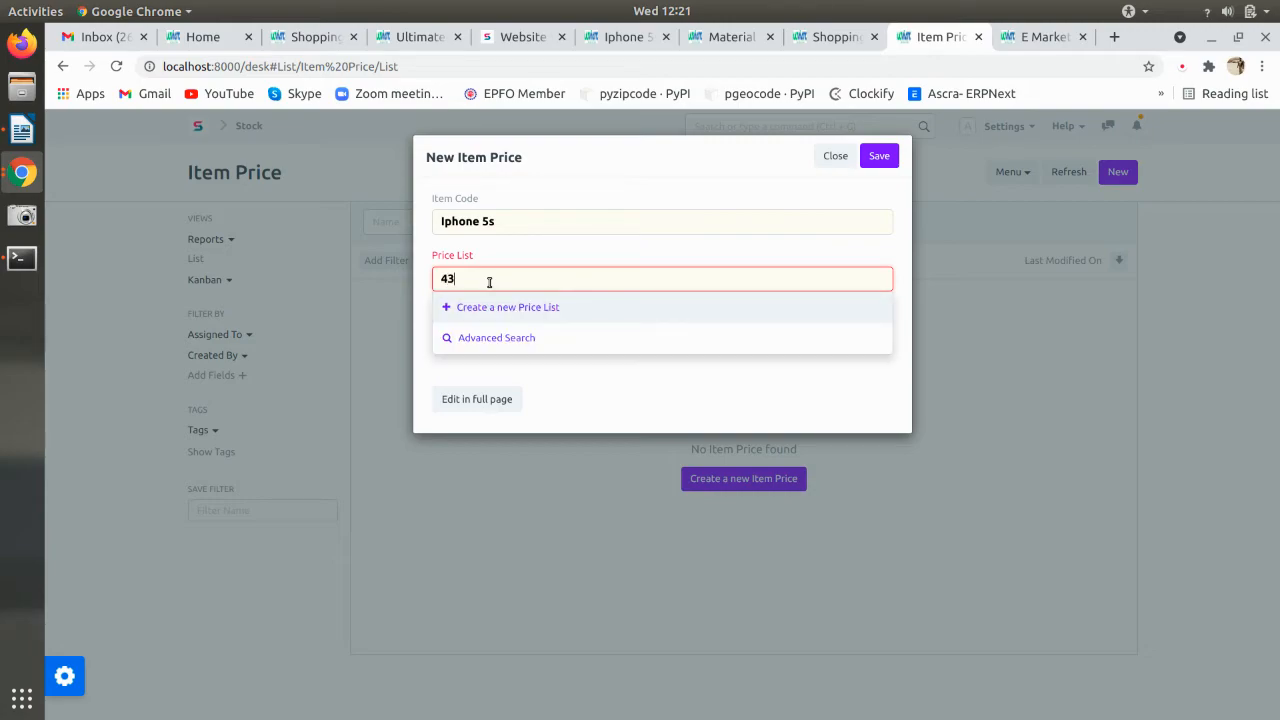
{"action": "key", "text": "BackSpace"}
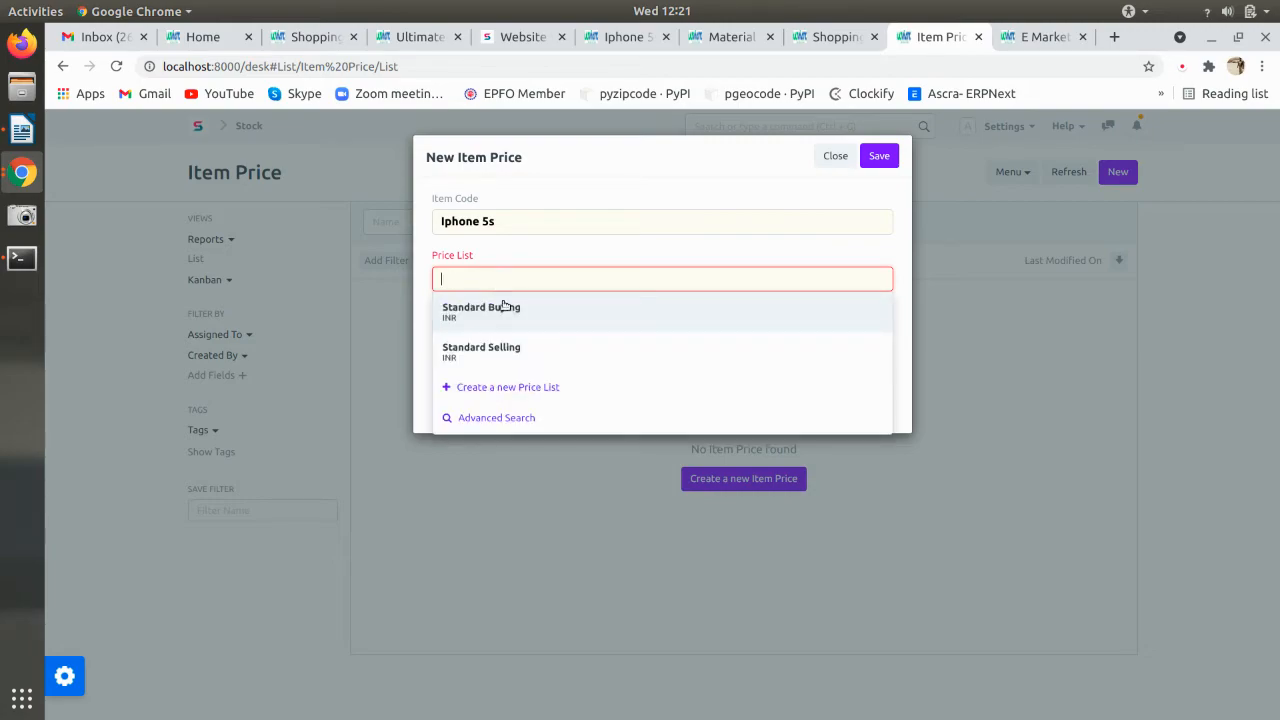
{"action": "left_click", "coordinate": [507, 357]}
{"action": "left_click", "coordinate": [477, 348]}
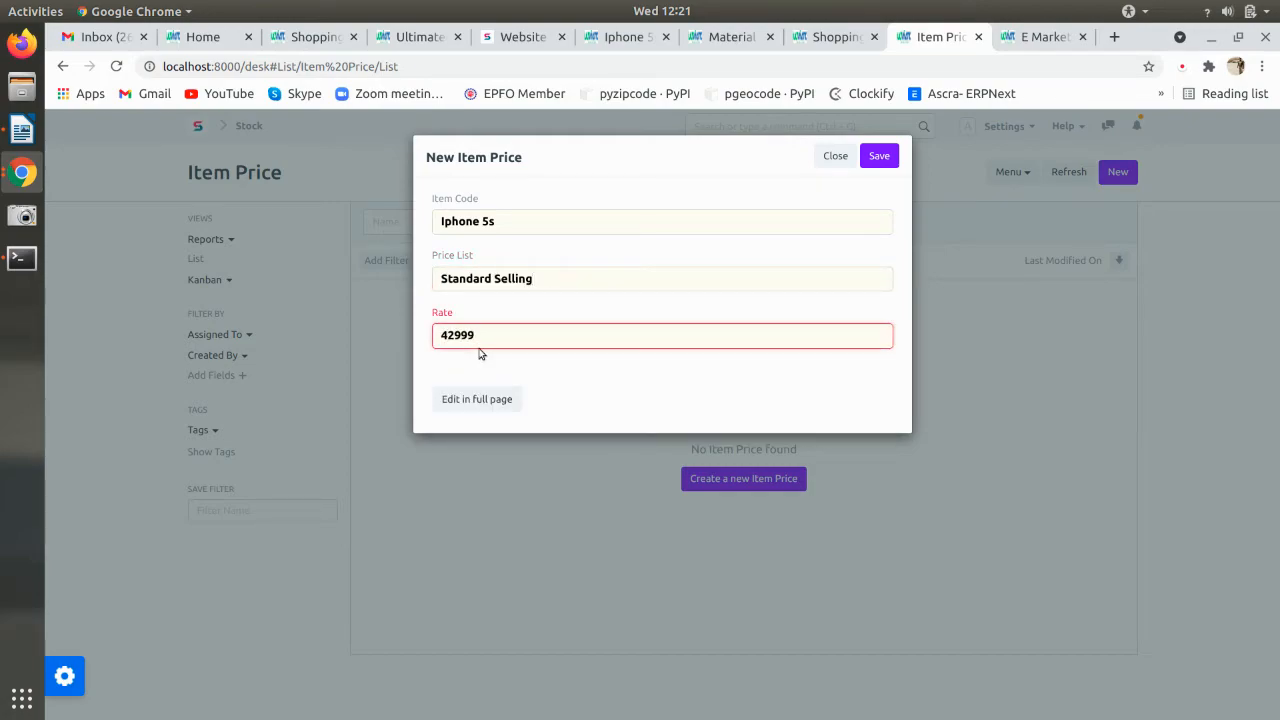
{"action": "left_click", "coordinate": [880, 157]}
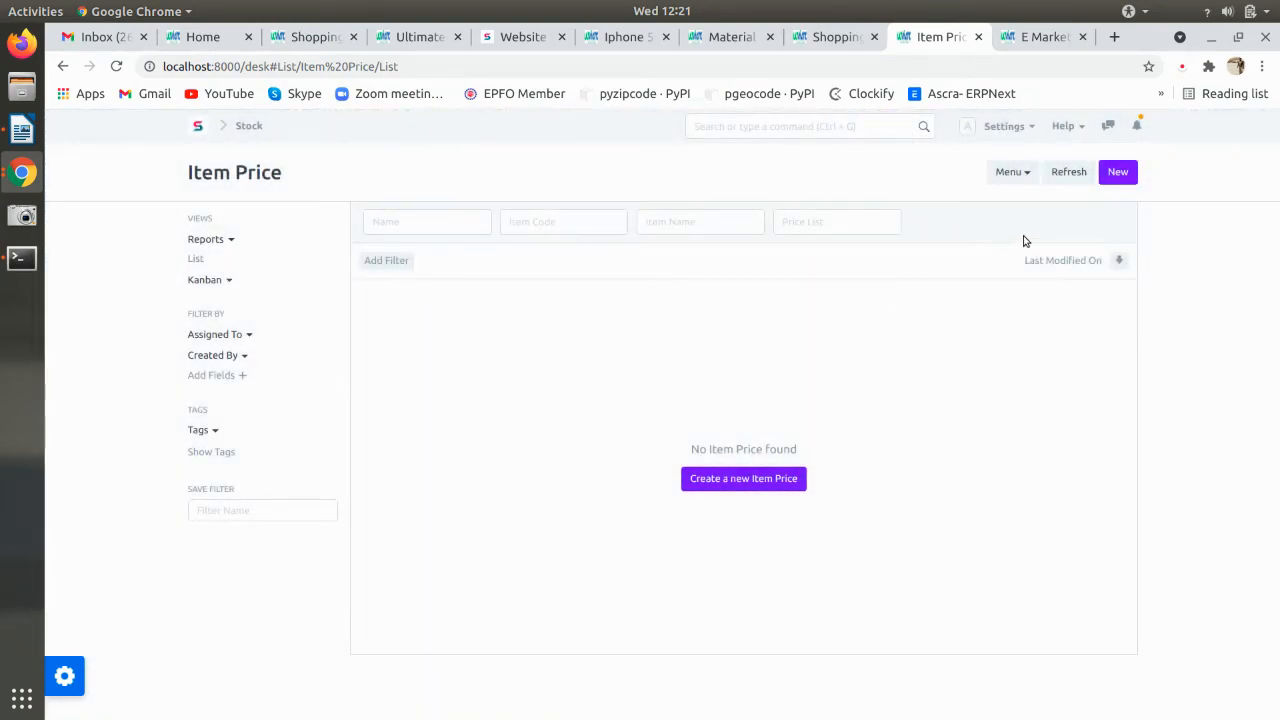
- Add a Standard Selling item price of 61,999.00 for the Iphone 6s
{"action": "left_click", "coordinate": [1112, 171]}
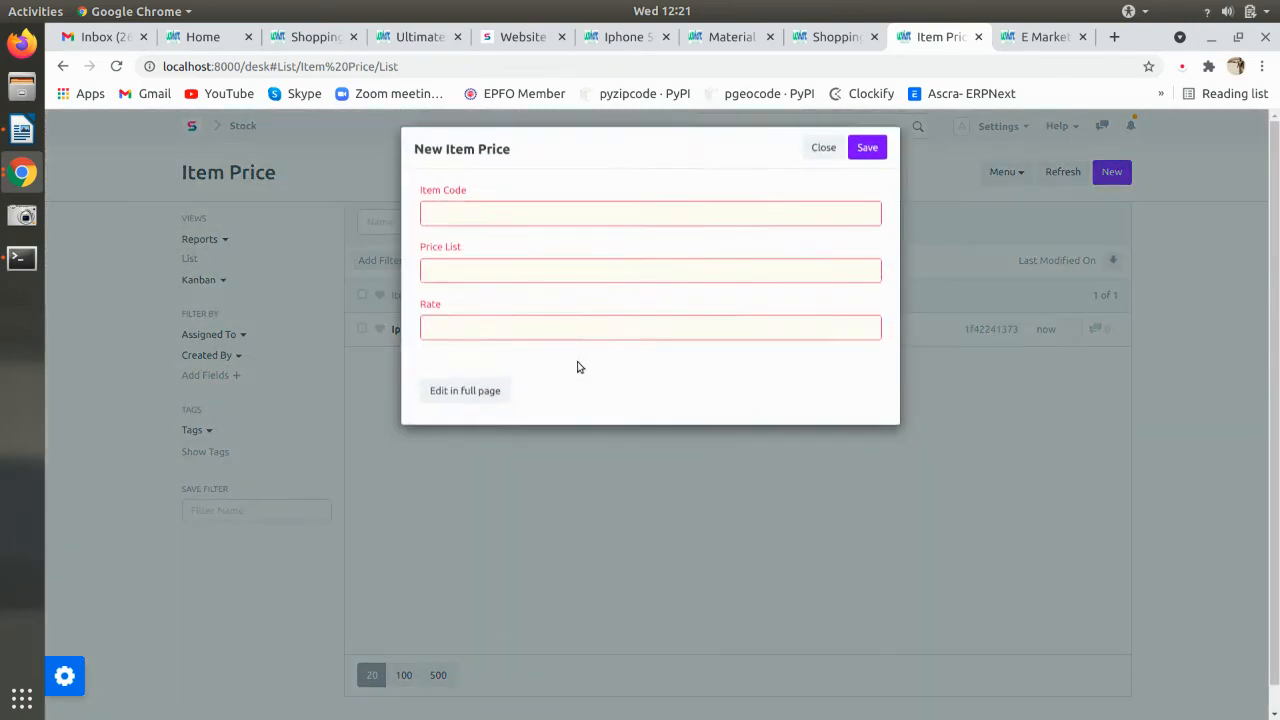
{"action": "left_click", "coordinate": [470, 306]}
{"action": "left_click", "coordinate": [472, 285]}
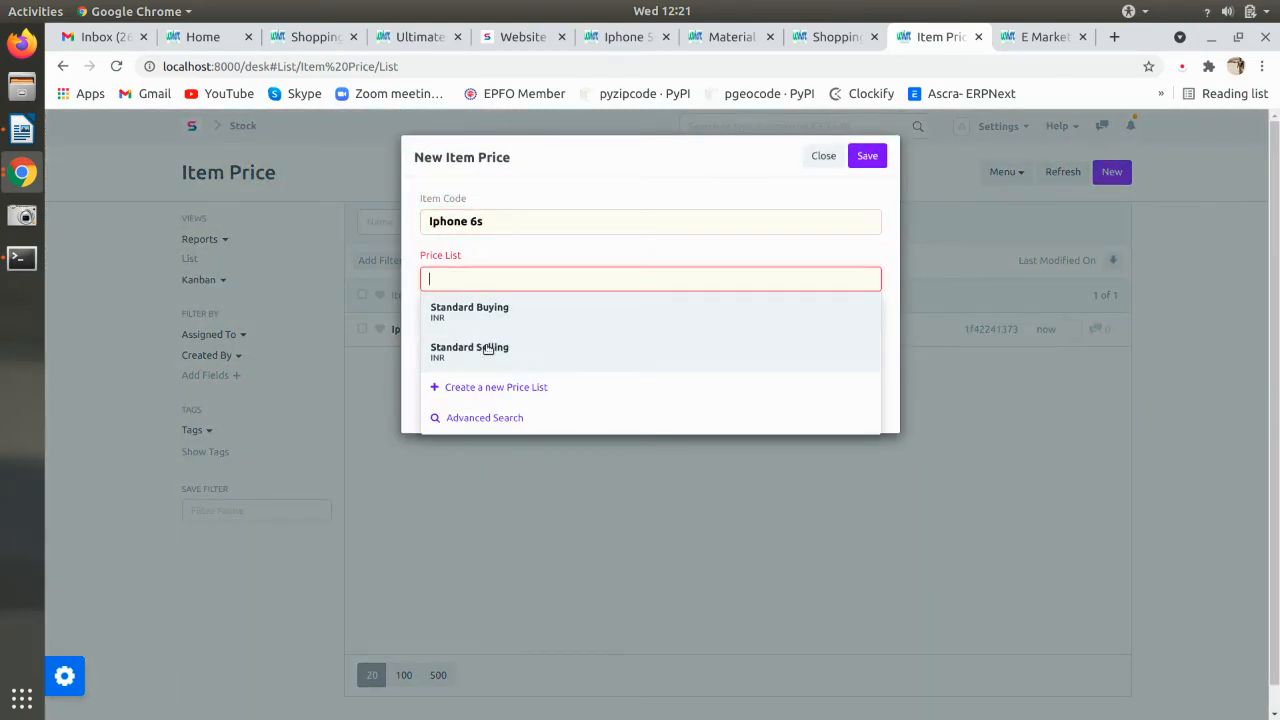
{"action": "left_click", "coordinate": [491, 345]}
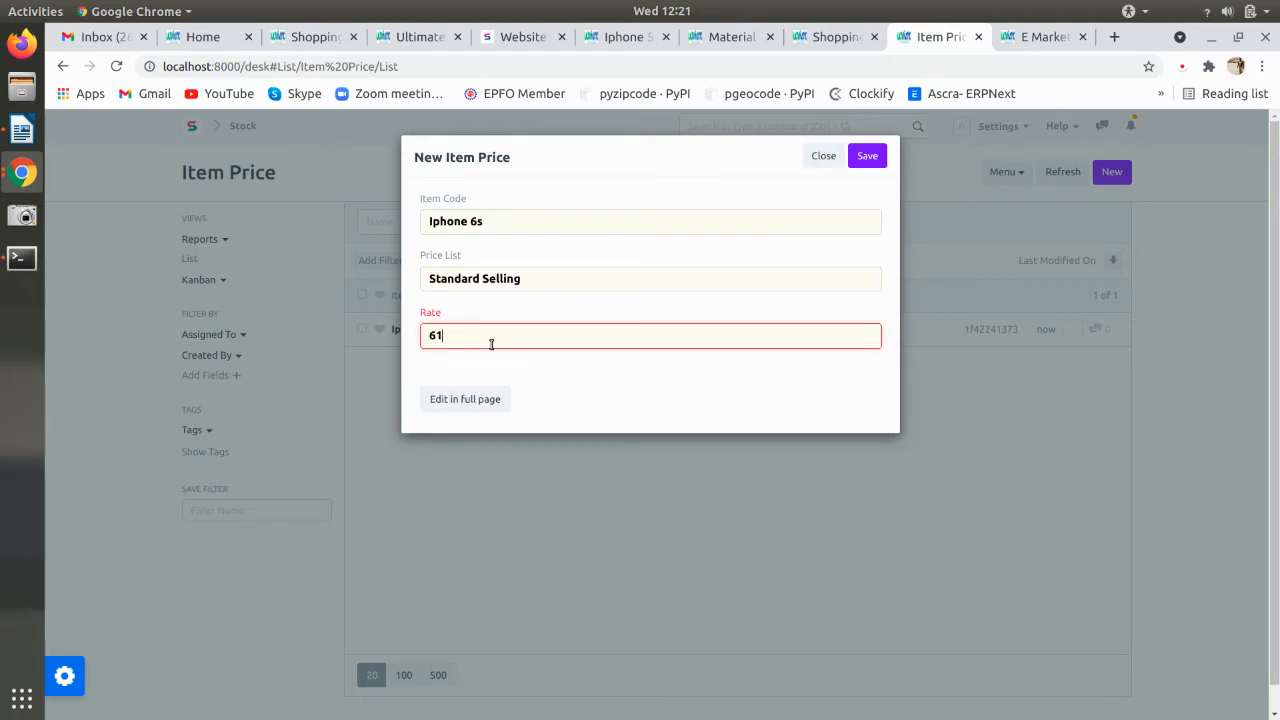
{"action": "left_click", "coordinate": [867, 156]}
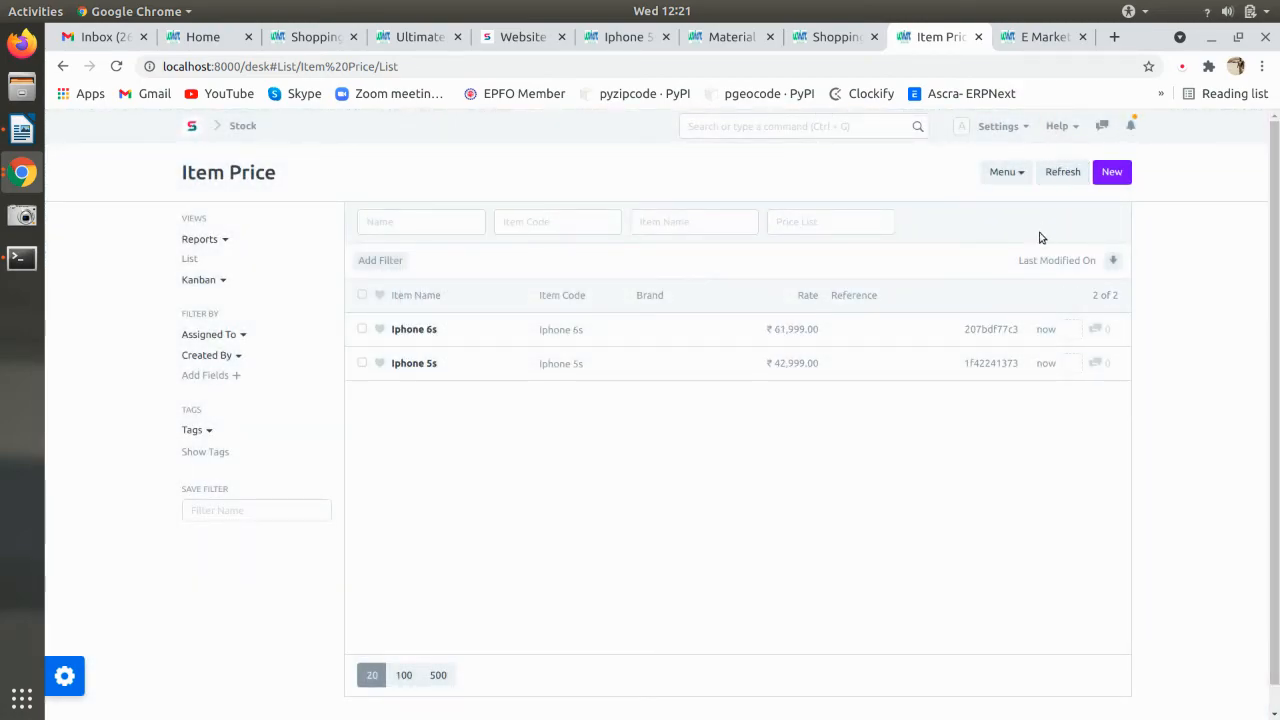
{"action": "left_click", "coordinate": [1045, 37]}
- Reload the shop, open the Iphone 6s page and try adding it to the cart
{"action": "key", "text": "F5"}
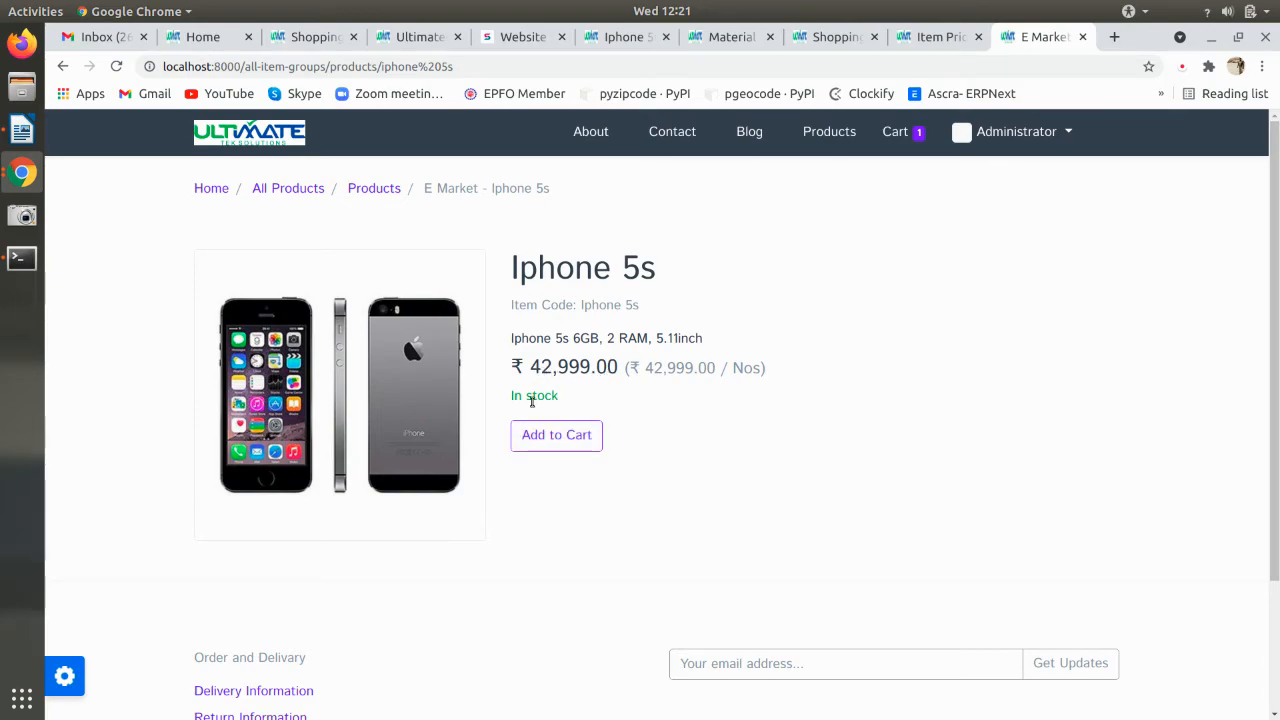
{"action": "left_click", "coordinate": [288, 188]}
{"action": "scroll", "coordinate": [491, 460], "scroll_direction": "down", "scroll_amount": 5}
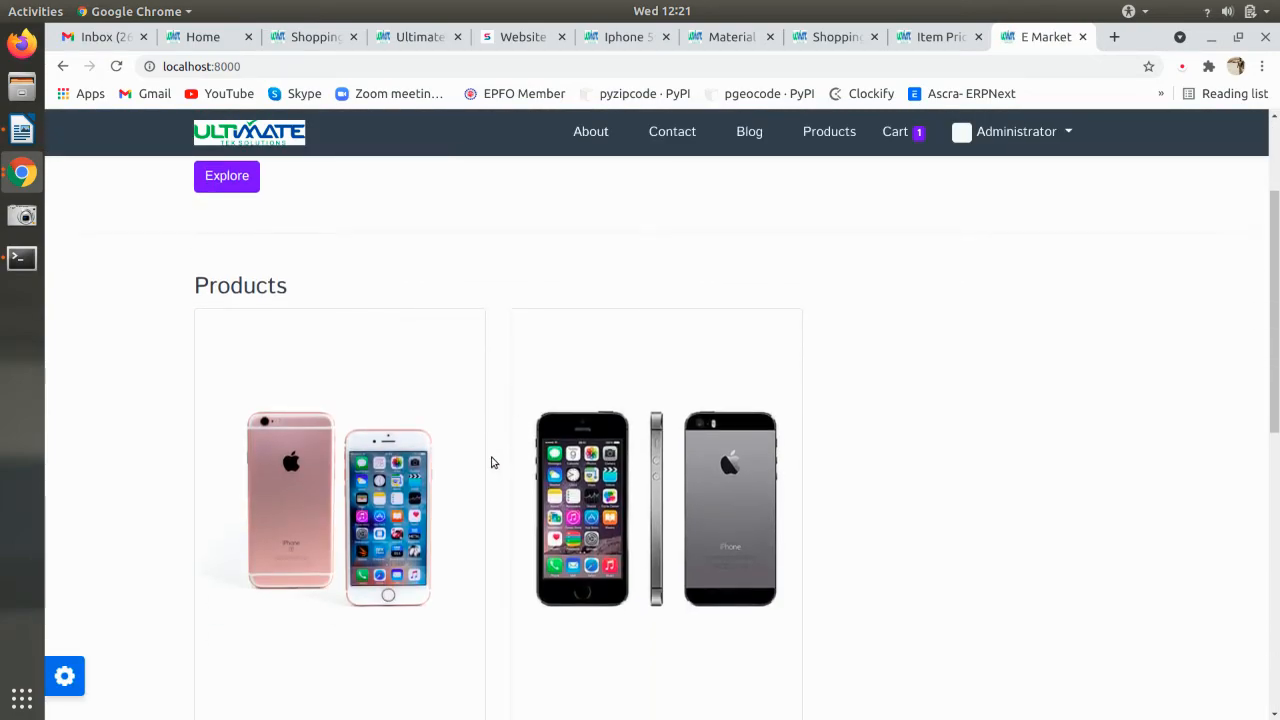
{"action": "left_click", "coordinate": [276, 458]}
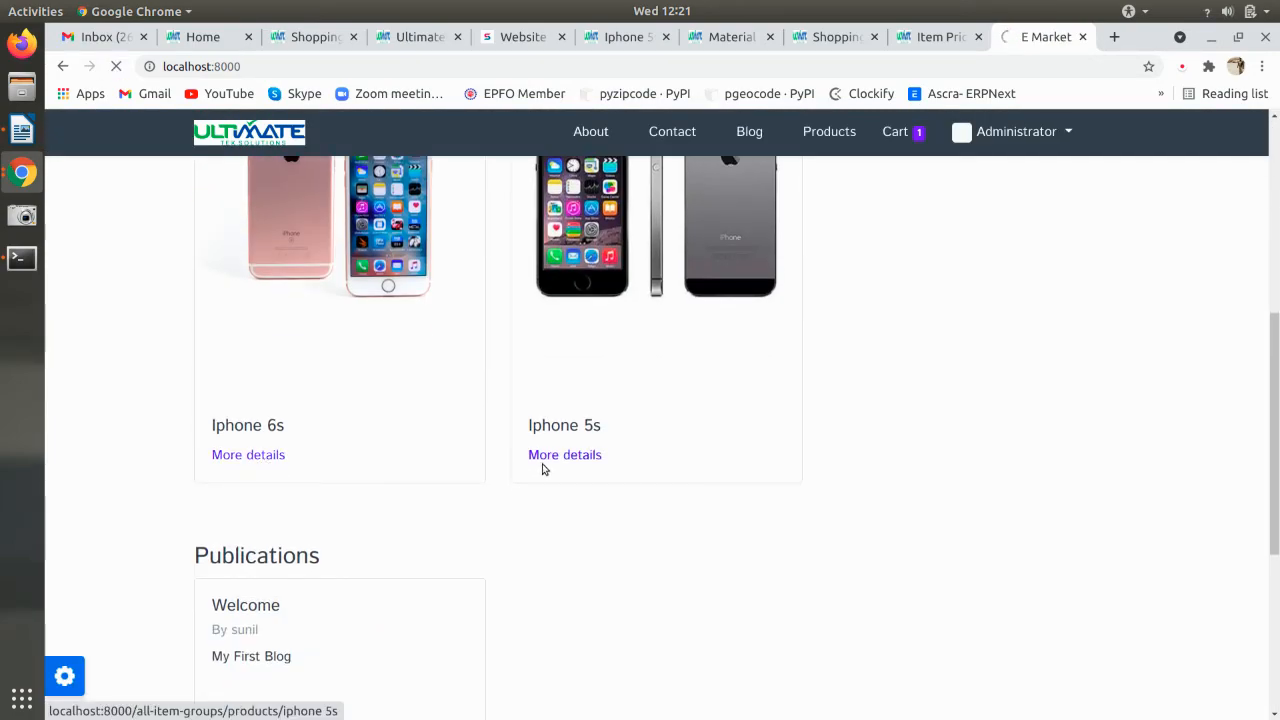
{"action": "scroll", "coordinate": [544, 467], "scroll_direction": "down", "scroll_amount": 2}
{"action": "scroll", "coordinate": [544, 467], "scroll_direction": "up", "scroll_amount": 2}
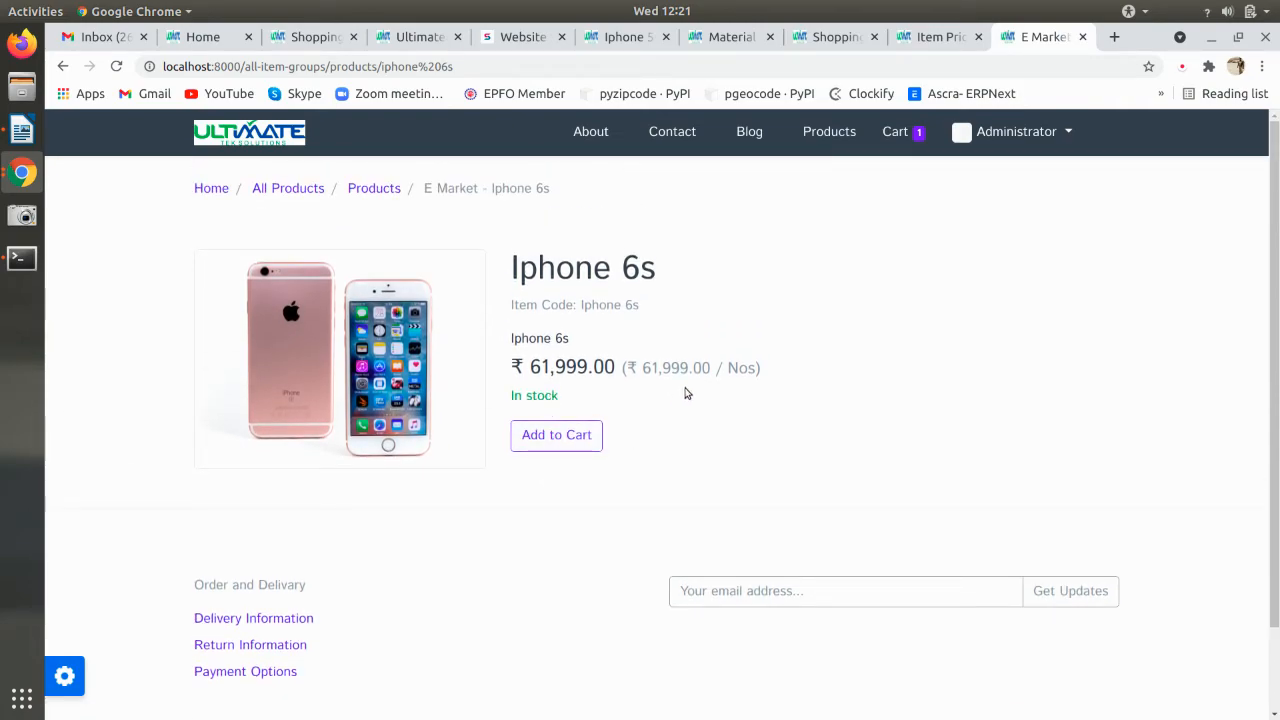
{"action": "left_click_drag", "start_coordinate": [733, 369], "coordinate": [748, 369]}
{"action": "left_click", "coordinate": [562, 449]}
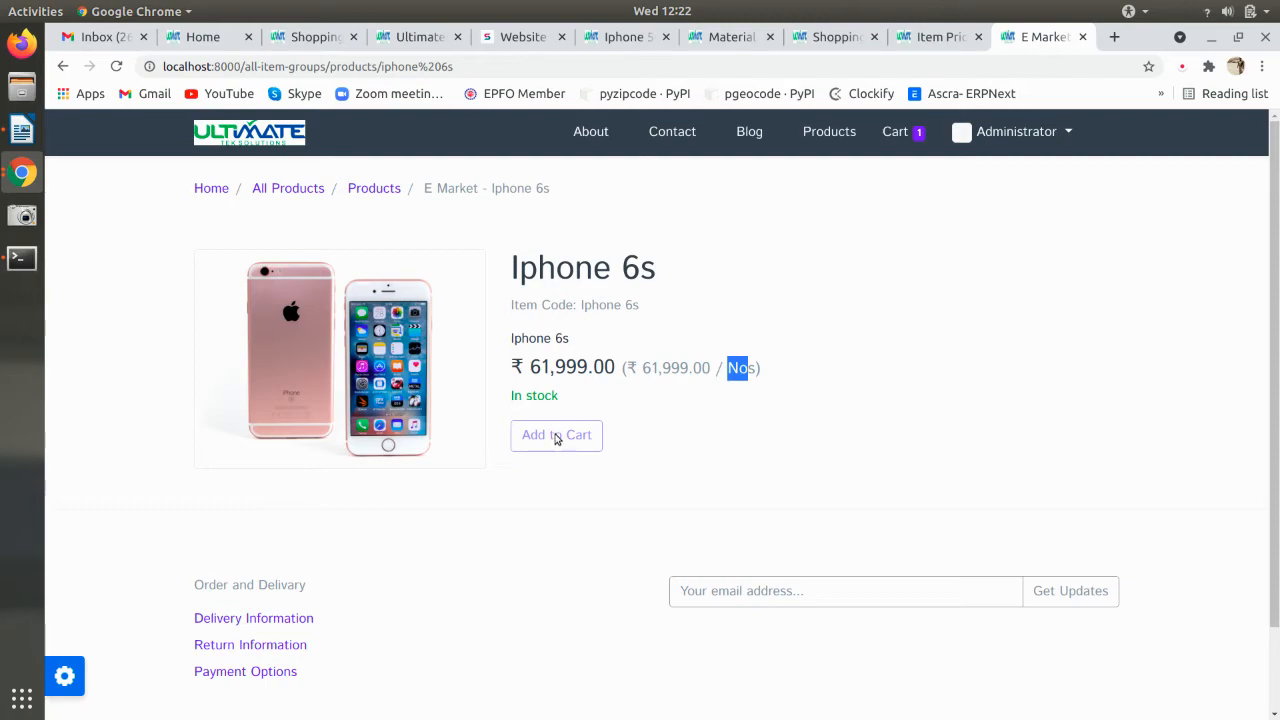
{"action": "left_click", "coordinate": [116, 66]}
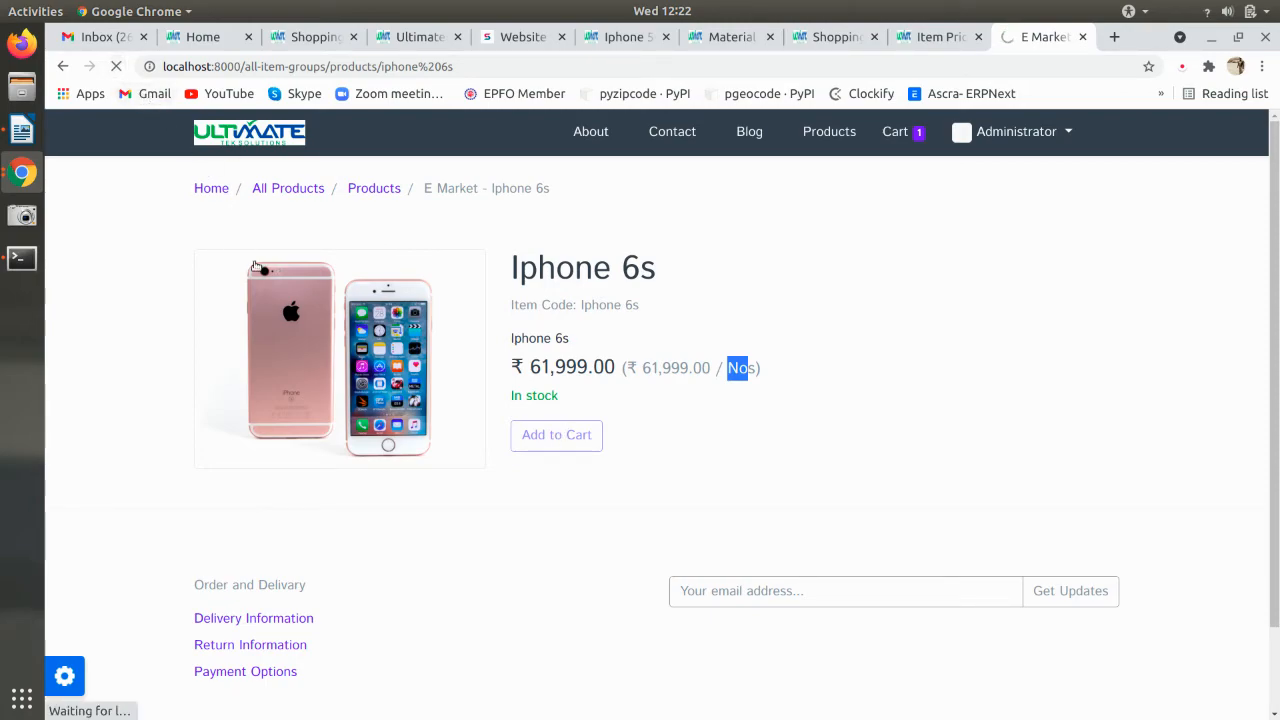
{"action": "left_click", "coordinate": [559, 442]}
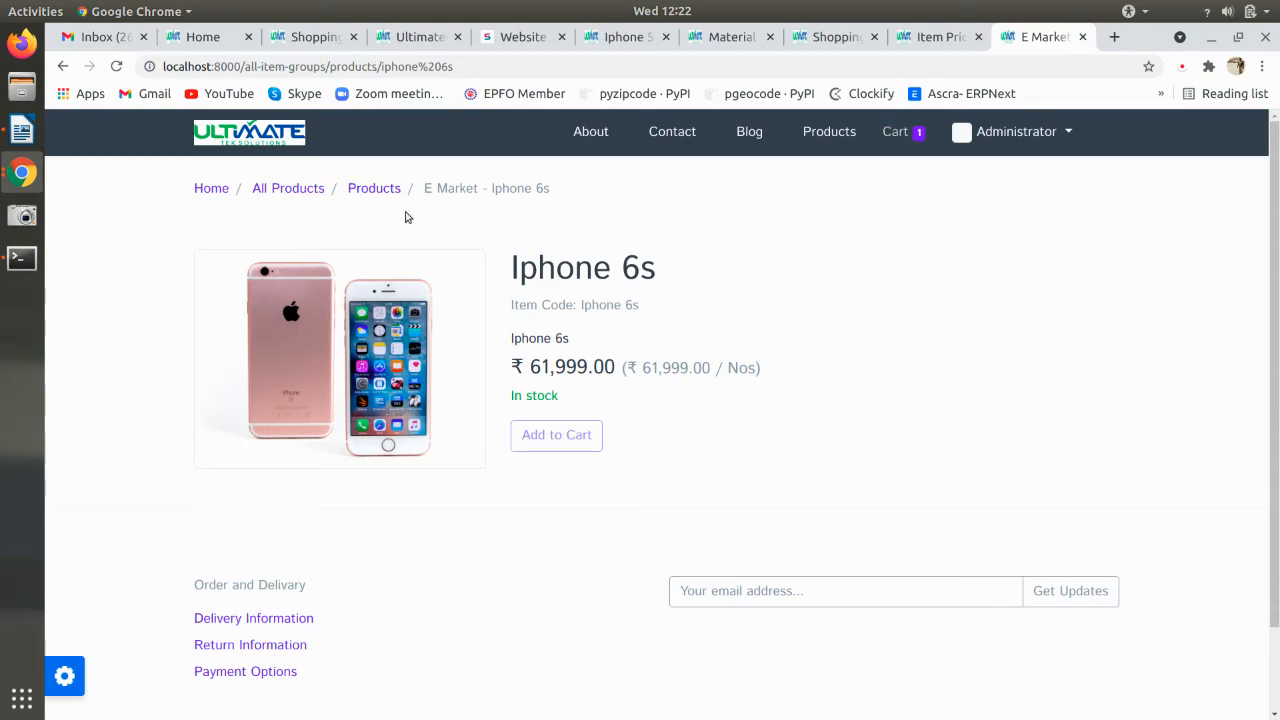
{"action": "left_click", "coordinate": [116, 66]}
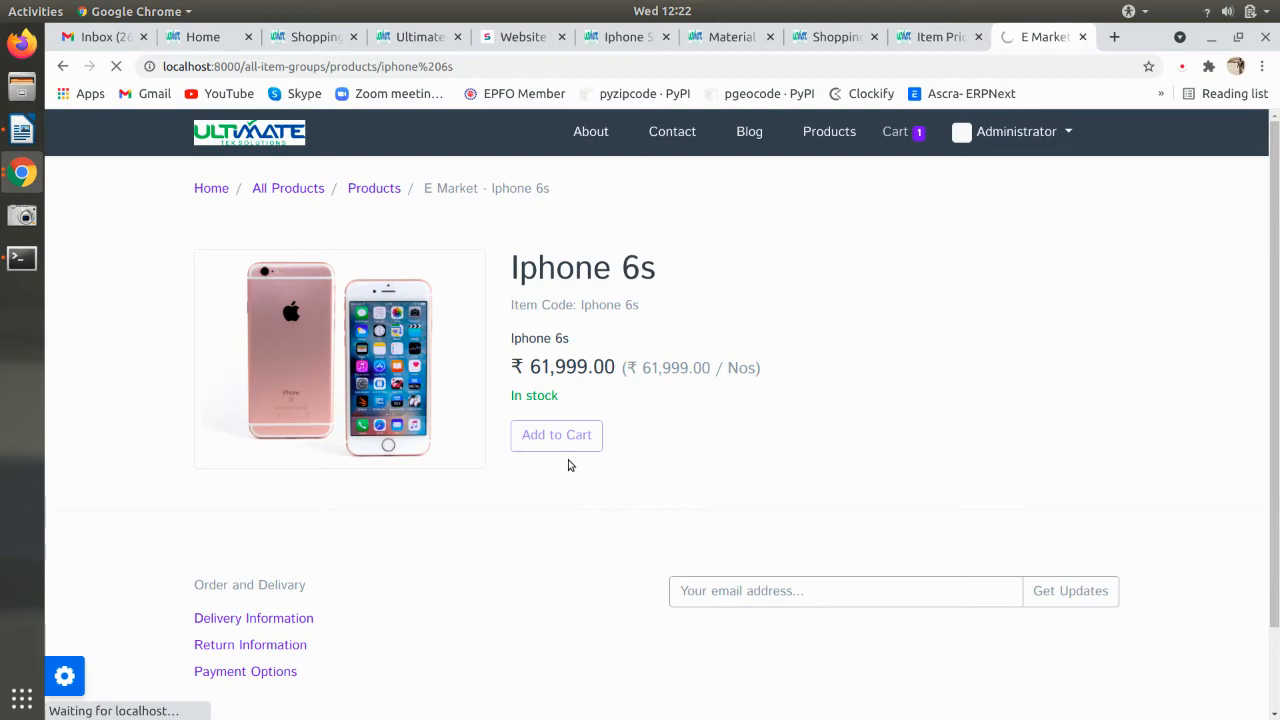
- Turn on Show Stock Quantity in Shopping Cart Settings and save
{"action": "left_click", "coordinate": [830, 37]}
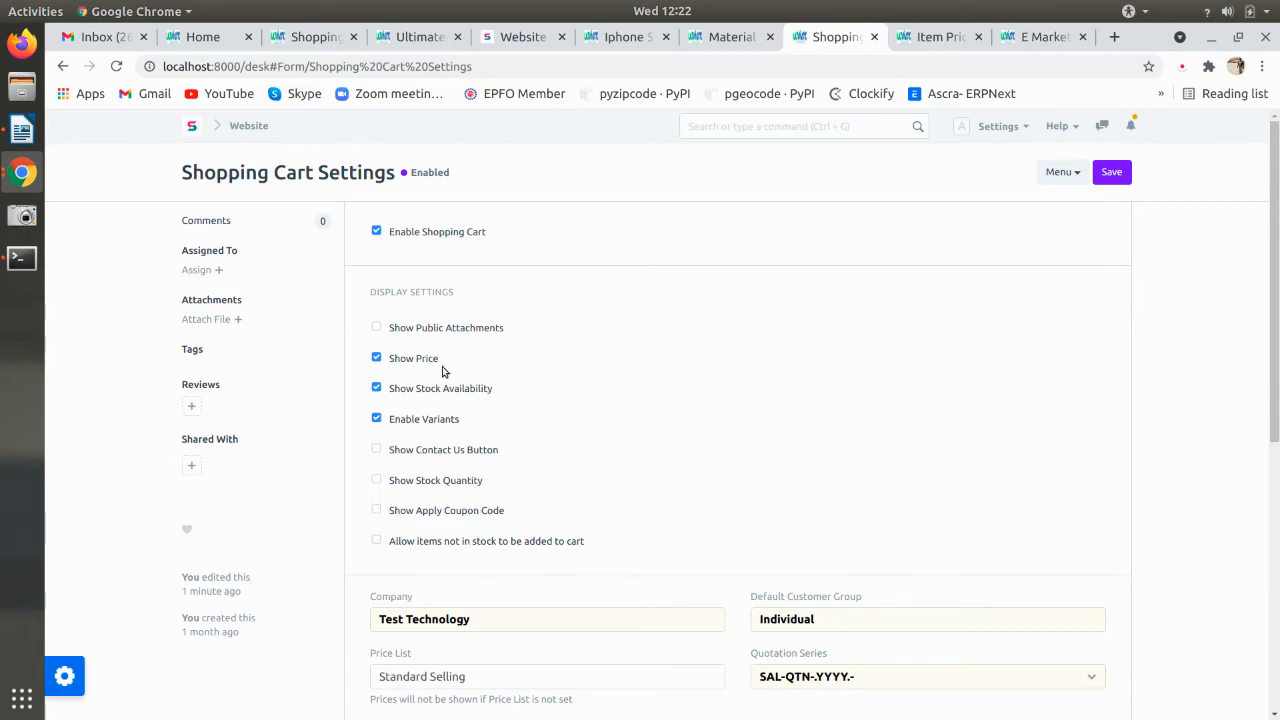
{"action": "left_click", "coordinate": [443, 481]}
{"action": "left_click", "coordinate": [1111, 172]}
- Add the Iphone 5s to the cart and view the shopping cart
{"action": "left_click", "coordinate": [1040, 36]}
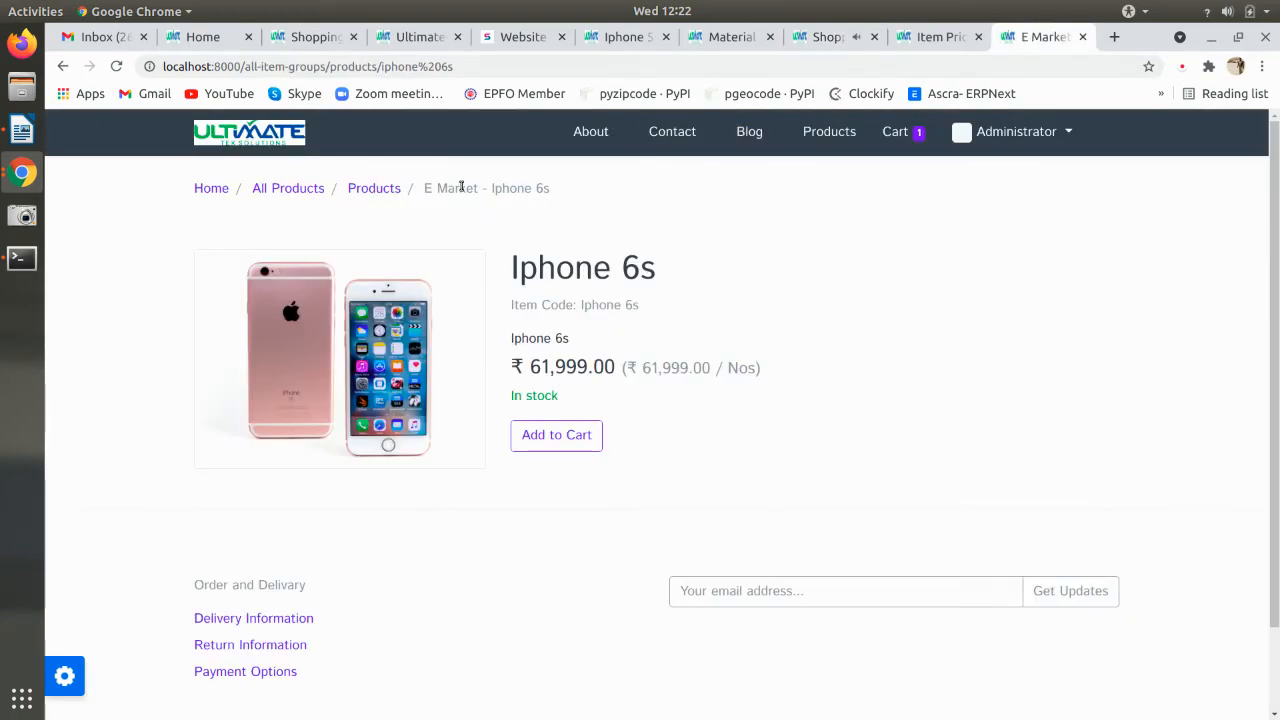
{"action": "left_click", "coordinate": [375, 190]}
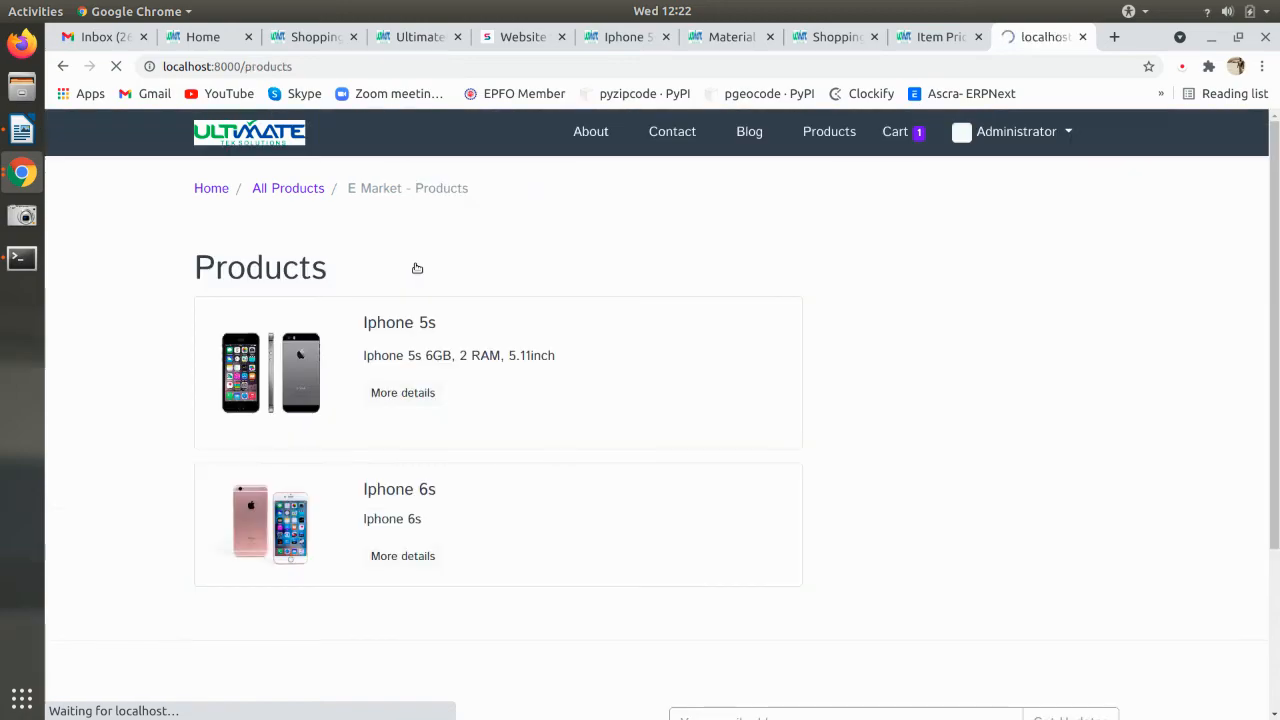
{"action": "left_click", "coordinate": [212, 190]}
{"action": "scroll", "coordinate": [636, 398], "scroll_direction": "down", "scroll_amount": 3}
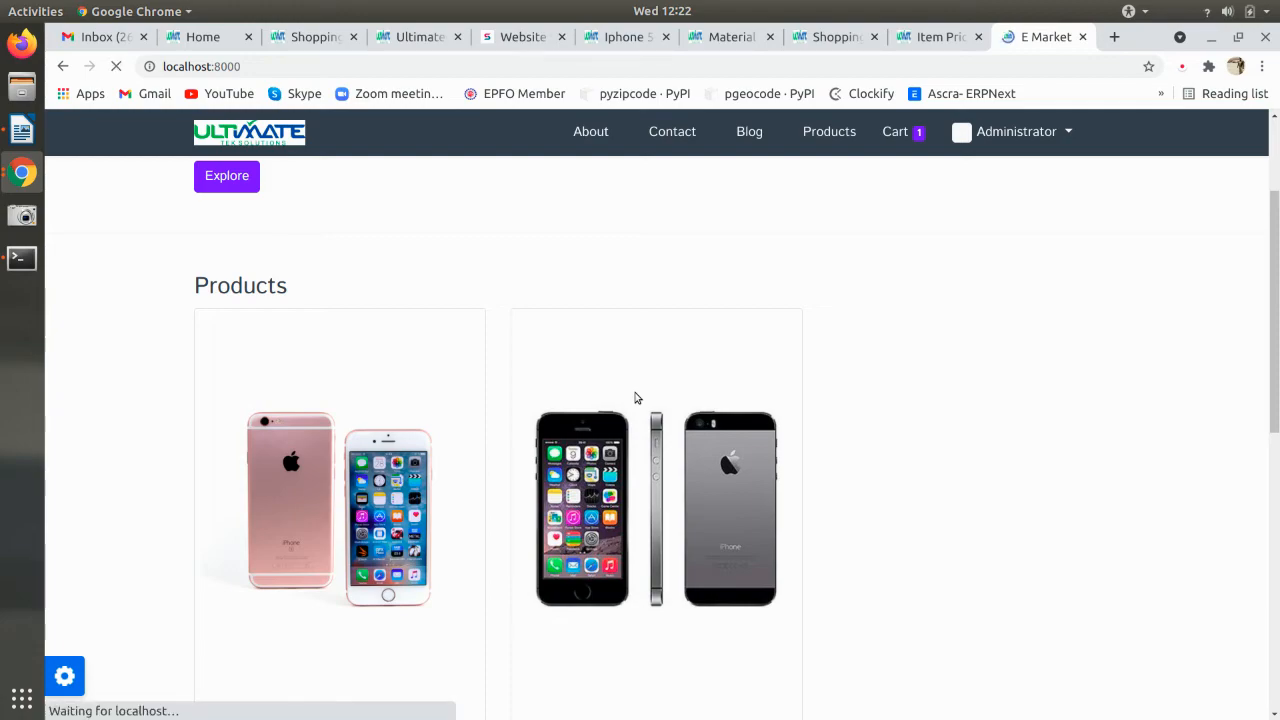
{"action": "scroll", "coordinate": [650, 410], "scroll_direction": "down", "scroll_amount": 5}
{"action": "left_click", "coordinate": [595, 283]}
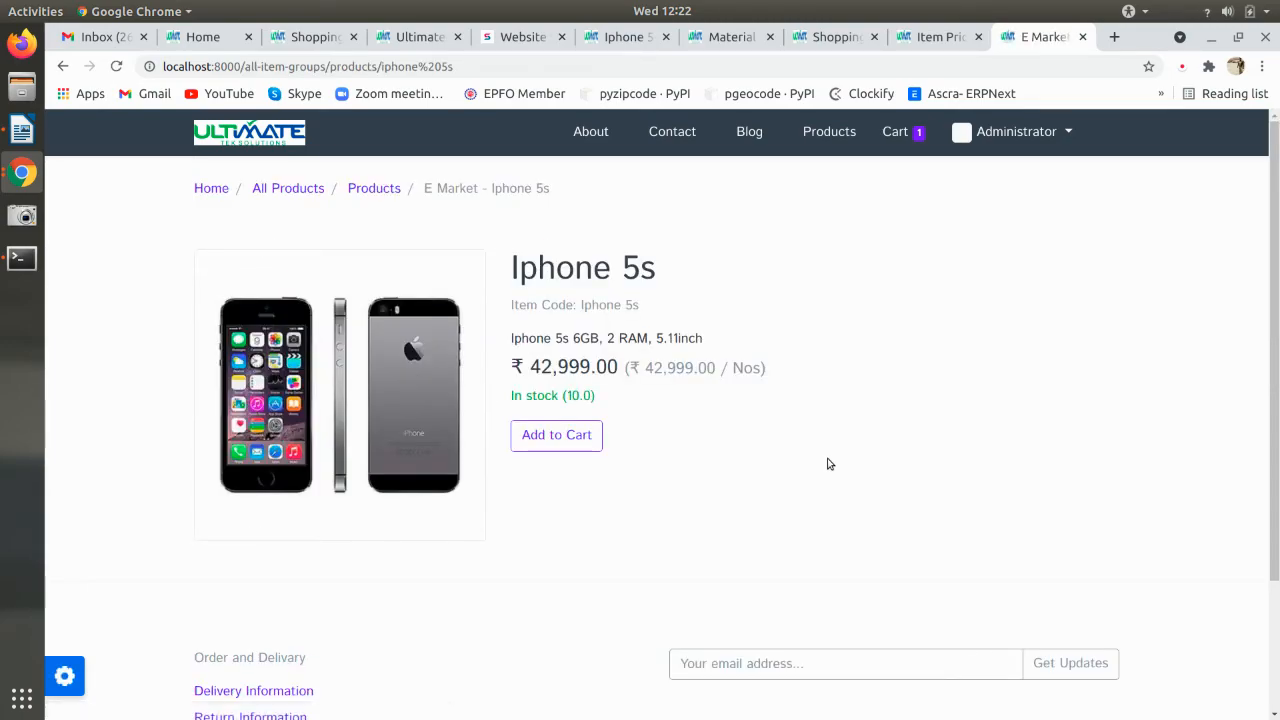
{"action": "left_click", "coordinate": [577, 440]}
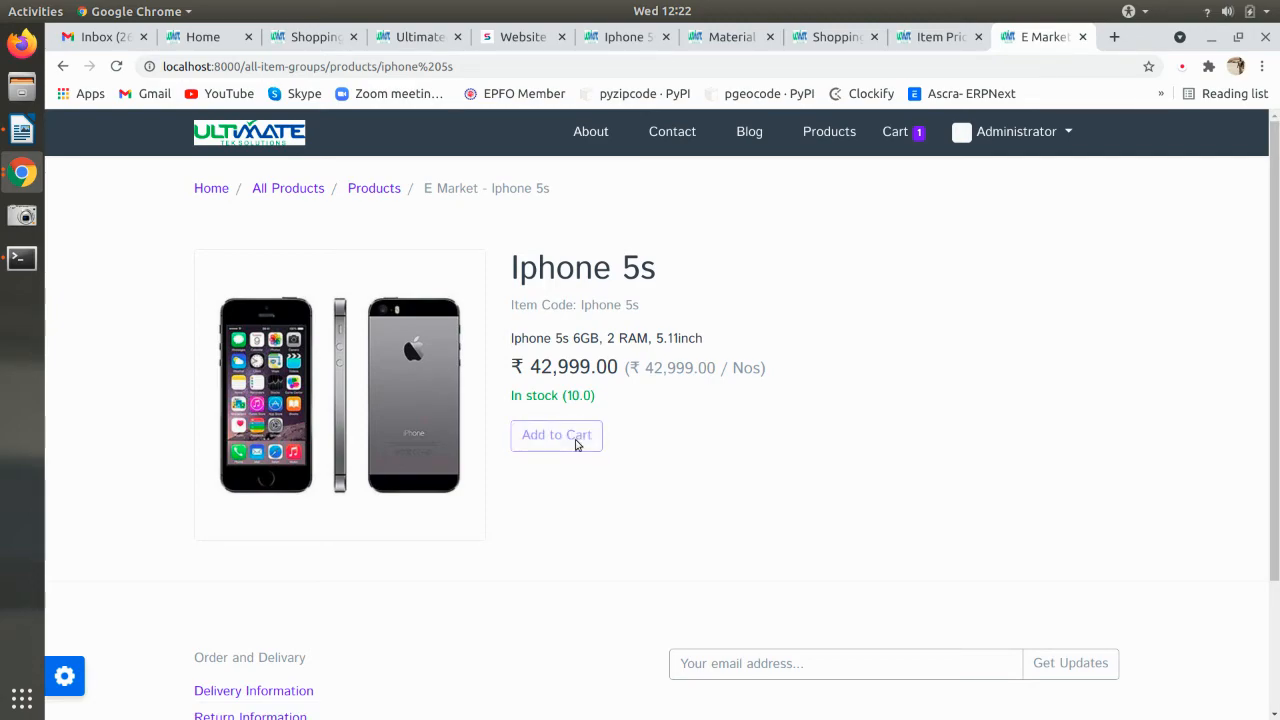
{"action": "left_click", "coordinate": [897, 140]}
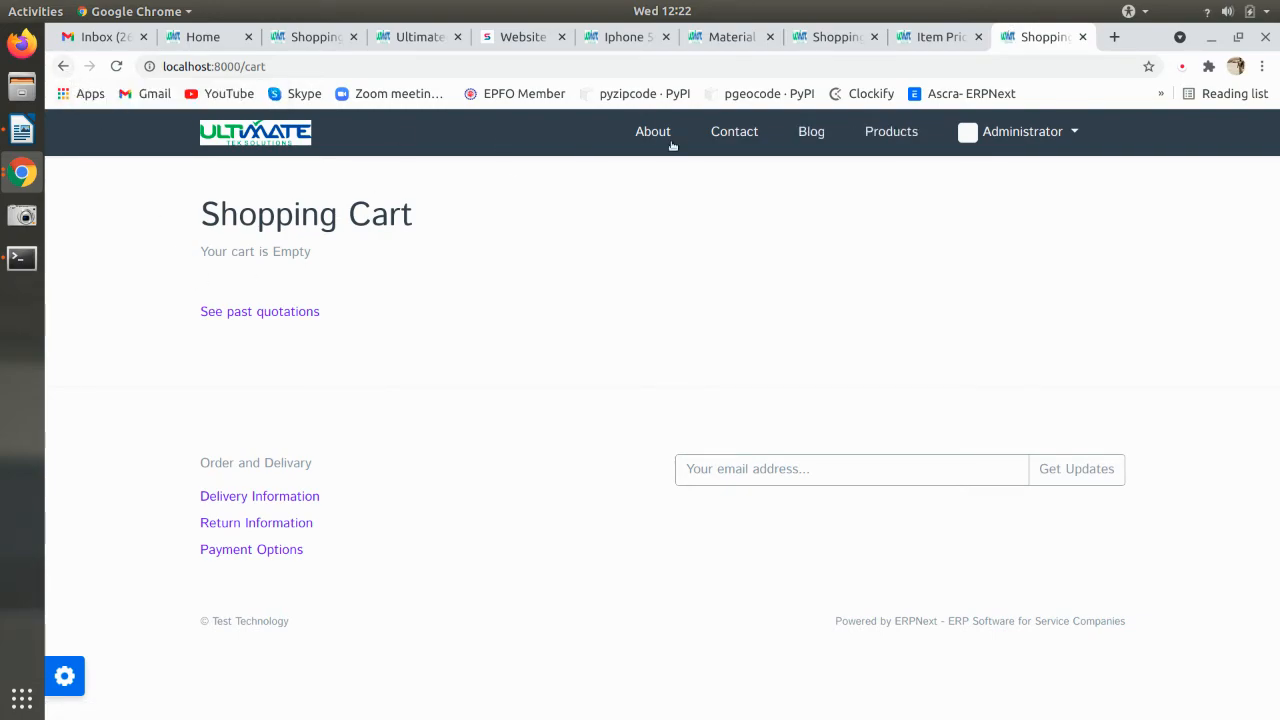
- Add the Iphone 6s to the cart and reload its product page
{"action": "left_click", "coordinate": [331, 126]}
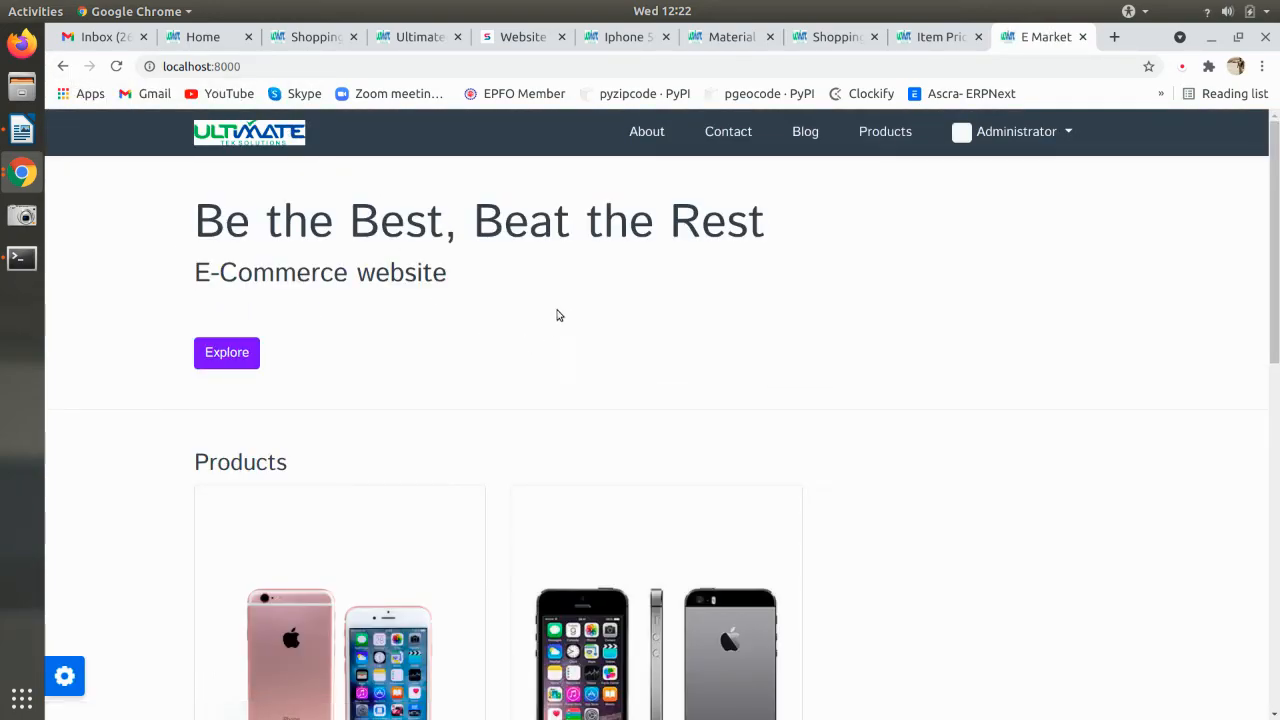
{"action": "scroll", "coordinate": [405, 474], "scroll_direction": "down", "scroll_amount": 1}
{"action": "scroll", "coordinate": [405, 474], "scroll_direction": "down", "scroll_amount": 2}
{"action": "left_click", "coordinate": [258, 676]}
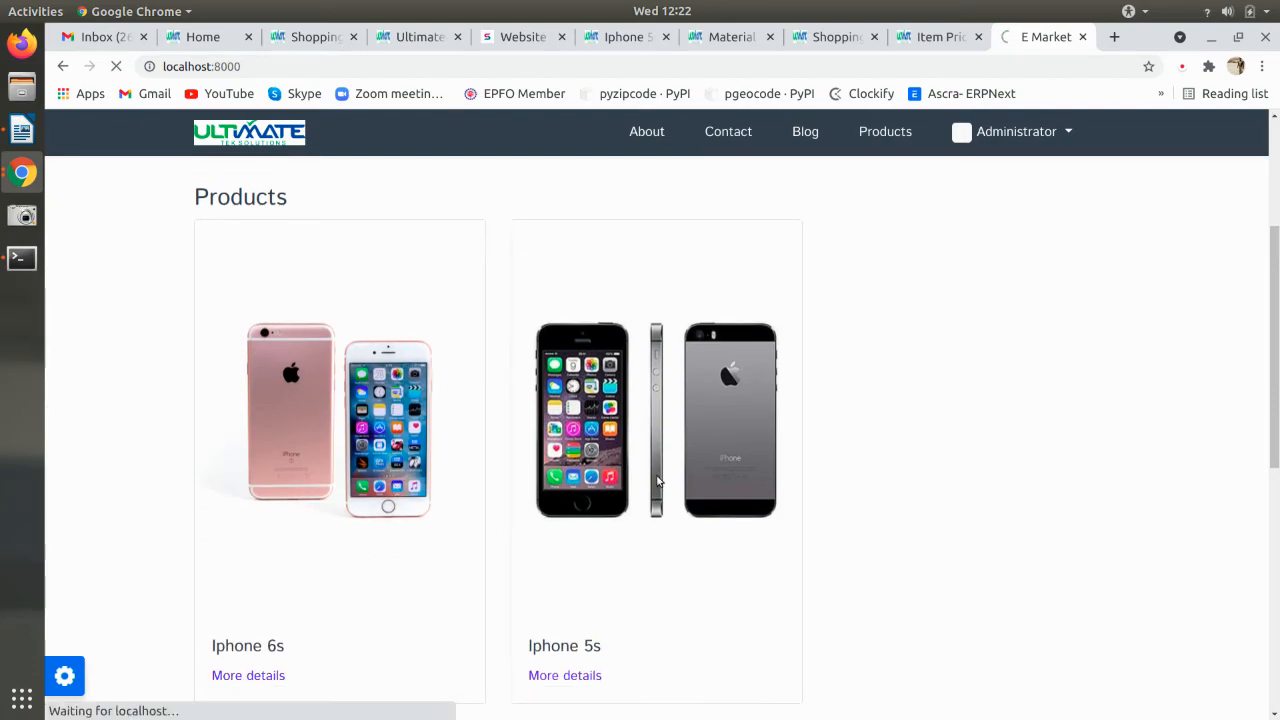
{"action": "left_click", "coordinate": [573, 446]}
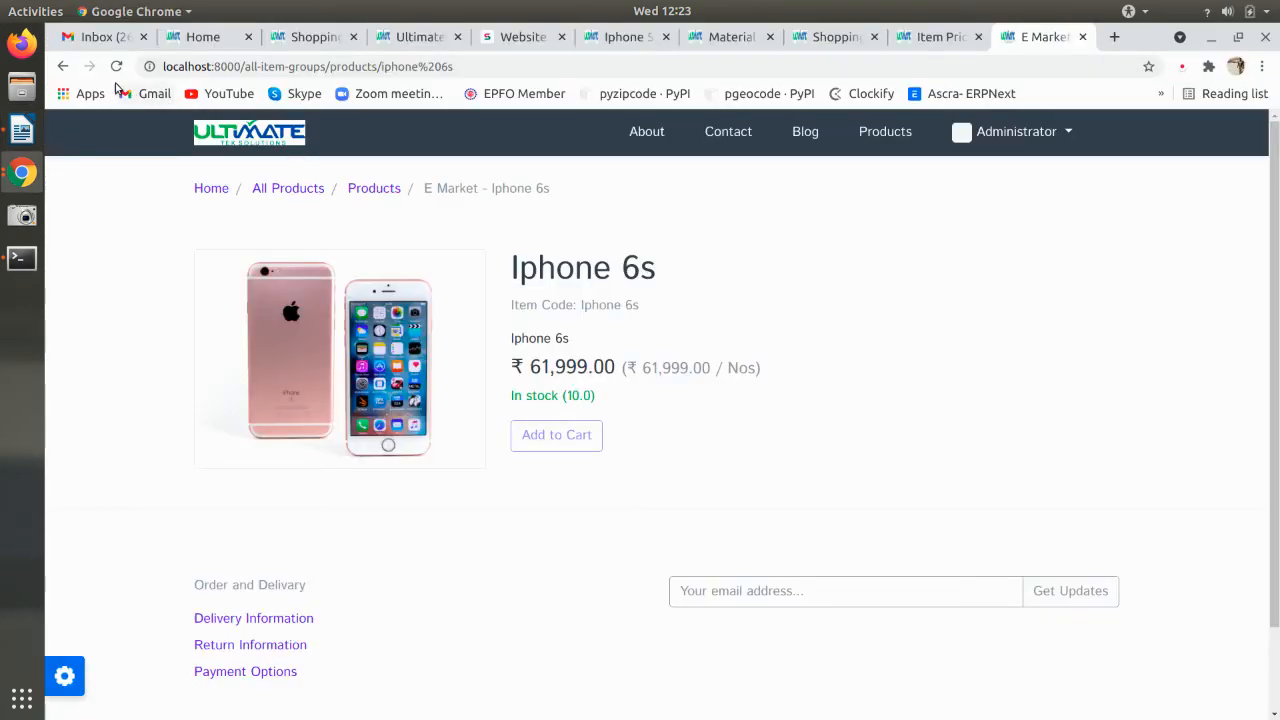
{"action": "left_click", "coordinate": [116, 66]}
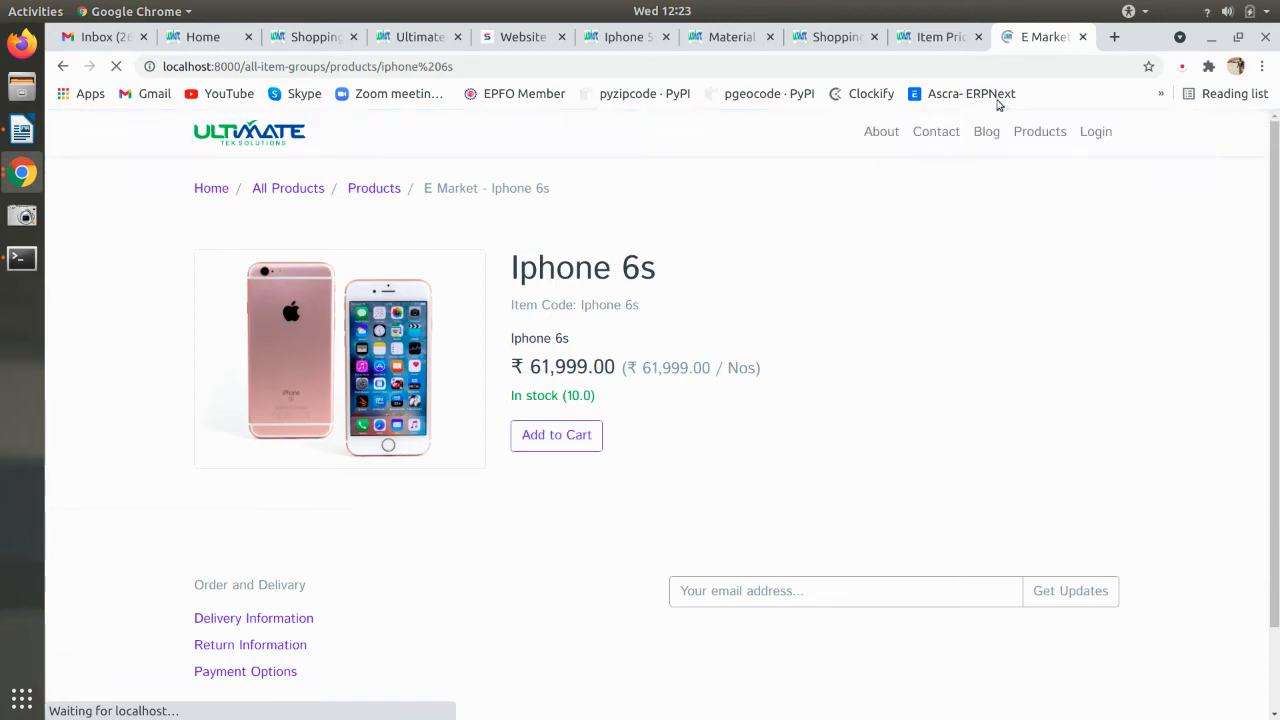
- Stop the running bench server in the terminal with Ctrl+C
{"action": "left_click", "coordinate": [12, 263]}
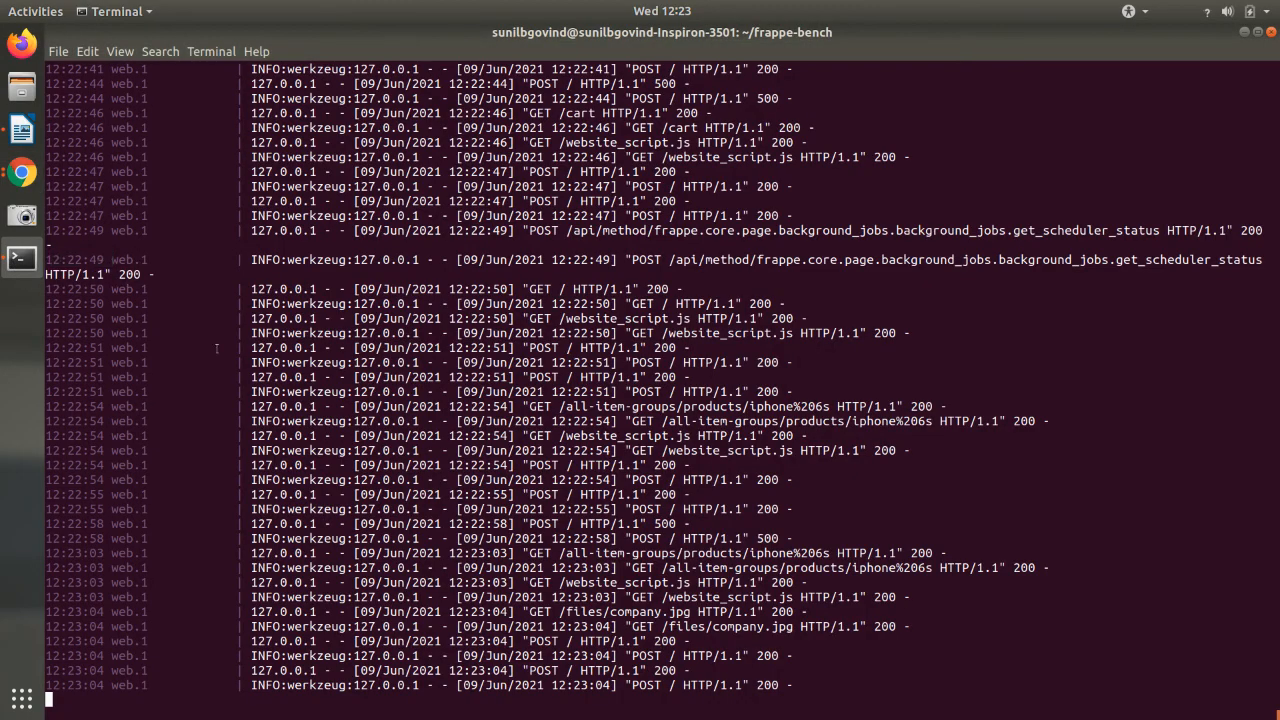
{"action": "key", "text": "alt+Tab"}
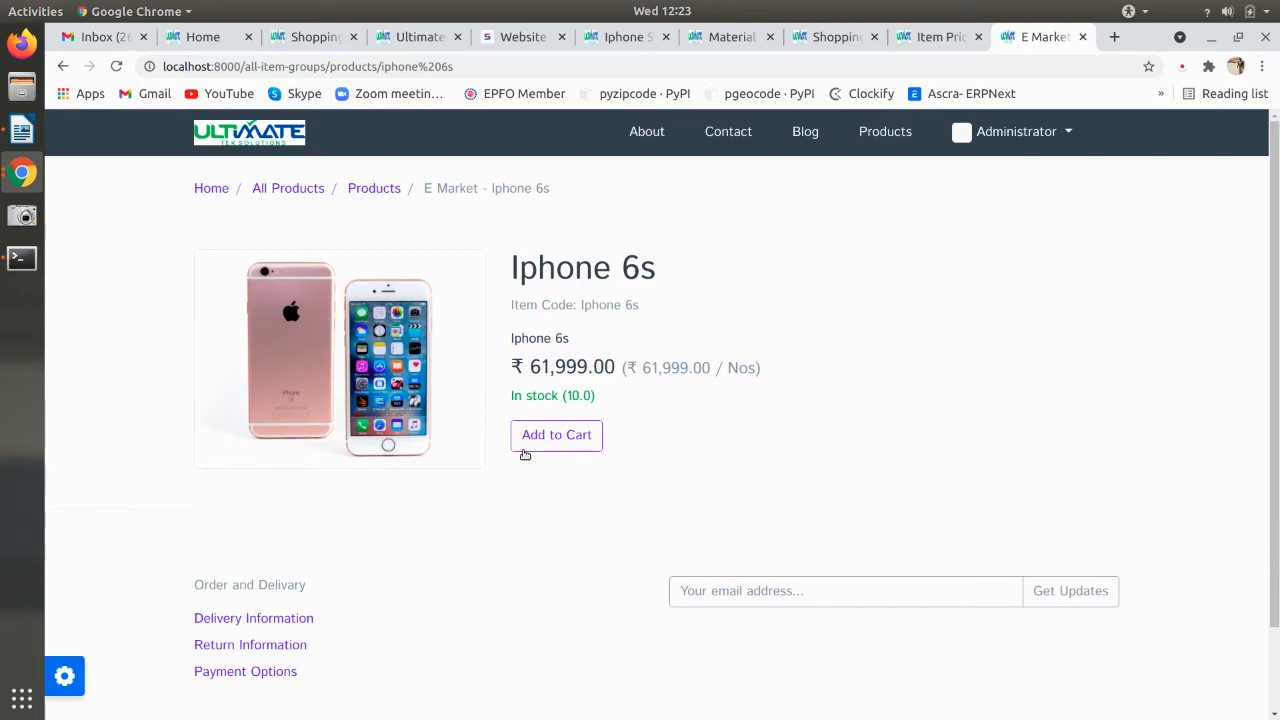
{"action": "key", "text": "alt+Tab"}
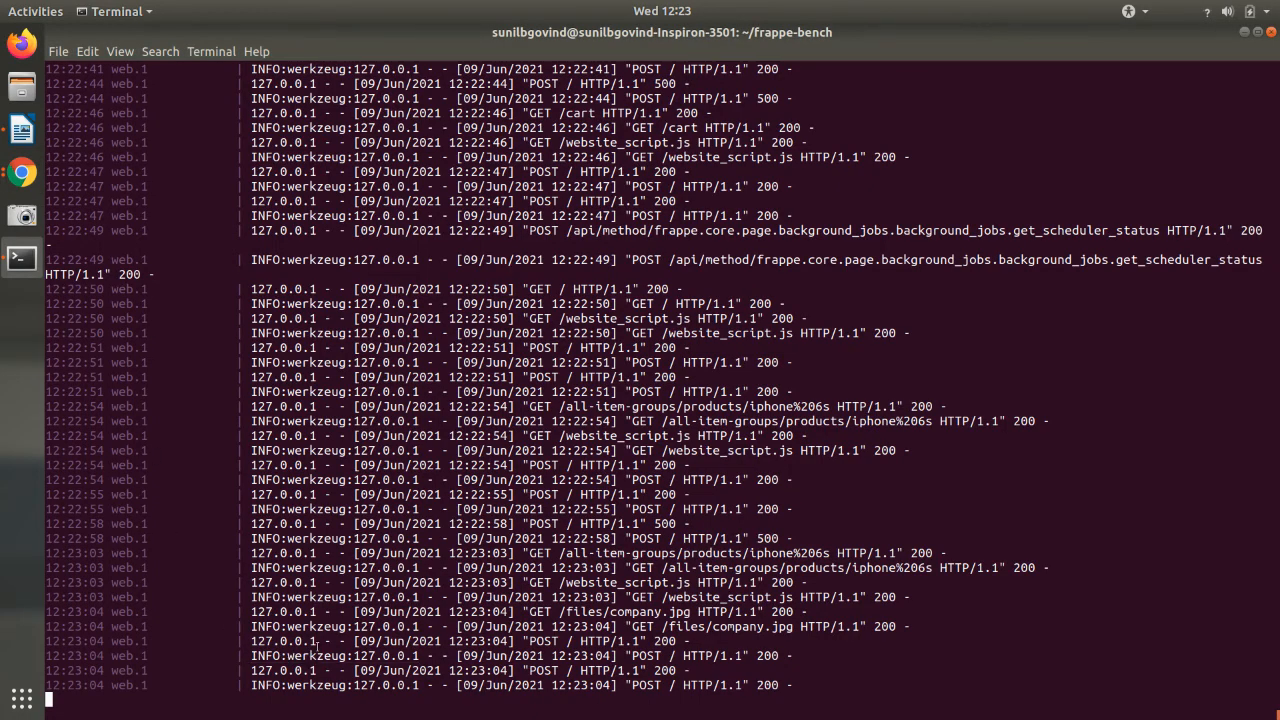
{"action": "key", "text": "ctrl+c"}
- Move to the ultfrappe folder and run bench start there
{"action": "type", "text": "cd .."}
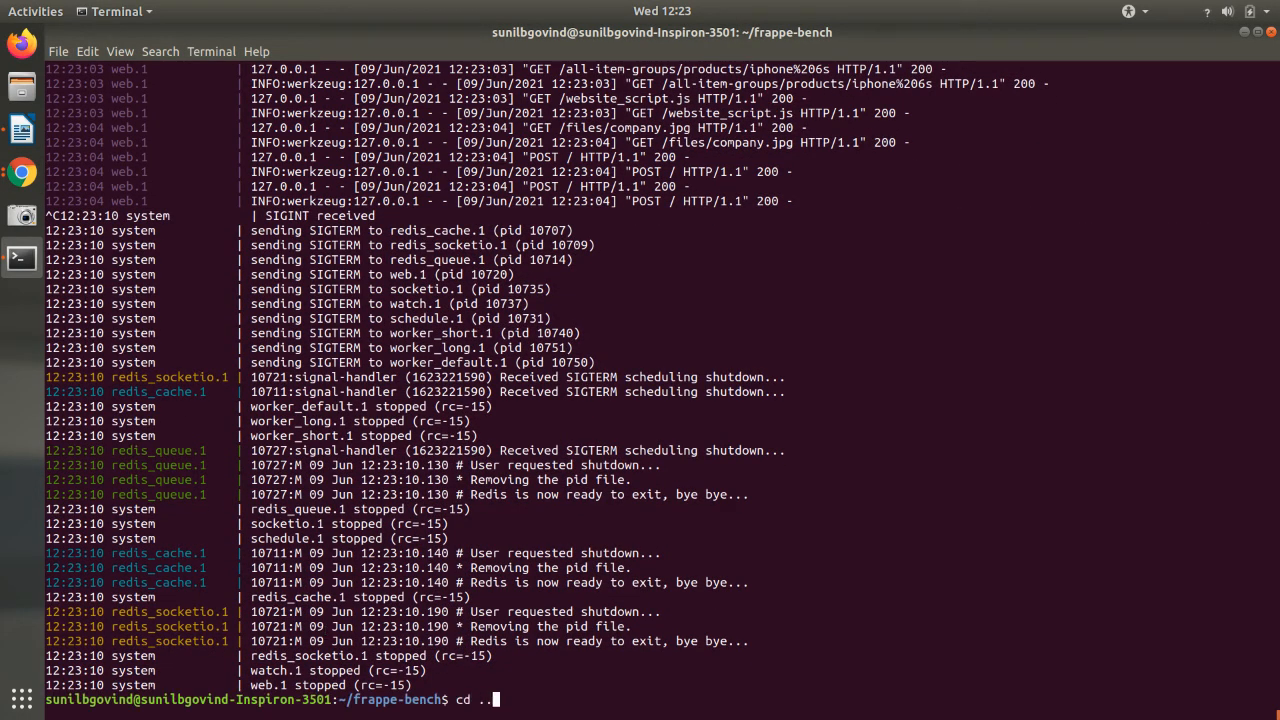
{"action": "key", "text": "Return"}
{"action": "type", "text": "cd ult"}
{"action": "key", "text": "Tab"}
{"action": "key", "text": "Return"}
{"action": "type", "text": "bench start"}
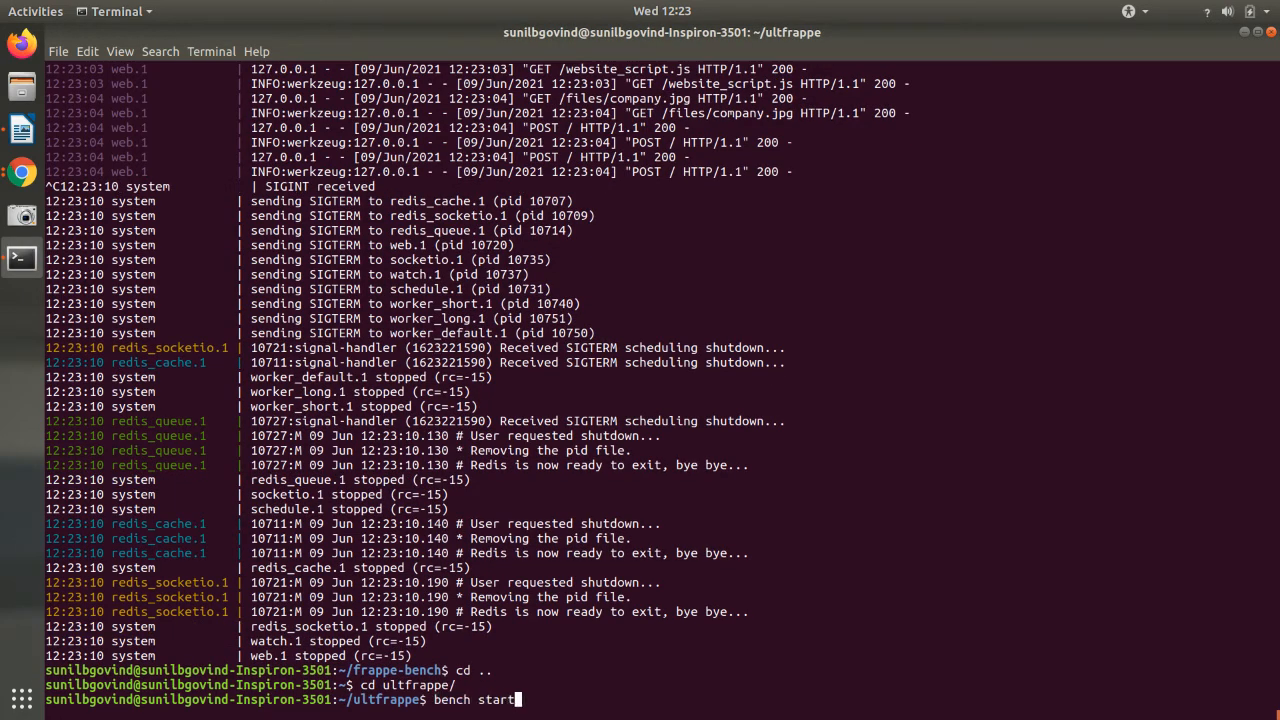
{"action": "key", "text": "Return"}
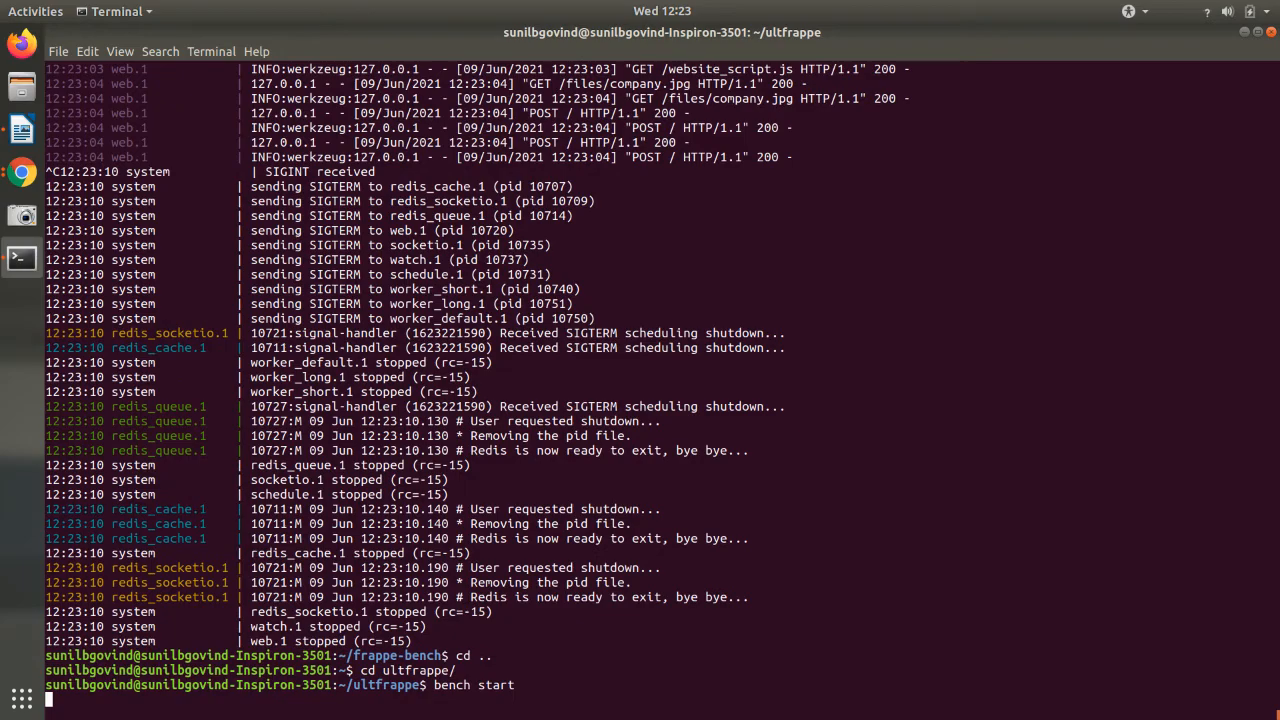
{"action": "key", "text": "alt+Tab"}
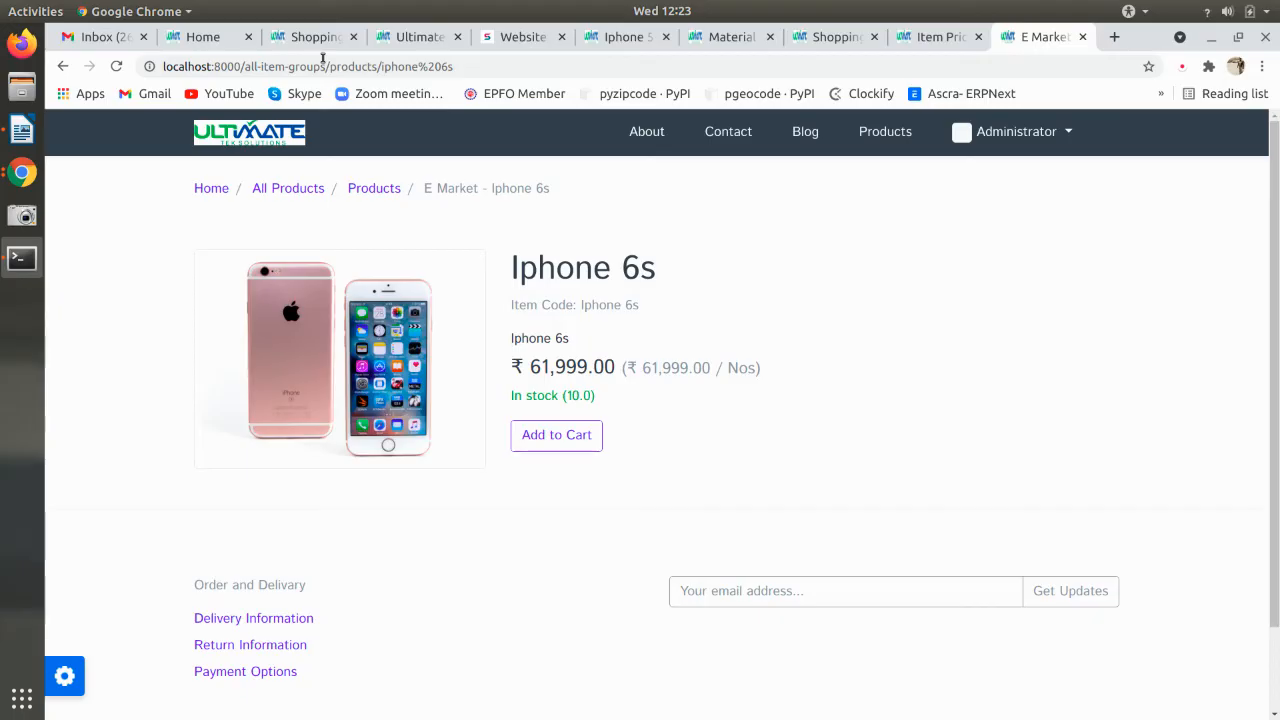
{"action": "key", "text": "alt+Tab"}
{"action": "key", "text": "alt+Tab"}
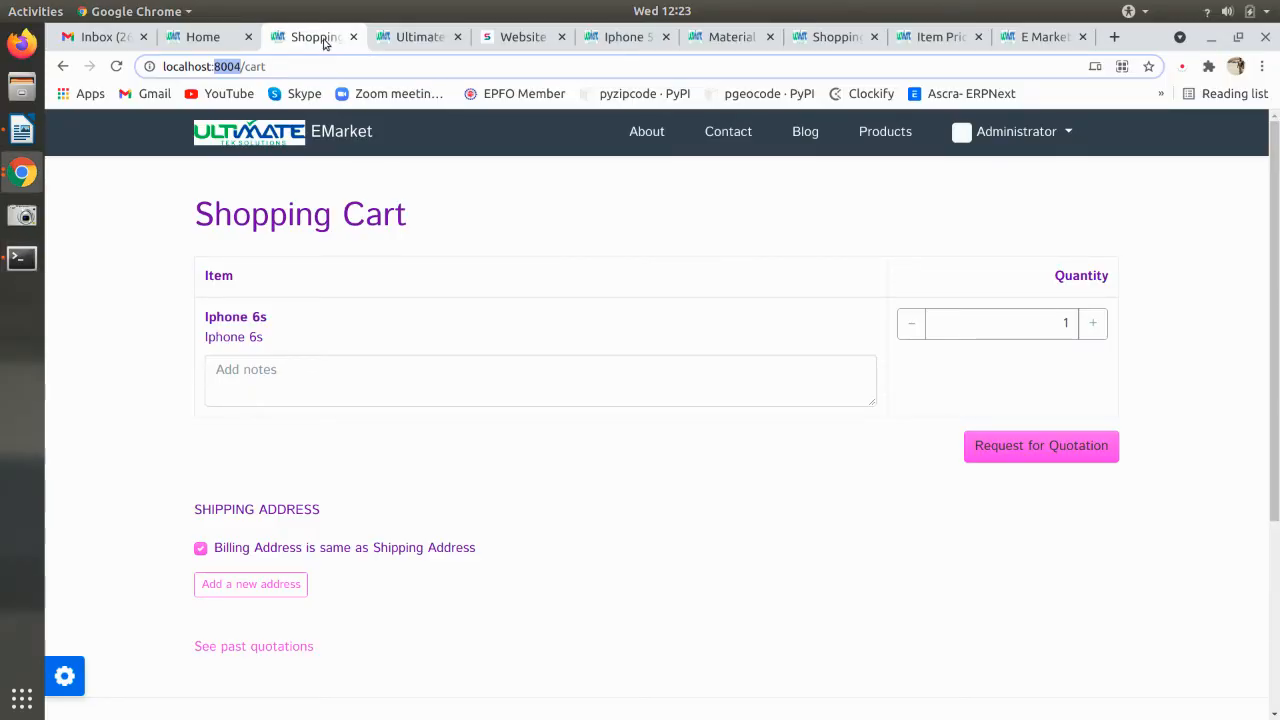
- Reload the shopping cart, return to the store home, and try adding the Iphone 6s to the cart
{"action": "left_click", "coordinate": [230, 38]}
{"action": "left_click", "coordinate": [308, 38]}
{"action": "left_click", "coordinate": [330, 125]}
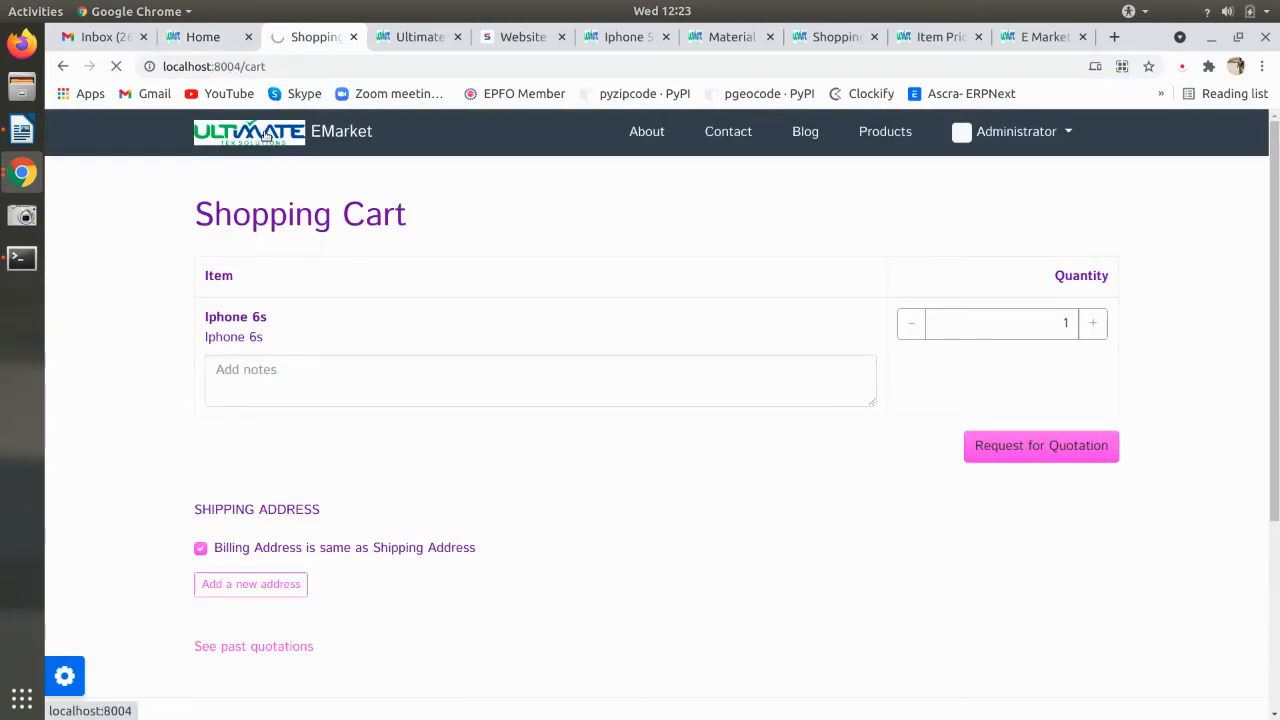
{"action": "key", "text": "alt+Tab"}
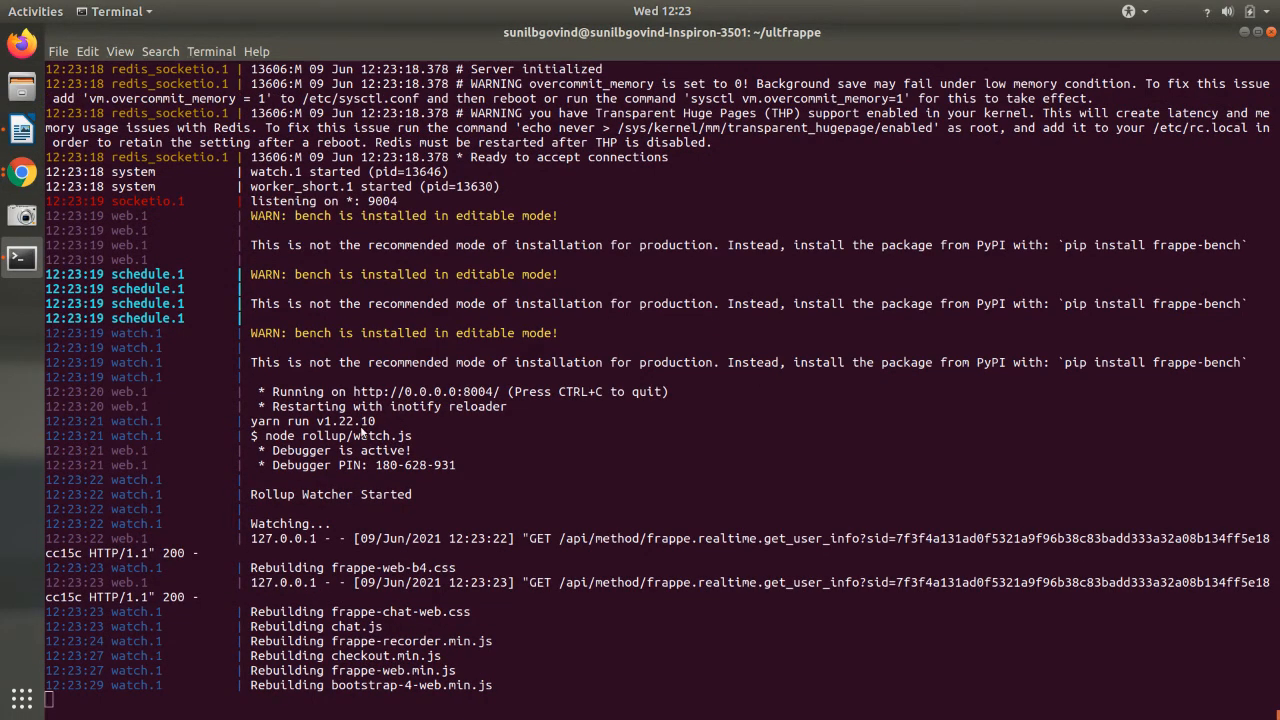
{"action": "key", "text": "alt+Tab"}
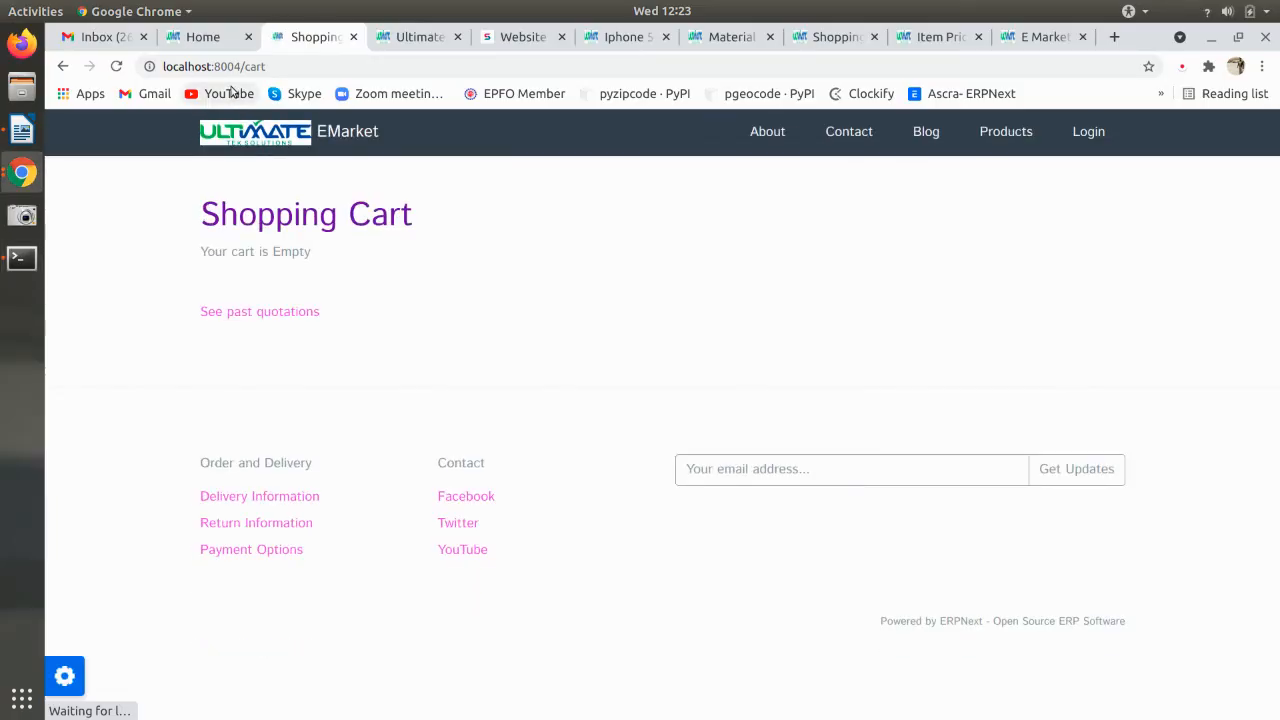
{"action": "left_click", "coordinate": [283, 140]}
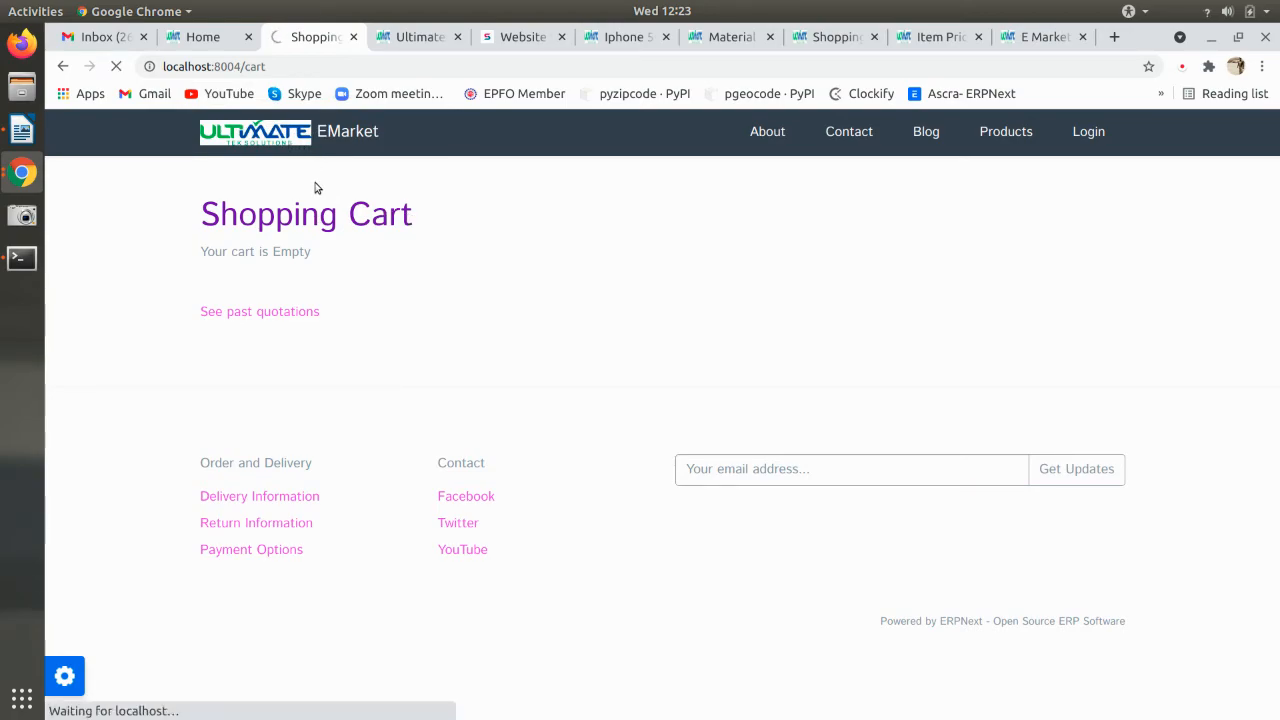
{"action": "scroll", "coordinate": [375, 405], "scroll_direction": "down", "scroll_amount": 1}
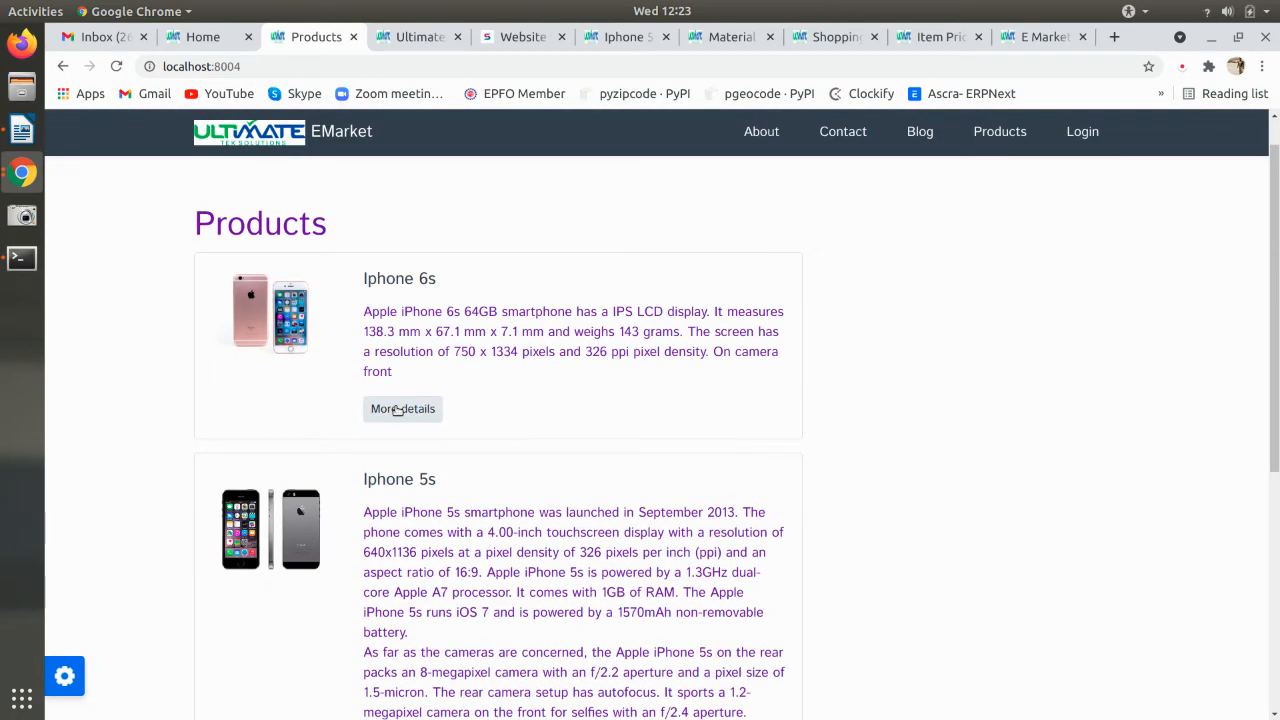
{"action": "left_click", "coordinate": [398, 409]}
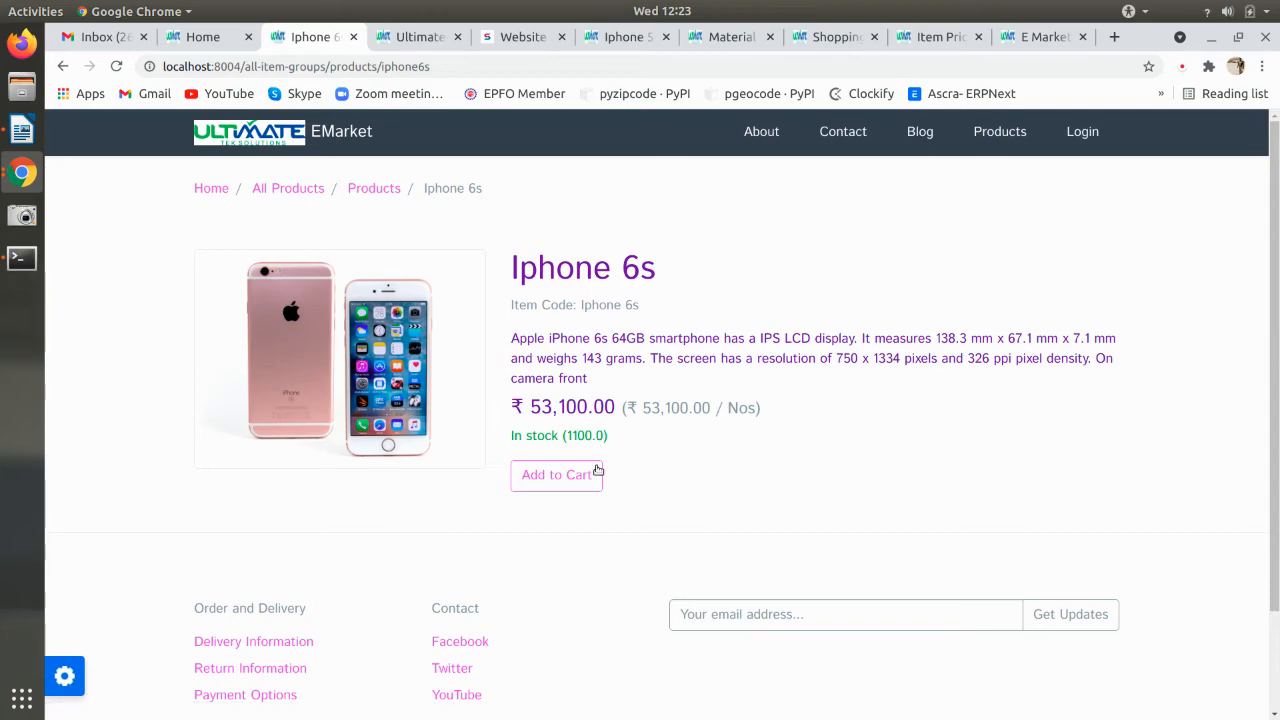
{"action": "left_click", "coordinate": [583, 477]}
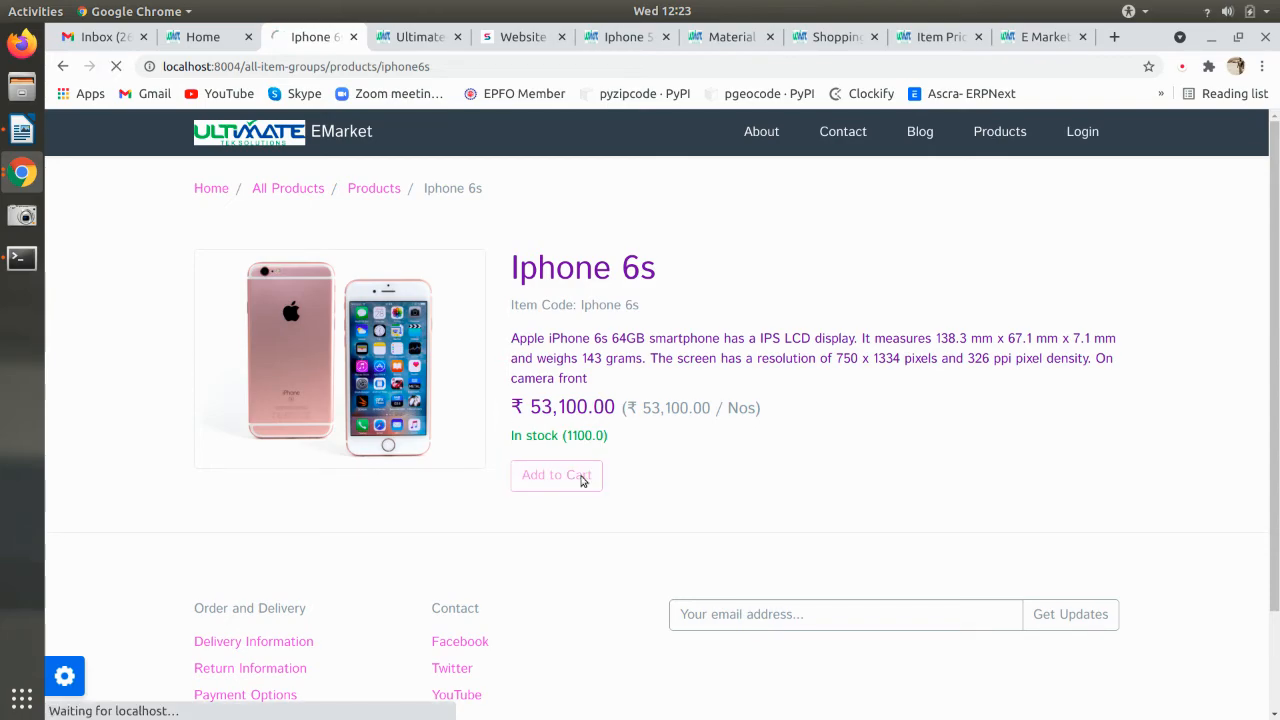
- Sign in as administrator, view the website, add one Iphone 6s, and open the cart
{"action": "left_click", "coordinate": [708, 386]}
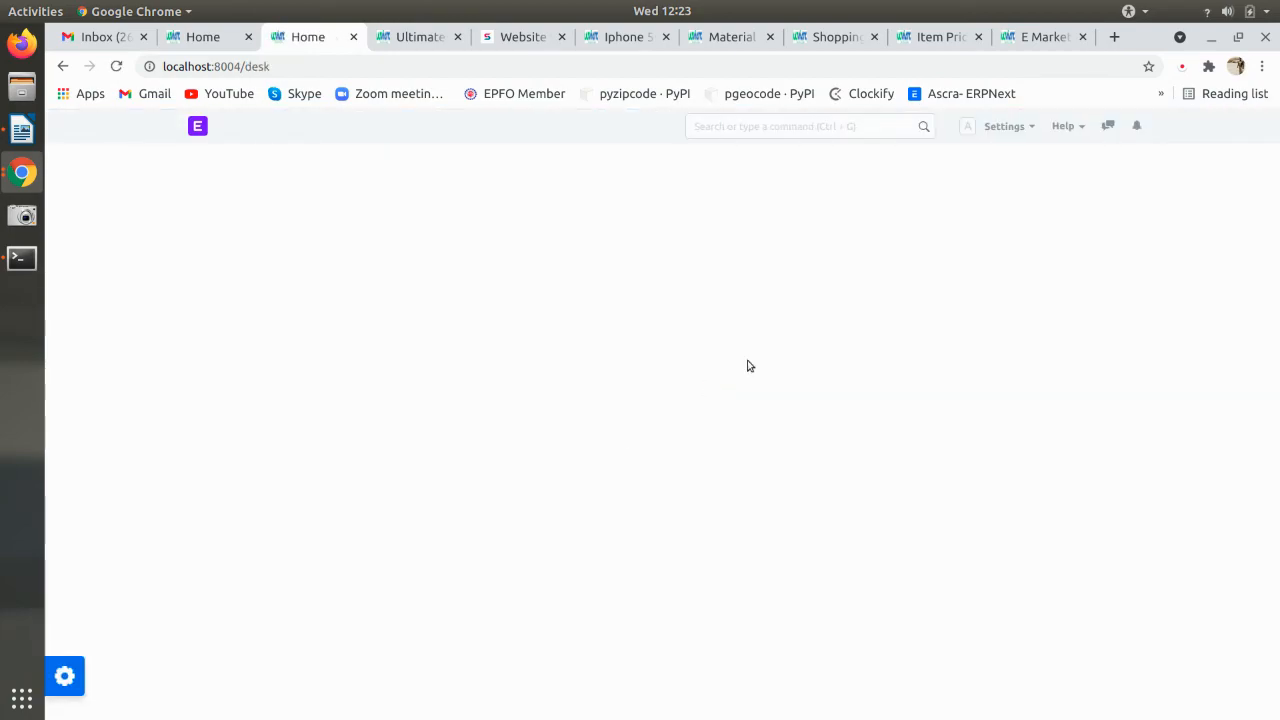
{"action": "left_click", "coordinate": [1000, 126]}
{"action": "left_click", "coordinate": [941, 314]}
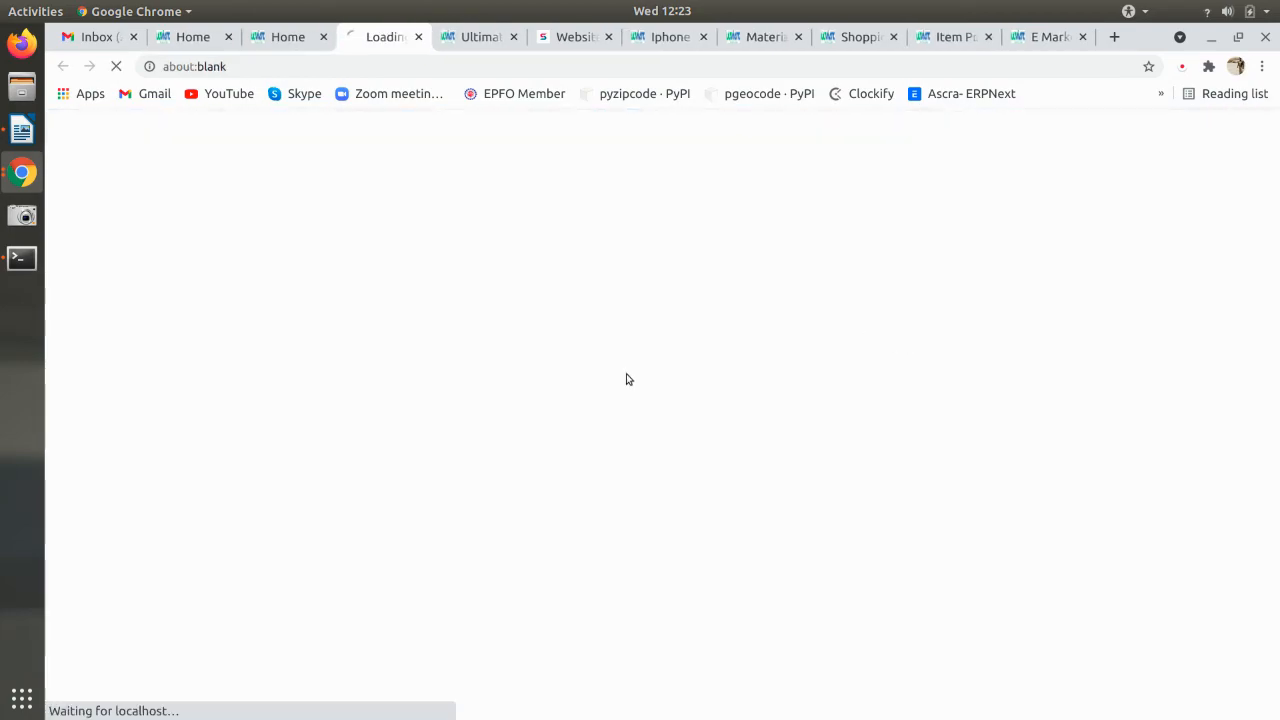
{"action": "left_click", "coordinate": [401, 454]}
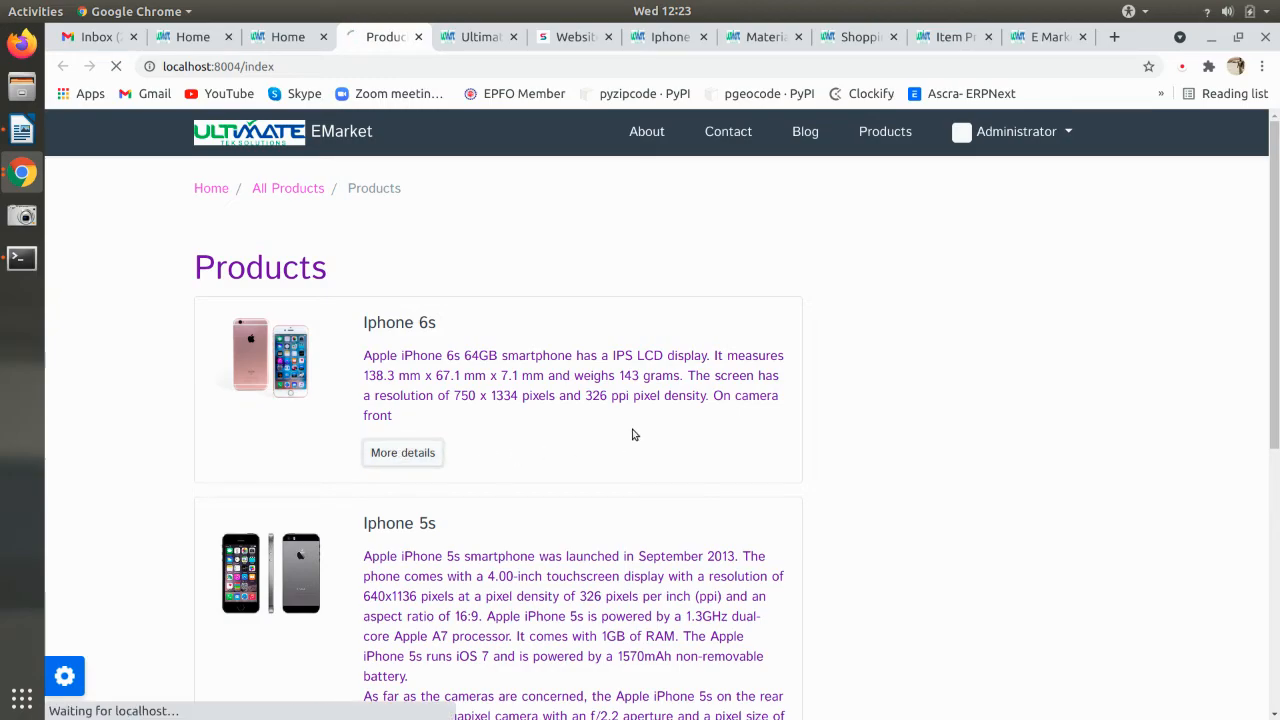
{"action": "left_click", "coordinate": [573, 466]}
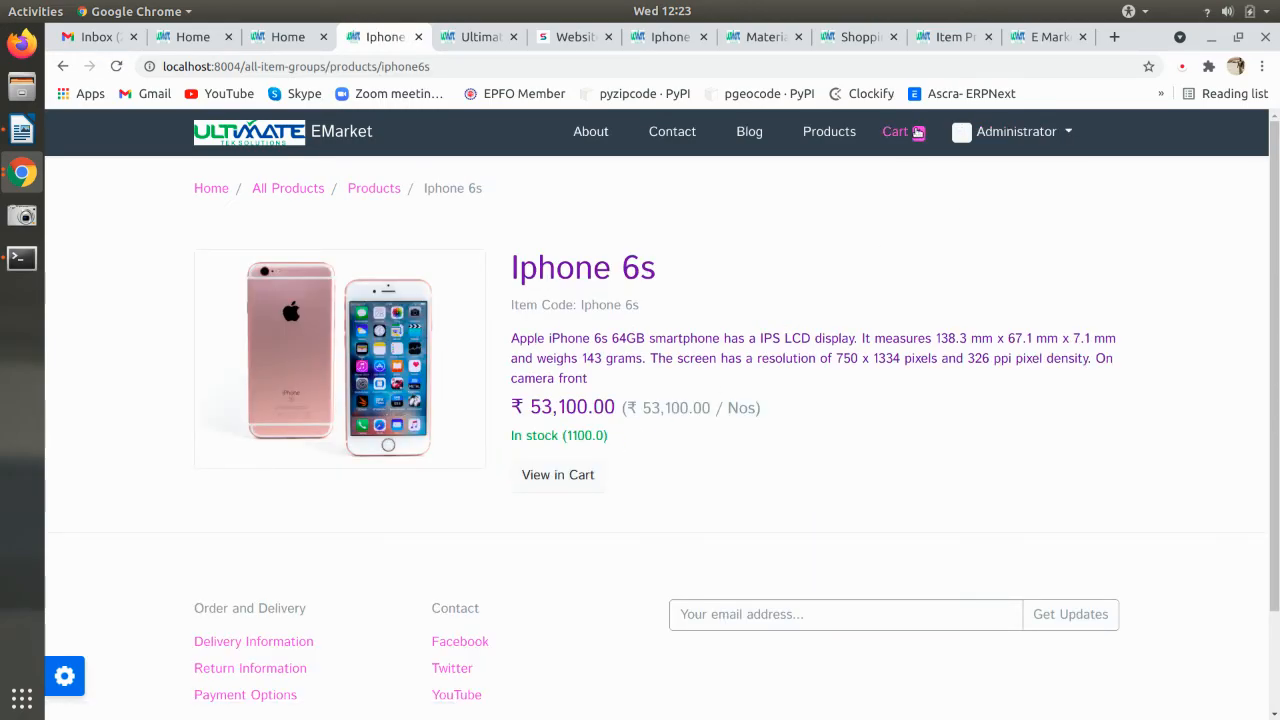
{"action": "left_click", "coordinate": [907, 141]}
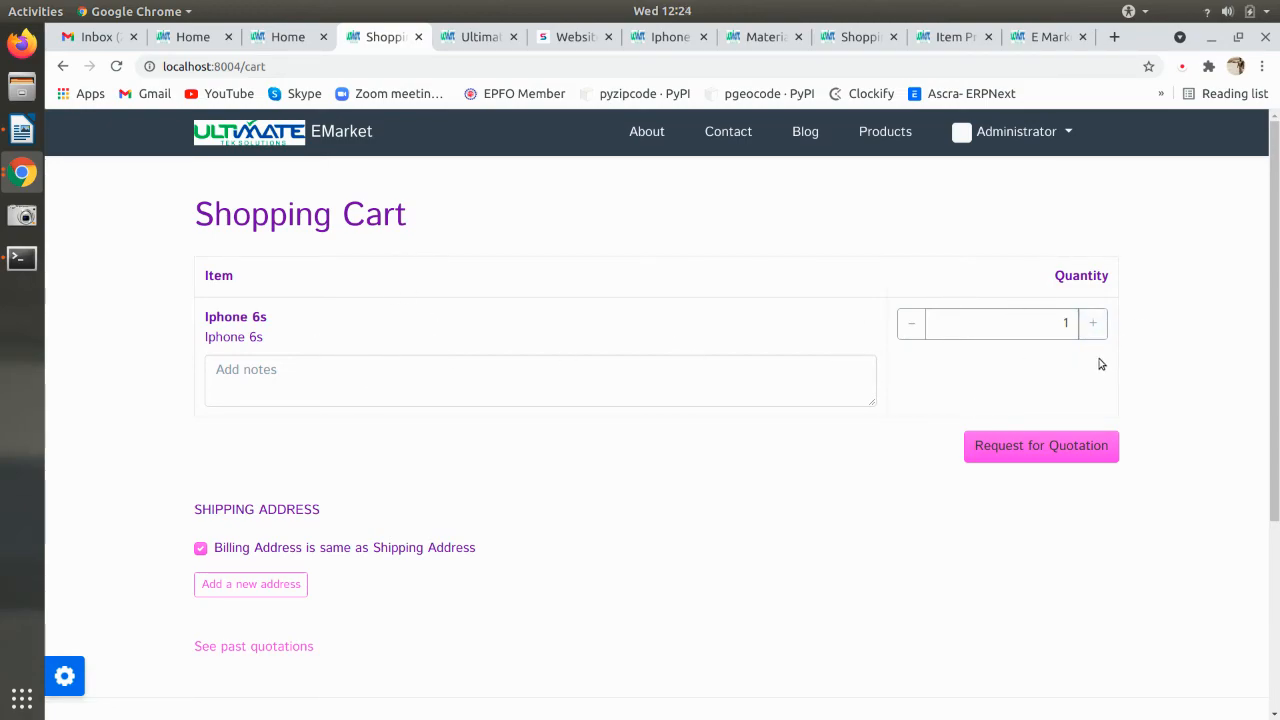
- Start a new address from the cart with the title 'Belgola'
{"action": "scroll", "coordinate": [242, 556], "scroll_direction": "down", "scroll_amount": 1}
{"action": "left_click", "coordinate": [242, 550]}
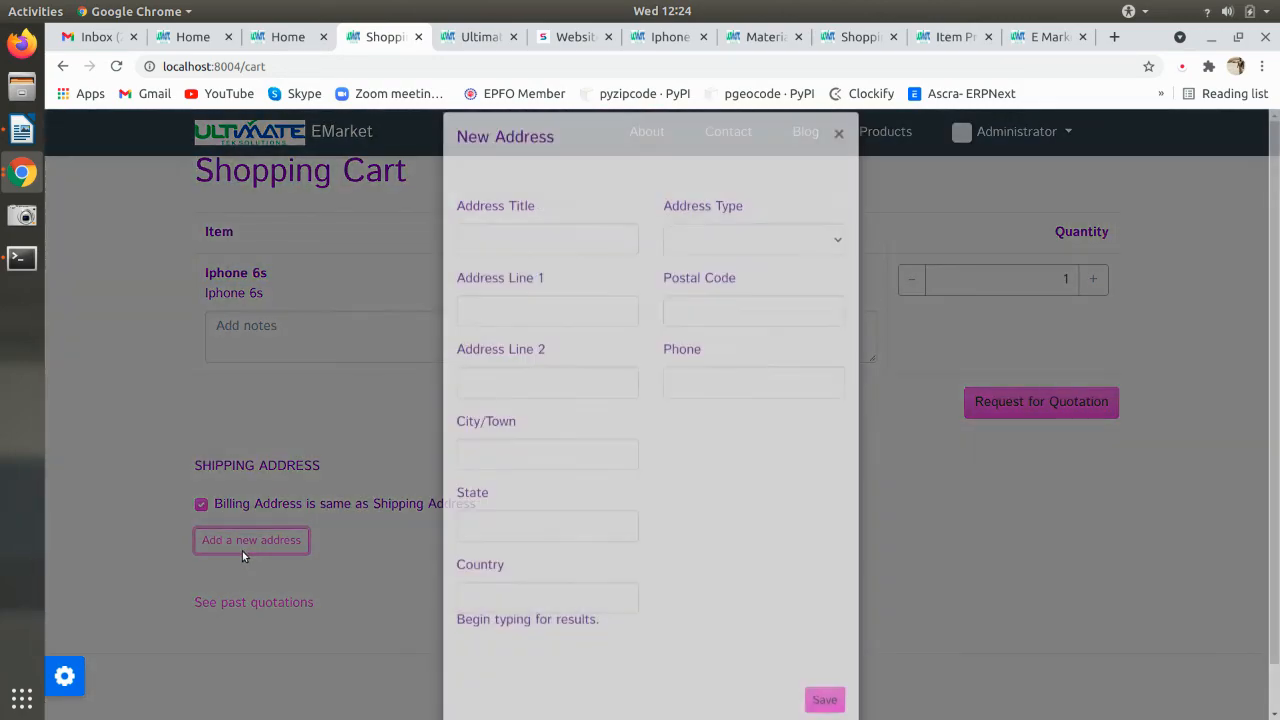
{"action": "type", "text": "Belgola"}
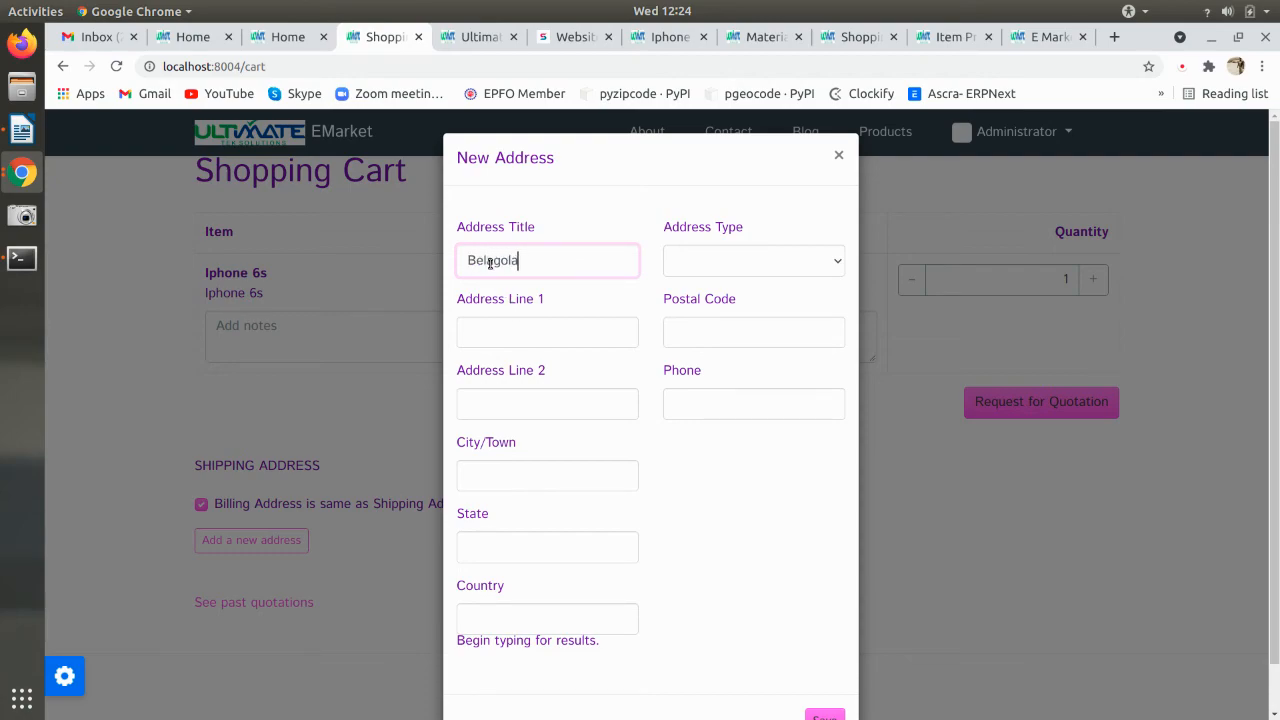
- Fill address line 1 and city as Mysore, state as karnataka, and country as India
{"action": "key", "text": "Tab"}
{"action": "type", "text": "Mysore"}
{"action": "key", "text": "Tab"}
{"action": "key", "text": "Tab"}
{"action": "type", "text": "Mysore"}
{"action": "key", "text": "Tab"}
{"action": "type", "text": "ka"}
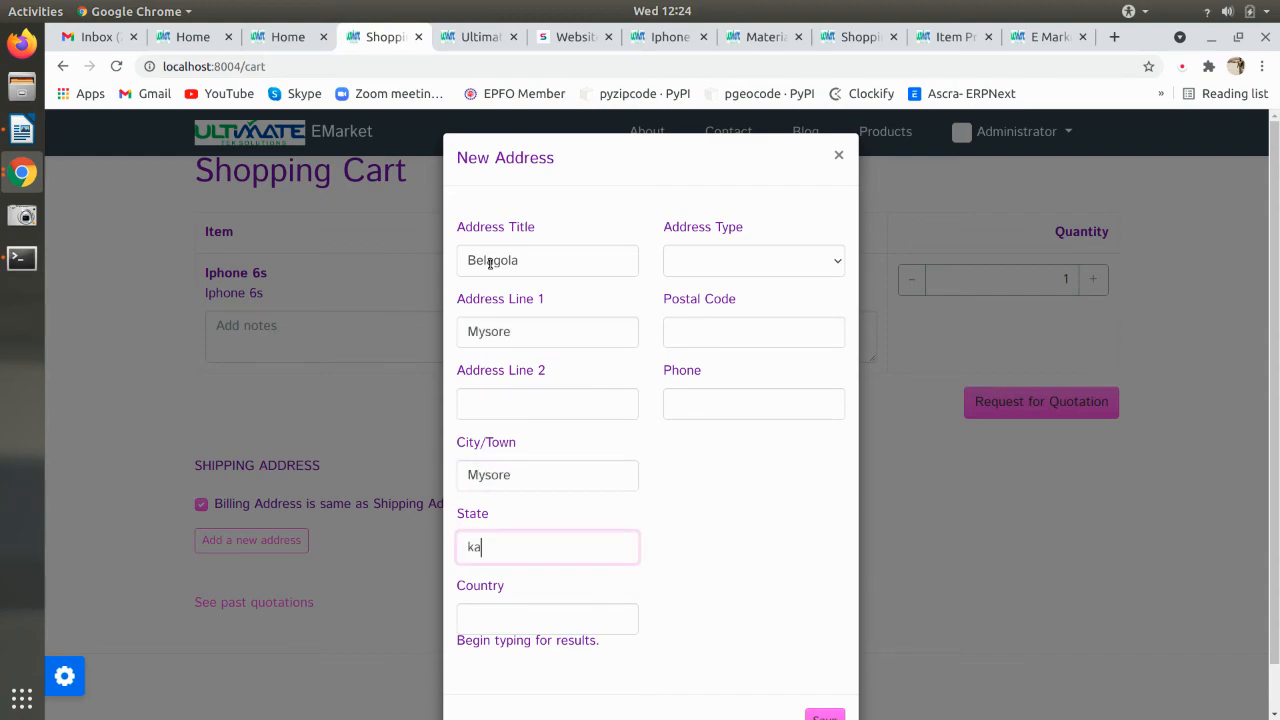
{"action": "type", "text": "rnataka"}
{"action": "key", "text": "Tab"}
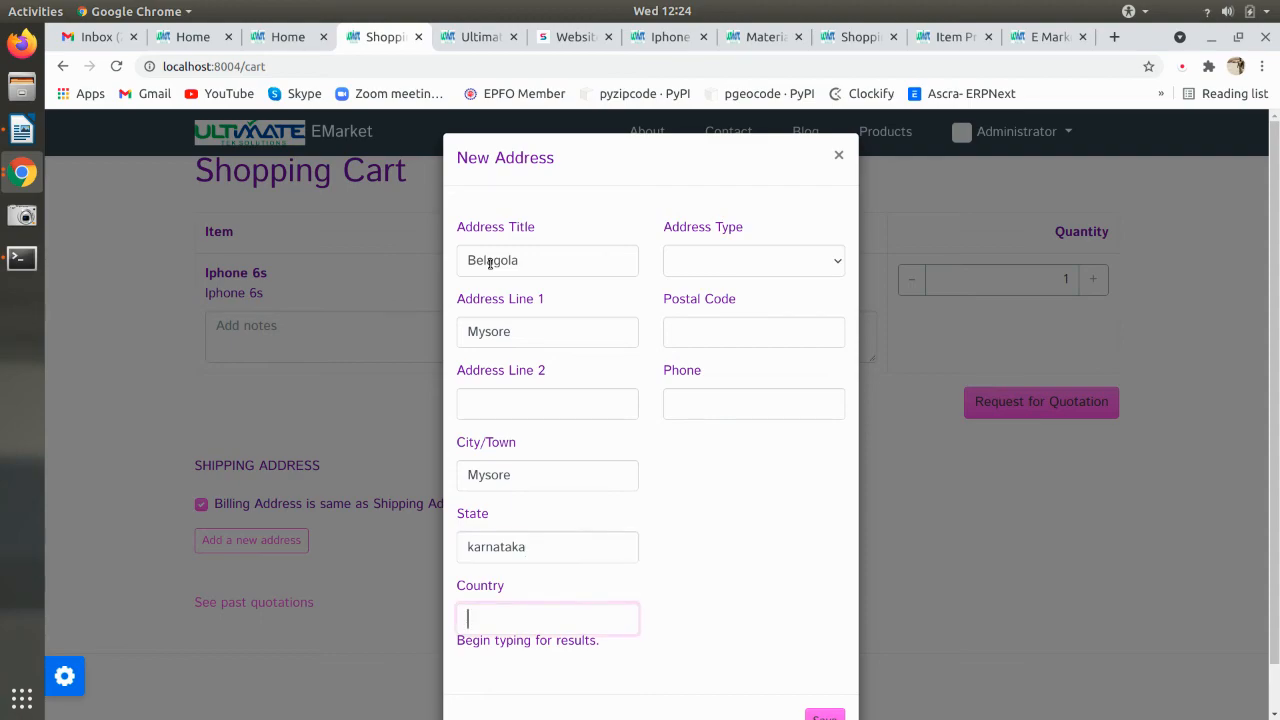
{"action": "type", "text": "India"}
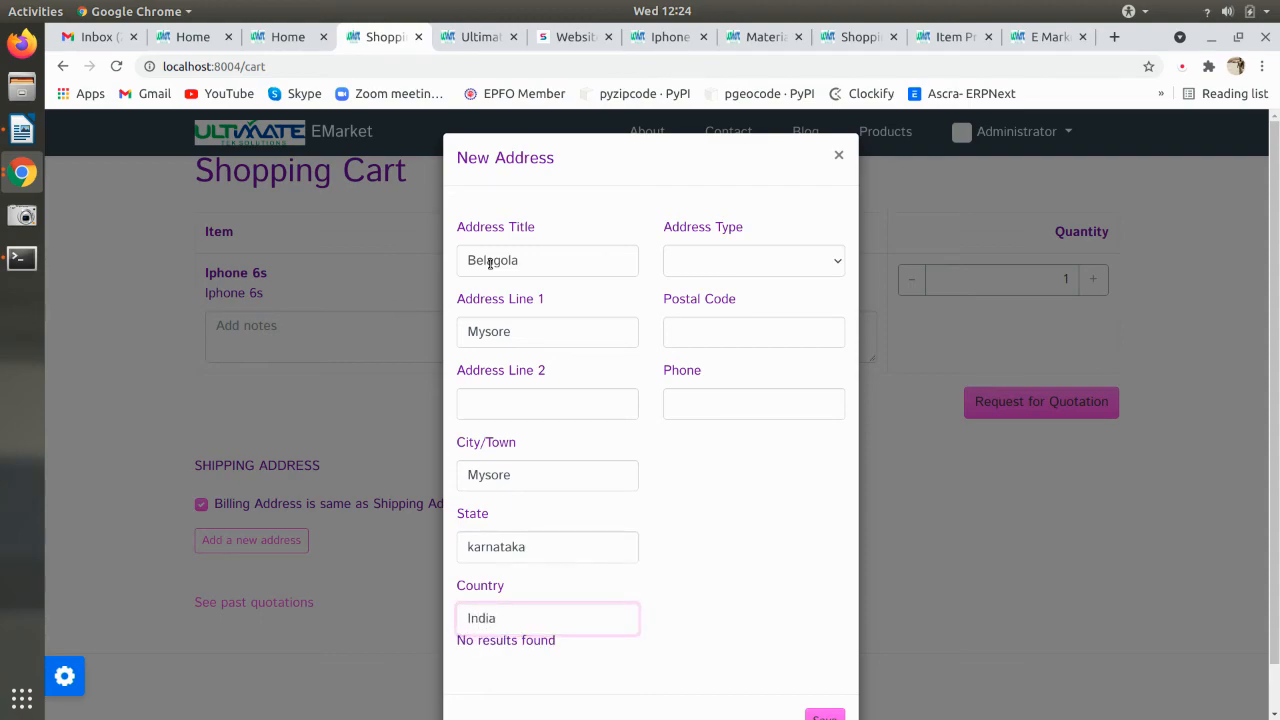
{"action": "scroll", "coordinate": [490, 262], "scroll_direction": "down", "scroll_amount": 1}
{"action": "double_click", "coordinate": [560, 571]}
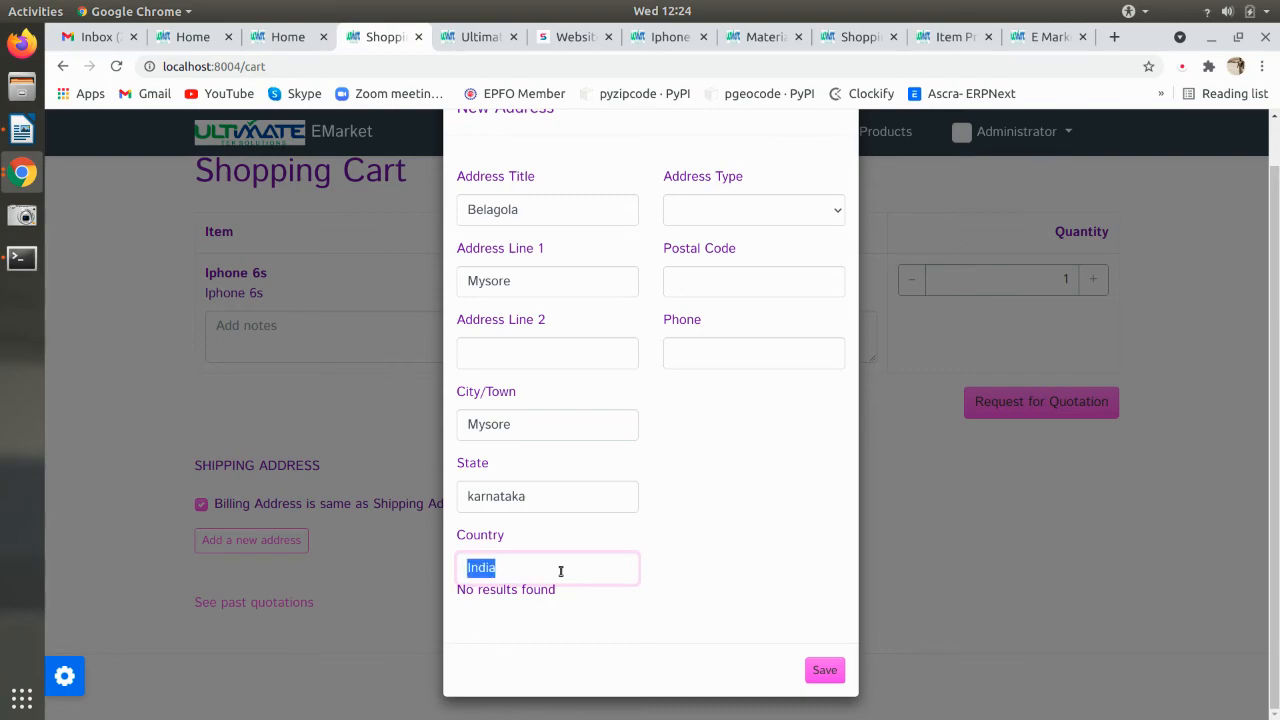
{"action": "key", "text": "BackSpace"}
{"action": "left_click", "coordinate": [743, 516]}
- Set the address type to Billing, enter the postal code and phone number, and save
{"action": "left_click", "coordinate": [709, 205]}
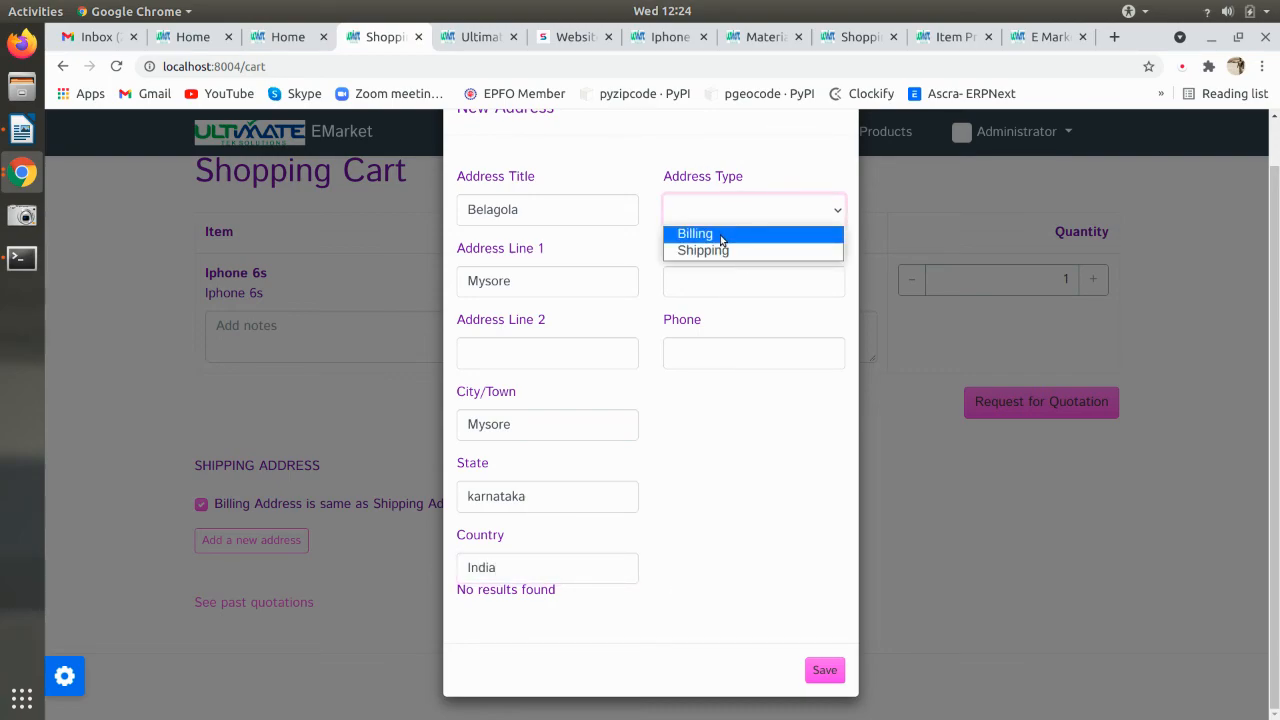
{"action": "left_click", "coordinate": [719, 234]}
{"action": "left_click", "coordinate": [711, 257]}
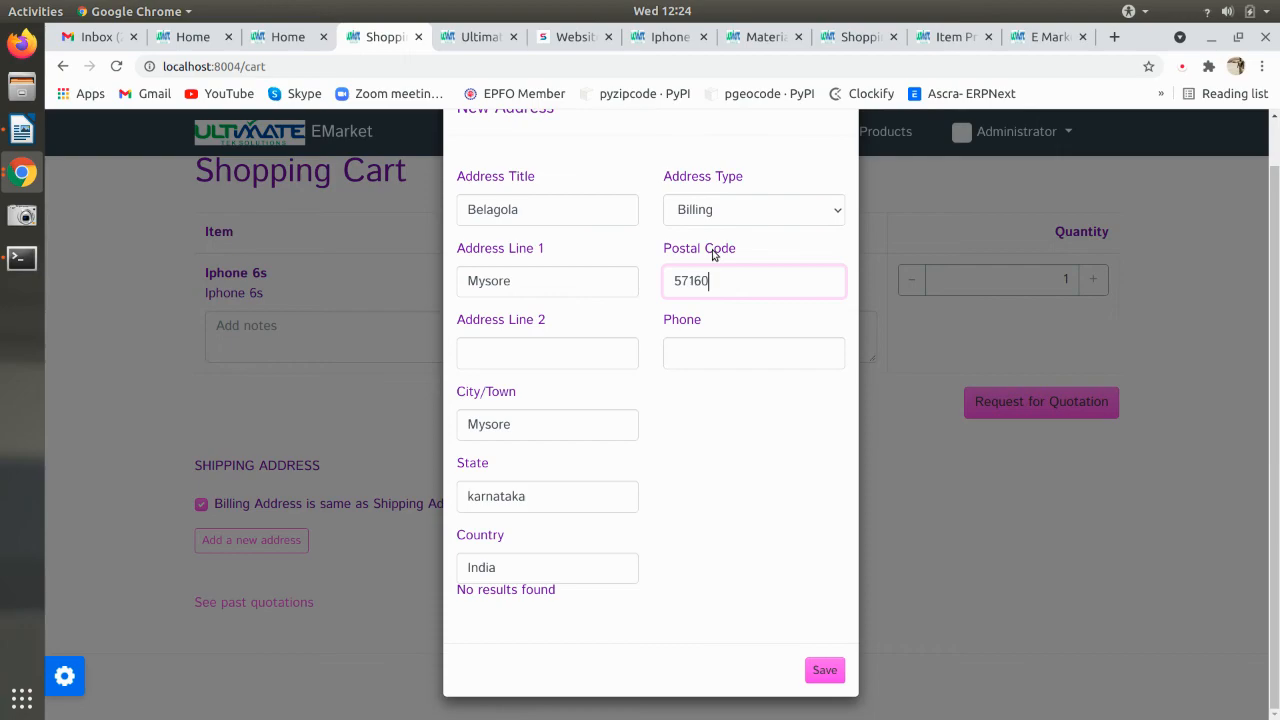
{"action": "left_click", "coordinate": [737, 346]}
{"action": "type", "text": "9964489"}
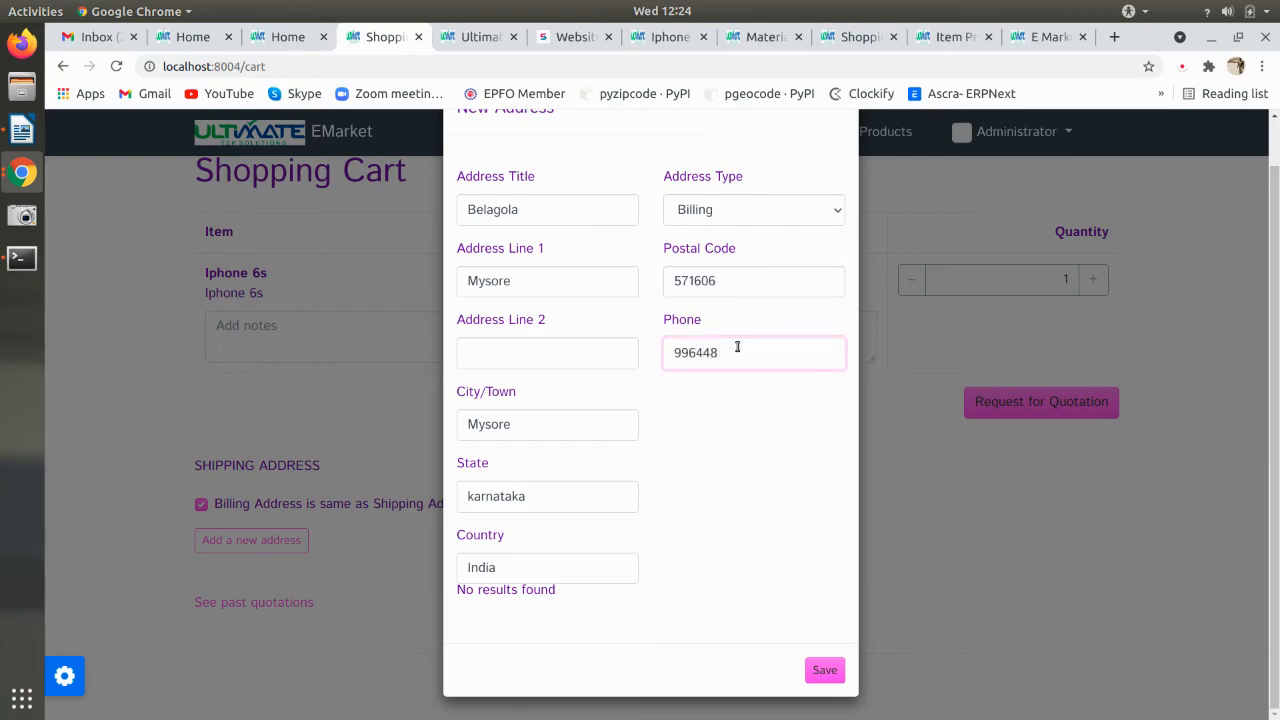
{"action": "left_click", "coordinate": [830, 666]}
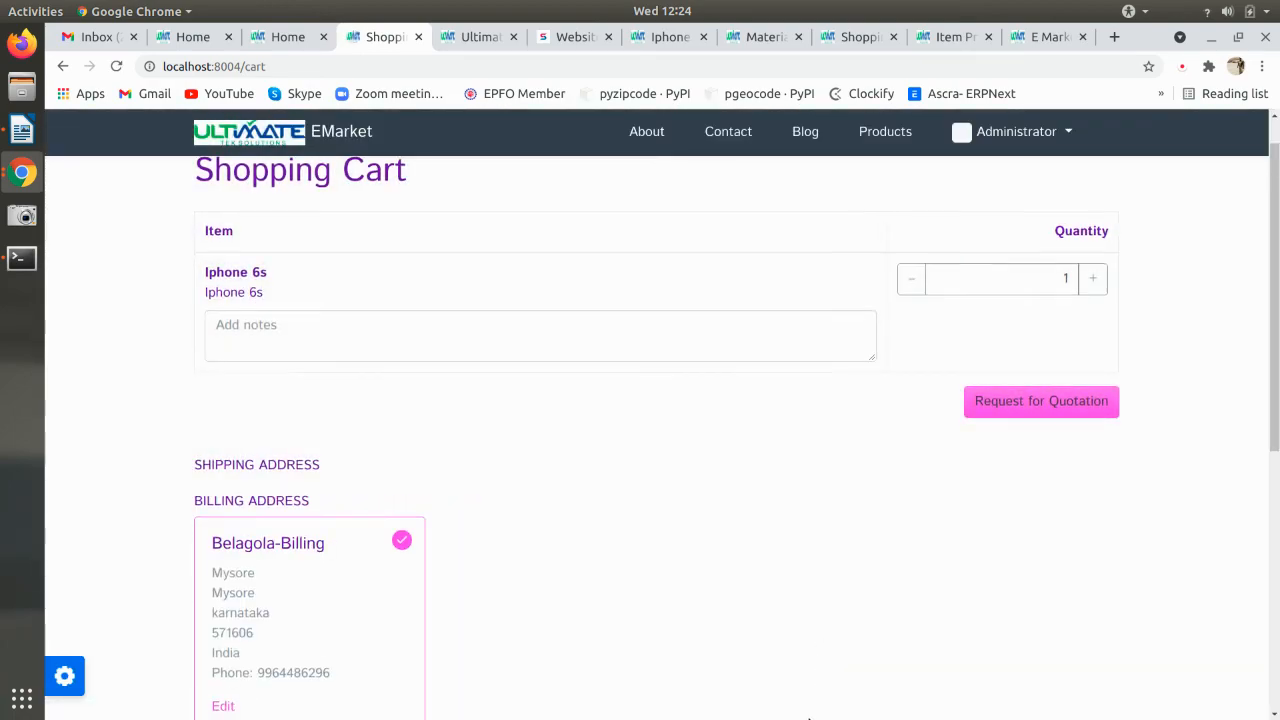
- Replace the Belagola-Billing address title with the customer's name and save it
{"action": "scroll", "coordinate": [810, 717], "scroll_direction": "down", "scroll_amount": 4}
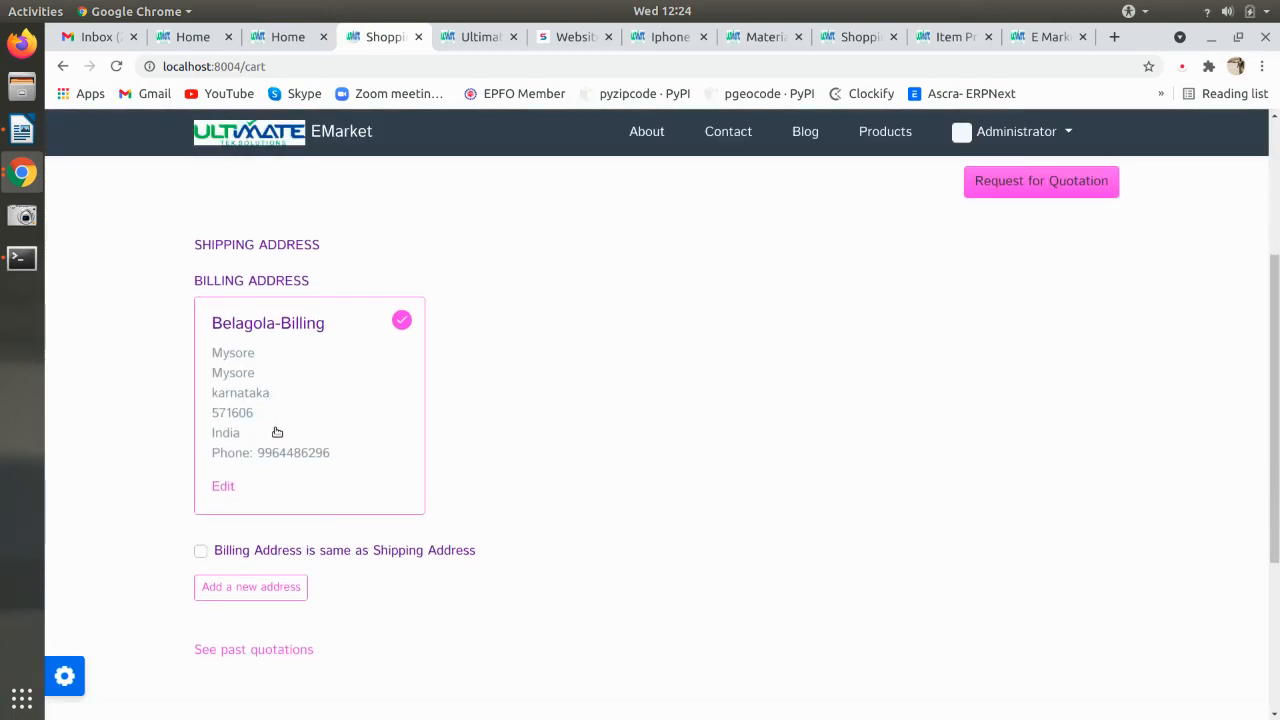
{"action": "left_click", "coordinate": [235, 486]}
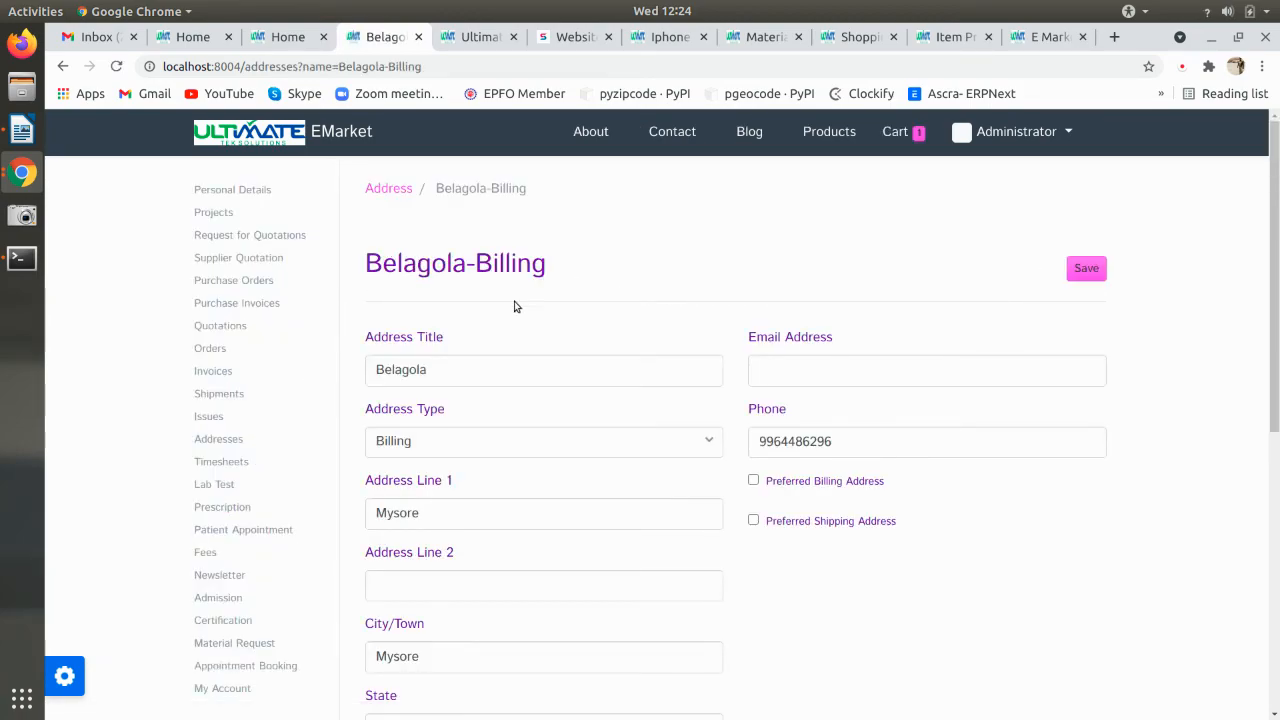
{"action": "left_click_drag", "start_coordinate": [457, 368], "coordinate": [237, 357]}
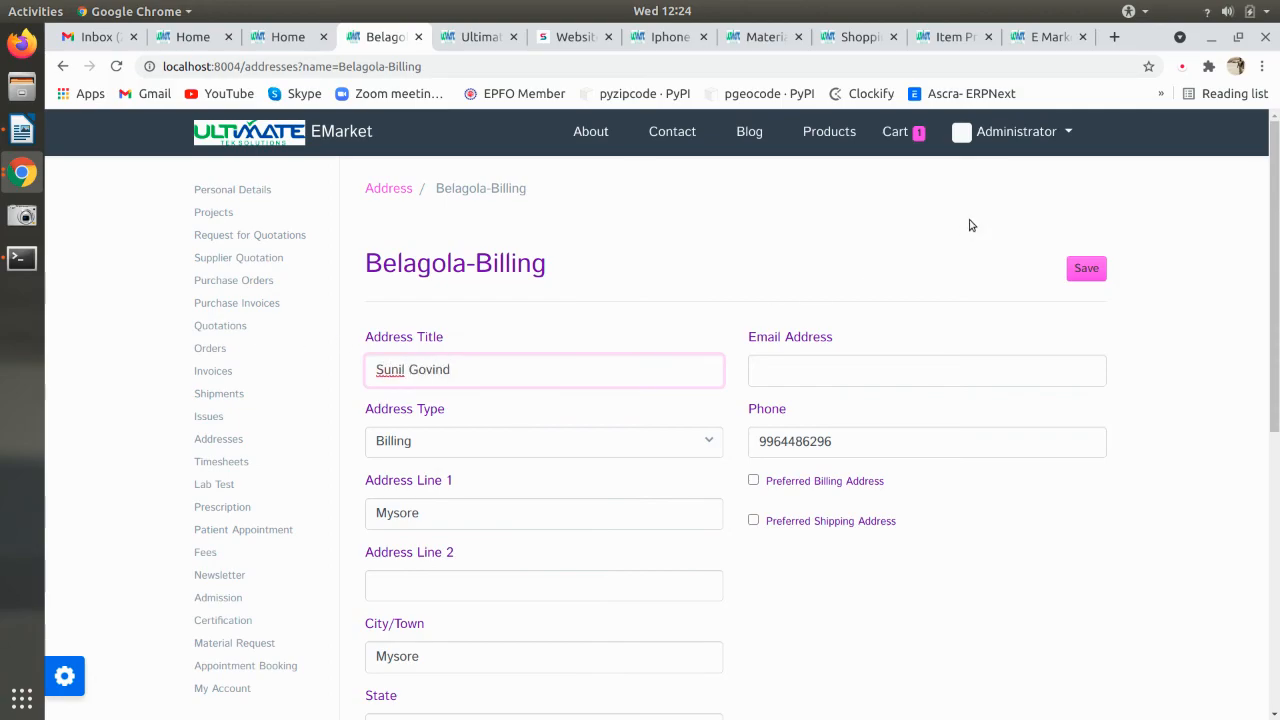
{"action": "left_click", "coordinate": [1088, 270]}
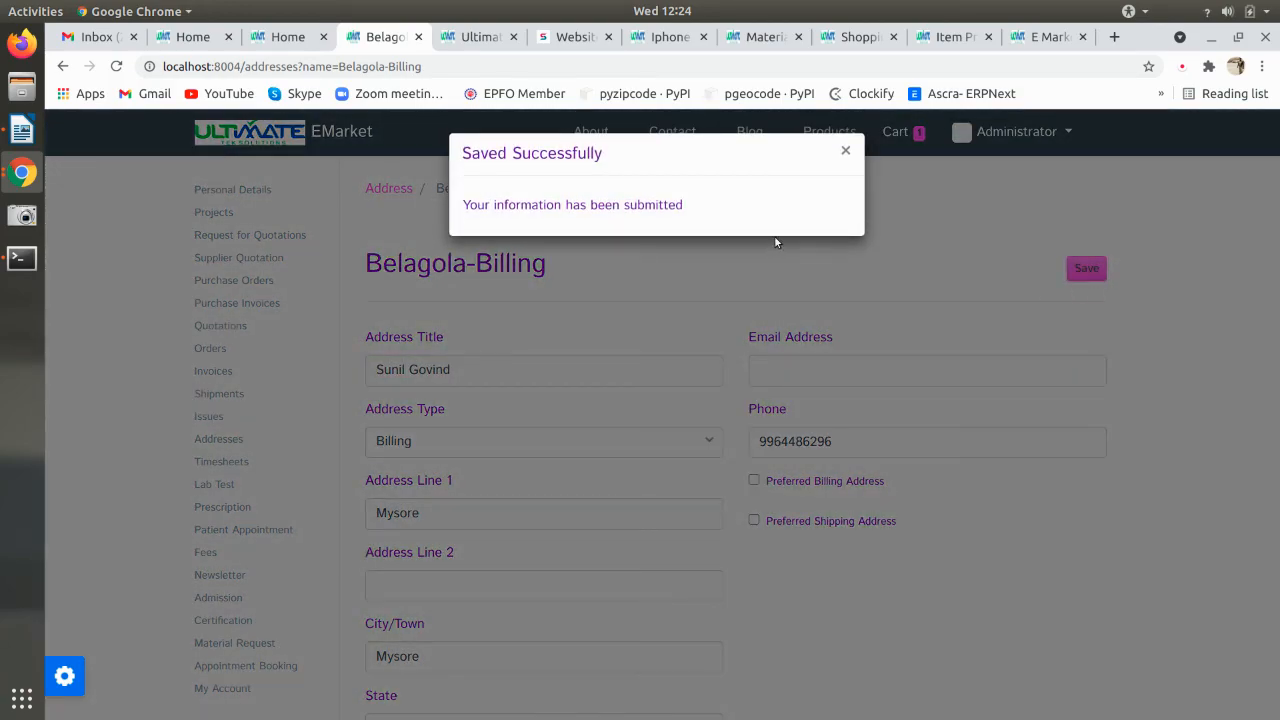
{"action": "left_click", "coordinate": [845, 152]}
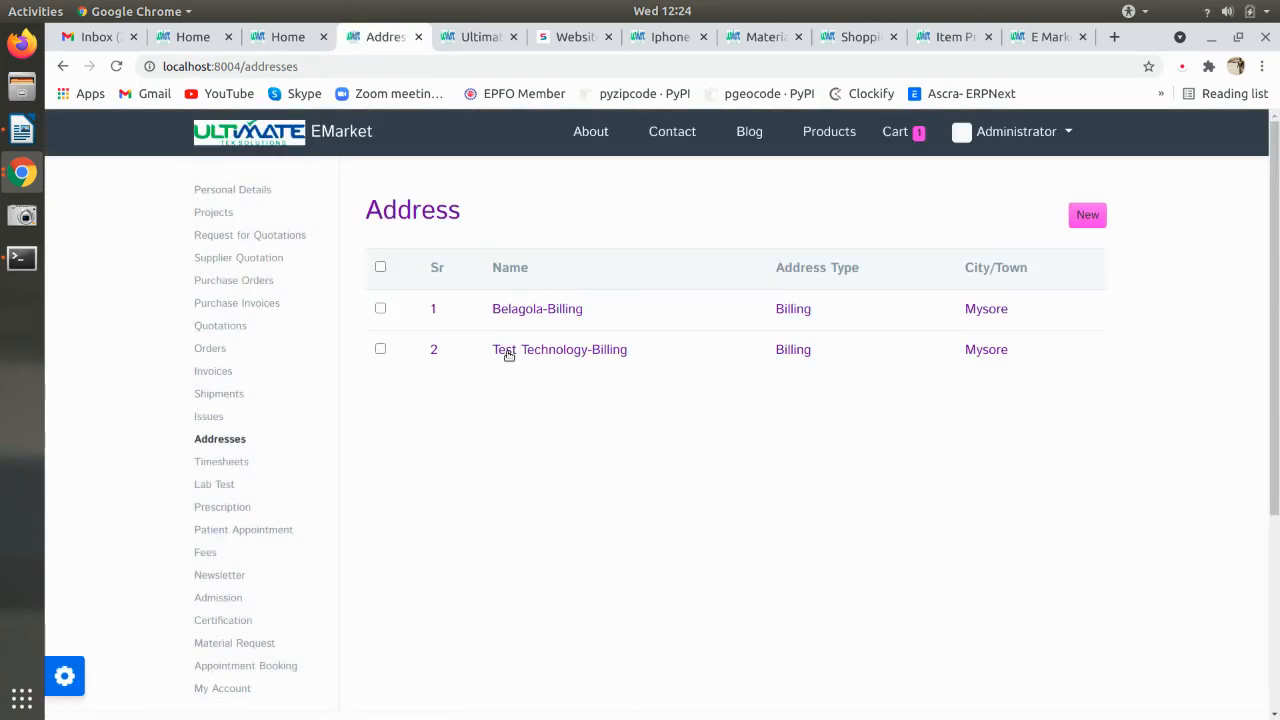
- Reopen the Belagola-Billing address, save it again, and go back down the cart page
{"action": "left_click", "coordinate": [385, 319]}
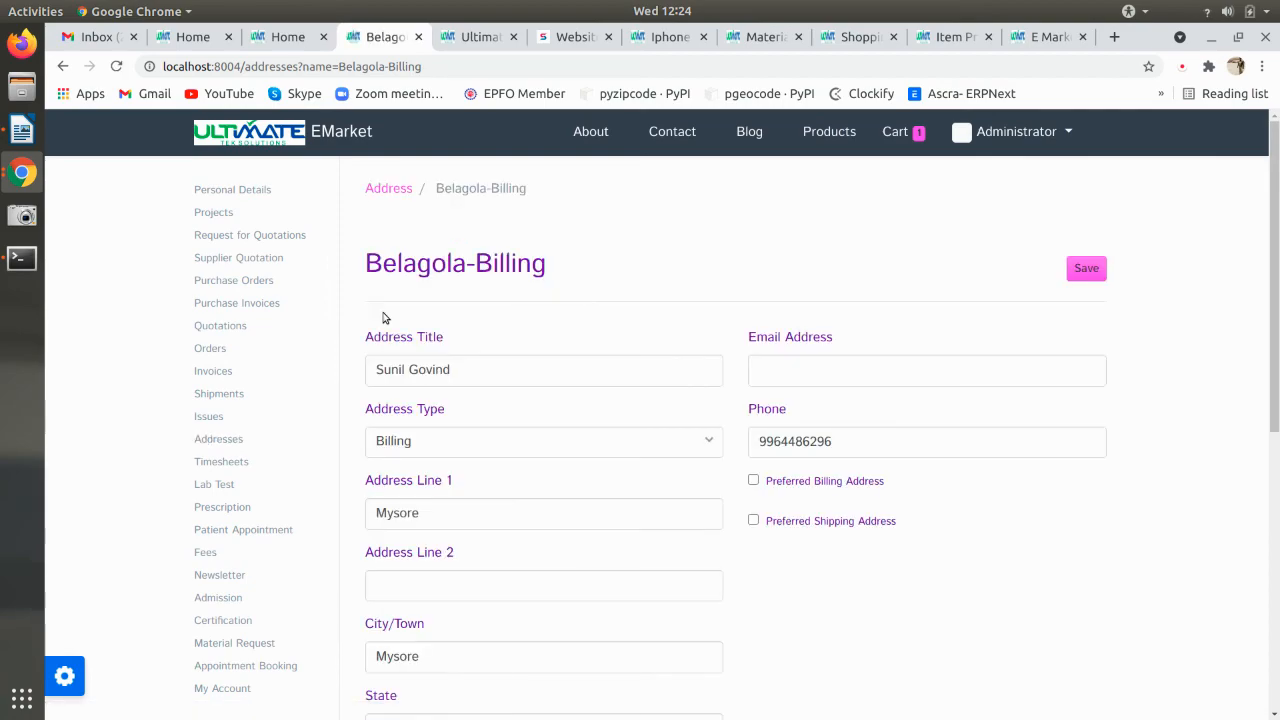
{"action": "left_click", "coordinate": [1086, 268]}
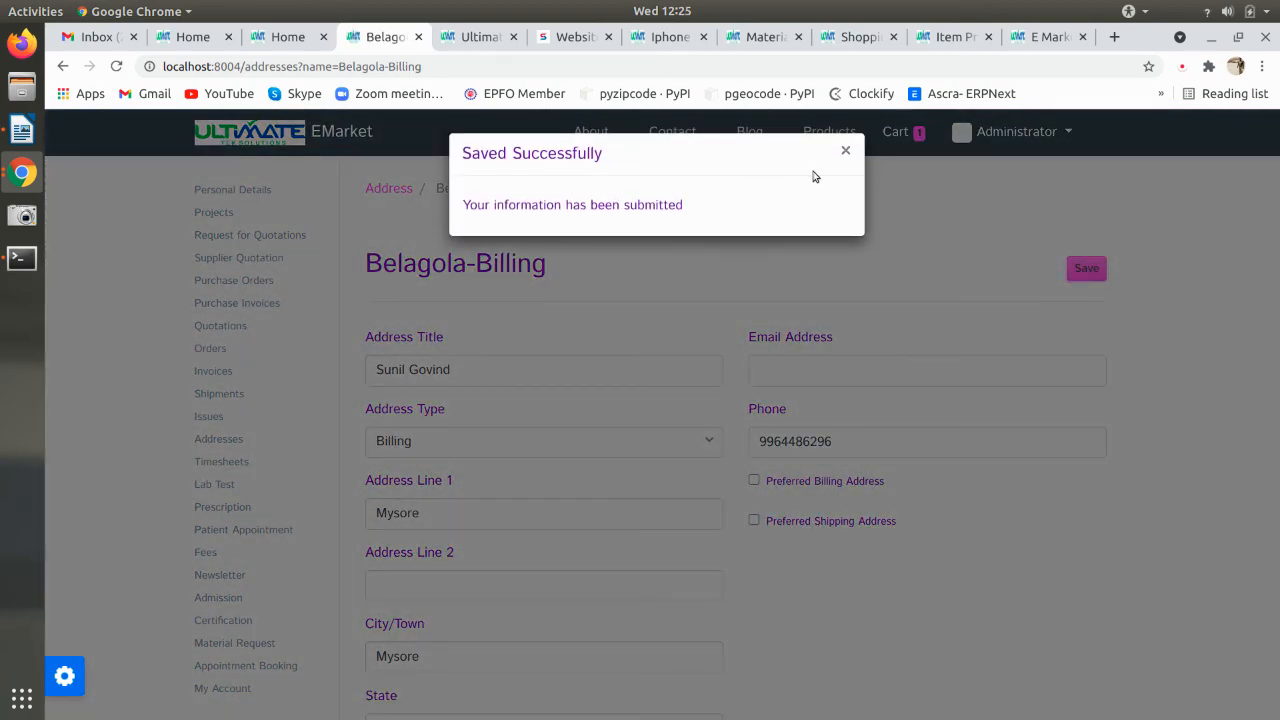
{"action": "left_click", "coordinate": [846, 150]}
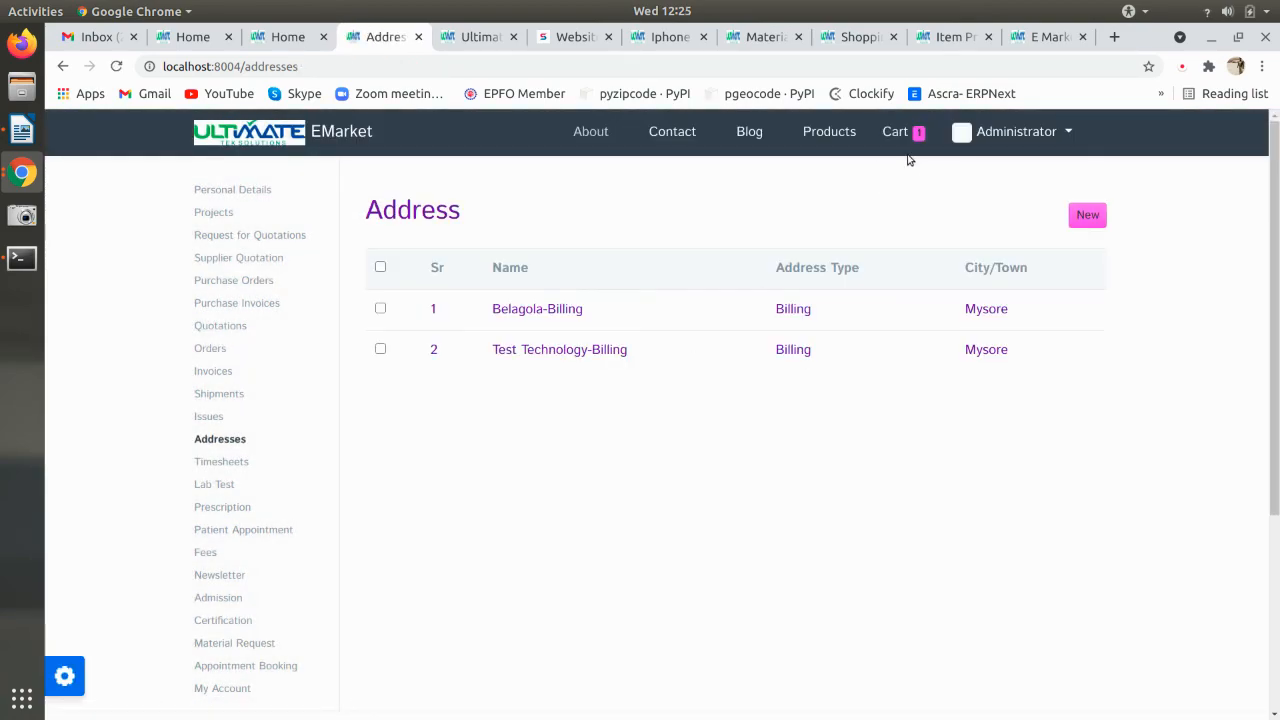
{"action": "scroll", "coordinate": [420, 491], "scroll_direction": "down", "scroll_amount": 5}
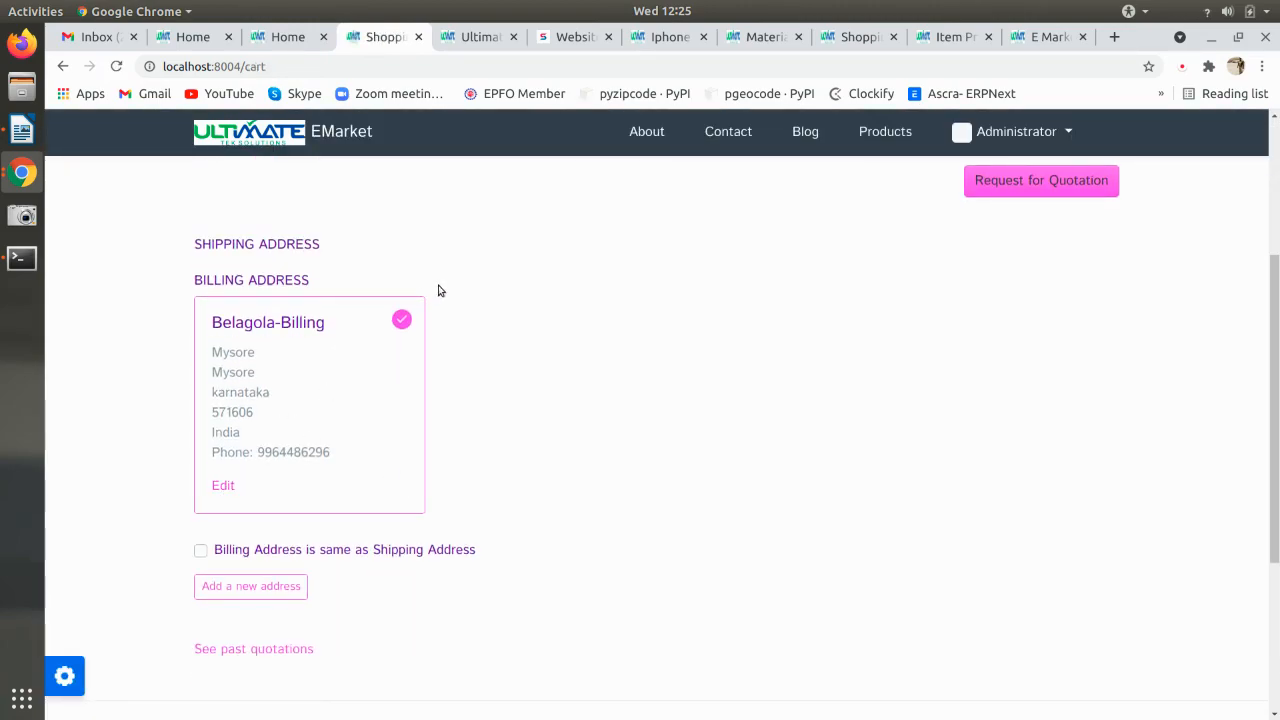
- Request a quotation for the cart, creating SAL-QTN-2021-00003 at ₹53,100.00, then return home
{"action": "scroll", "coordinate": [366, 437], "scroll_direction": "down", "scroll_amount": 3}
{"action": "scroll", "coordinate": [366, 438], "scroll_direction": "up", "scroll_amount": 8}
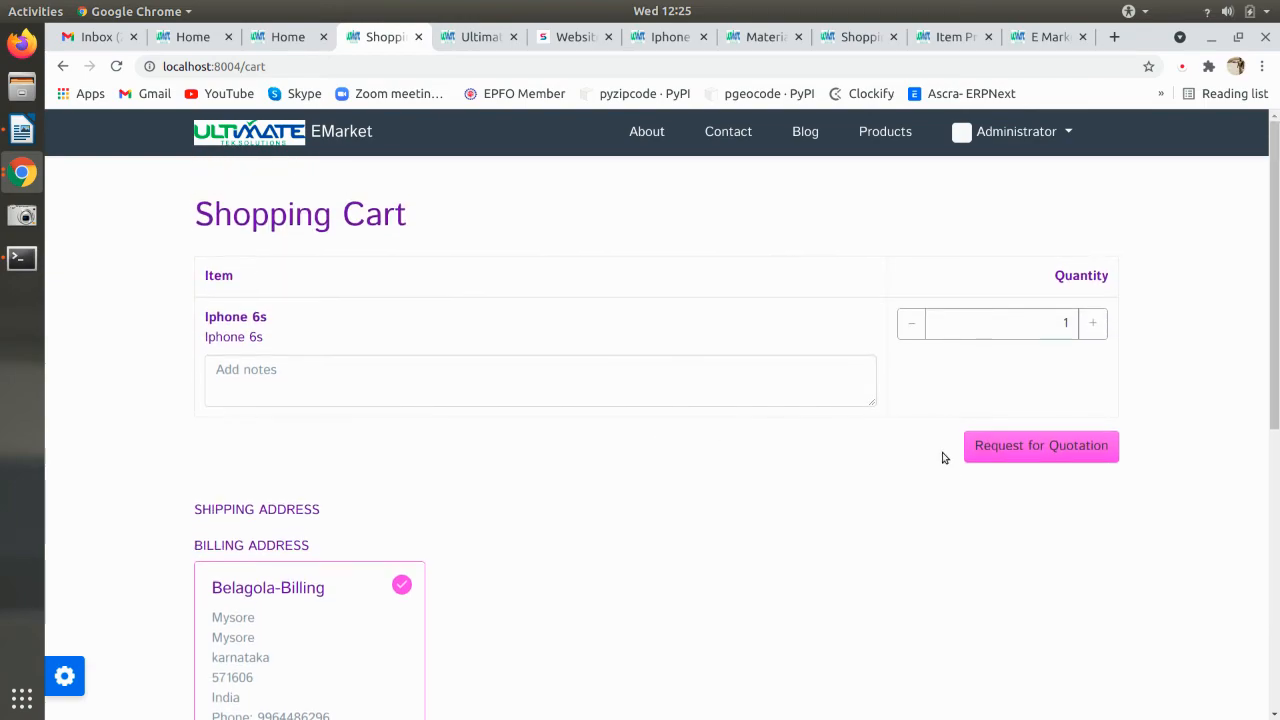
{"action": "left_click", "coordinate": [1005, 446]}
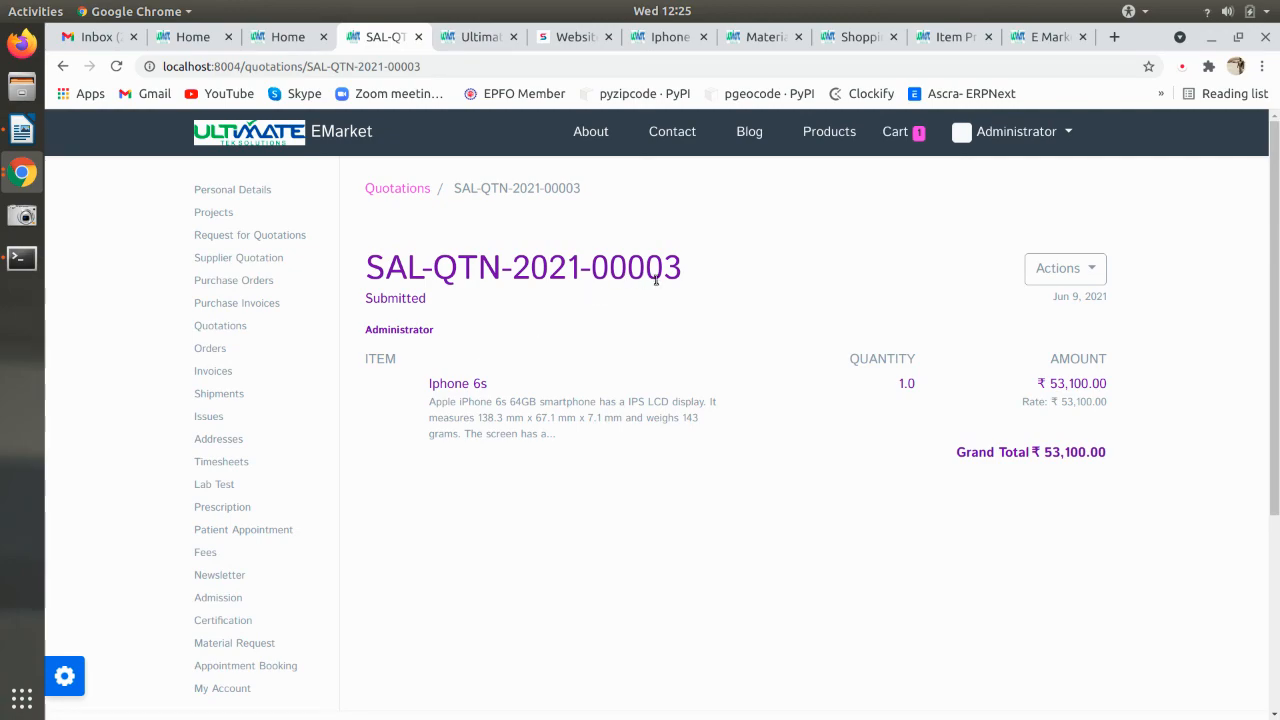
{"action": "left_click", "coordinate": [262, 140]}
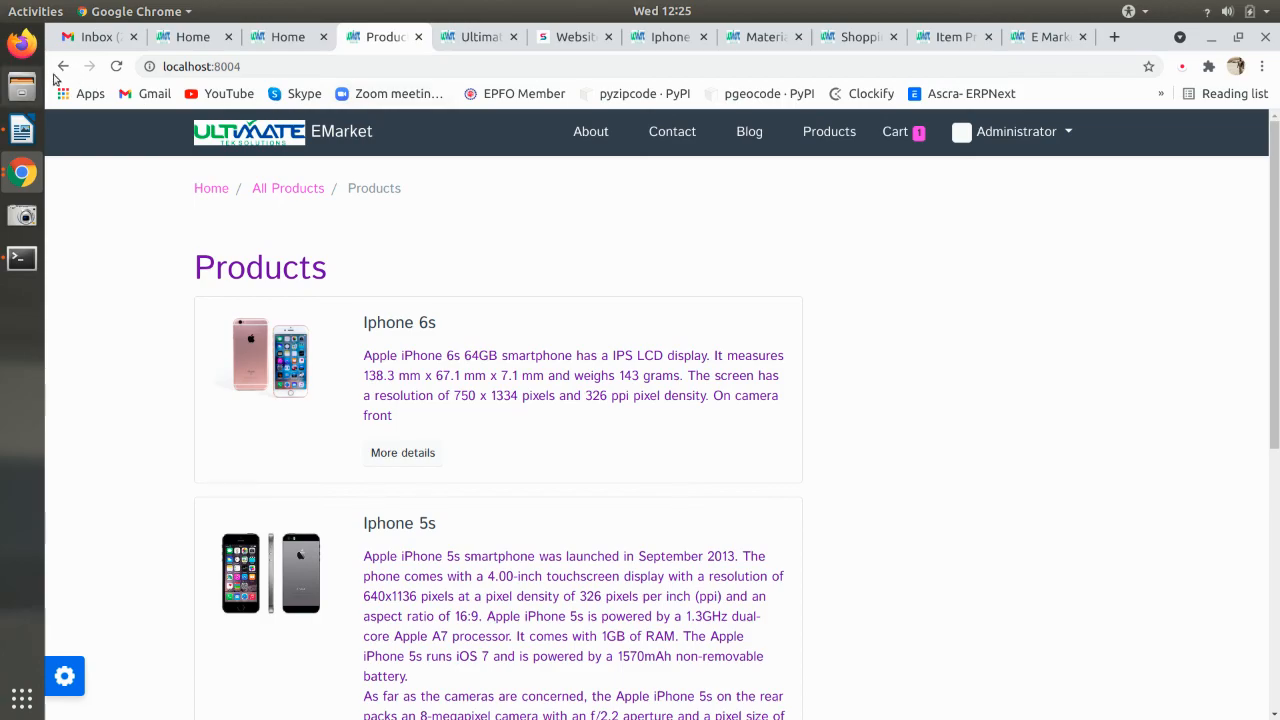
- Dismiss the invalid request messages and load the storefront home by removing 'desk' from the URL
{"action": "left_click", "coordinate": [62, 66]}
{"action": "left_click", "coordinate": [526, 37]}
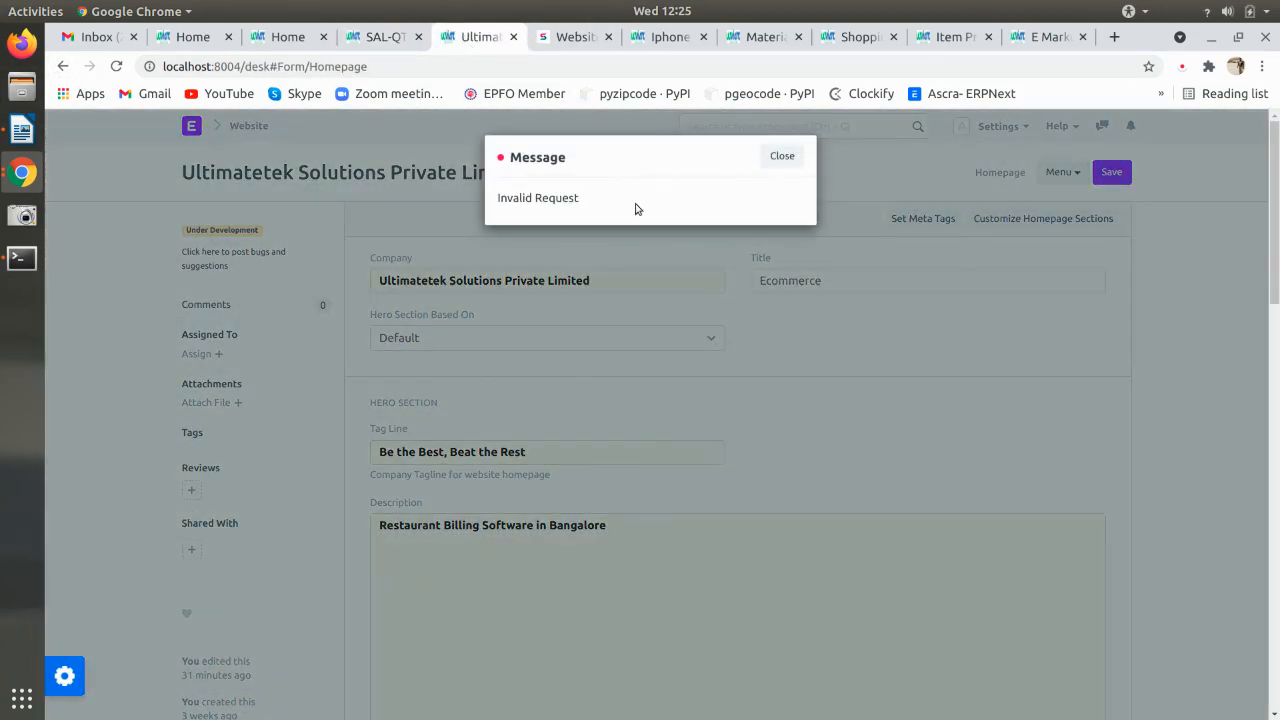
{"action": "left_click", "coordinate": [784, 156]}
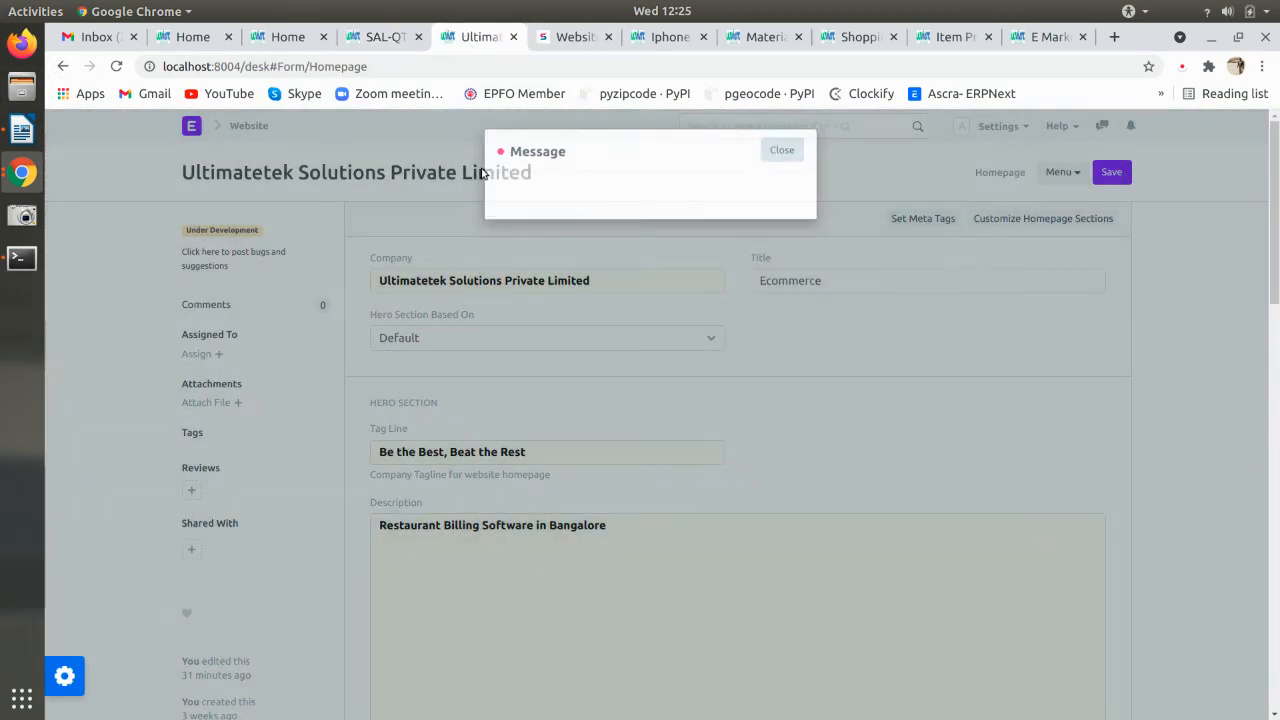
{"action": "left_click", "coordinate": [198, 132]}
{"action": "left_click", "coordinate": [790, 148]}
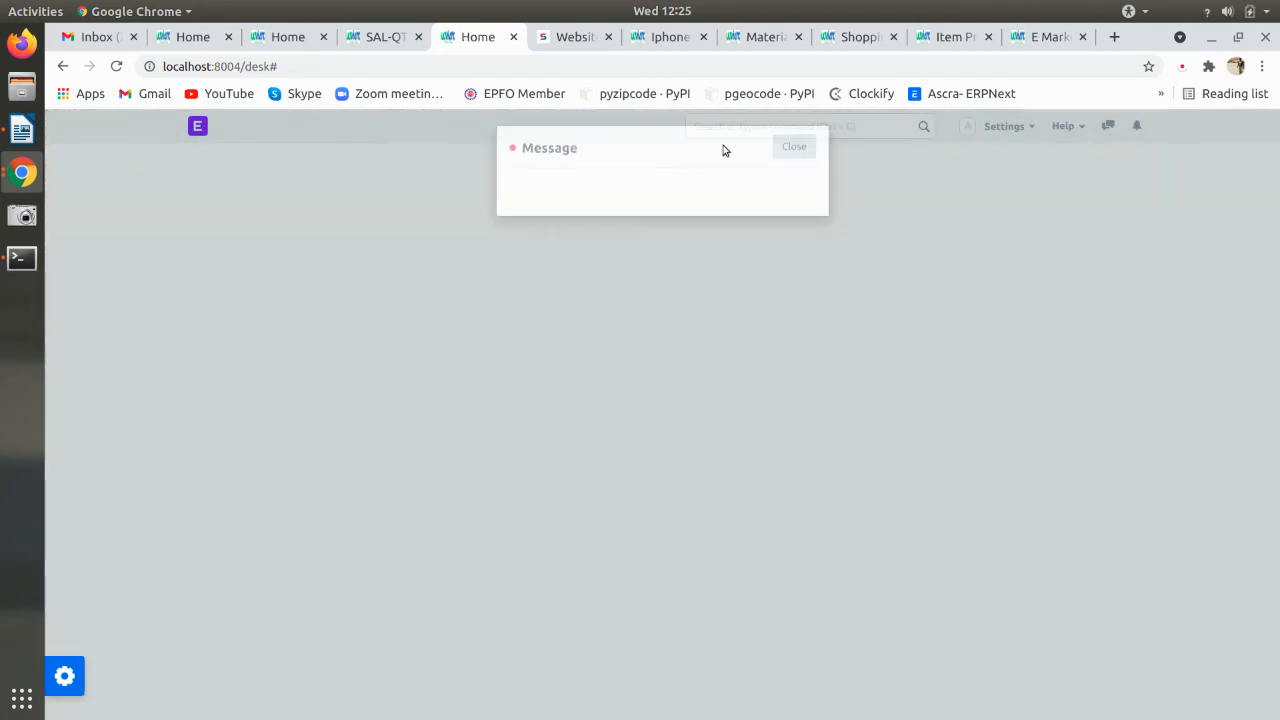
{"action": "left_click", "coordinate": [375, 63]}
{"action": "key", "text": "End"}
{"action": "key", "text": "shift+Left"}
{"action": "key", "text": "shift+Left"}
{"action": "key", "text": "shift+Left"}
{"action": "key", "text": "BackSpace"}
{"action": "key", "text": "Return"}
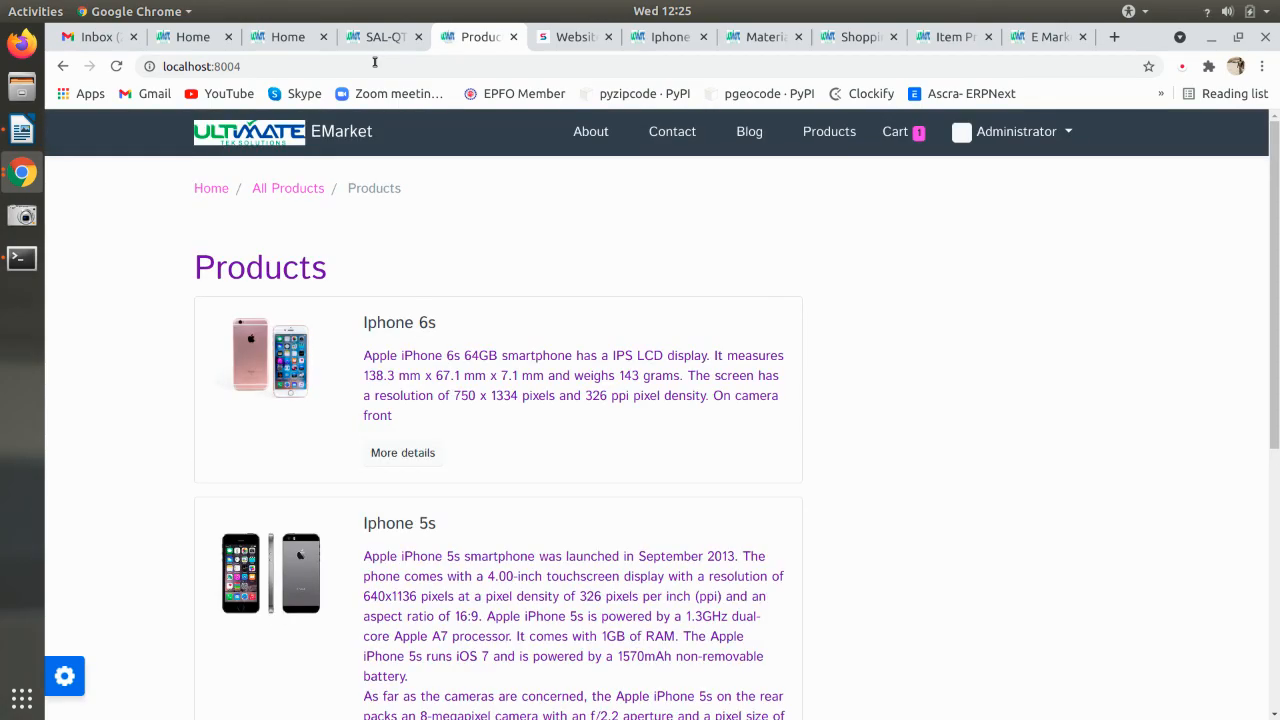
- Back in the desk, search 'quo' and open the Quotation list with its filter cleared
{"action": "left_click", "coordinate": [1000, 131]}
{"action": "left_click", "coordinate": [1014, 210]}
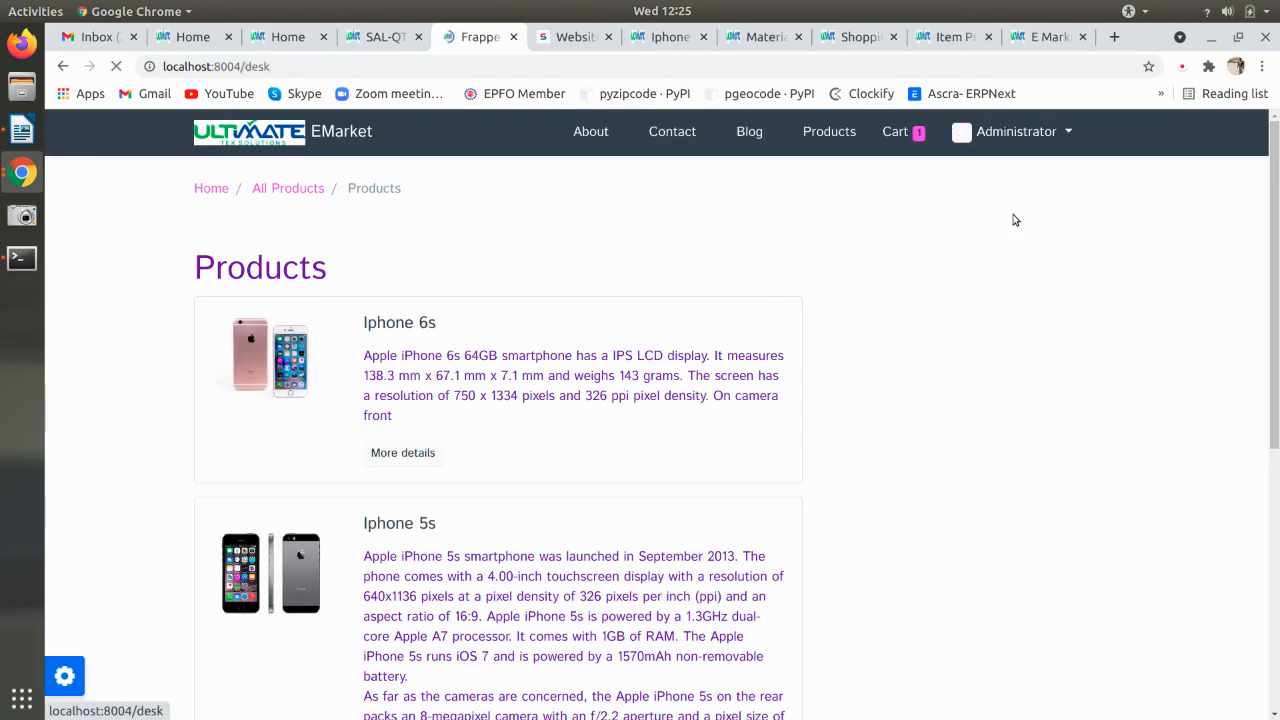
{"action": "left_click", "coordinate": [754, 127]}
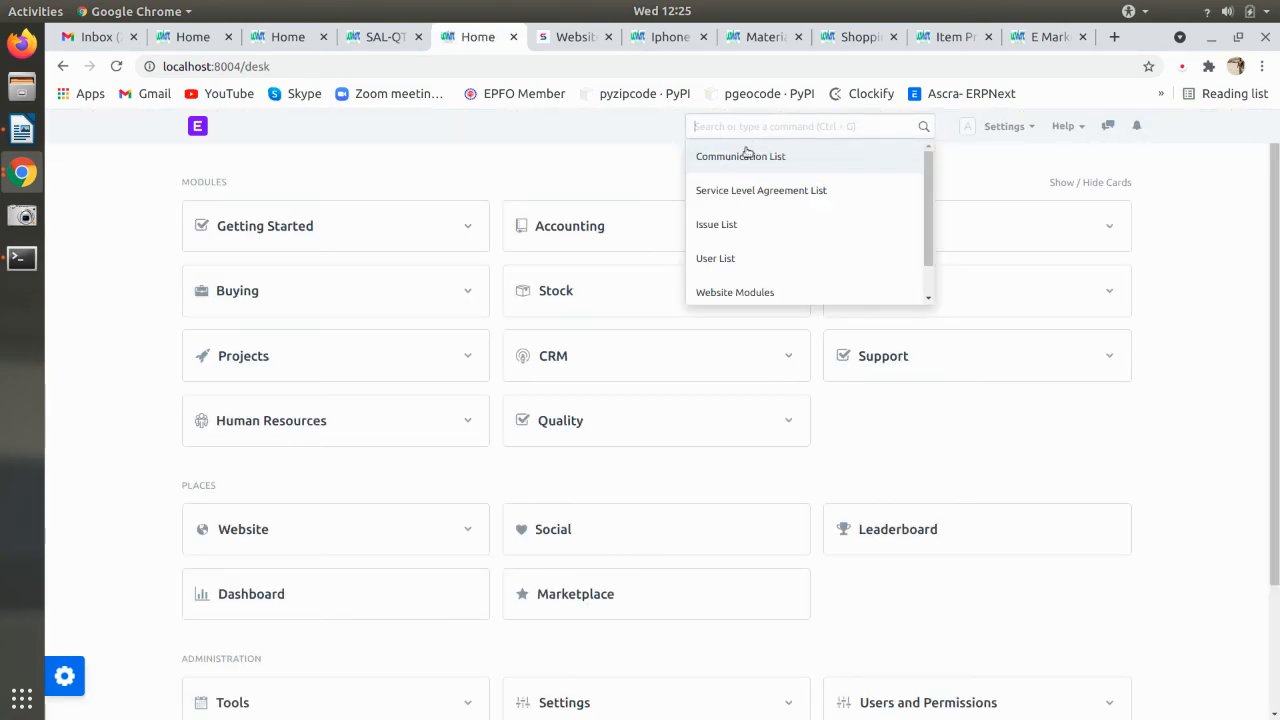
{"action": "type", "text": "c"}
{"action": "type", "text": "uto"}
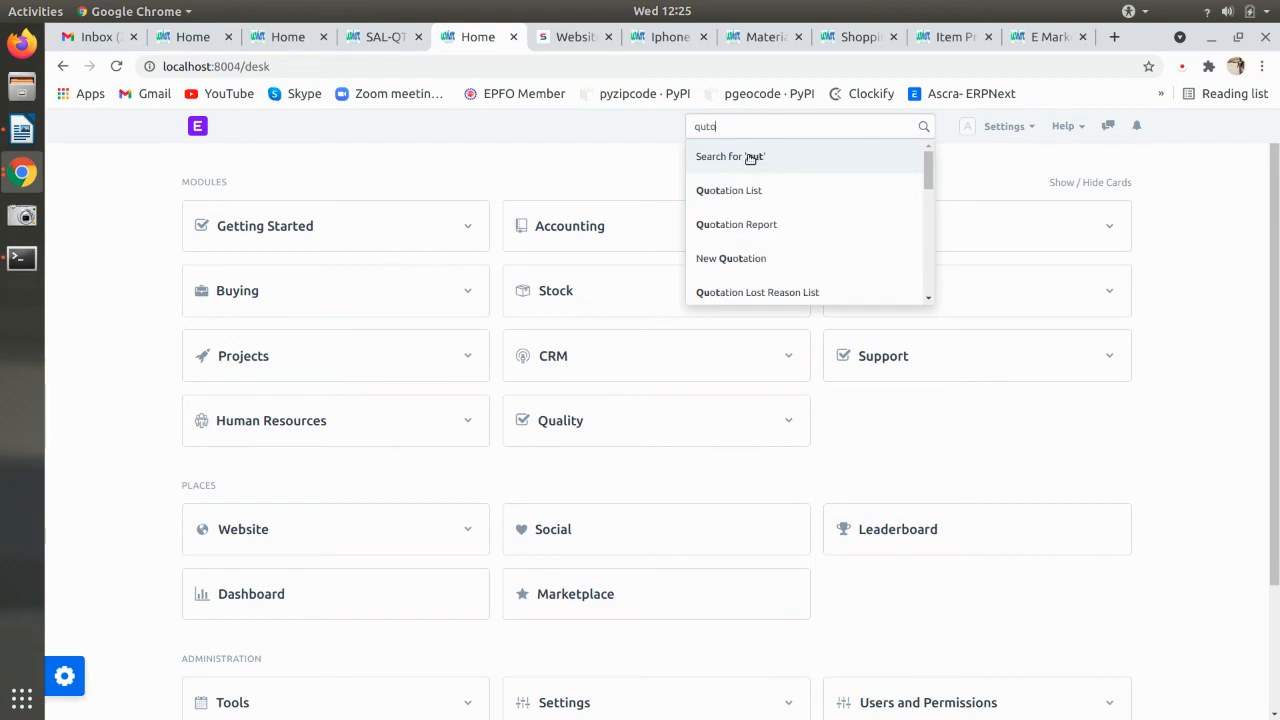
{"action": "key", "text": "BackSpace"}
{"action": "key", "text": "BackSpace"}
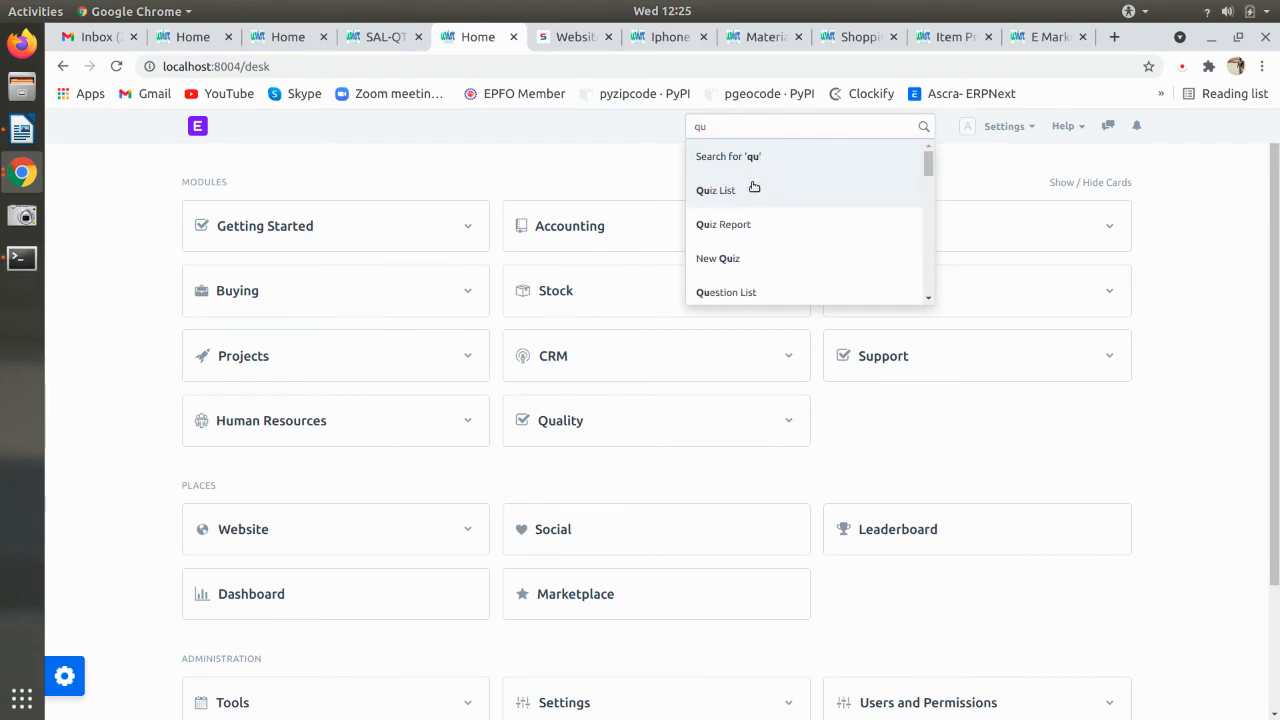
{"action": "type", "text": "o"}
{"action": "left_click", "coordinate": [752, 185]}
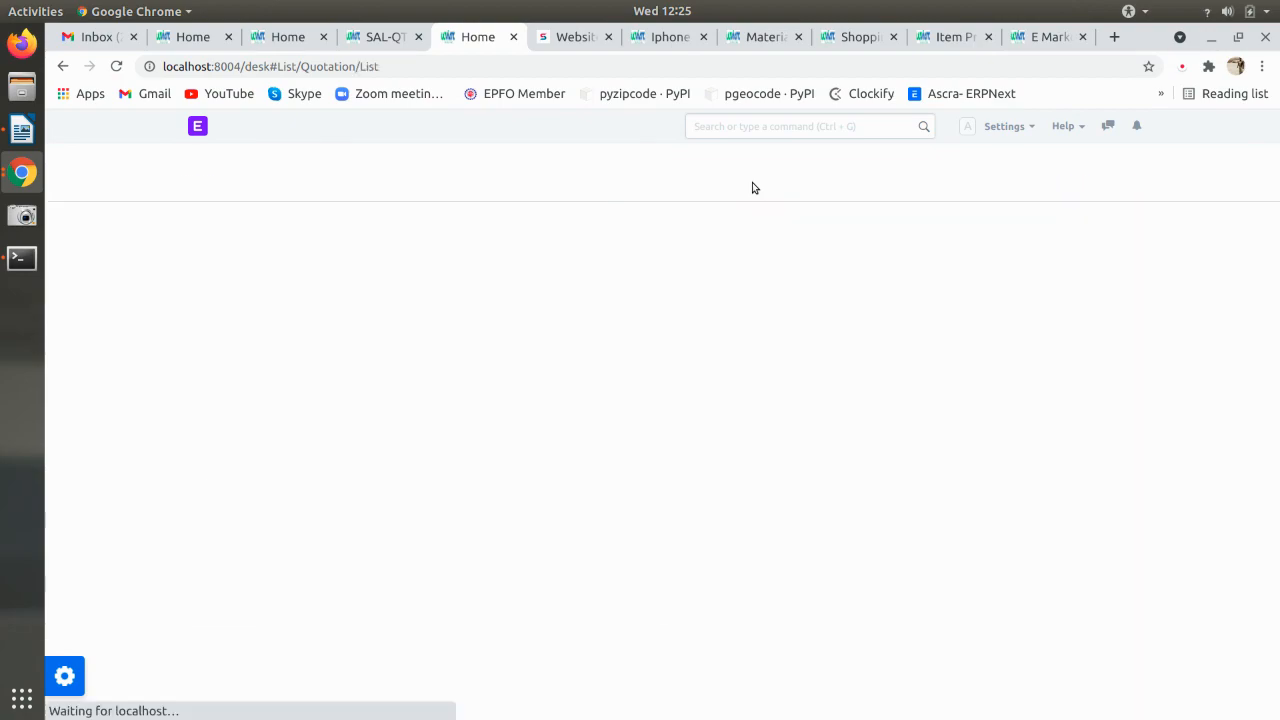
{"action": "left_click", "coordinate": [663, 293]}
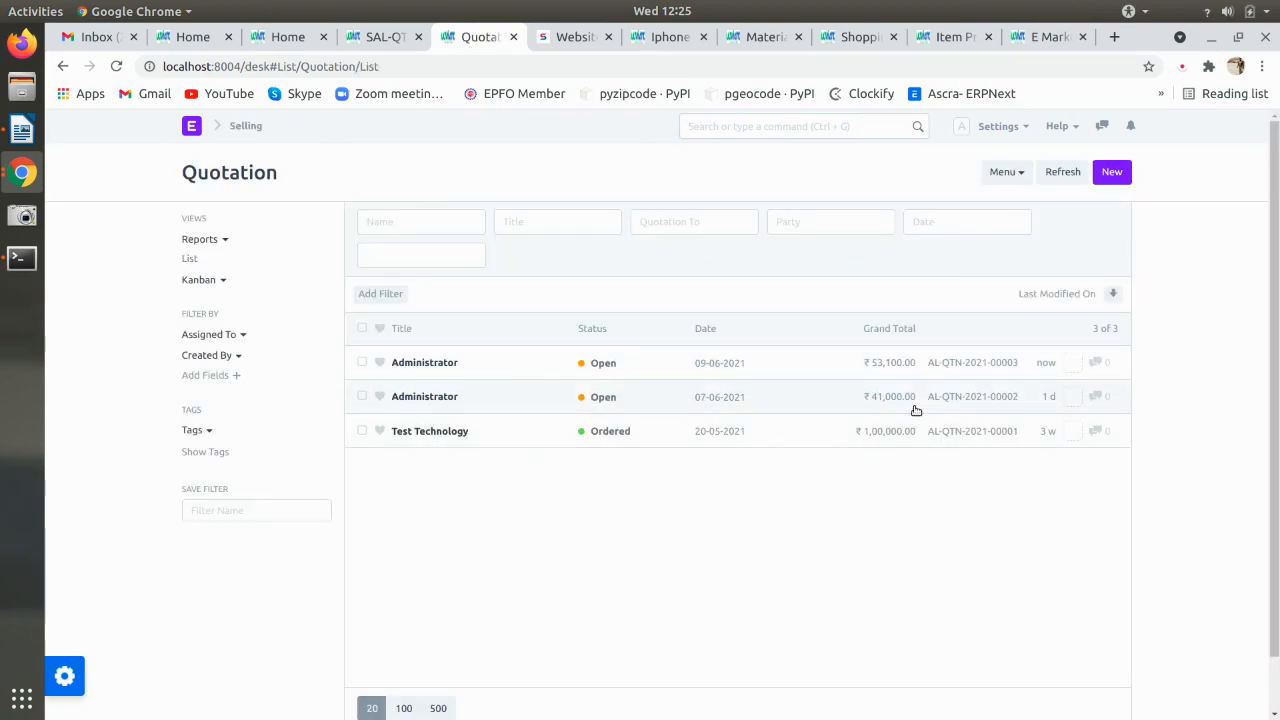
- Open the newest Administrator quotation and scroll through its details
{"action": "left_click", "coordinate": [519, 375]}
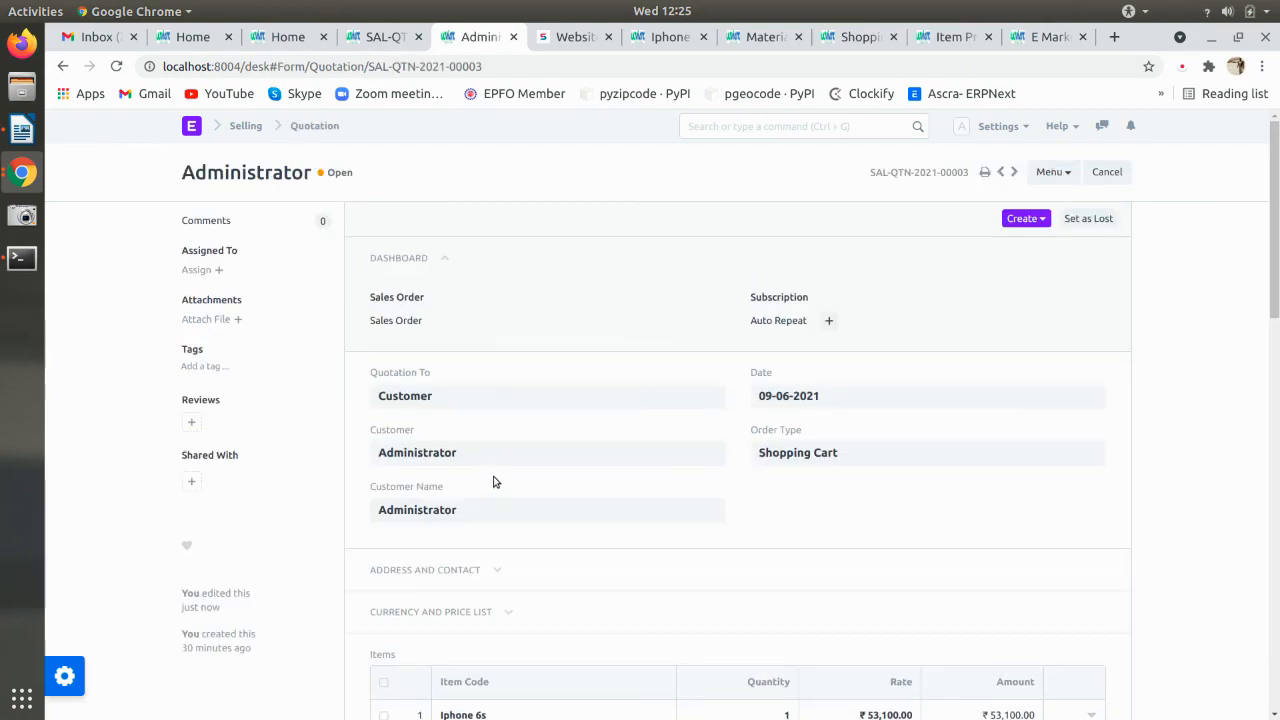
{"action": "left_click_drag", "start_coordinate": [849, 457], "coordinate": [757, 466]}
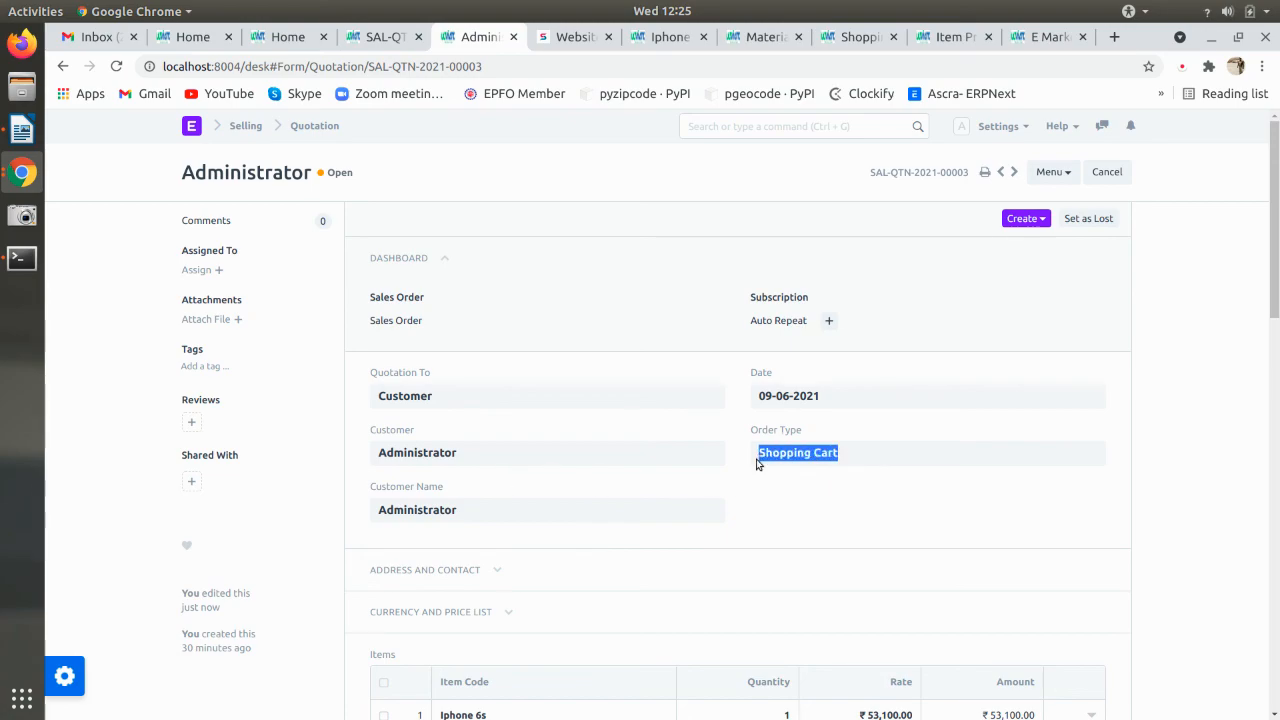
{"action": "scroll", "coordinate": [758, 491], "scroll_direction": "down", "scroll_amount": 1}
{"action": "scroll", "coordinate": [758, 491], "scroll_direction": "down", "scroll_amount": 1}
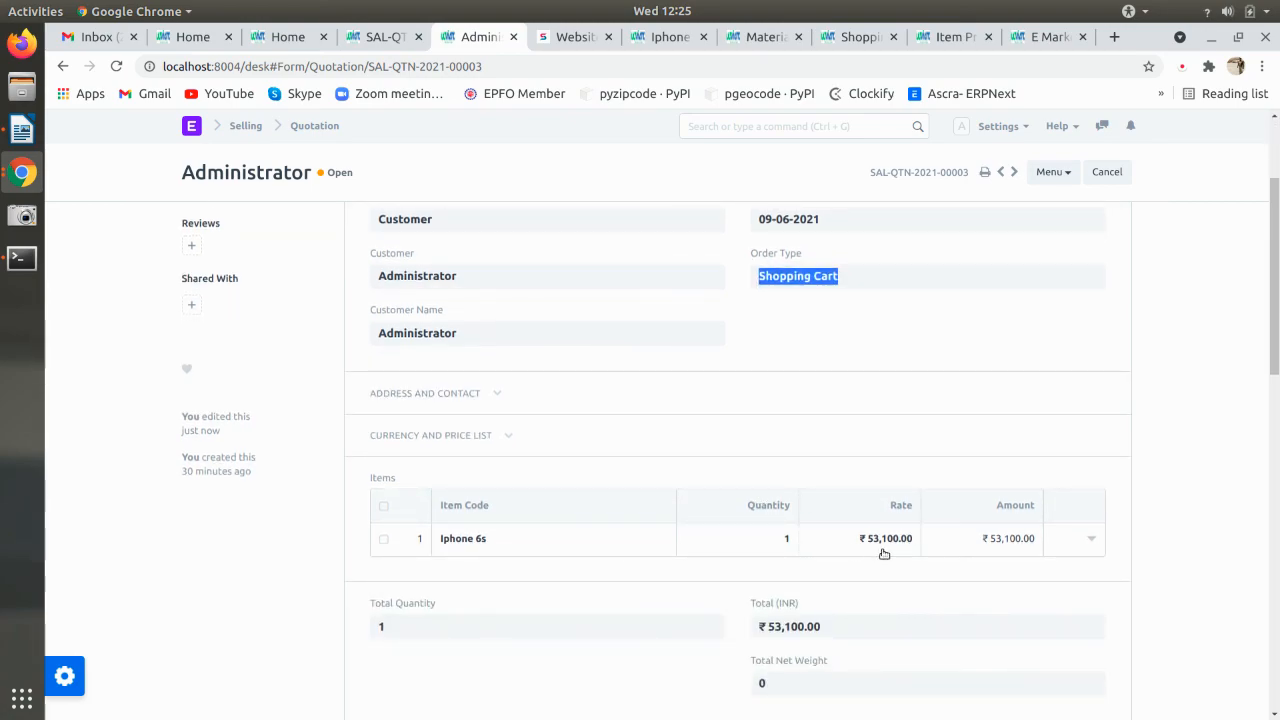
{"action": "scroll", "coordinate": [926, 536], "scroll_direction": "down", "scroll_amount": 7}
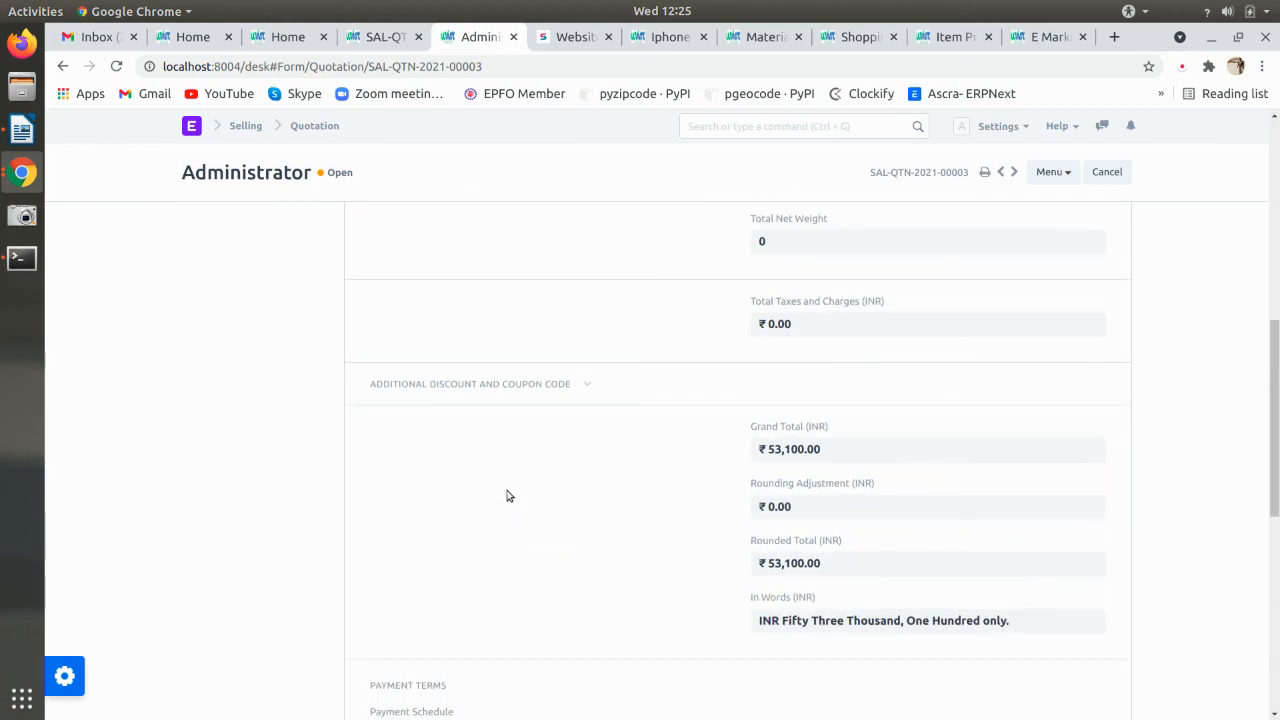
{"action": "scroll", "coordinate": [507, 495], "scroll_direction": "down", "scroll_amount": 4}
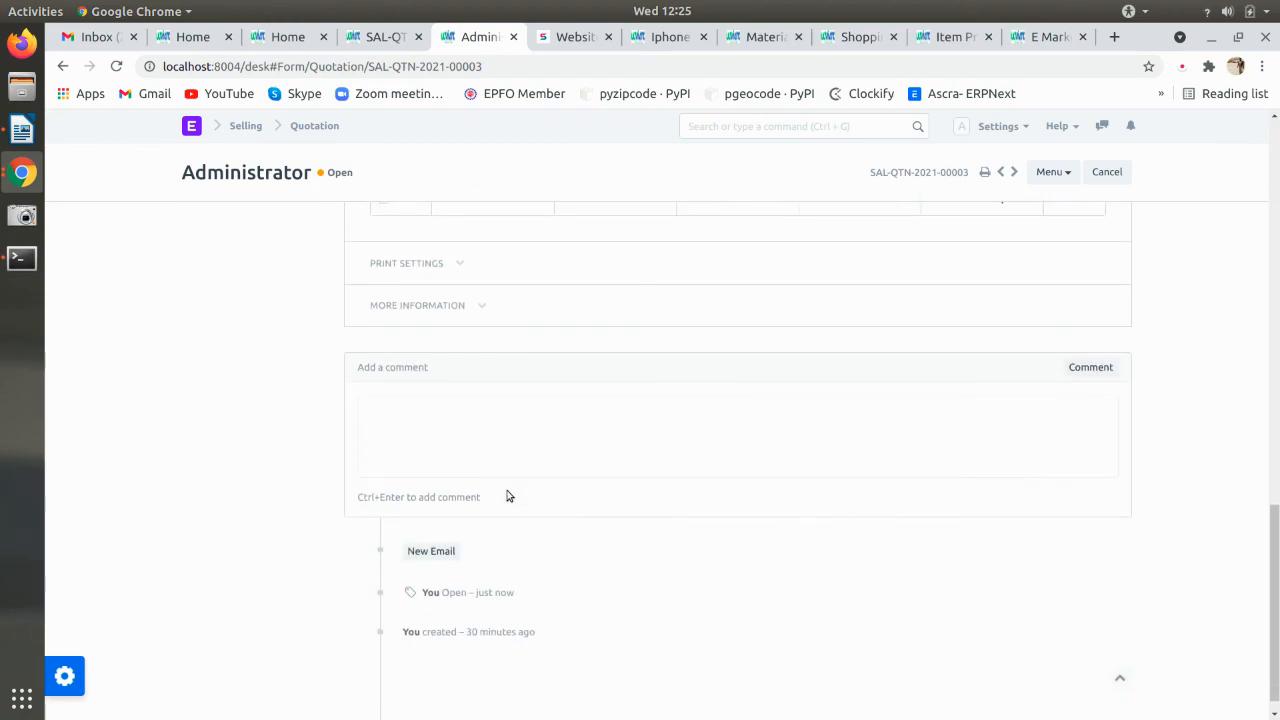
{"action": "scroll", "coordinate": [507, 495], "scroll_direction": "up", "scroll_amount": 13}
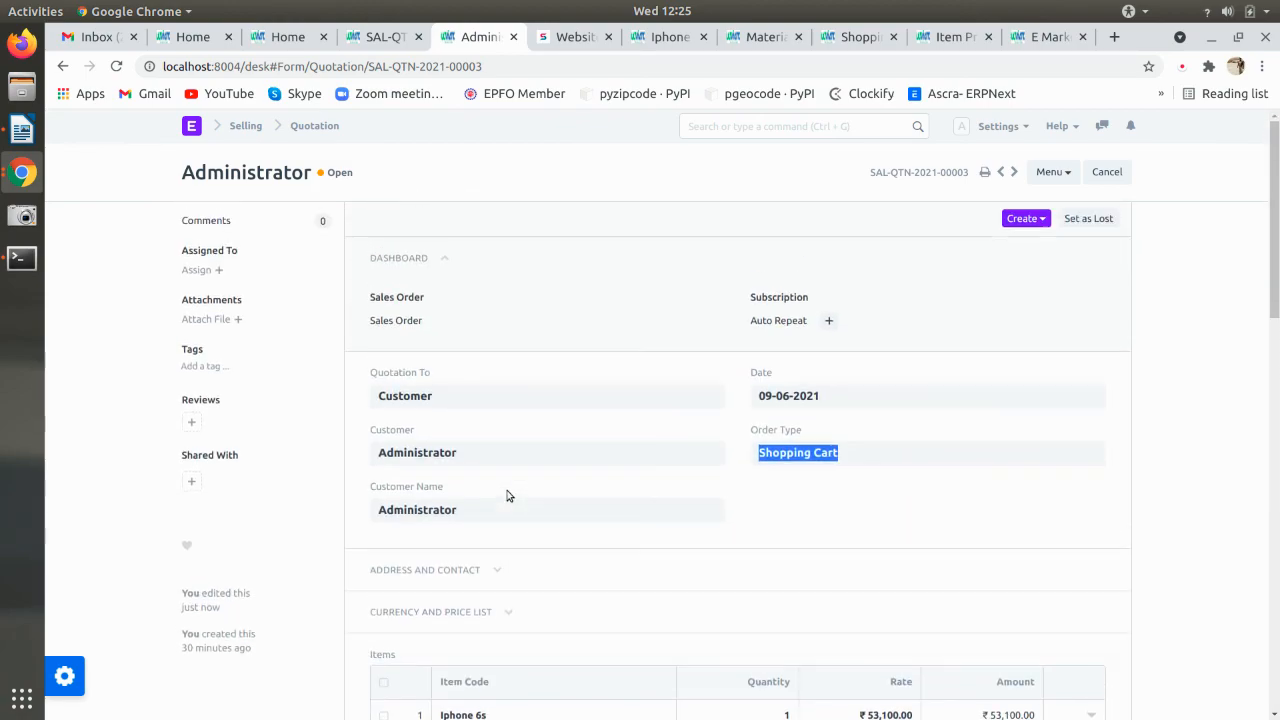
- Check the Create options without choosing one, then view SAL-QTN-2021-00003 on the portal
{"action": "left_click", "coordinate": [748, 325]}
{"action": "left_click", "coordinate": [1024, 218]}
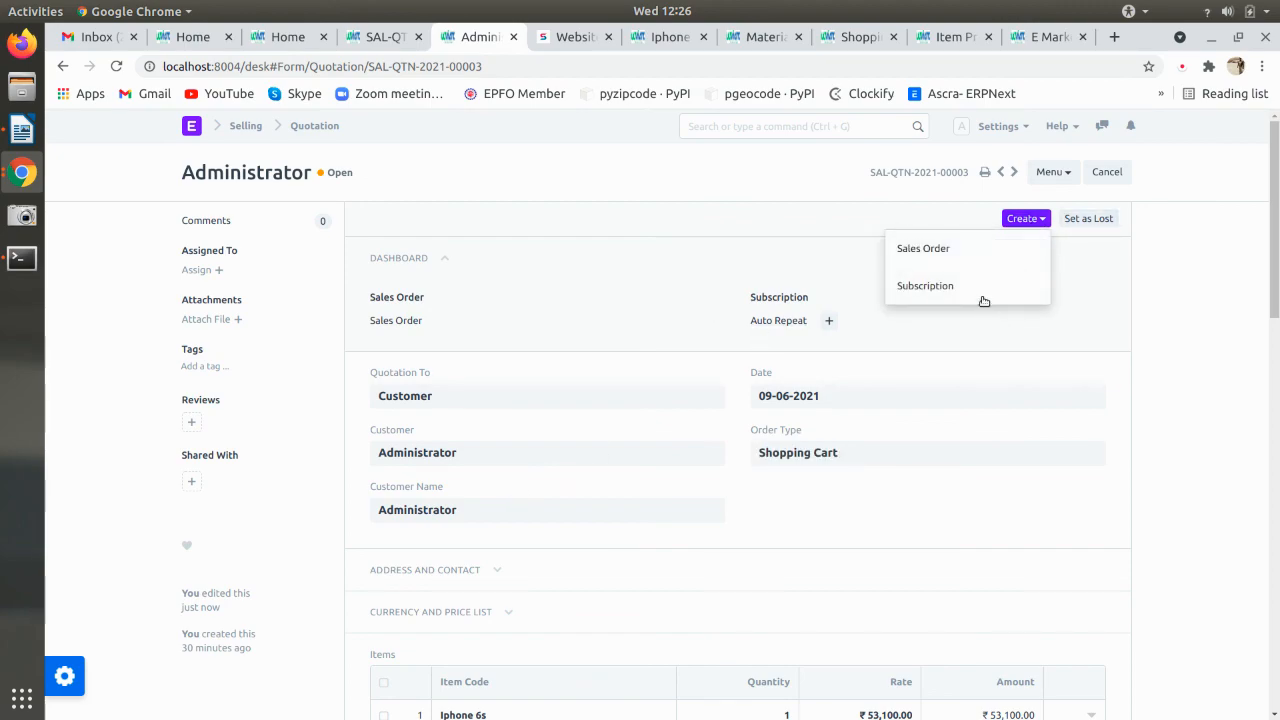
{"action": "left_click", "coordinate": [961, 255]}
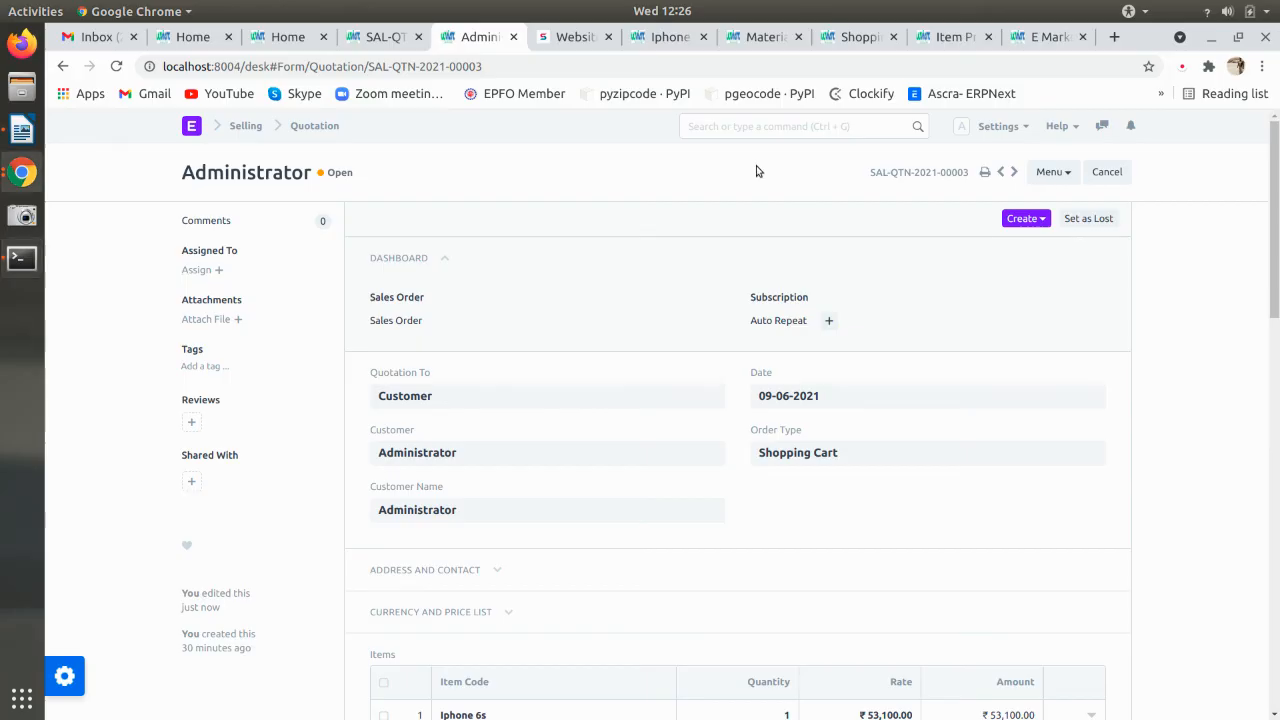
{"action": "left_click", "coordinate": [421, 36]}
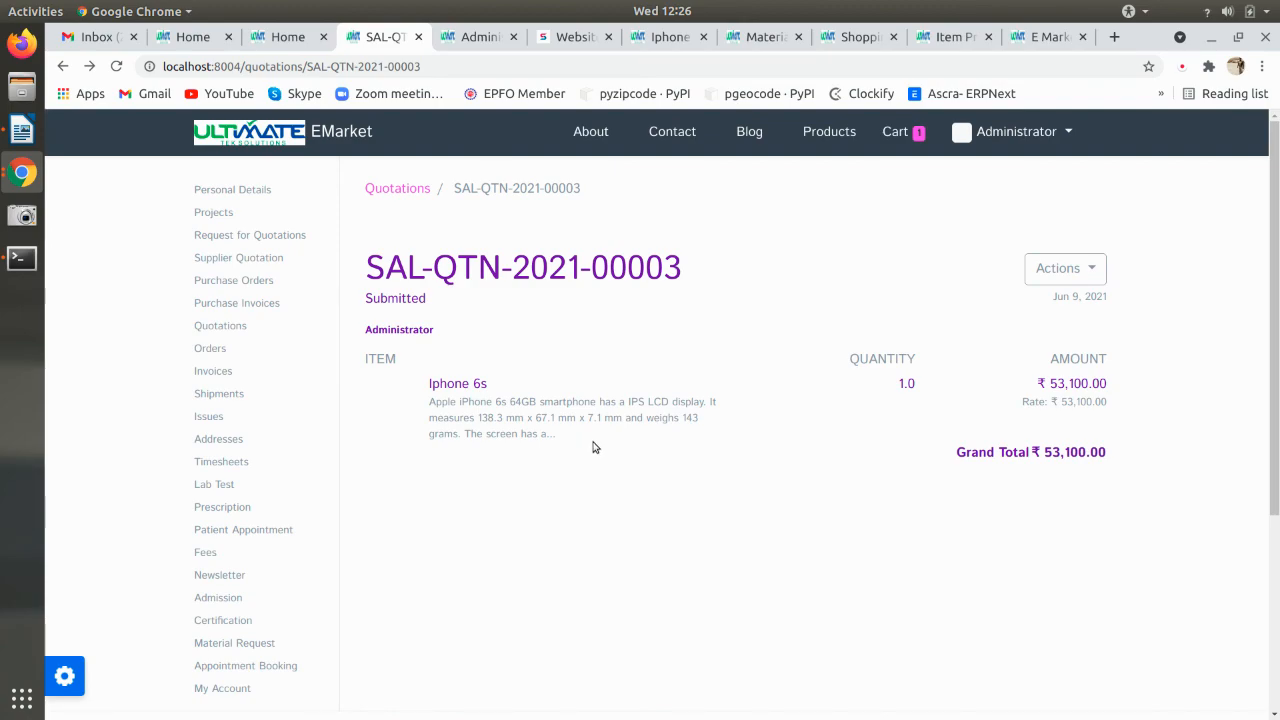
- Go to the EMarket Products page and scroll through the Iphone 6s and Iphone 5s listings
{"action": "left_click", "coordinate": [290, 140]}
{"action": "scroll", "coordinate": [440, 360], "scroll_direction": "down", "scroll_amount": 2}
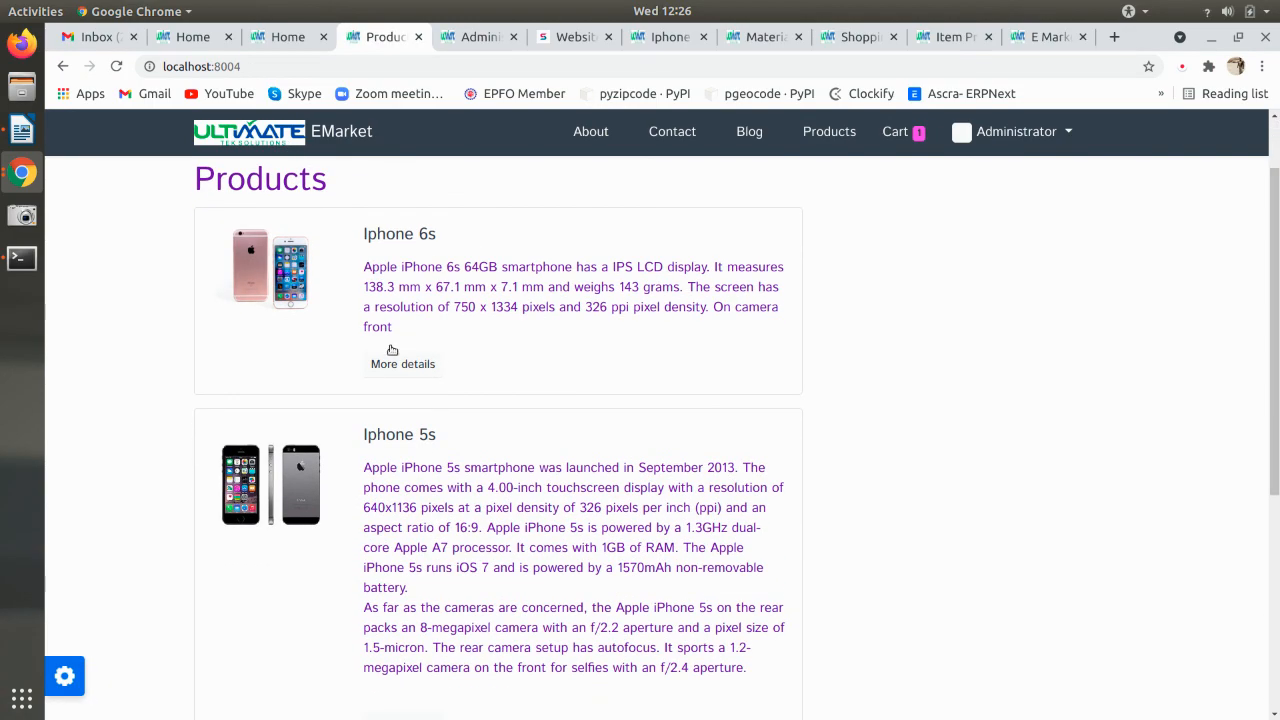
{"action": "scroll", "coordinate": [480, 380], "scroll_direction": "down", "scroll_amount": 7}
{"action": "scroll", "coordinate": [571, 450], "scroll_direction": "up", "scroll_amount": 7}
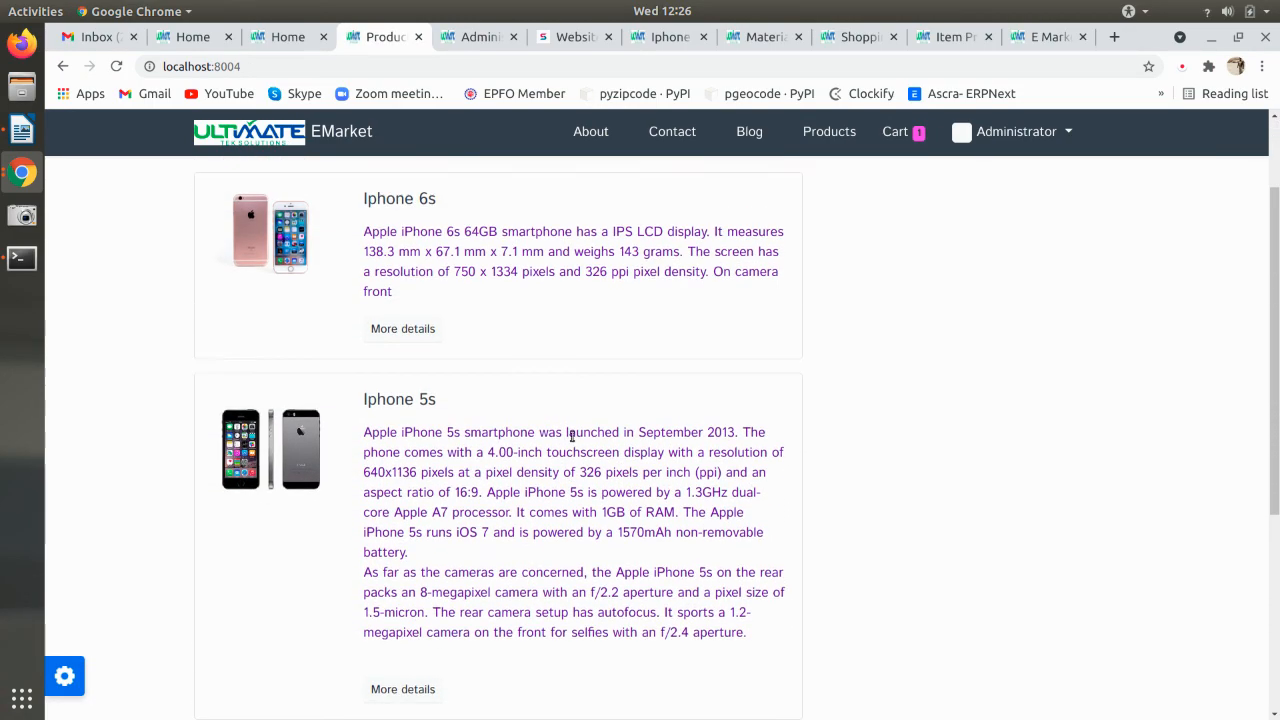
{"action": "scroll", "coordinate": [571, 436], "scroll_direction": "up", "scroll_amount": 2}
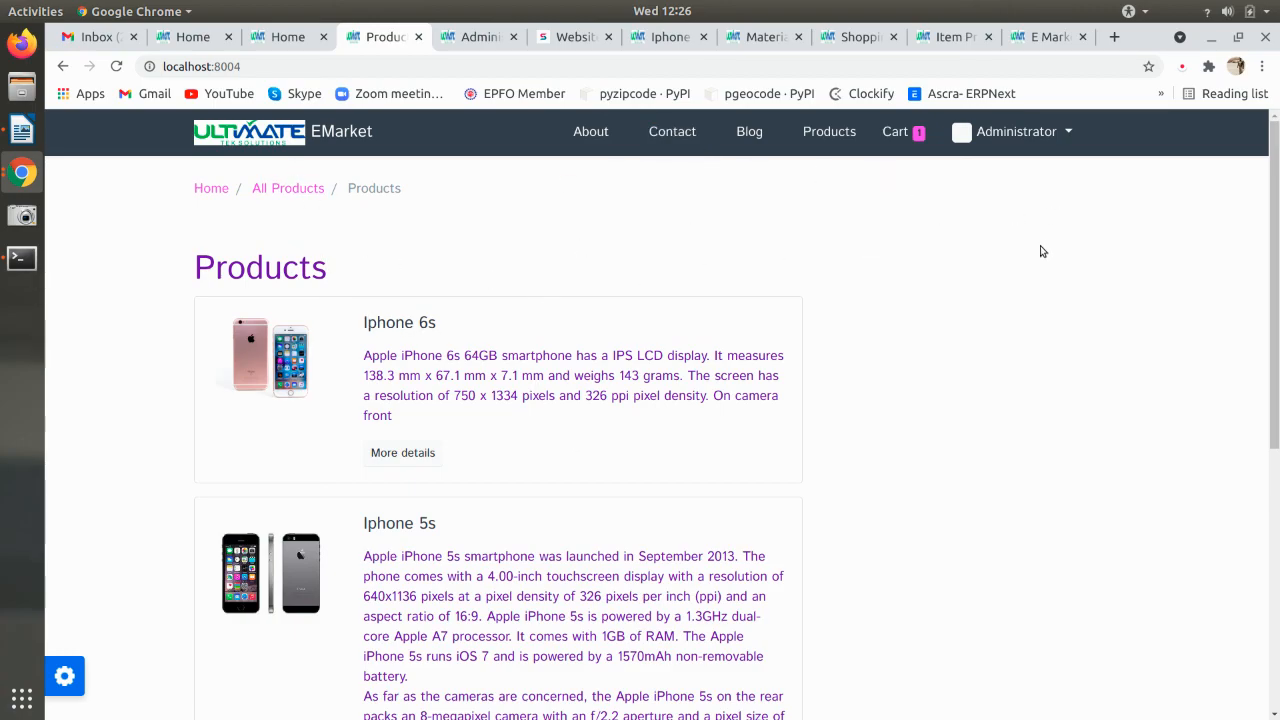
{"action": "scroll", "coordinate": [891, 297], "scroll_direction": "down", "scroll_amount": 5}
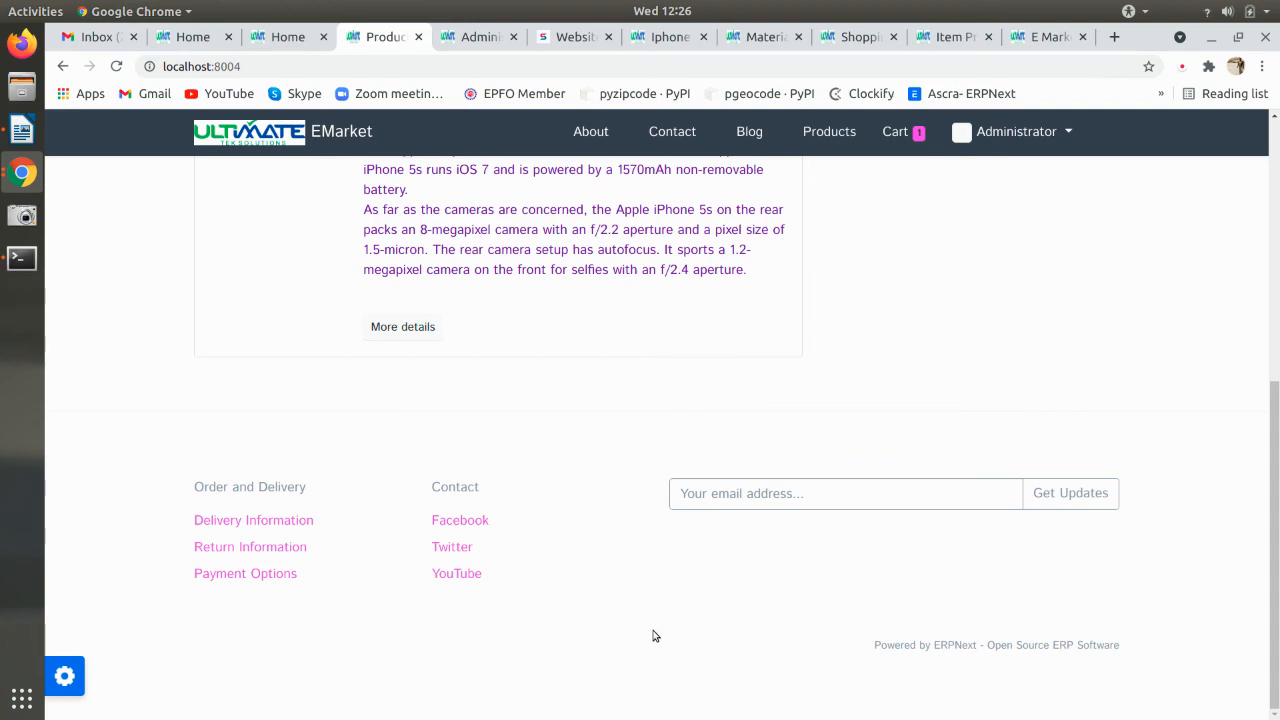
{"action": "scroll", "coordinate": [652, 636], "scroll_direction": "up", "scroll_amount": 5}
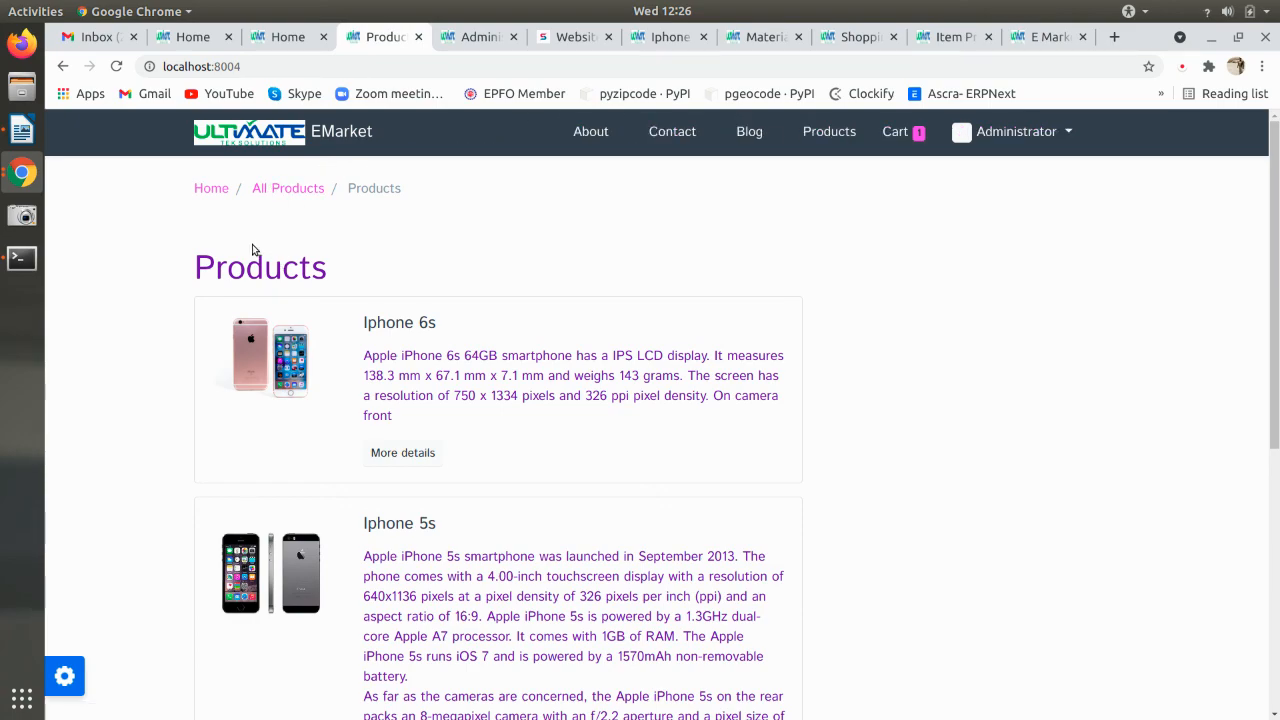
{"action": "scroll", "coordinate": [353, 382], "scroll_direction": "down", "scroll_amount": 3}
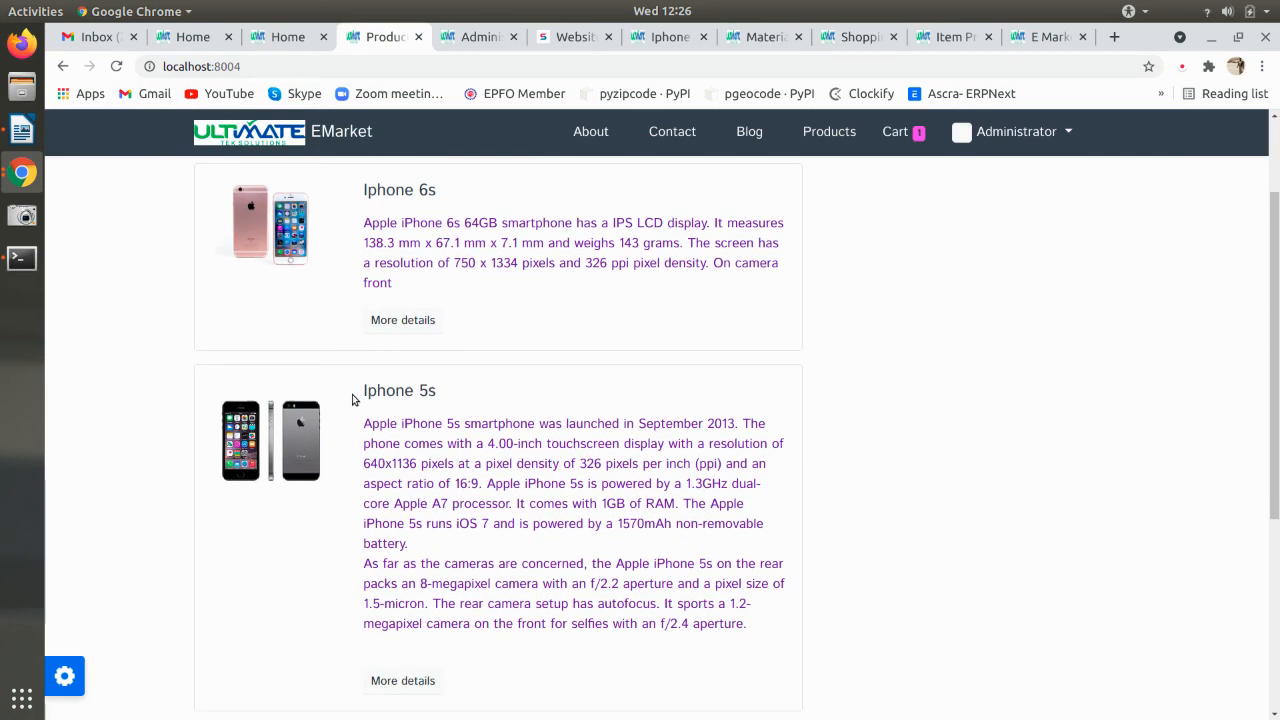